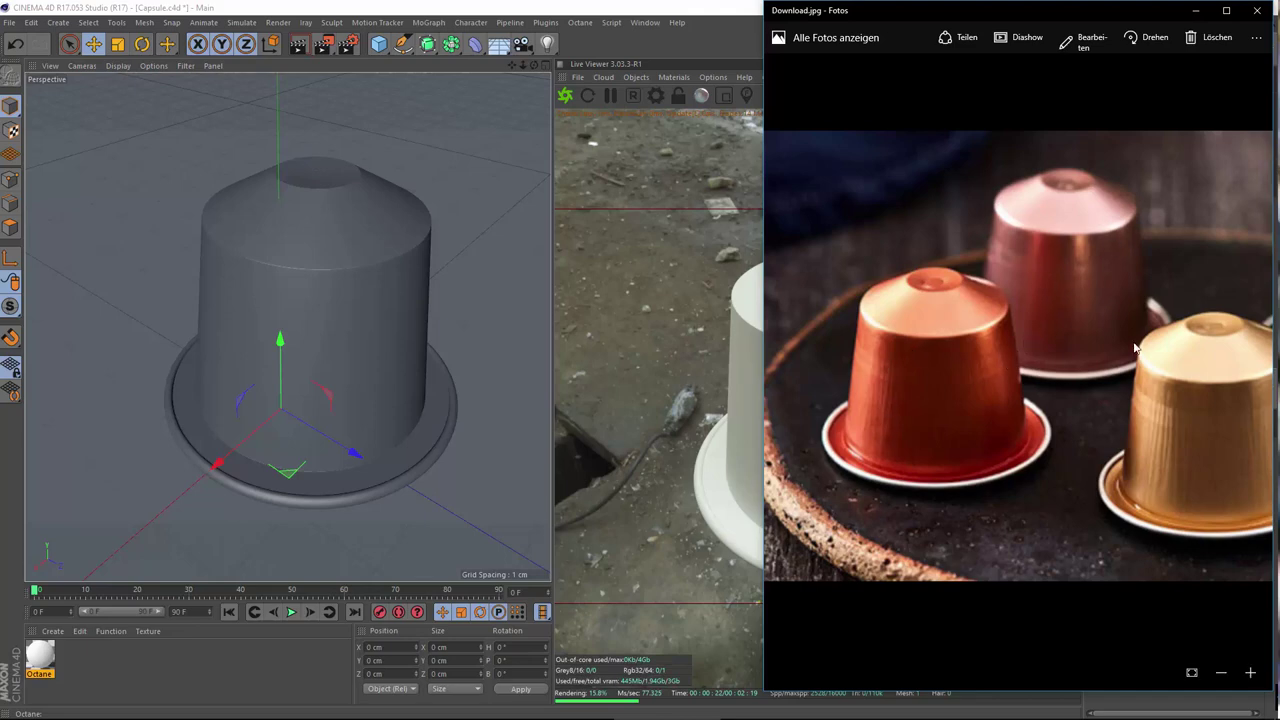
- Examine the coffee capsules' metallic surfaces up close in the reference photo Download.jpg, then minimise the photo
drag(1236, 400, 997, 413)
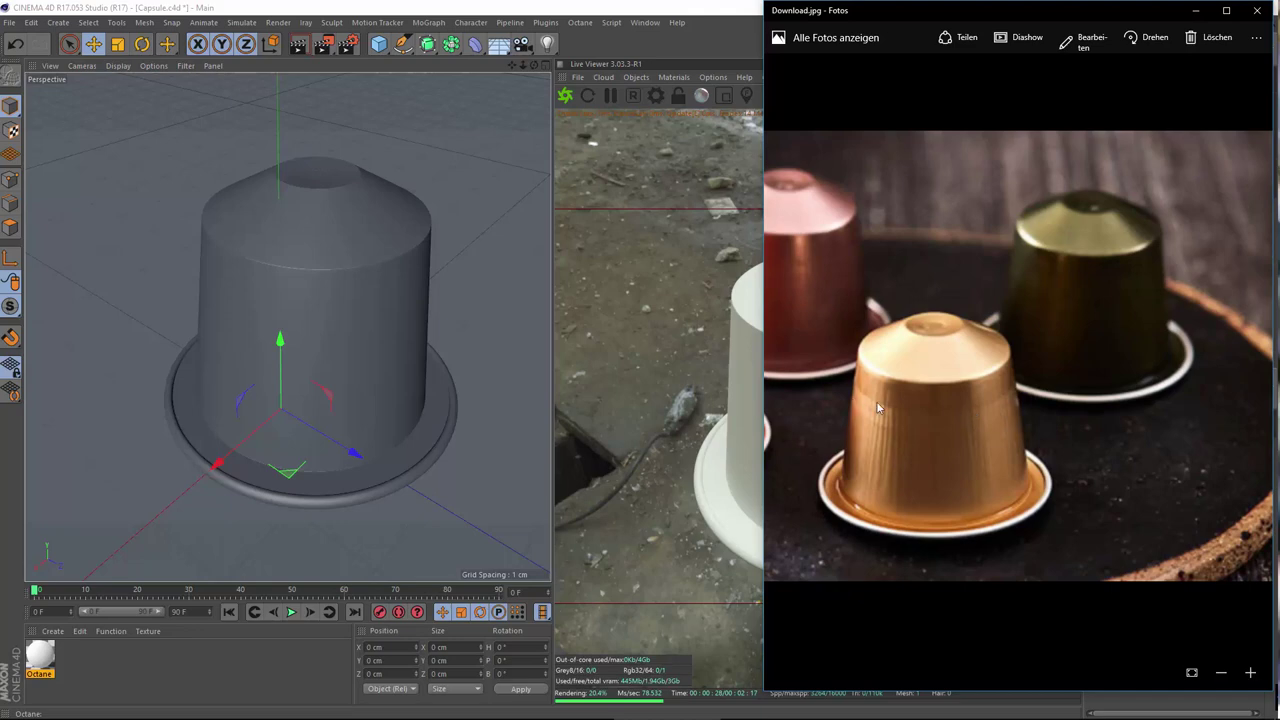
drag(1049, 392, 1188, 371)
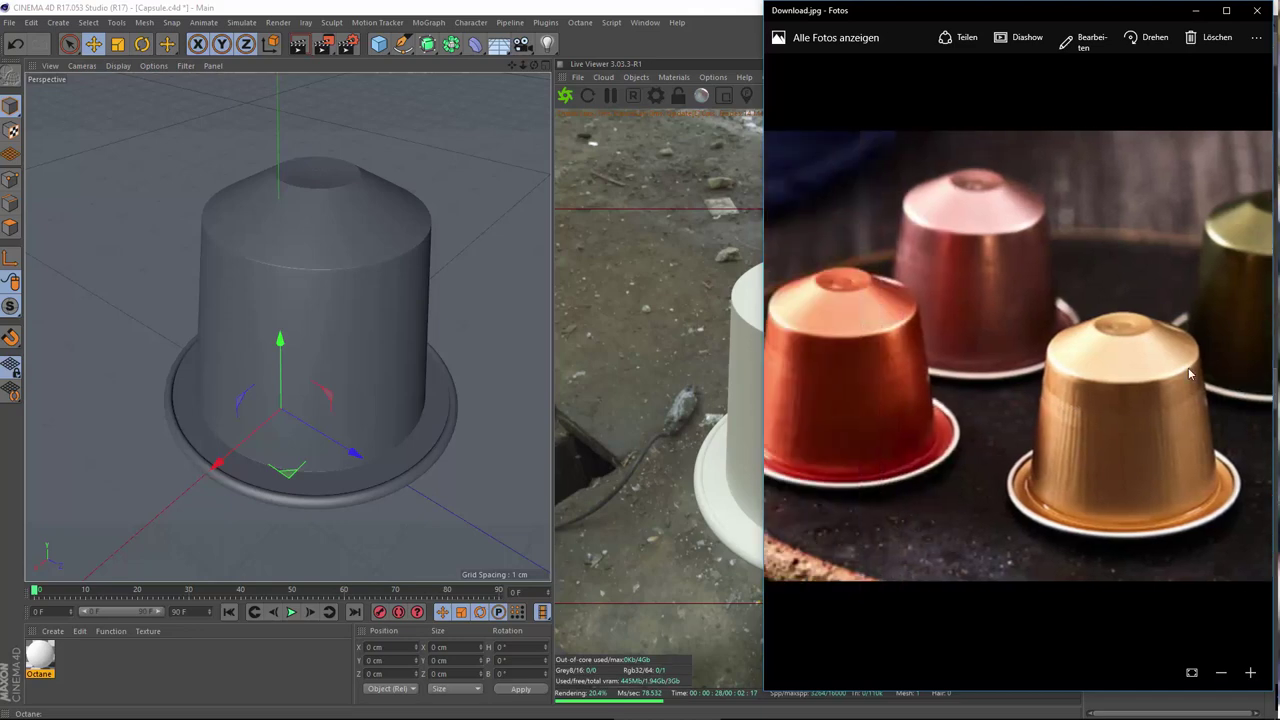
drag(848, 364, 876, 364)
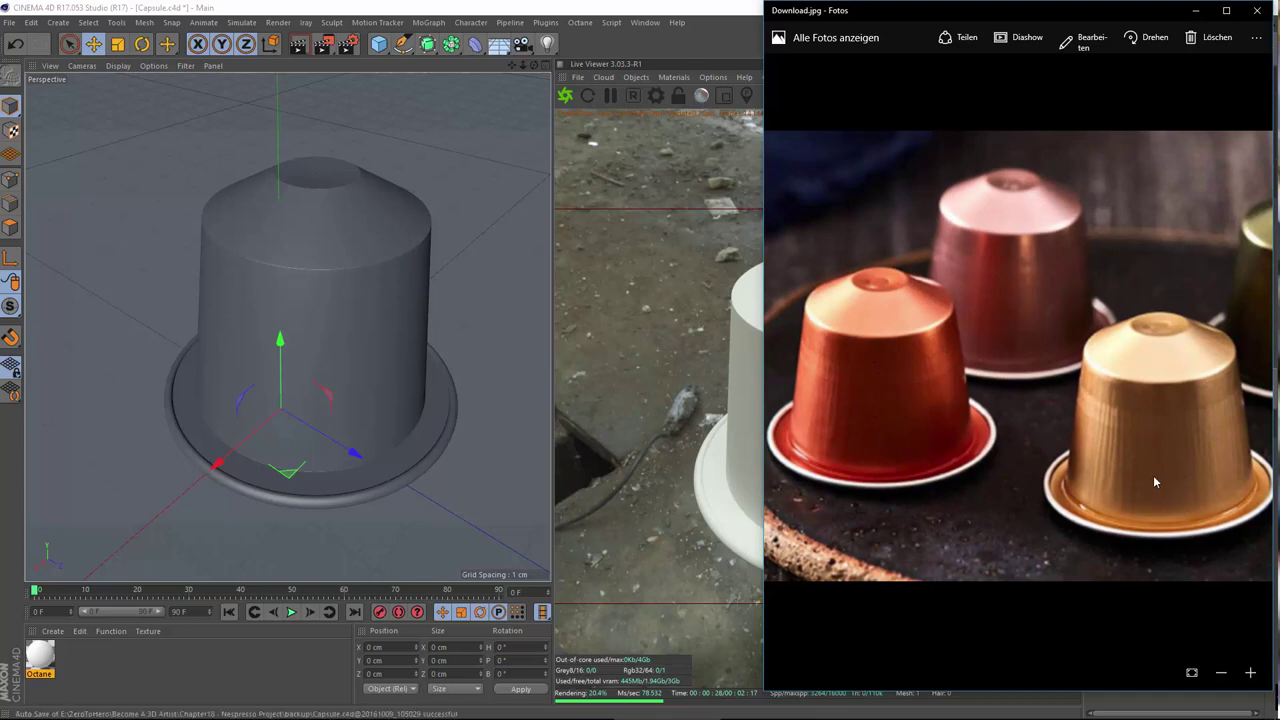
click(1250, 673)
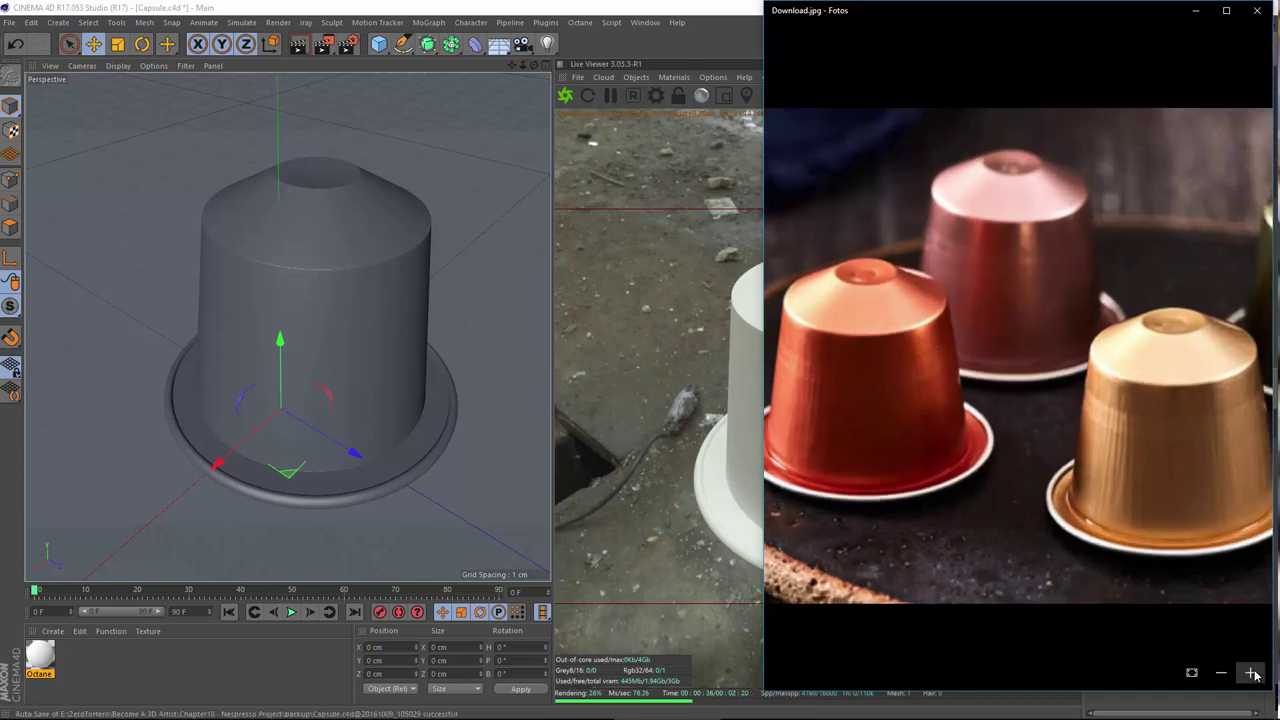
click(1251, 673)
drag(1027, 462, 874, 404)
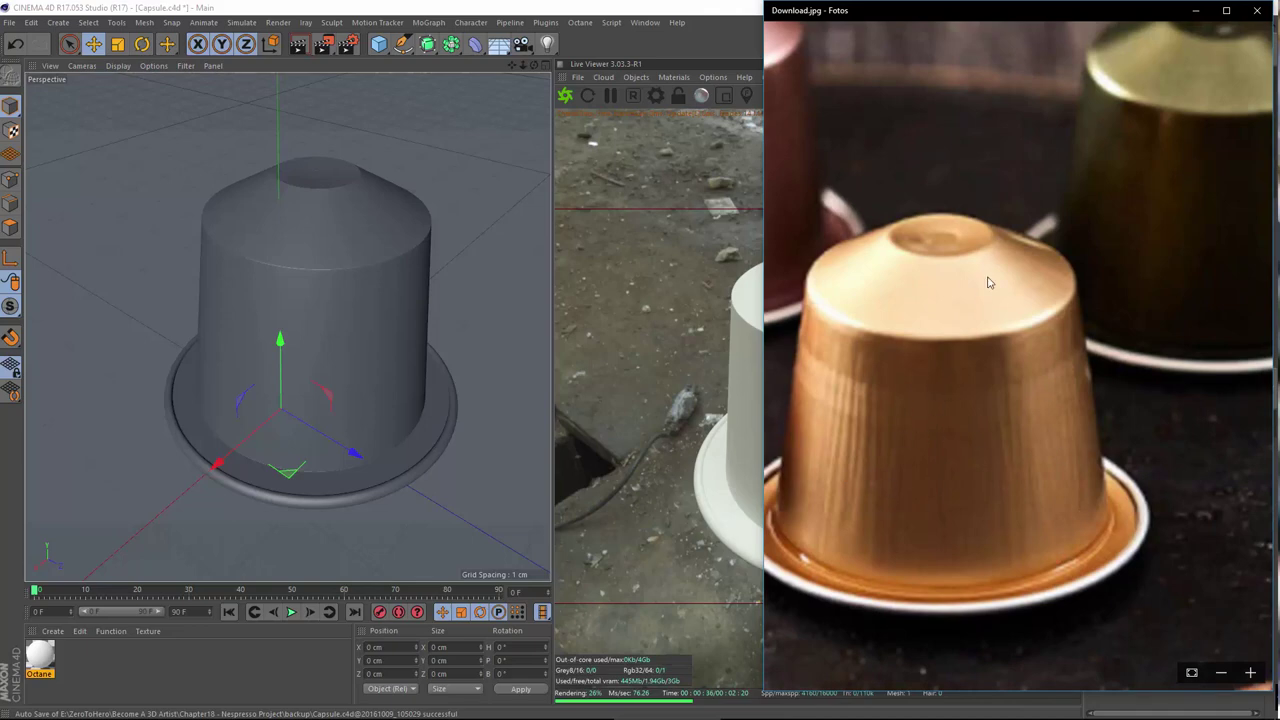
drag(1024, 372, 1272, 500)
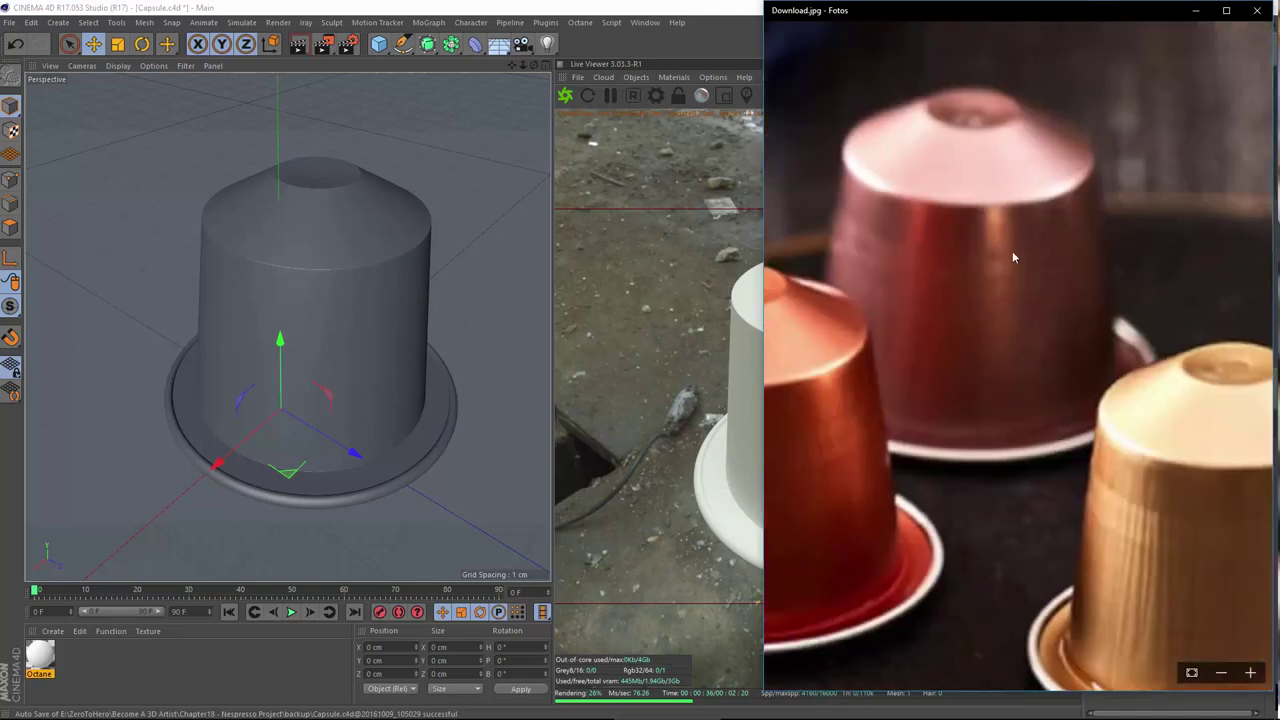
scroll(1050, 248, down, 2)
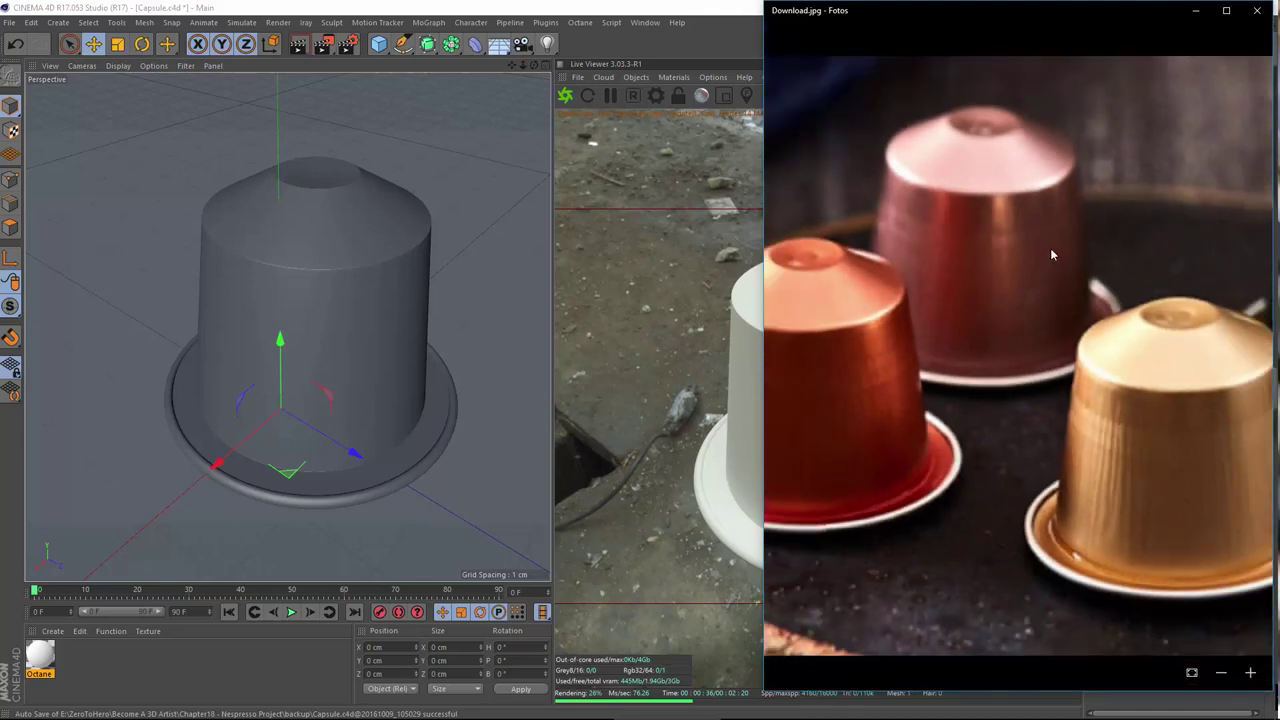
click(1196, 10)
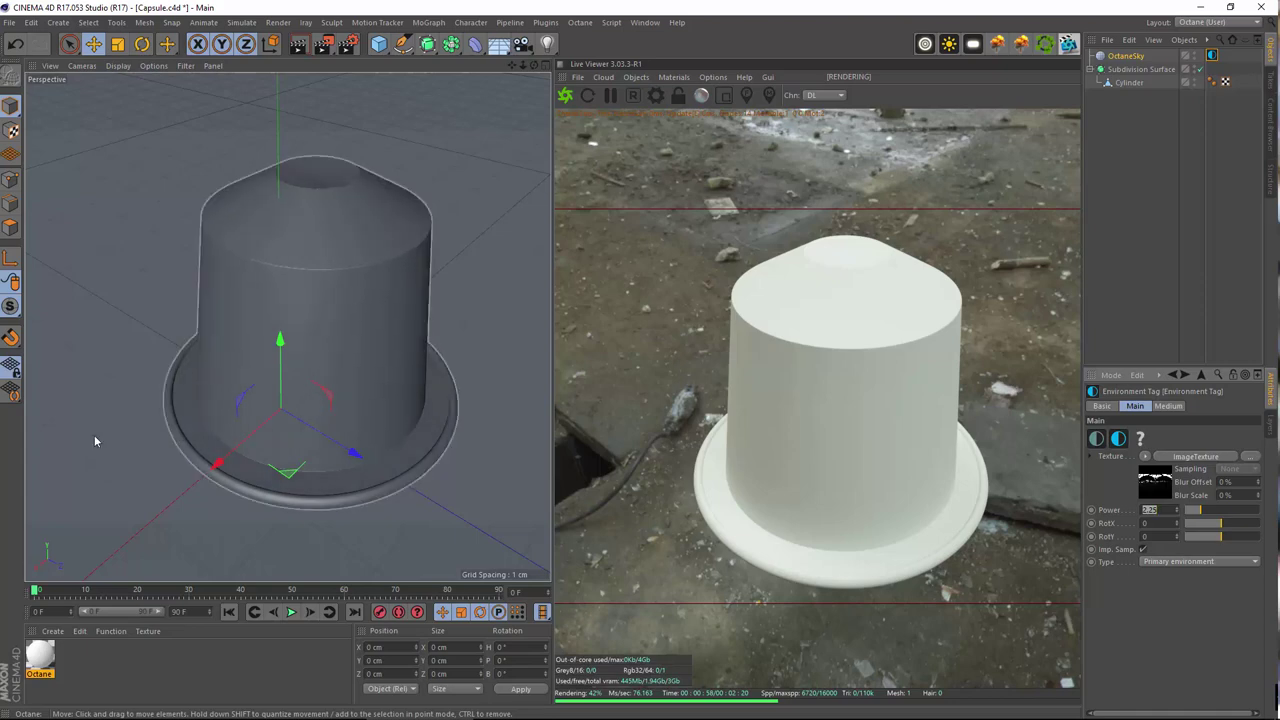
- Open the Octane material for editing, set its type to Glossy and its index to 8
click(51, 633)
double_click(35, 662)
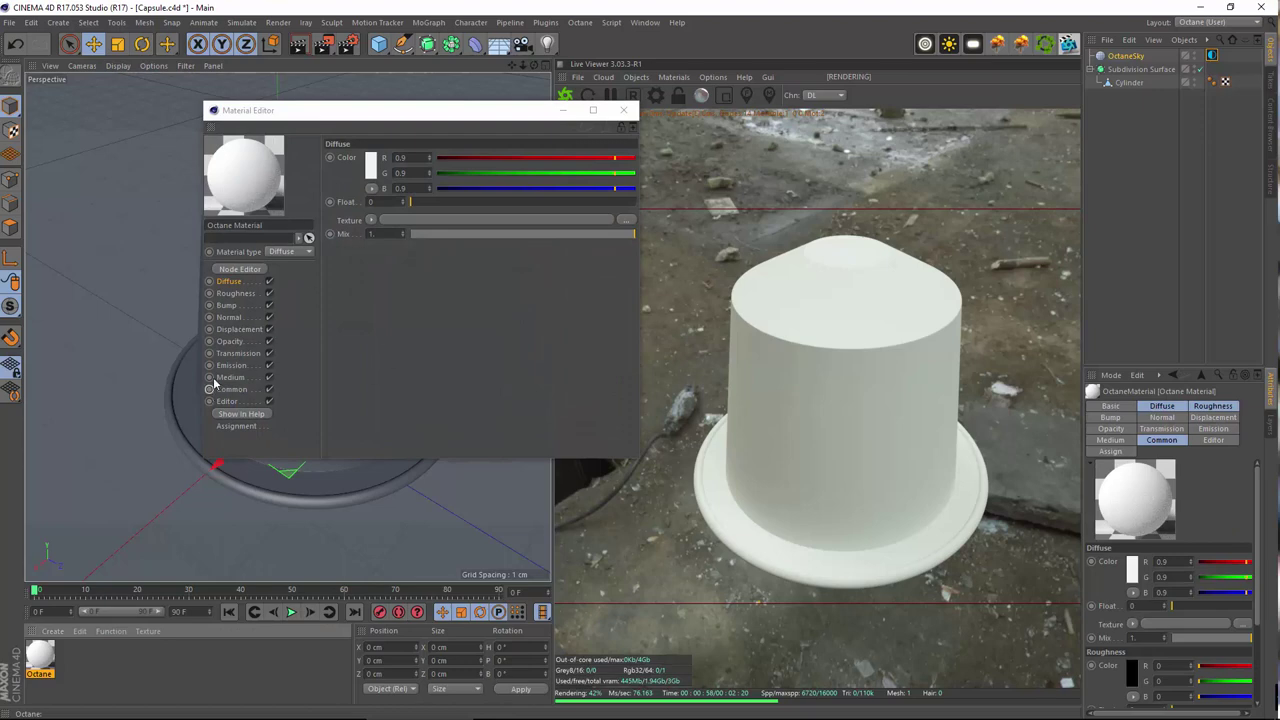
click(275, 254)
click(283, 278)
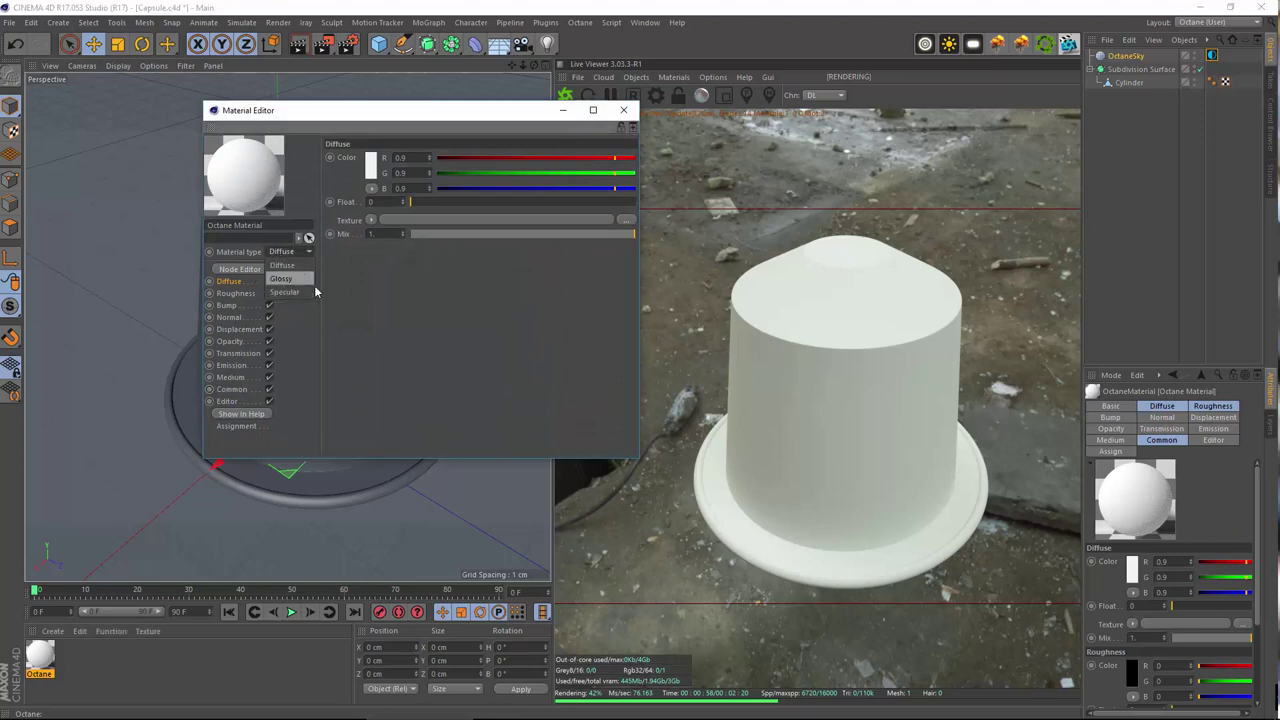
drag(272, 110, 249, 132)
click(198, 412)
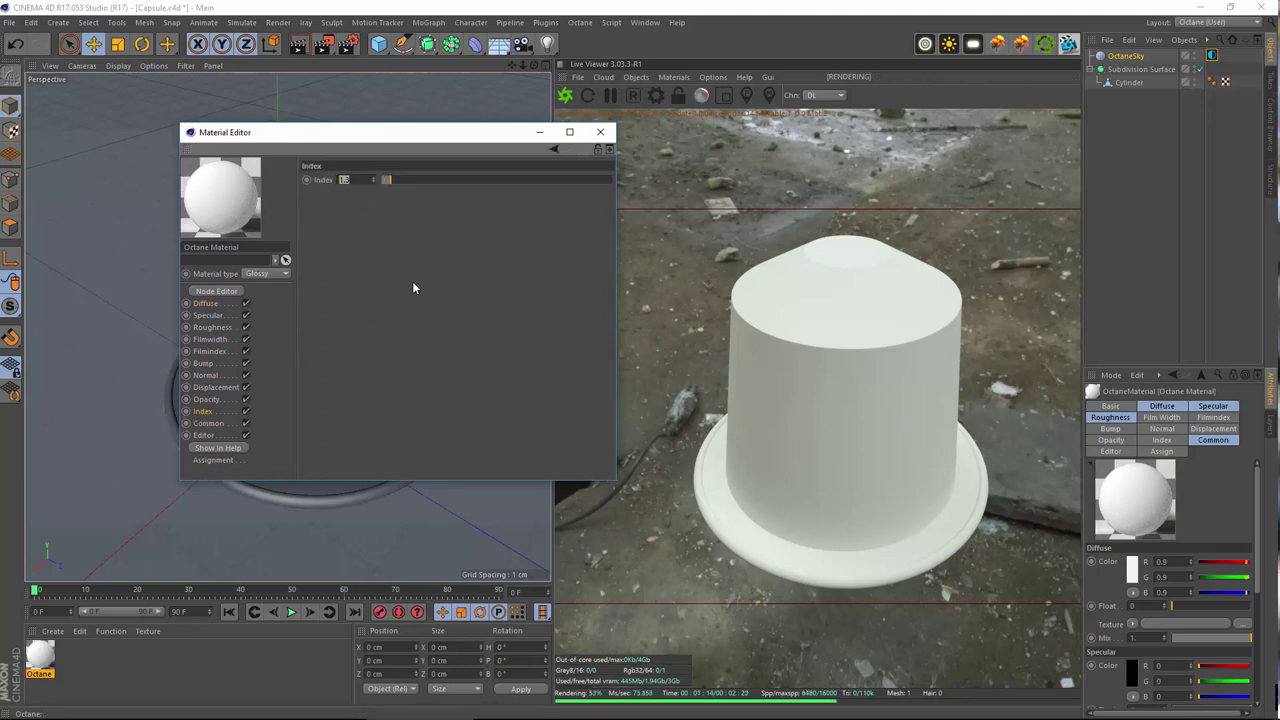
text(8)
key(Return)
- Set the material's diffuse colour to black
click(205, 303)
click(348, 194)
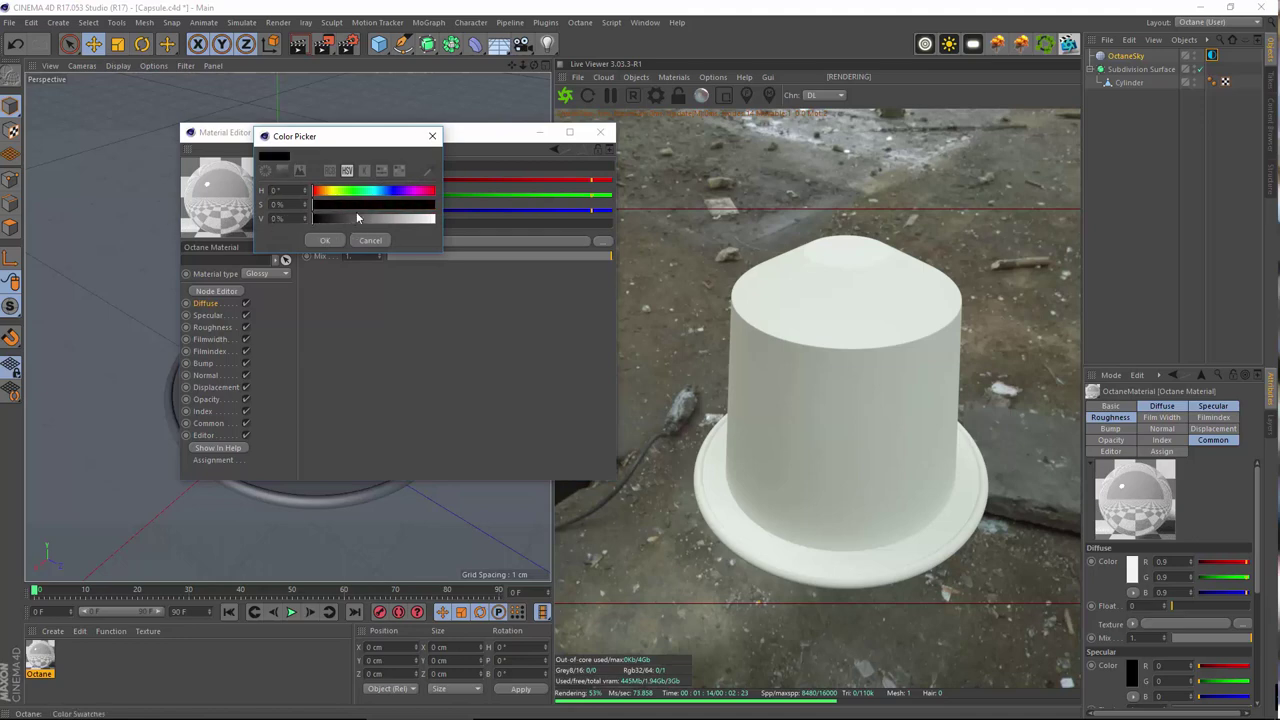
click(324, 240)
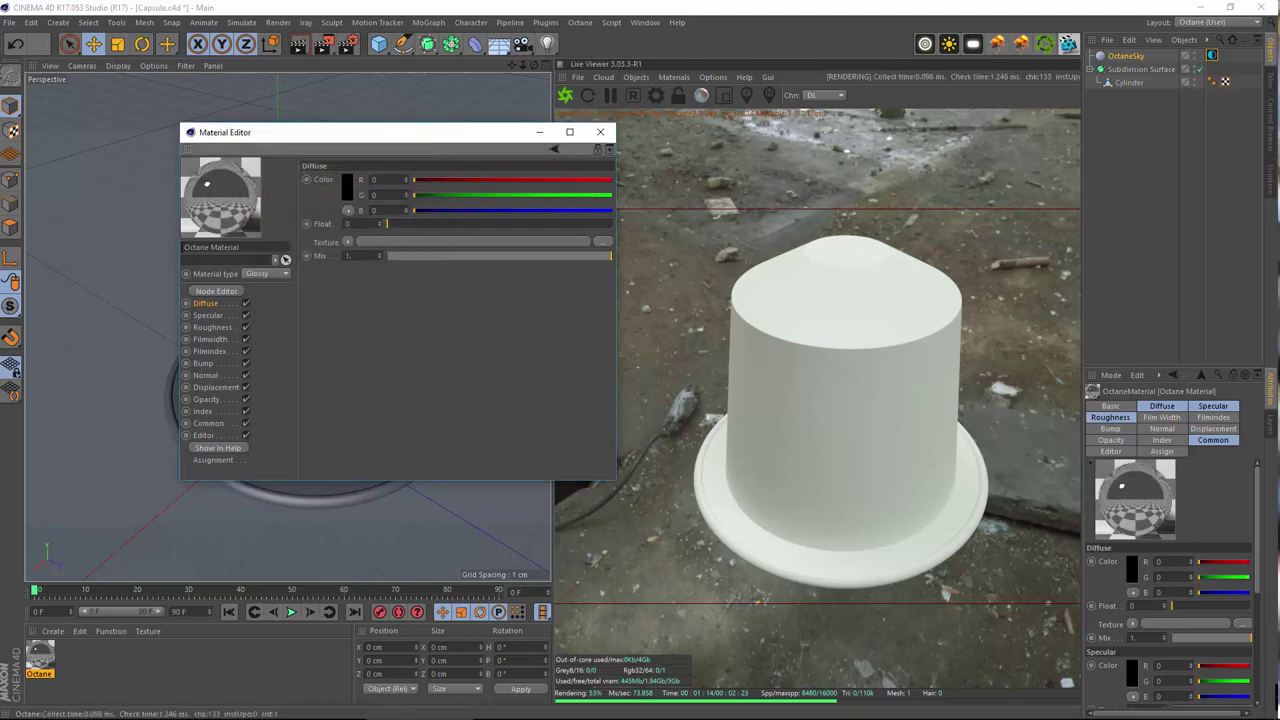
- Open the material's specular colour and set it to yellow with H 49°, S 100% and V 89%
click(208, 315)
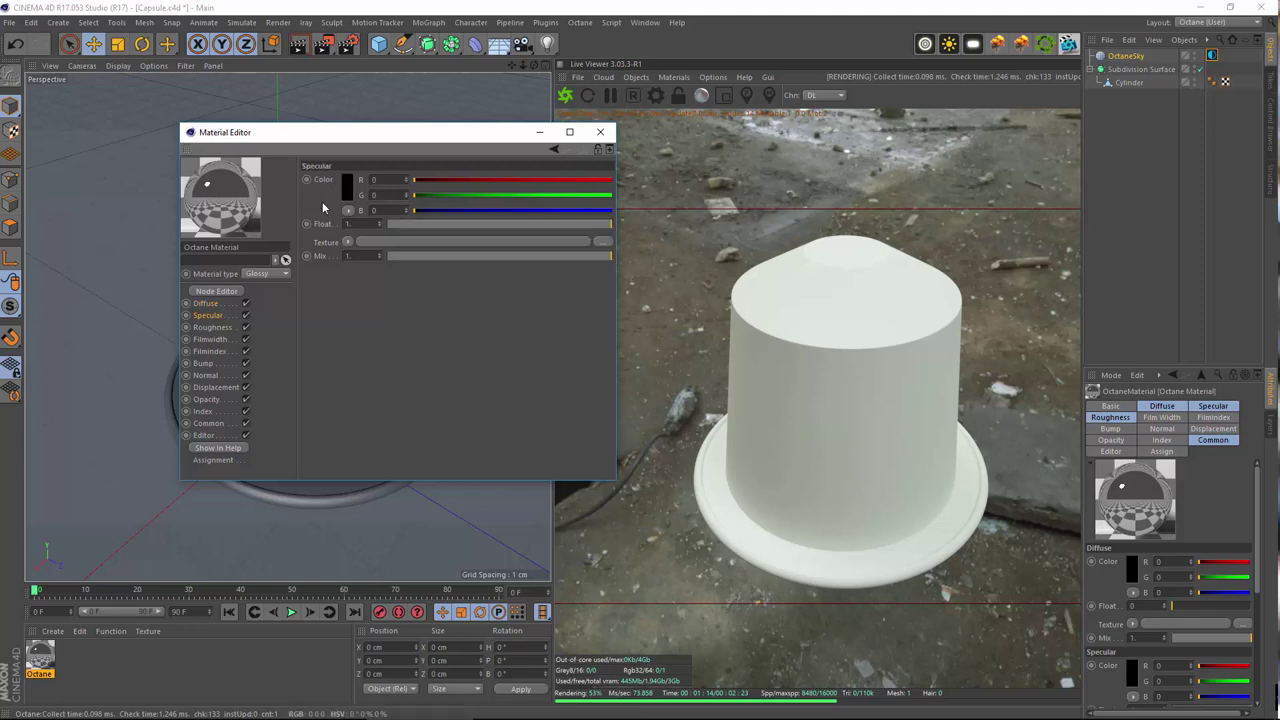
click(347, 188)
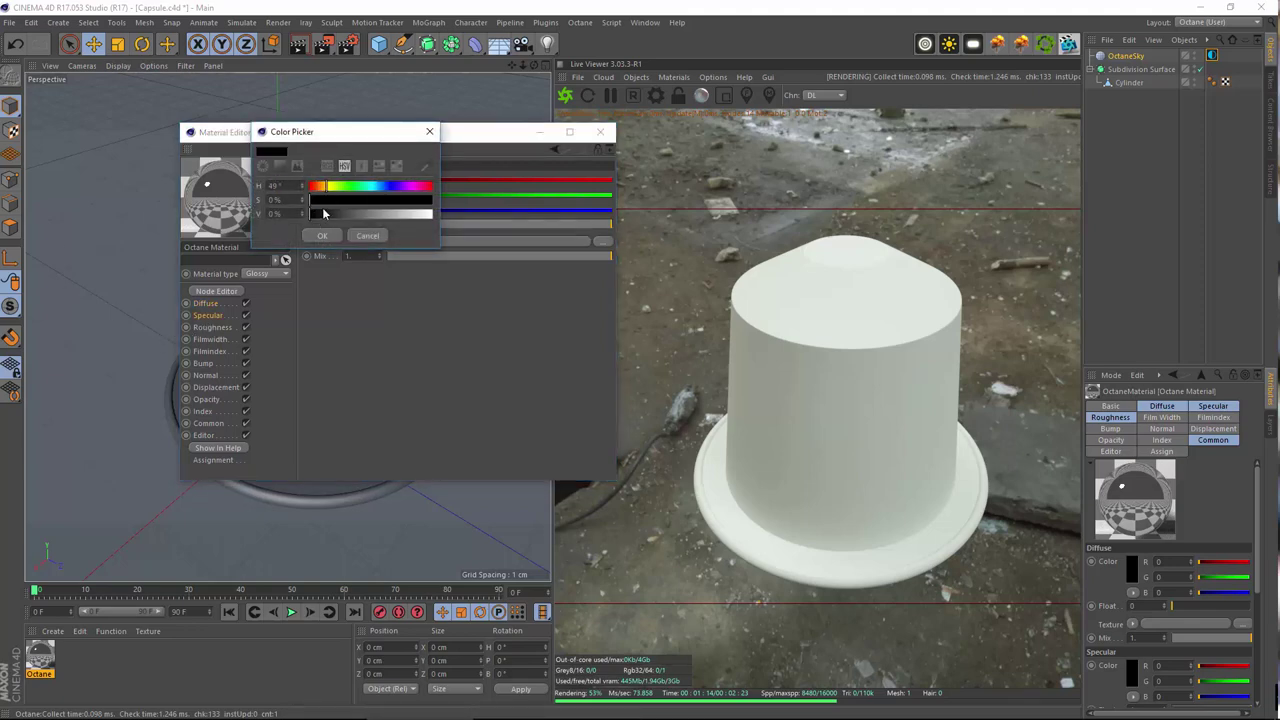
drag(352, 200, 440, 203)
drag(346, 215, 414, 228)
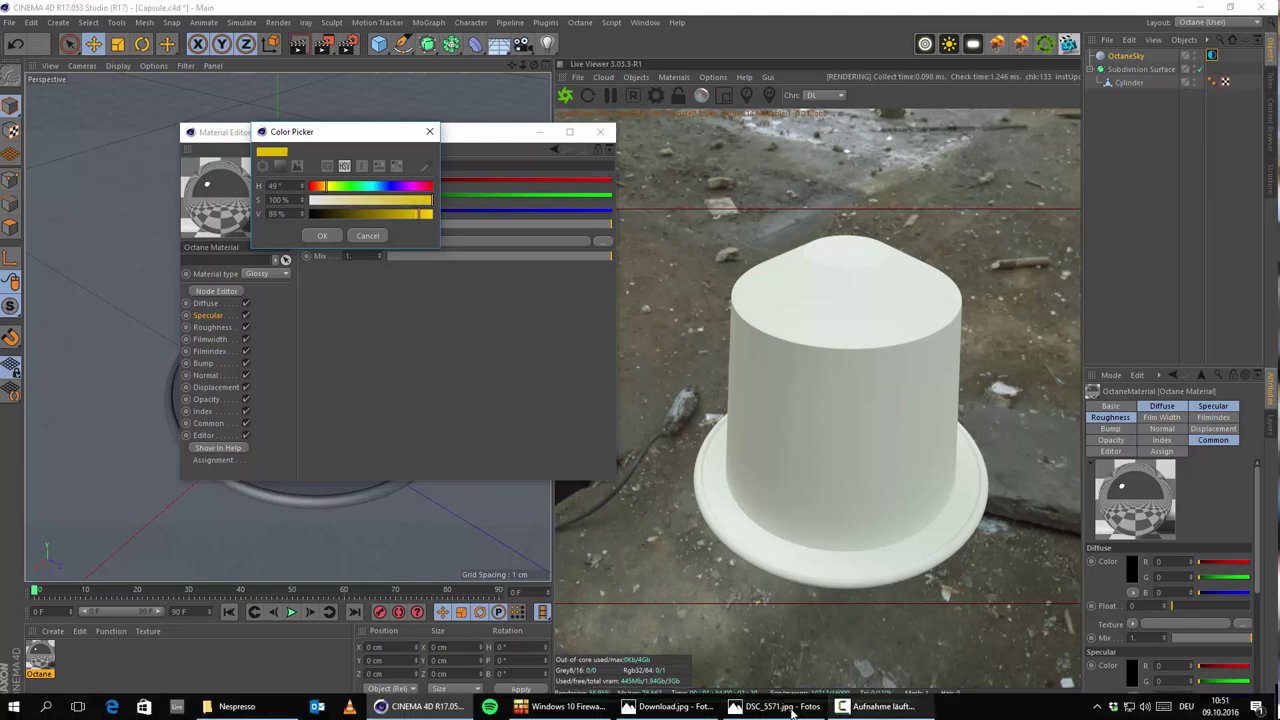
- Check the capsule colours in the Download.jpg reference photo and try to sample one for the specular colour with the eyedropper
click(792, 712)
click(791, 711)
click(666, 710)
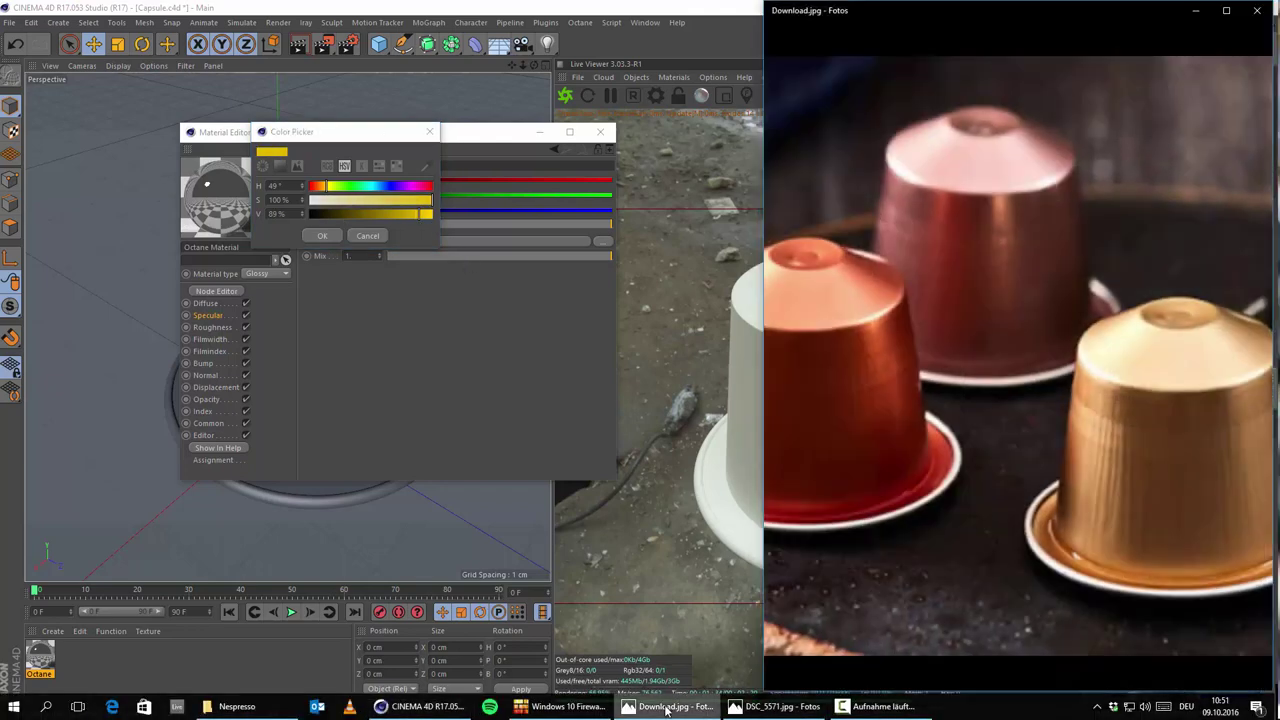
drag(983, 430, 1073, 449)
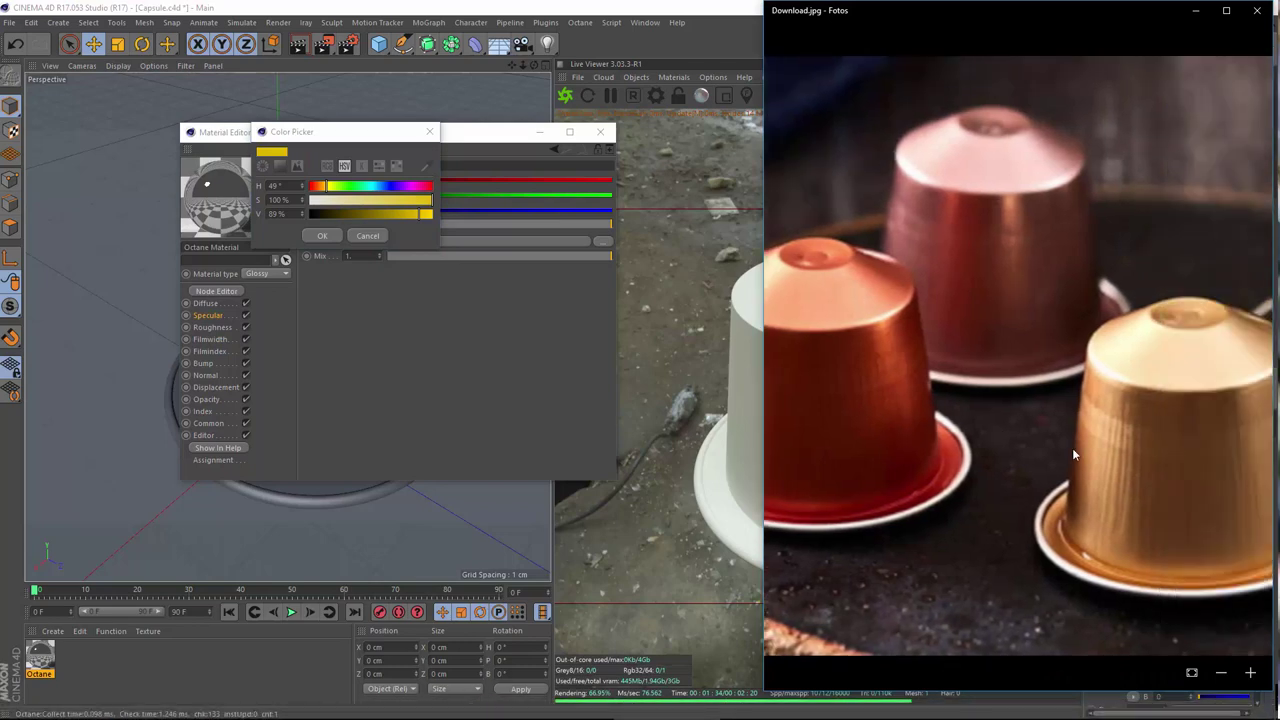
scroll(1008, 325, up, 2)
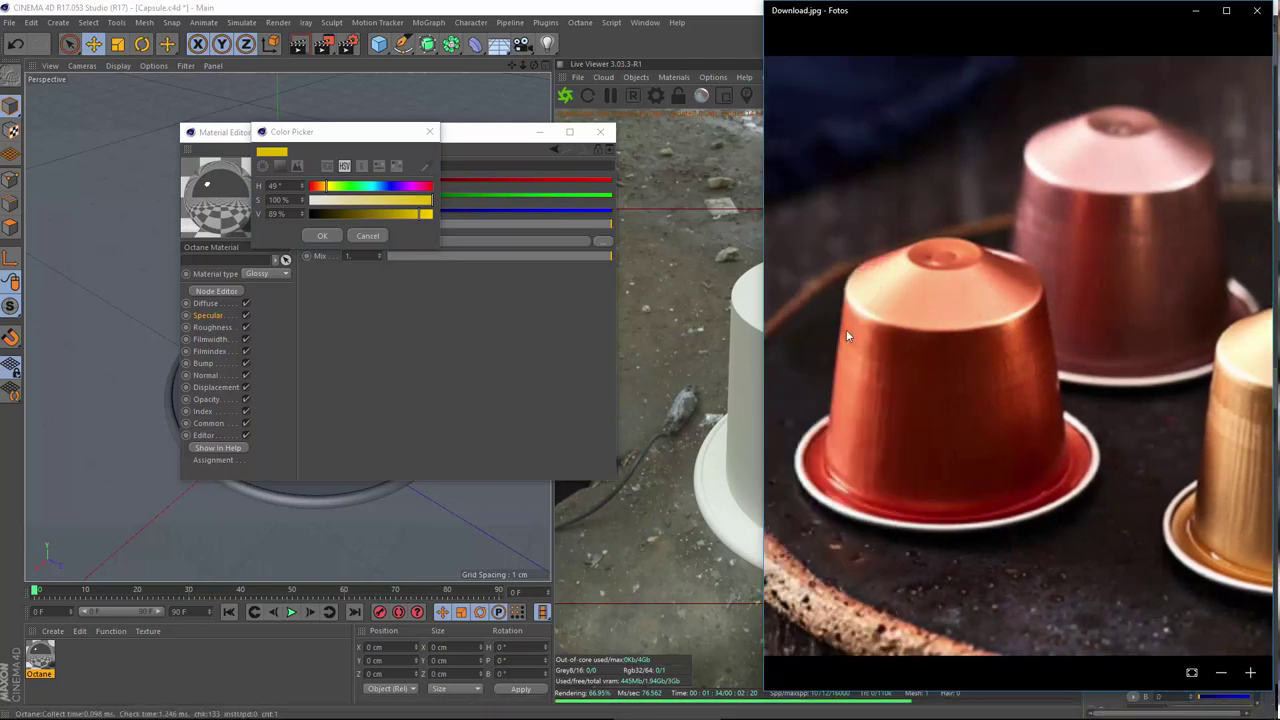
drag(1120, 294, 1009, 258)
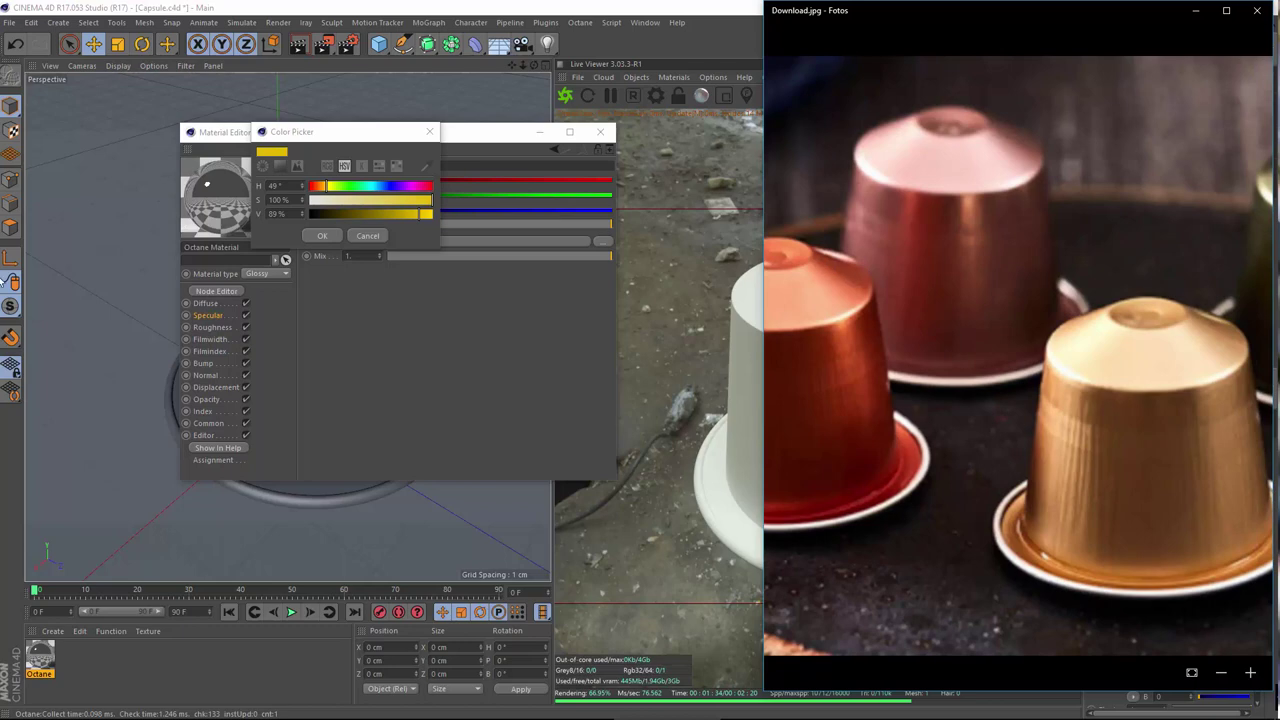
click(421, 172)
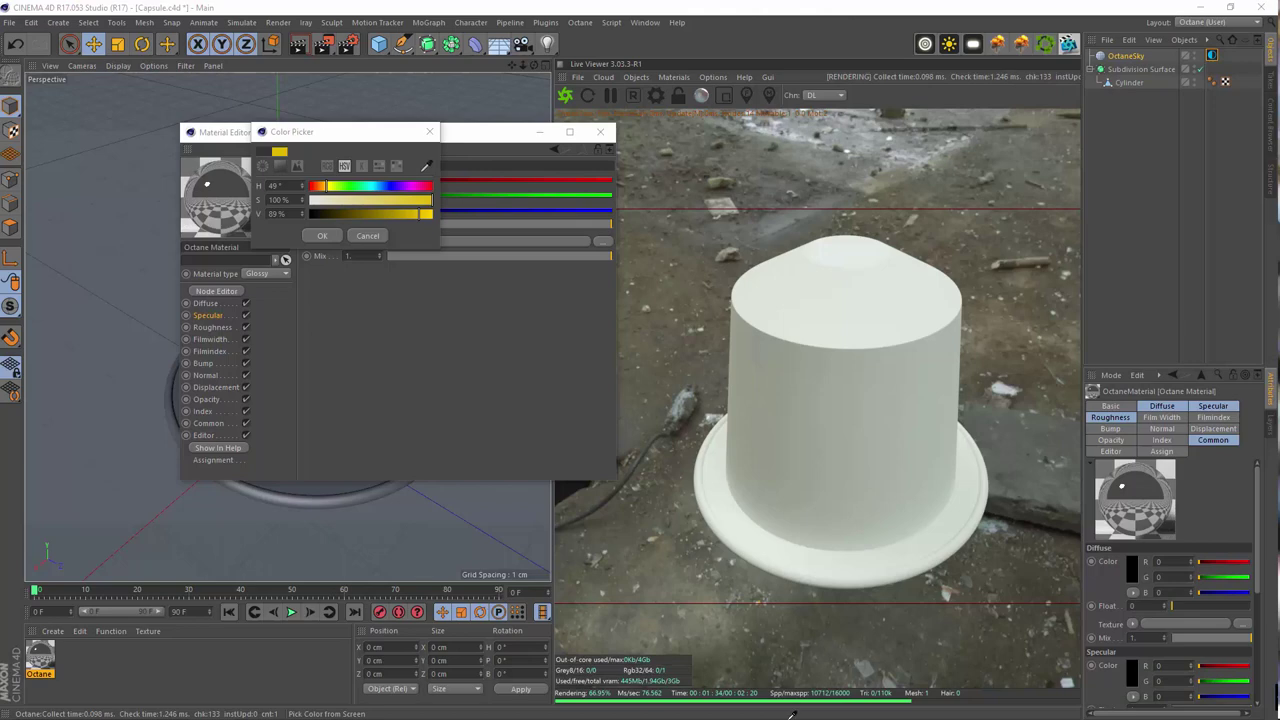
click(698, 624)
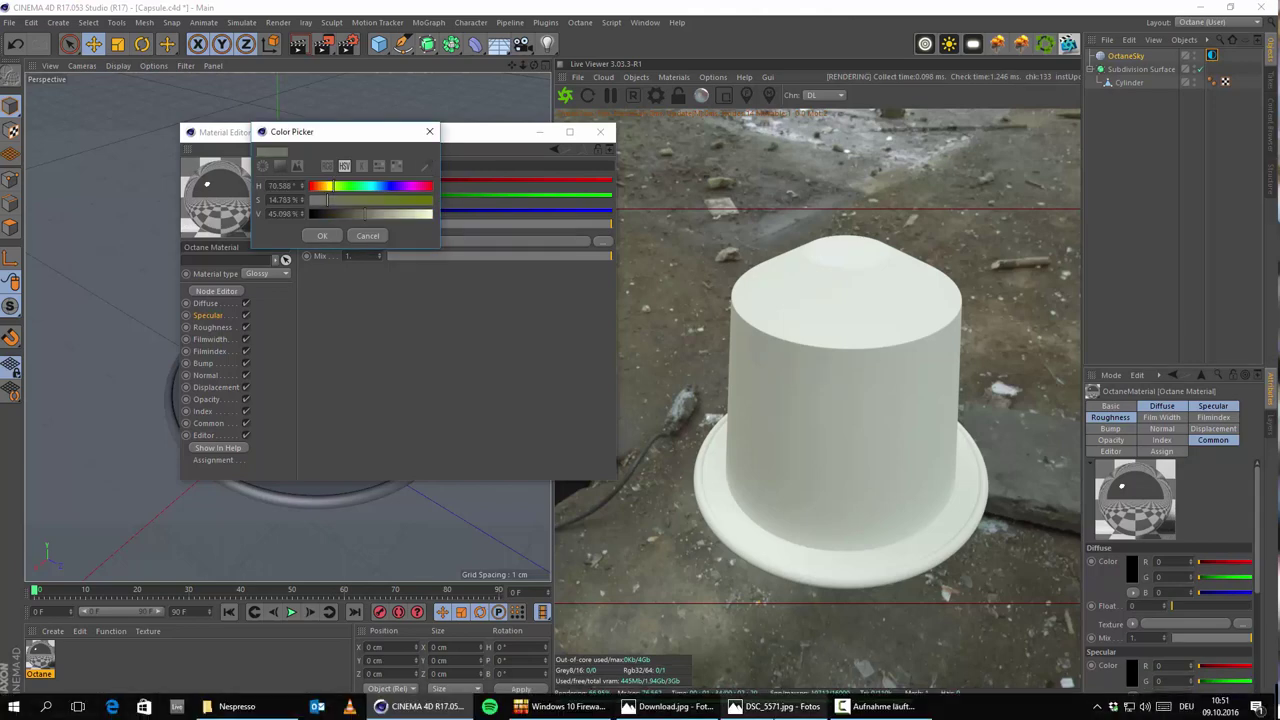
- Bring up the reference photo again and sample the pink capsule's colour as the specular colour
click(775, 717)
key(Right)
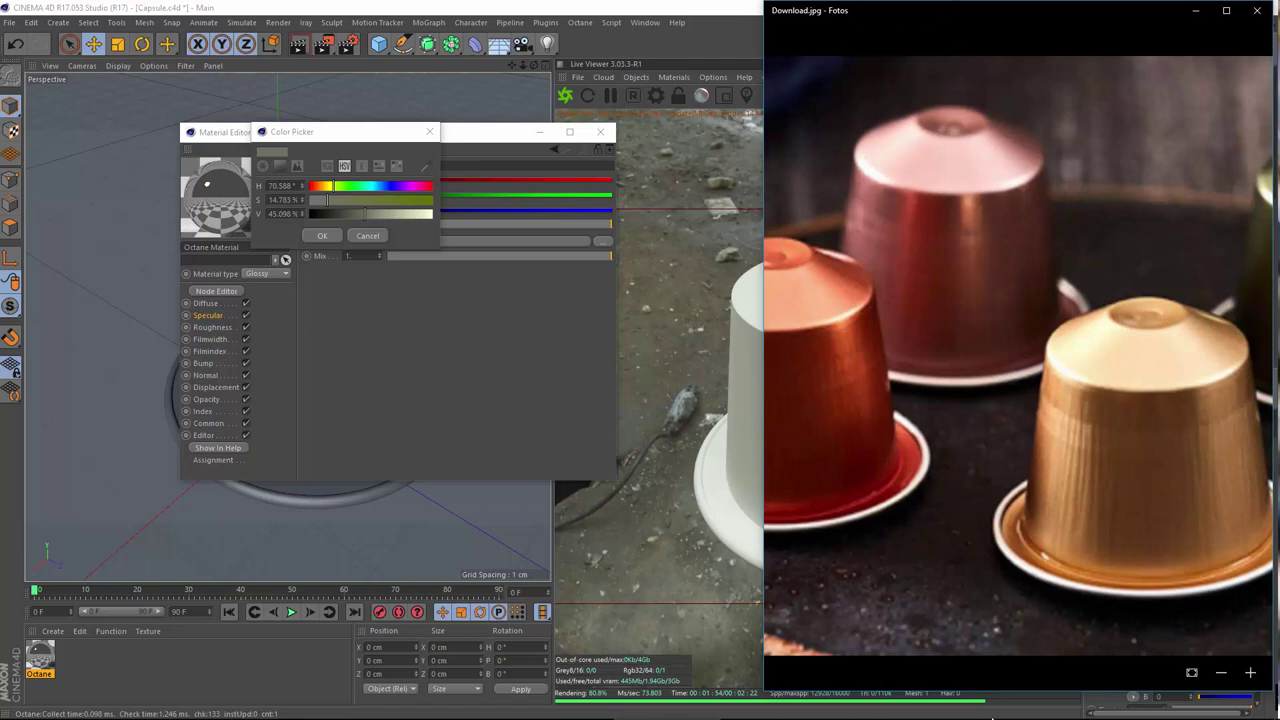
mouse_move(993, 717)
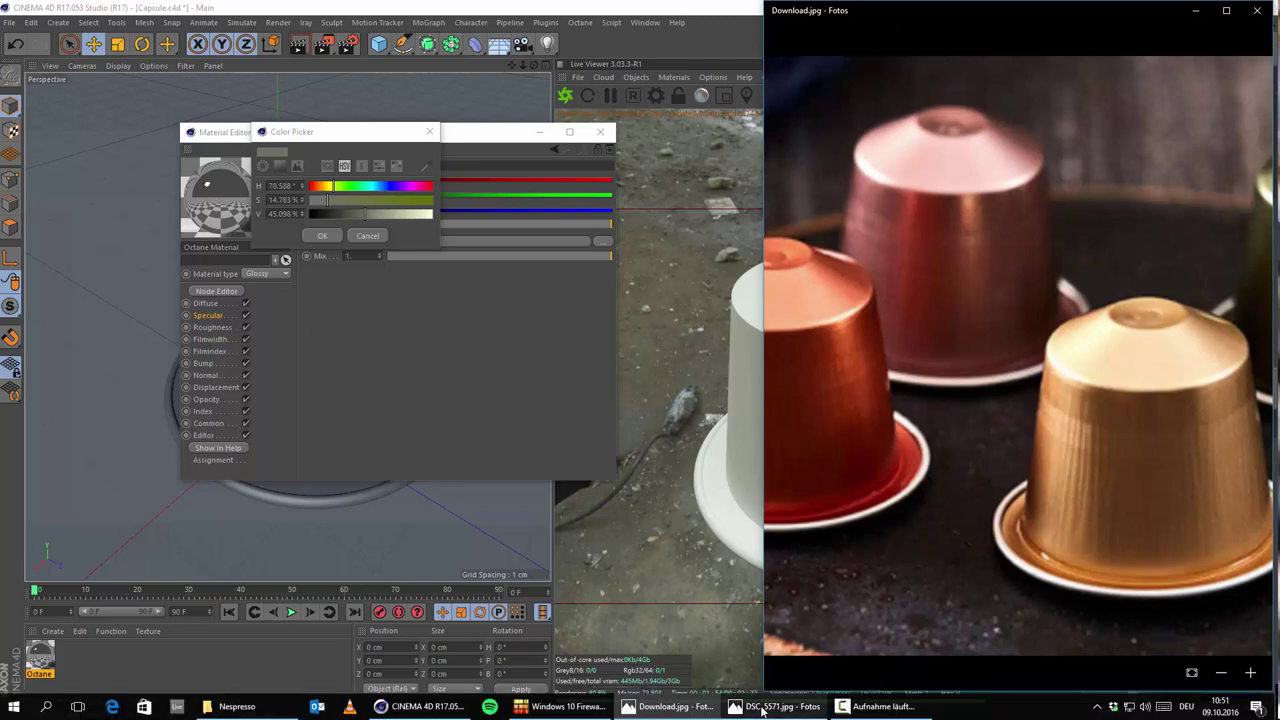
drag(958, 12, 1279, 8)
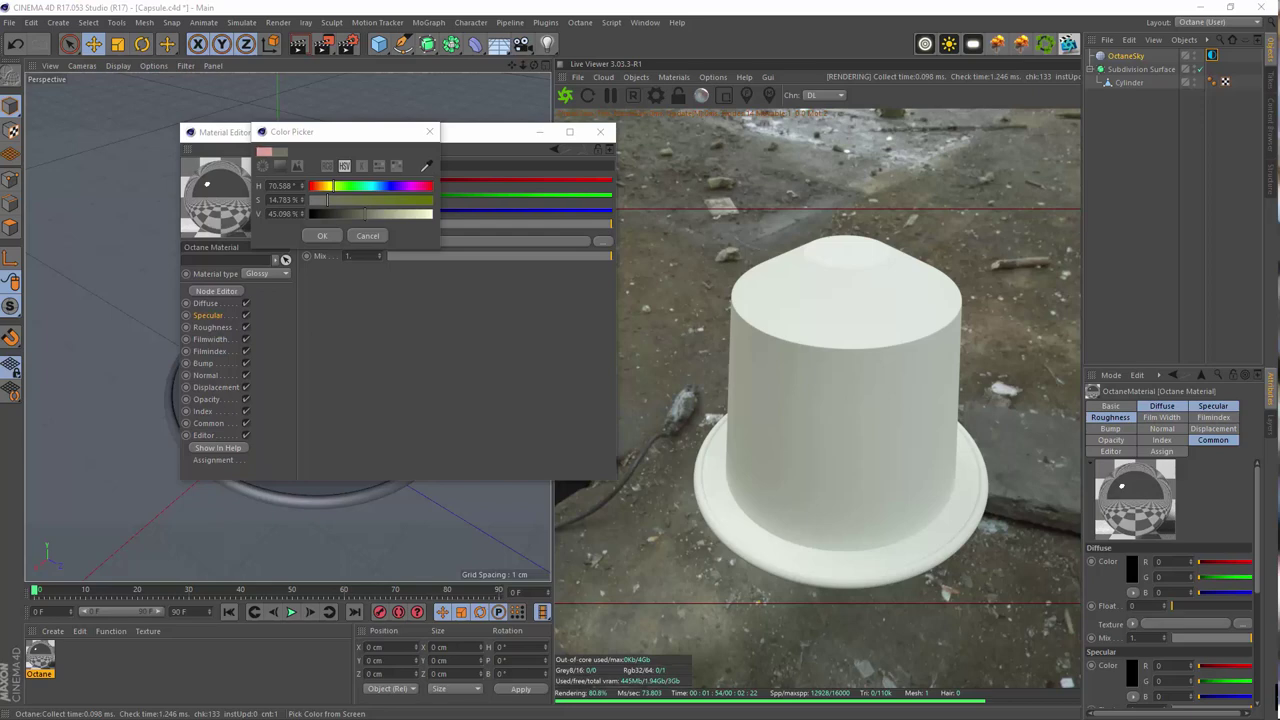
click(400, 120)
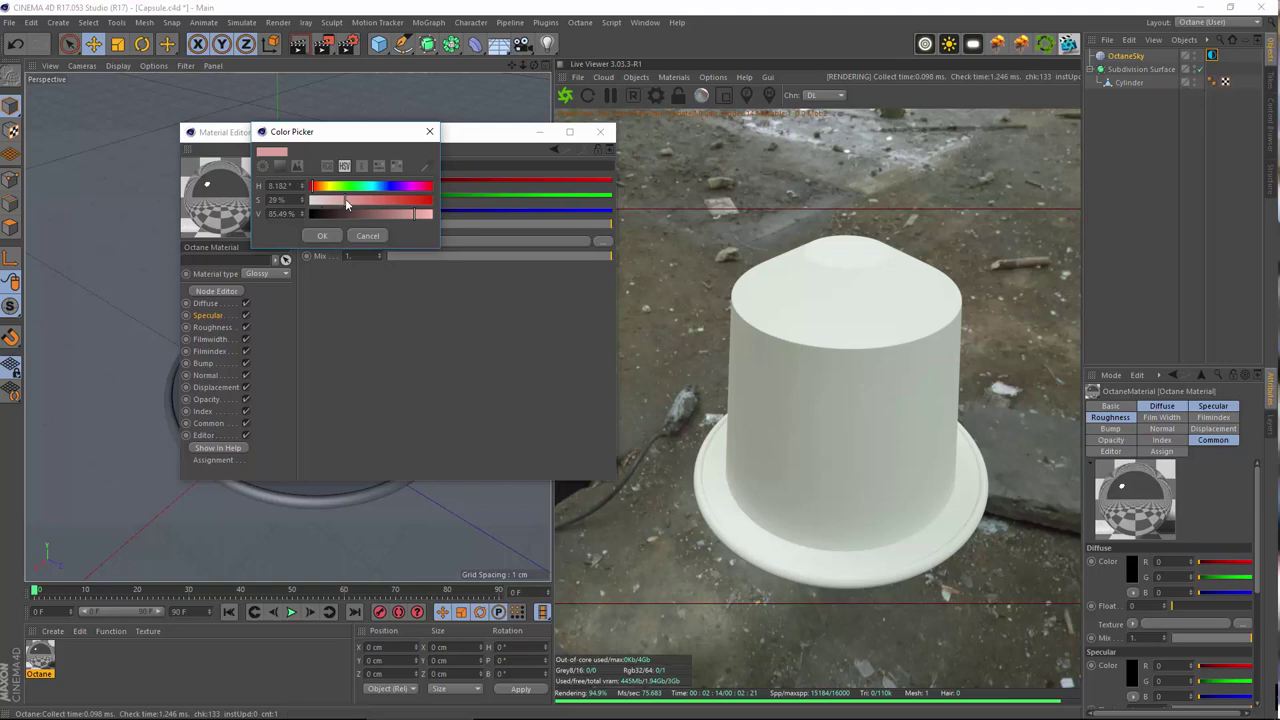
- Set the specular colour's saturation to 24% and value to 90%, and accept it after viewing it in RGB
drag(345, 199, 337, 203)
drag(414, 216, 421, 222)
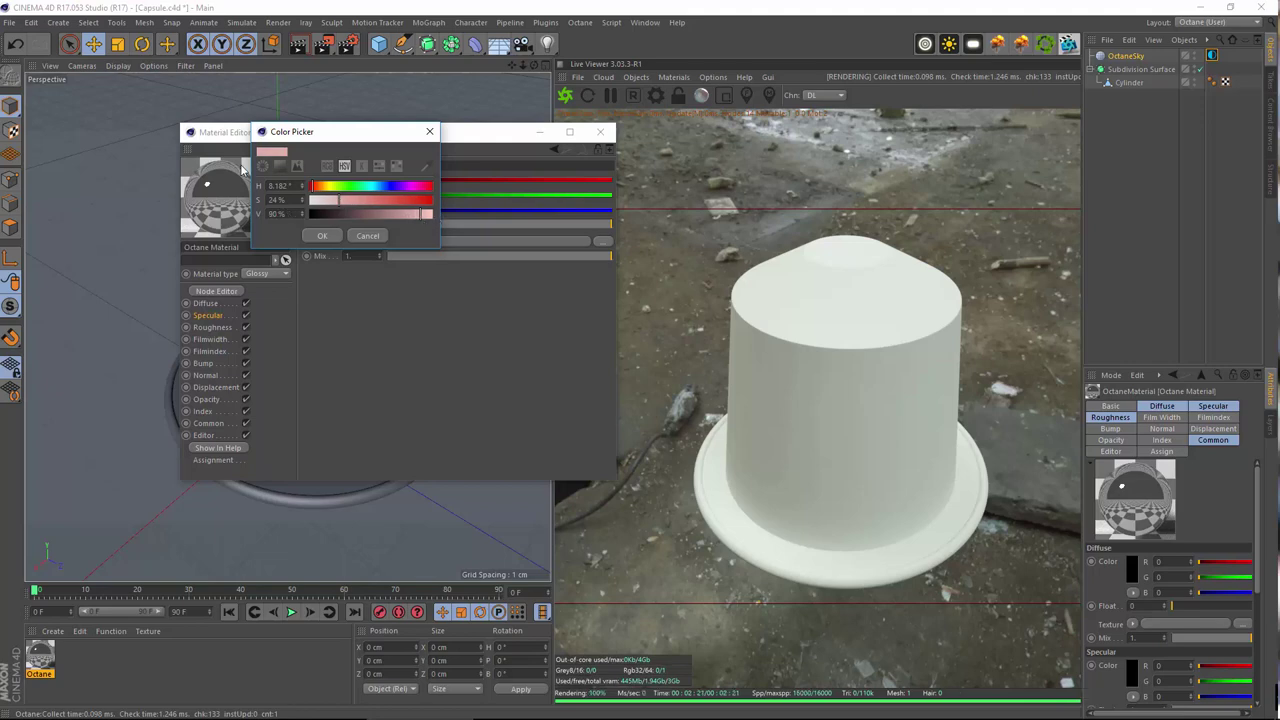
click(328, 166)
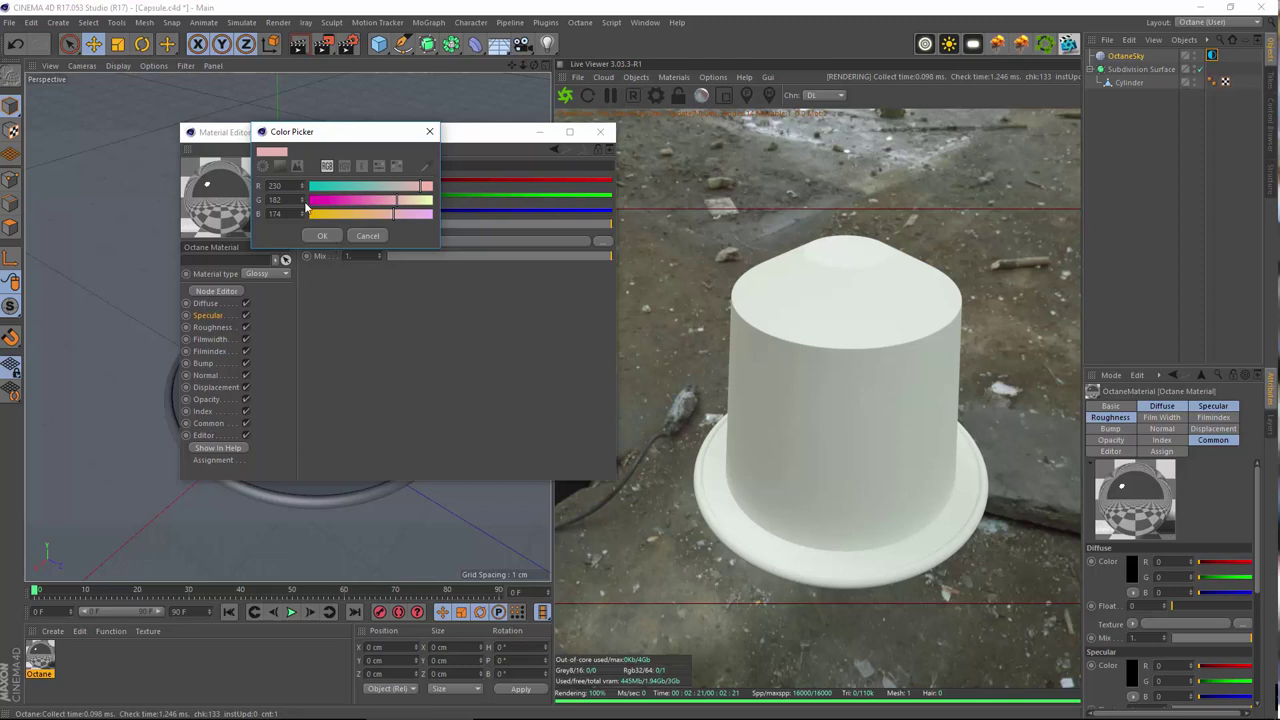
click(322, 236)
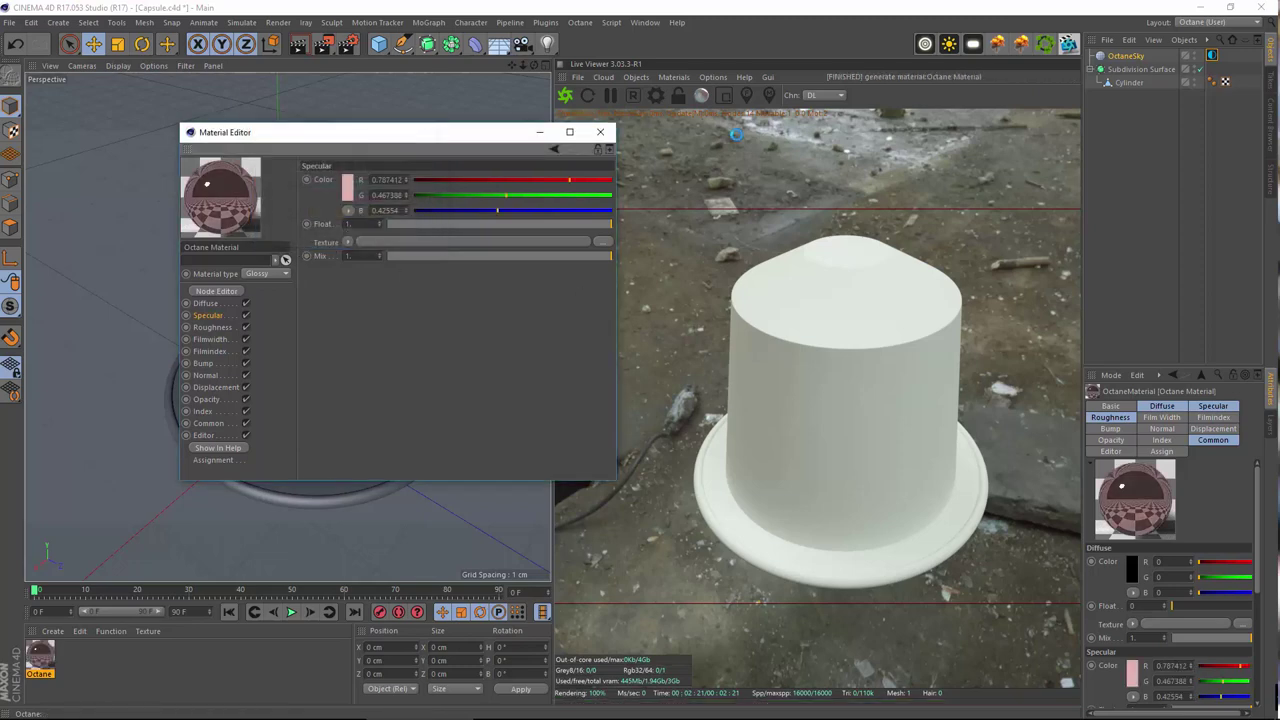
- Set the material's roughness float to about 0.238, comparing the preview with the capsules in the reference photo
click(212, 327)
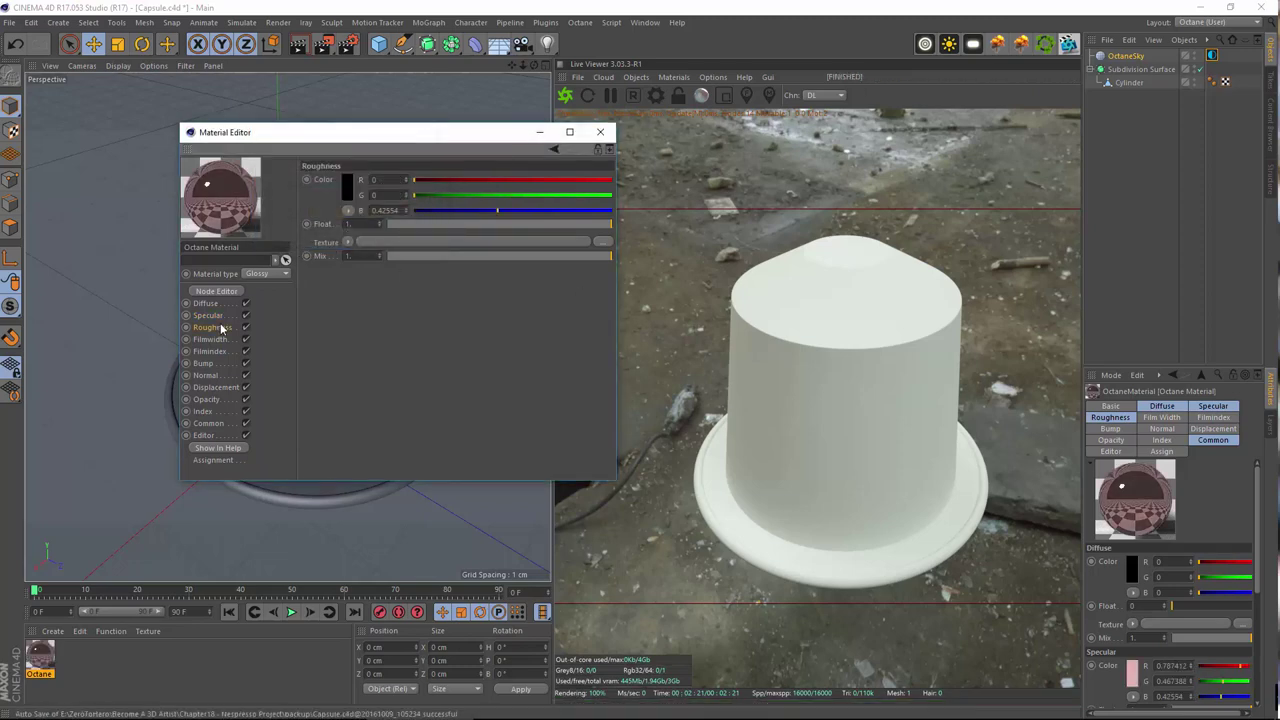
drag(924, 112, 1022, 39)
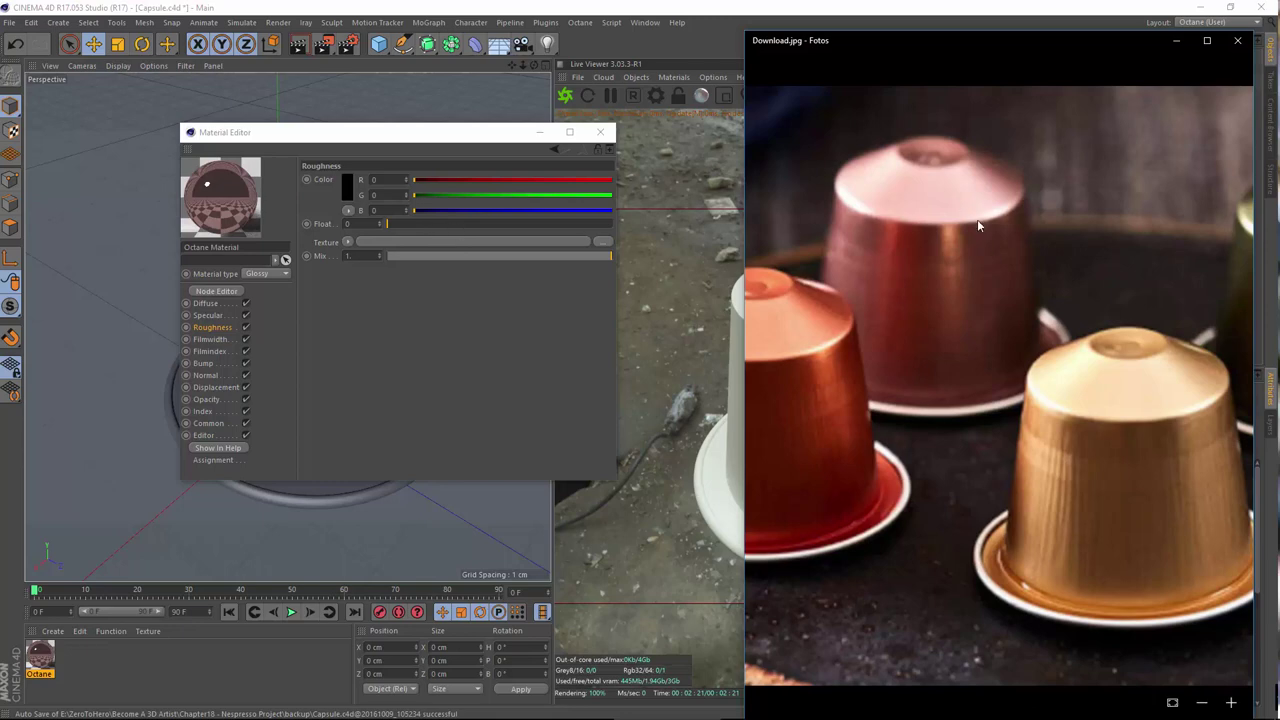
mouse_move(947, 306)
mouse_down()
mouse_move(1074, 271)
mouse_move(891, 289)
mouse_move(858, 246)
mouse_move(957, 283)
mouse_move(826, 320)
mouse_move(879, 334)
mouse_move(894, 279)
mouse_move(944, 290)
mouse_up()
drag(833, 419, 789, 400)
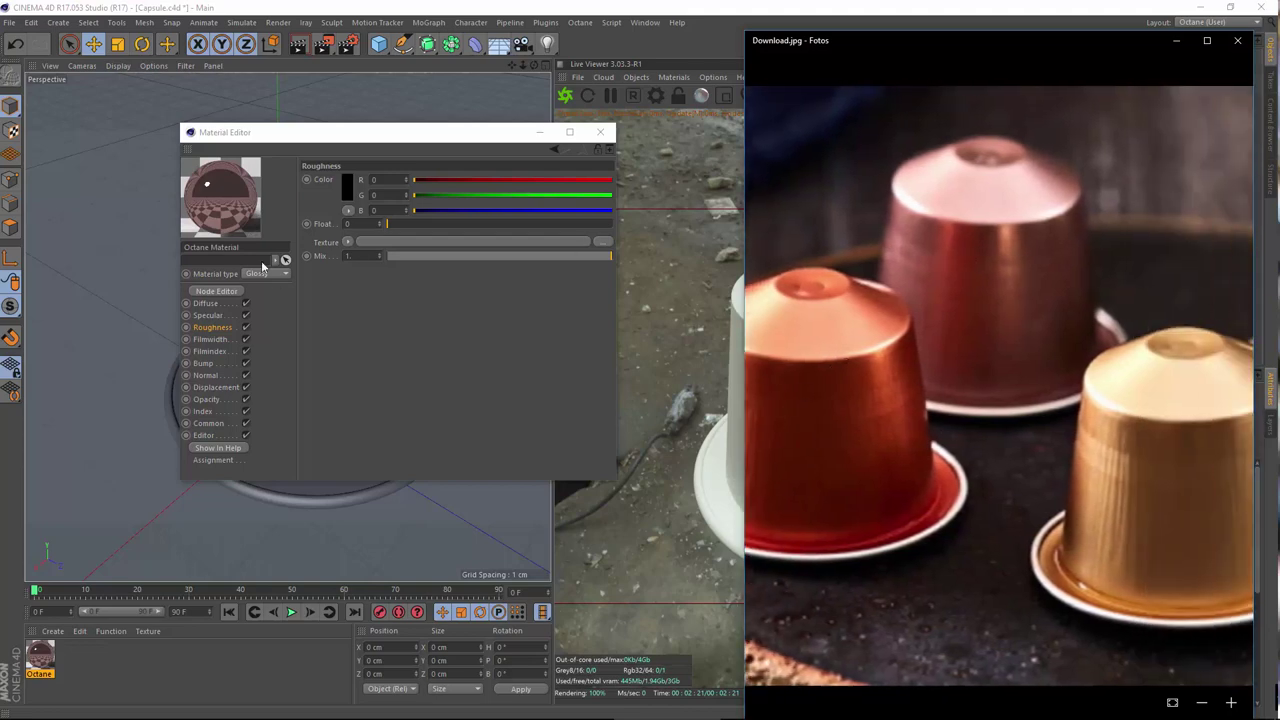
click(420, 225)
drag(425, 224, 440, 224)
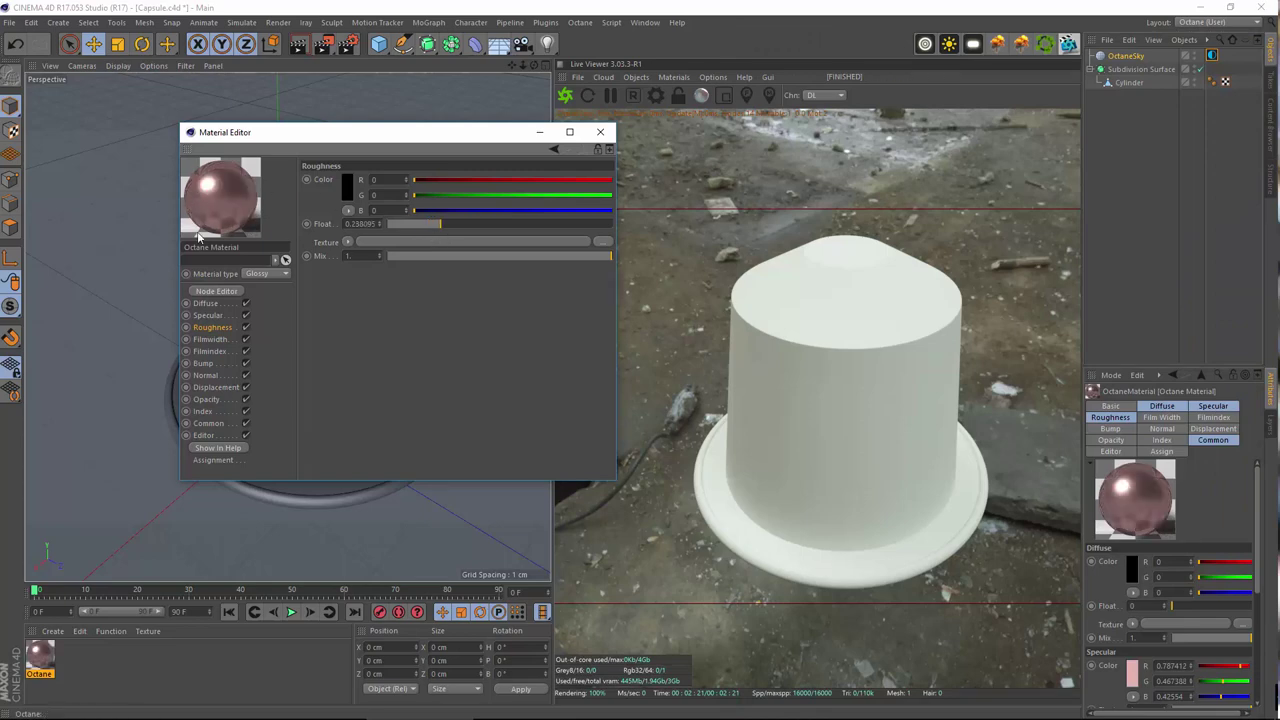
click(693, 716)
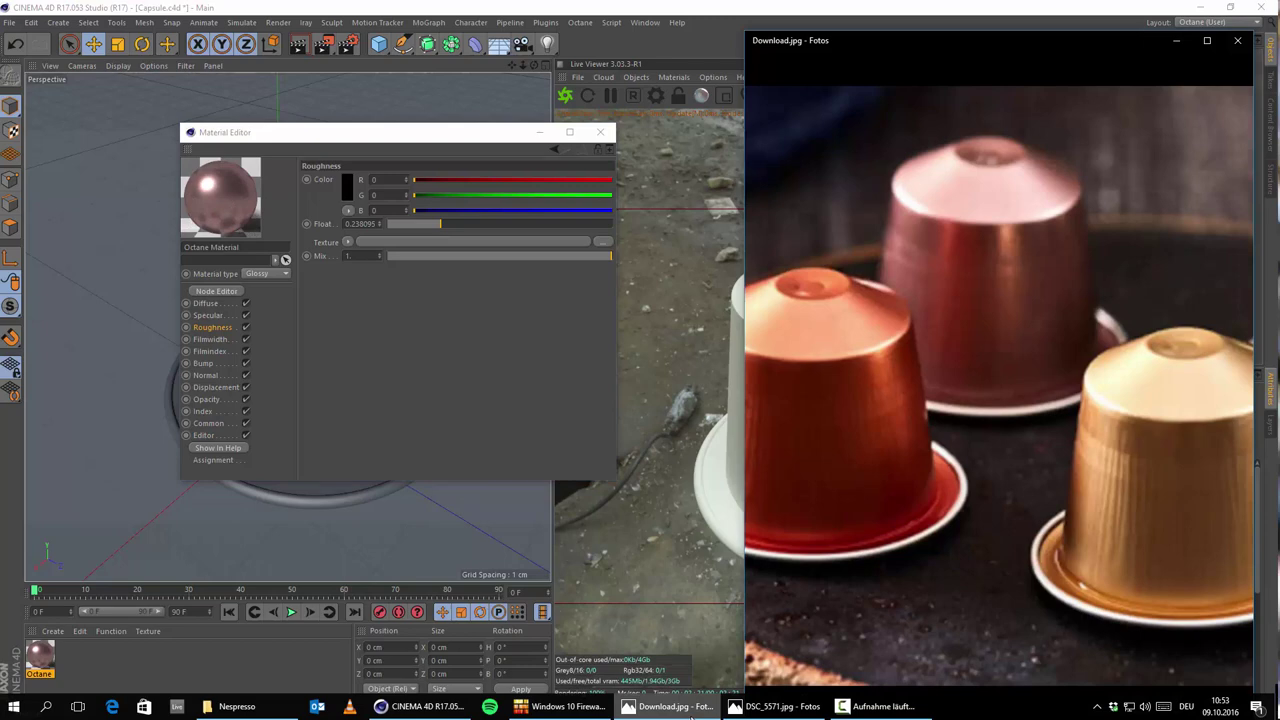
click(336, 197)
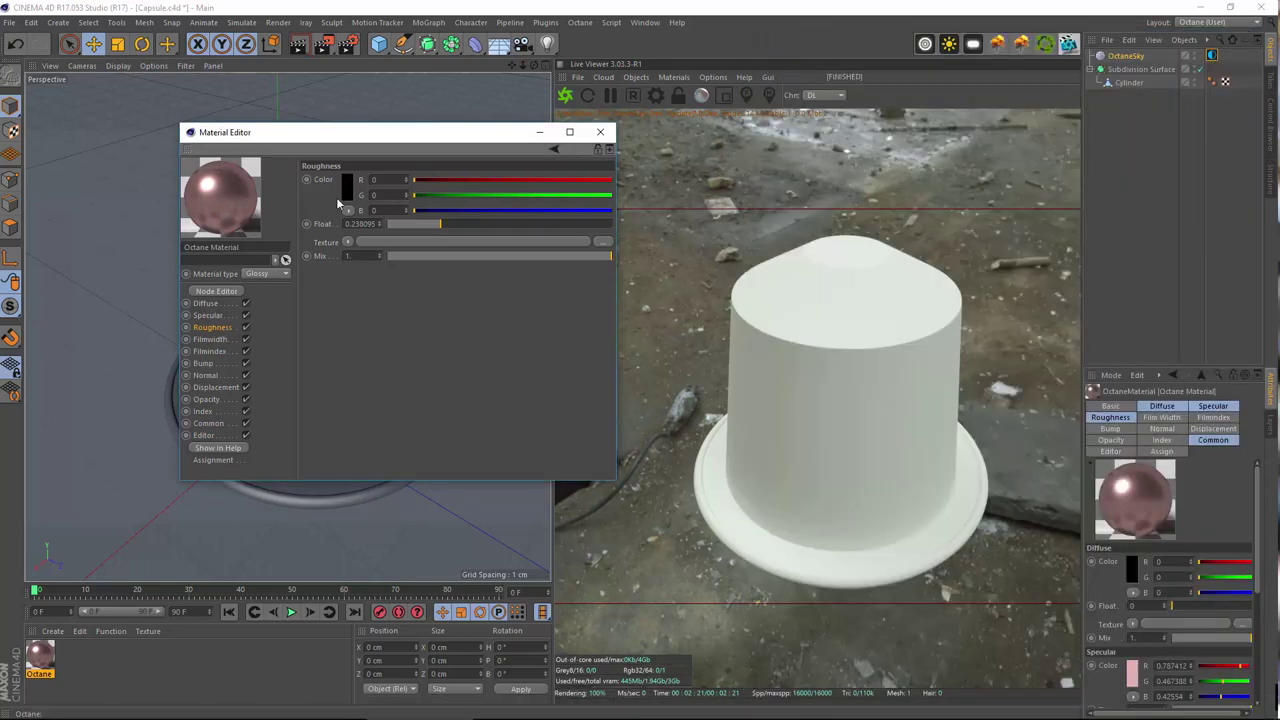
- Set the specular colour's value to 100% and accept it
click(207, 315)
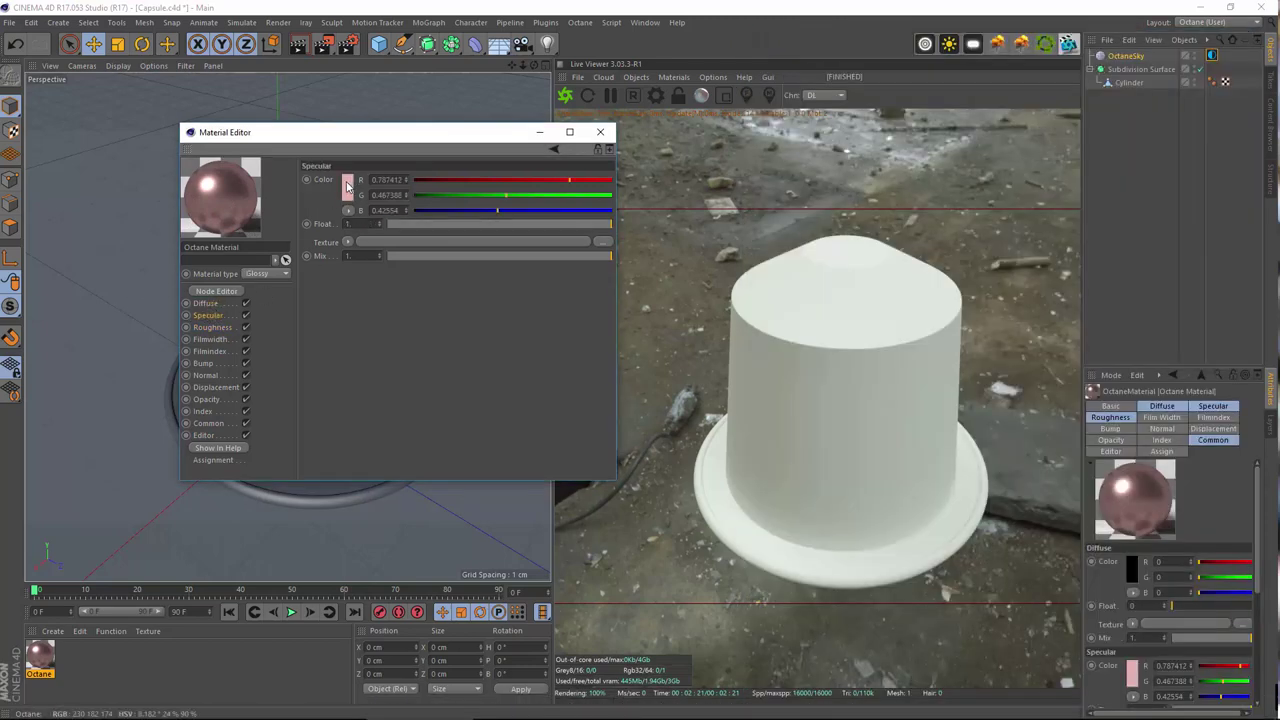
click(347, 186)
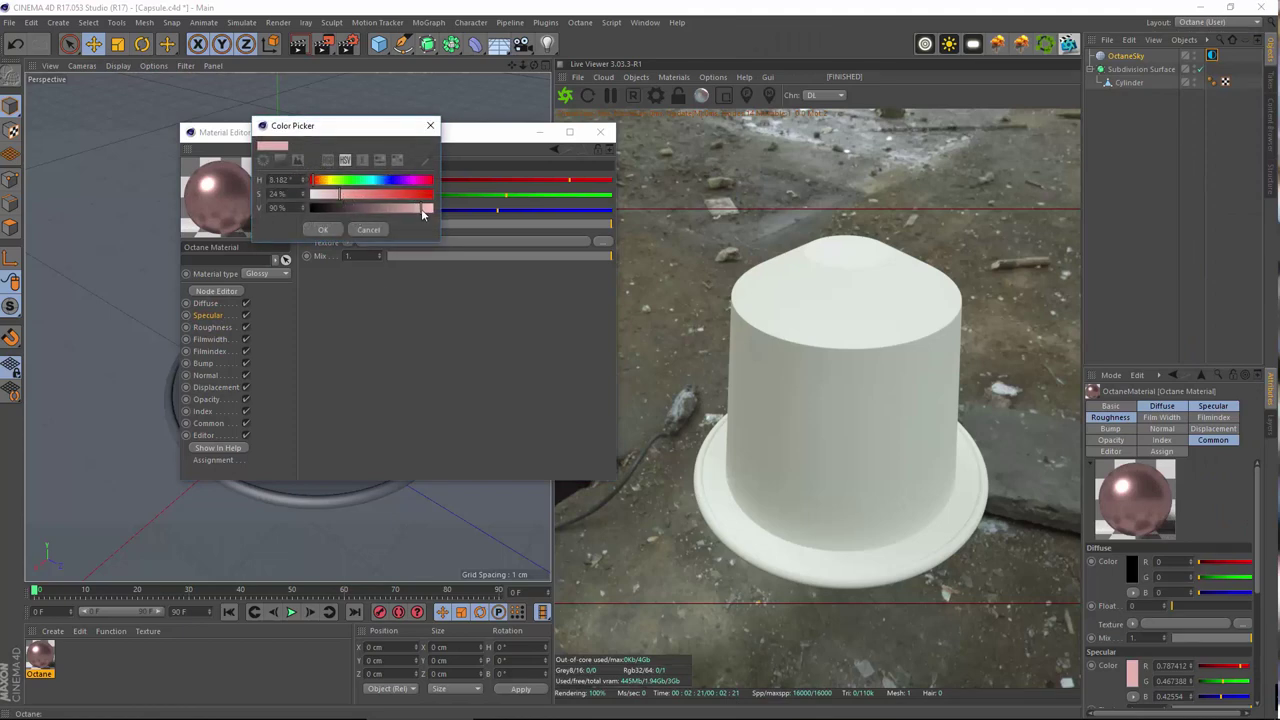
drag(421, 208, 432, 208)
click(322, 229)
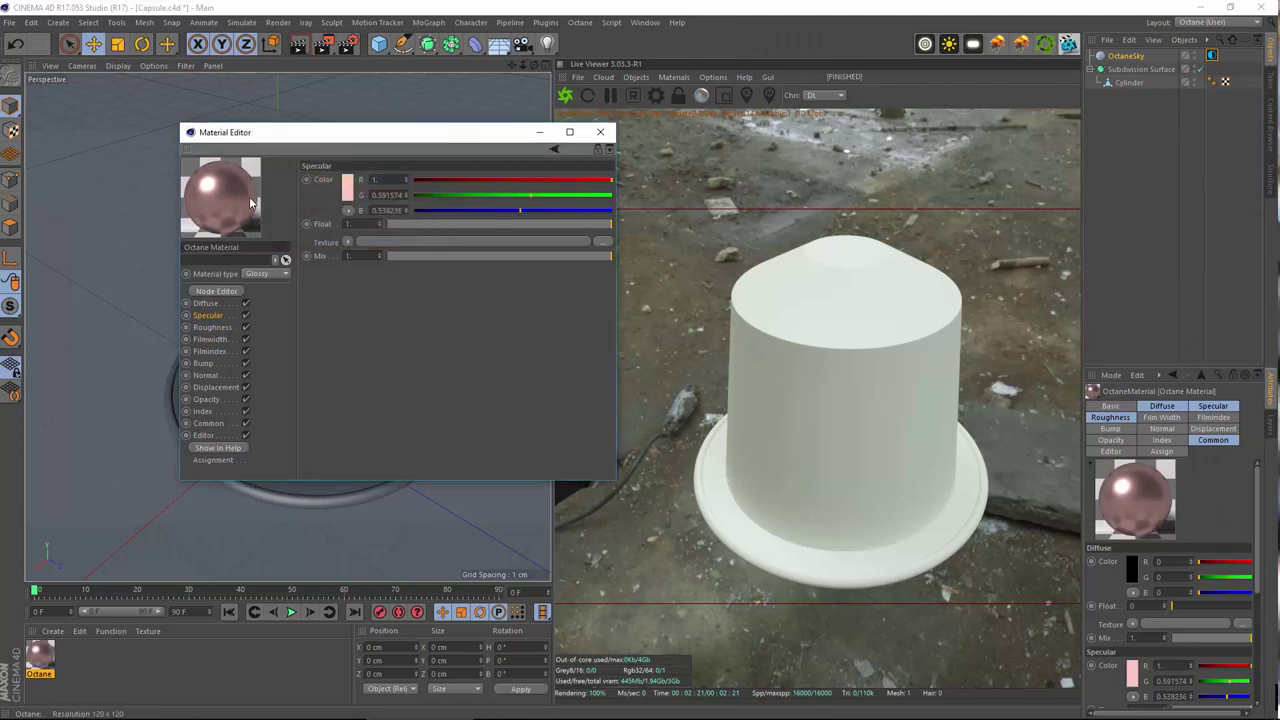
- Close the material's settings, apply the material to the capsule model, and compare the render with the Download.jpg reference photo
click(600, 132)
drag(46, 656, 361, 303)
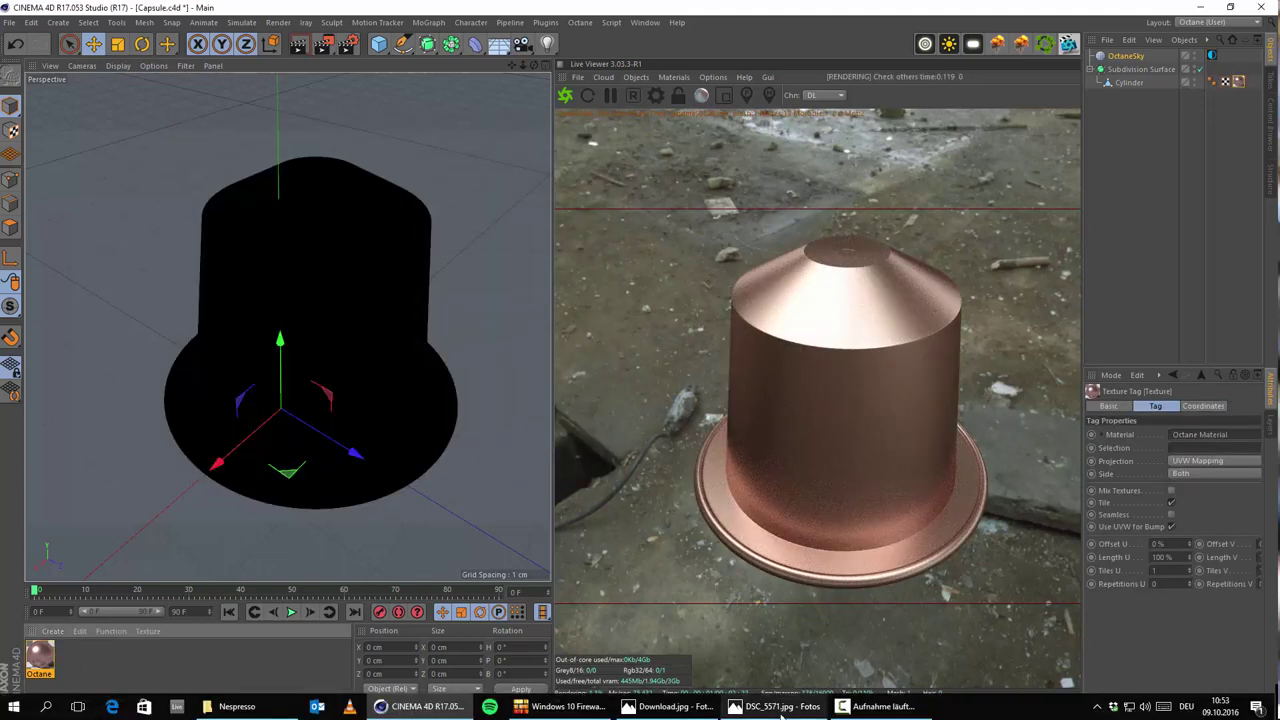
click(667, 706)
click(667, 706)
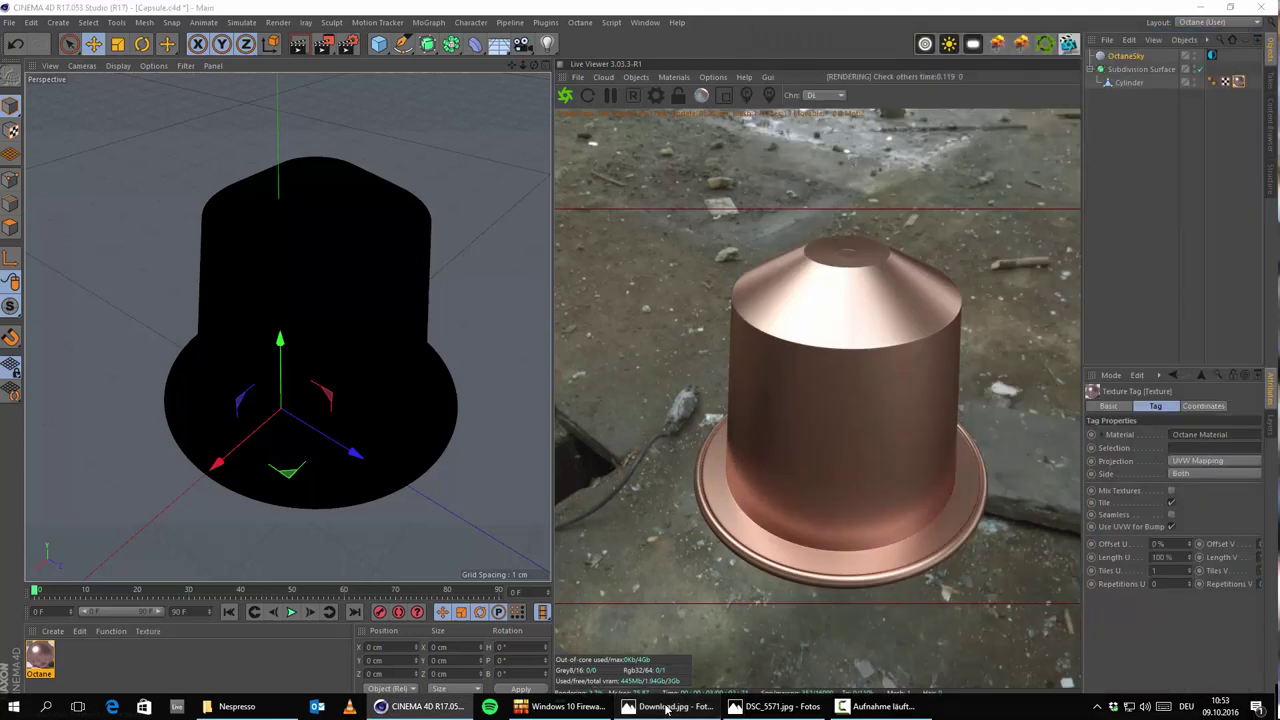
click(667, 706)
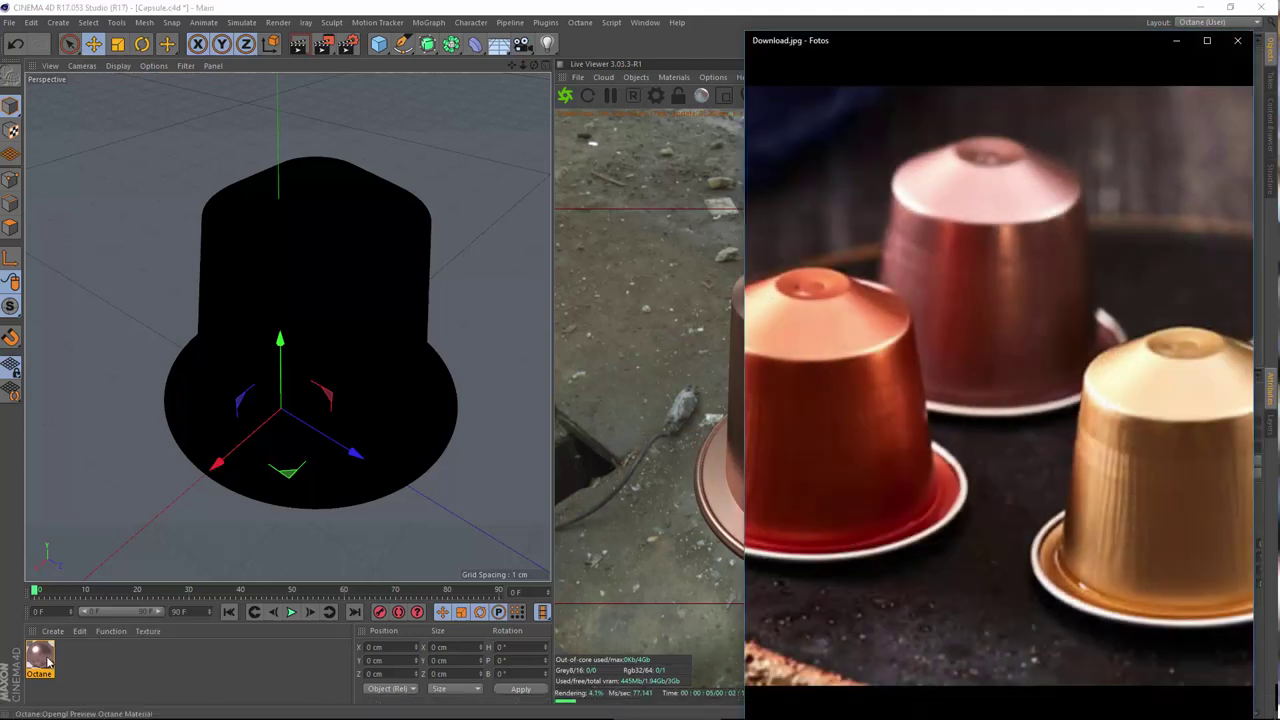
click(292, 575)
- Reopen the capsule material, set its specular colour's saturation to 33%, and compare the render with the reference photo
double_click(40, 655)
click(366, 148)
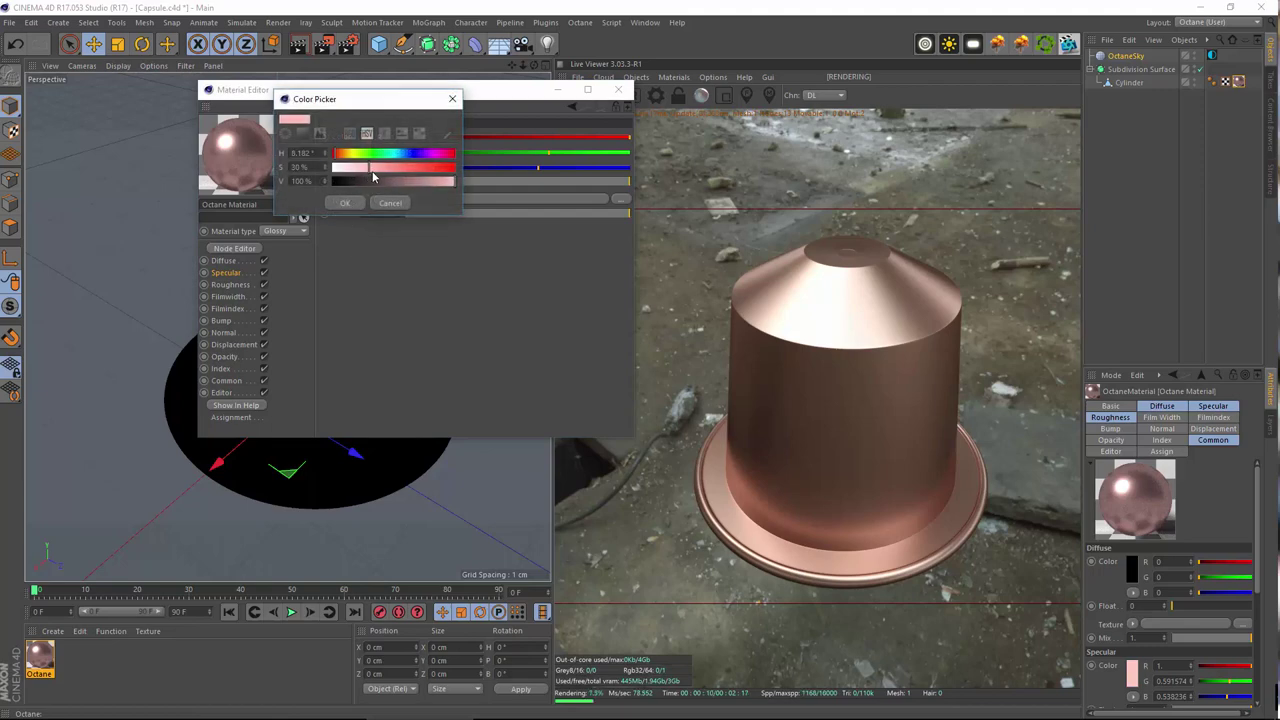
click(344, 205)
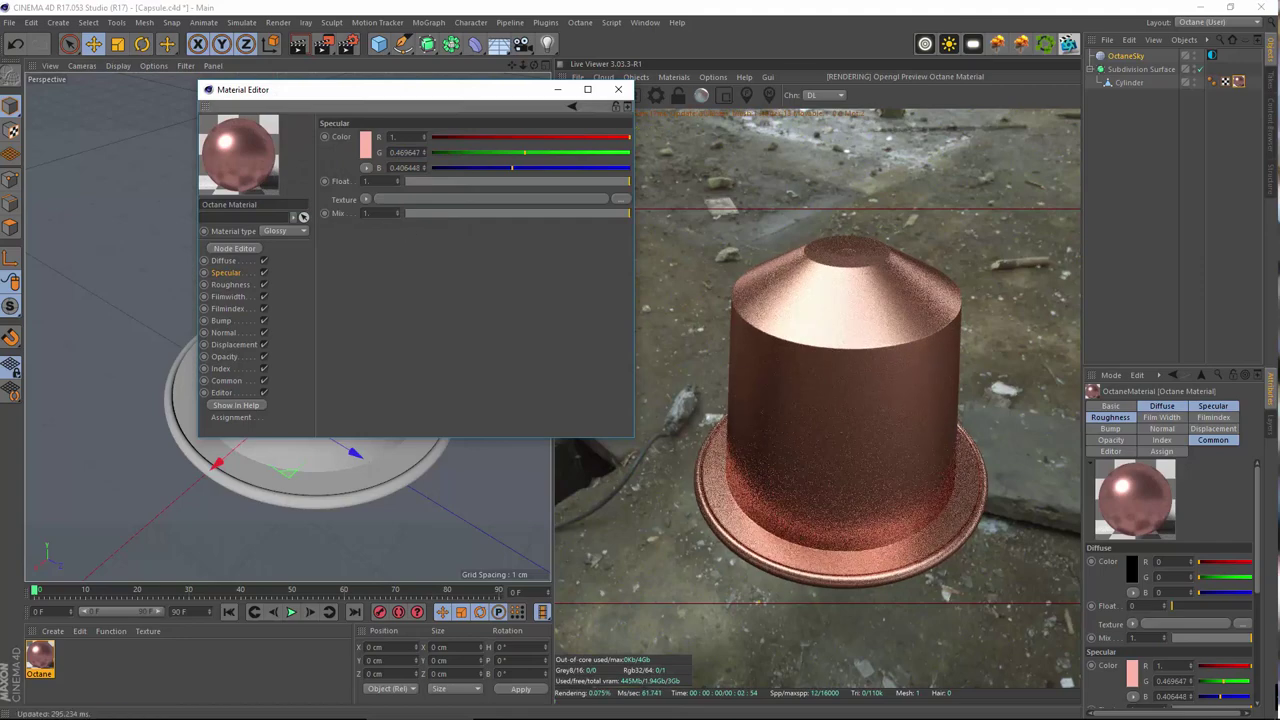
click(741, 707)
click(741, 707)
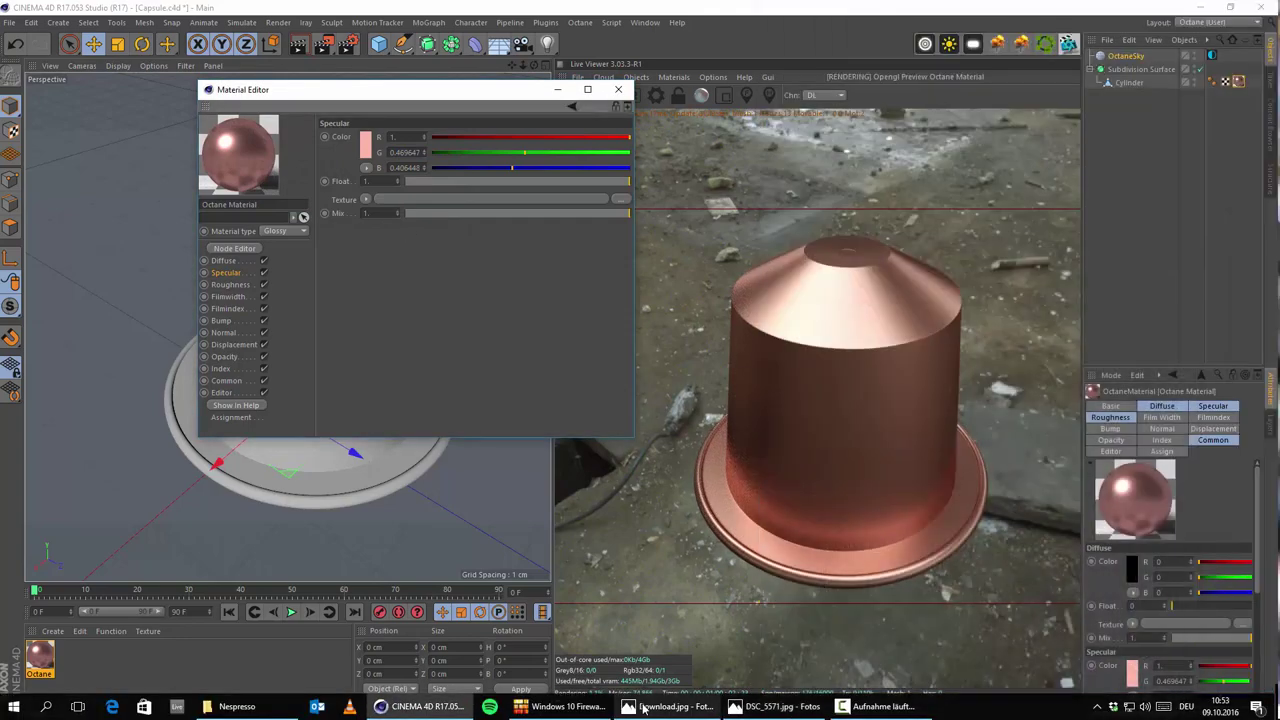
click(670, 706)
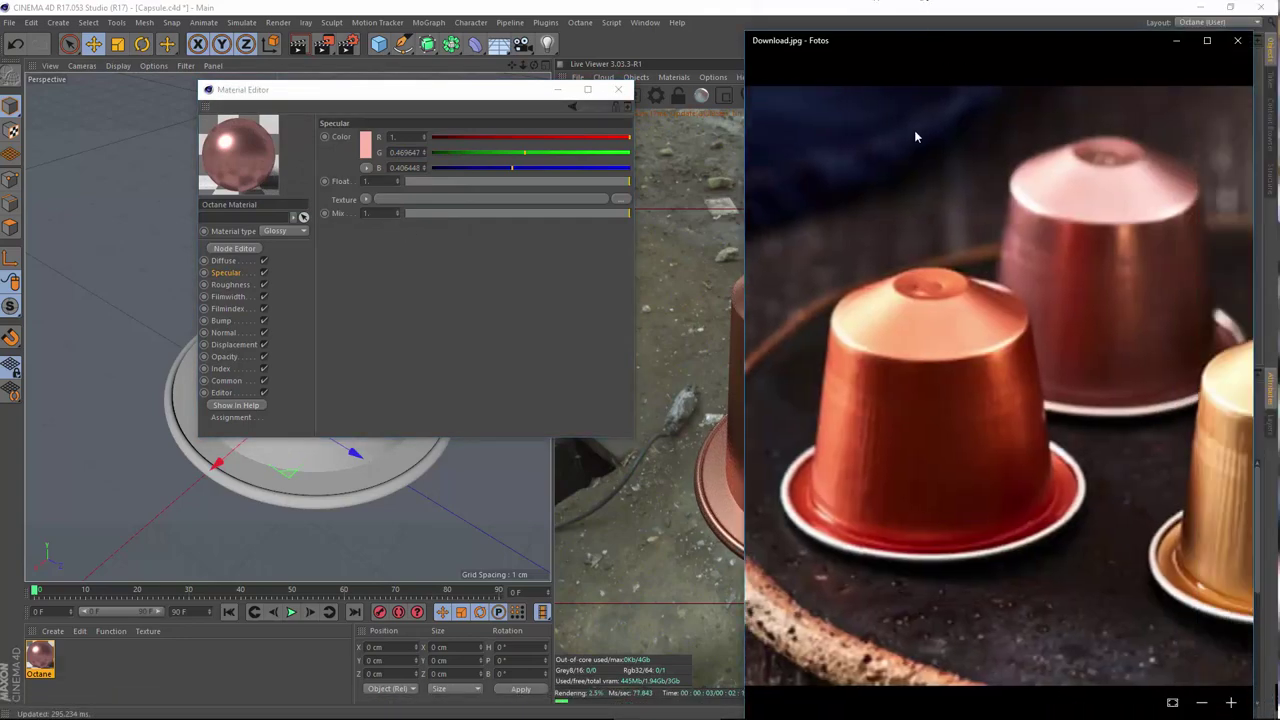
drag(853, 44, 1001, 168)
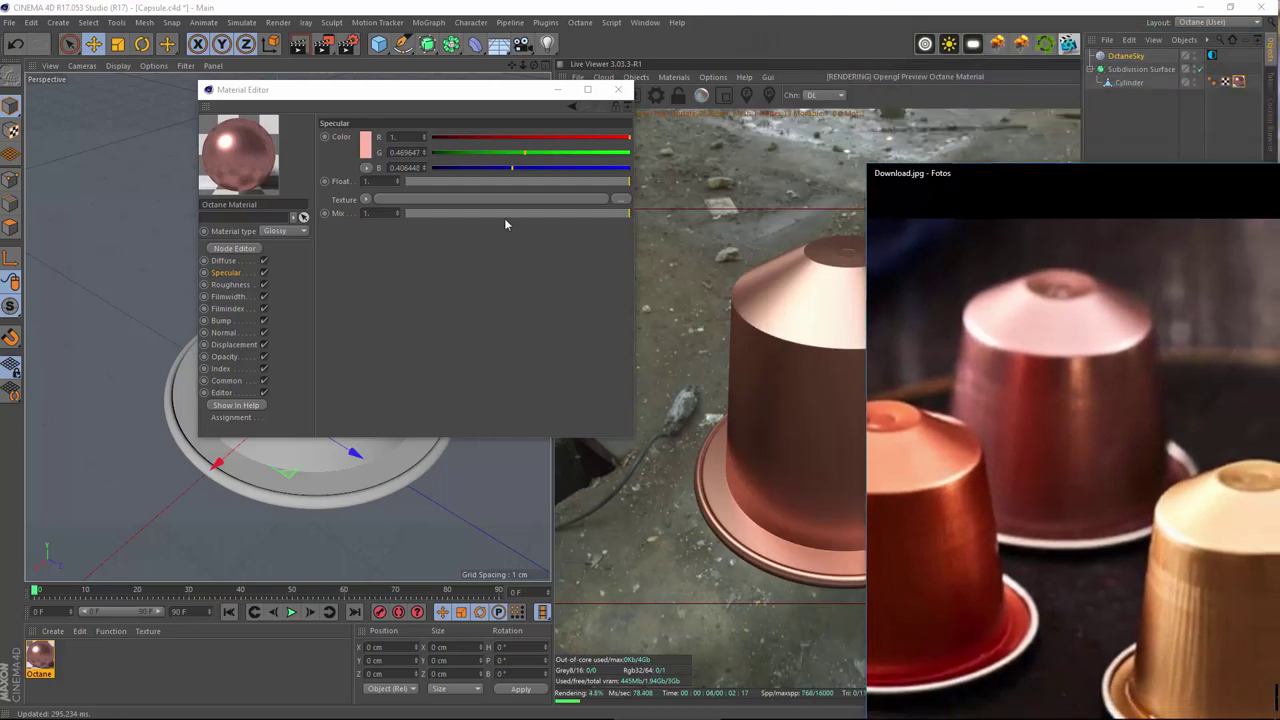
- Raise the specular colour's saturation to reach green 0.353 and blue 0.284647, and check it against the reference photo
click(362, 142)
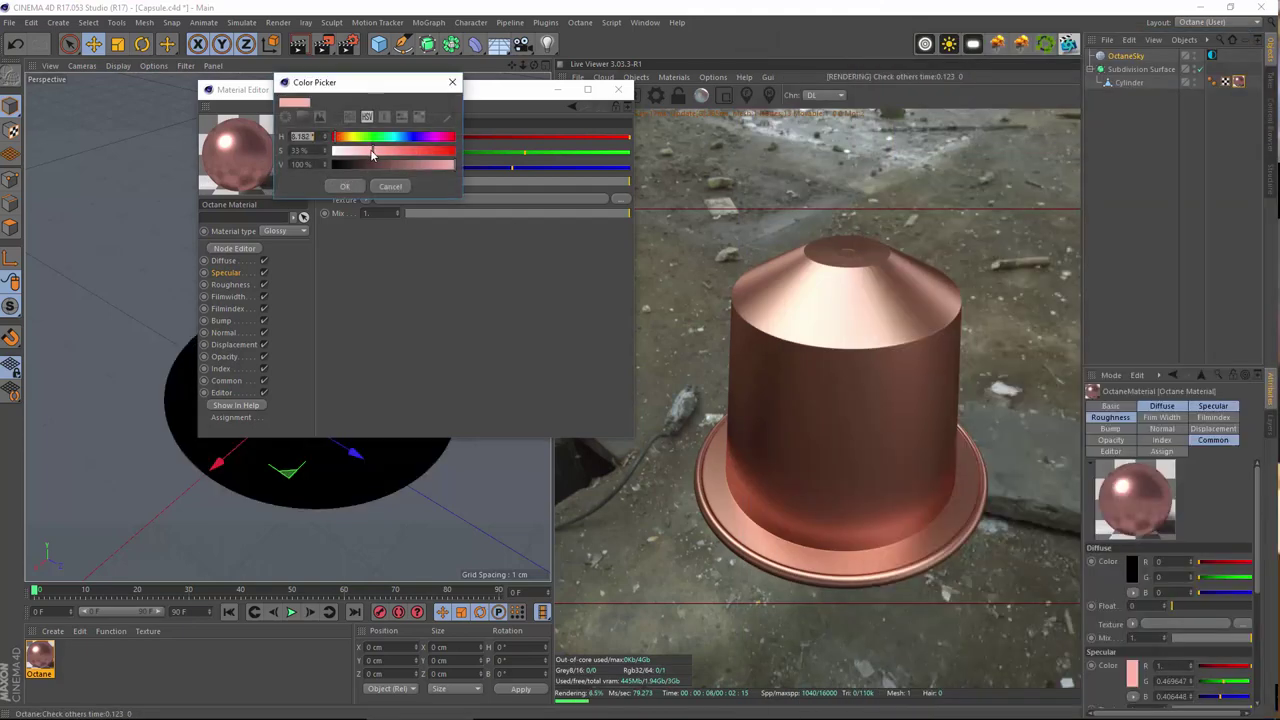
click(345, 186)
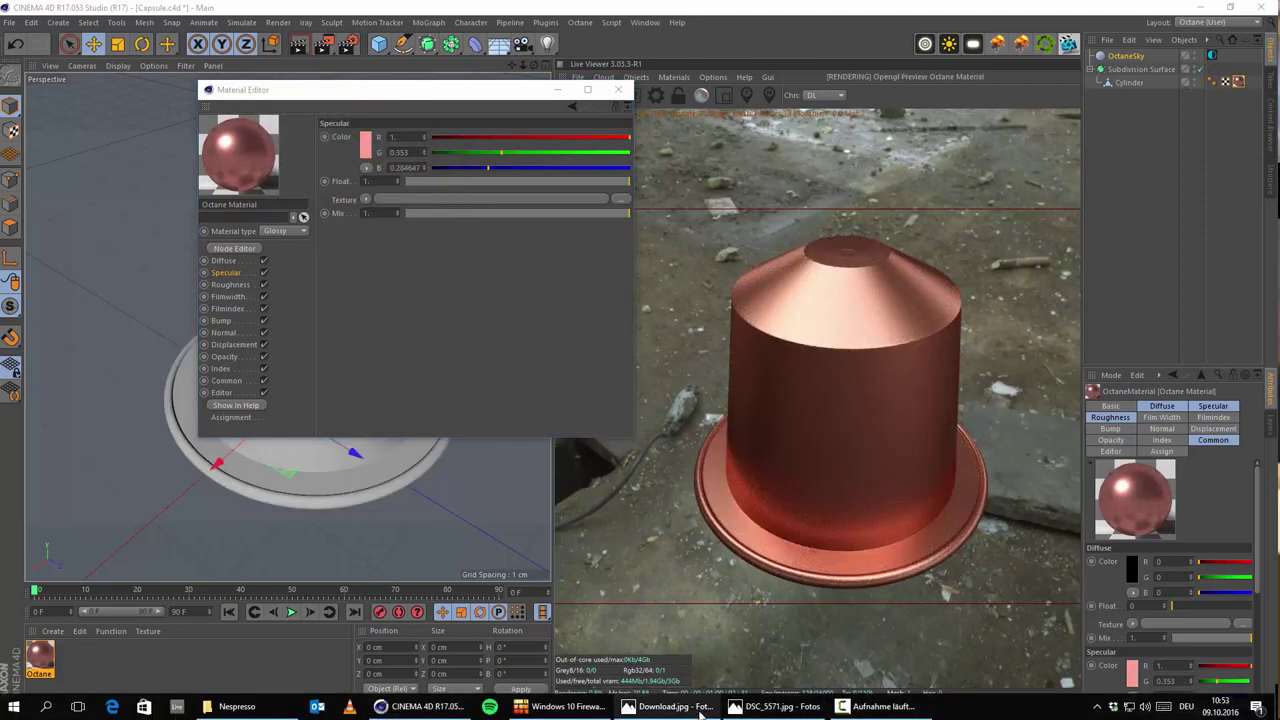
click(700, 710)
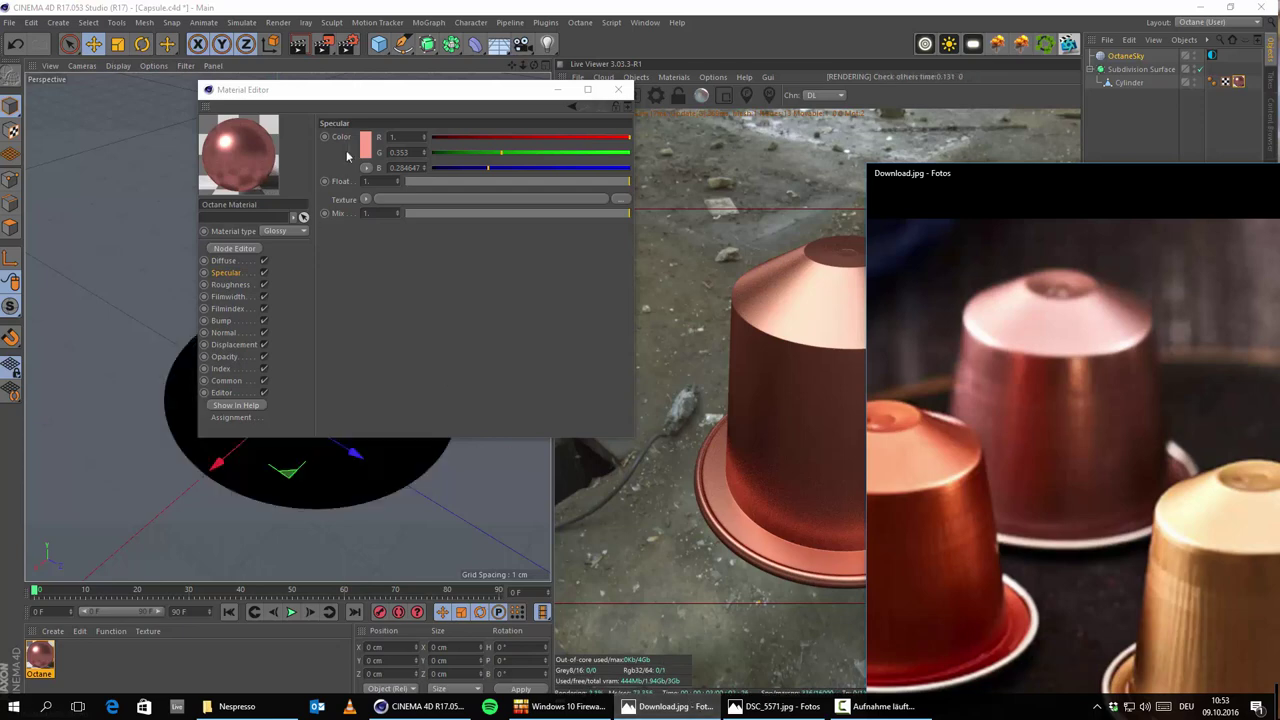
- Shift the specular colour's hue to 18° and its saturation to 36%
click(365, 145)
mouse_move(456, 168)
mouse_down()
mouse_move(434, 171)
mouse_move(466, 172)
mouse_up()
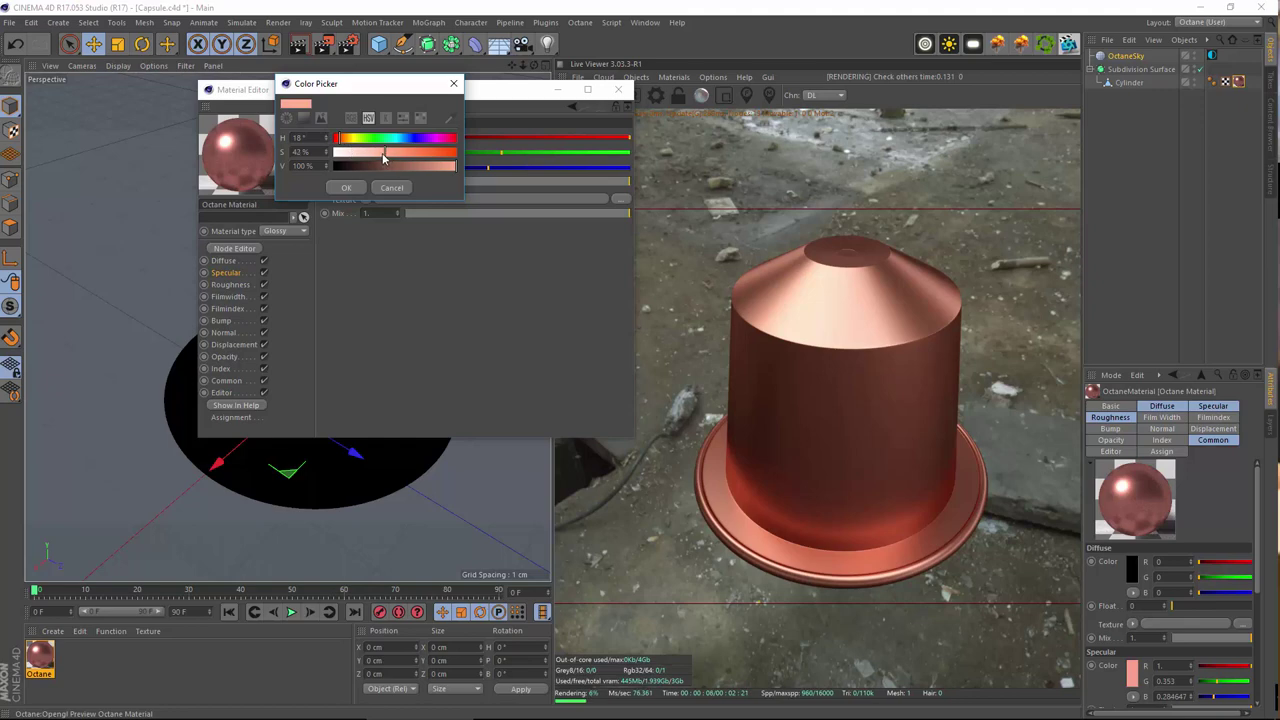
click(348, 187)
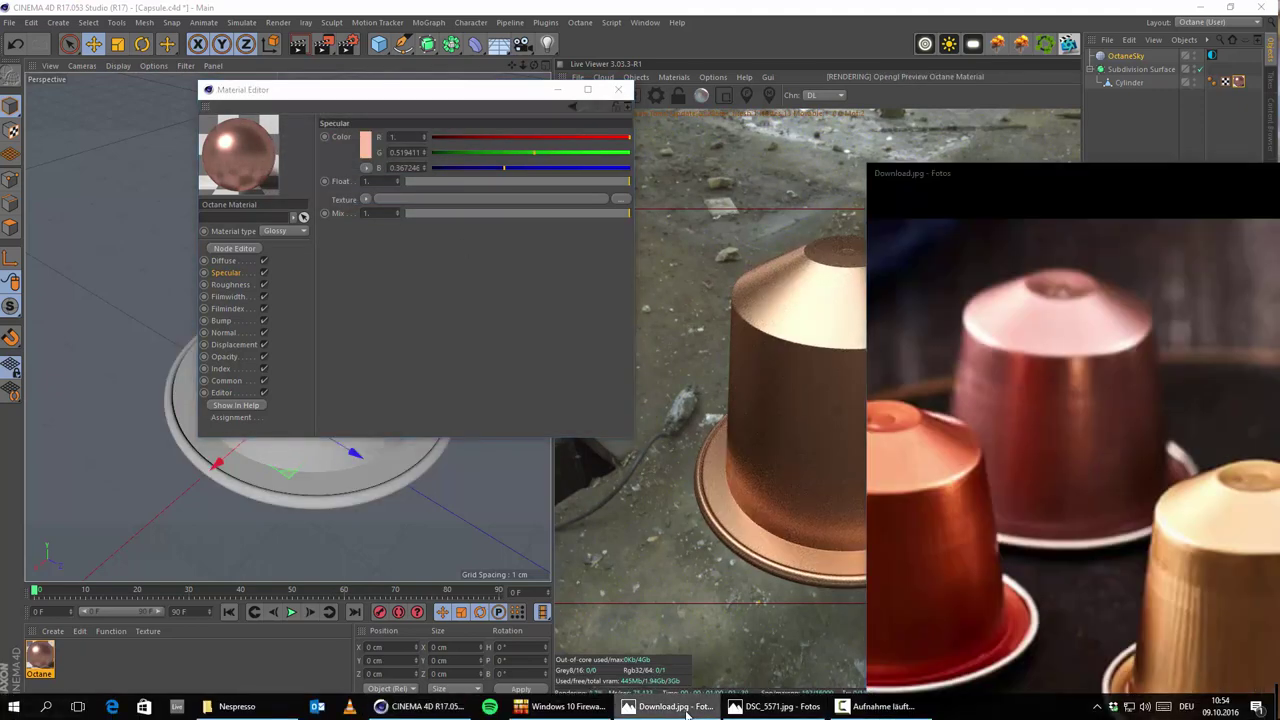
- Set the specular colour's hue to 14° and saturation to 49%, and compare the render with the reference photo
click(365, 145)
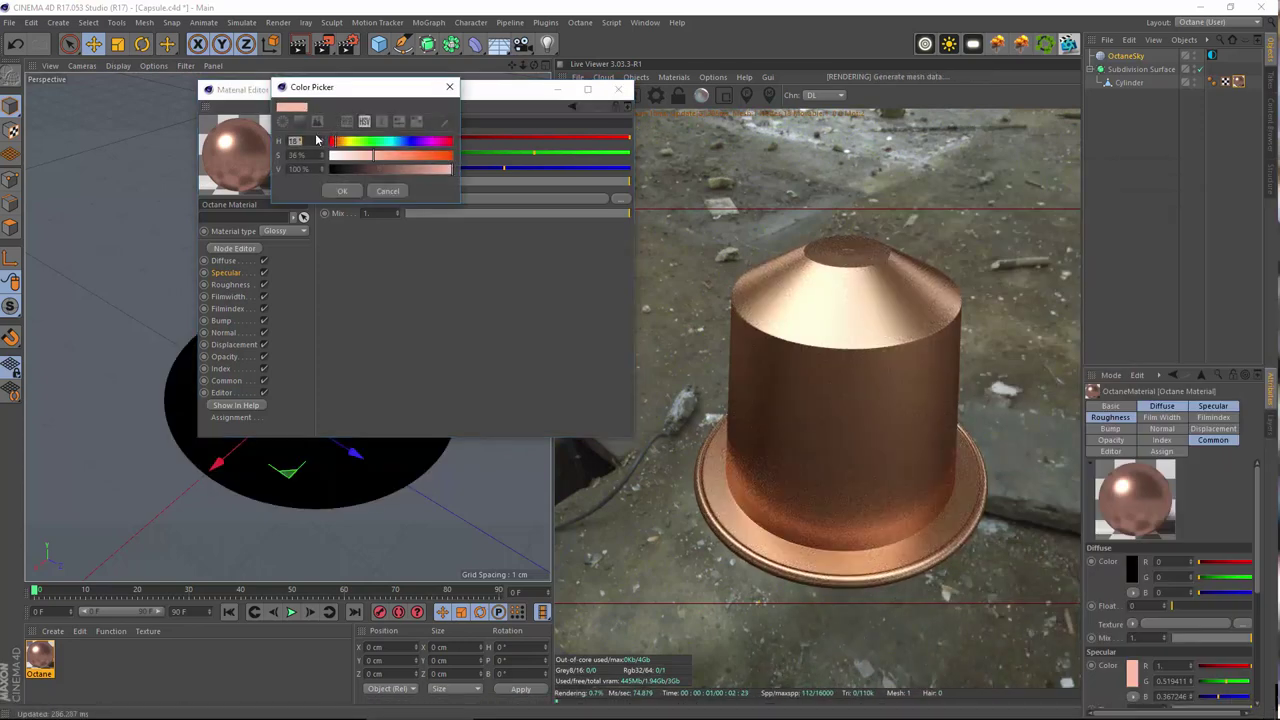
drag(336, 143, 335, 148)
click(389, 158)
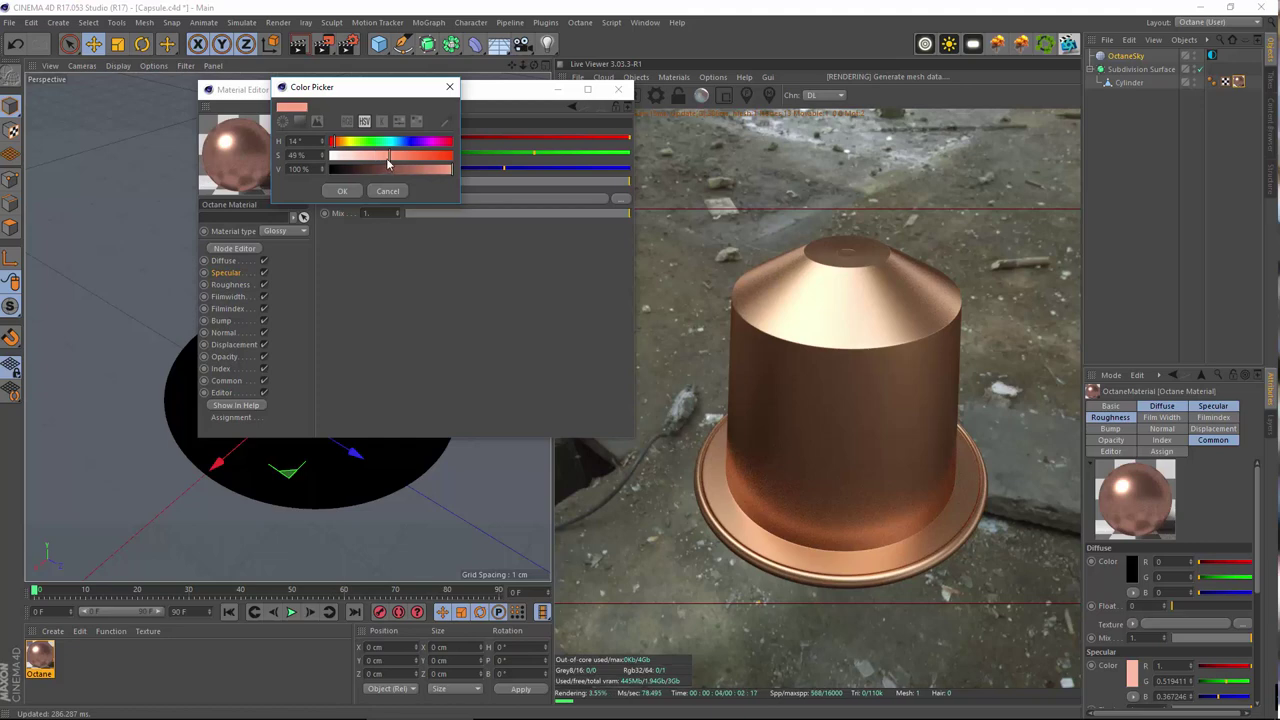
click(342, 191)
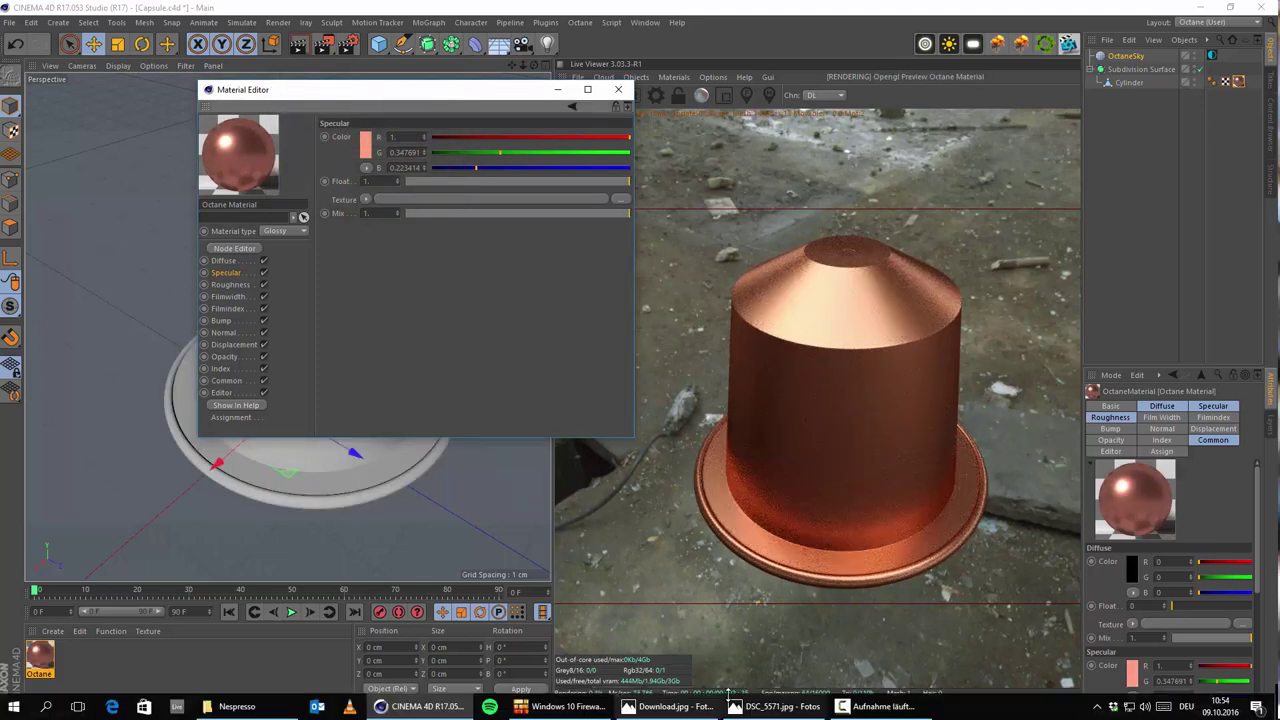
click(670, 707)
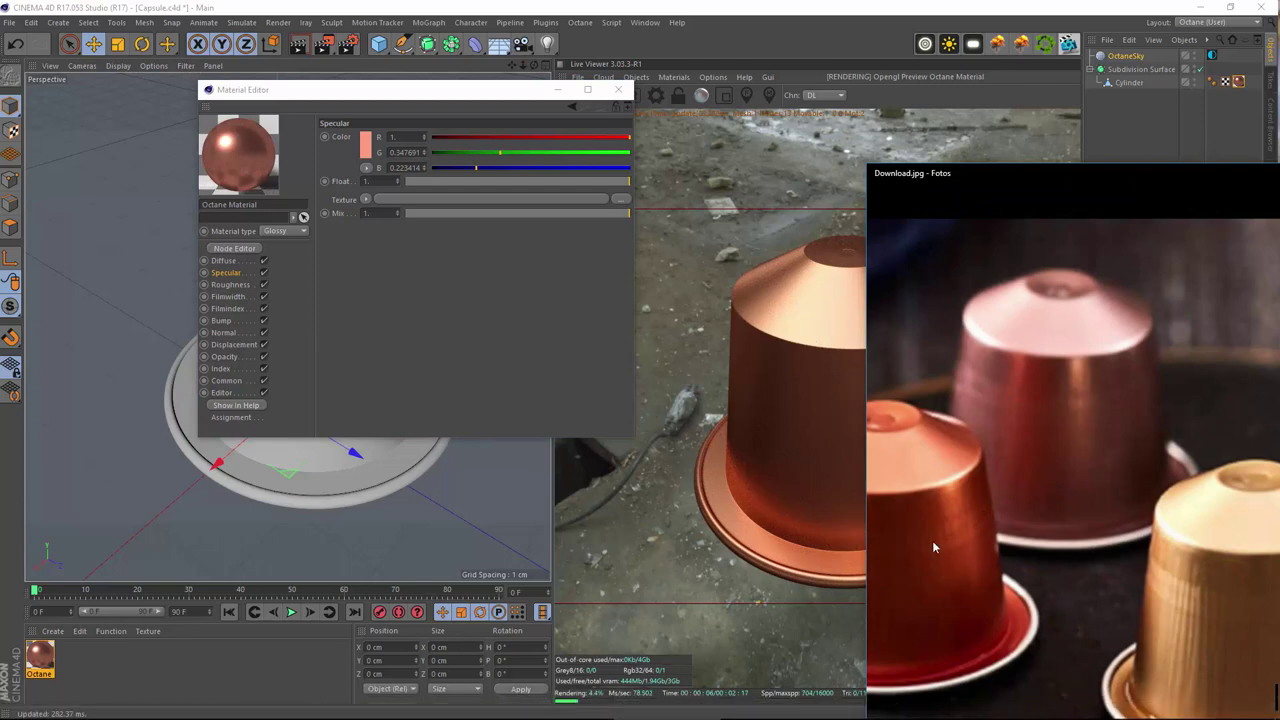
- Set the specular colour's hue to 4° and saturation to 38%, and accept it
click(366, 145)
drag(396, 153, 384, 153)
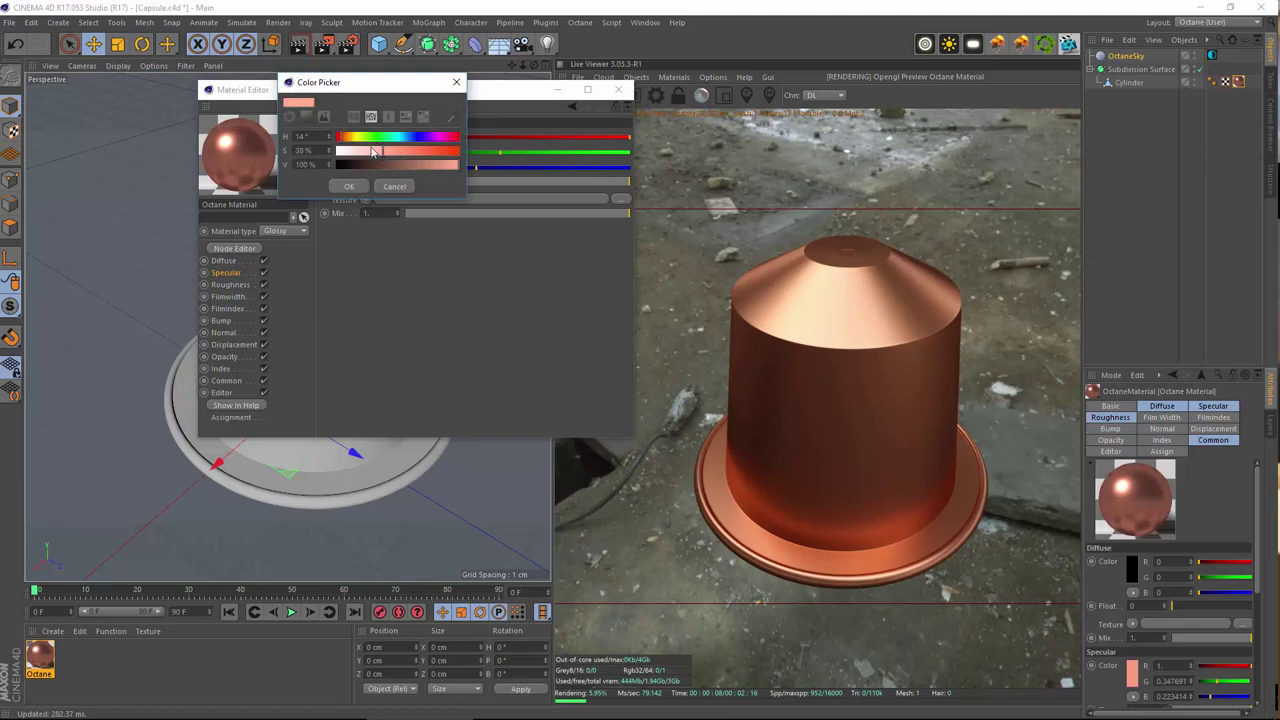
click(338, 138)
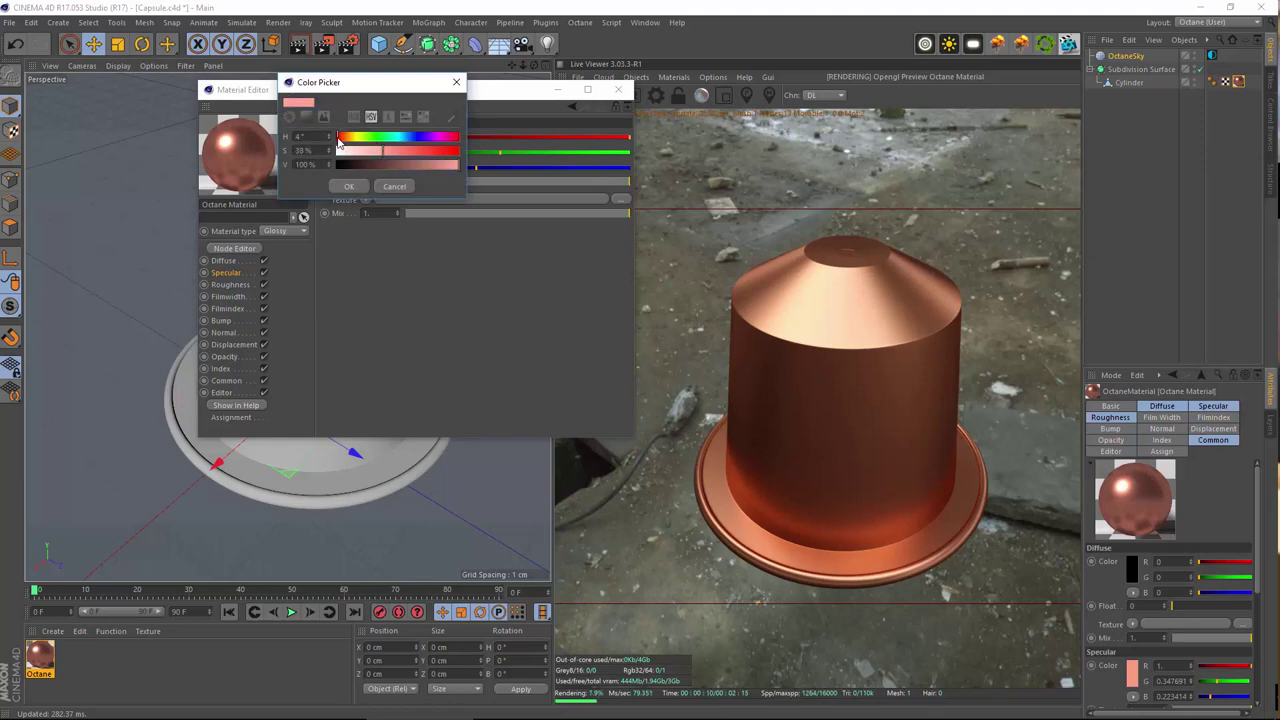
click(343, 187)
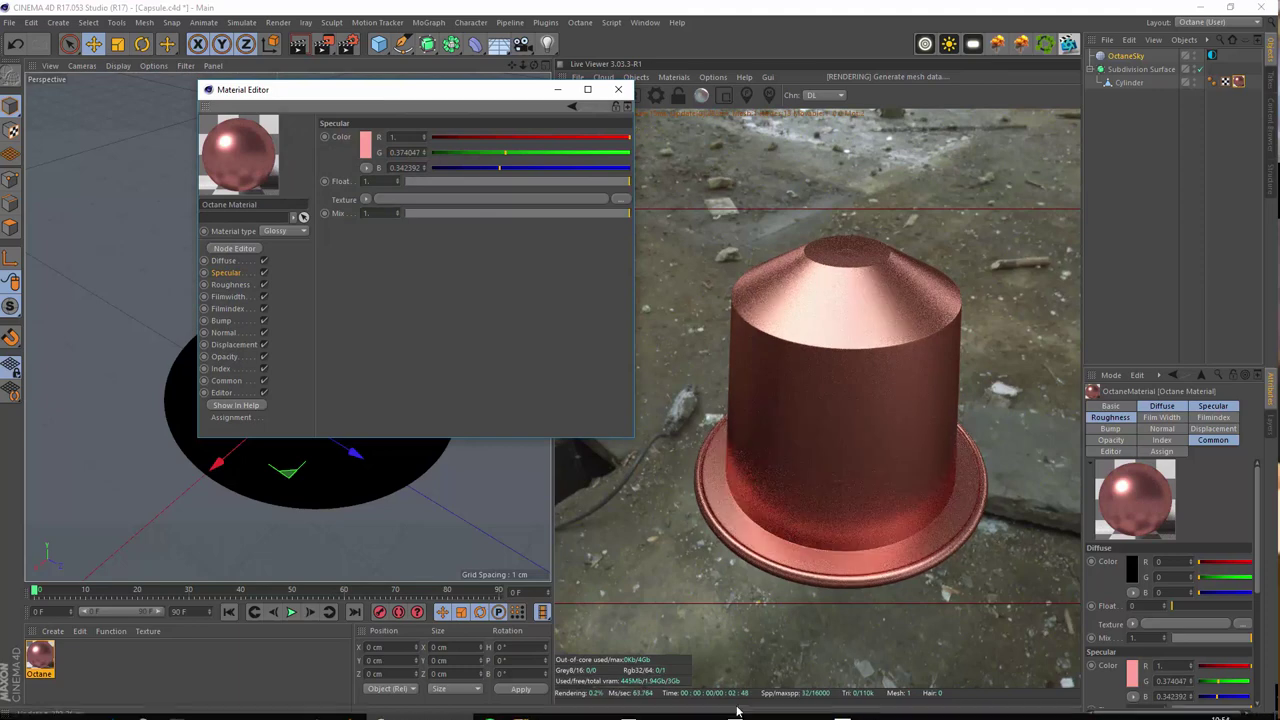
- Bring up the reference photo and examine the pink and orange capsules' colour and surface texture against the render
click(692, 707)
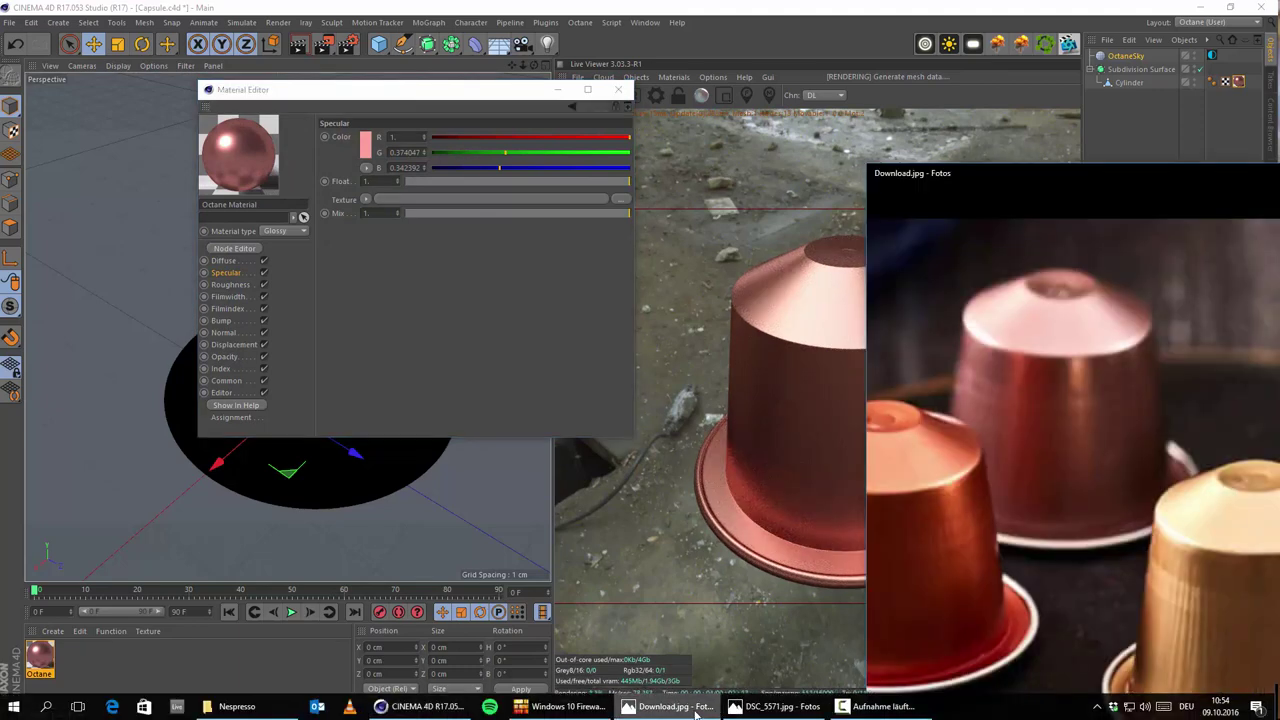
click(697, 707)
drag(466, 97, 341, 78)
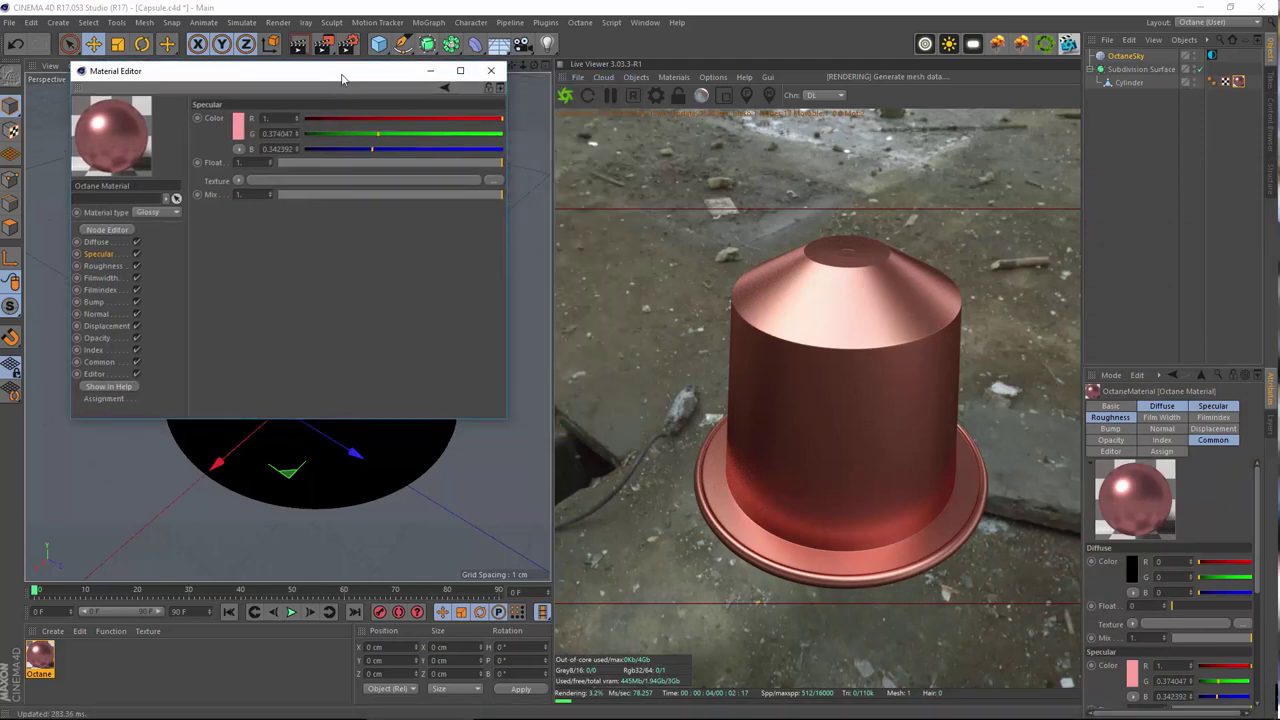
click(682, 708)
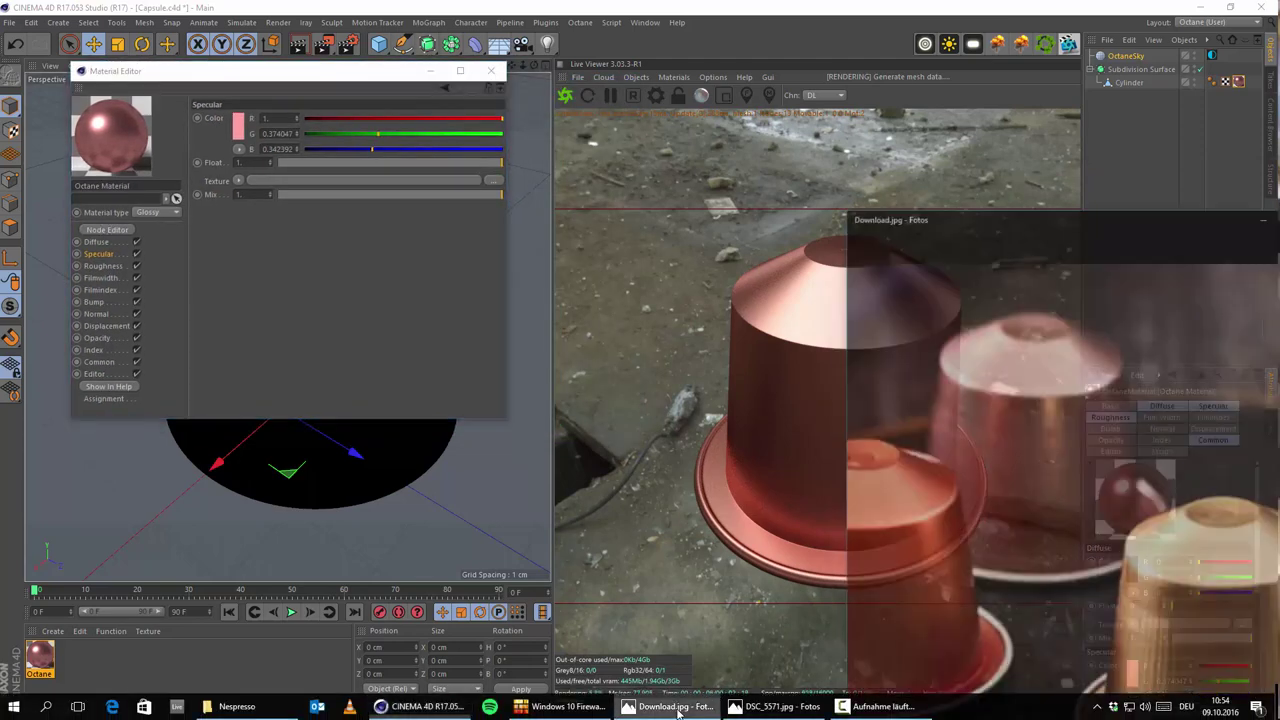
drag(1063, 172, 703, 80)
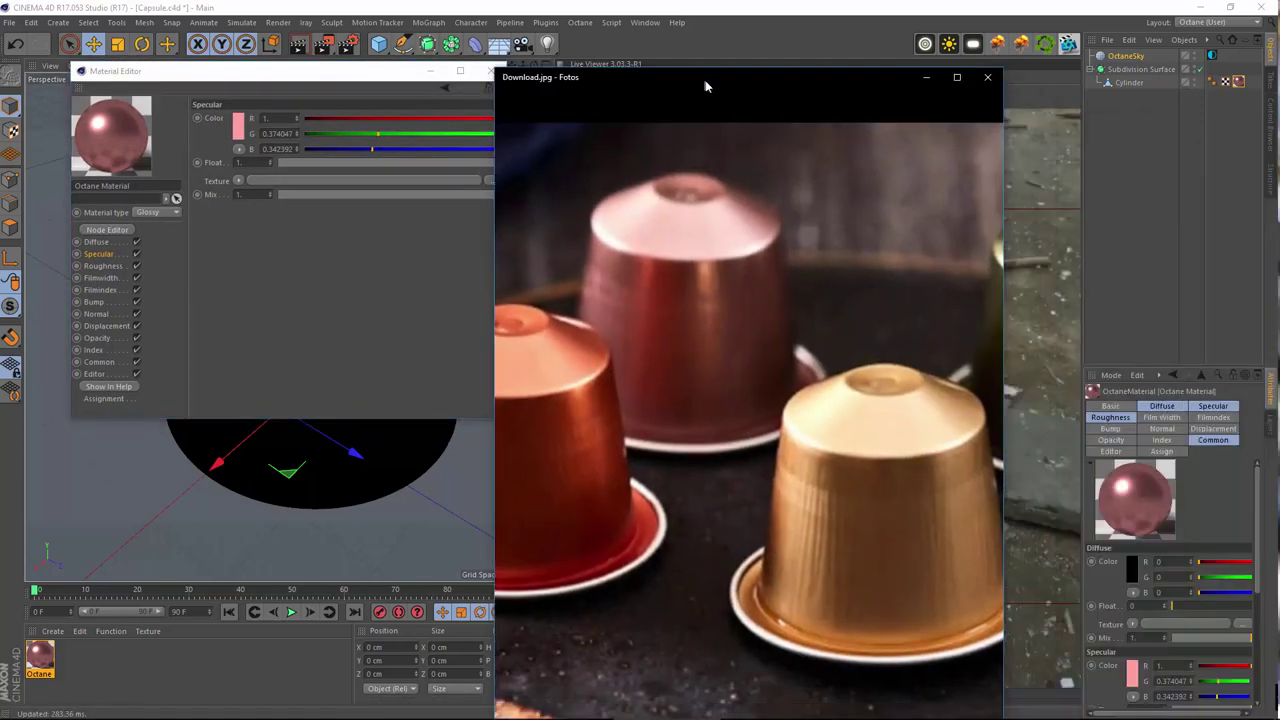
drag(803, 477, 880, 415)
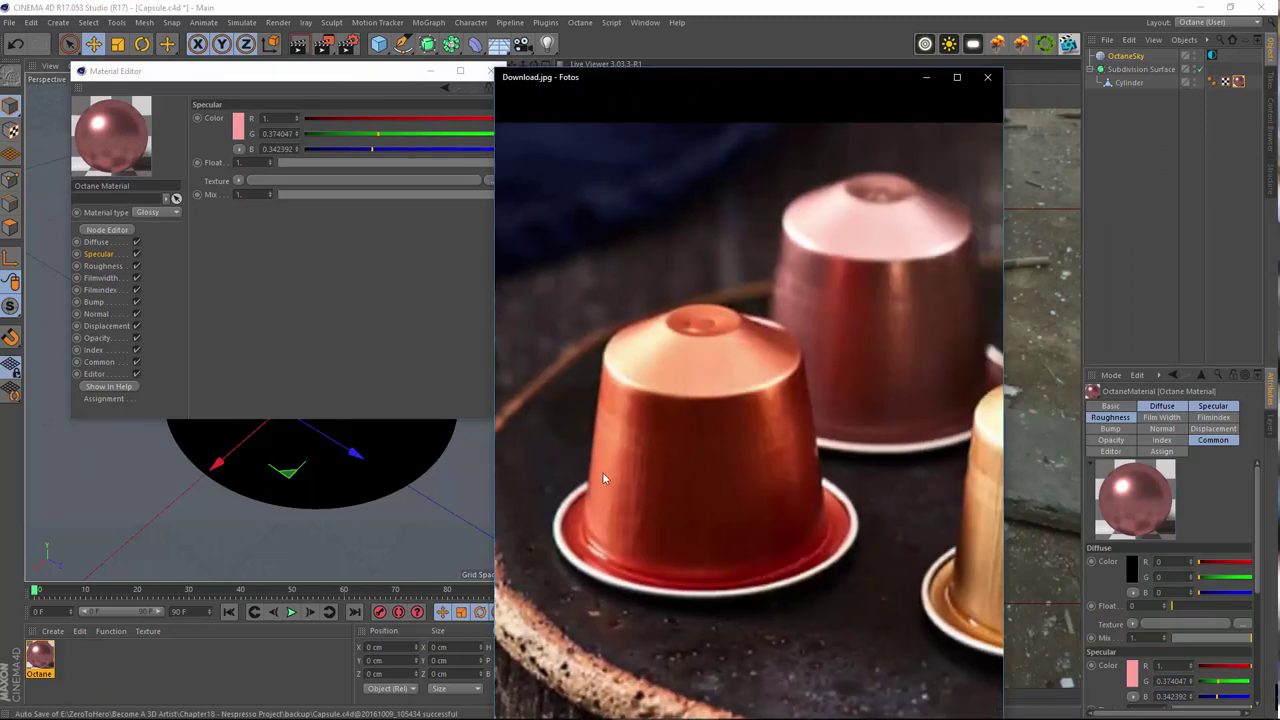
click(926, 77)
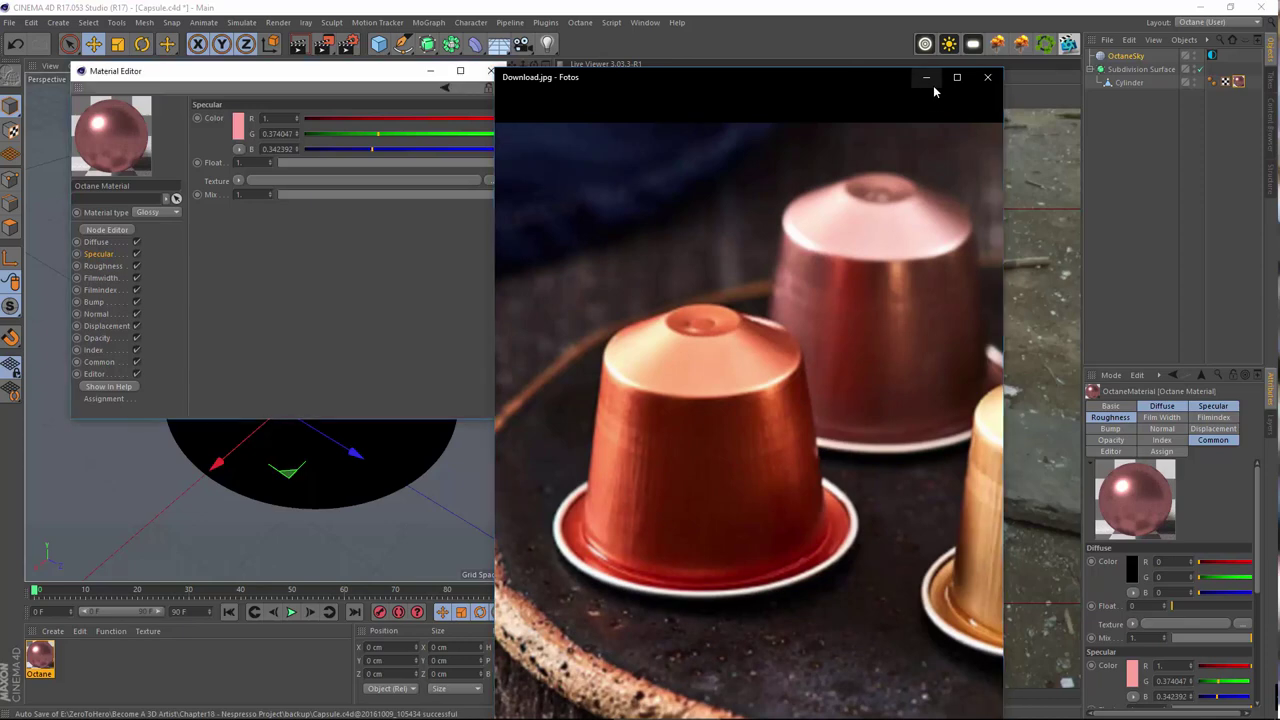
- Assign a standard Noise shader as the material's bump texture
drag(242, 84, 267, 170)
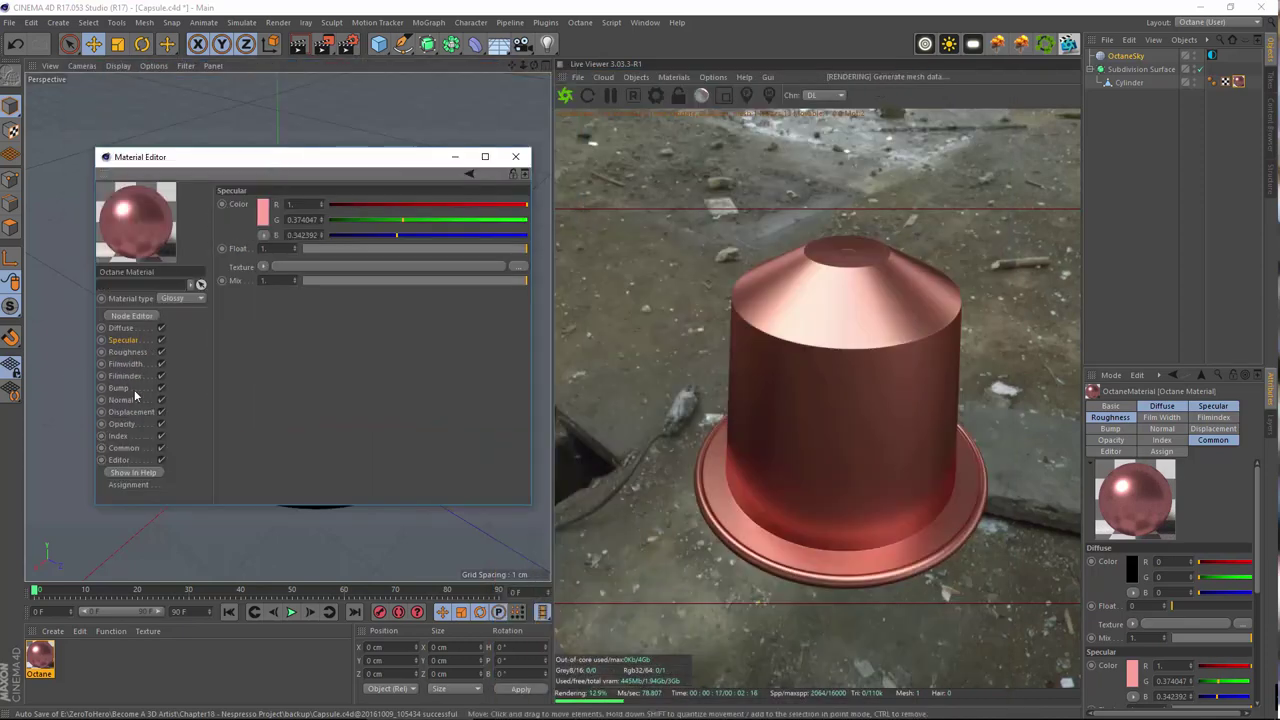
click(118, 388)
click(262, 267)
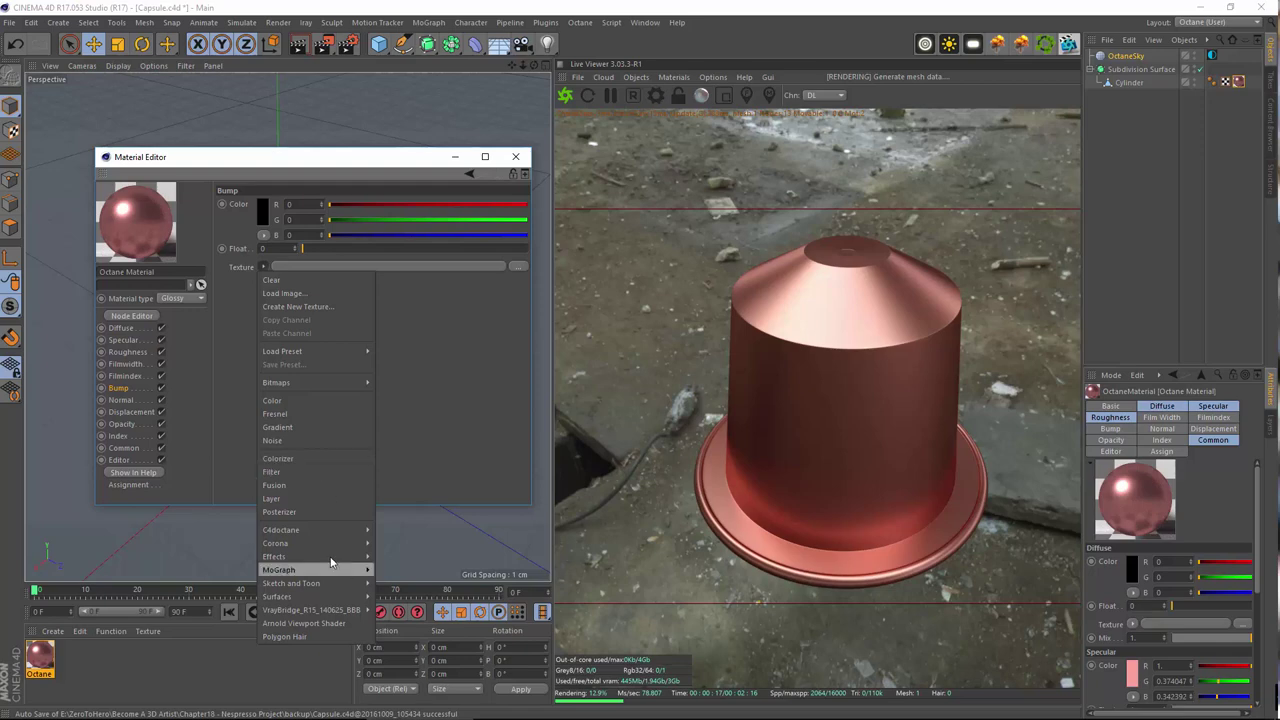
mouse_move(325, 529)
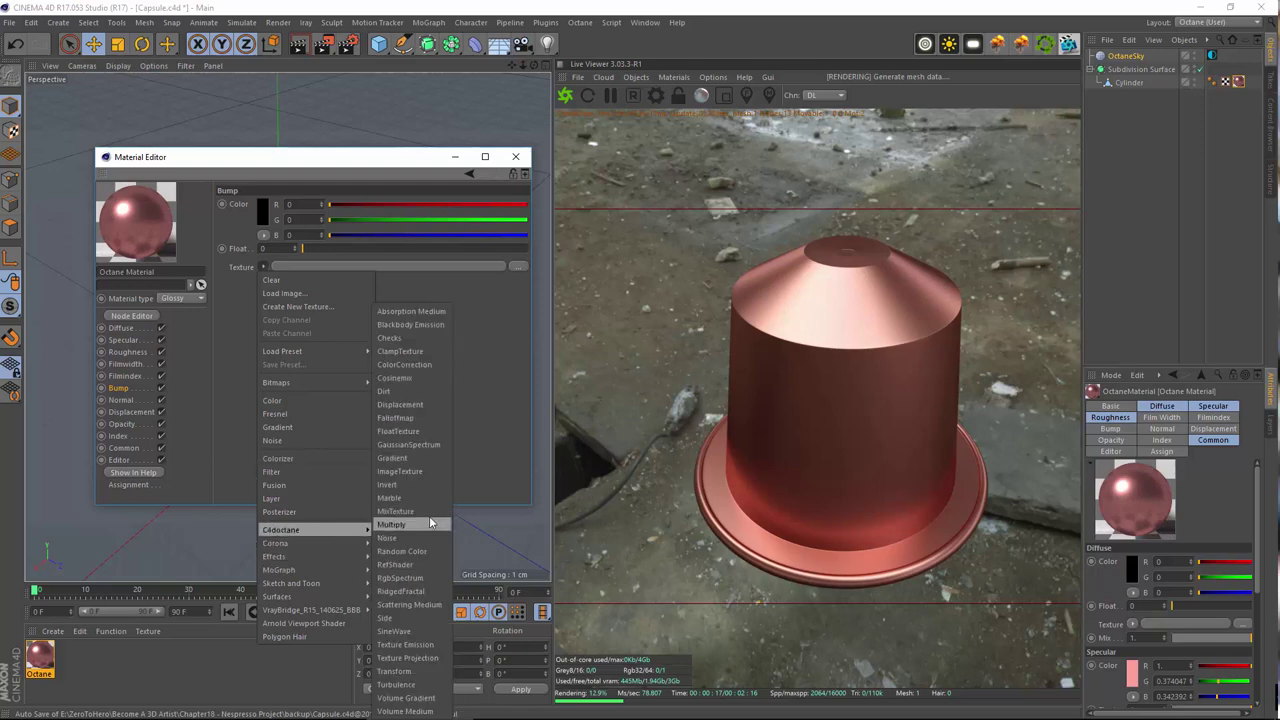
click(291, 441)
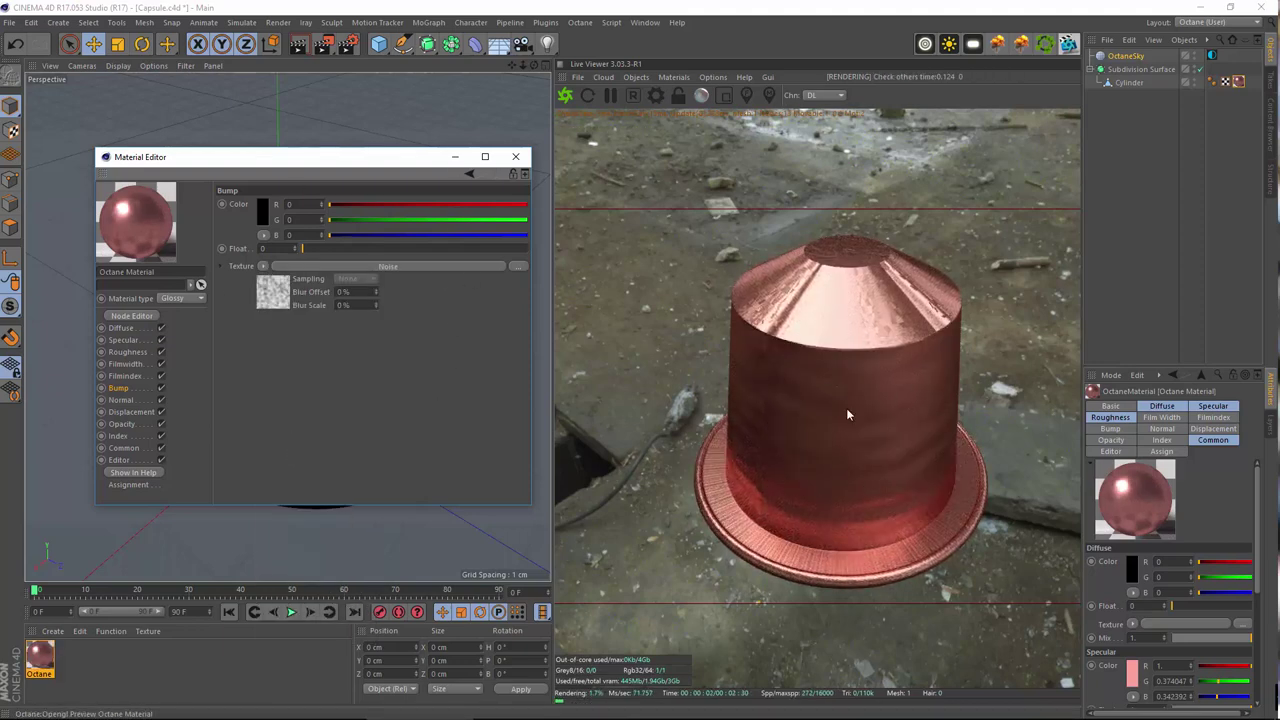
- Try several noise types in the bump texture's Noise shader, including Box Noise, Blistered Turbulence and Buya, and settle on Cranal
click(432, 268)
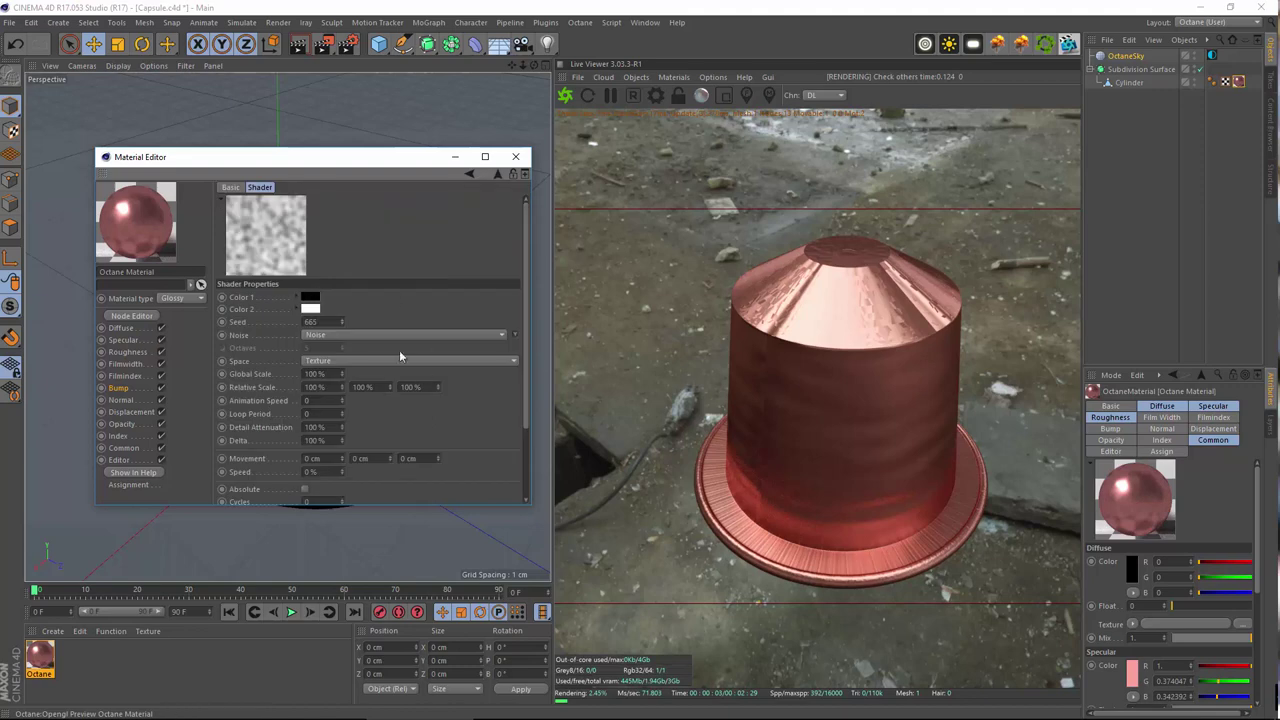
scroll(338, 278, down, 2)
click(378, 283)
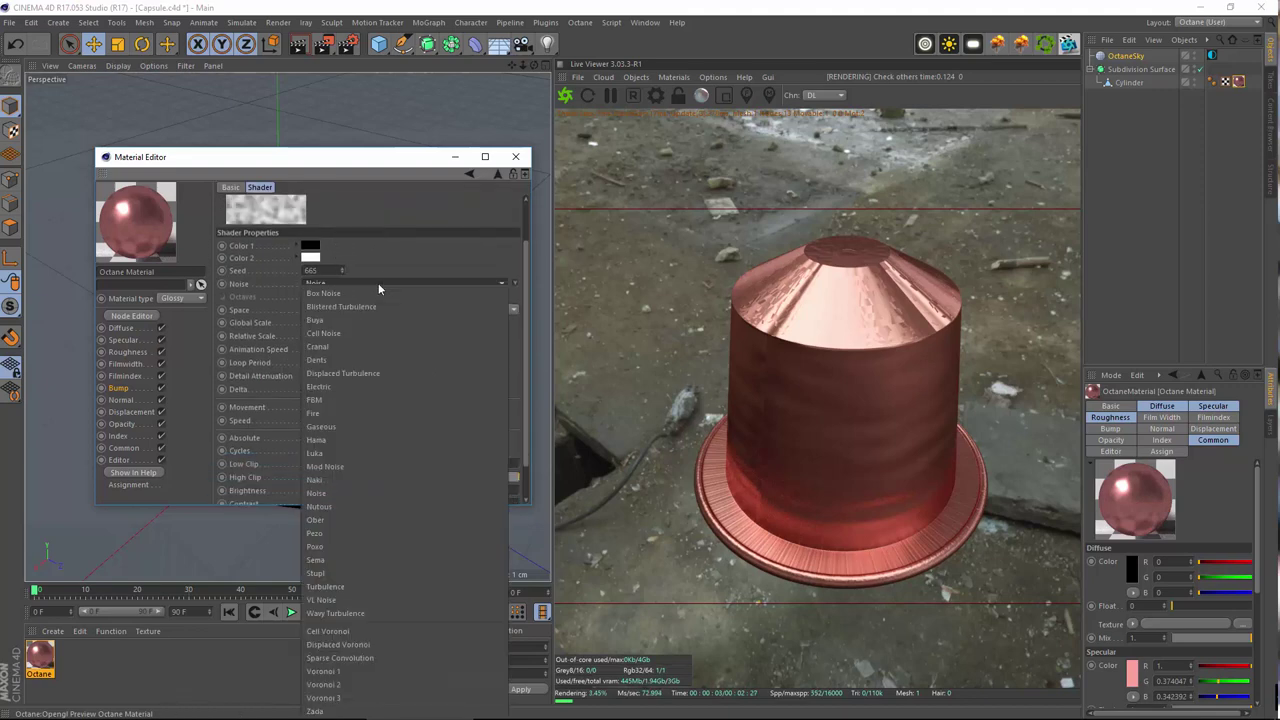
click(350, 291)
scroll(378, 250, up, 2)
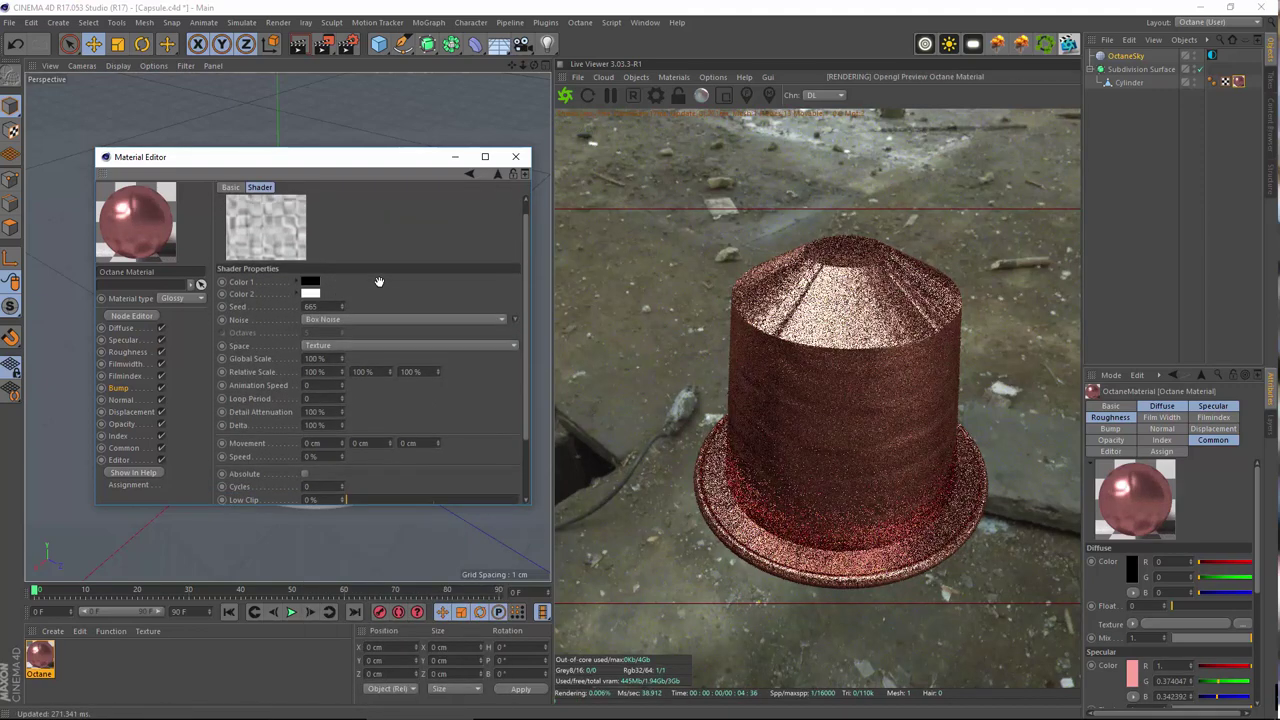
click(351, 336)
click(370, 306)
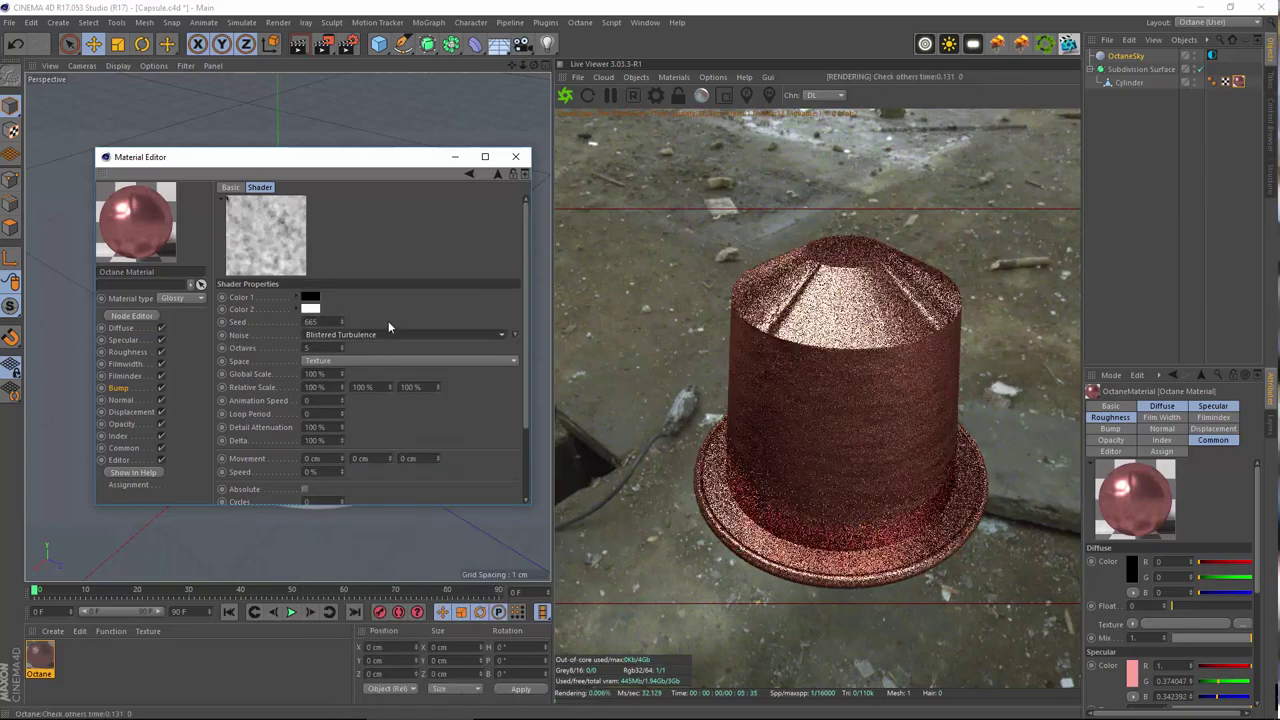
key(ctrl+z)
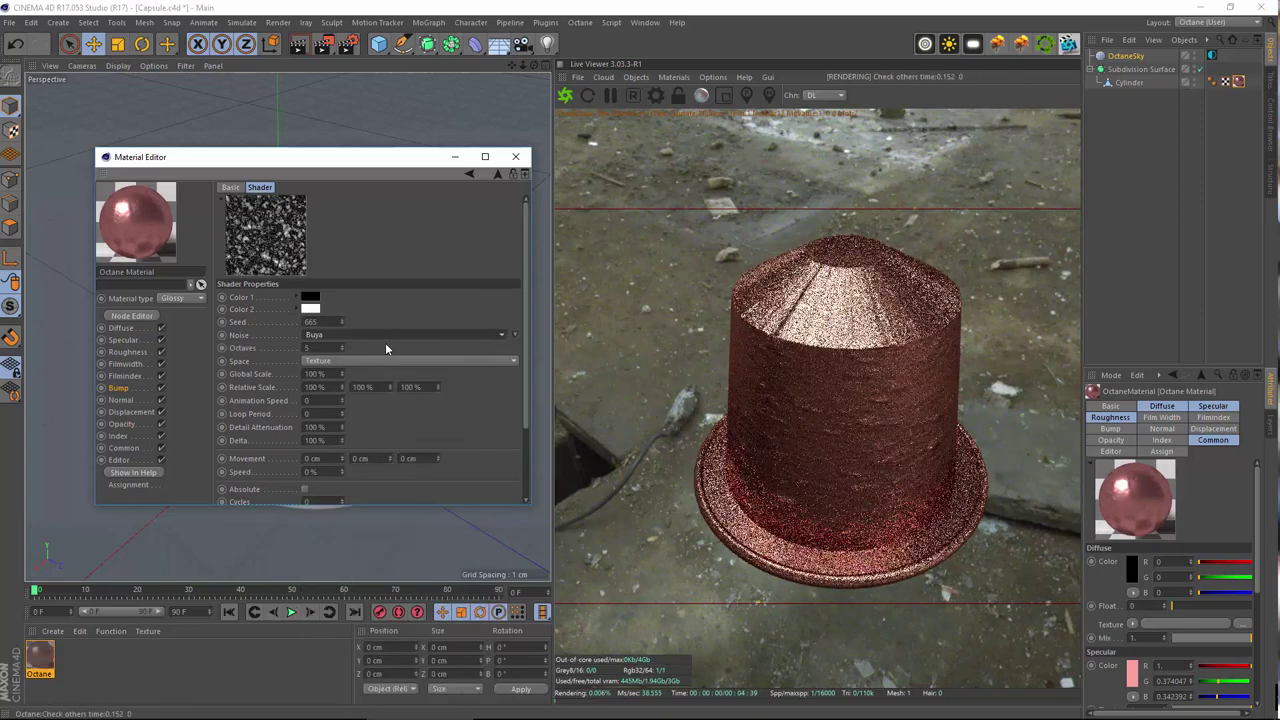
key(Down)
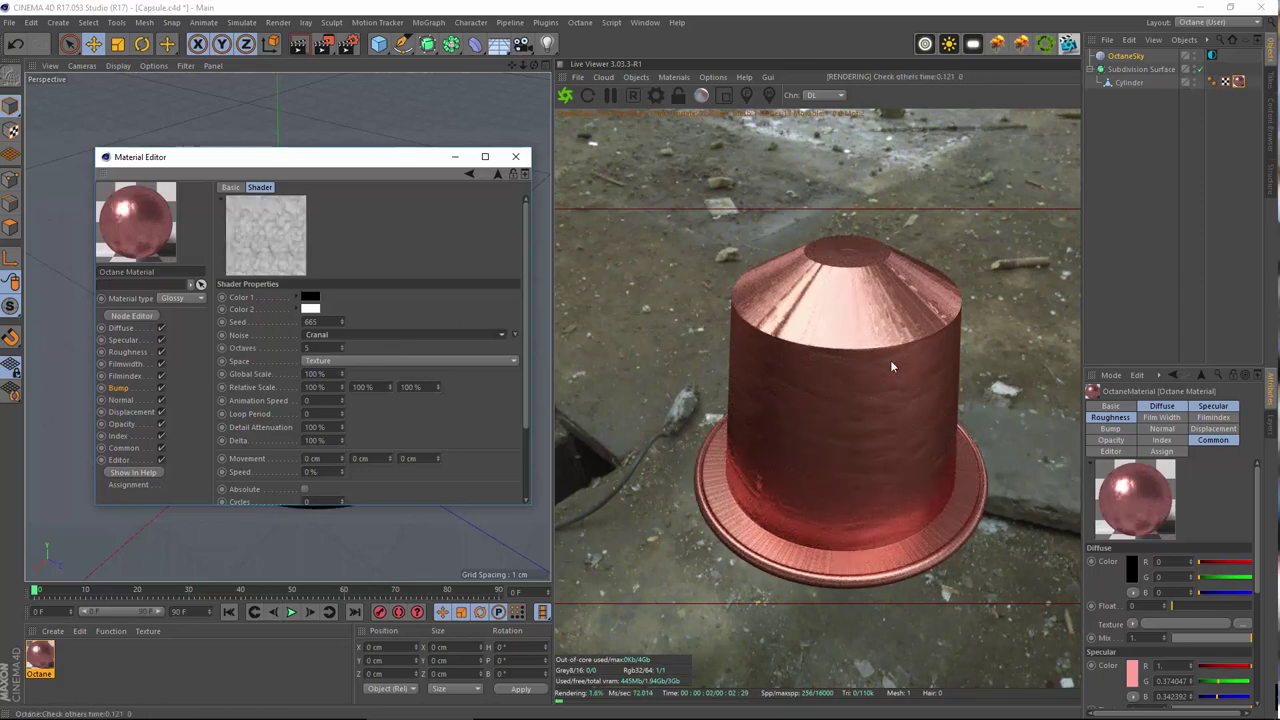
click(1239, 81)
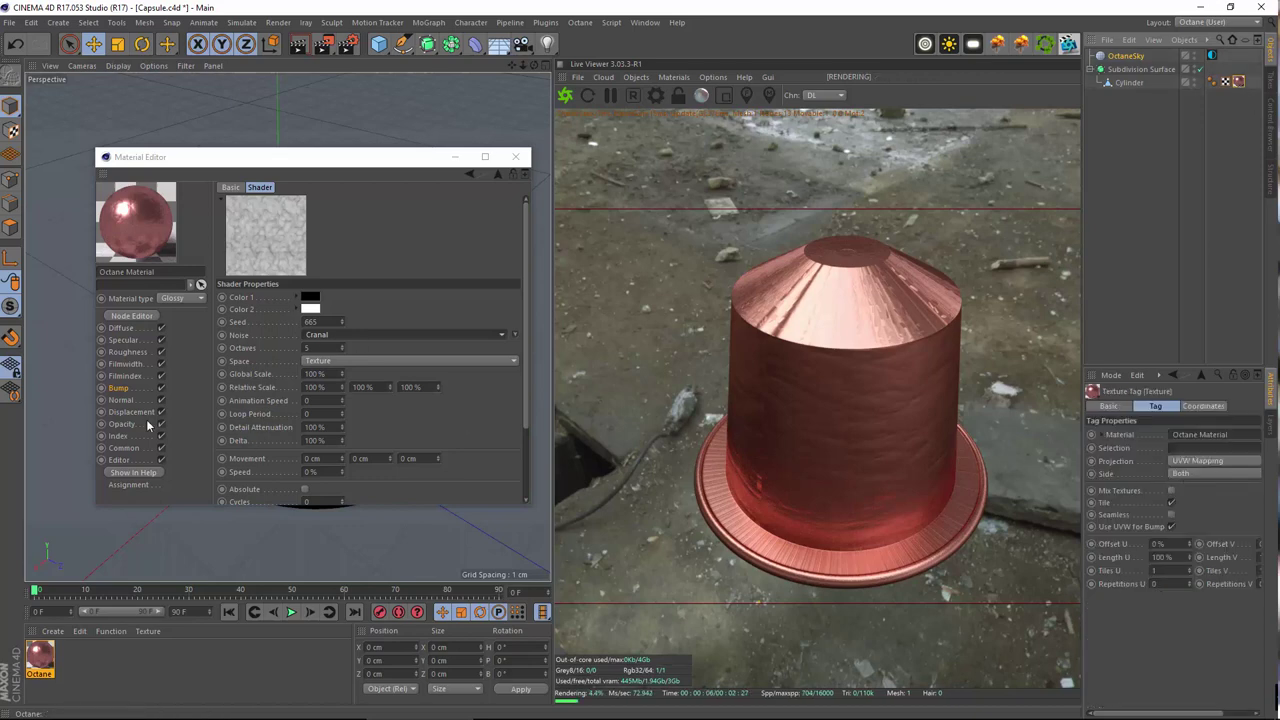
click(484, 418)
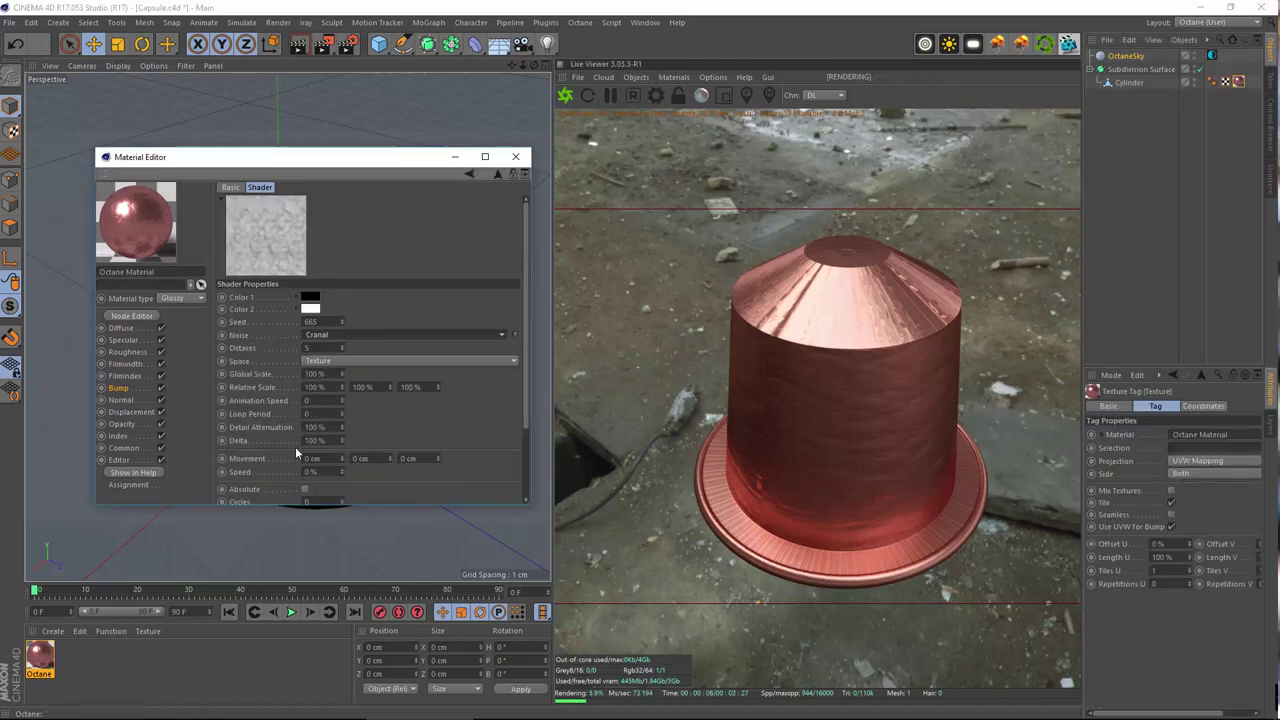
click(353, 360)
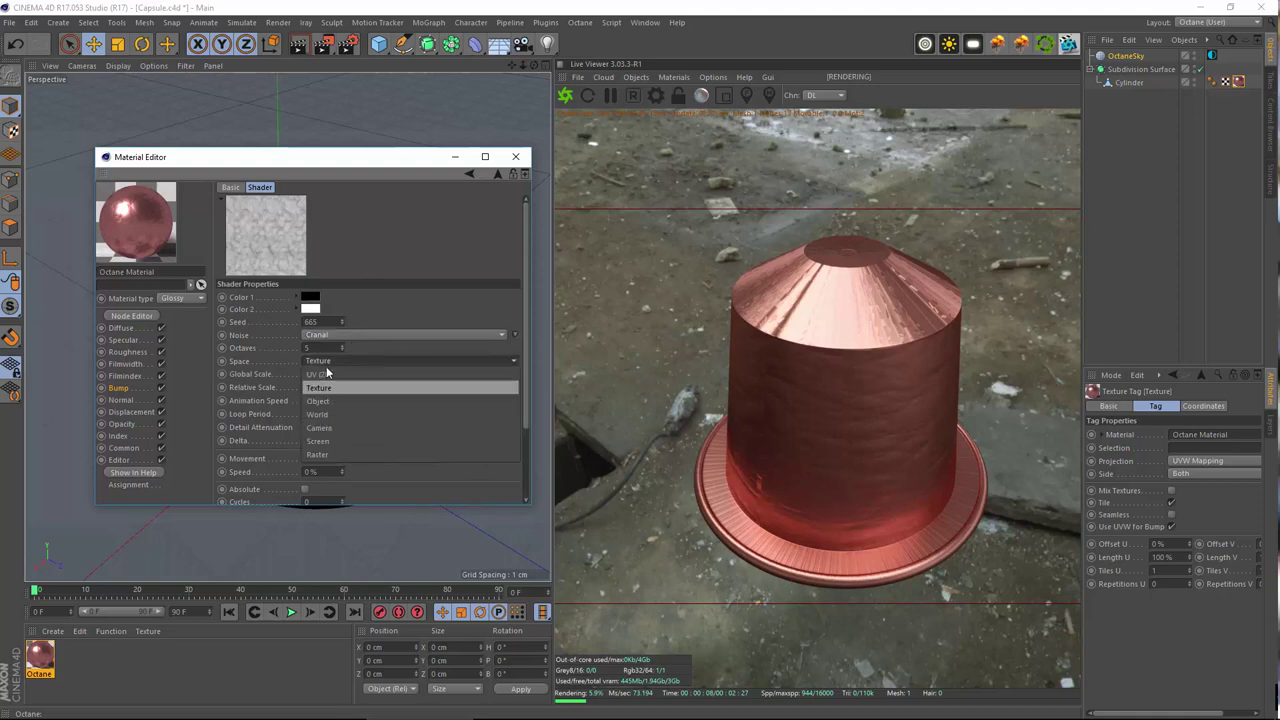
click(361, 364)
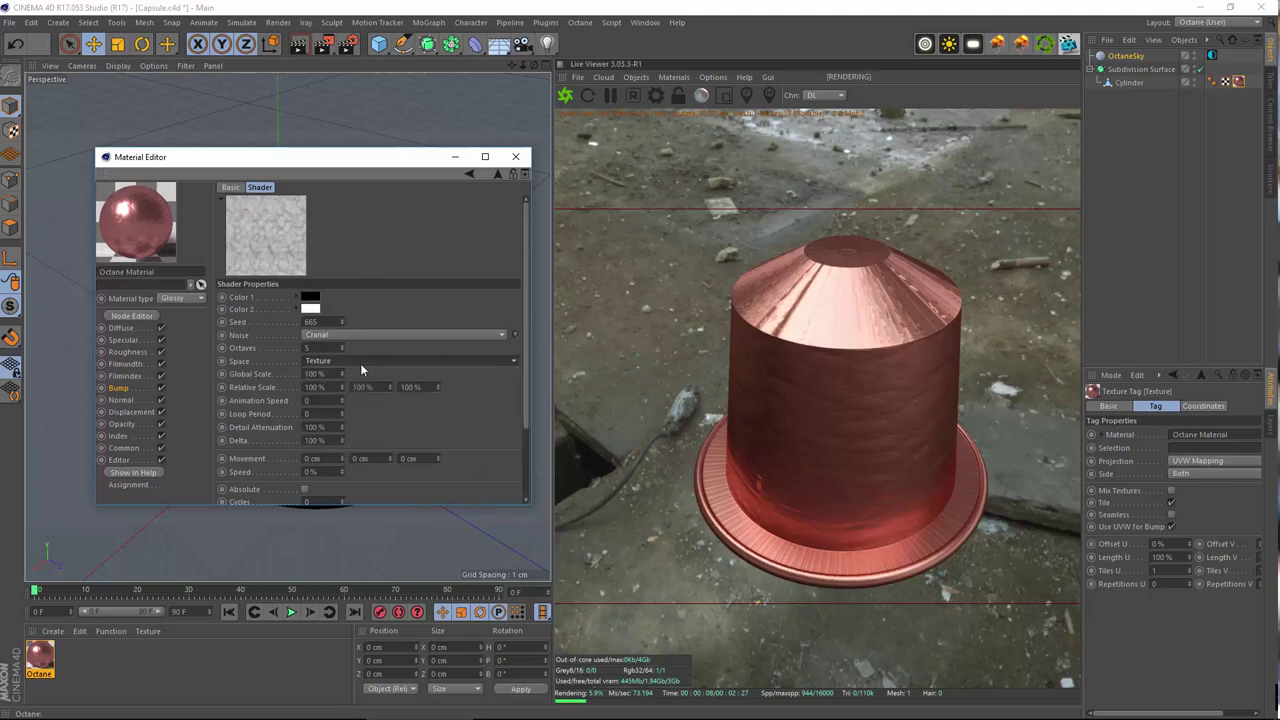
click(118, 389)
click(263, 267)
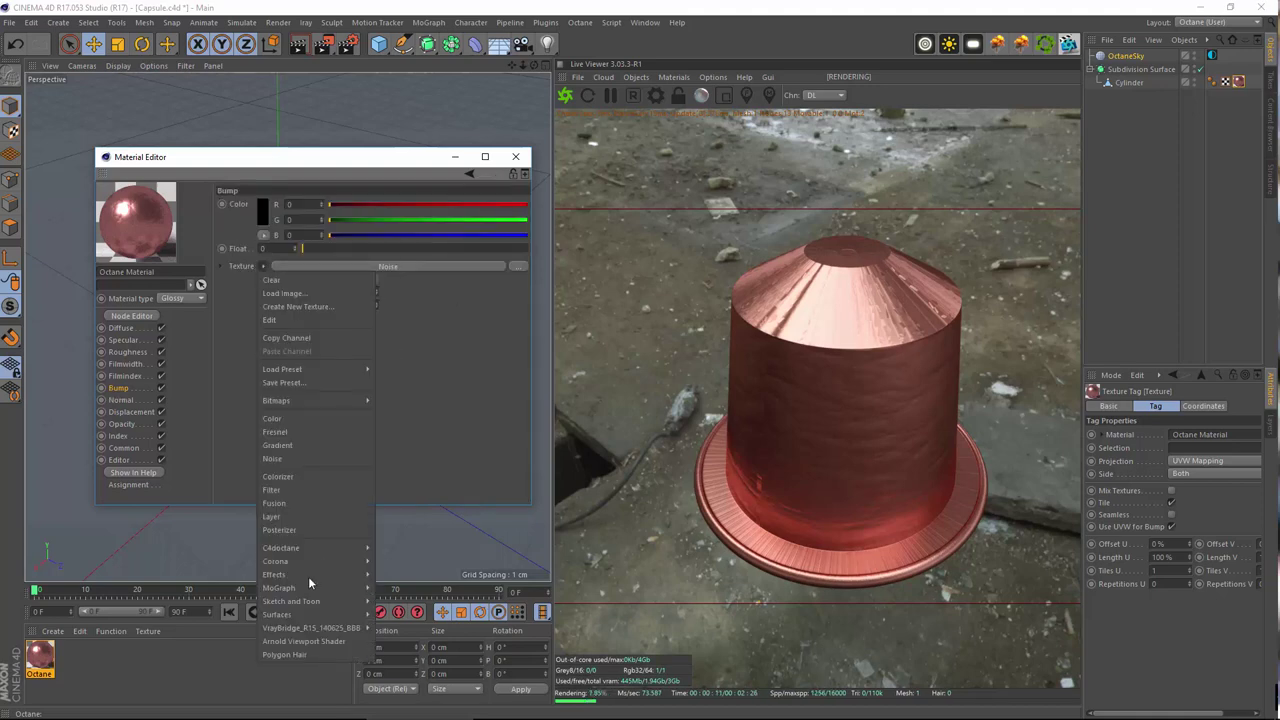
mouse_move(333, 548)
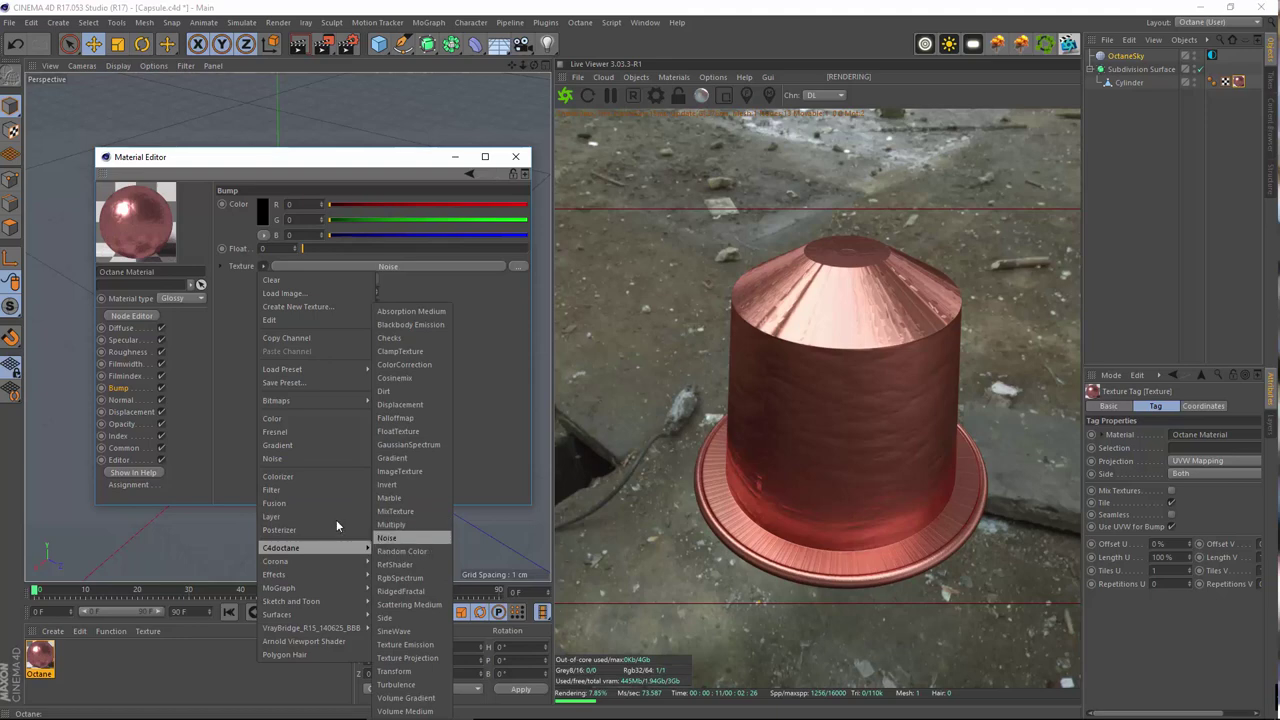
click(433, 387)
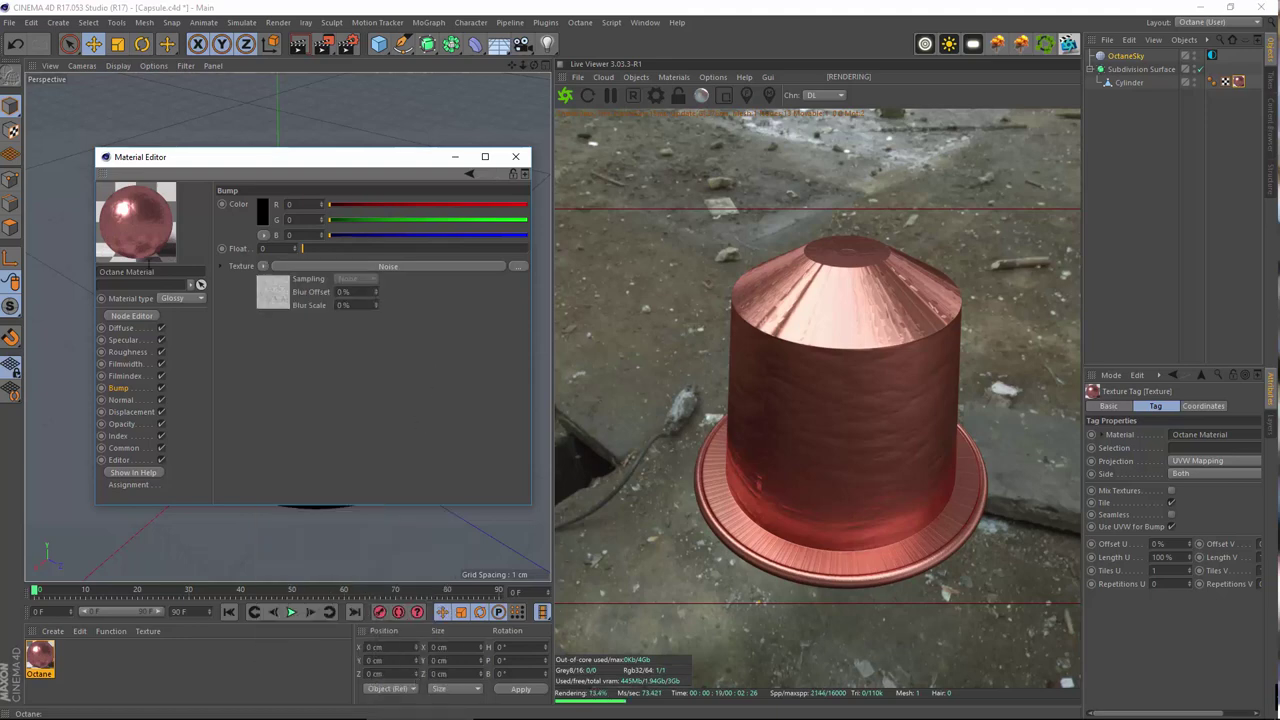
click(402, 265)
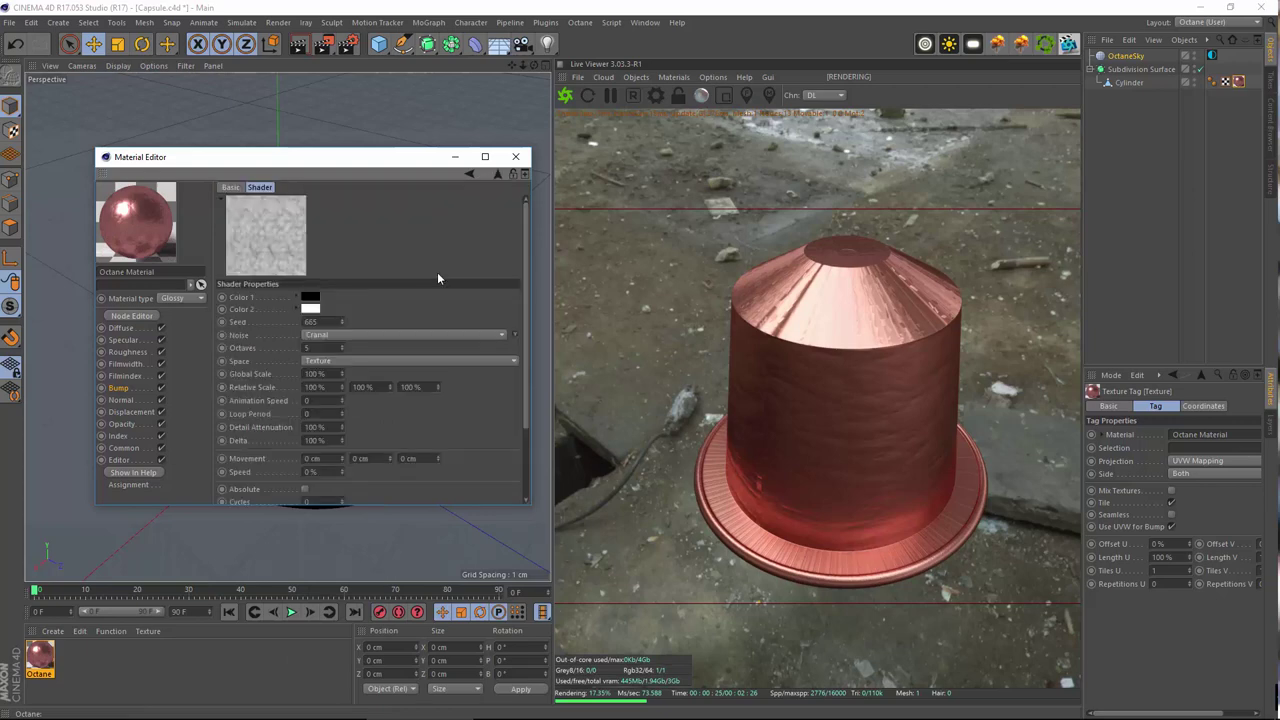
click(479, 337)
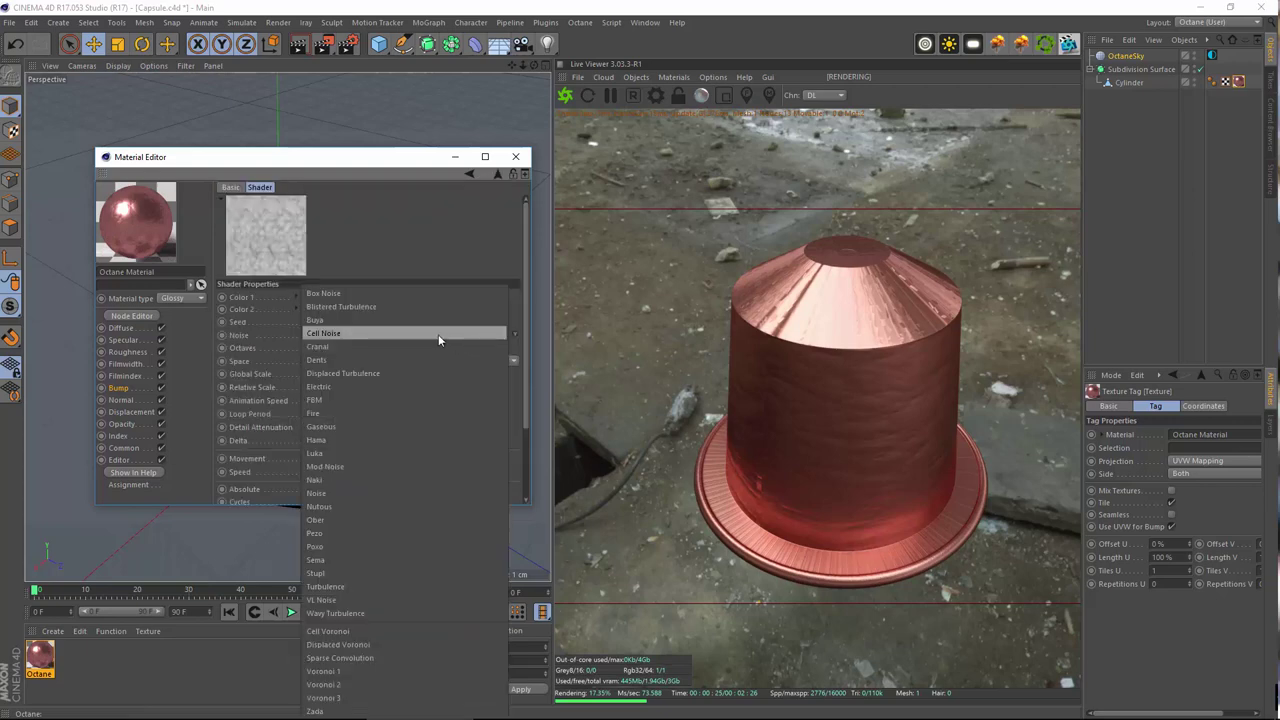
click(391, 214)
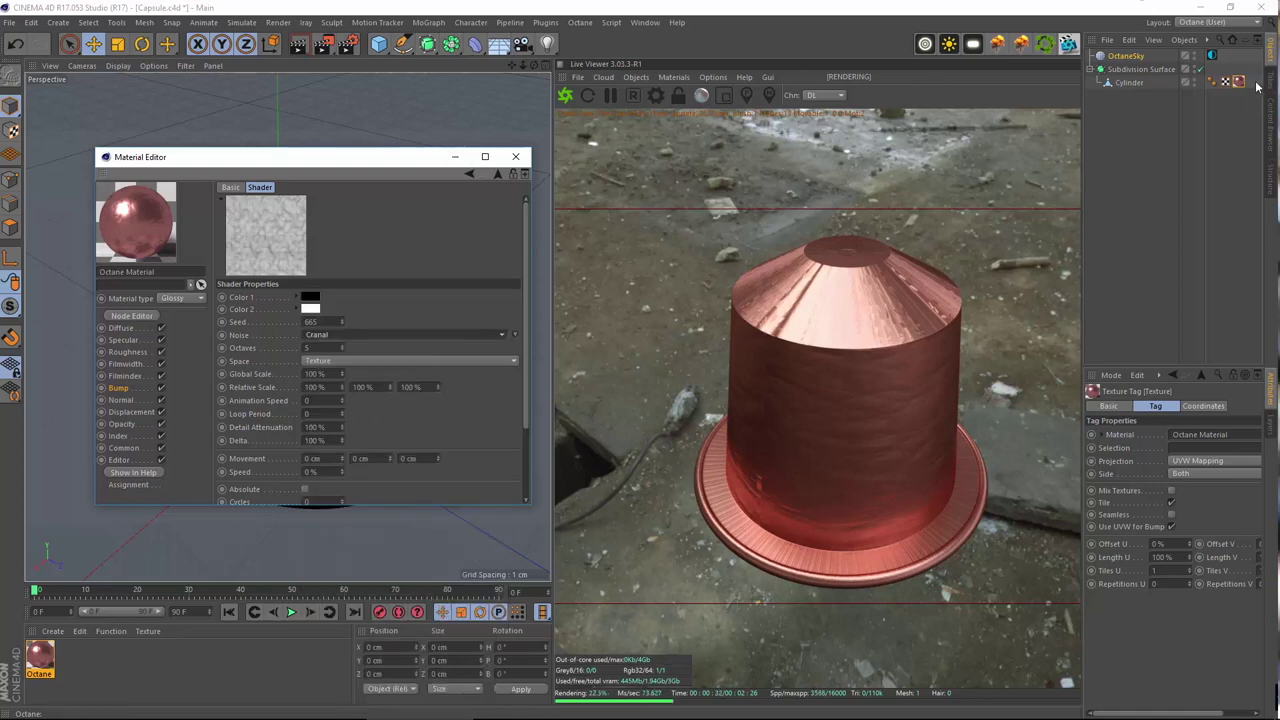
- Set the projection of the cylinder's texture tag to Cubic and widen the attributes area to show both length fields
click(1240, 82)
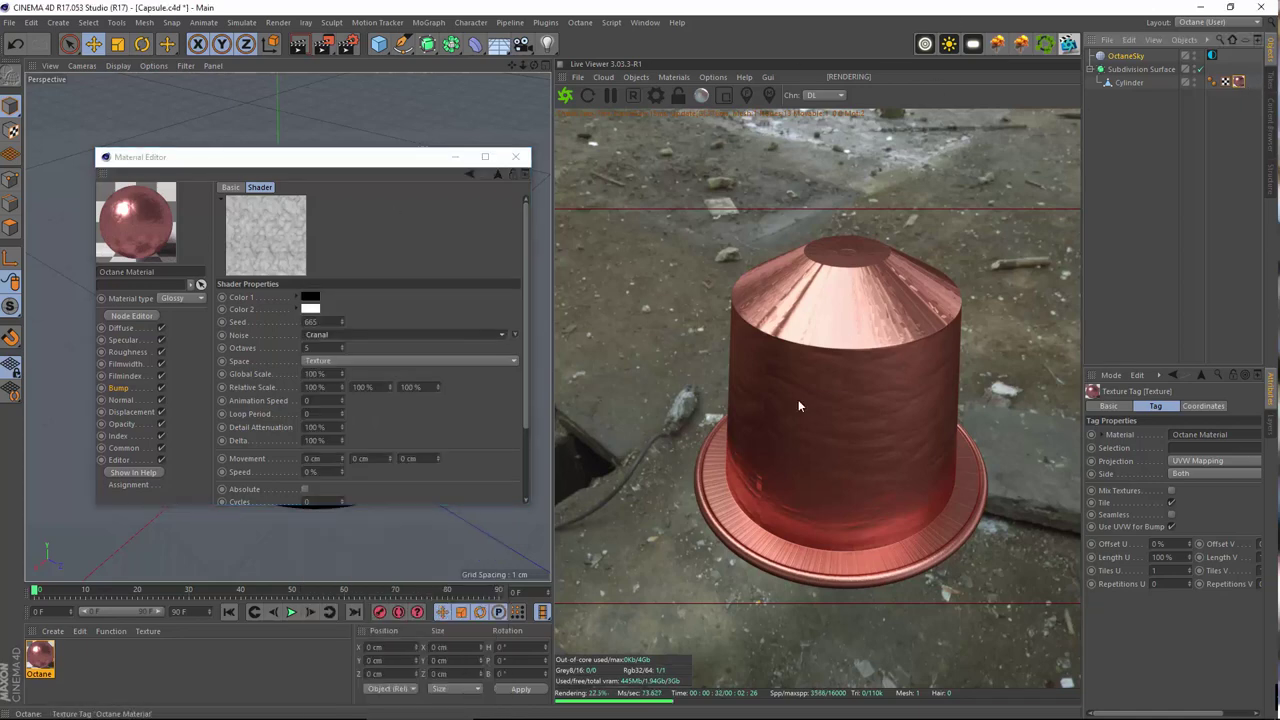
click(1190, 464)
click(1158, 528)
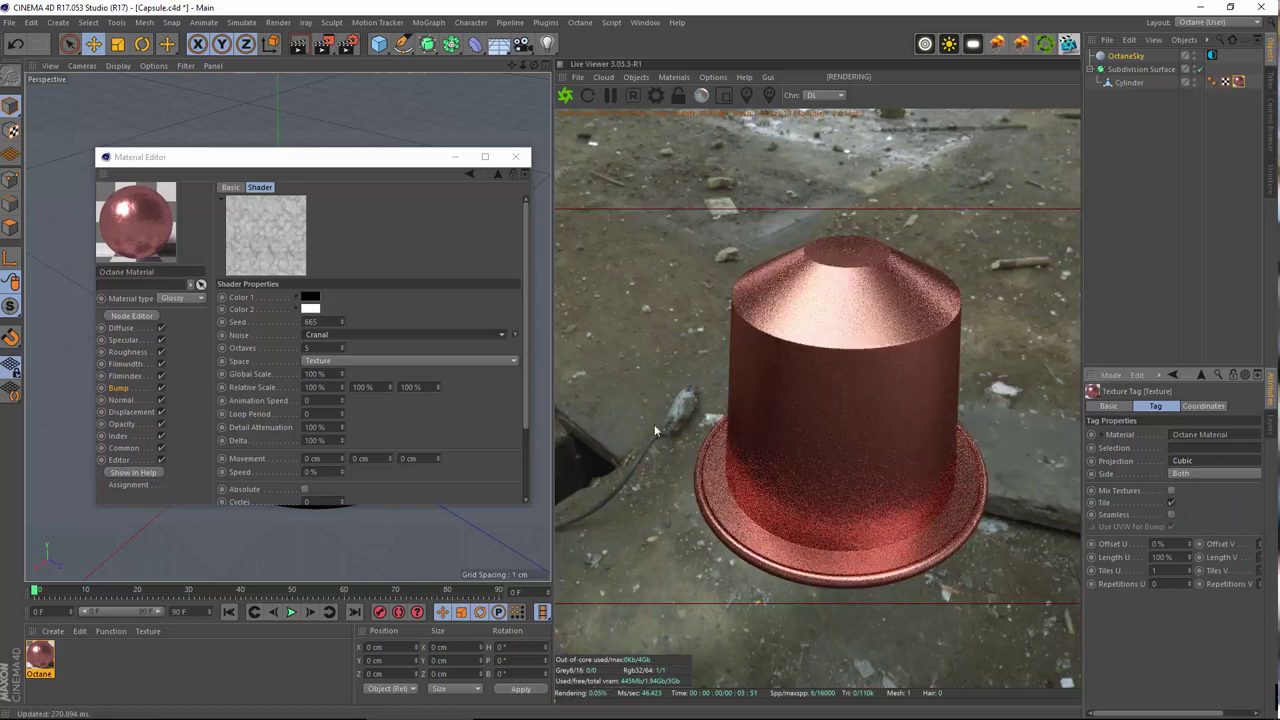
click(1186, 568)
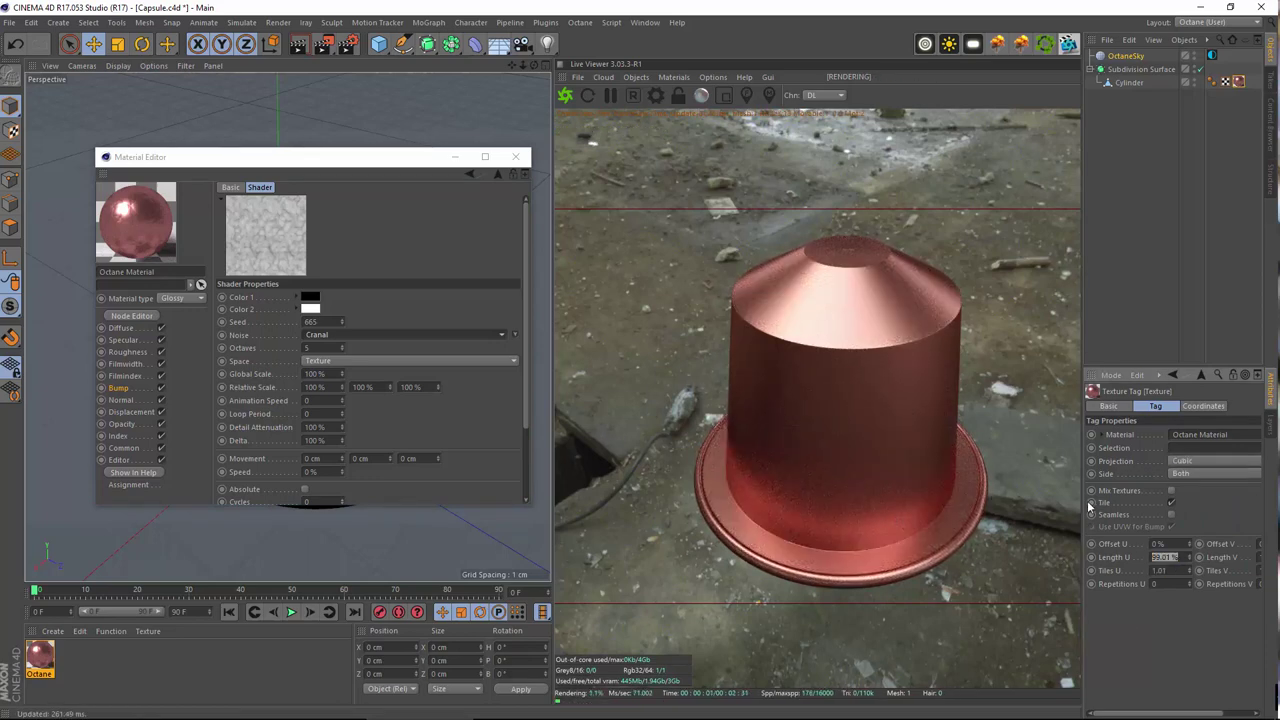
drag(1072, 502, 1033, 502)
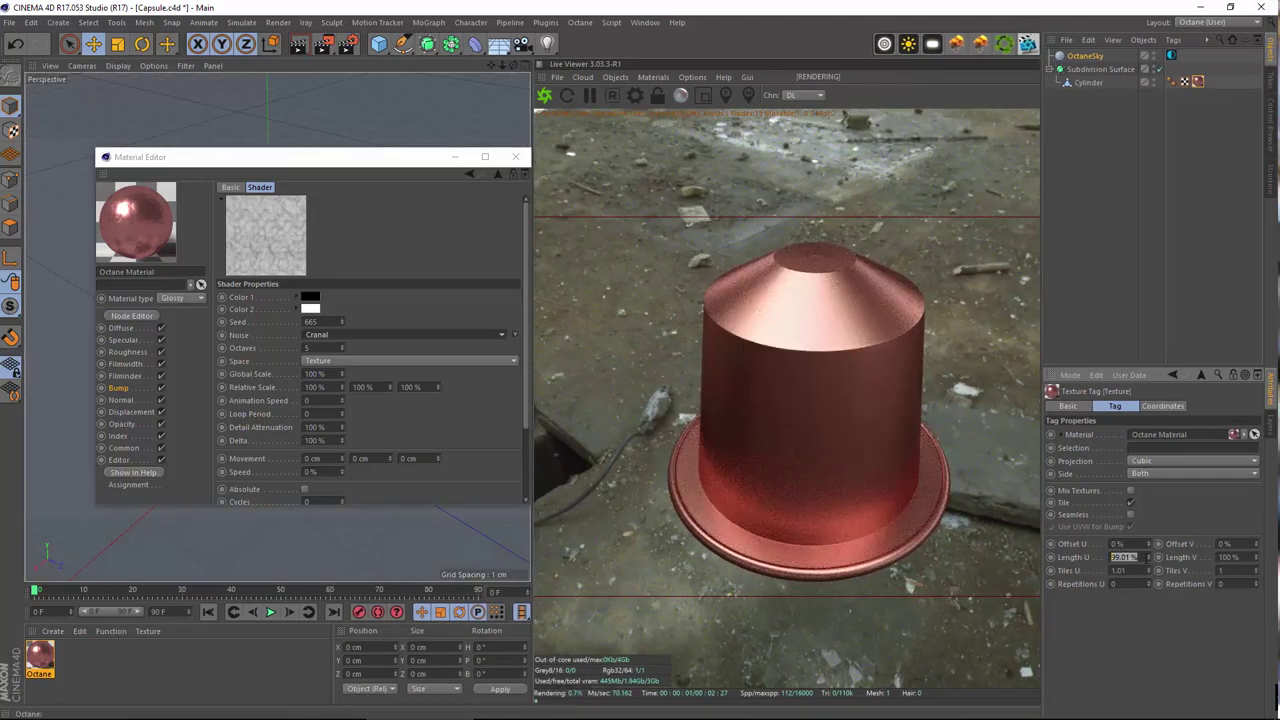
- Try a Length U and Length V of 20% on the cylinder's texture tag
text(20)
key(Tab)
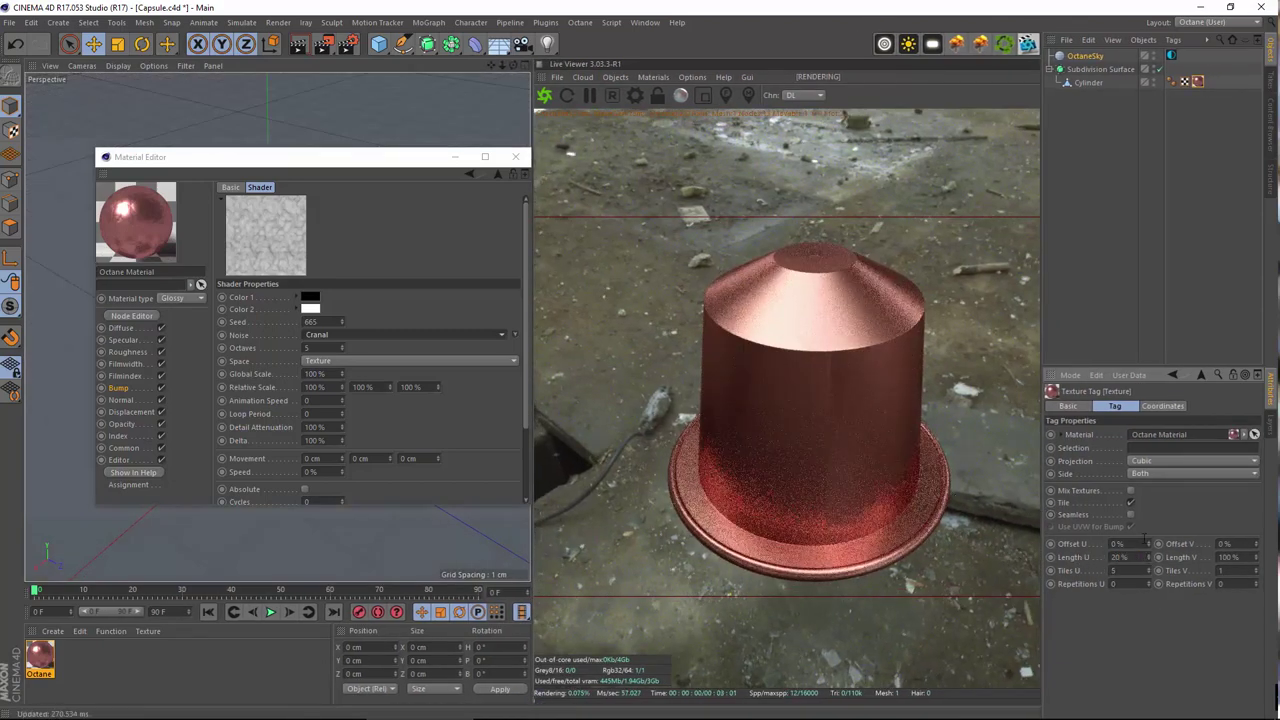
text(20)
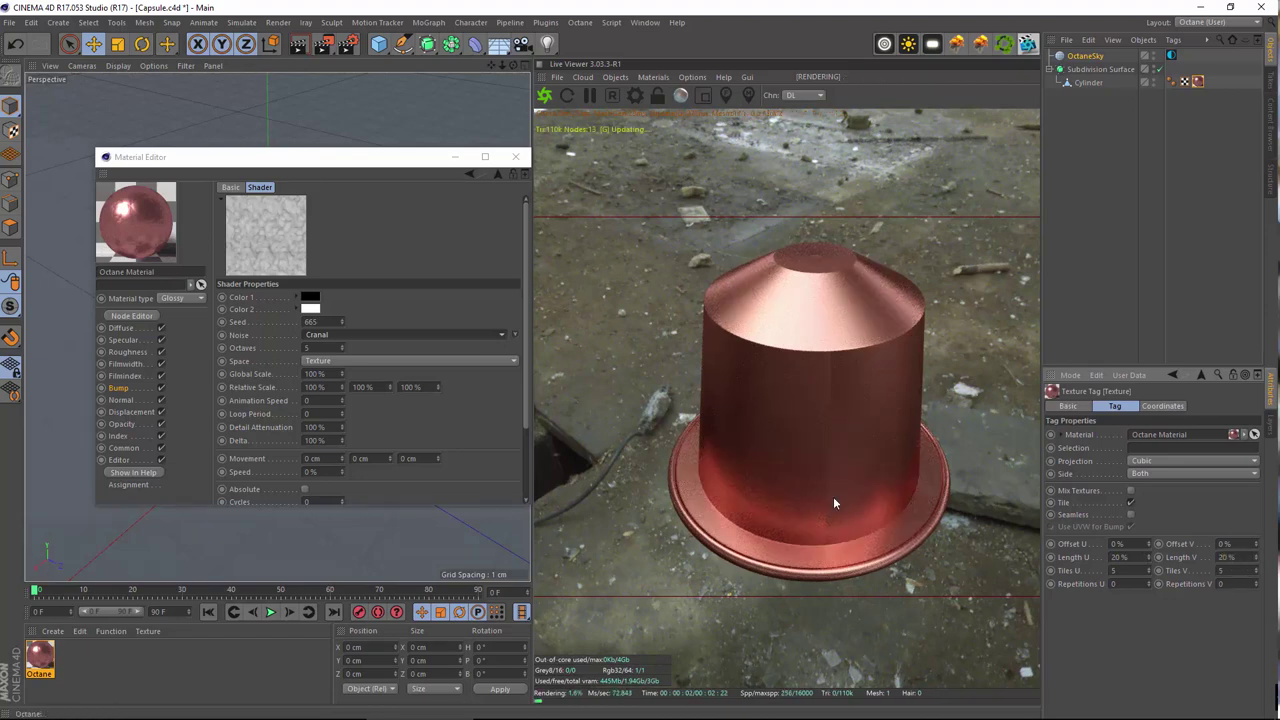
key(Tab)
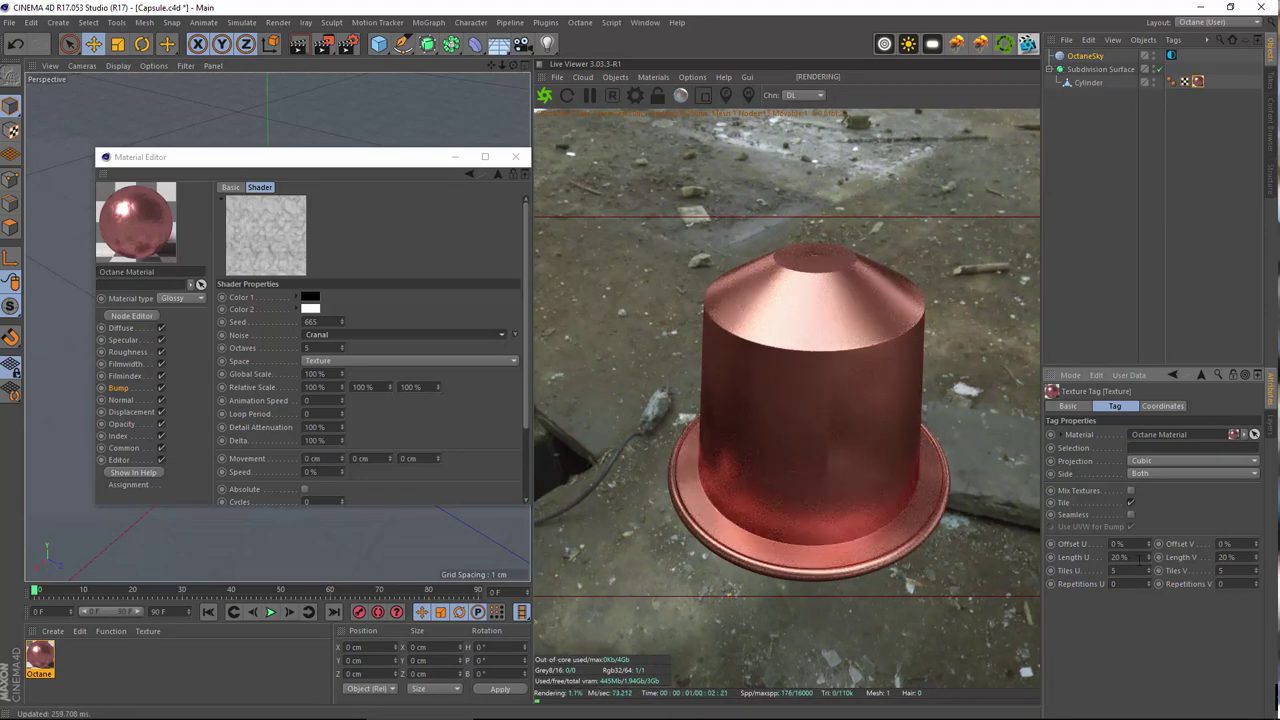
- Set the texture tag's Length U to 1%, try 1% for Length V, and settle on 20% for Length V
text(1)
key(Tab)
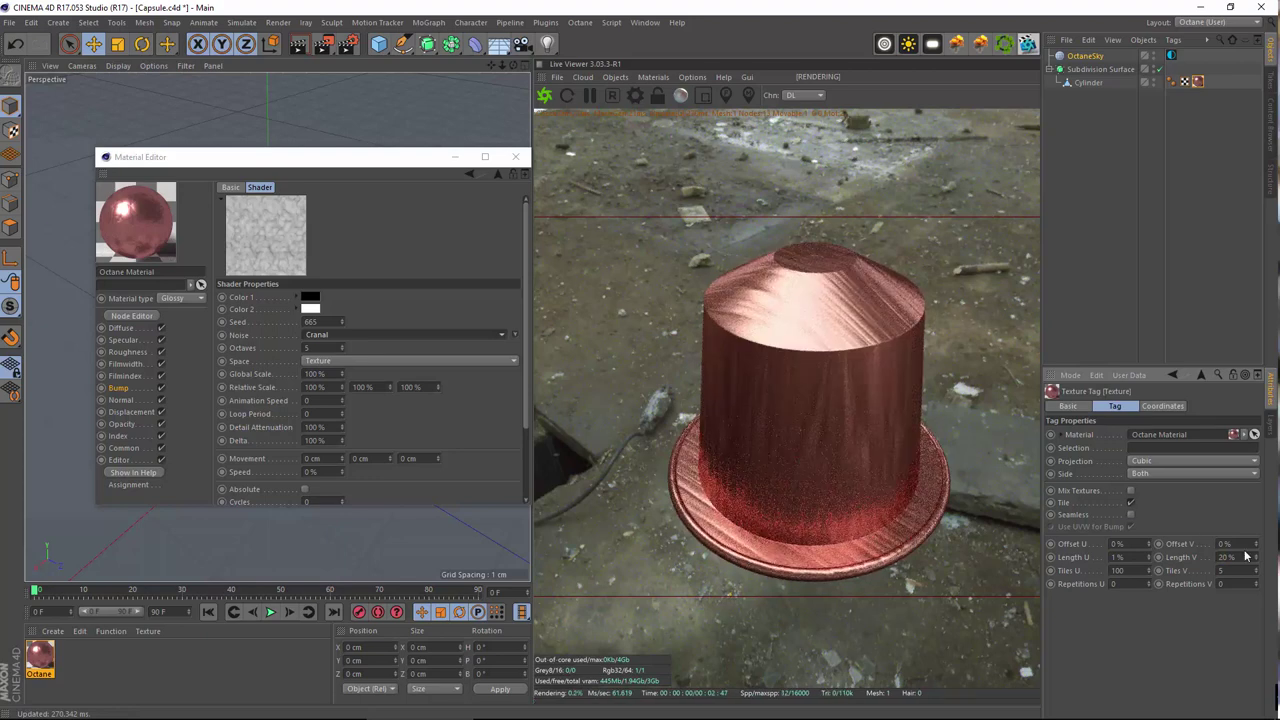
text(1)
key(Tab)
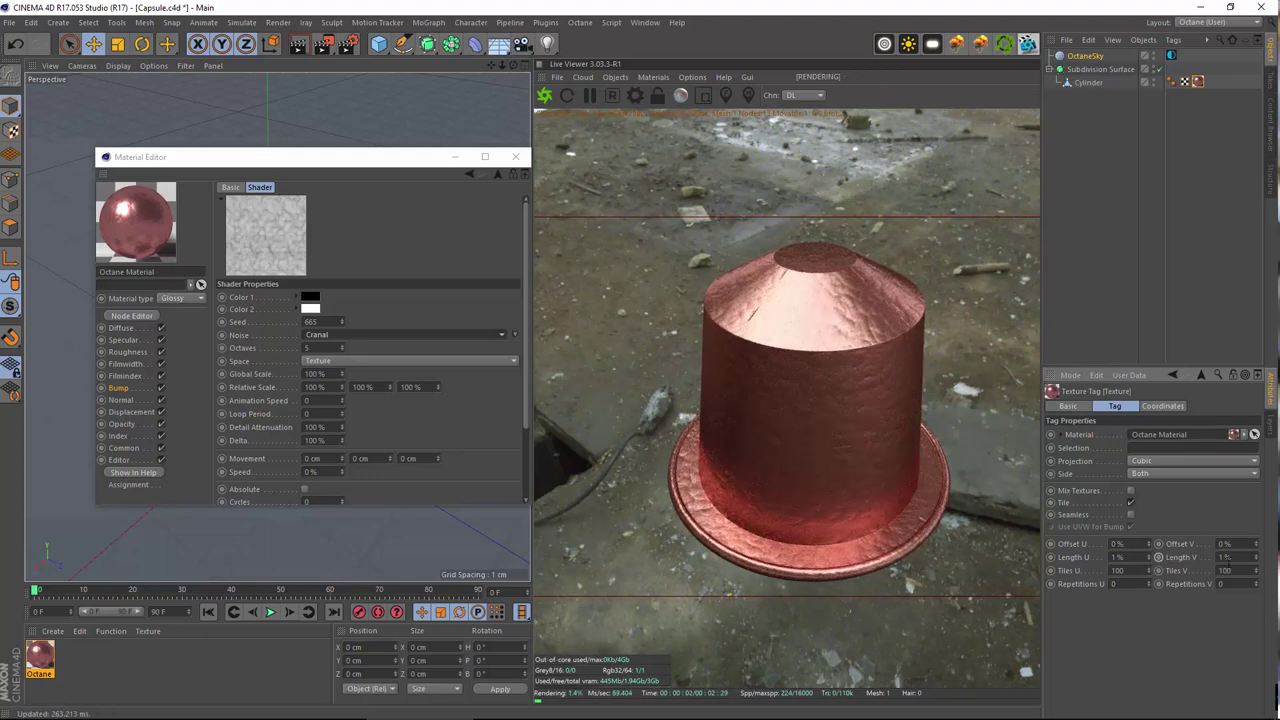
text(20)
key(Return)
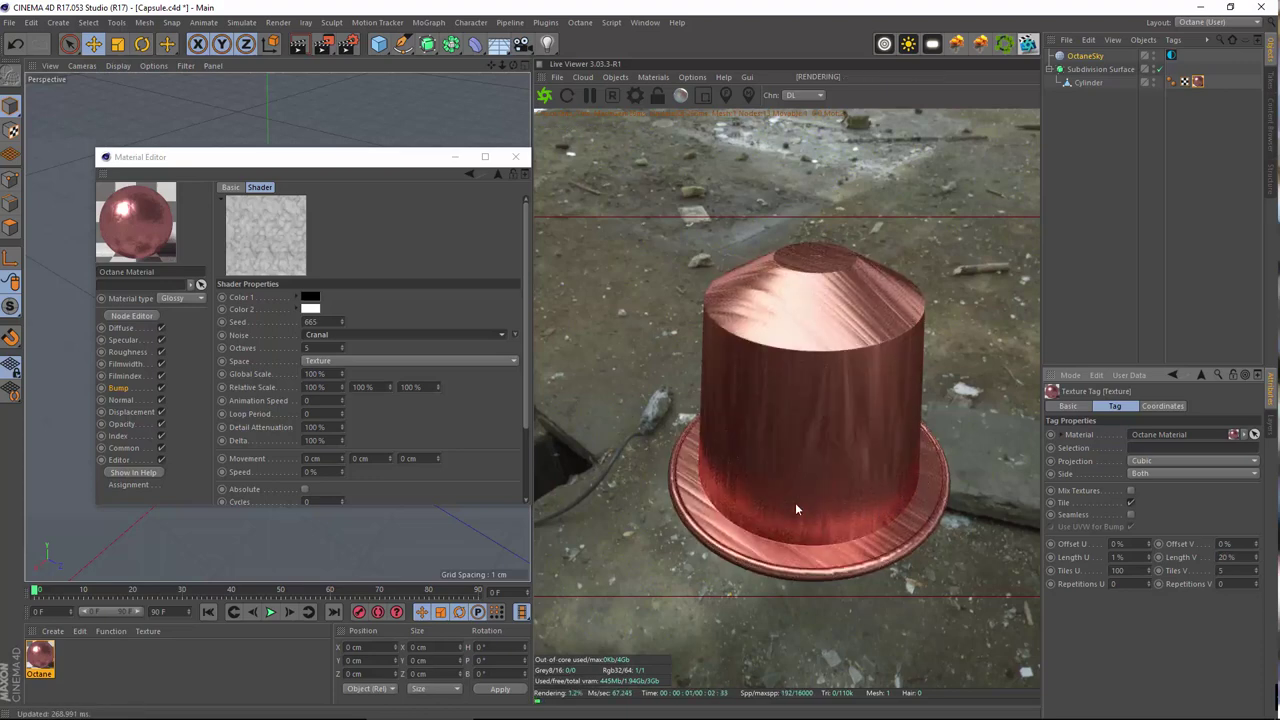
- Switch to the reference photo Download.jpg in Photos, inspect the capsules' surface texture, and narrow the photo window
mouse_move(740, 712)
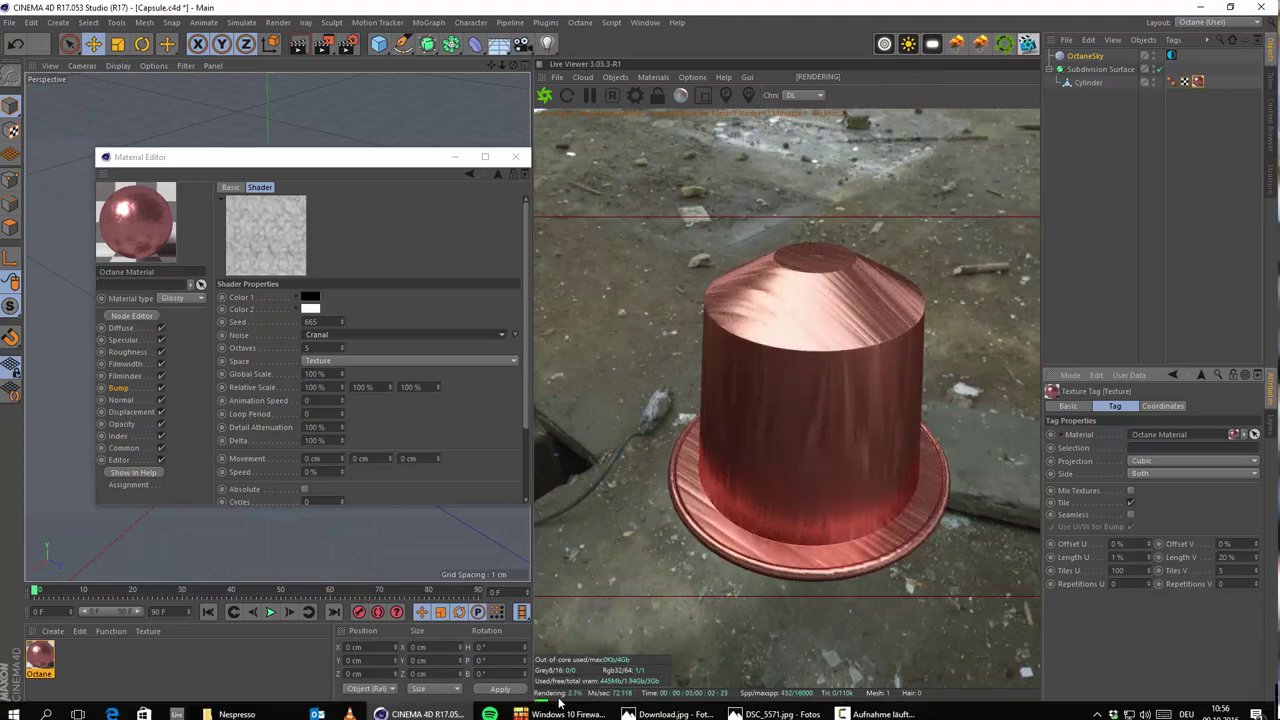
click(672, 706)
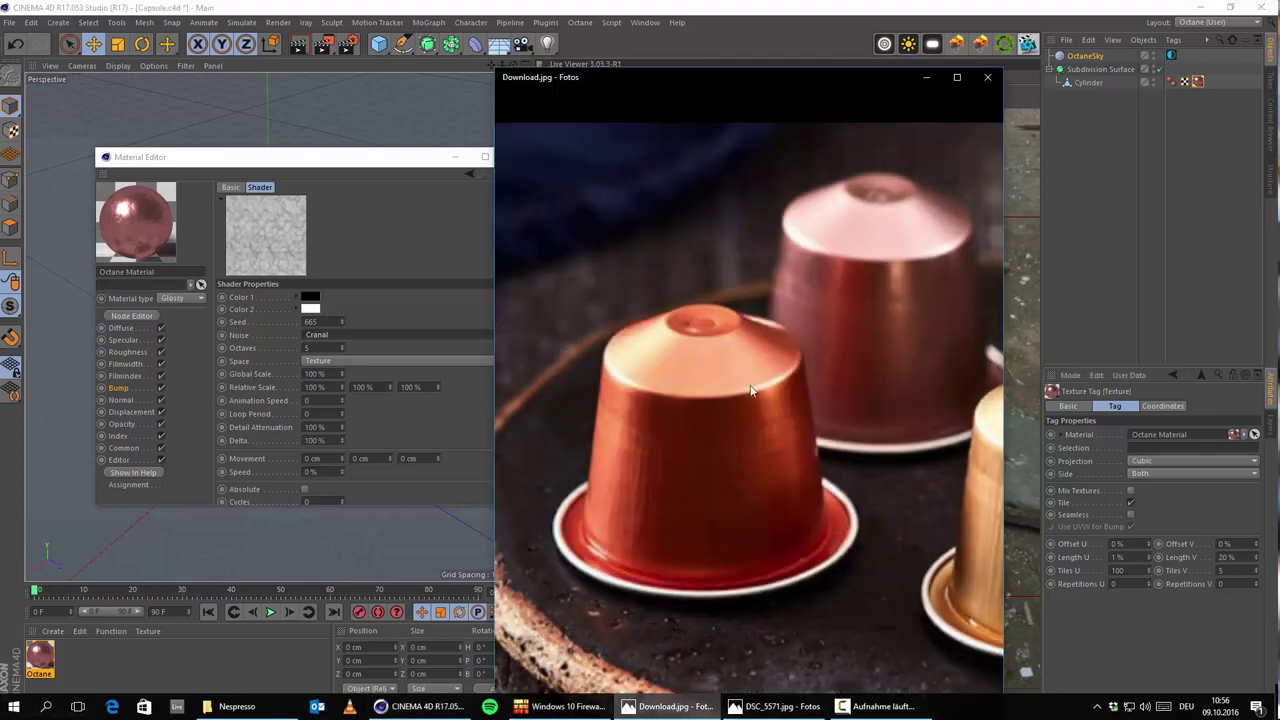
drag(783, 411, 517, 485)
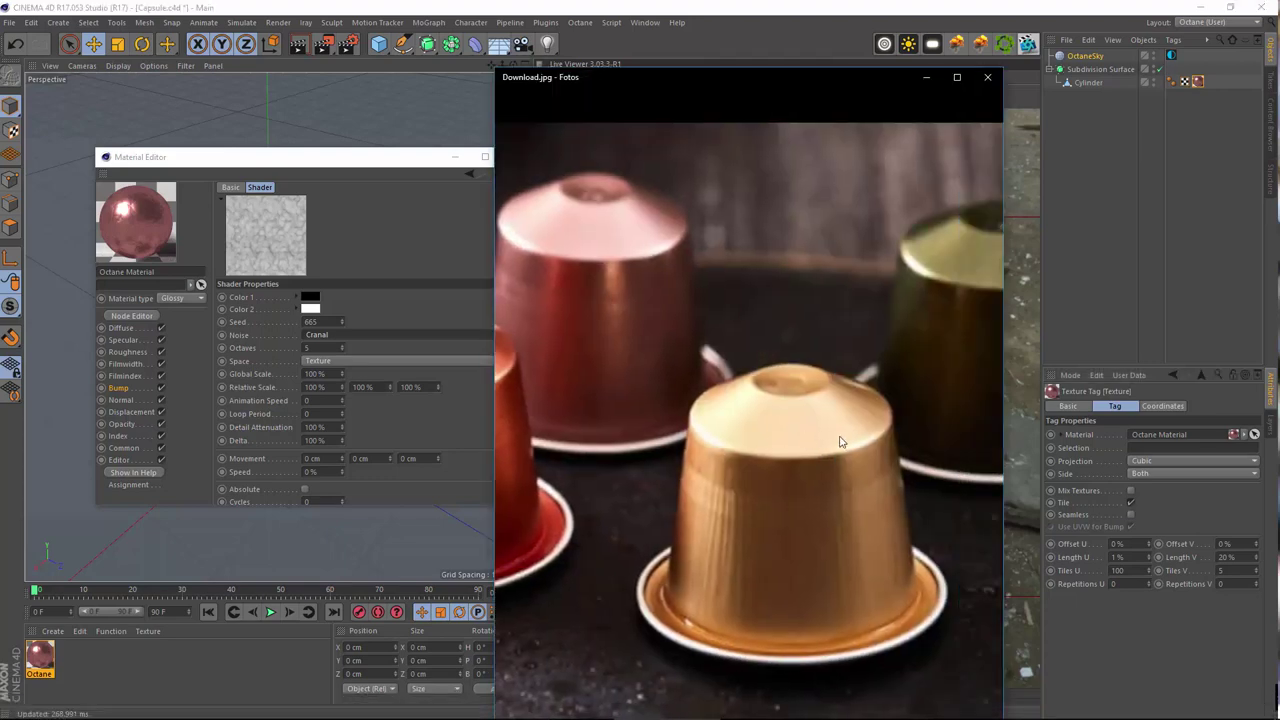
drag(840, 441, 566, 457)
drag(495, 290, 834, 377)
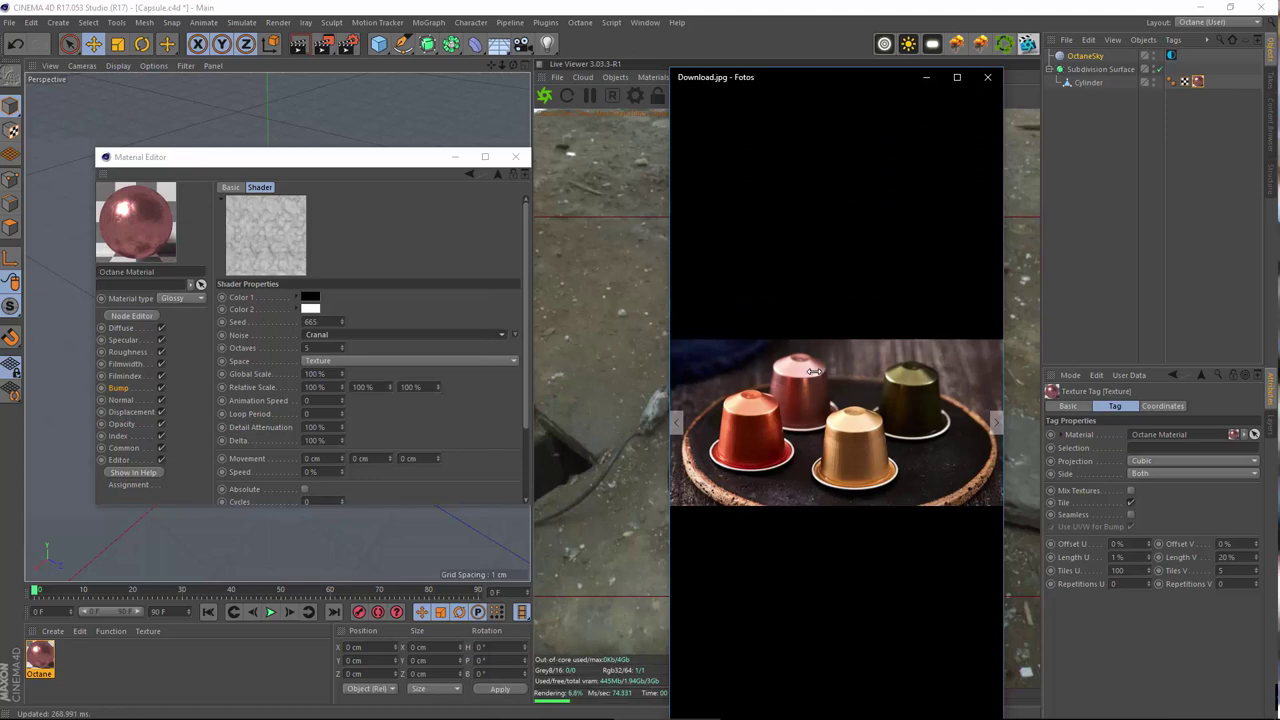
scroll(898, 508, up, 2)
scroll(878, 506, down, 3)
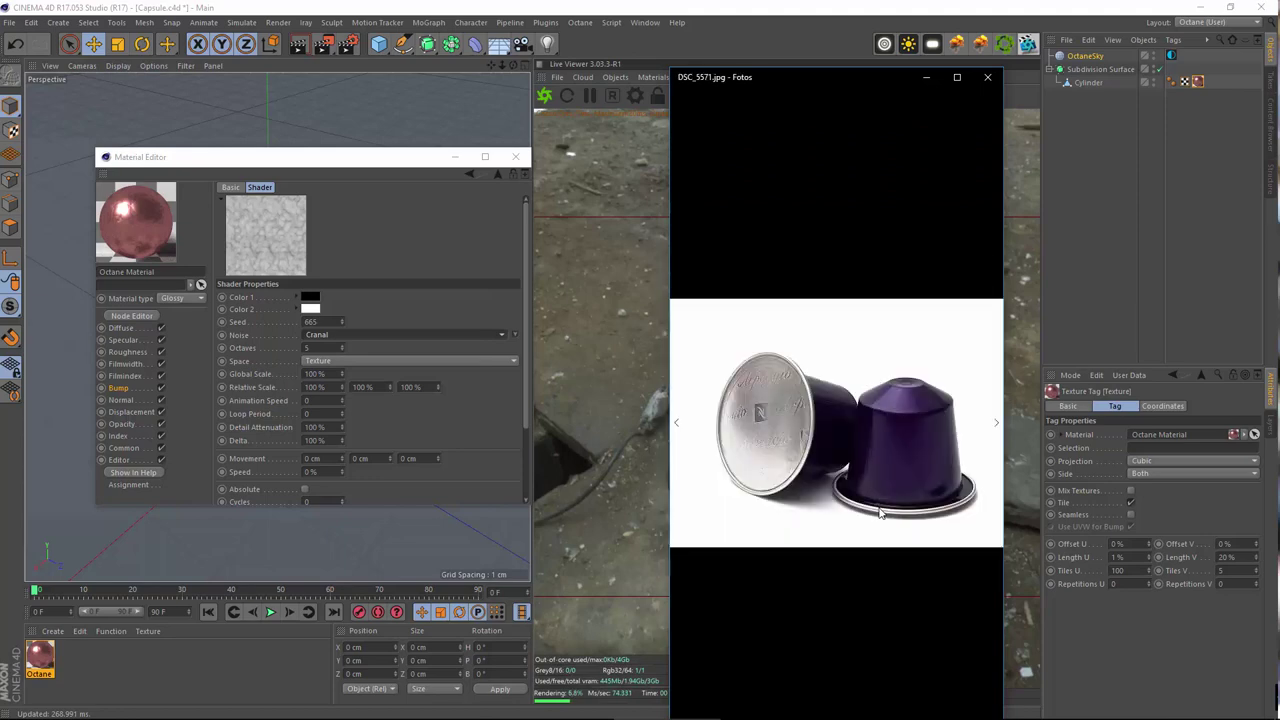
key(Right)
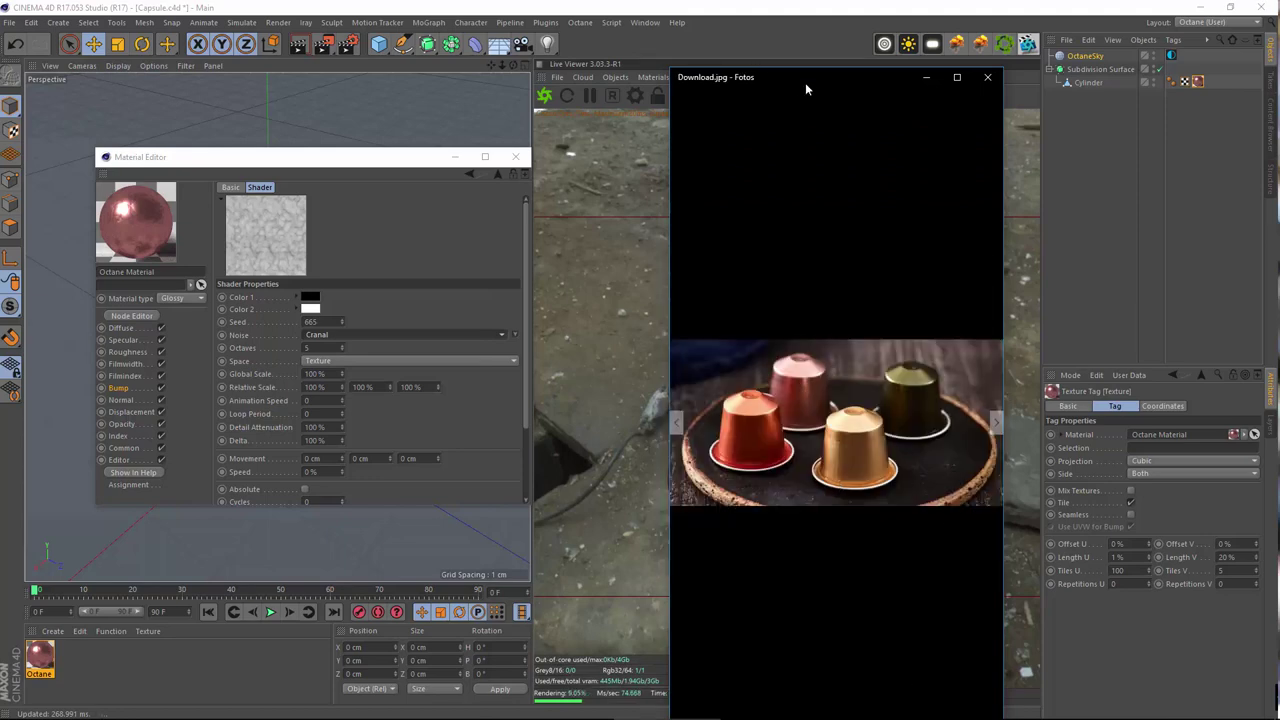
- Move the photo window, examine the gold capsule's surface up close, and minimize both the photo and the Material Editor
drag(806, 85, 762, 60)
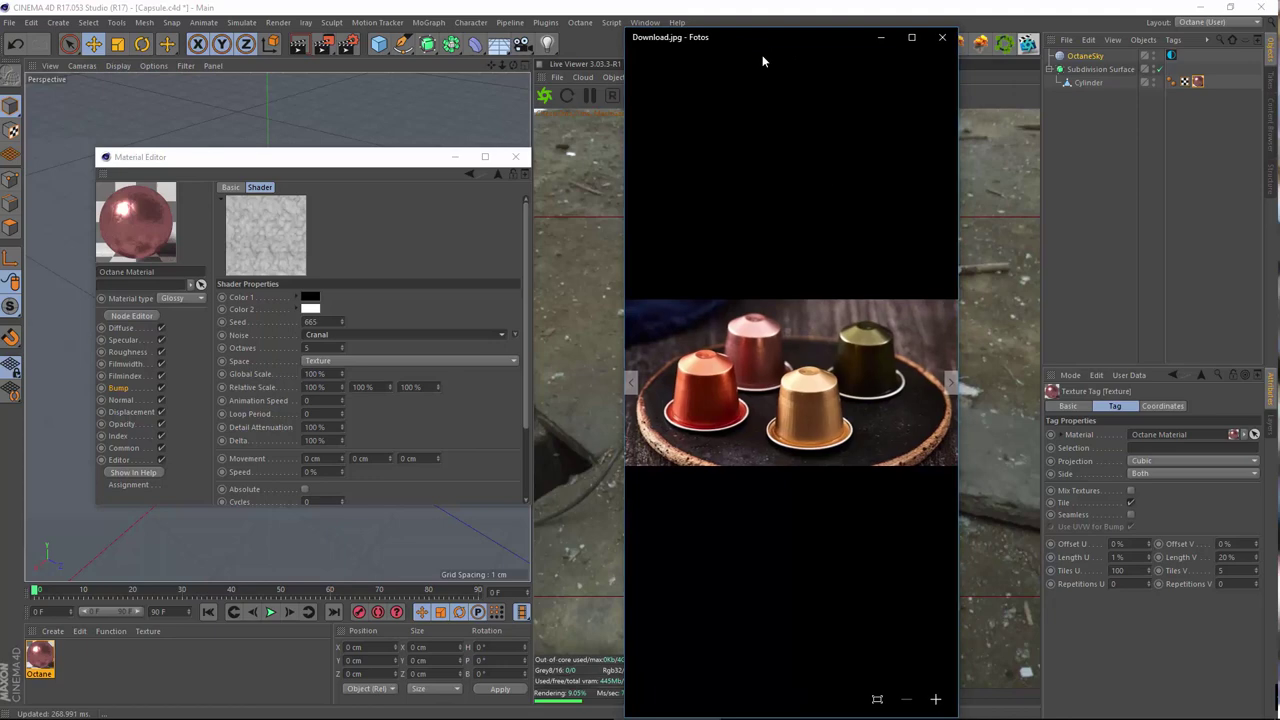
click(935, 699)
click(935, 699)
scroll(853, 538, up, 2)
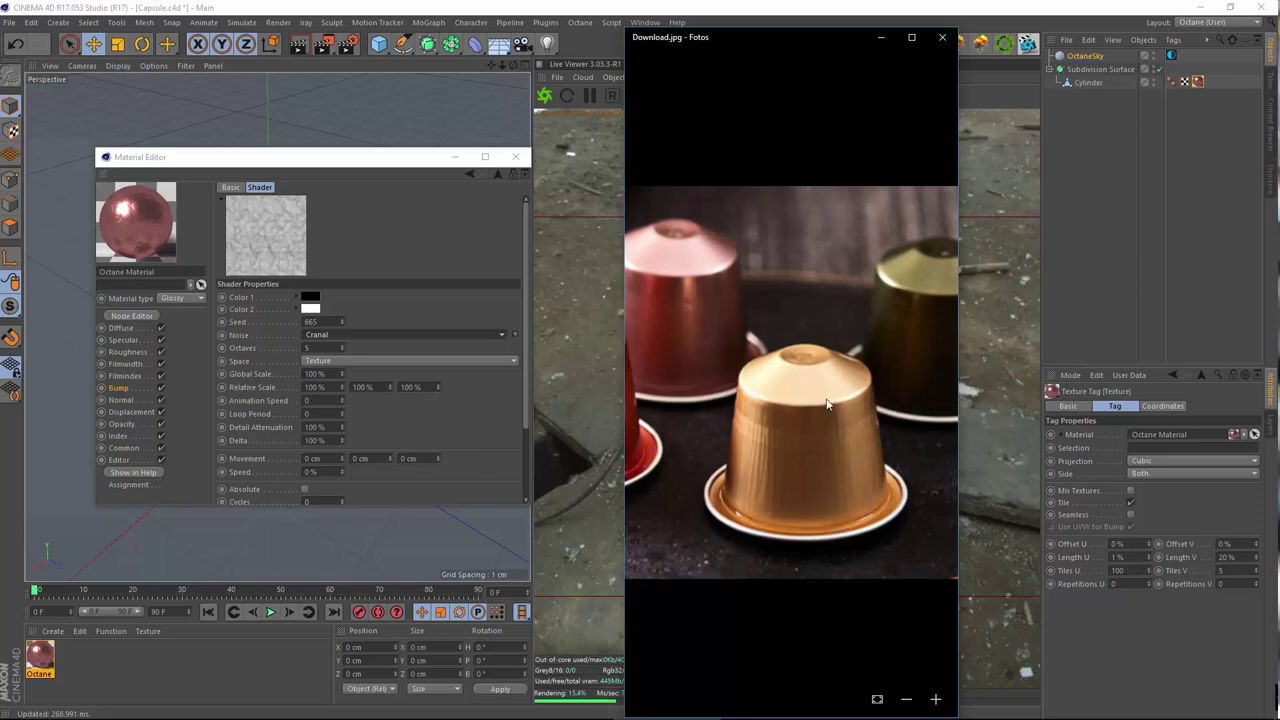
click(878, 36)
click(455, 157)
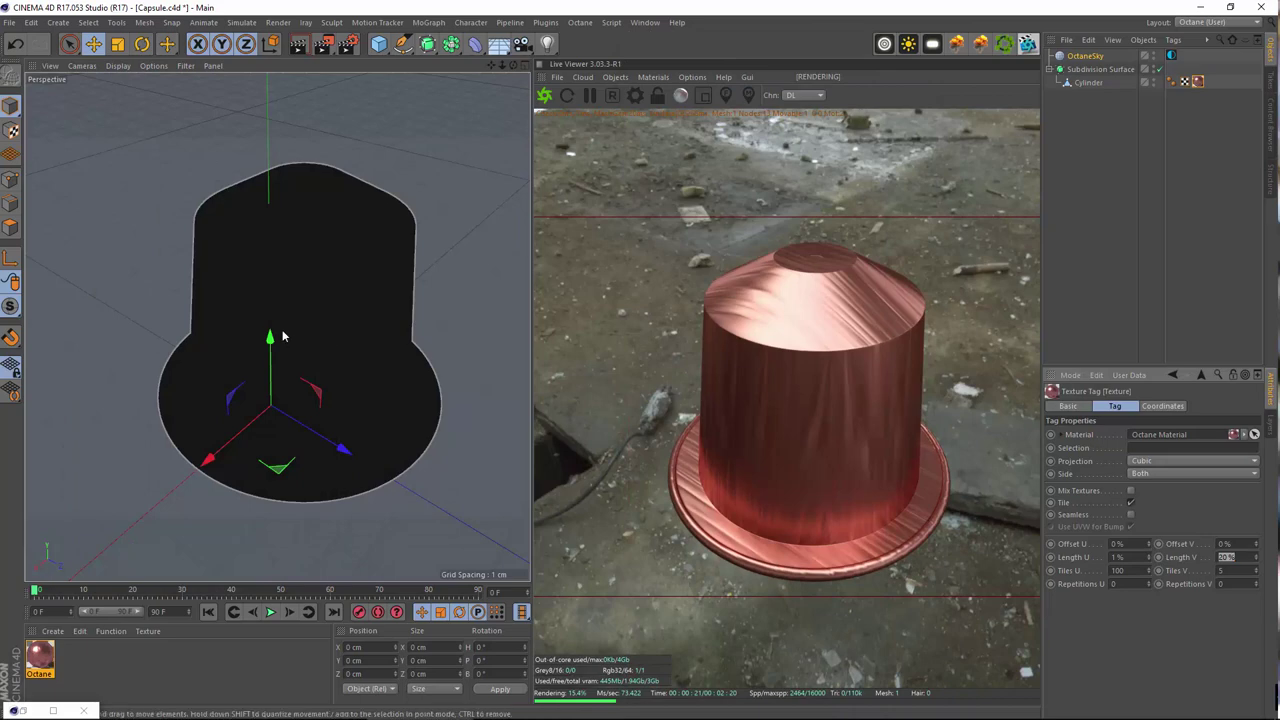
- Loop-select all polygons of the capsule's side wall on the Cylinder in polygon mode
click(88, 22)
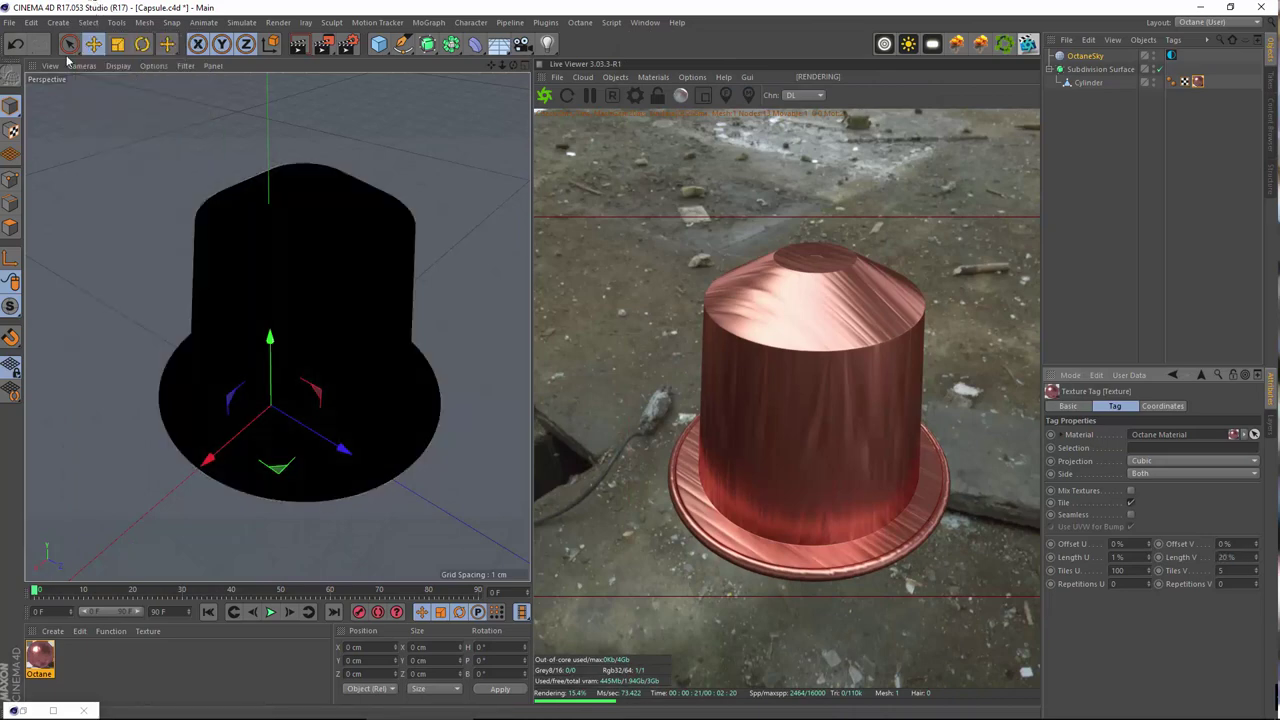
click(88, 22)
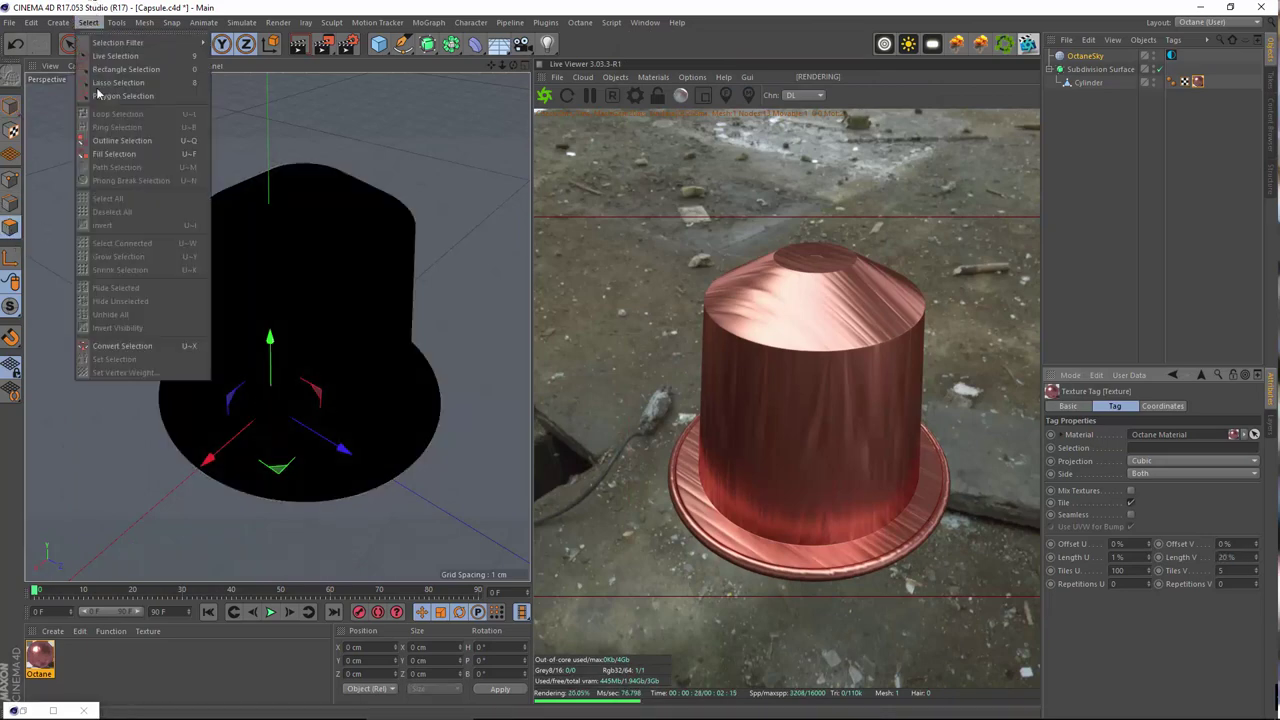
click(157, 3)
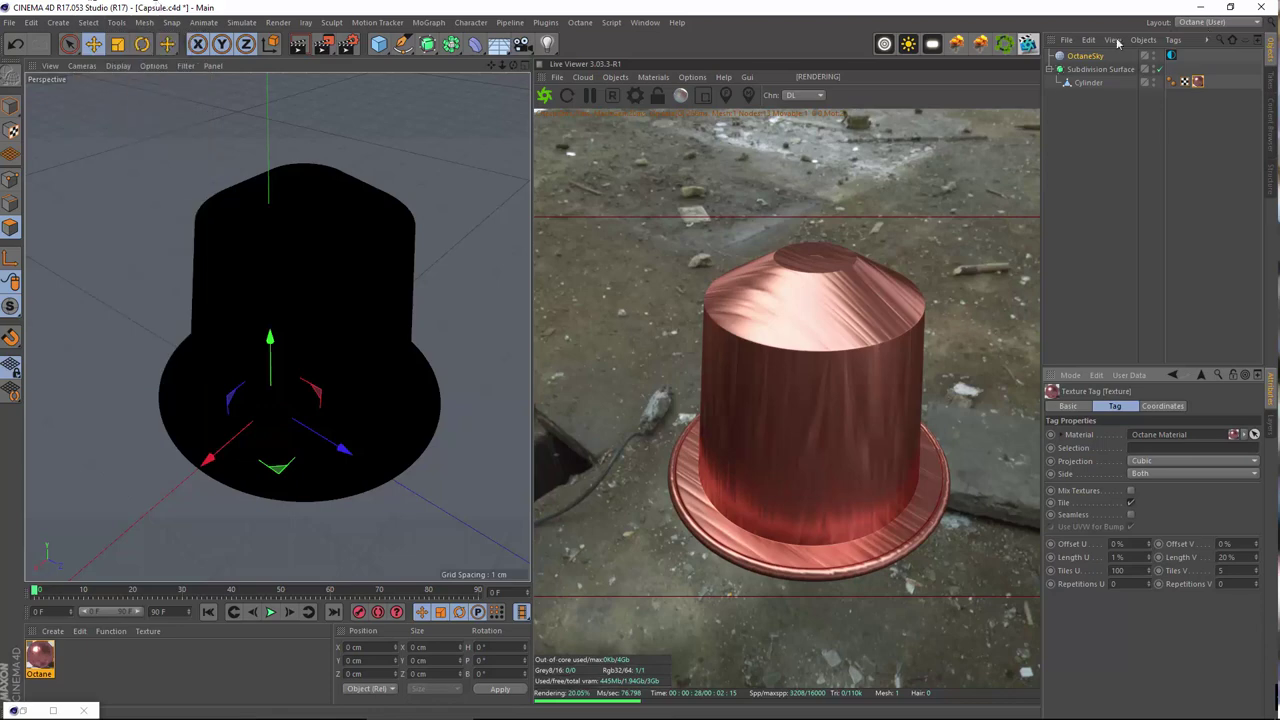
click(1082, 83)
click(88, 22)
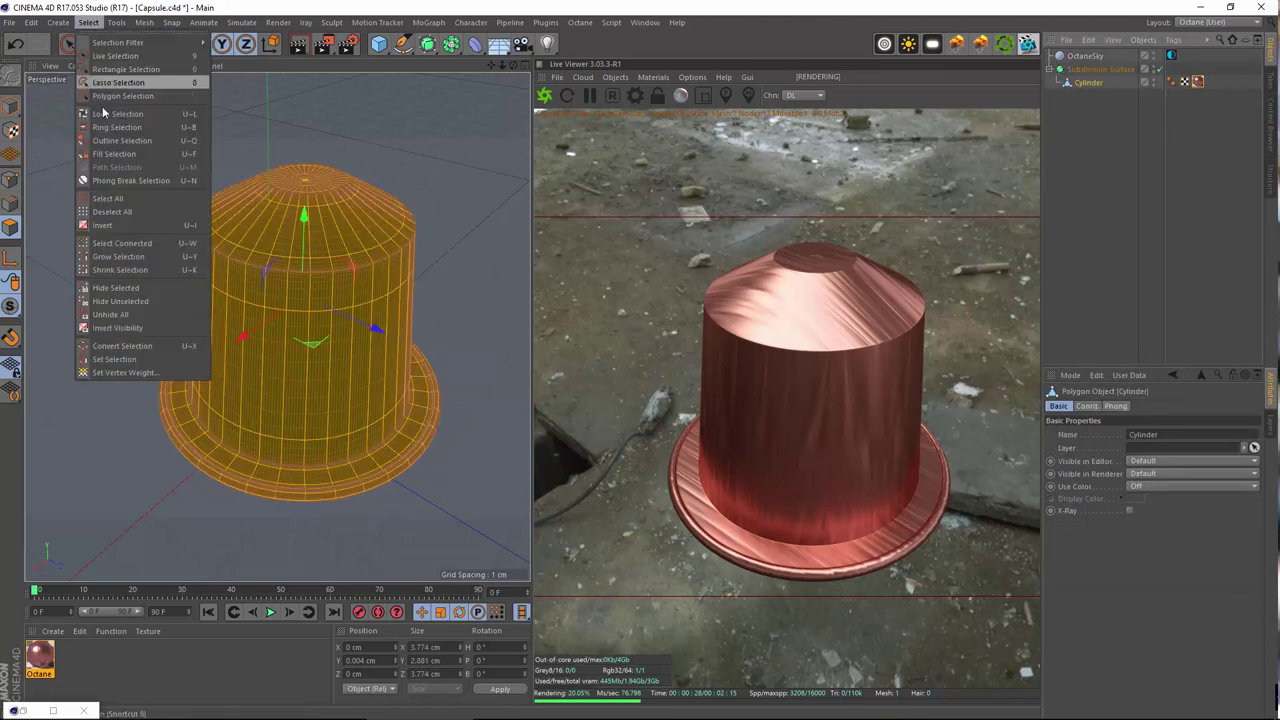
click(102, 113)
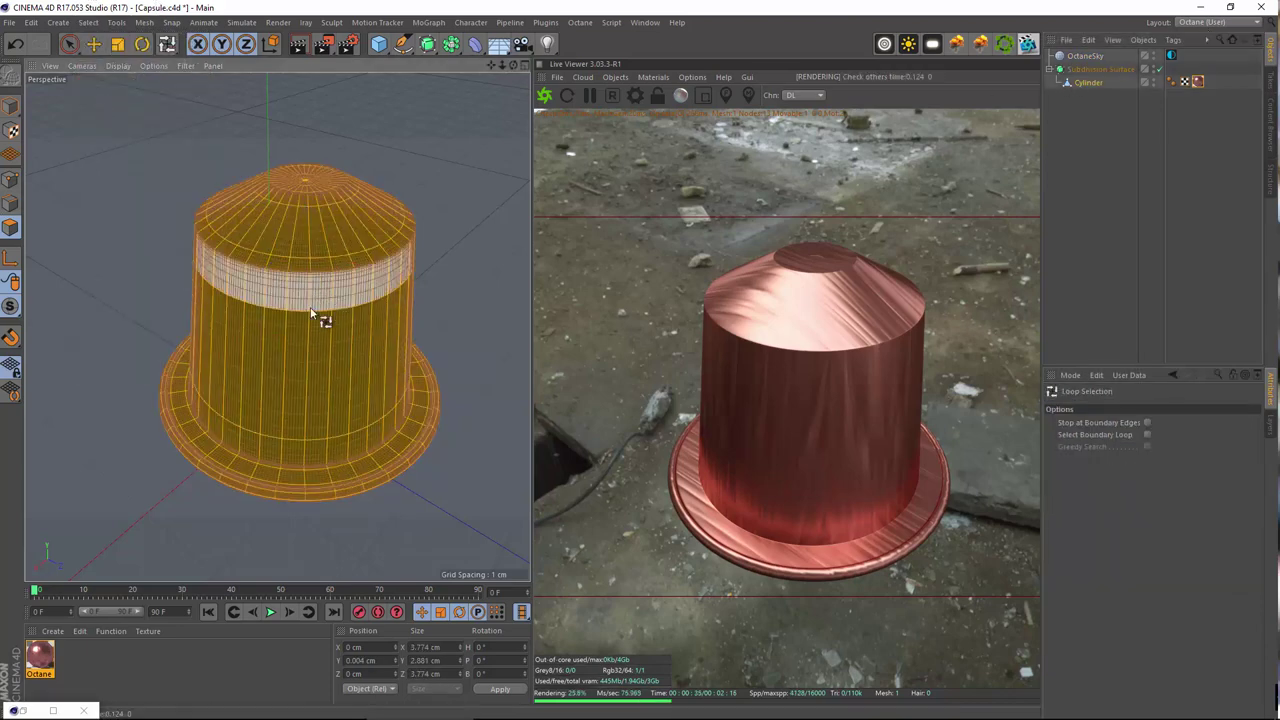
click(318, 295)
click(311, 361)
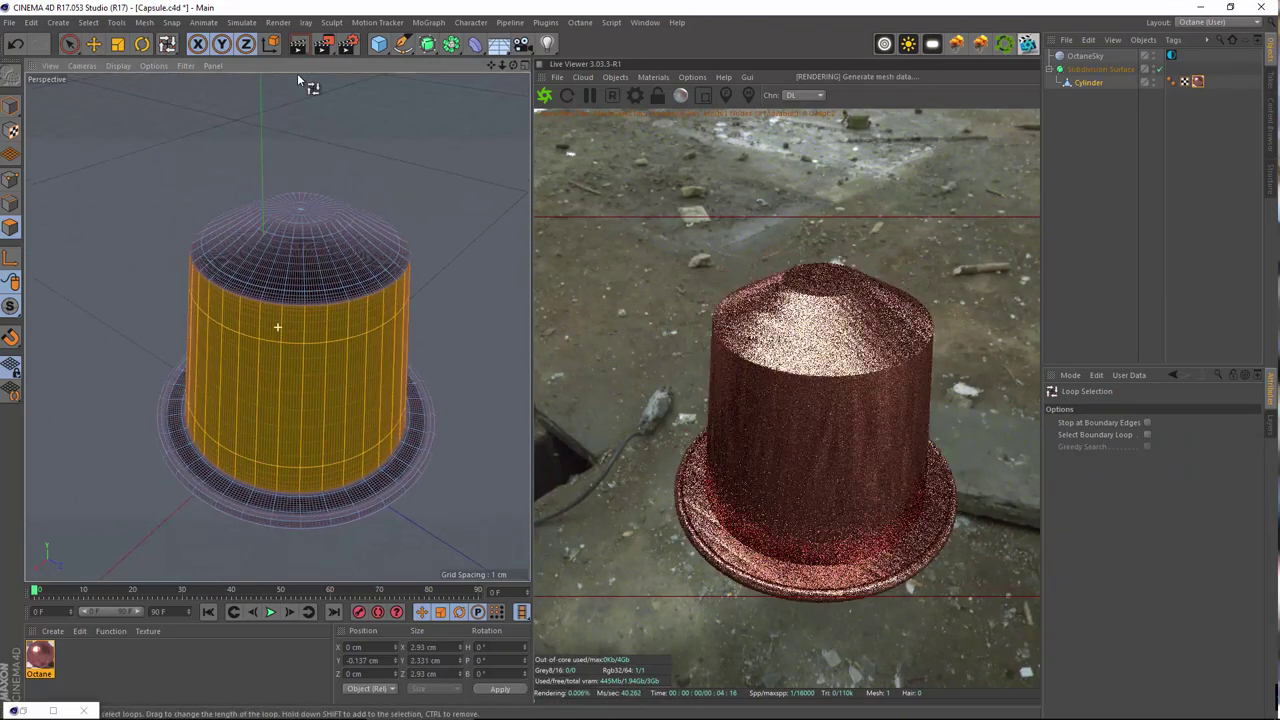
- Save the side-wall polygons as a selection tag and restrict the cylinder's existing texture tag to that selection
click(88, 22)
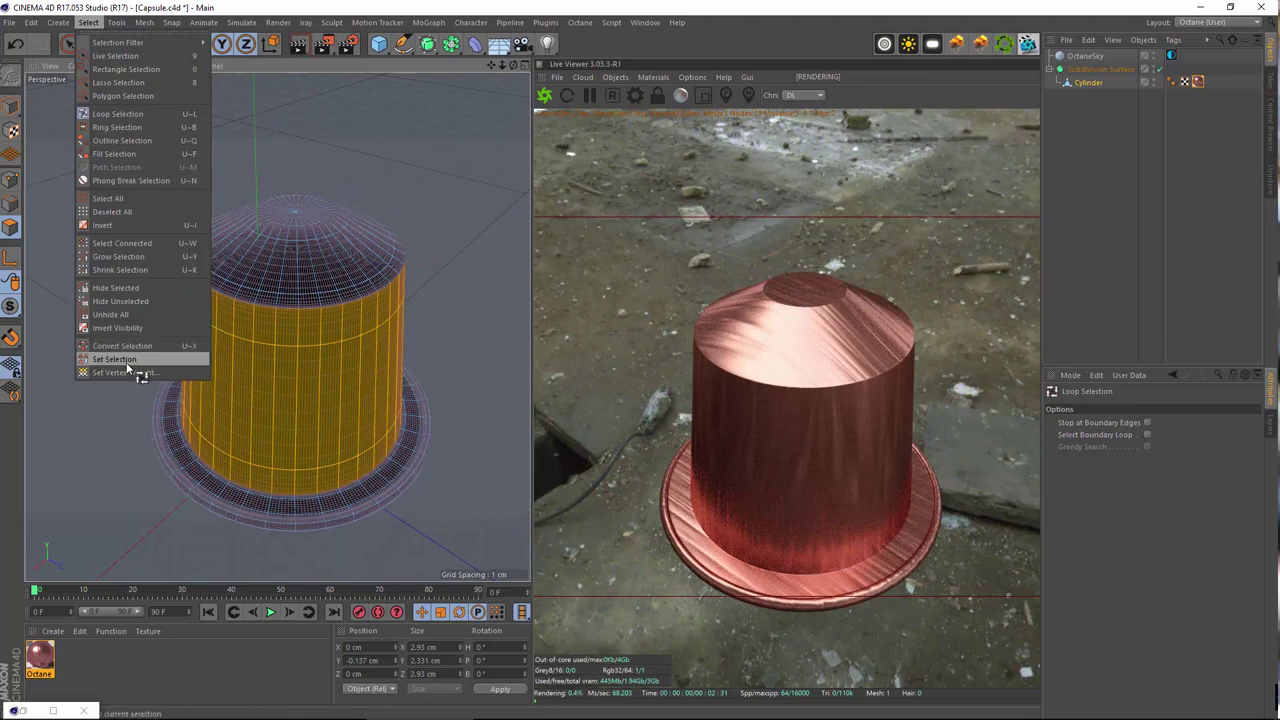
click(112, 359)
click(1198, 82)
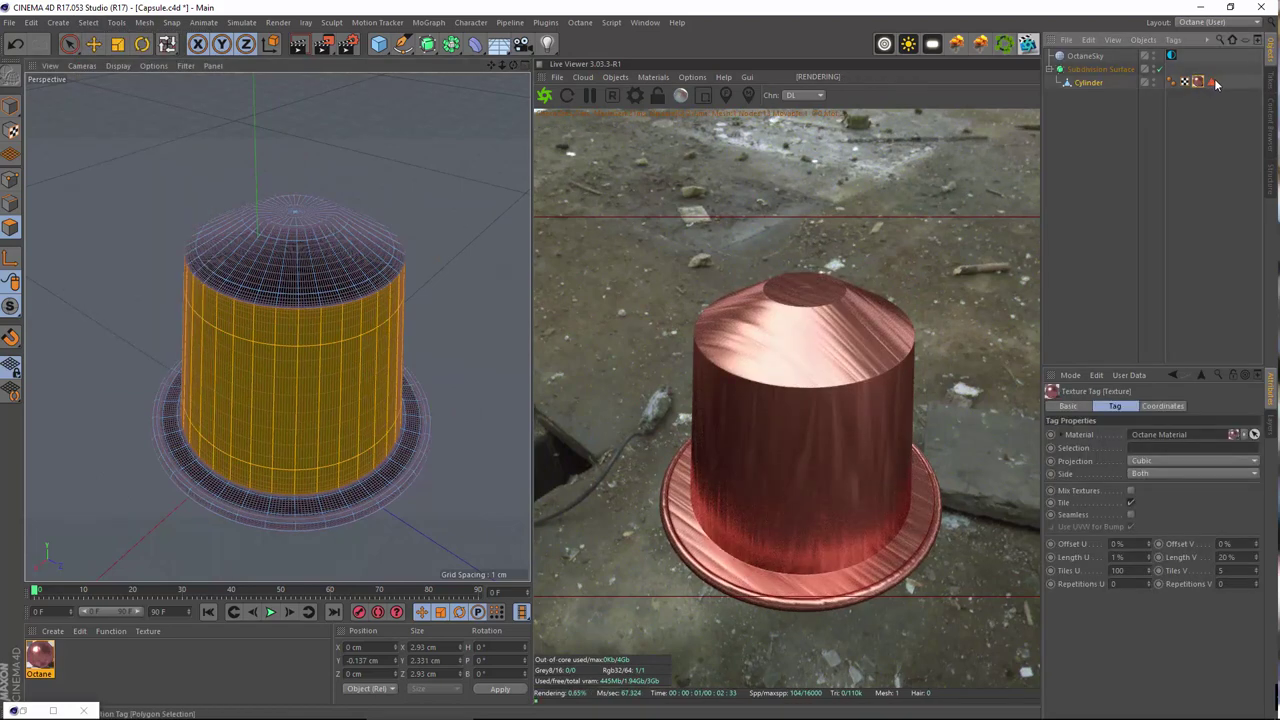
drag(1211, 82, 1138, 450)
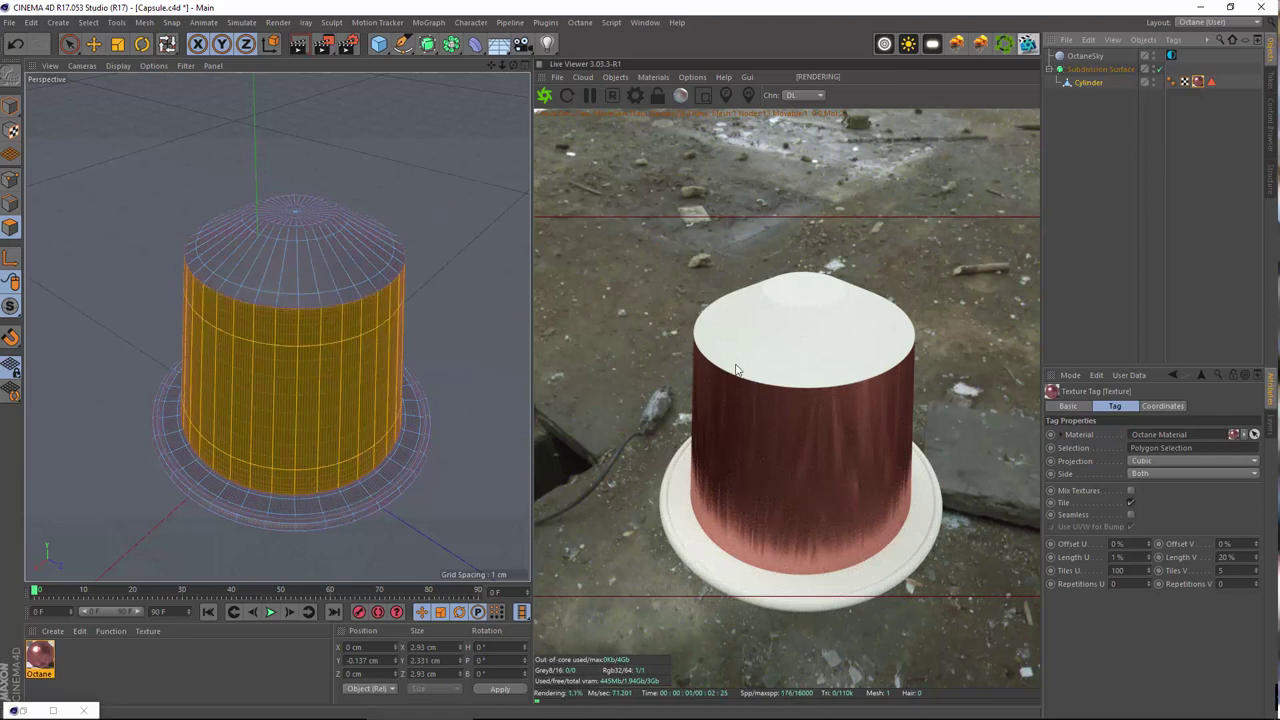
- Duplicate the Octane material, disable the copy's bump channel, and rename the copy Clean
ctrl+drag(33, 650, 83, 688)
double_click(75, 663)
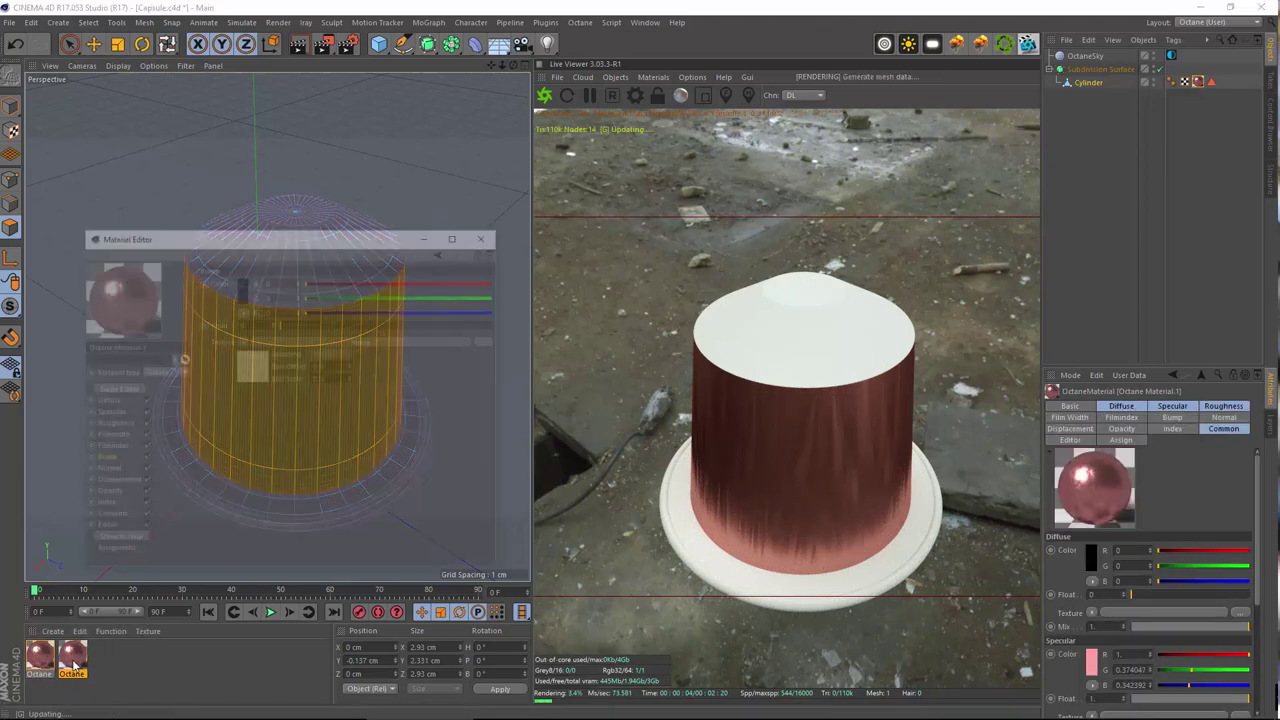
click(161, 387)
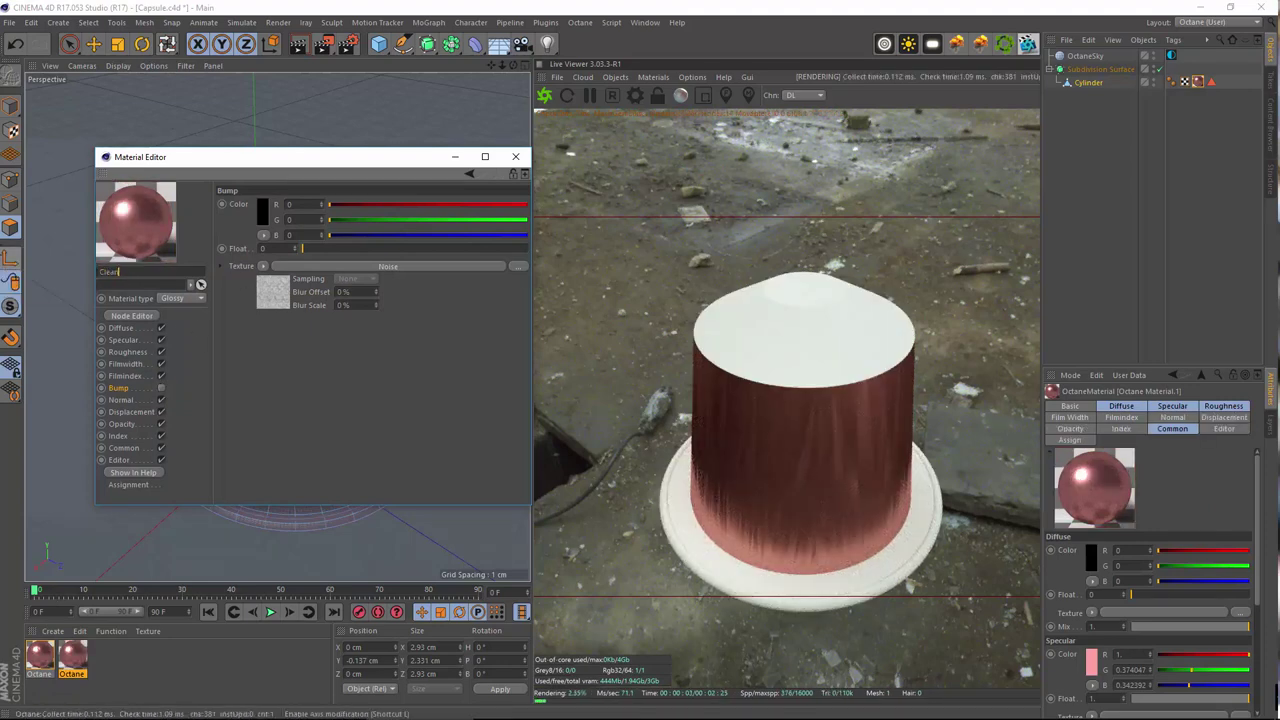
- Rename the original Octane material Bump and minimize the Material Editor
click(46, 646)
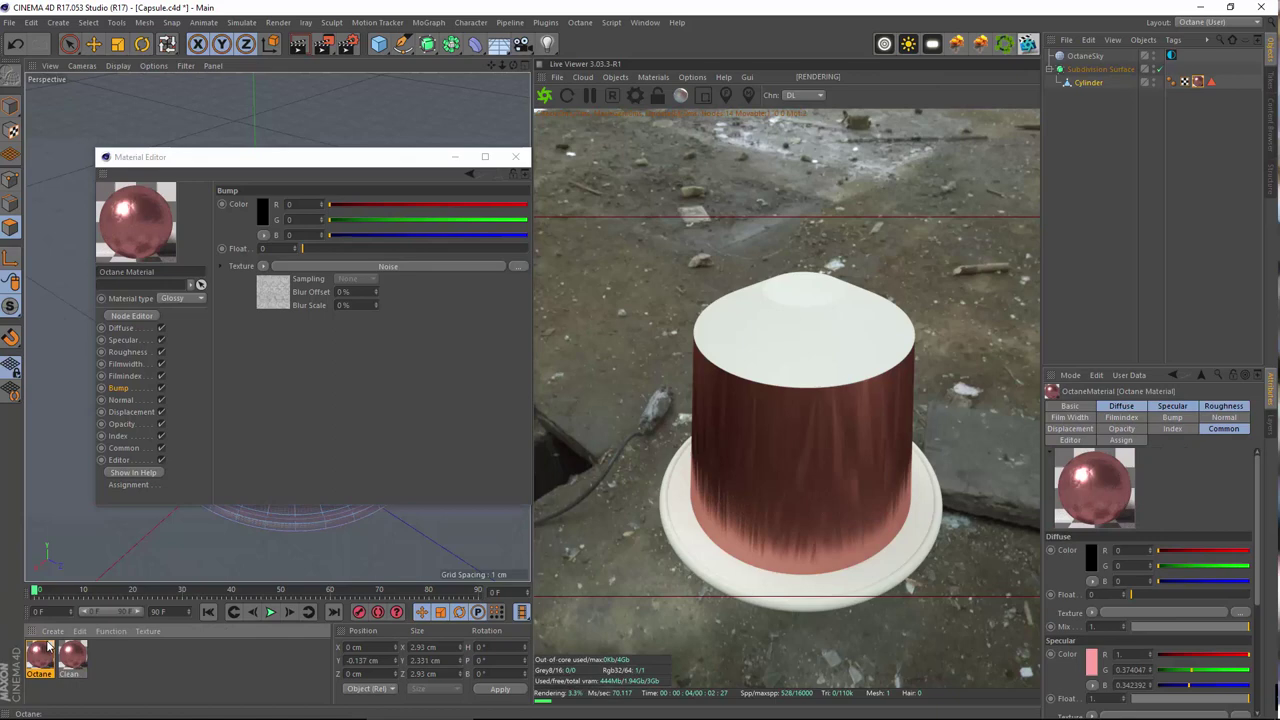
click(170, 271)
text(Bump)
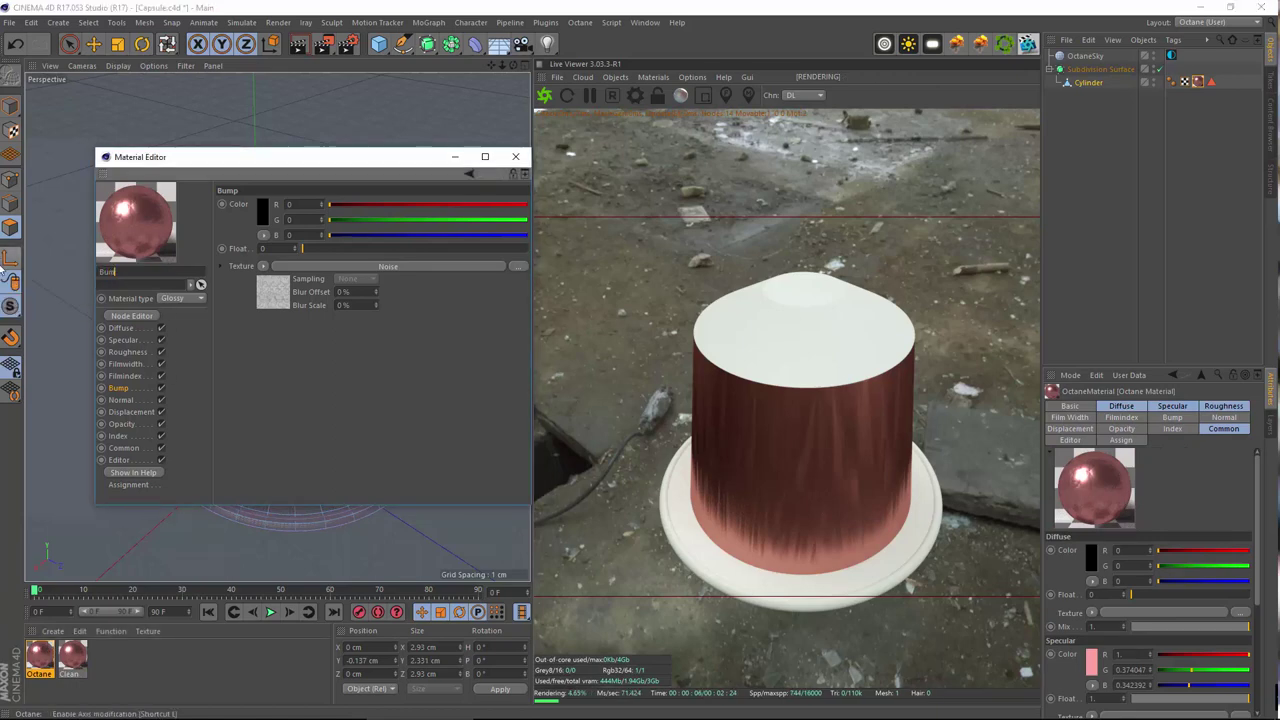
key(Return)
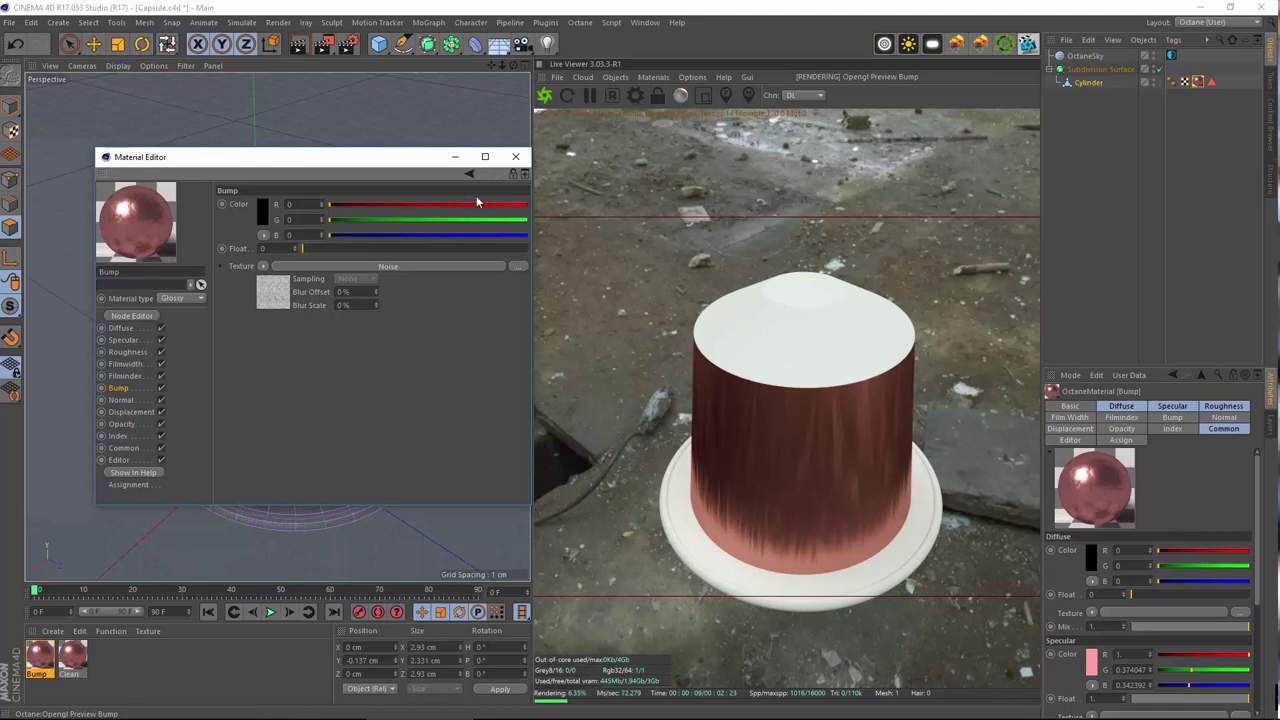
click(455, 156)
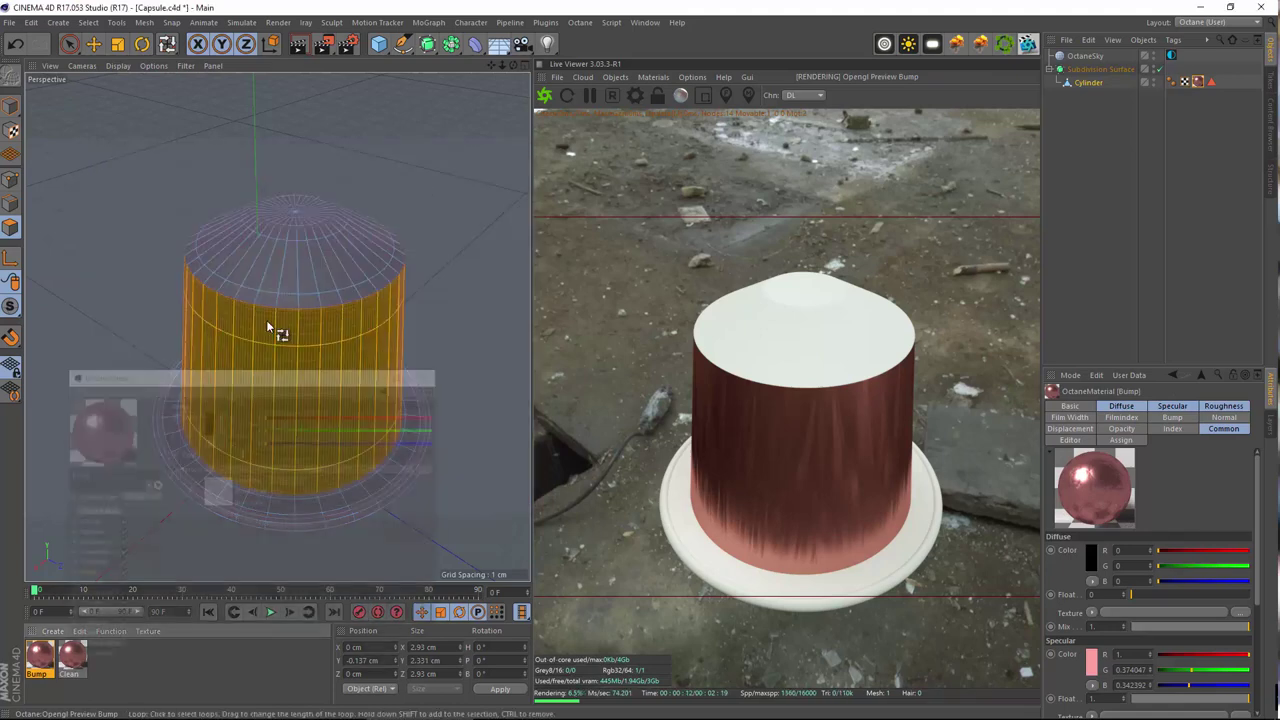
- Apply the Clean material to the Cylinder, with its texture tag placed before the Bump material's tag
click(118, 665)
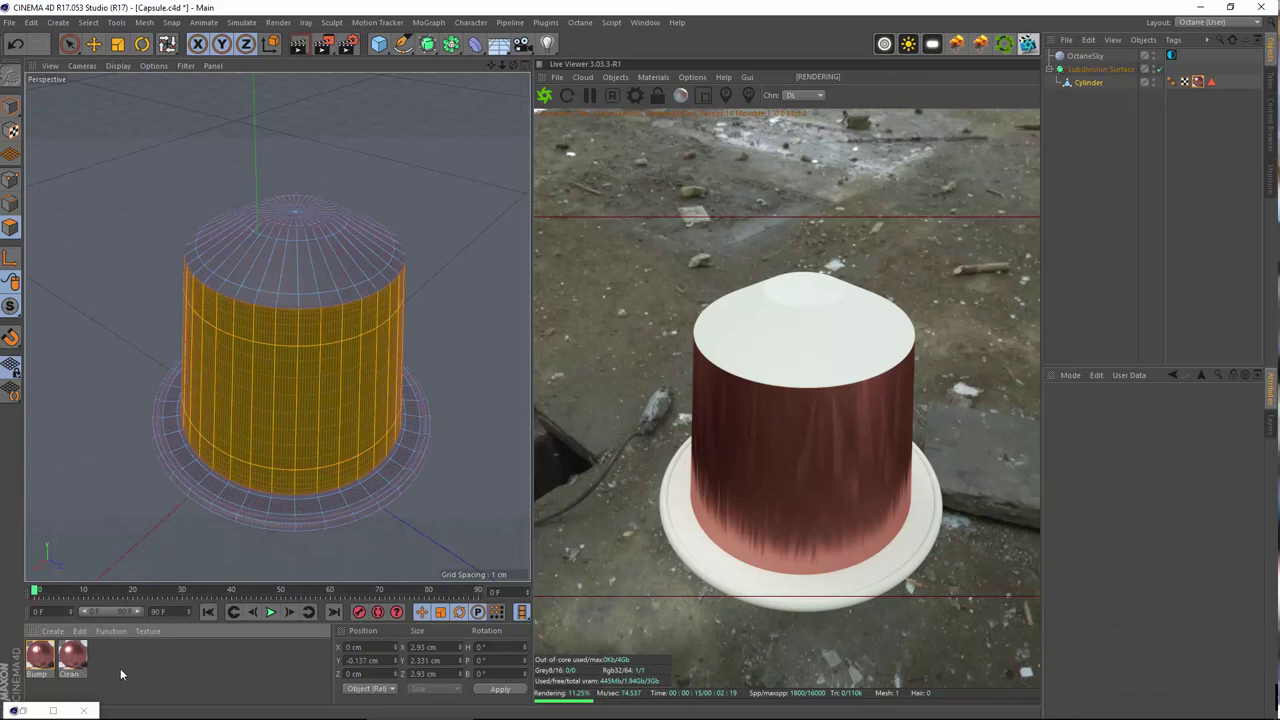
drag(72, 657, 1094, 84)
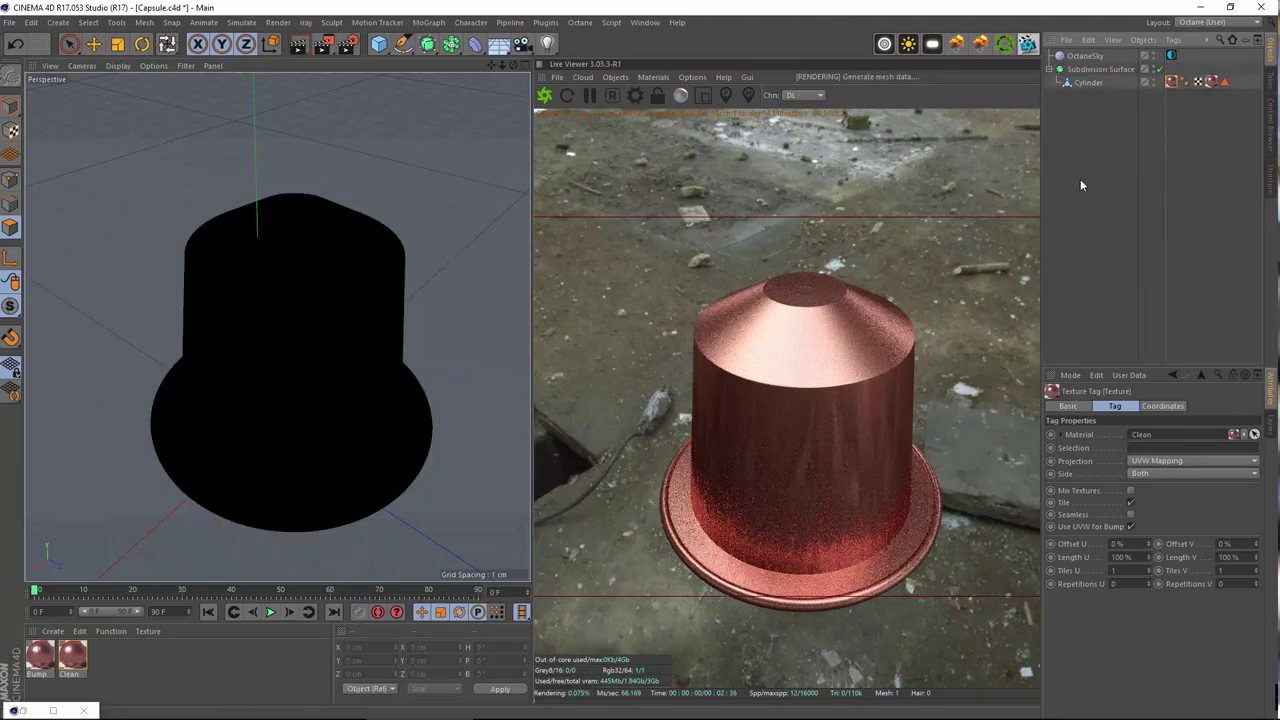
click(1135, 186)
click(1172, 81)
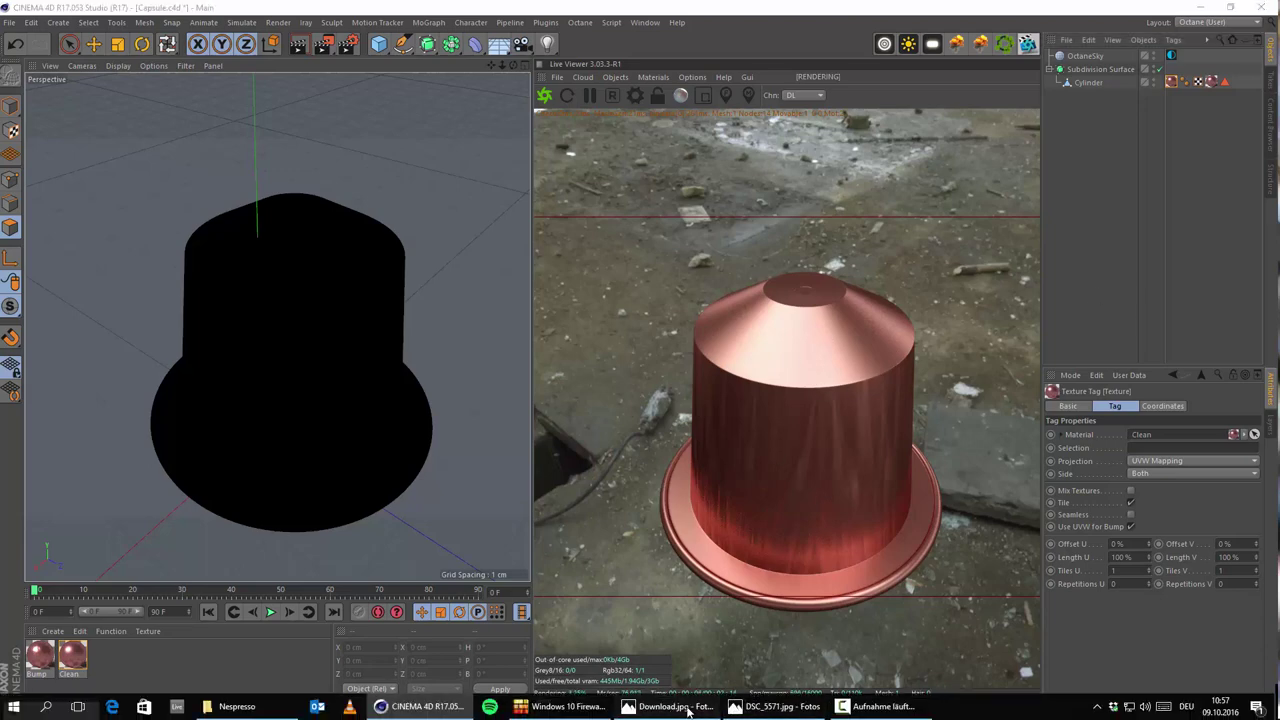
- Check the reference photo Download.jpg, and examine the rendered capsule's side wall from a lower angle
click(688, 710)
click(688, 710)
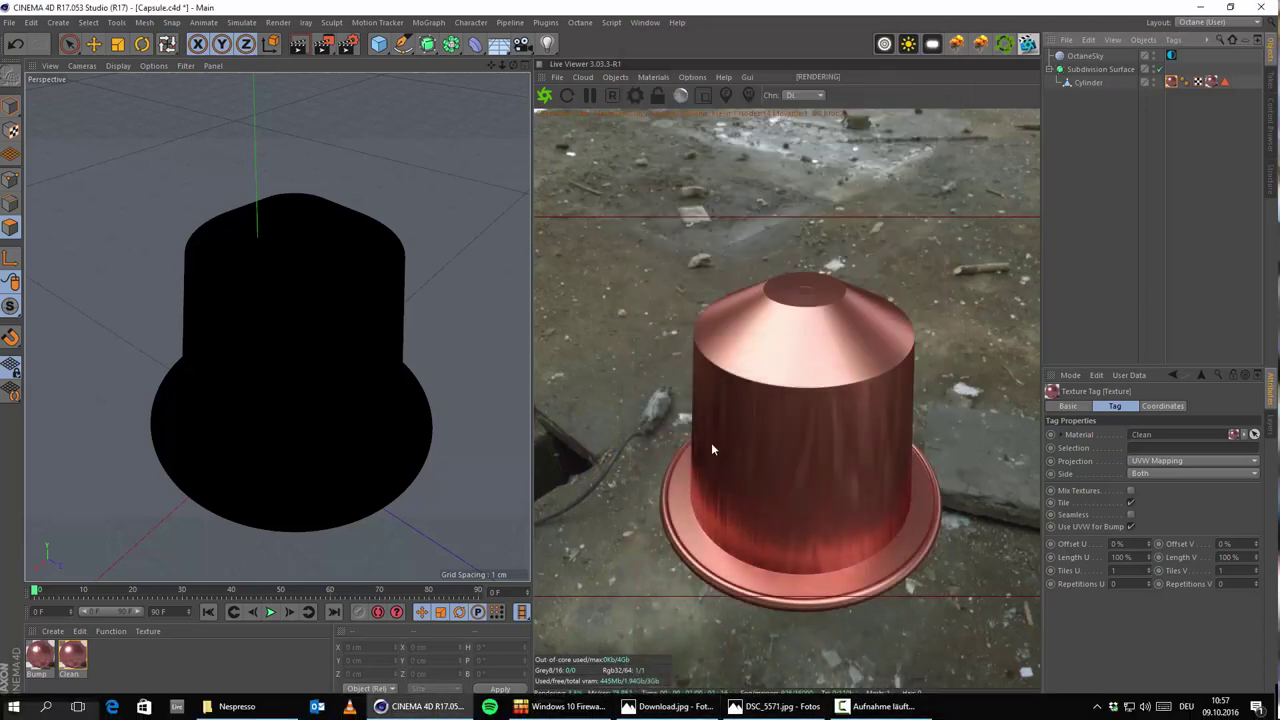
key(e)
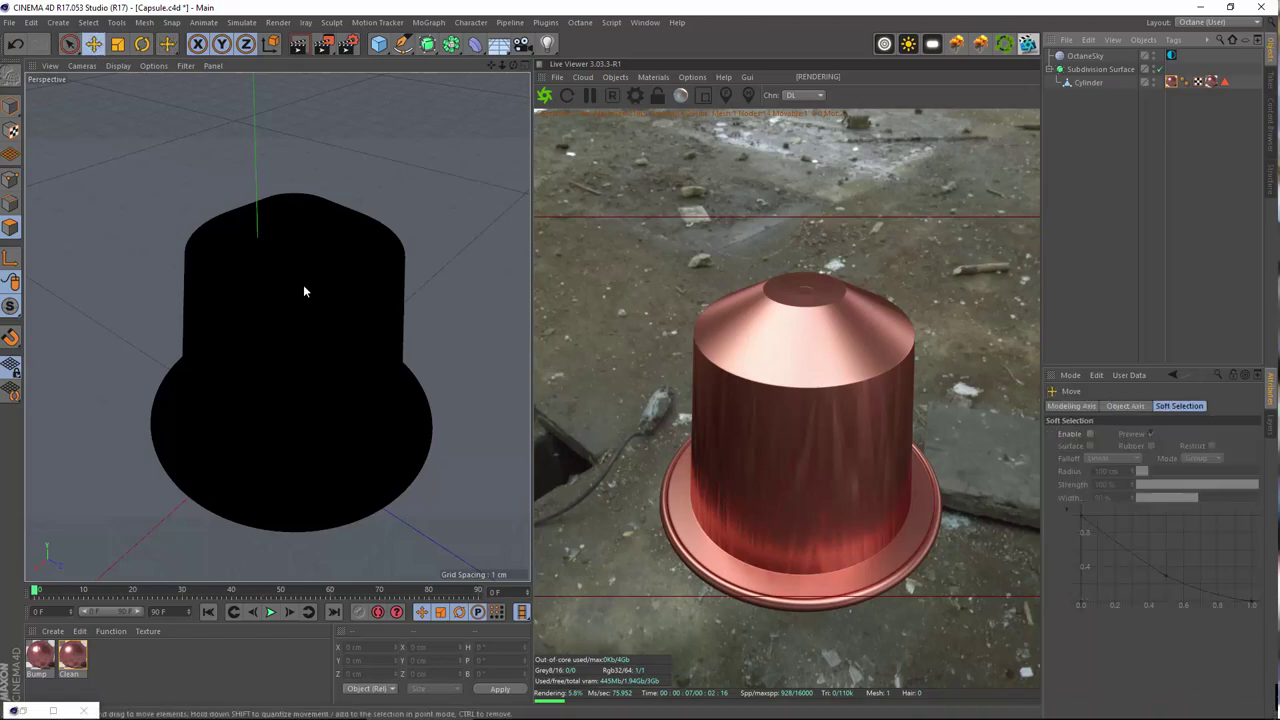
alt+drag(303, 285, 131, 323)
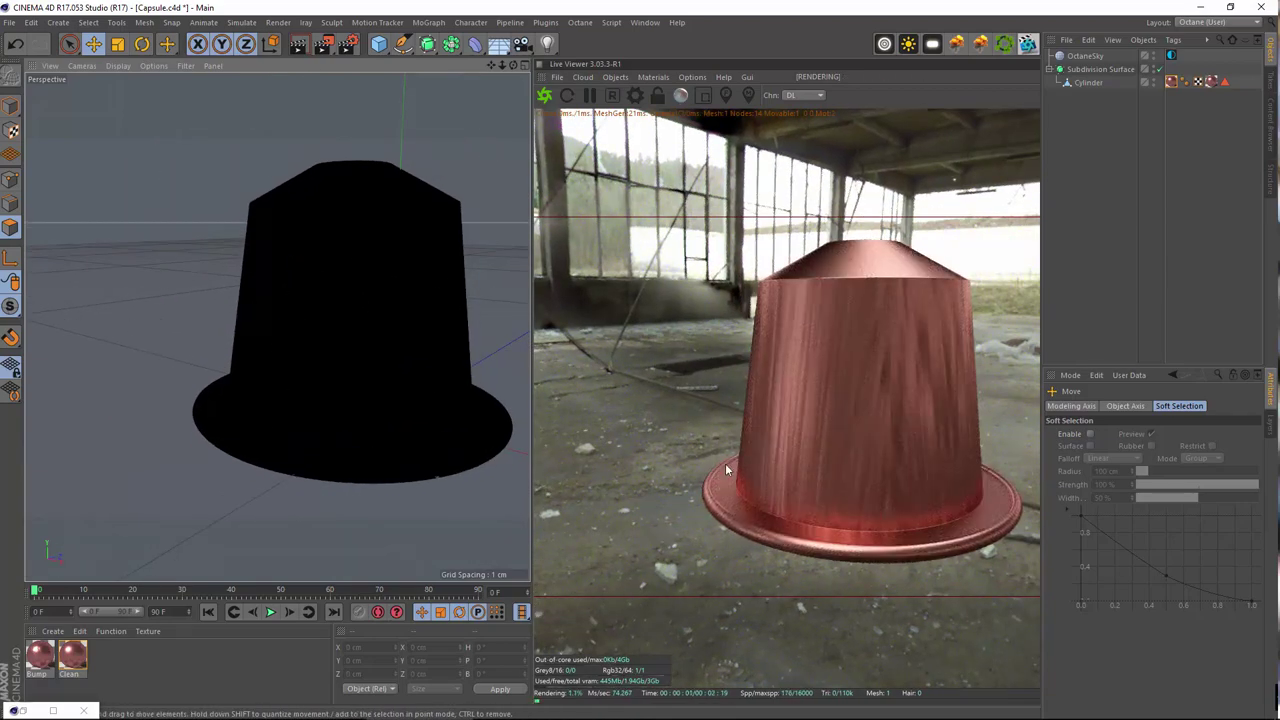
- Open the Bump material's noise shader, try a Length U of 5% on its texture tag, and settle on 0.2%
double_click(39, 664)
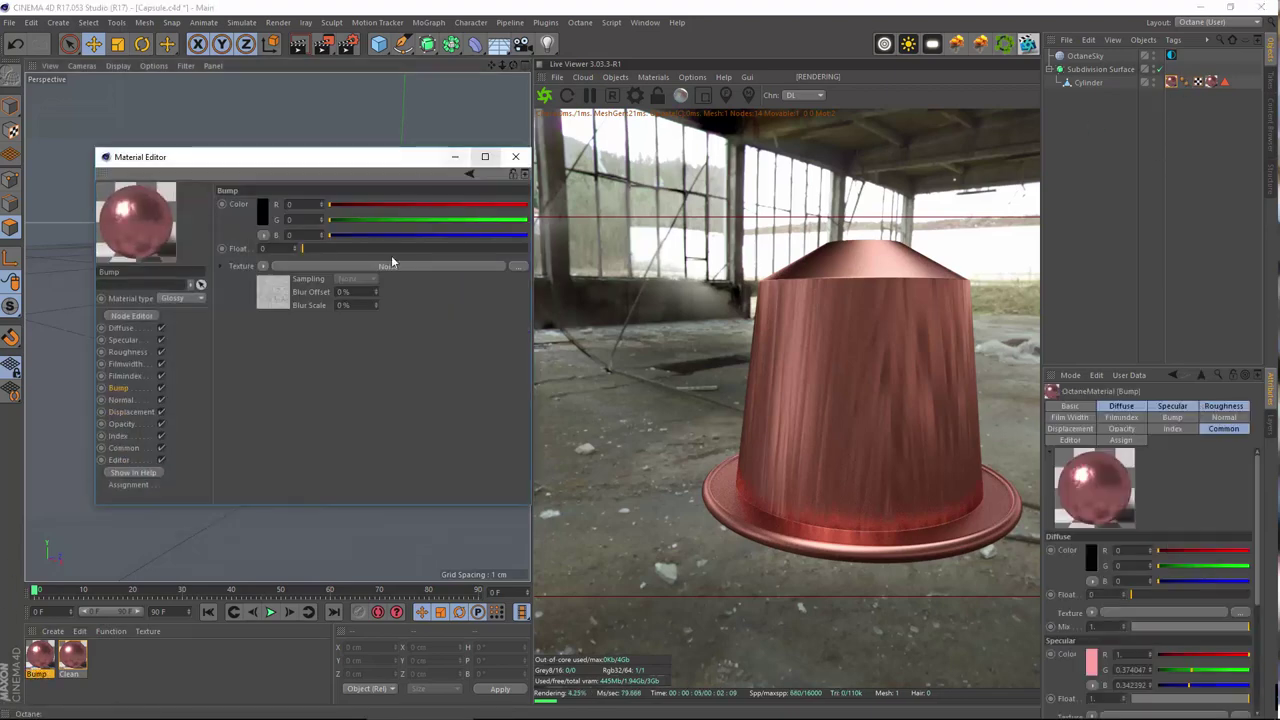
click(355, 264)
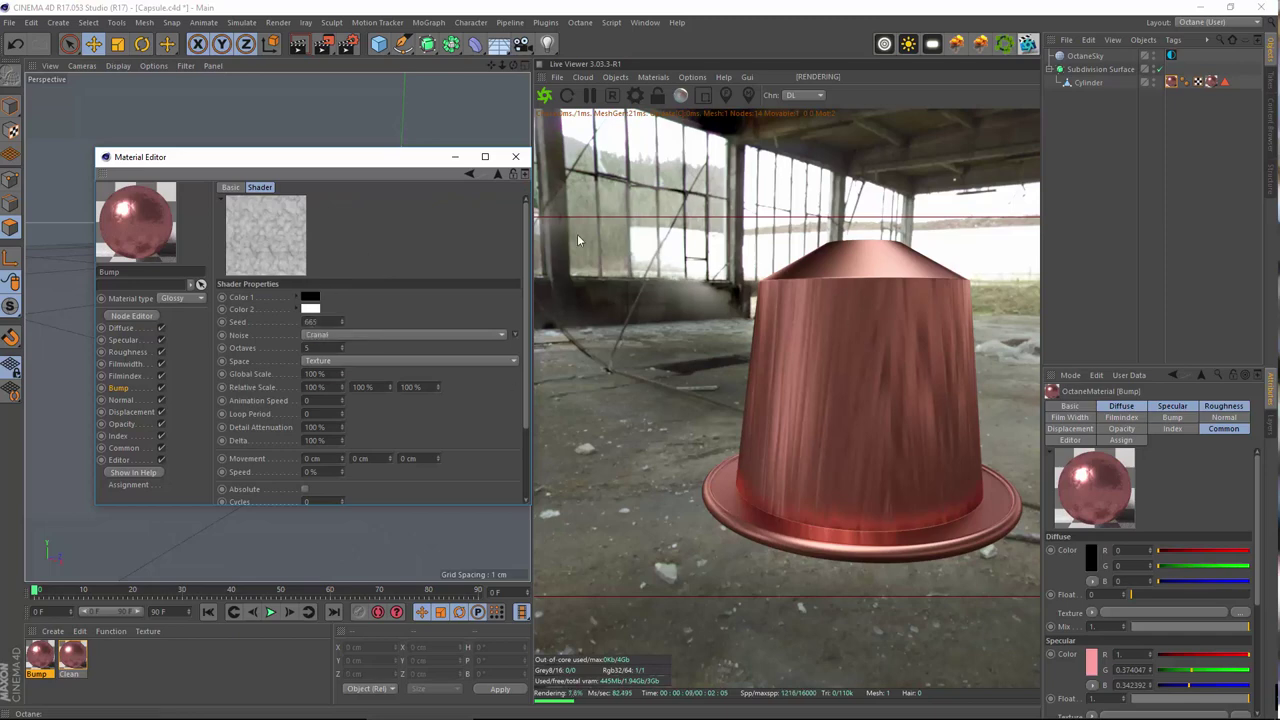
click(1211, 82)
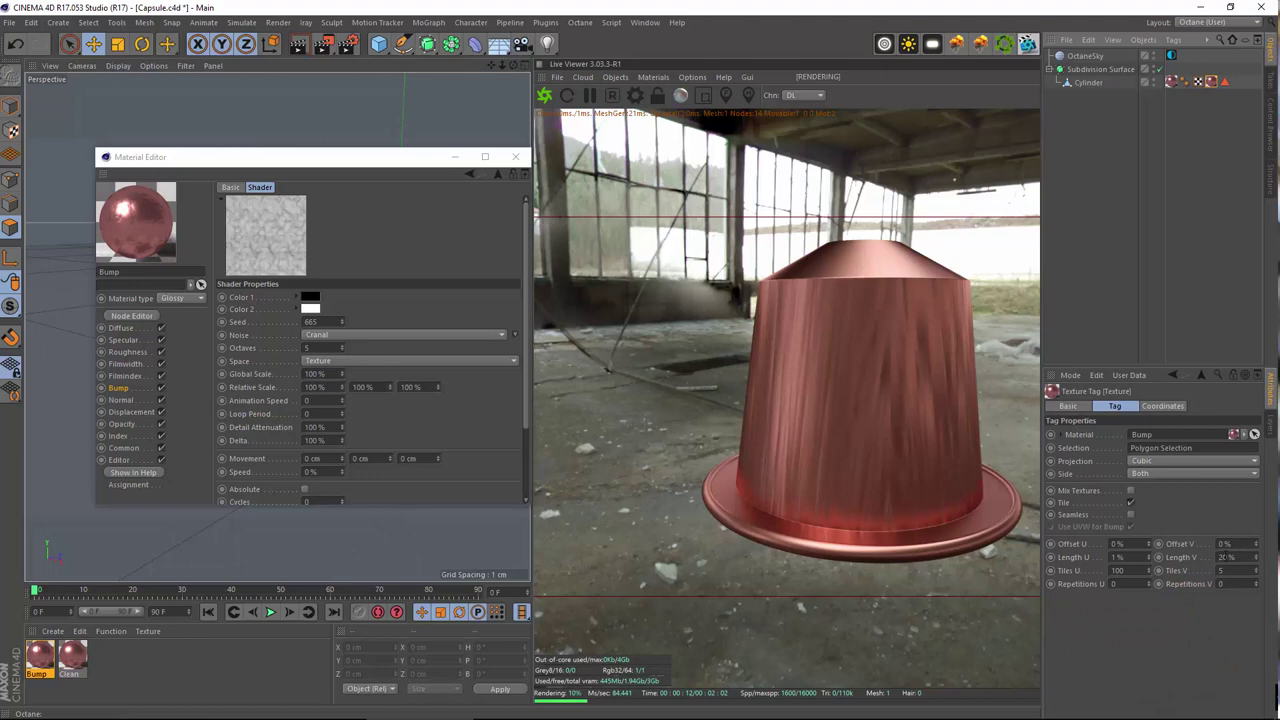
drag(1131, 556, 896, 497)
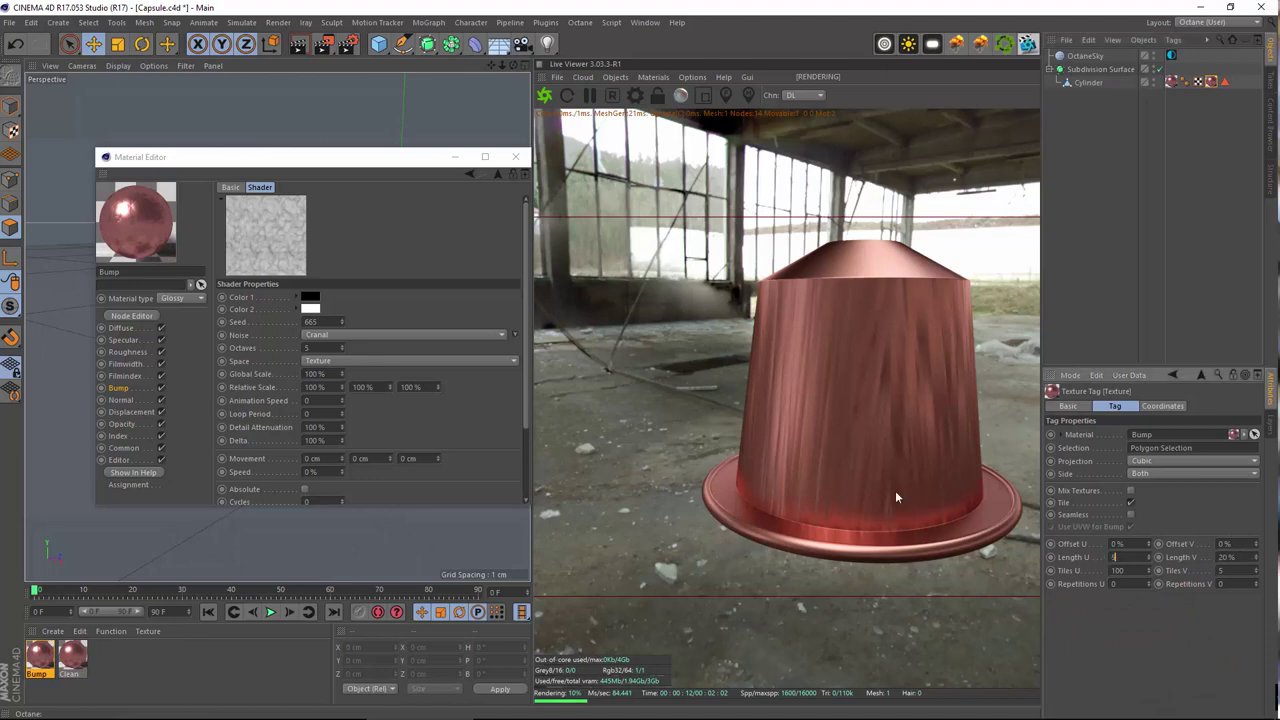
text(5)
key(Return)
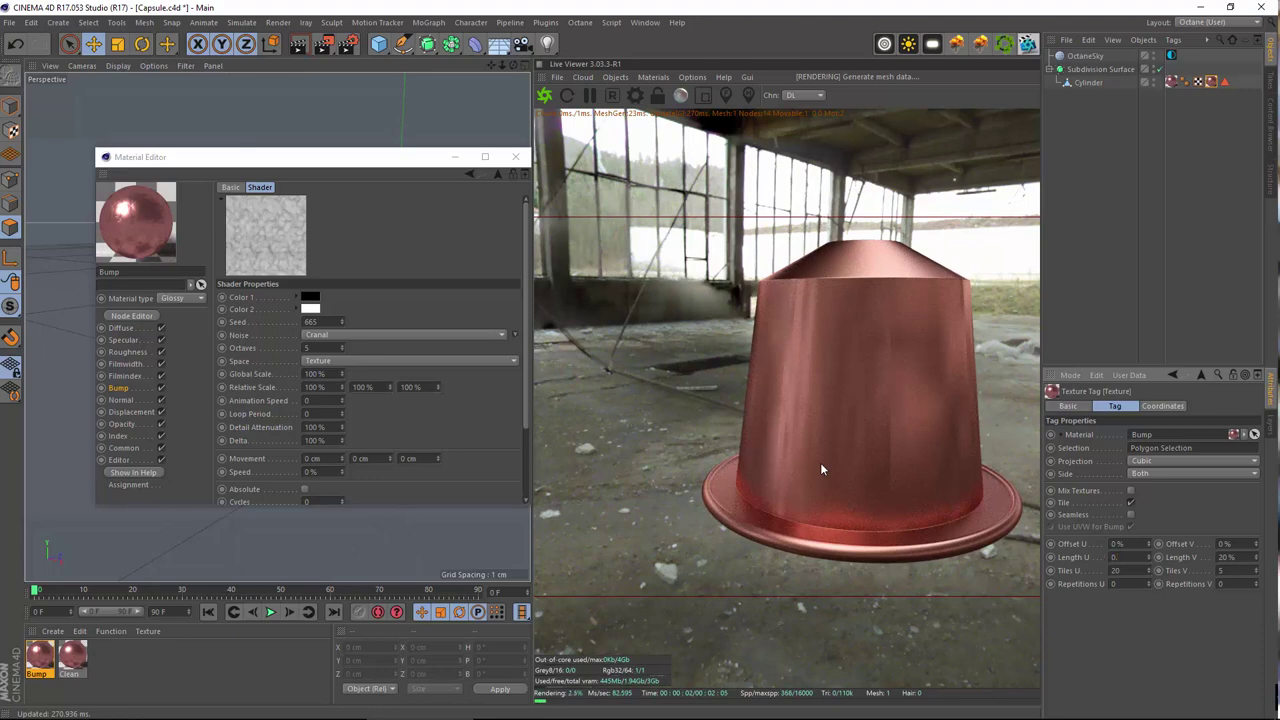
text(0.2)
key(Return)
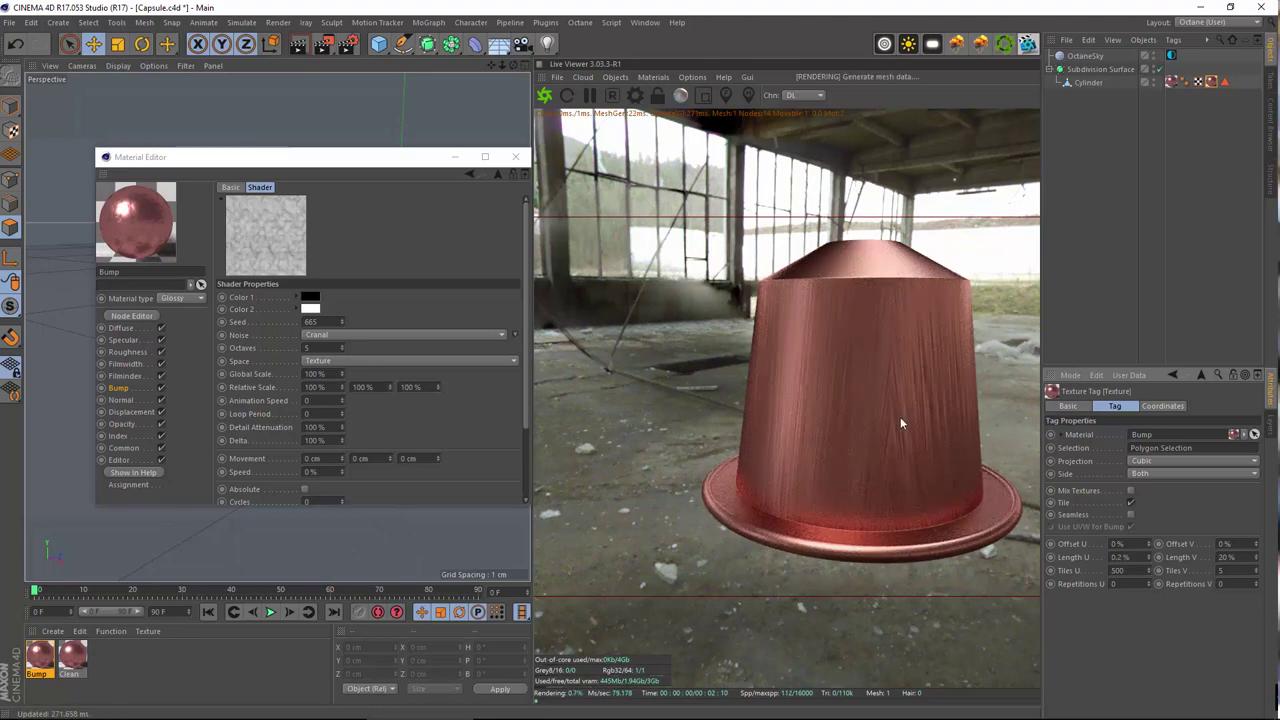
- Try Spherical projection on the Bump texture tag with its H, P and B rotations set to 90°
click(1159, 461)
click(1142, 474)
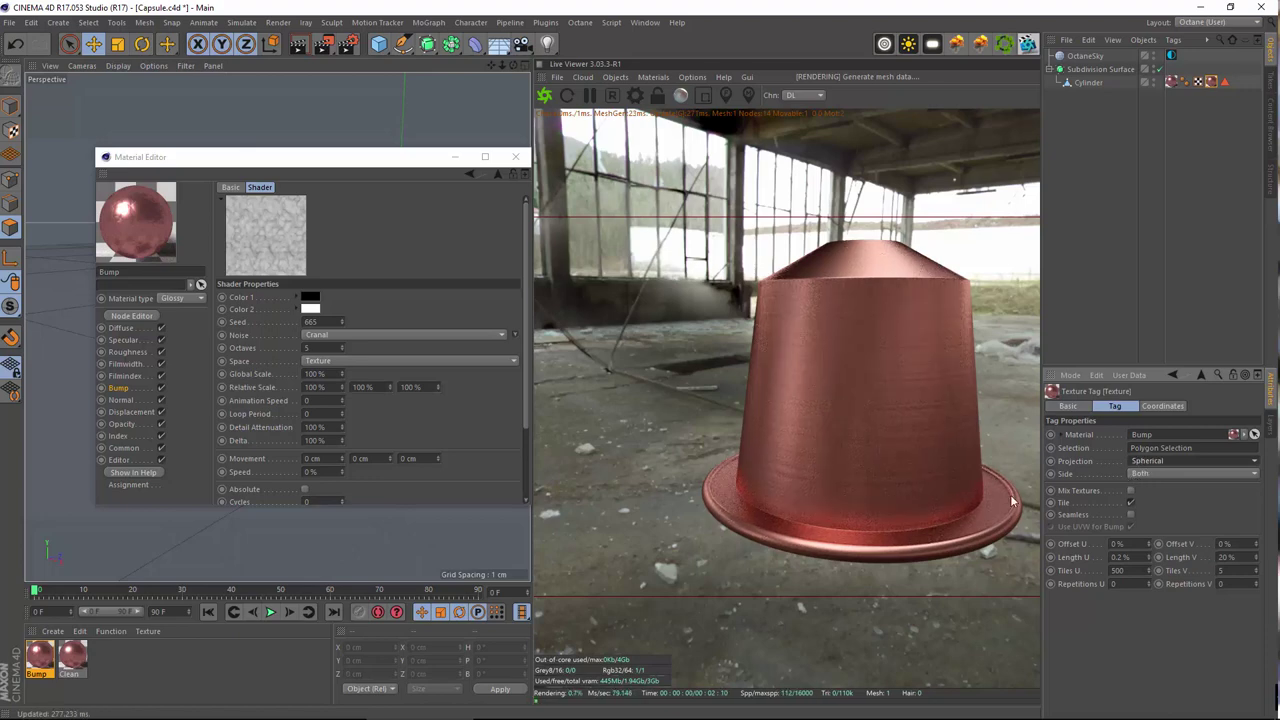
click(1162, 406)
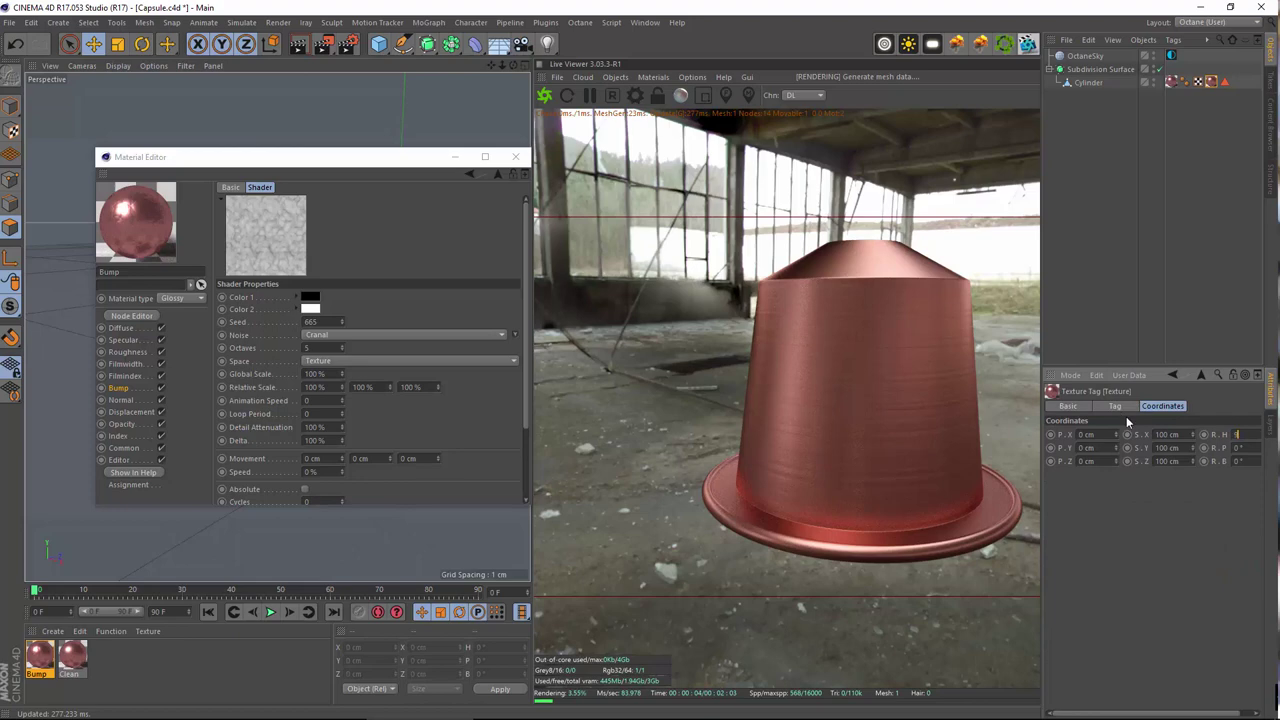
text(90)
key(Return)
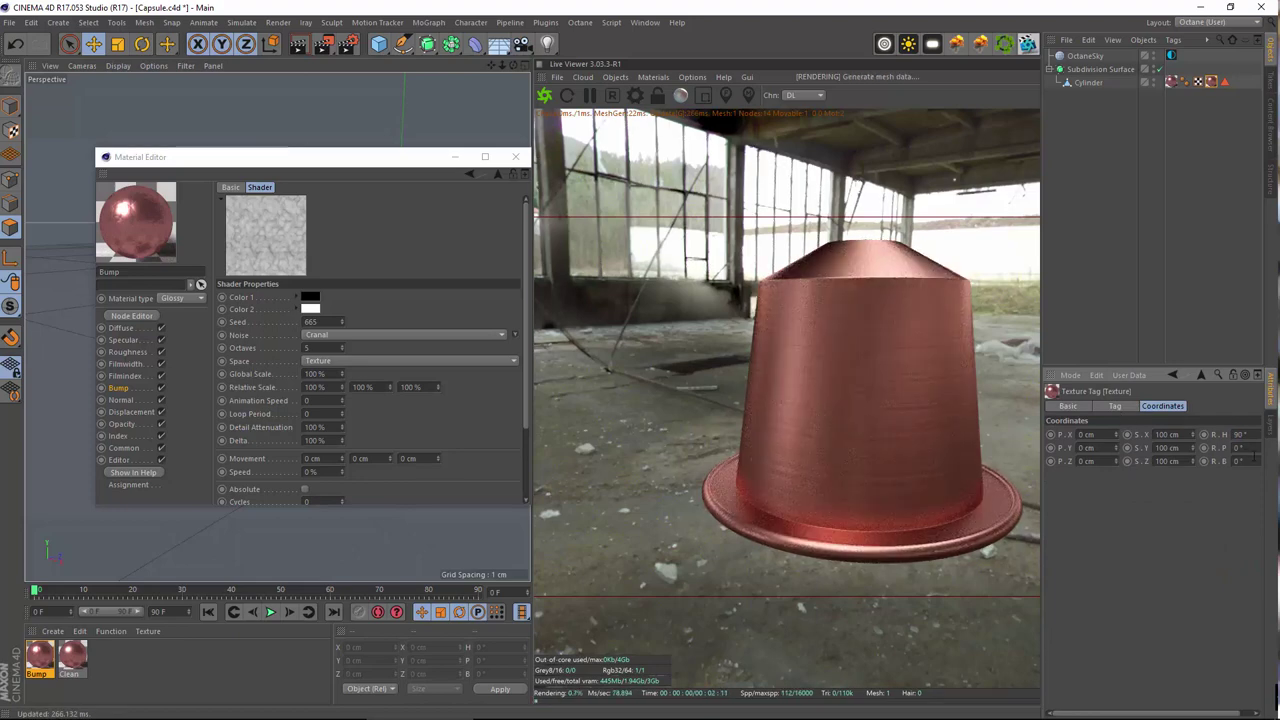
text(90)
key(Return)
text(90)
key(Return)
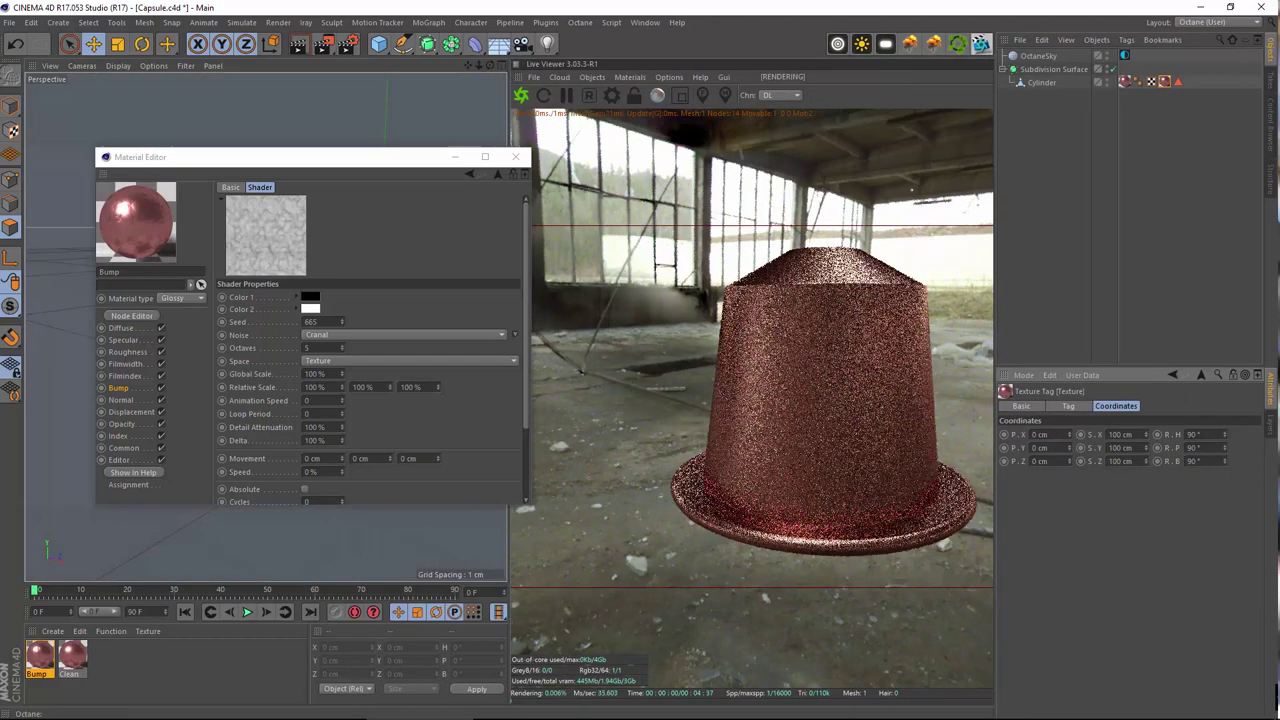
- Reset the Bump texture tag's H, P and B rotations to 0°
right_click(1225, 435)
right_click(1225, 448)
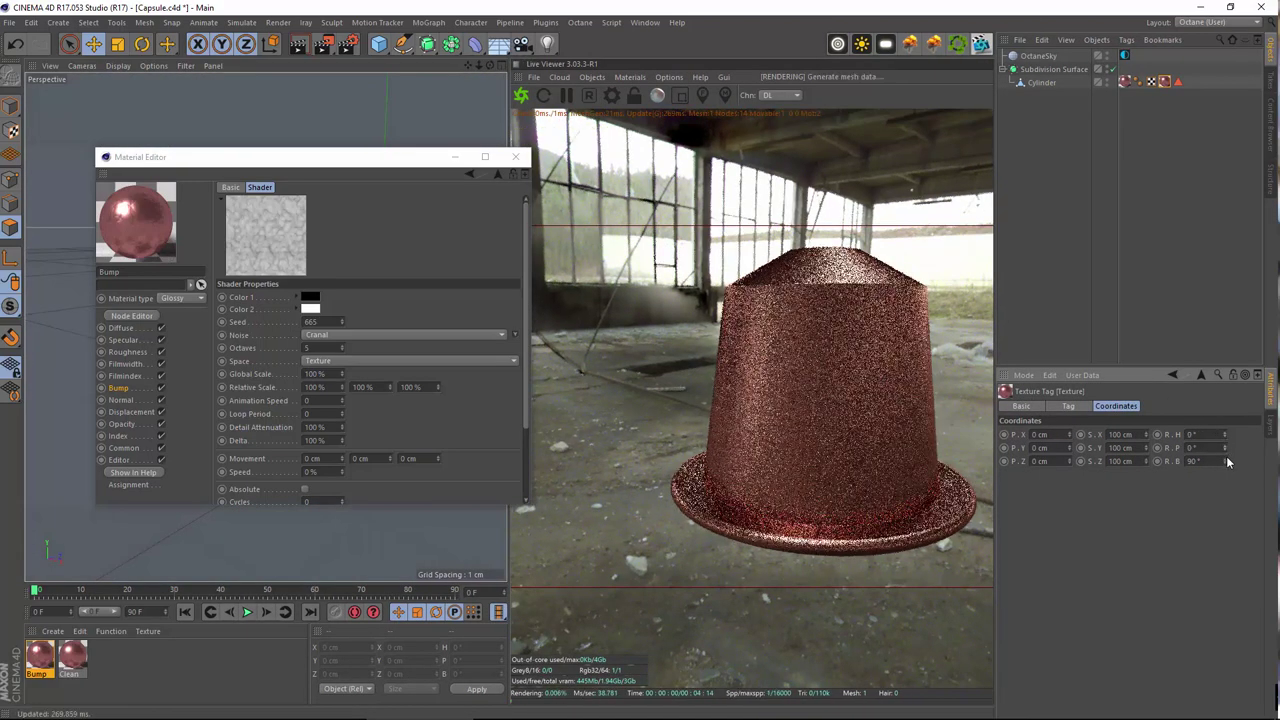
right_click(1225, 461)
- Set the Bump texture tag's projection to Cylindrical
click(1069, 406)
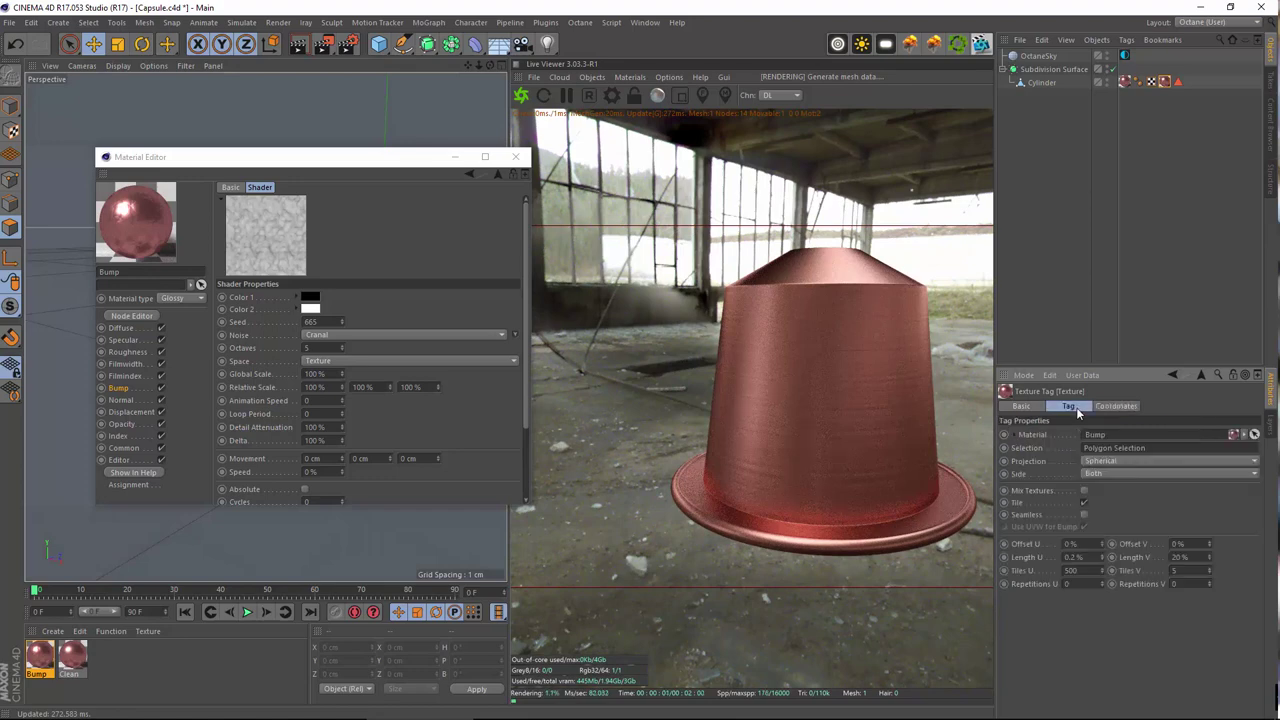
click(1113, 462)
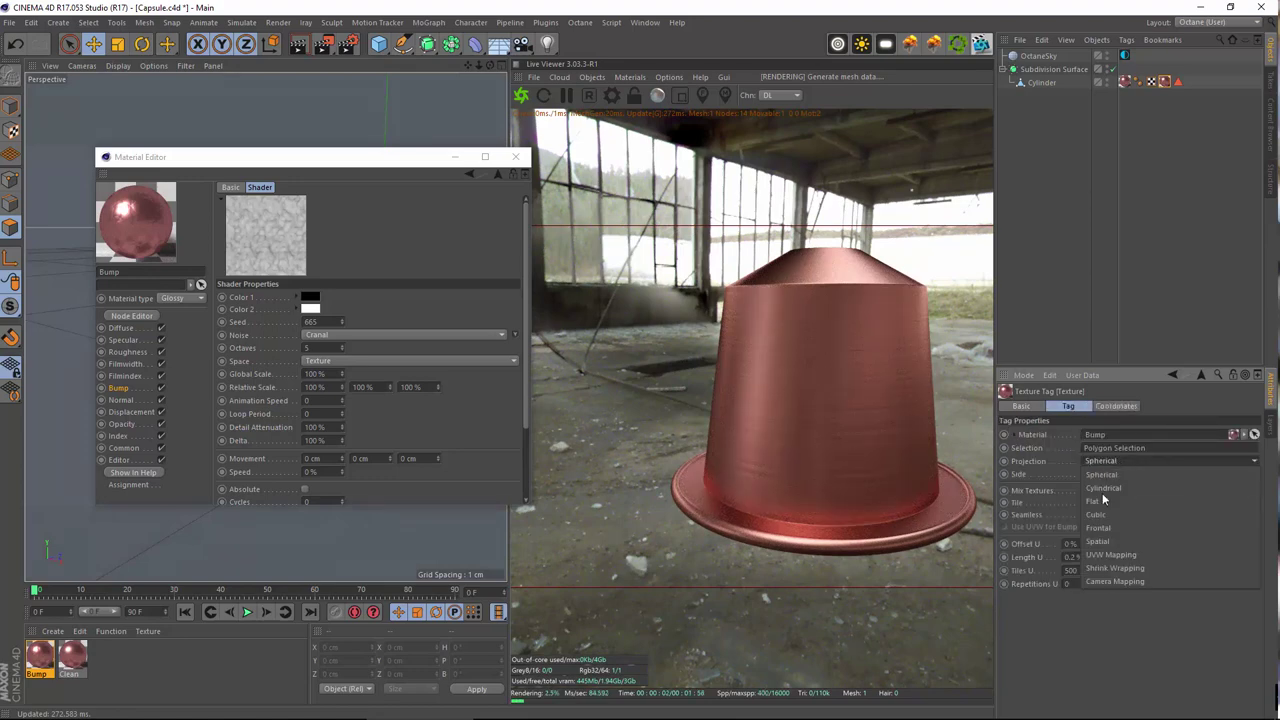
click(1101, 491)
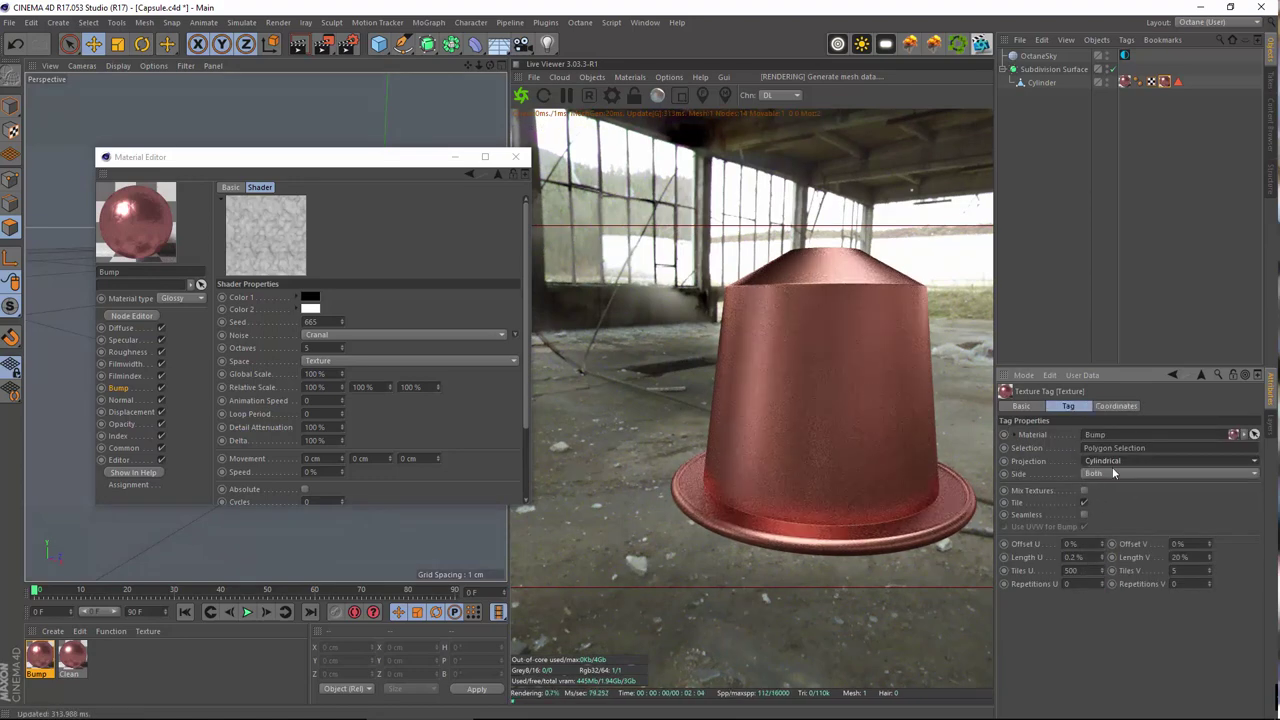
- Try the Flat, Cubic, Frontal and Spatial projections one after another on the Bump texture tag
click(1131, 464)
click(1111, 504)
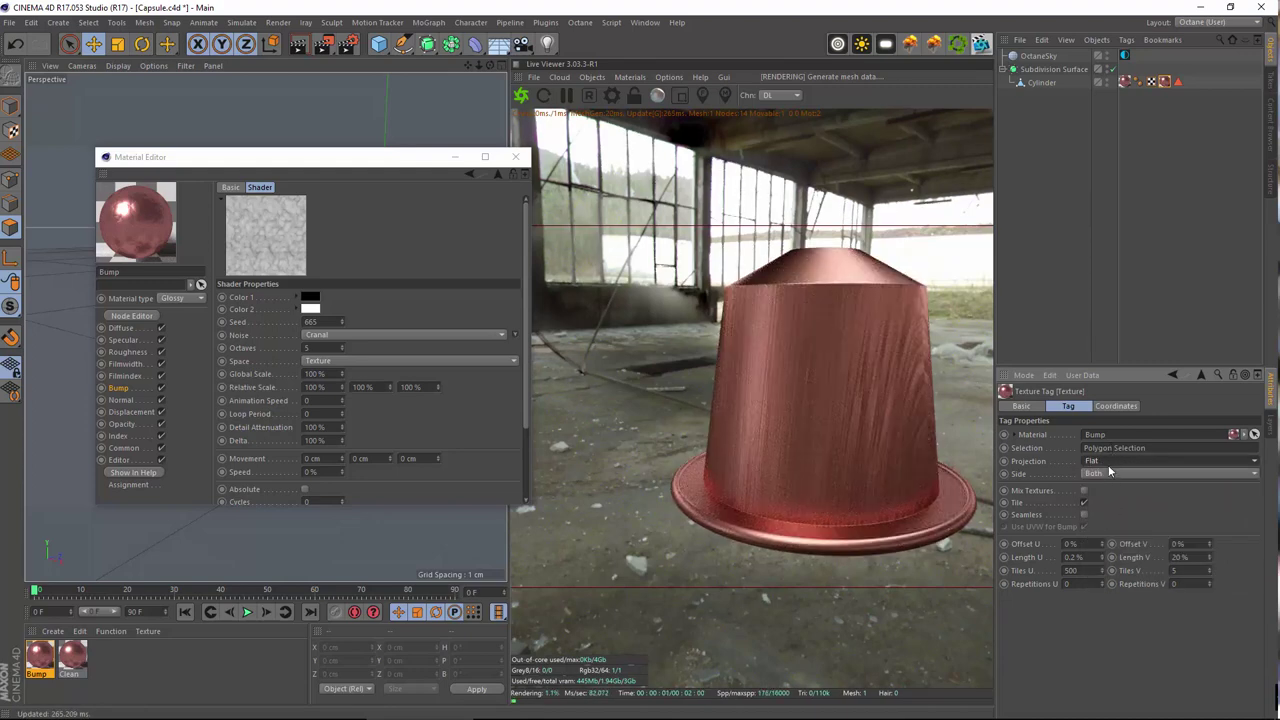
click(1110, 464)
click(1100, 514)
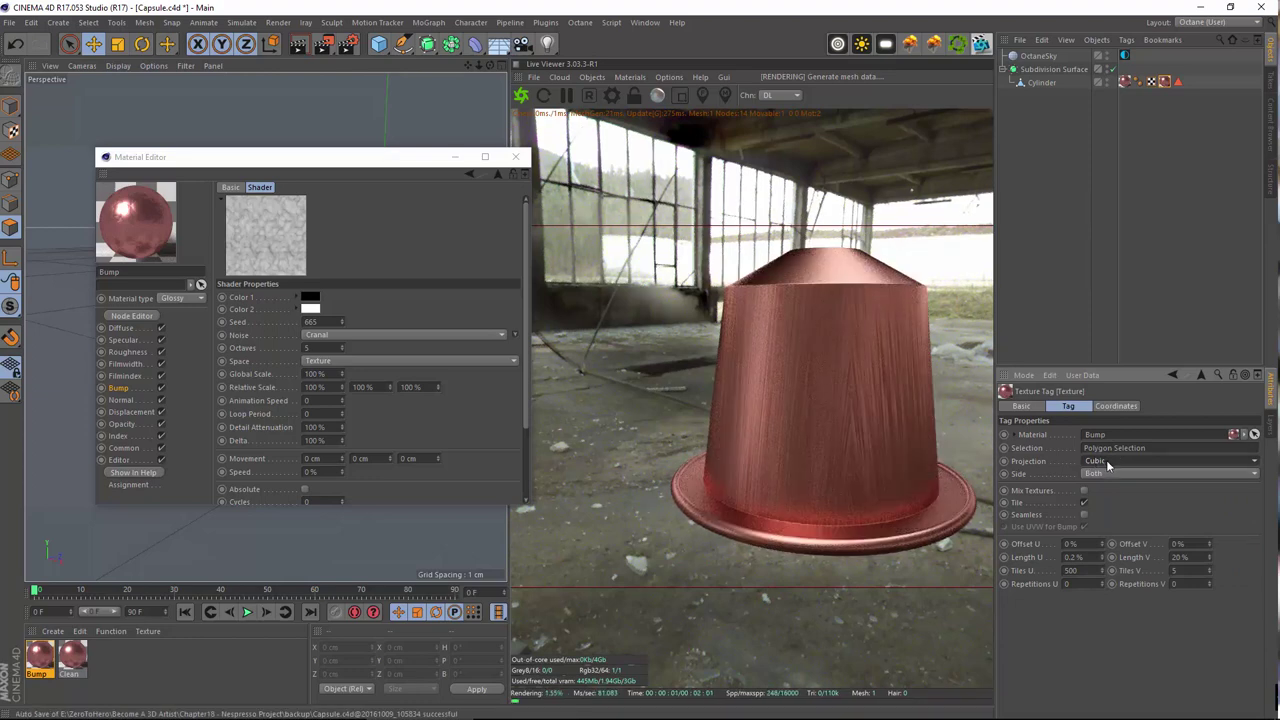
click(1107, 463)
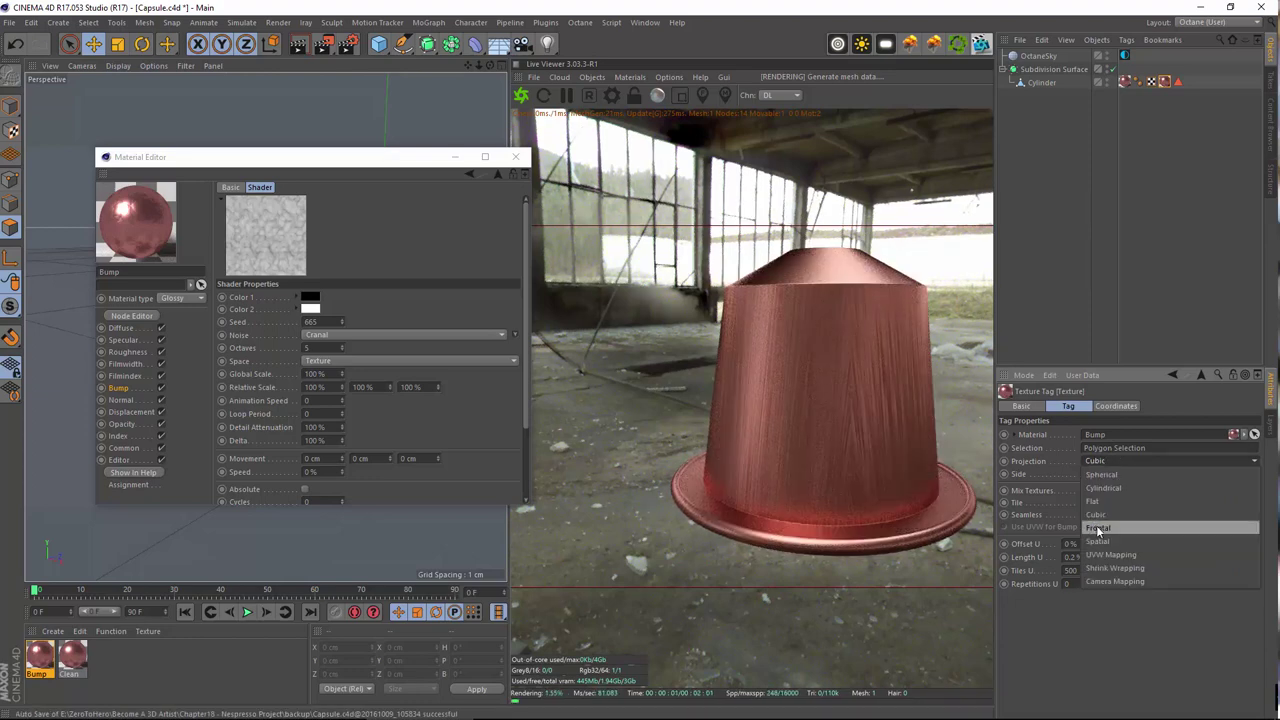
click(1099, 530)
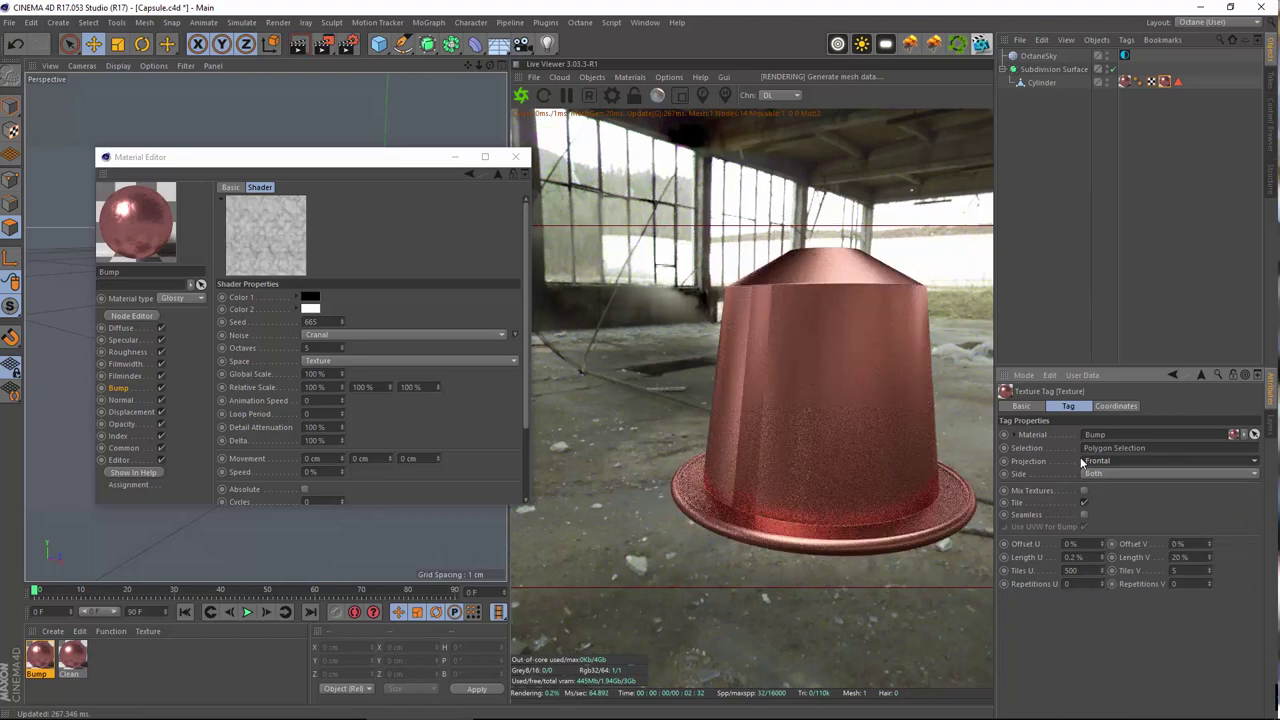
click(1113, 466)
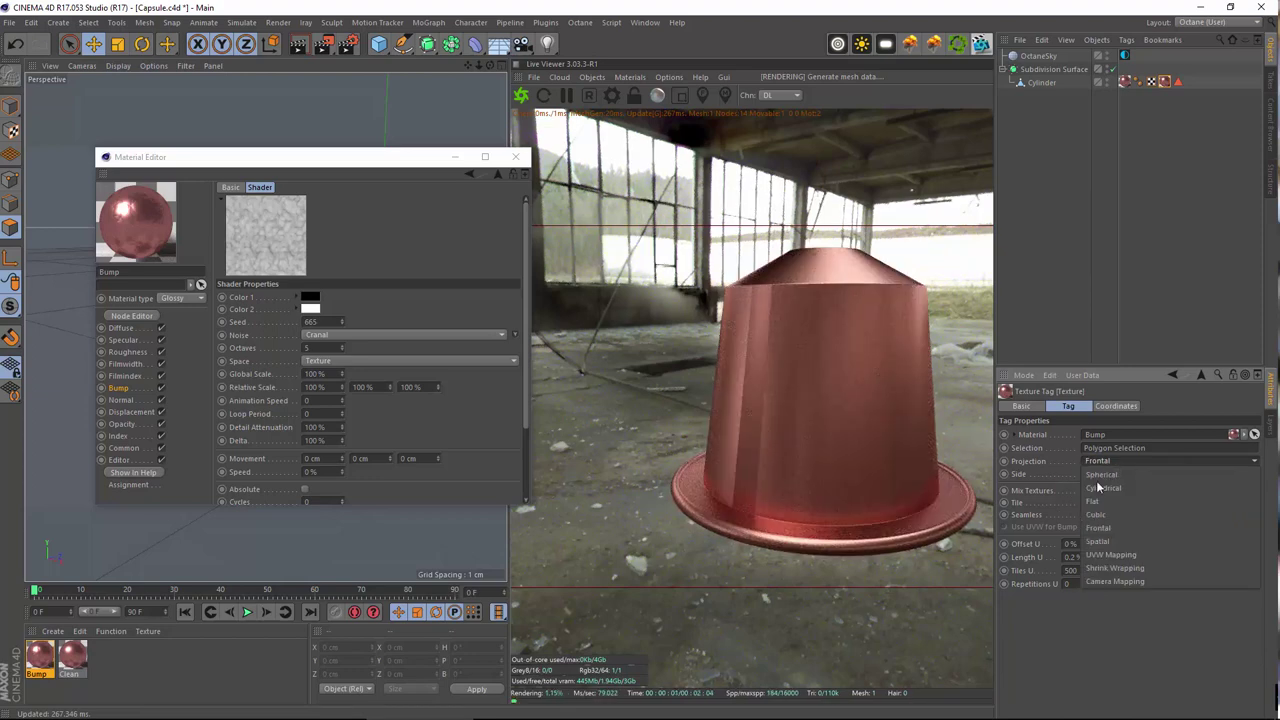
click(1104, 542)
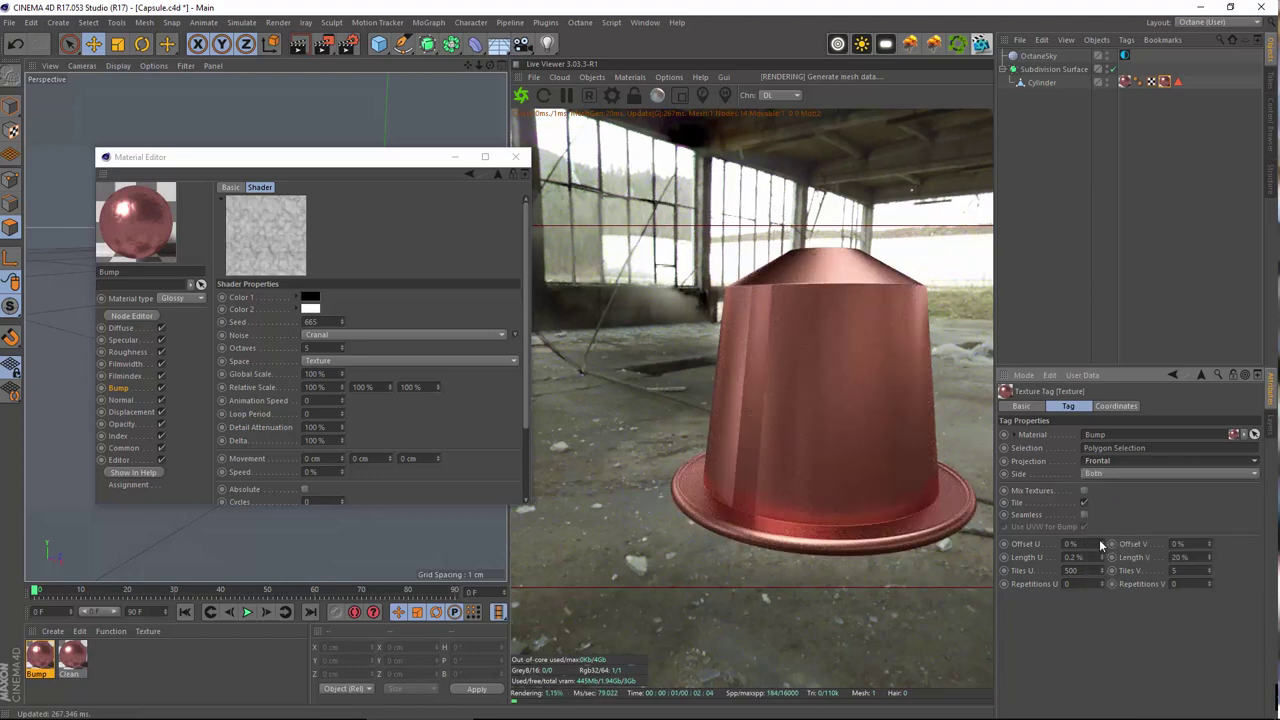
- Try the Front side option on the Bump texture tag and return it to Both
click(1112, 472)
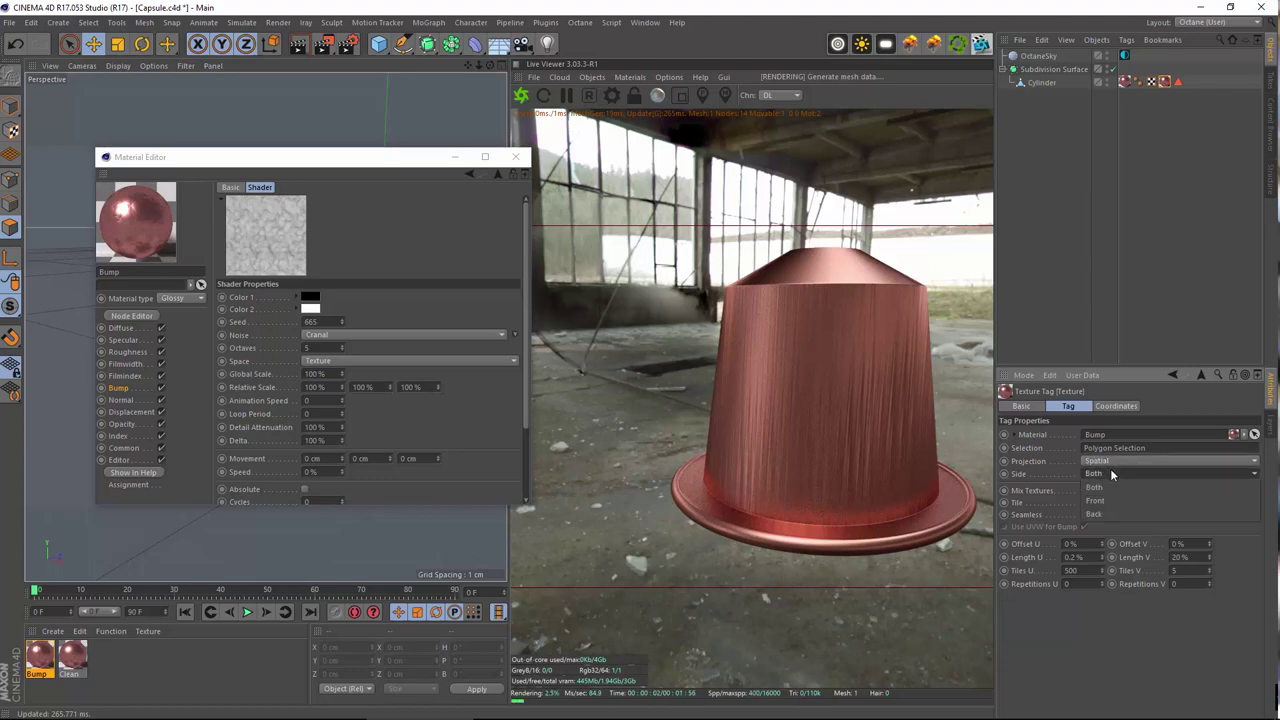
click(1104, 502)
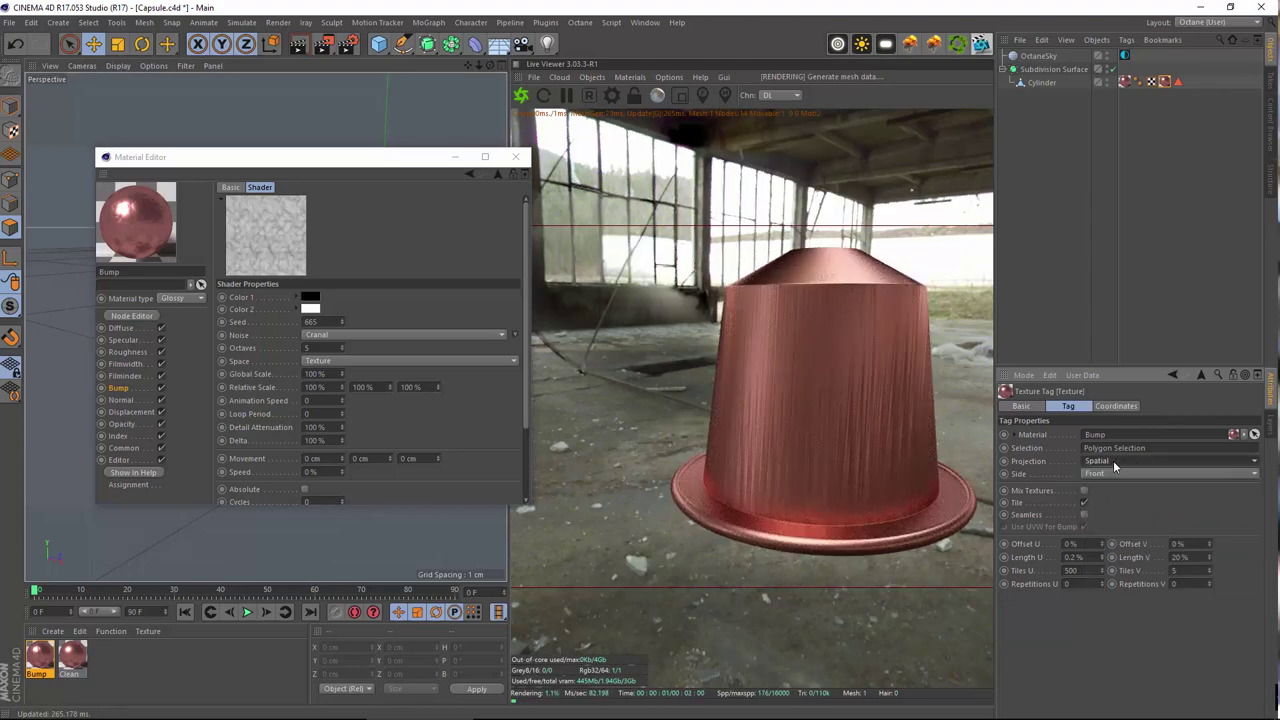
click(1112, 474)
click(1098, 488)
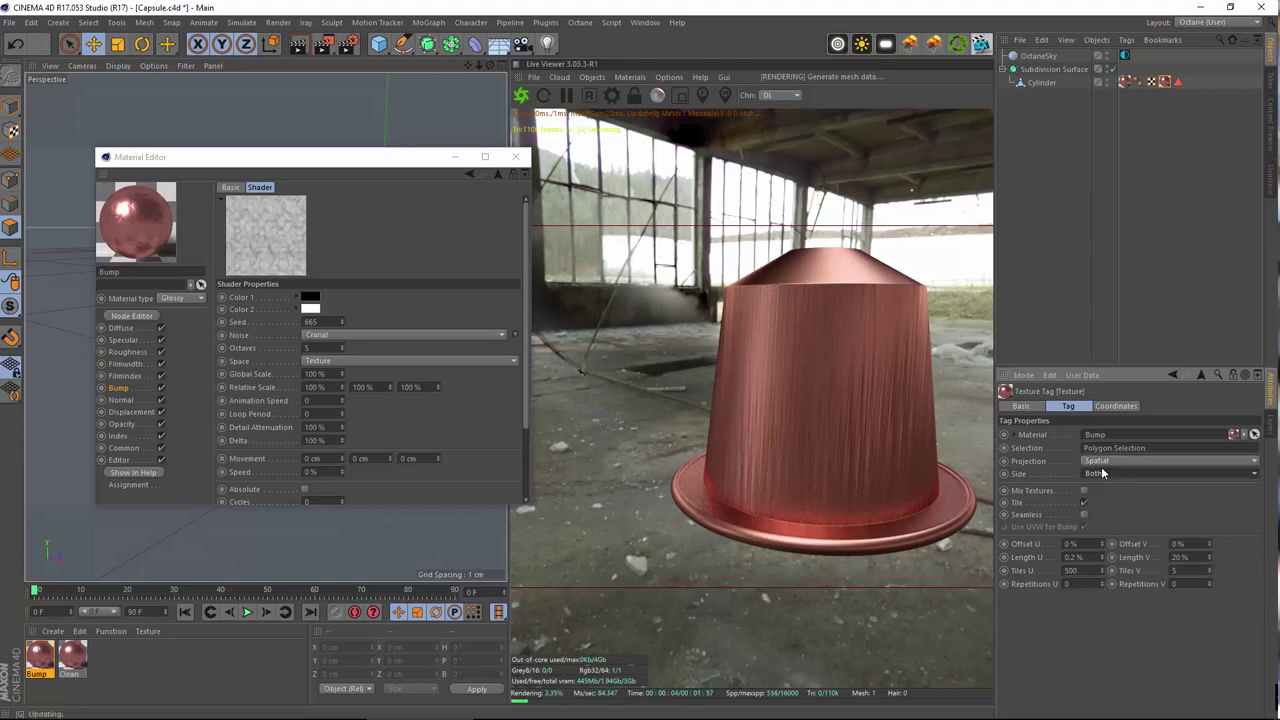
- Set the Bump texture tag's projection to UVW Mapping
click(1113, 550)
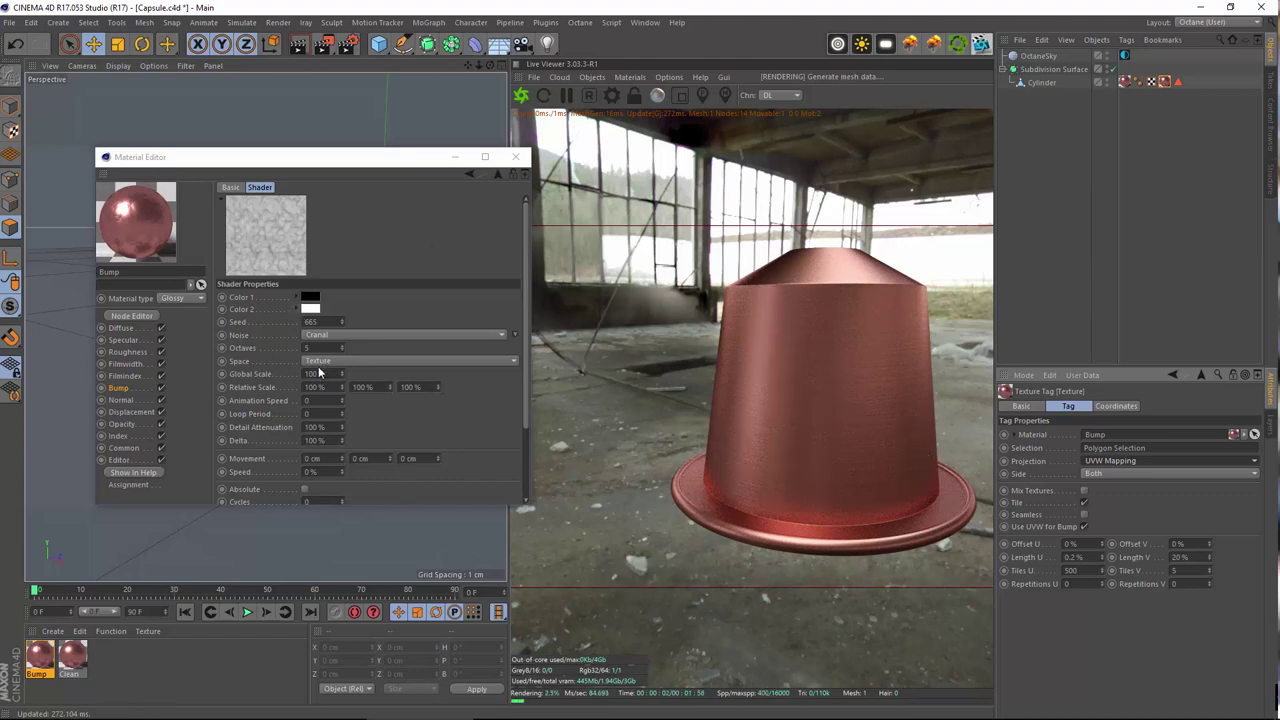
scroll(366, 428, down, 5)
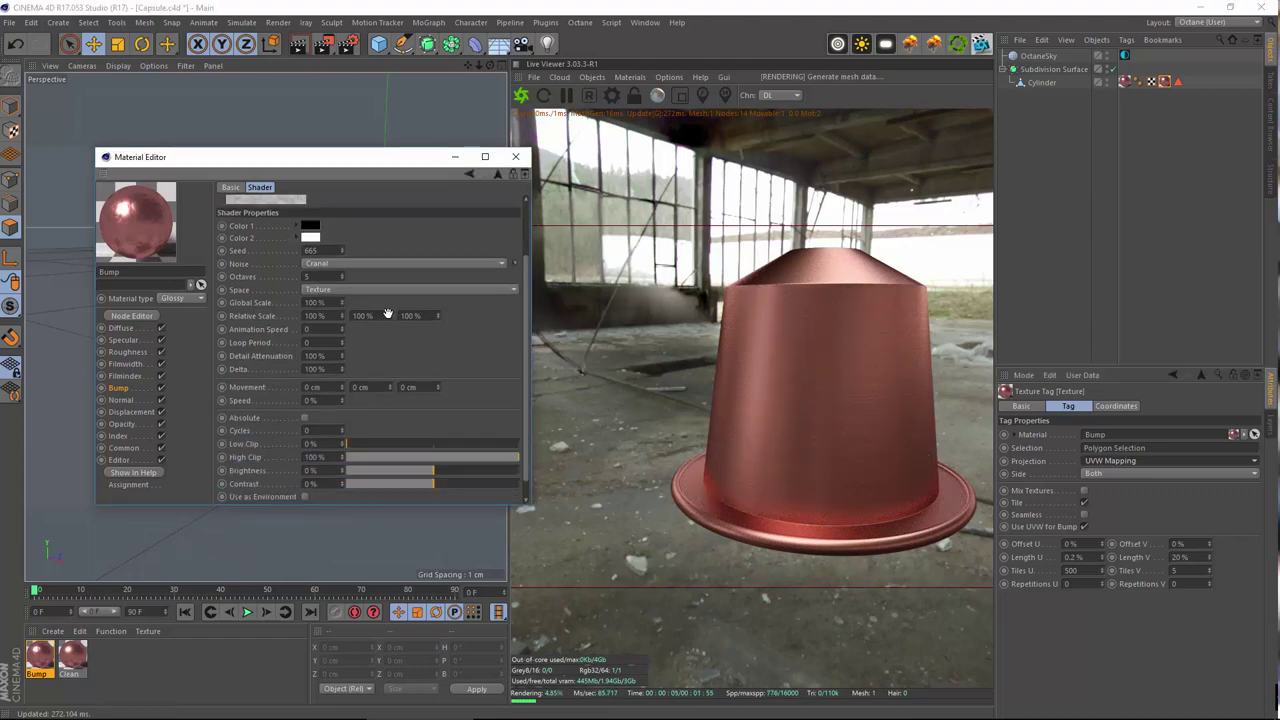
scroll(343, 489, up, 5)
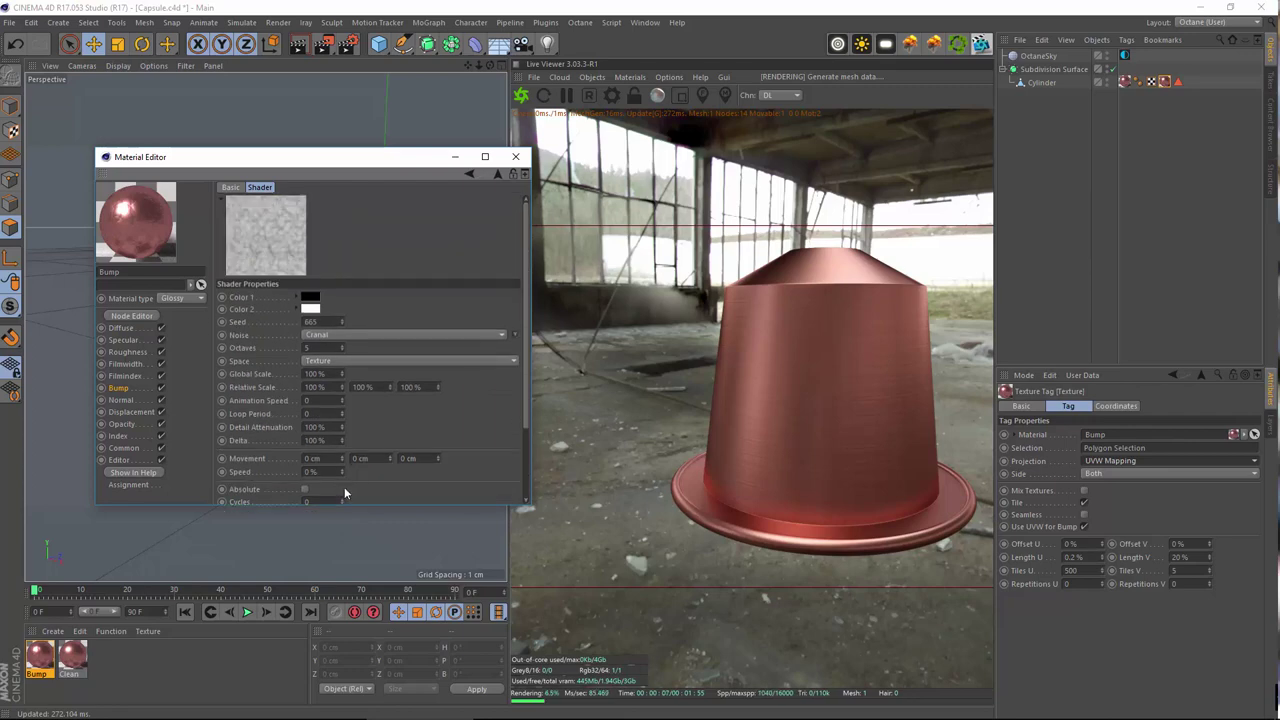
- Clear the noise from the Bump material's bump channel and load an Octane ImageTexture shader in its place
click(118, 389)
click(264, 267)
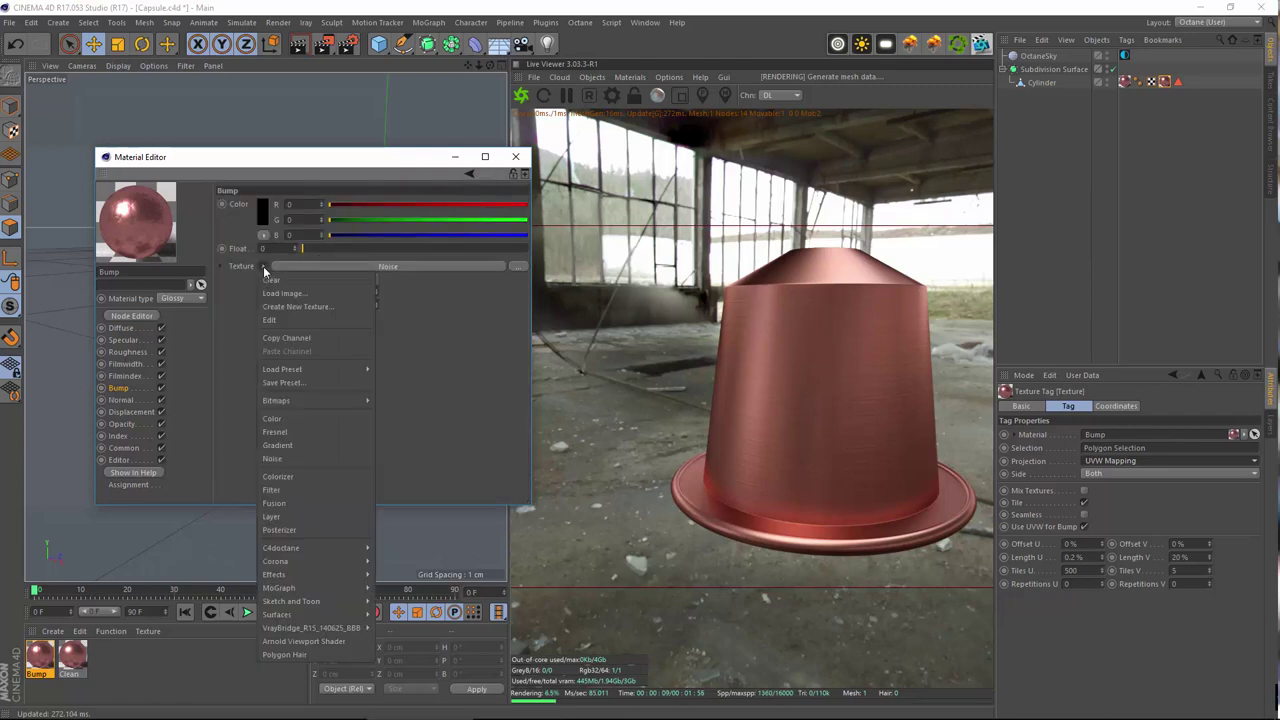
click(268, 281)
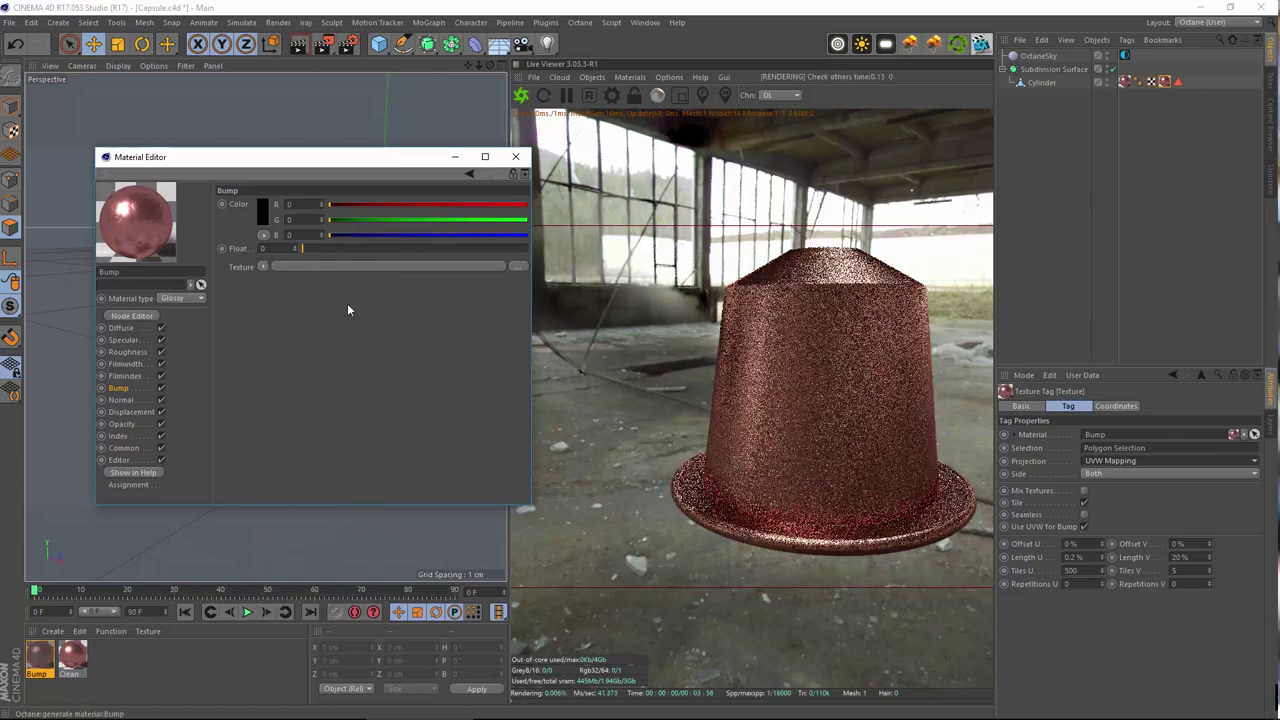
click(264, 267)
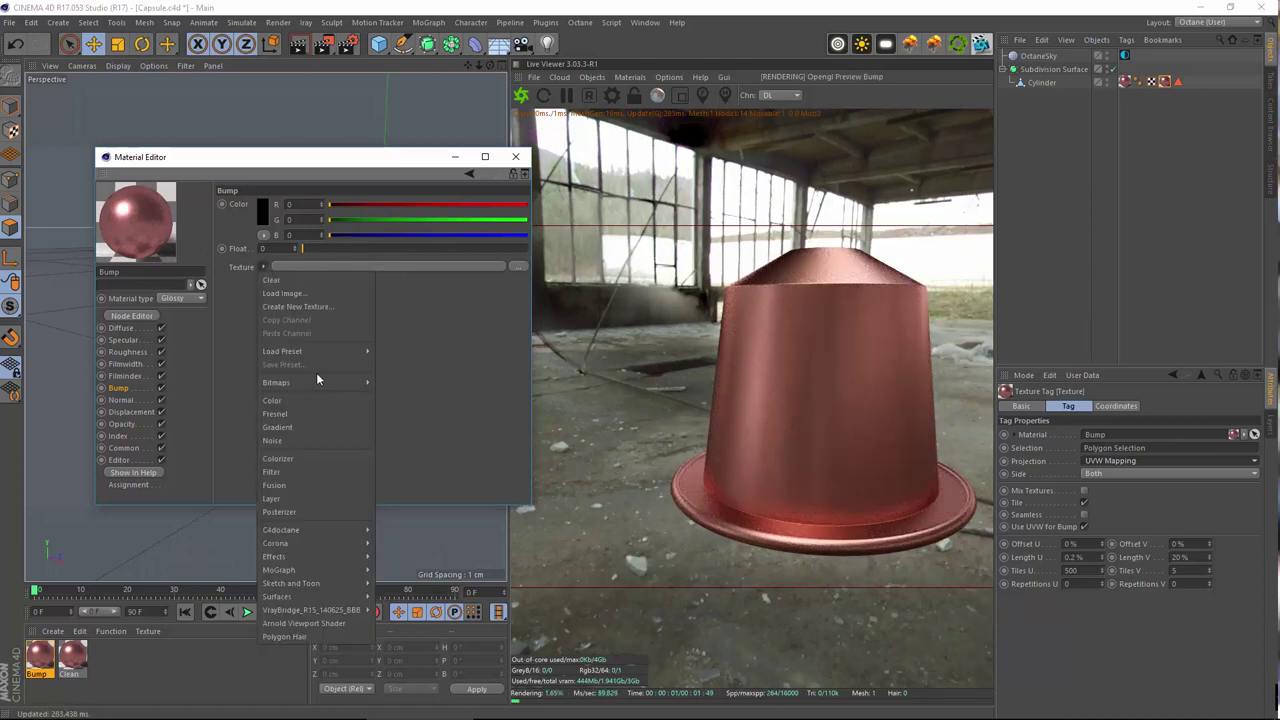
mouse_move(319, 378)
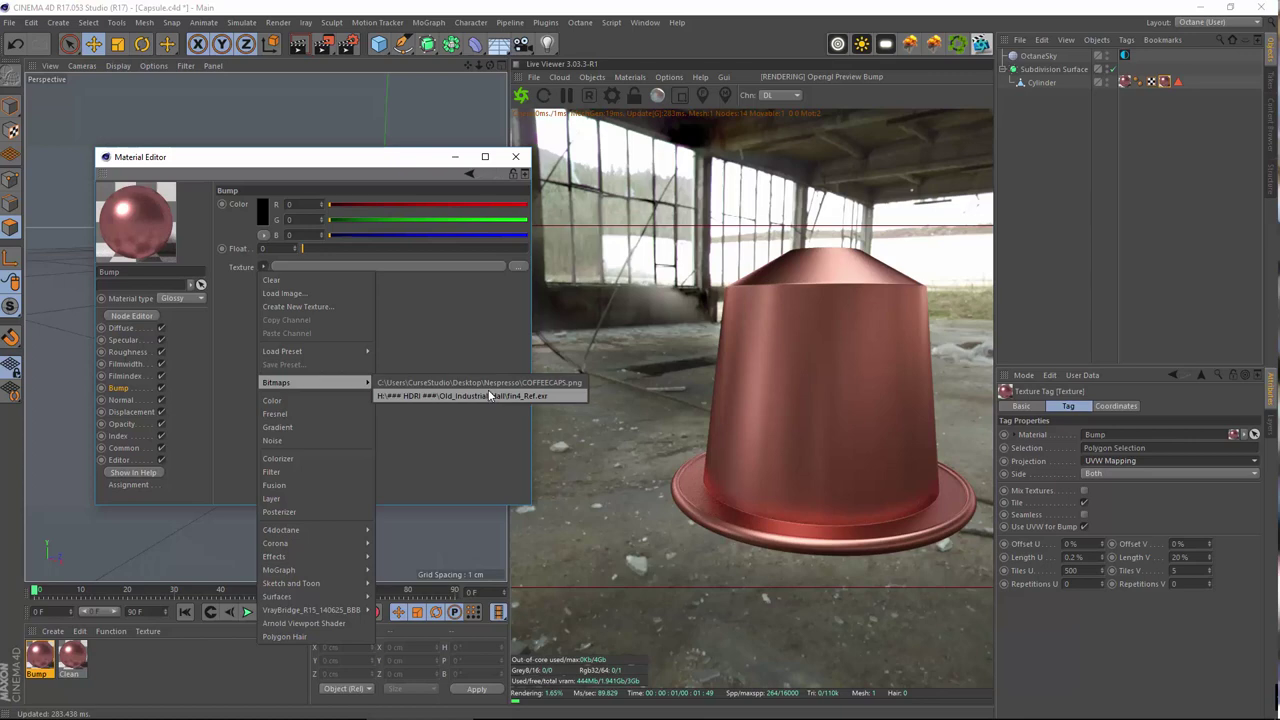
mouse_move(310, 529)
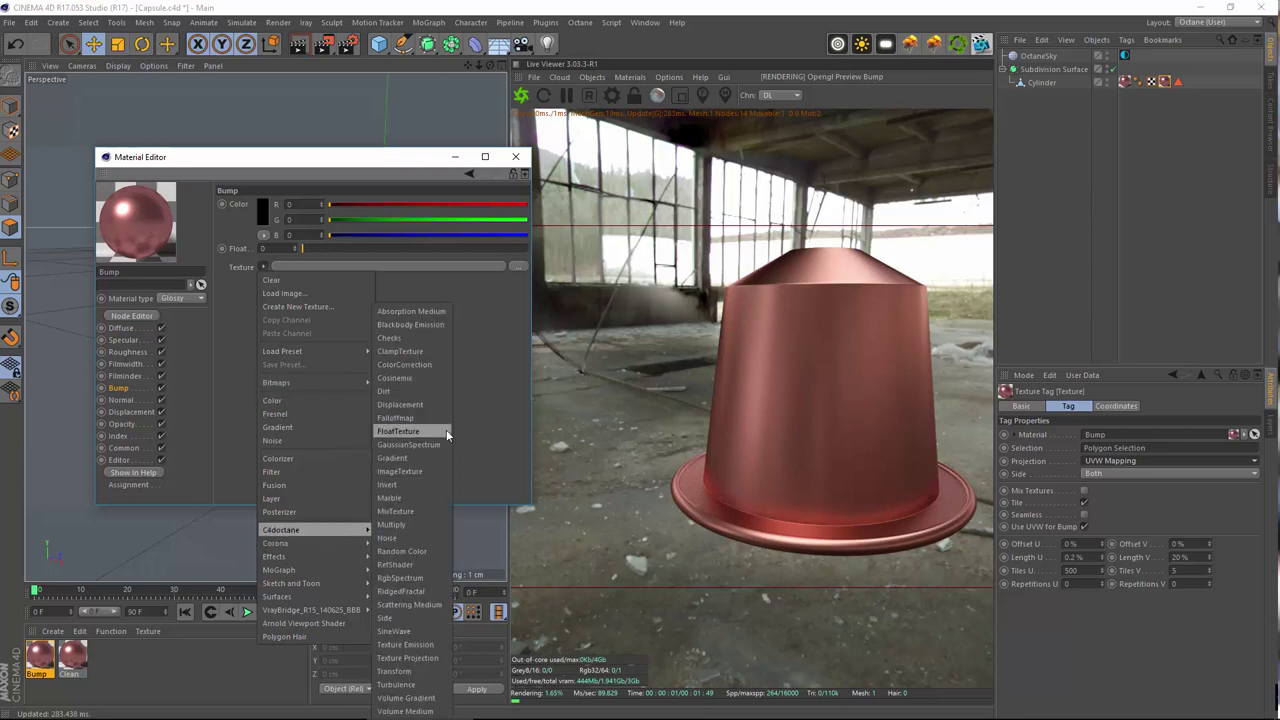
click(409, 476)
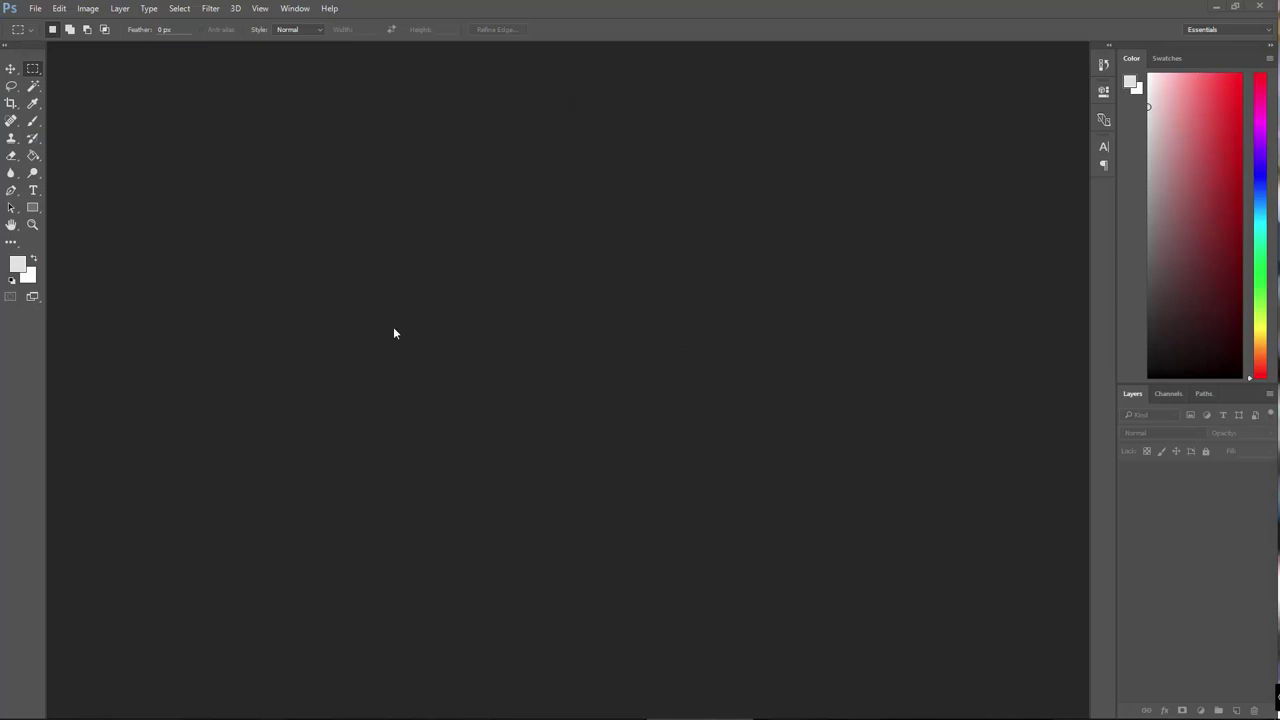
click(289, 11)
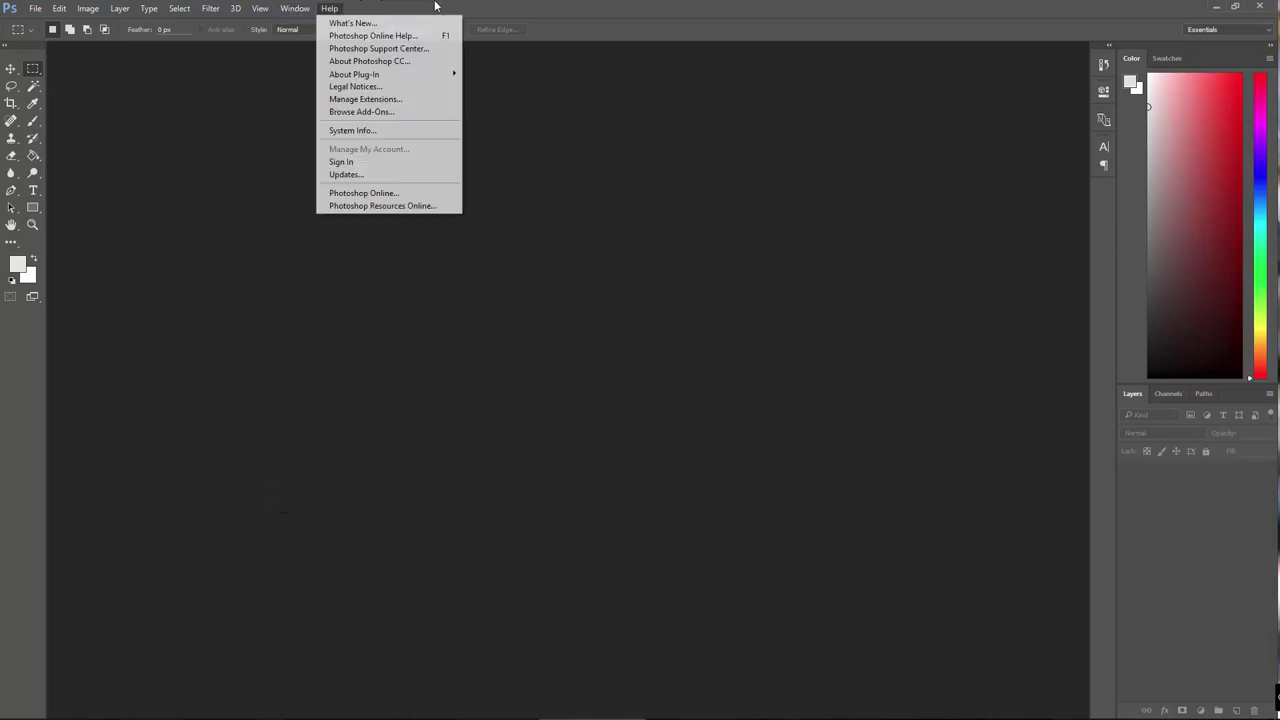
click(435, 4)
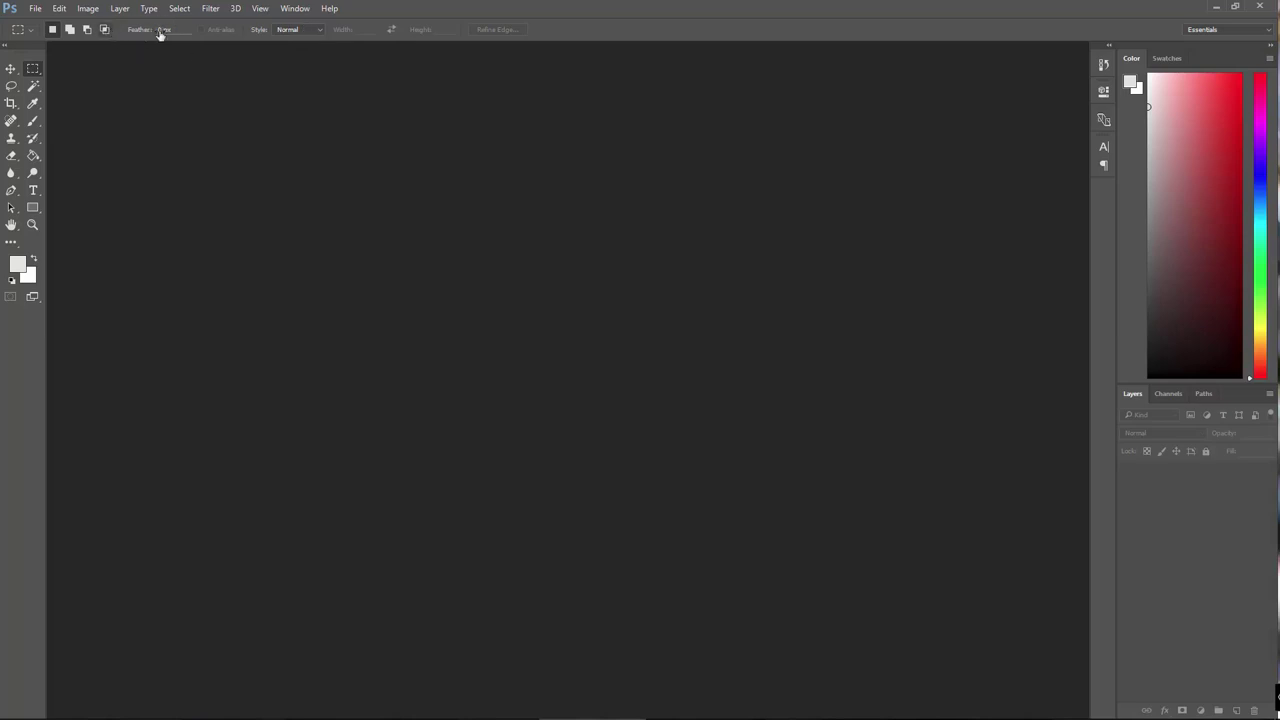
mouse_move(688, 714)
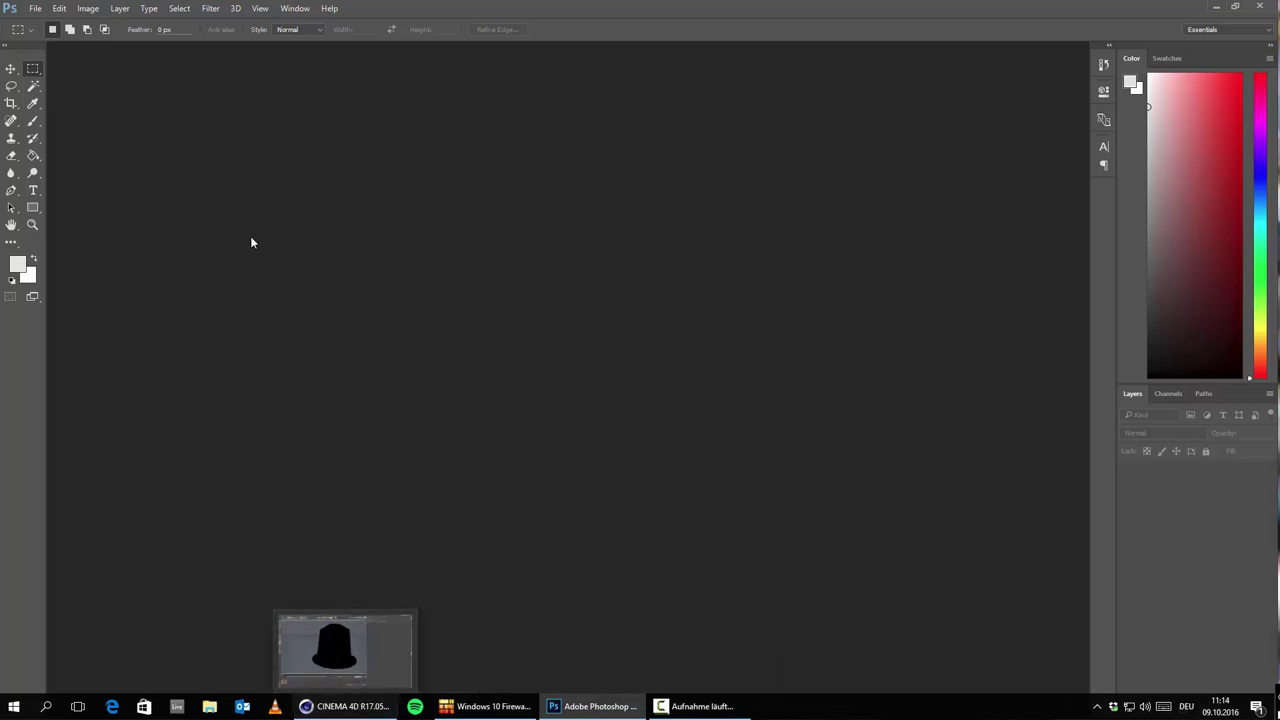
click(284, 10)
click(492, 5)
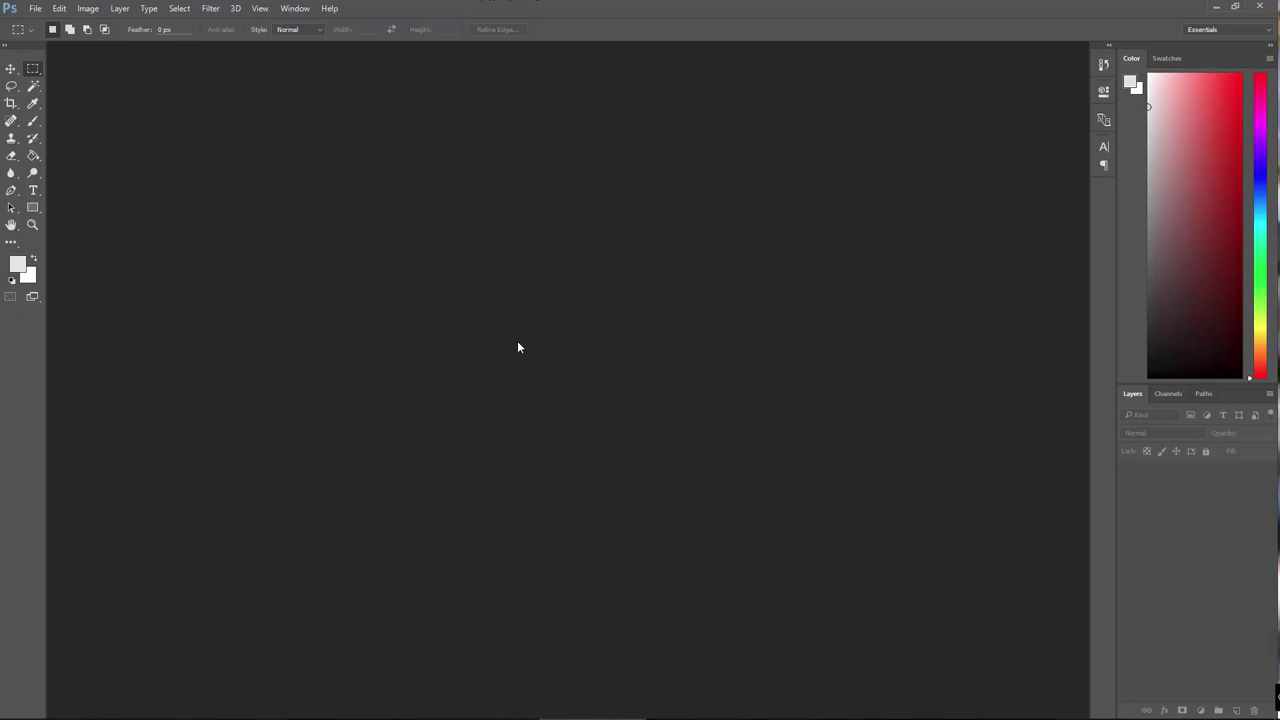
- Create a new document 2048 pixels wide and 2048 pixels high
click(36, 8)
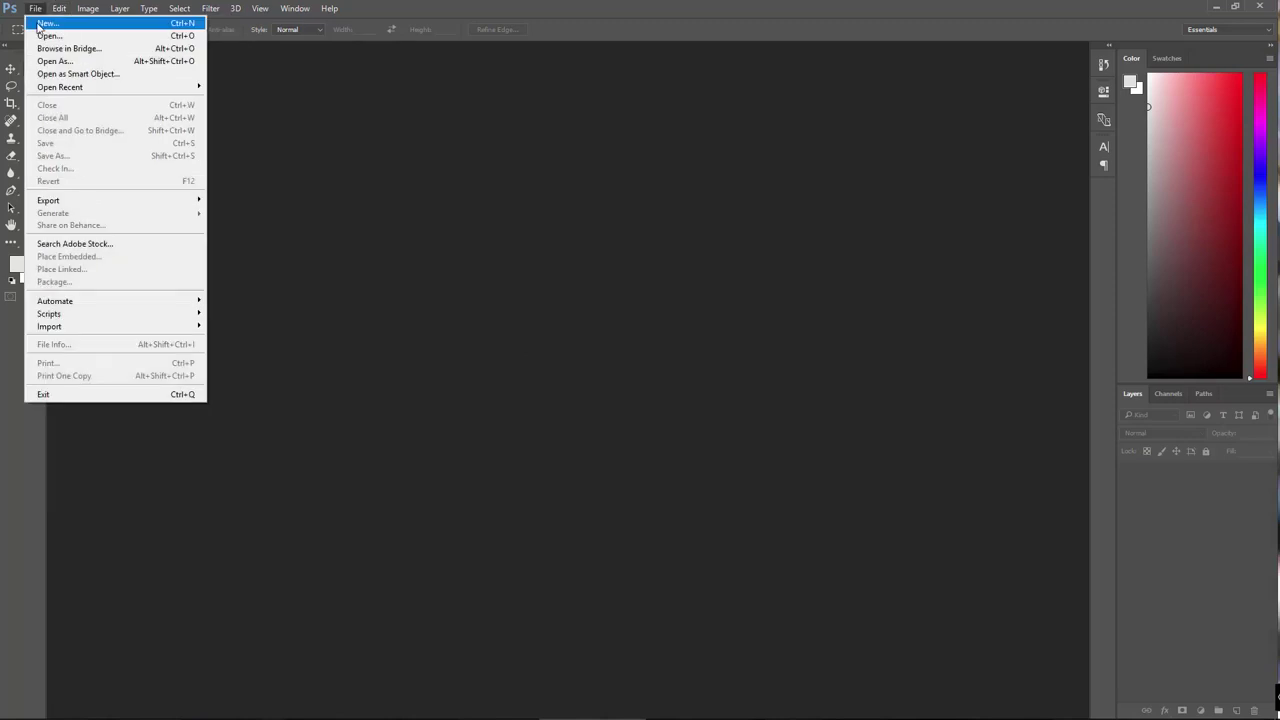
click(45, 22)
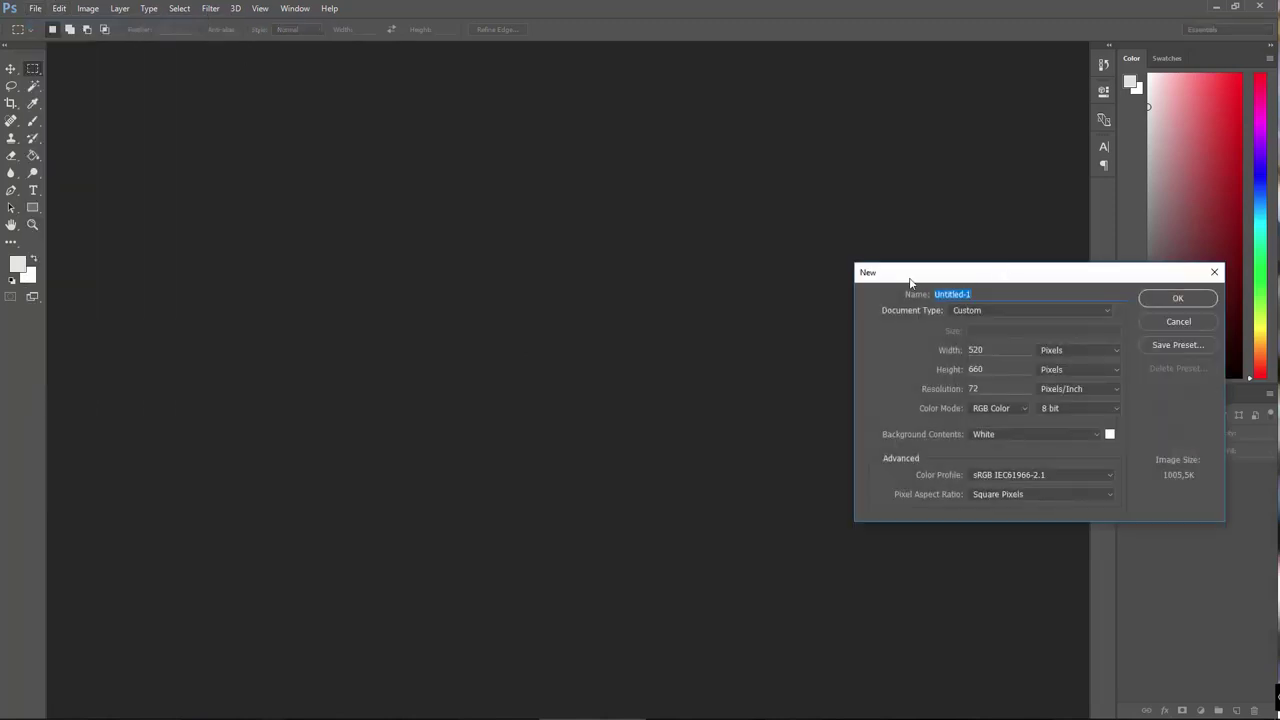
drag(484, 321, 363, 304)
text(2048)
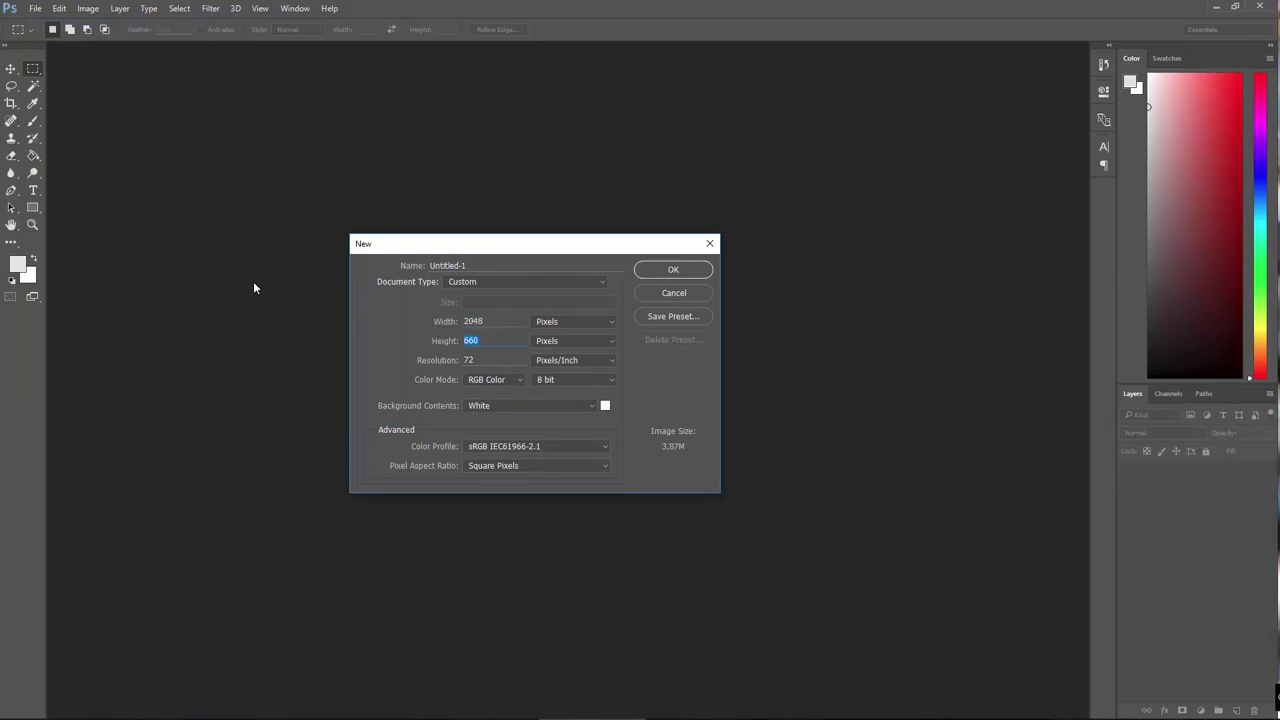
text(2048)
key(Return)
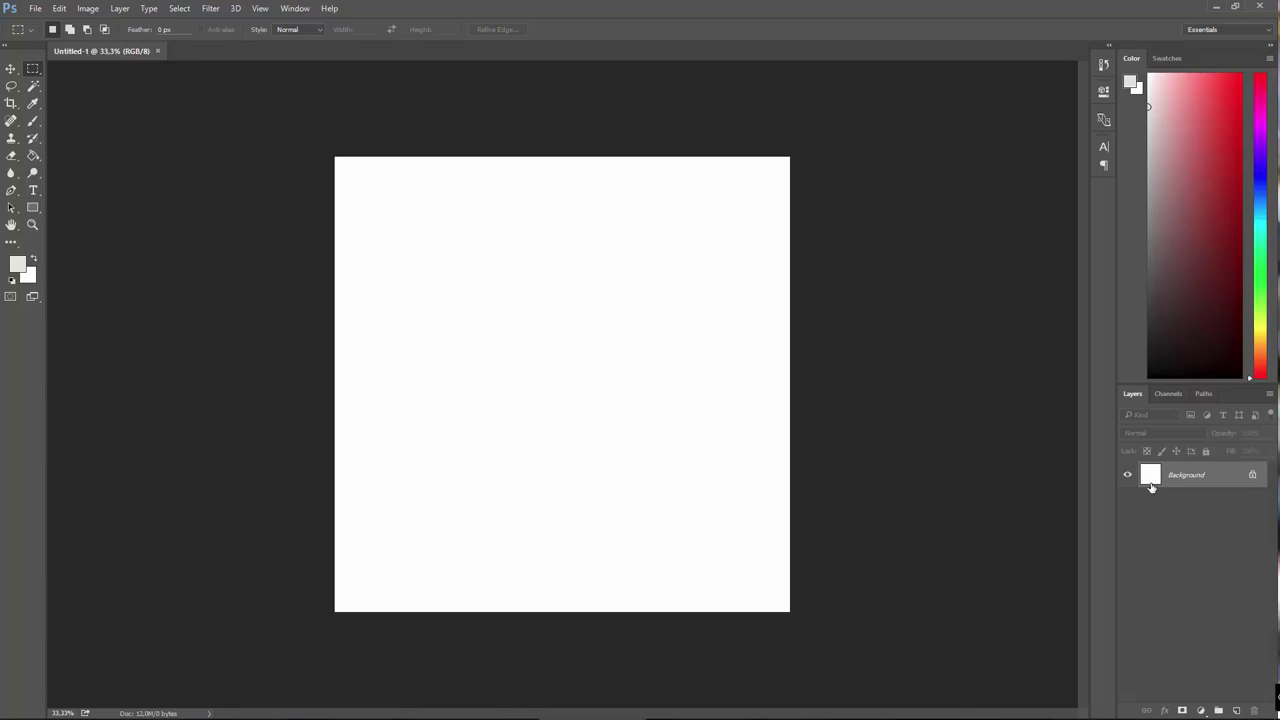
- Convert the locked Background into a regular layer and activate the Move tool
double_click(1151, 485)
click(753, 227)
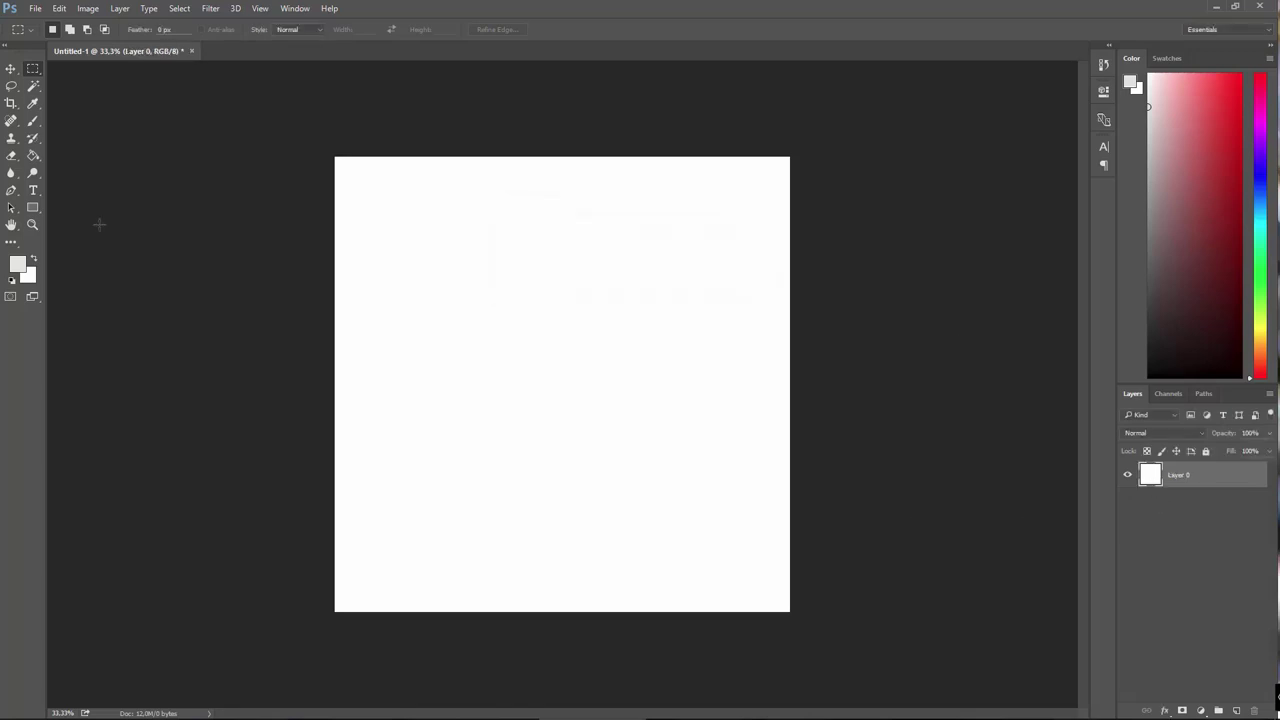
click(12, 70)
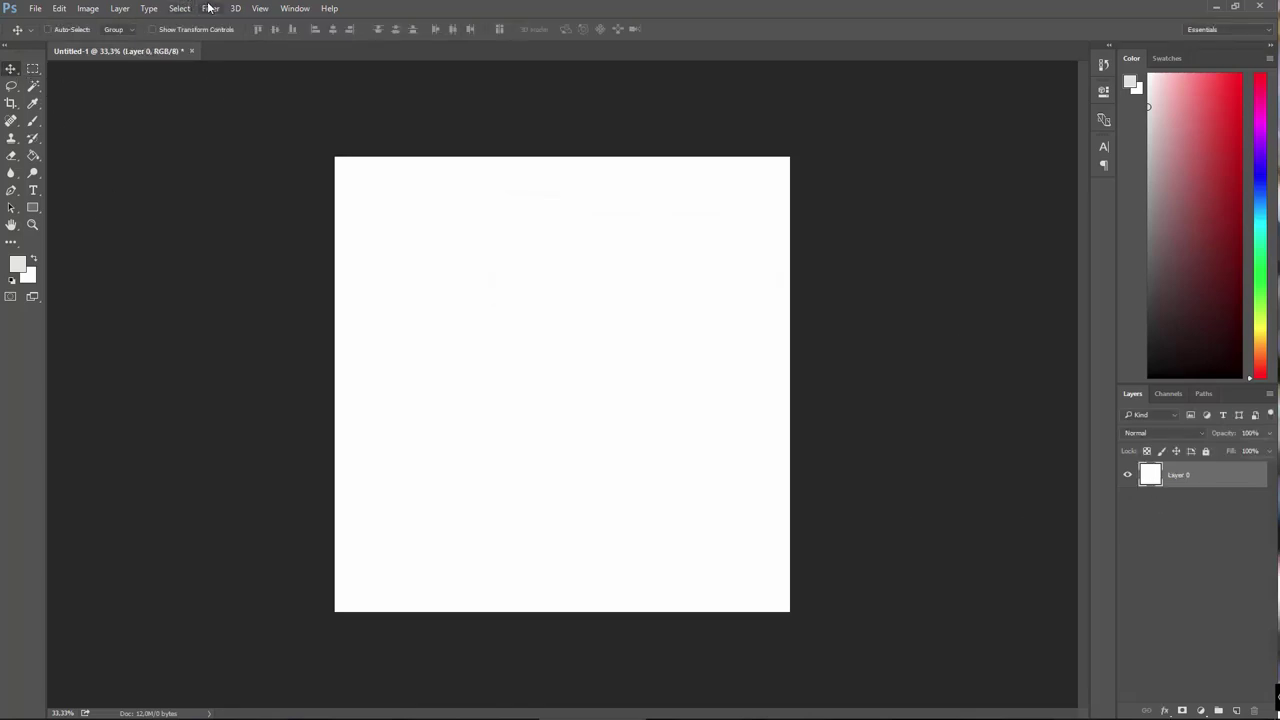
- Add strong monochromatic noise with Gaussian distribution to the white layer using the Add Noise filter
click(214, 8)
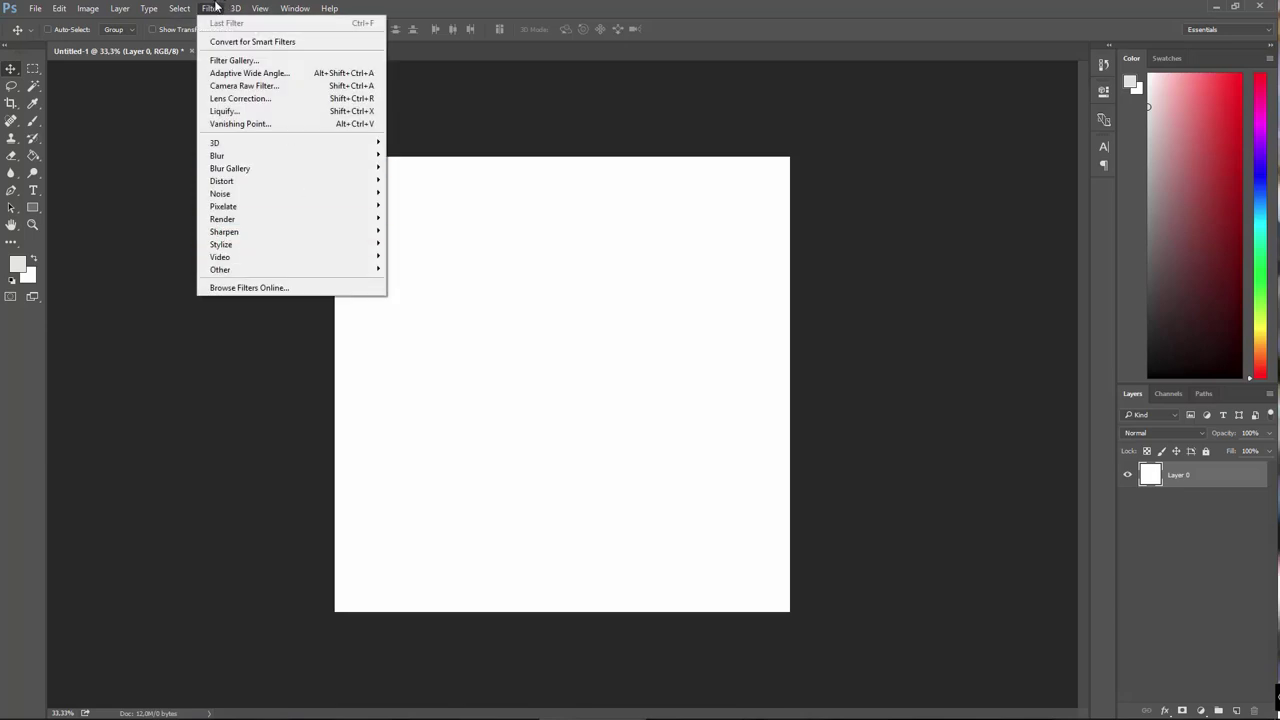
mouse_move(226, 199)
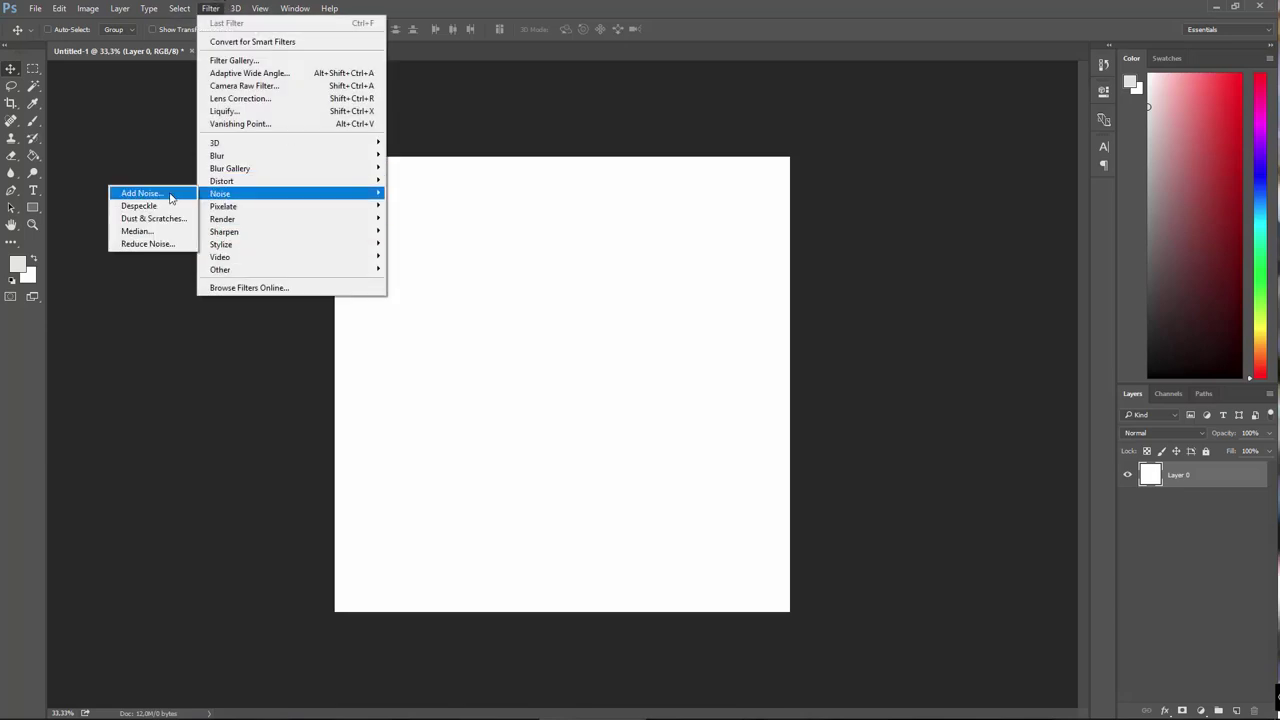
click(170, 193)
drag(555, 134, 657, 150)
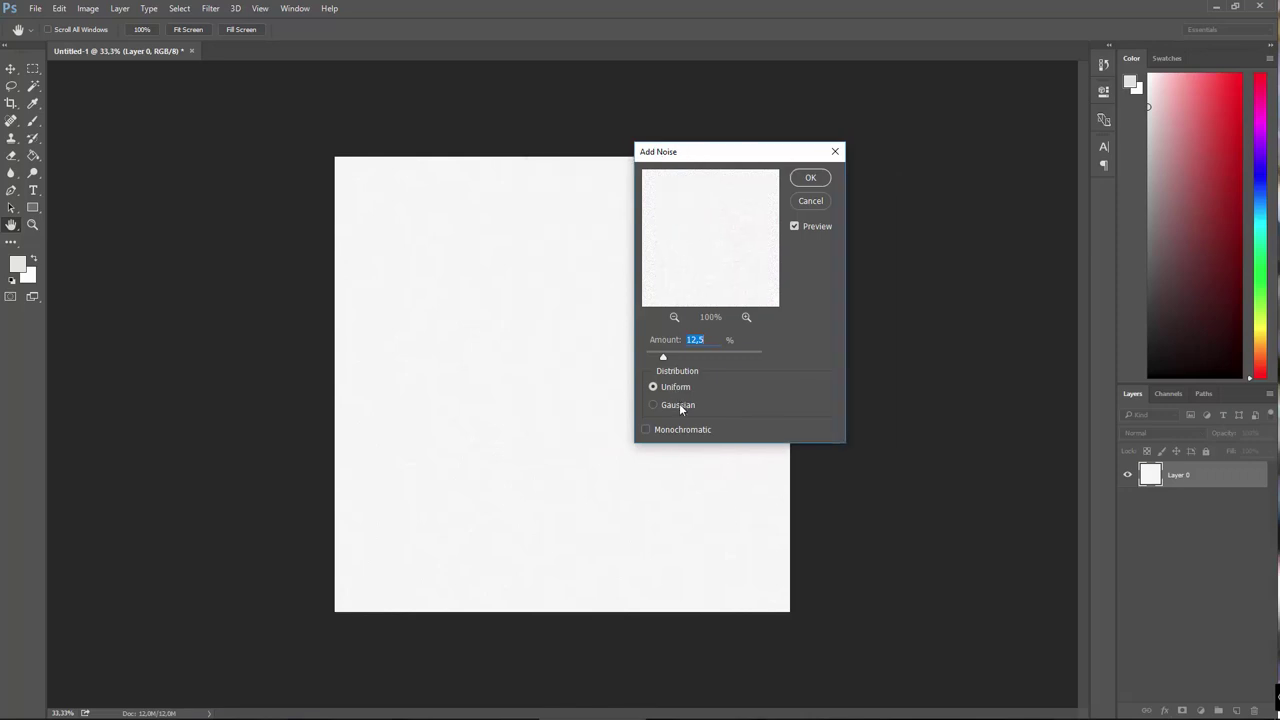
click(678, 403)
click(670, 432)
drag(700, 158, 797, 189)
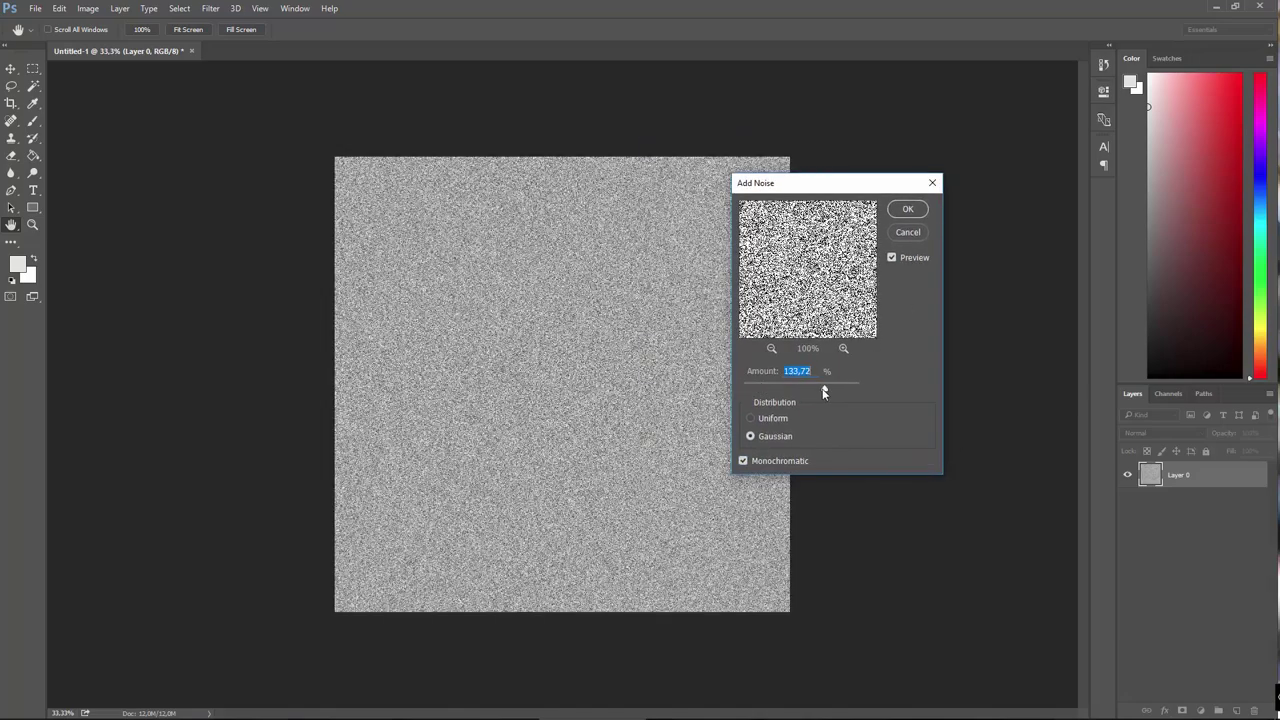
drag(825, 390, 801, 392)
click(906, 213)
- Examine the grain of the noise texture up close and in full view
key(ctrl+plus)
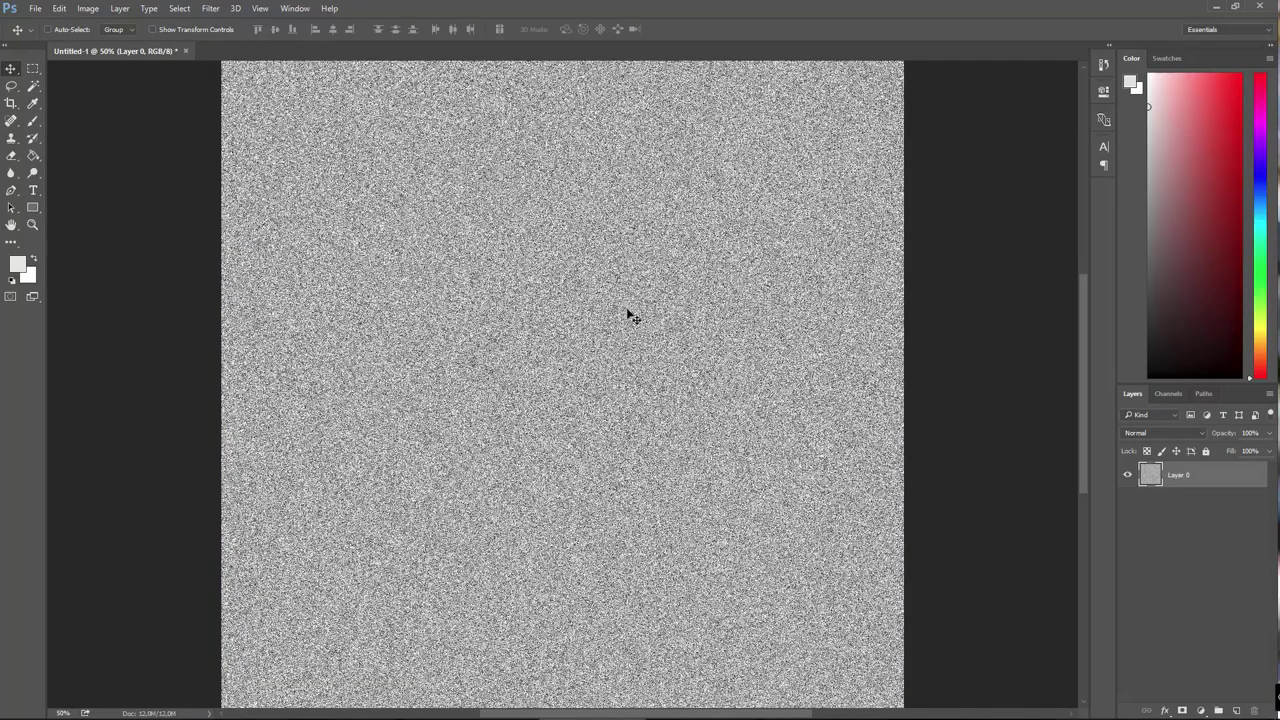
key(ctrl+plus)
key(ctrl+plus)
key(ctrl+plus)
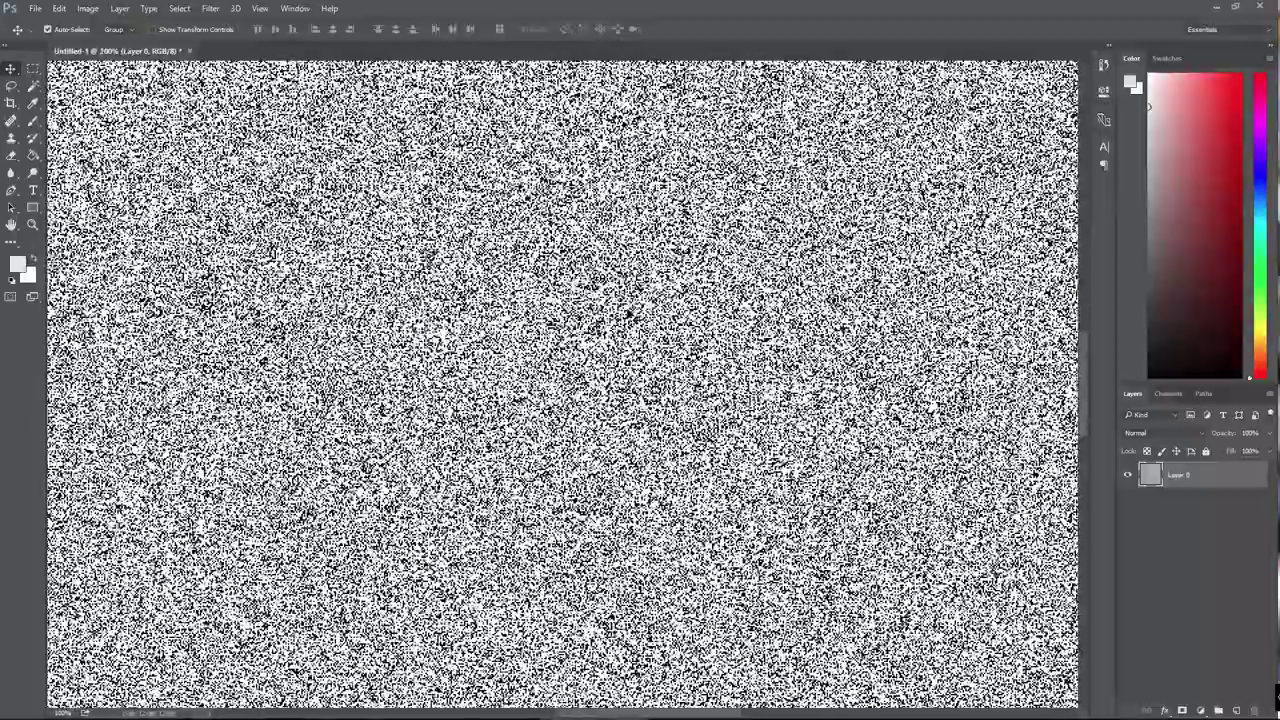
key(ctrl+minus)
key(ctrl+minus)
key(ctrl+minus)
key(ctrl+minus)
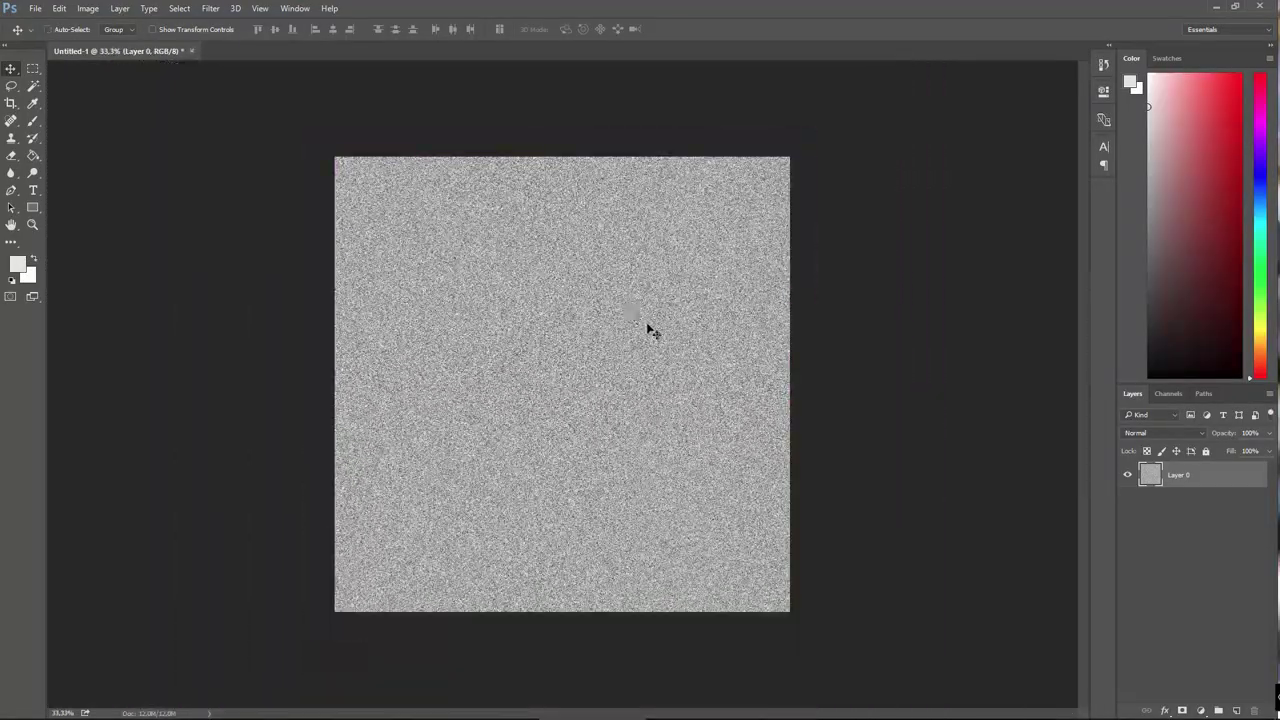
click(212, 9)
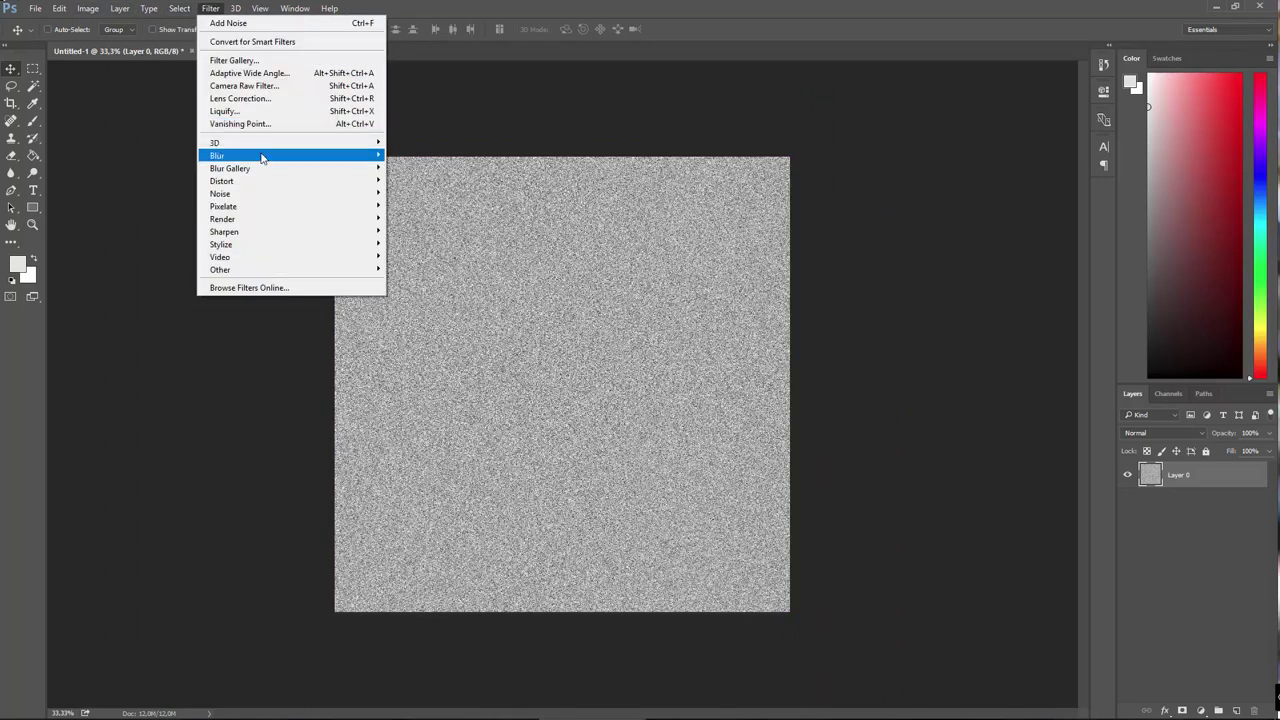
mouse_move(262, 156)
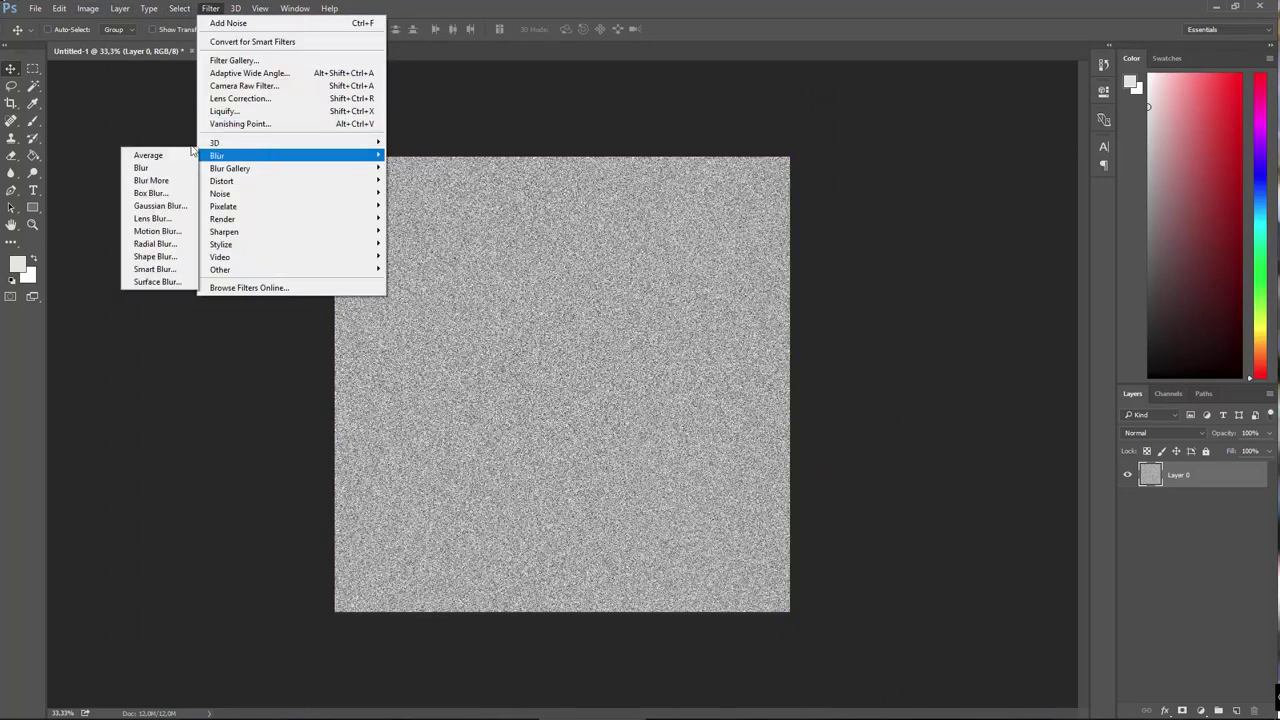
click(166, 209)
drag(603, 160, 706, 189)
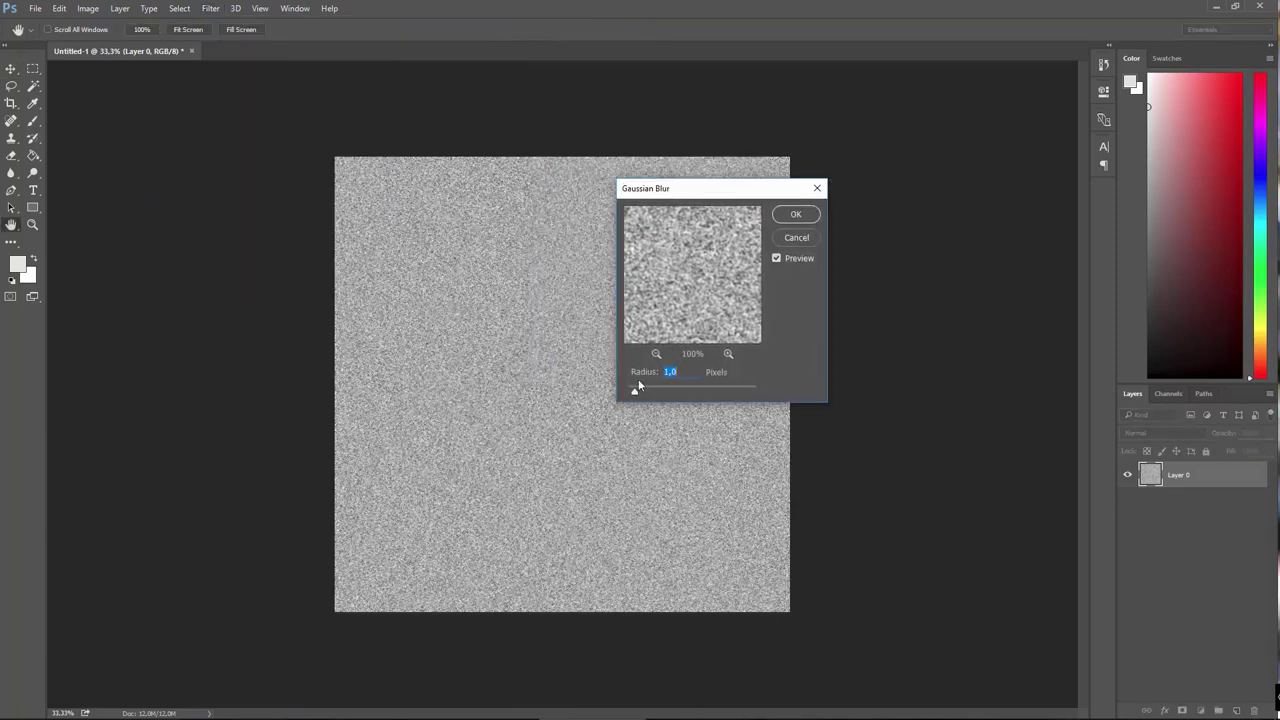
mouse_move(636, 388)
mouse_down()
mouse_move(689, 391)
mouse_move(659, 393)
mouse_up()
click(800, 238)
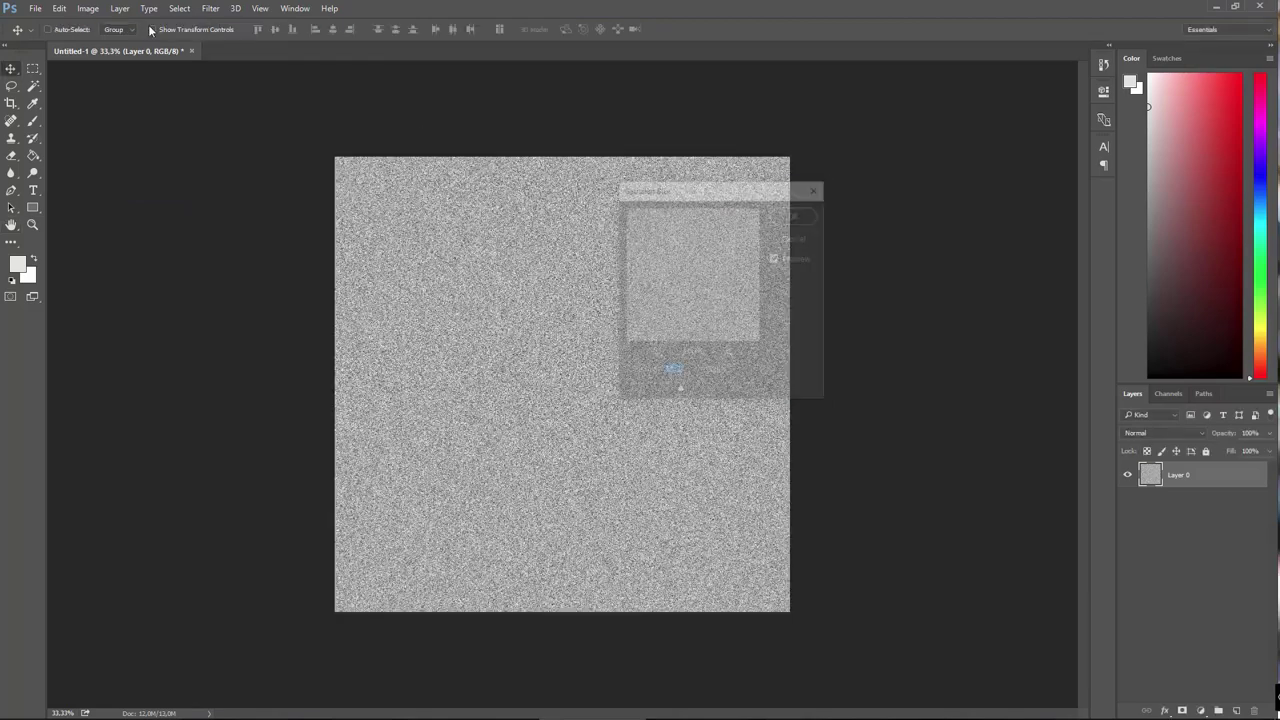
click(211, 10)
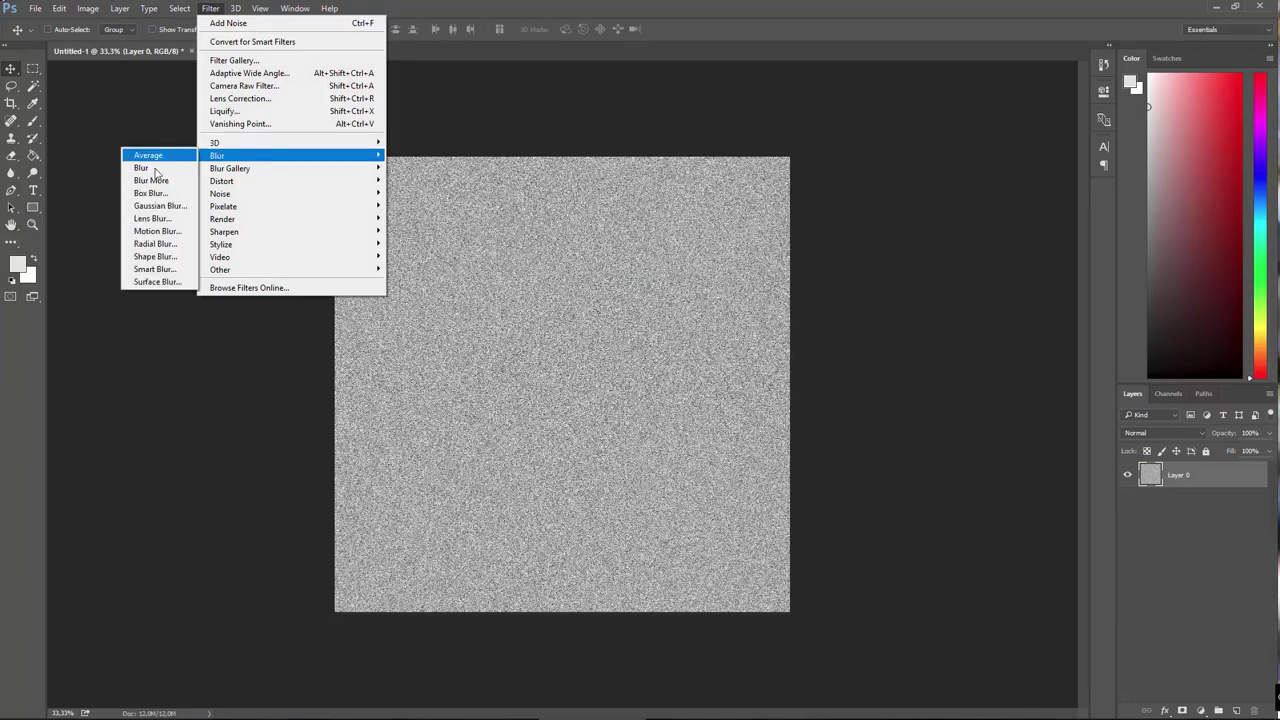
click(167, 195)
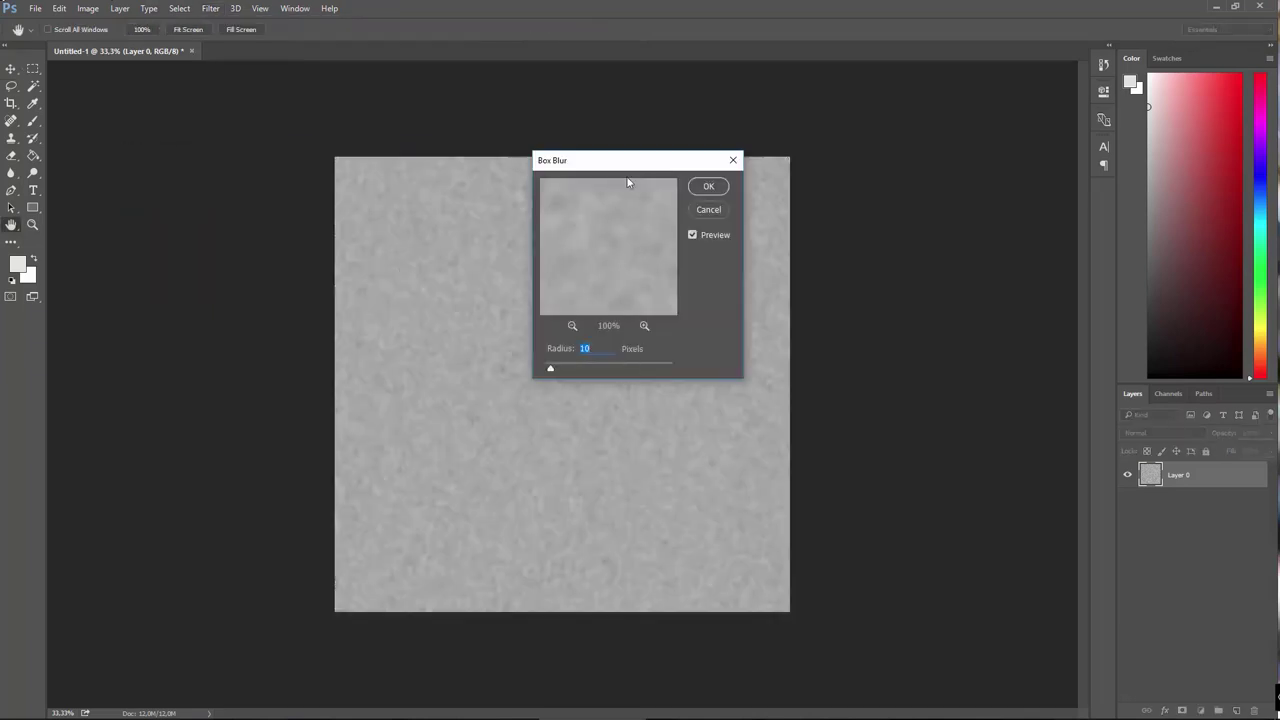
drag(649, 166, 795, 205)
drag(763, 408, 676, 403)
click(855, 250)
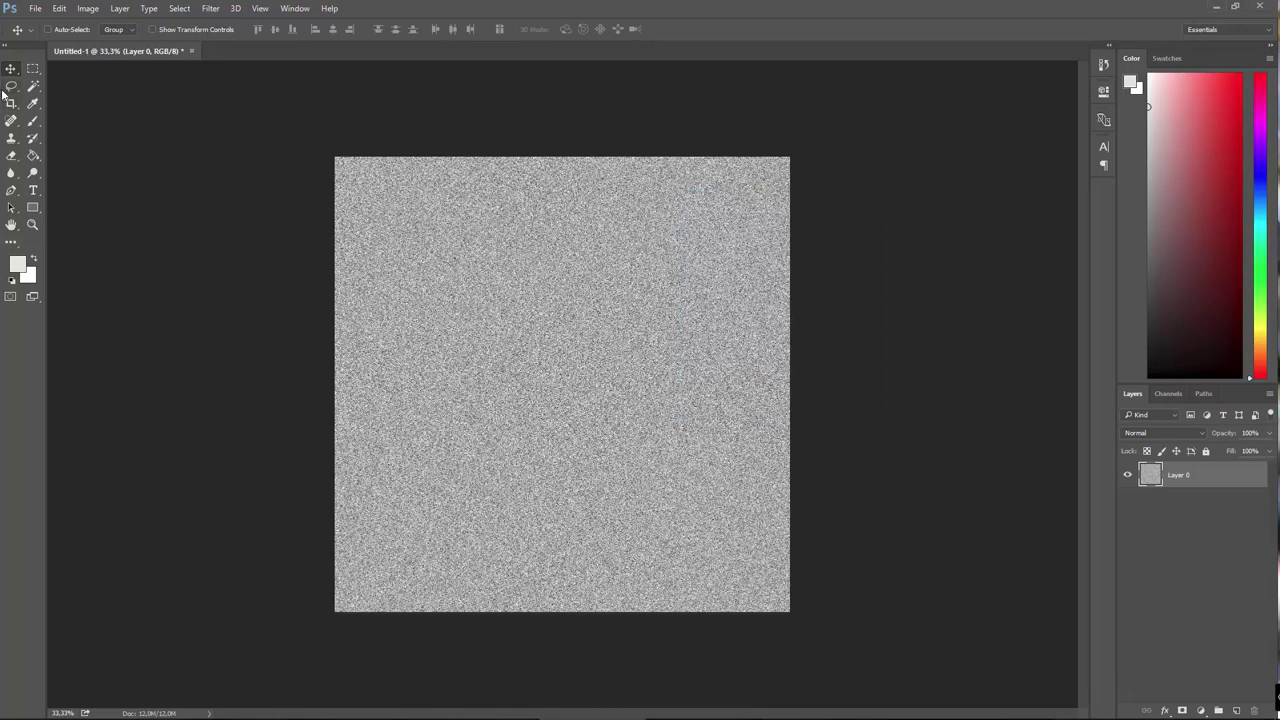
- Stretch the noise layer horizontally to about 441% of its width with Free Transform
key(ctrl+t)
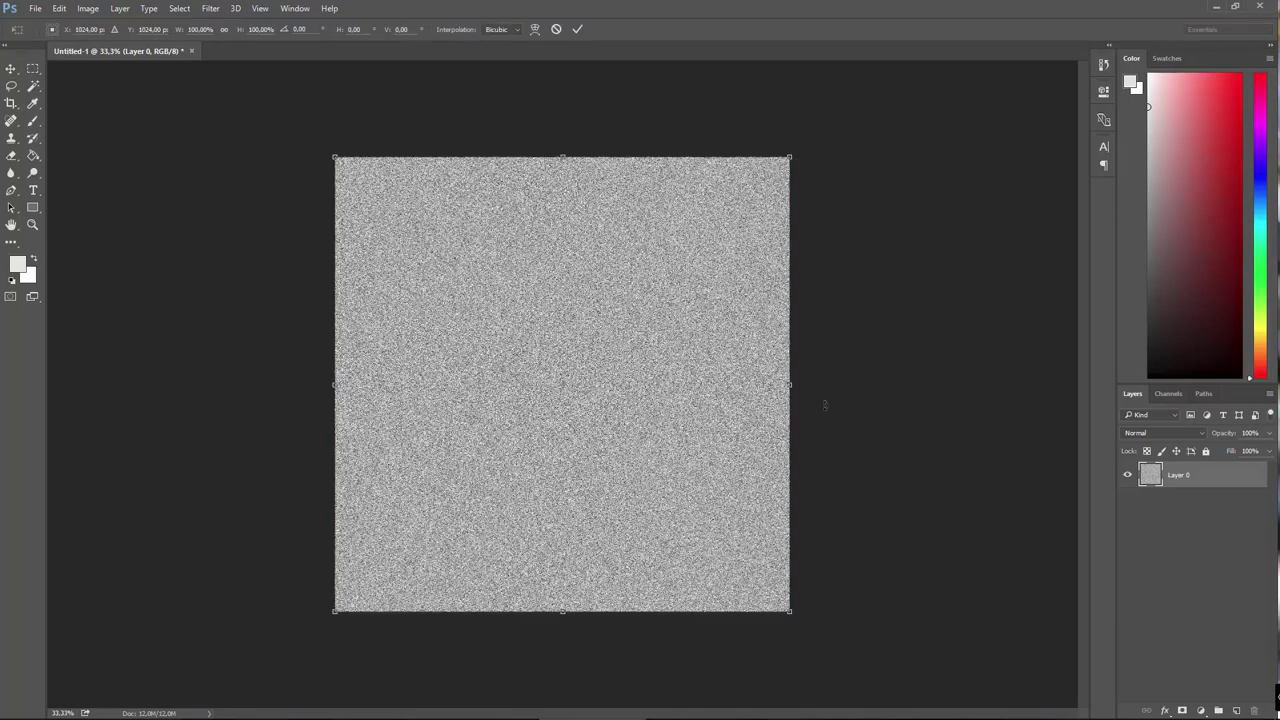
drag(788, 385, 1075, 385)
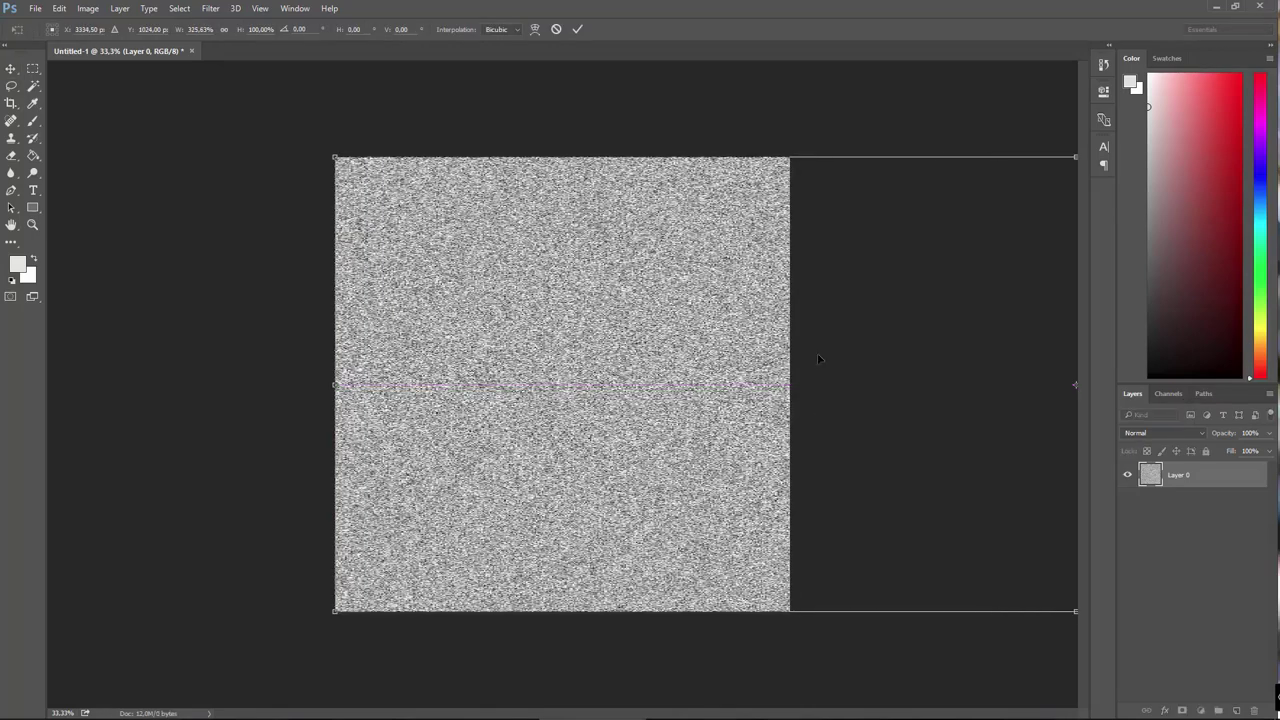
drag(333, 387, 11, 334)
key(ctrl+minus)
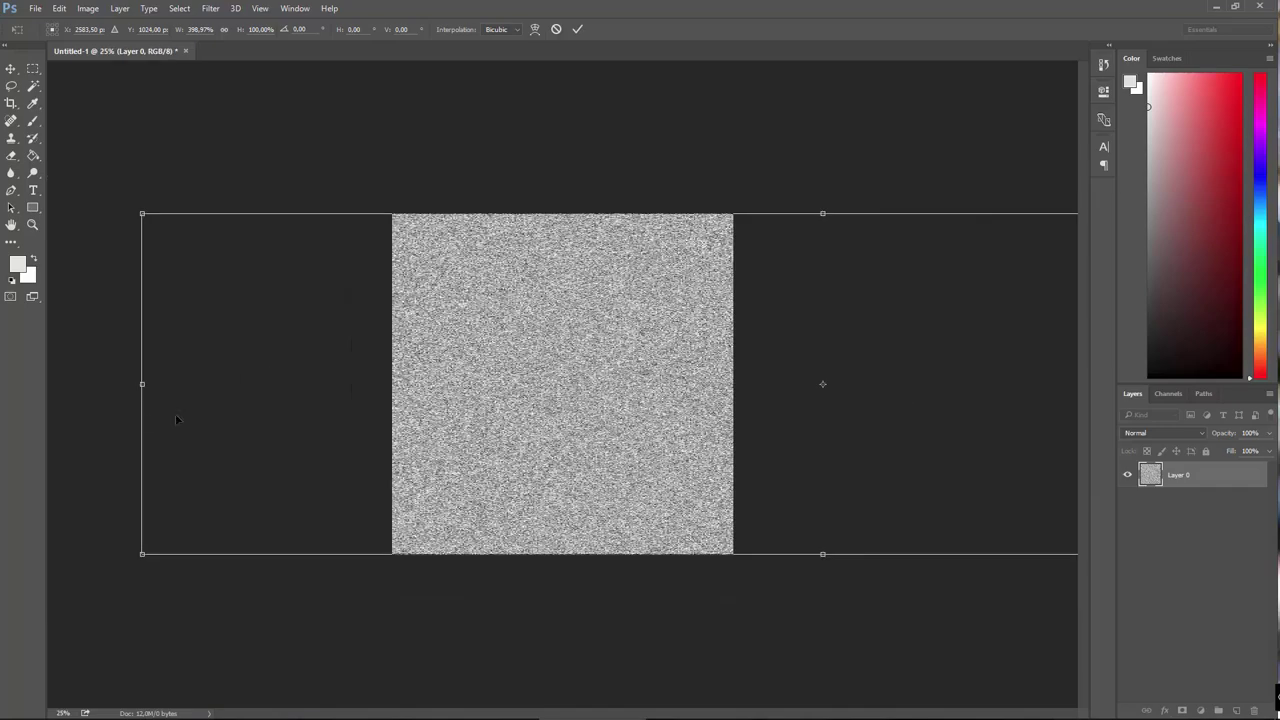
drag(134, 385, 8, 398)
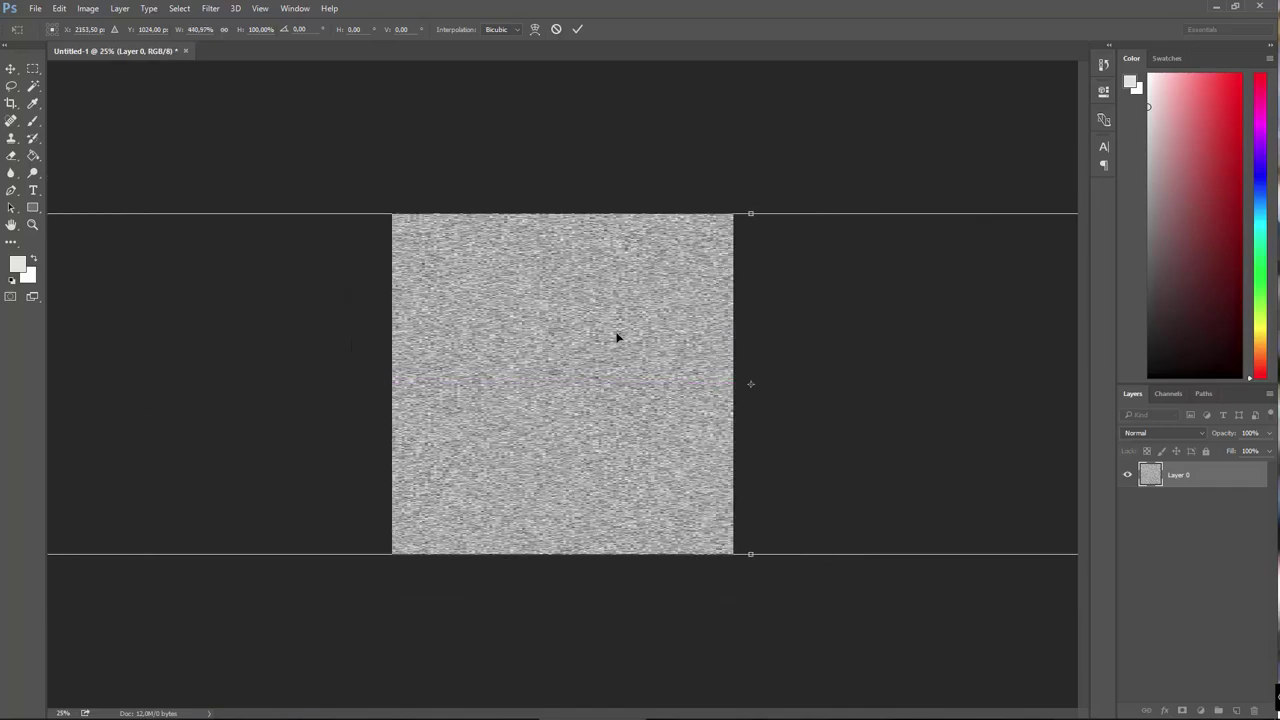
- Stretch the noise layer vertically to about 426% of its height and apply the transformation
key(ctrl+plus)
key(ctrl+plus)
key(ctrl+plus)
key(ctrl+plus)
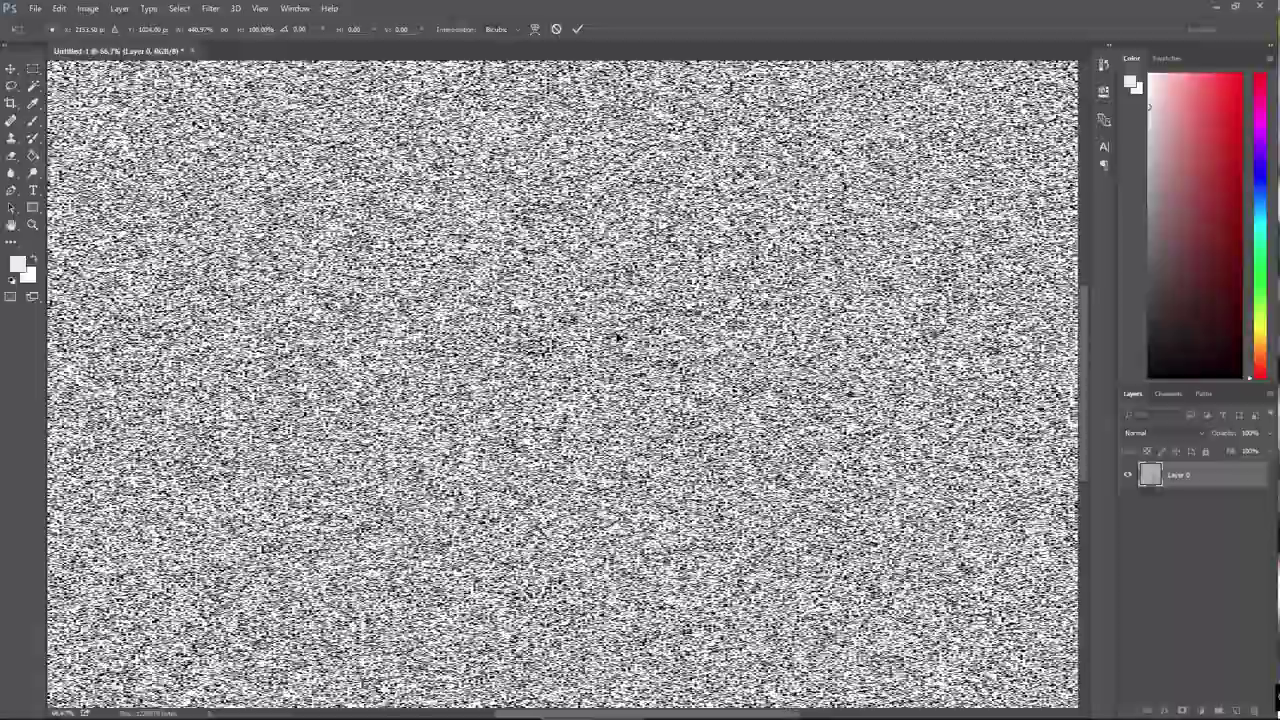
key(ctrl+minus)
key(ctrl+minus)
key(ctrl+minus)
key(ctrl+minus)
key(ctrl+minus)
key(ctrl+minus)
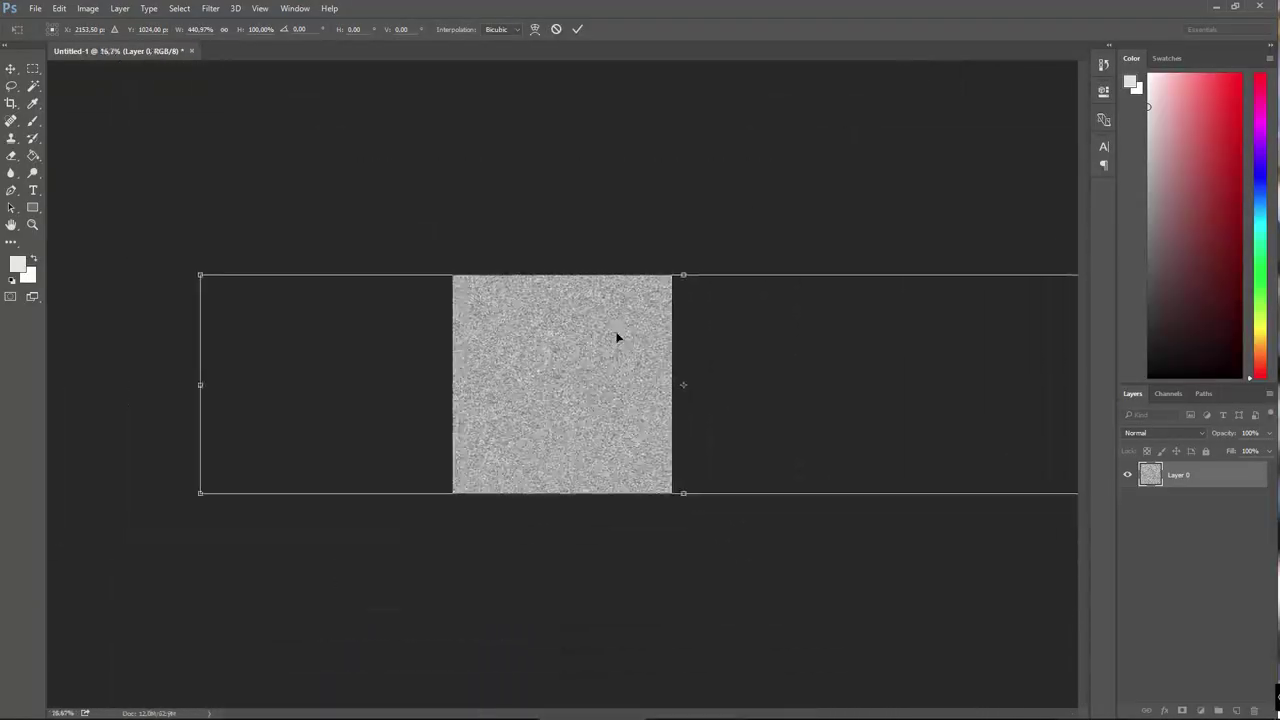
drag(656, 300, 600, 2)
drag(656, 470, 600, 696)
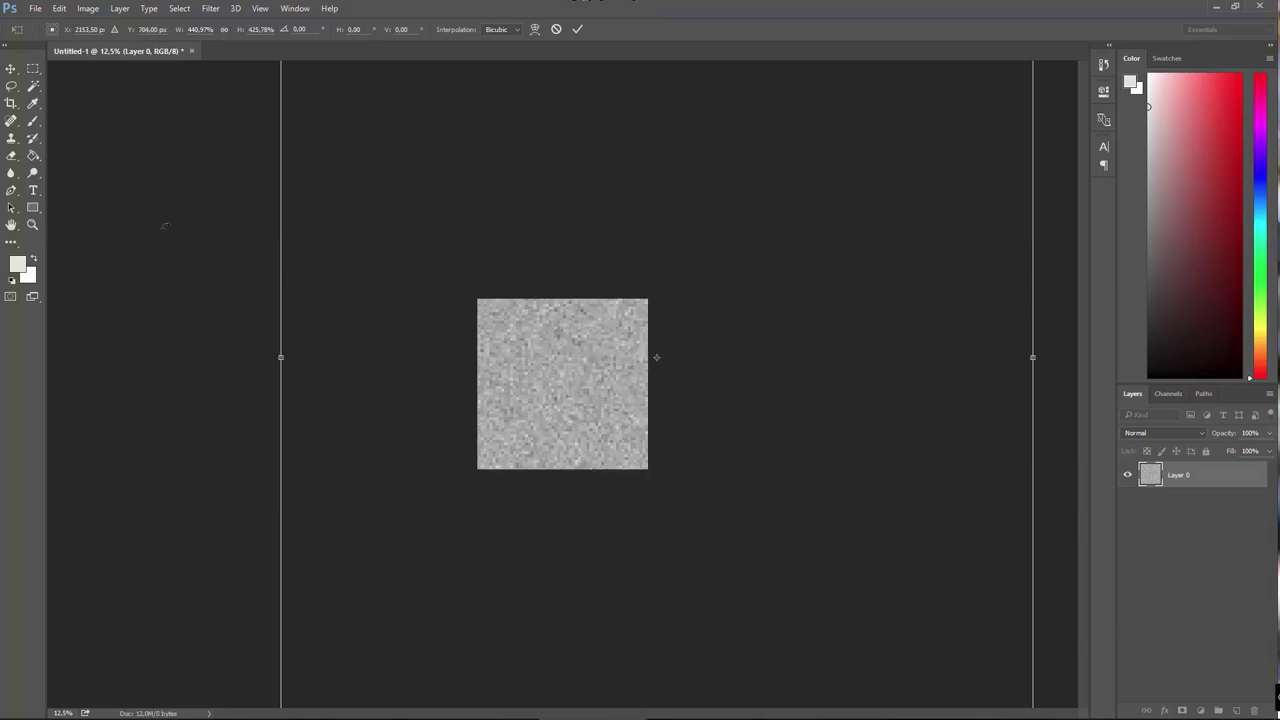
click(11, 68)
click(571, 276)
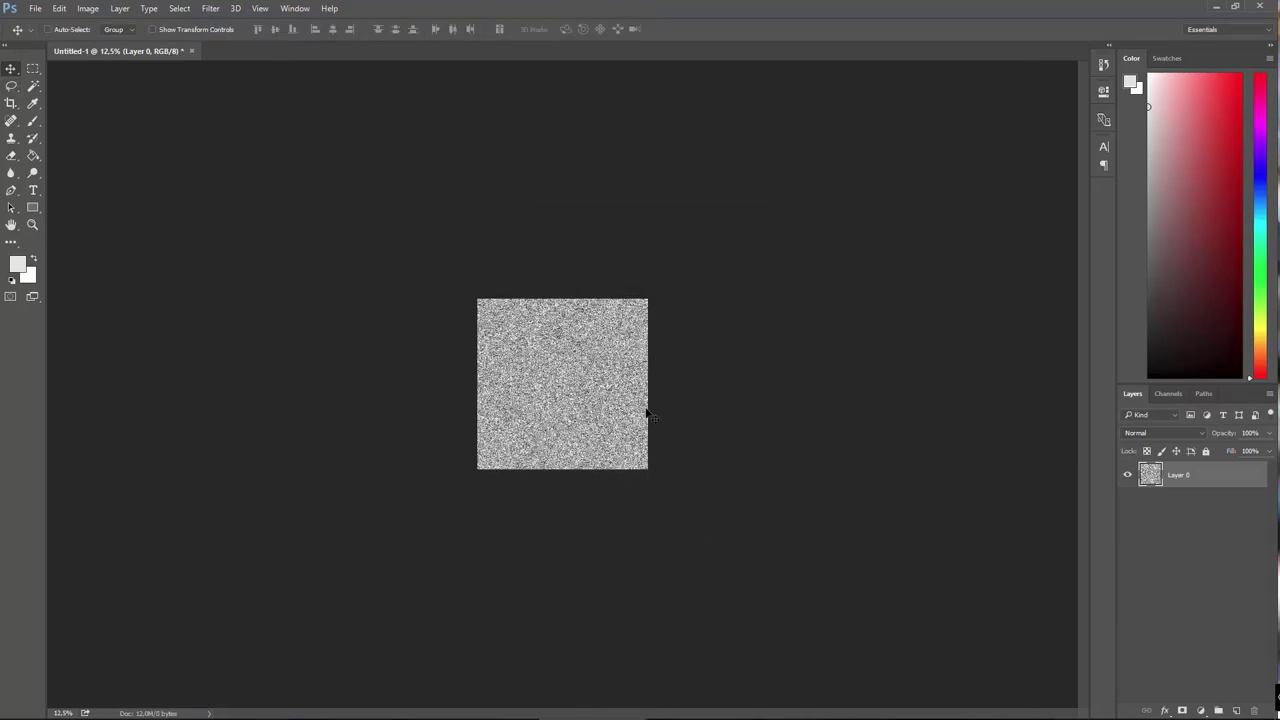
- Examine the grain of the enlarged noise up close and in full view
key(ctrl+plus)
key(ctrl+plus)
key(ctrl+plus)
key(ctrl+plus)
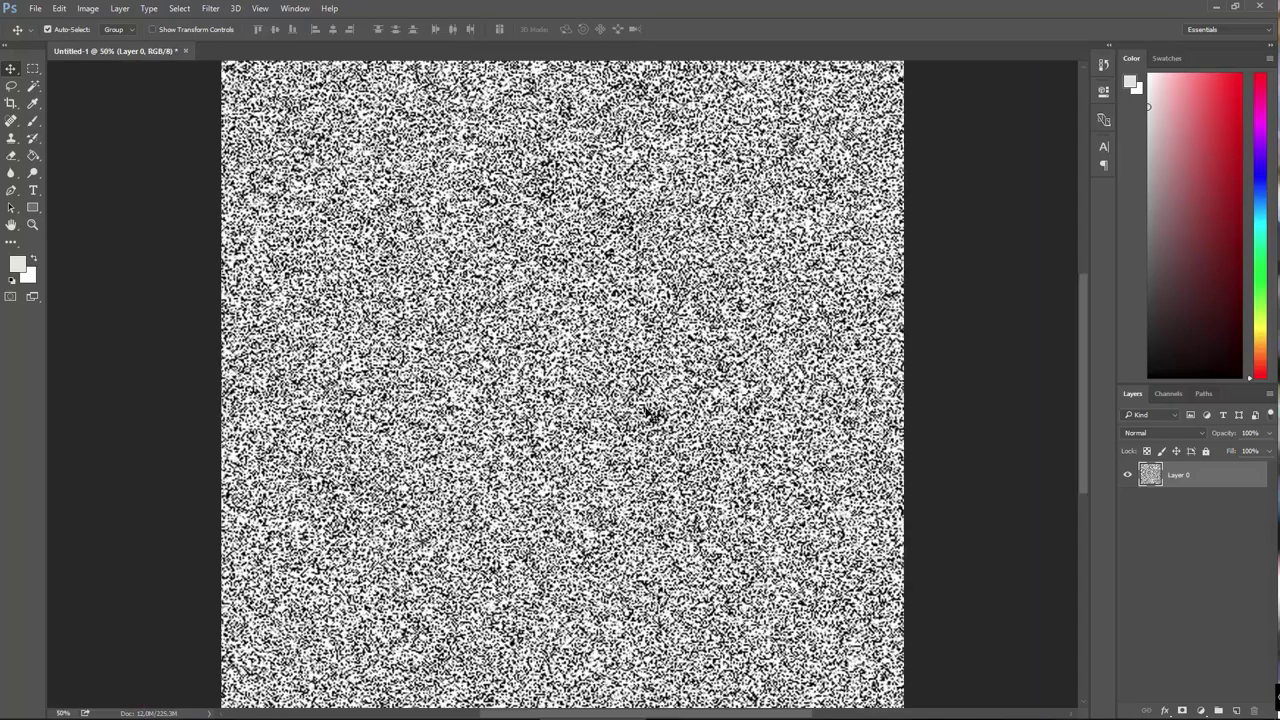
key(ctrl+minus)
key(ctrl+minus)
key(ctrl+minus)
key(ctrl+minus)
key(ctrl+minus)
key(ctrl+minus)
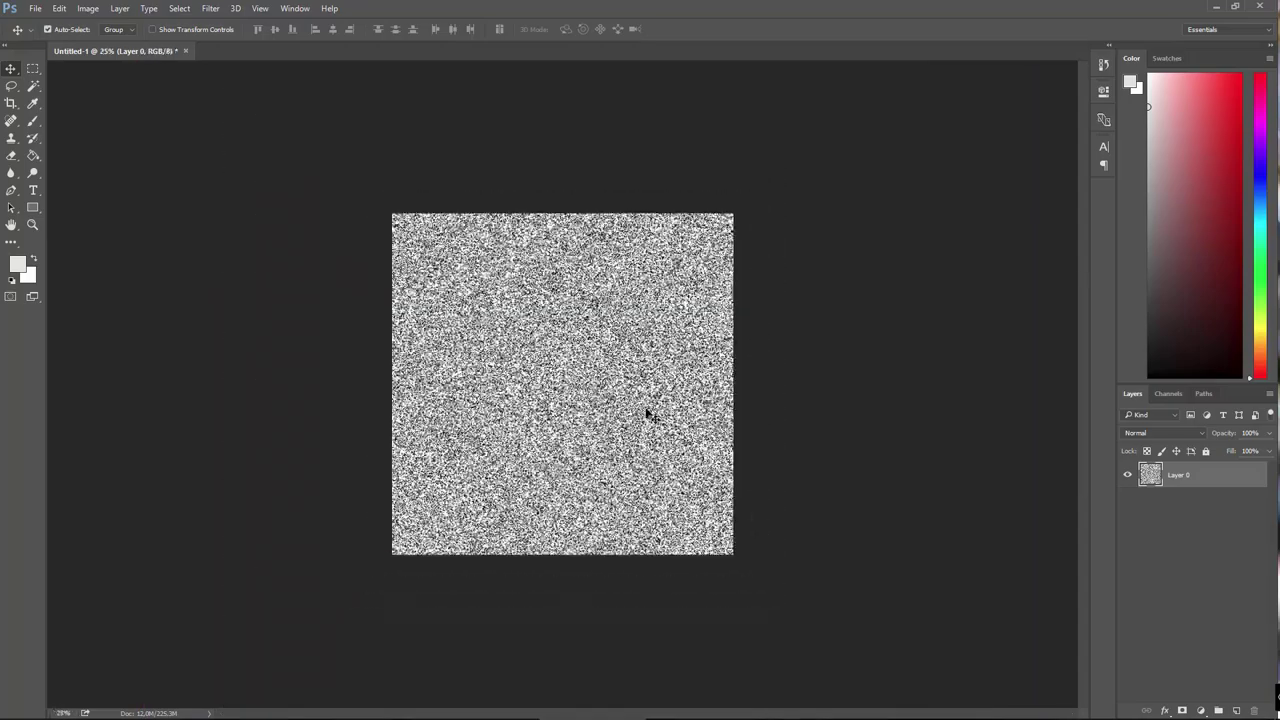
- Enlarge the noise layer again to about 576% width and 309% height, and apply the transformation
key(ctrl+t)
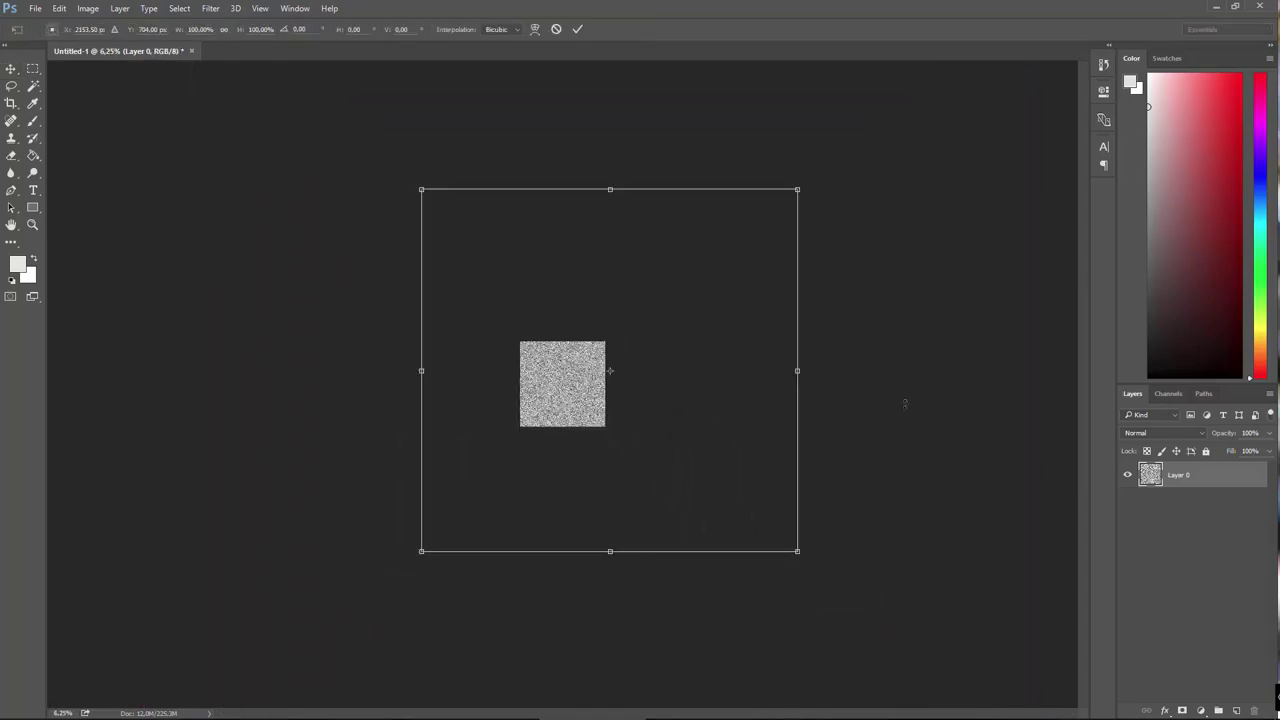
drag(797, 370, 1279, 371)
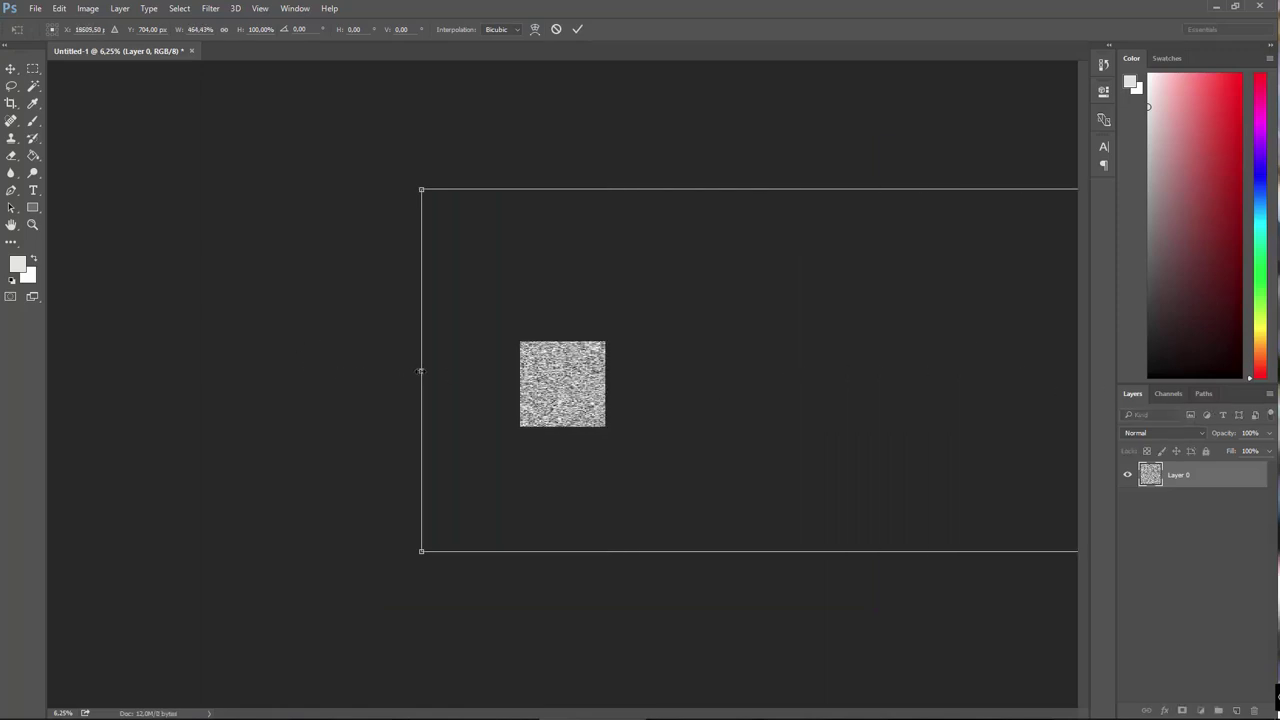
drag(420, 371, 8, 372)
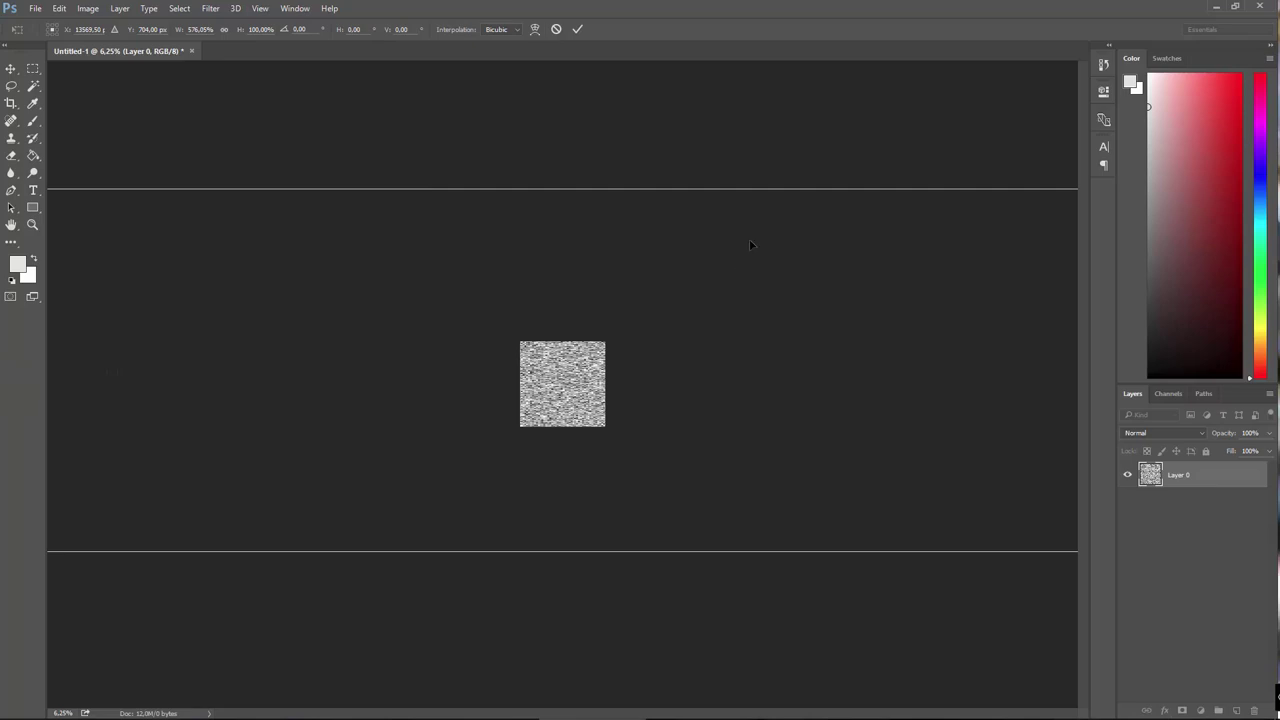
key(ctrl+minus)
key(ctrl+minus)
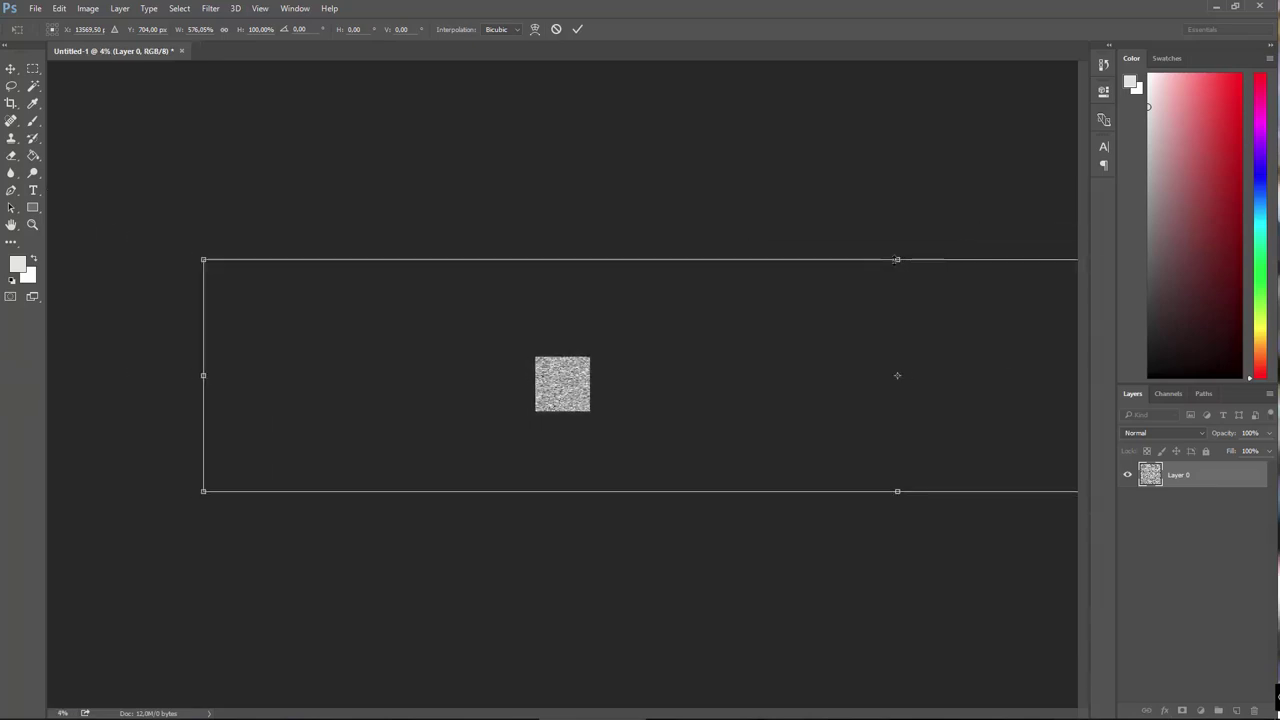
drag(897, 259, 870, 18)
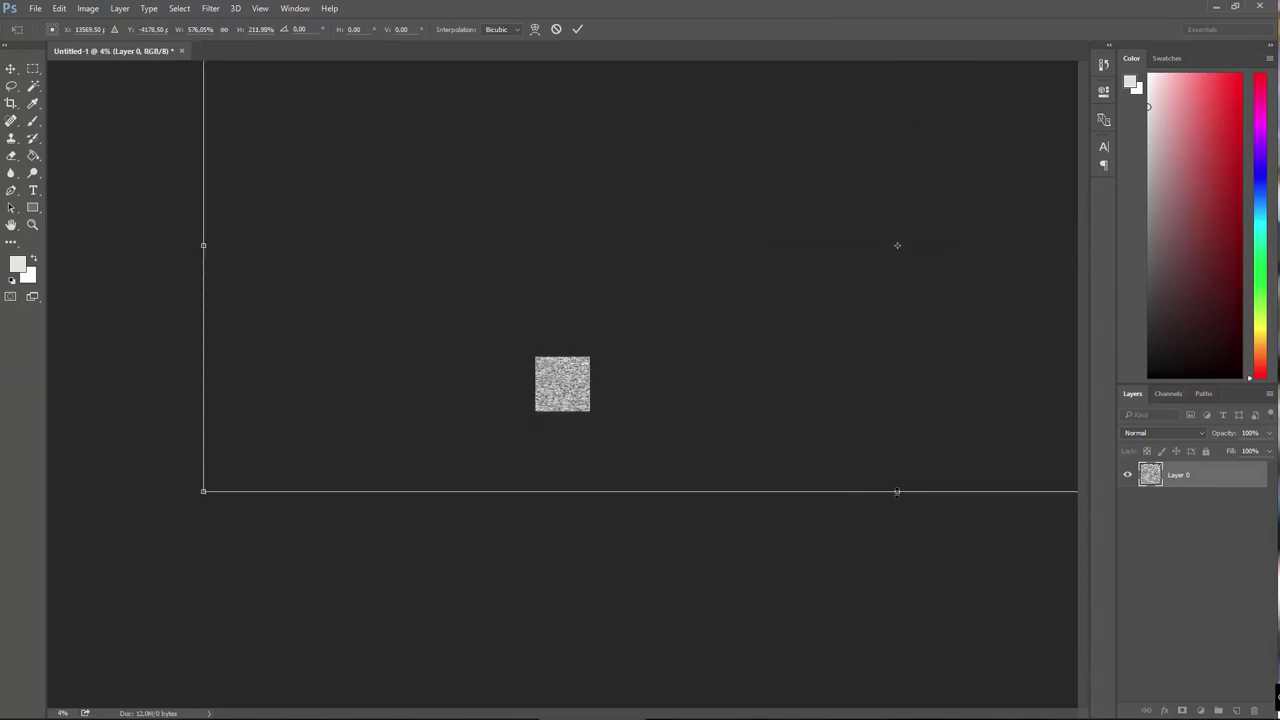
drag(897, 491, 897, 705)
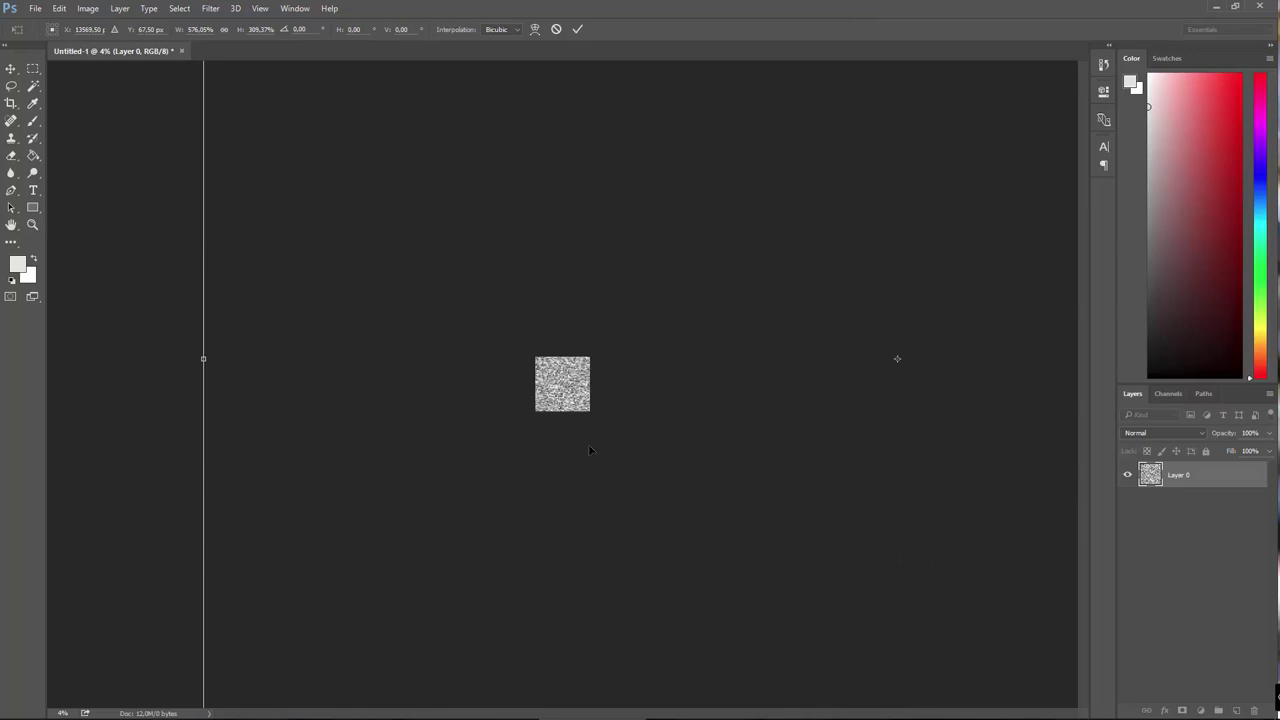
click(10, 68)
click(573, 277)
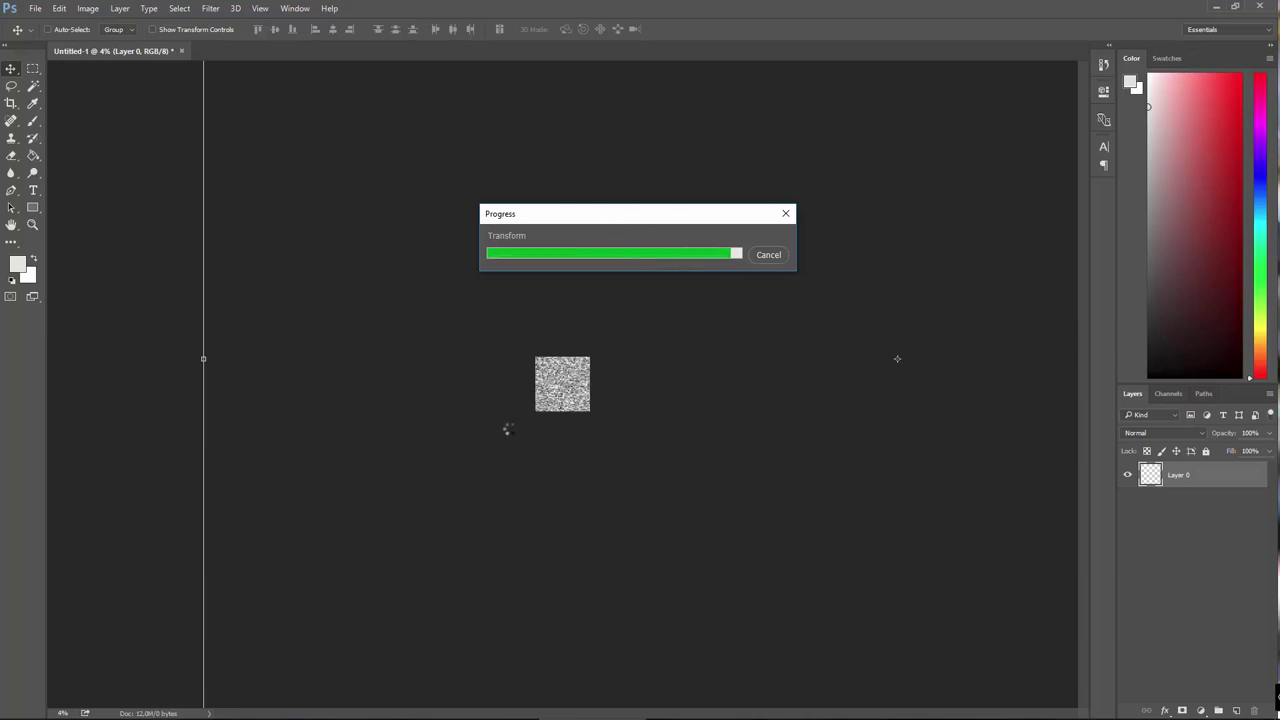
- Examine the coarser, horizontally stretched noise pattern close up and from farther away
key(ctrl+plus)
key(ctrl+plus)
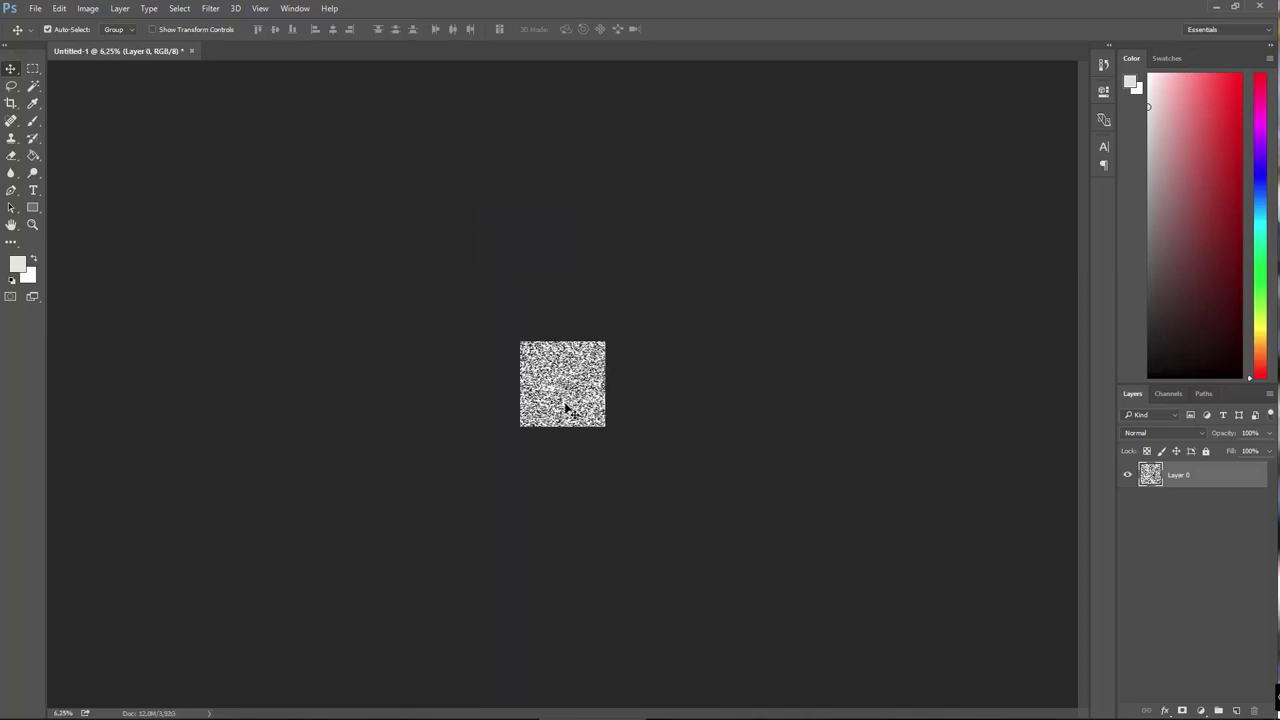
key(ctrl+plus)
key(ctrl+plus)
key(ctrl+plus)
key(ctrl+plus)
key(ctrl+plus)
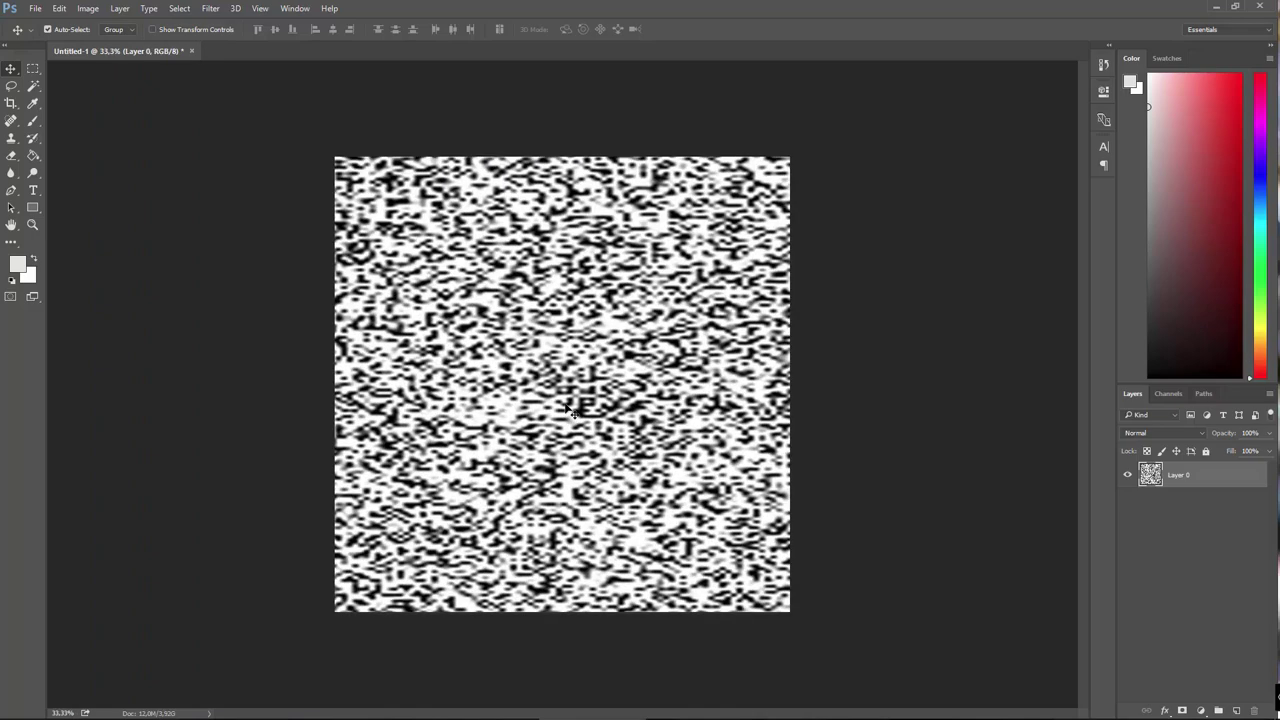
key(ctrl+minus)
key(ctrl+minus)
key(ctrl+minus)
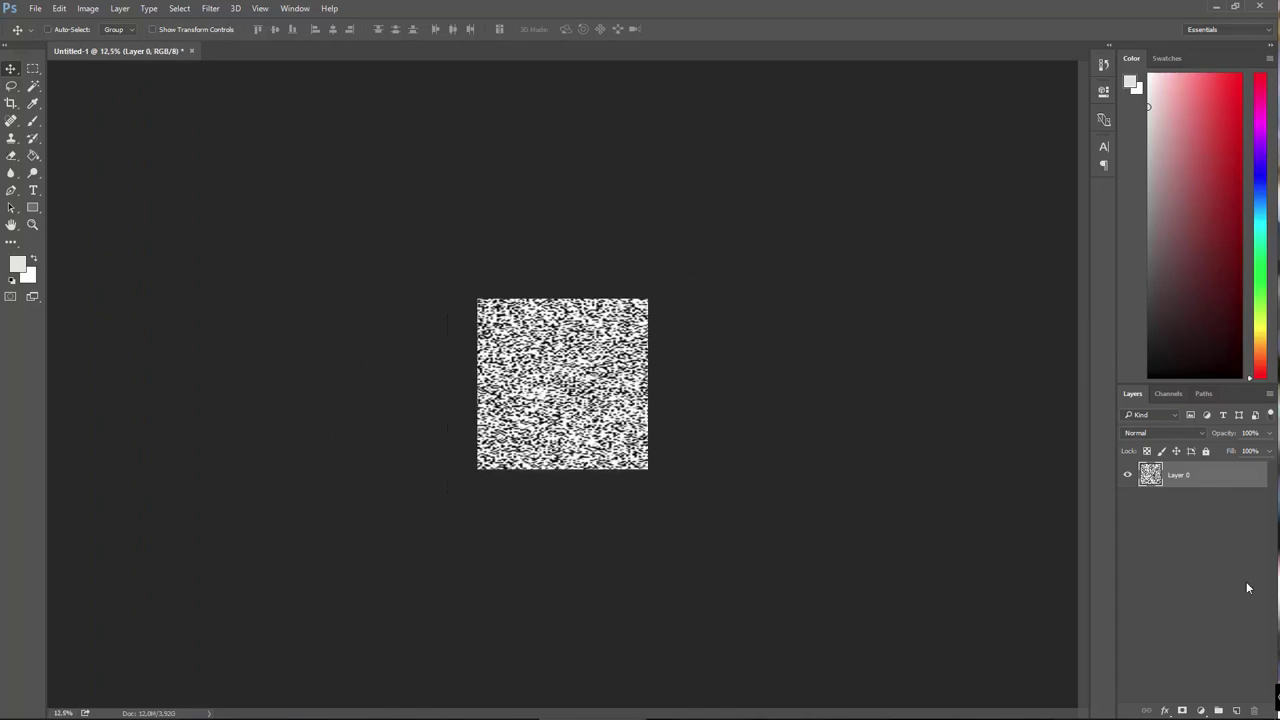
- Add a new empty layer and delete the stretched noise layer
click(1237, 710)
click(1150, 503)
key(Delete)
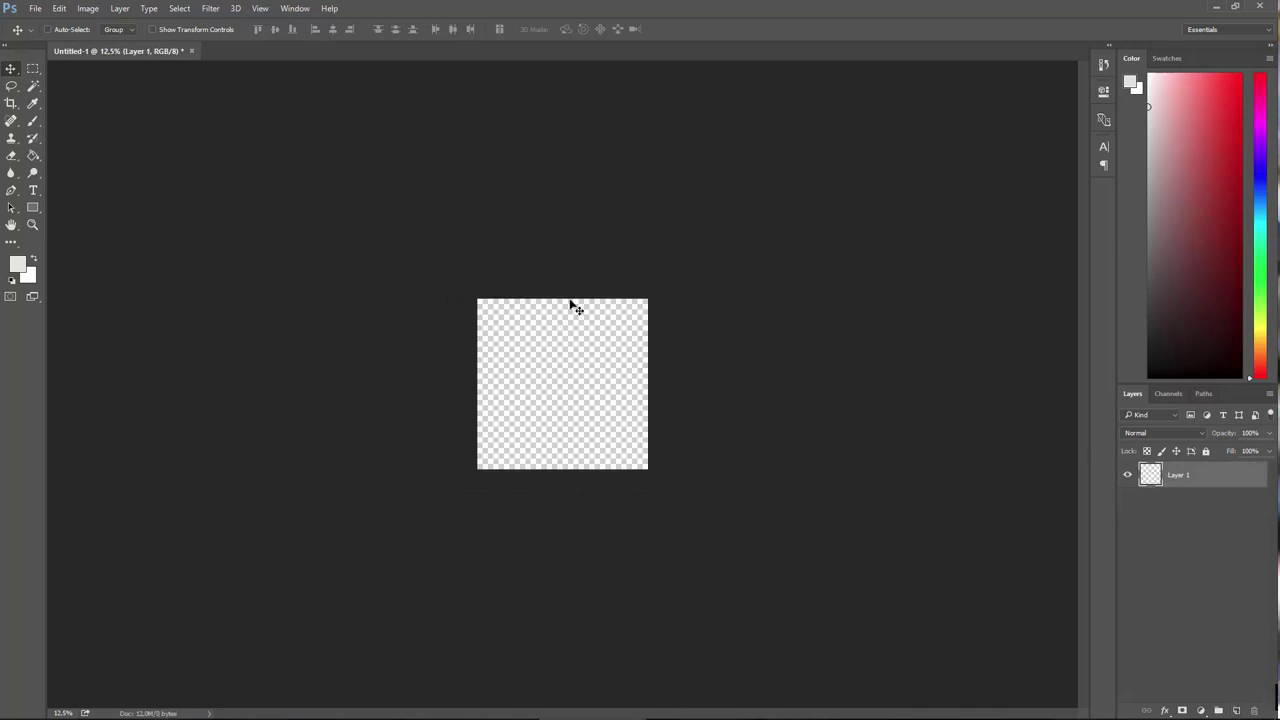
- Try to apply the Add Noise filter to the empty layer
click(210, 8)
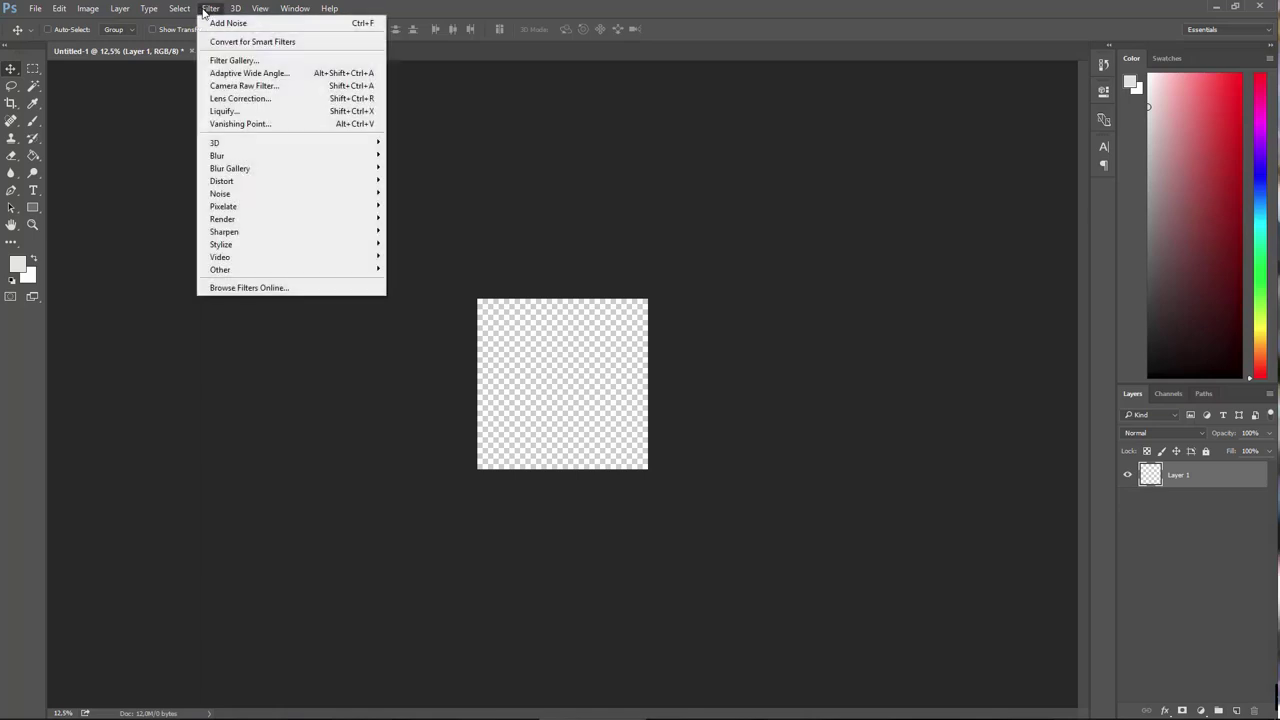
mouse_move(281, 196)
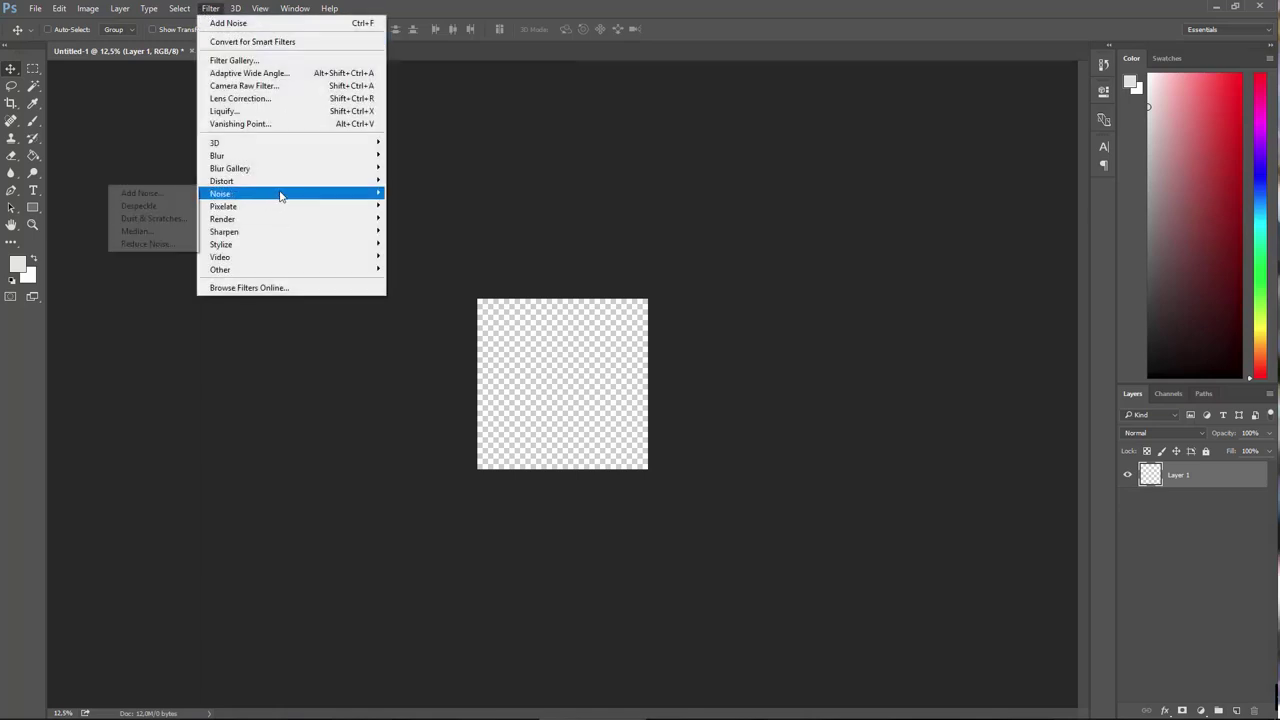
click(145, 193)
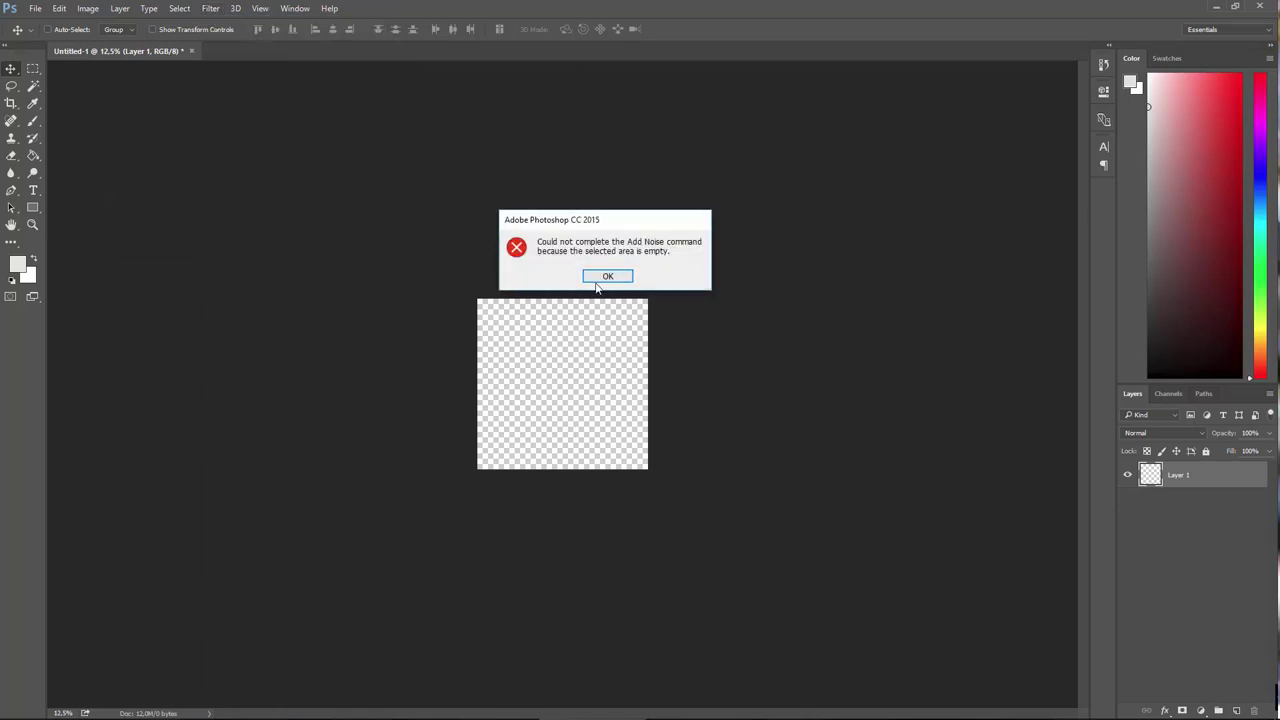
click(605, 276)
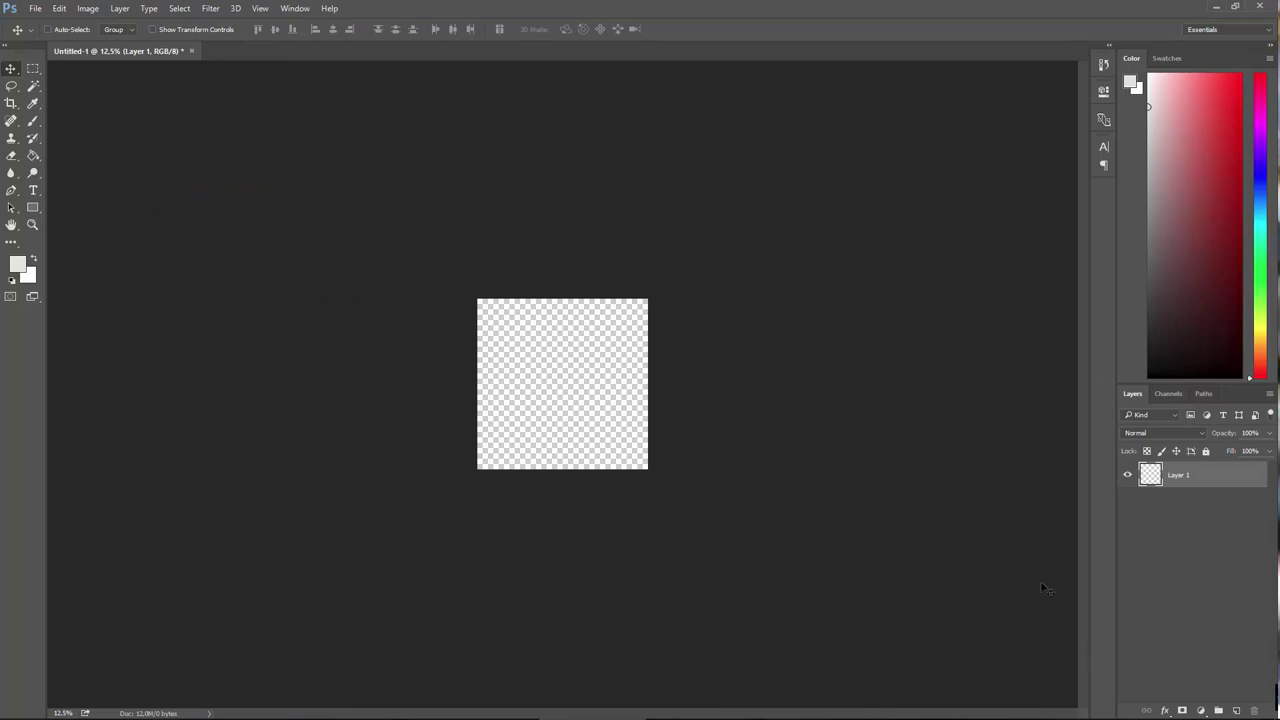
- Swap the foreground and background colors and fill the empty layer with white using the Paint Bucket tool
click(34, 156)
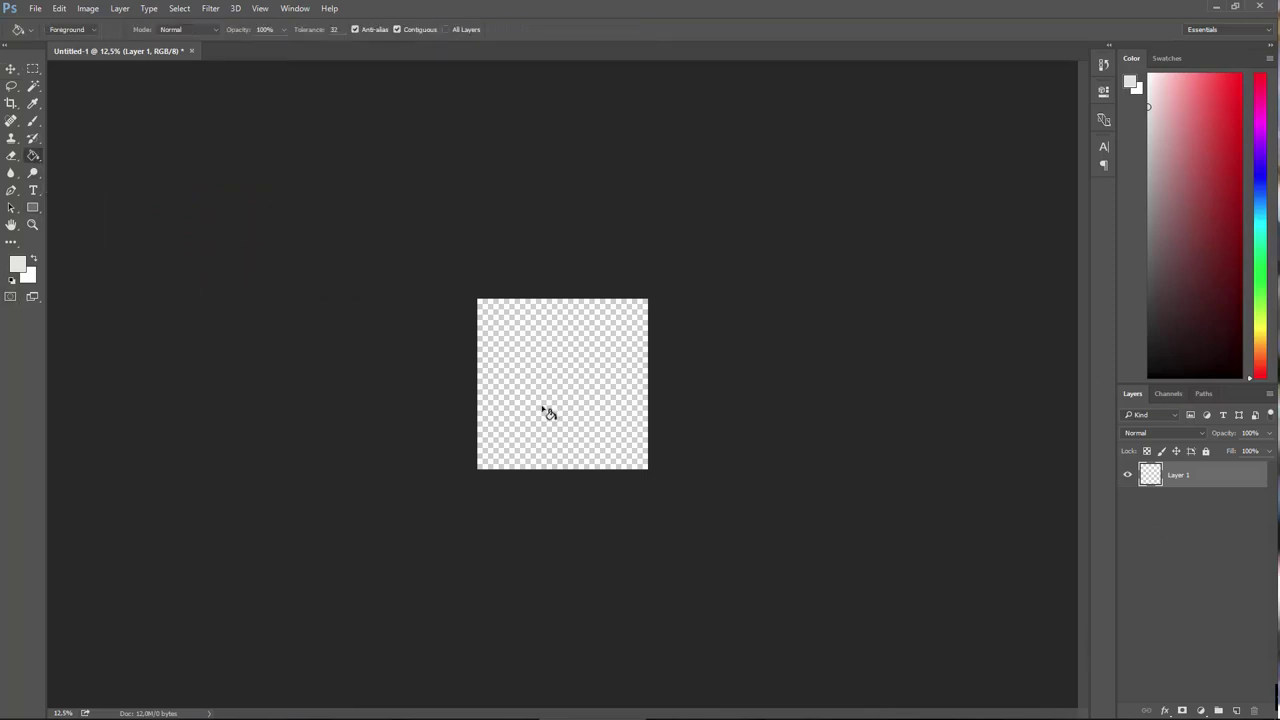
click(34, 262)
click(580, 394)
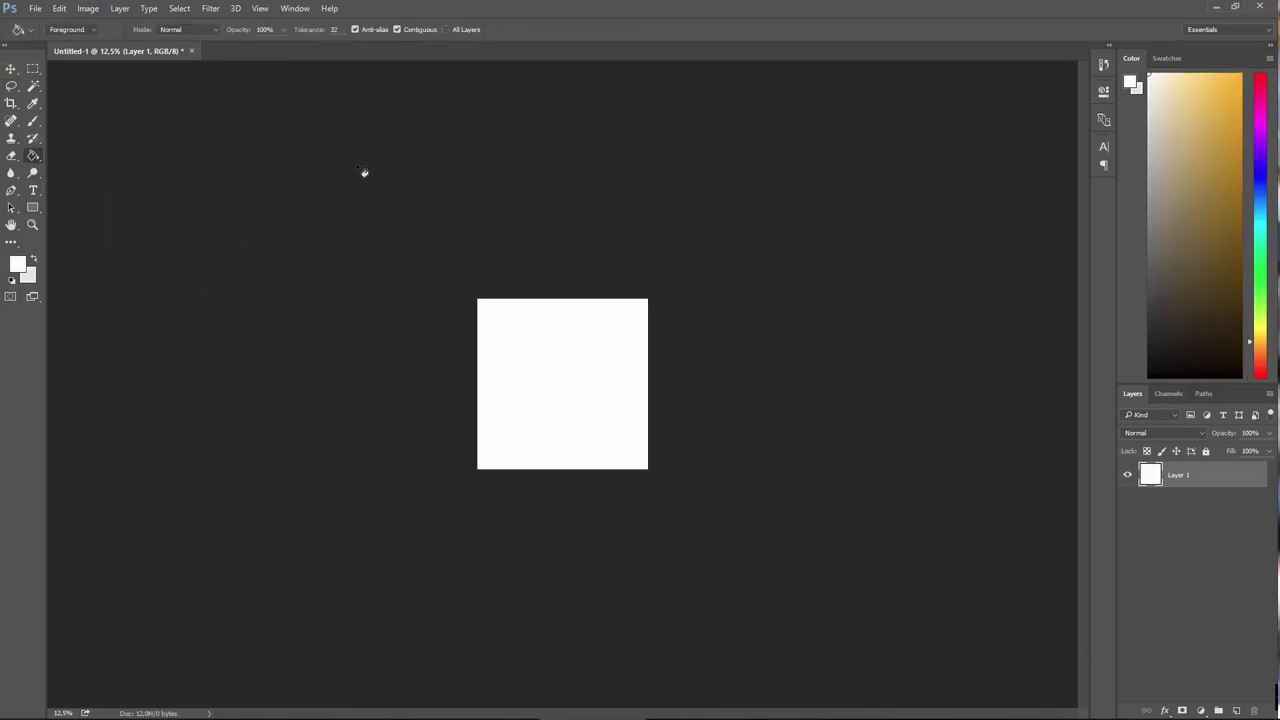
click(211, 9)
mouse_move(282, 193)
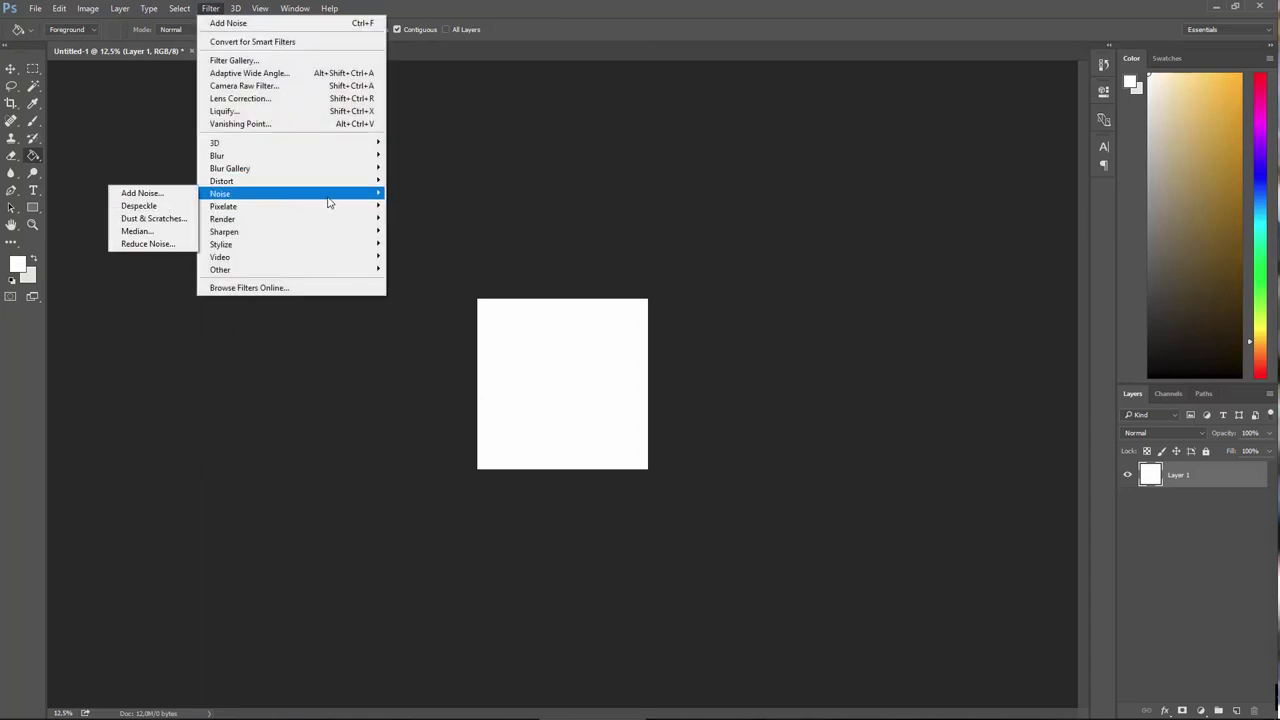
click(153, 218)
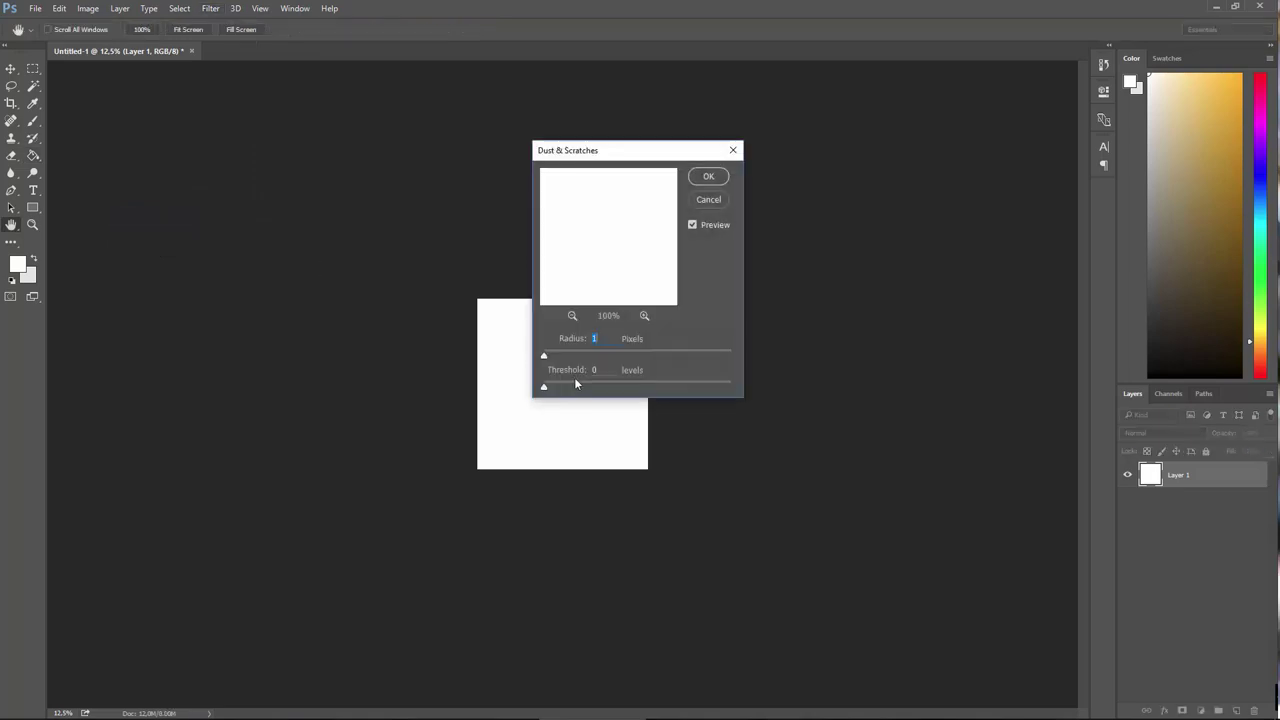
drag(545, 357, 693, 368)
click(668, 385)
click(720, 203)
key(g)
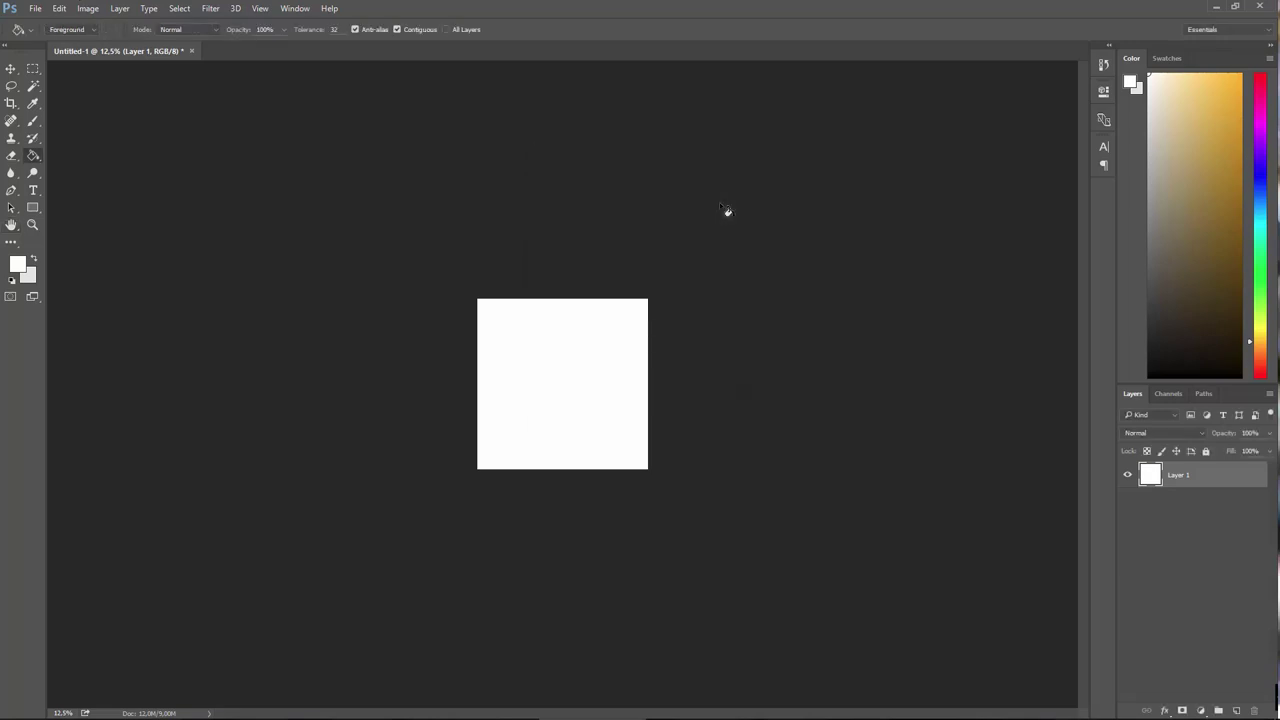
- Apply the Add Noise filter to the white layer with an amount of 400%, Gaussian distribution and Monochromatic enabled
click(211, 9)
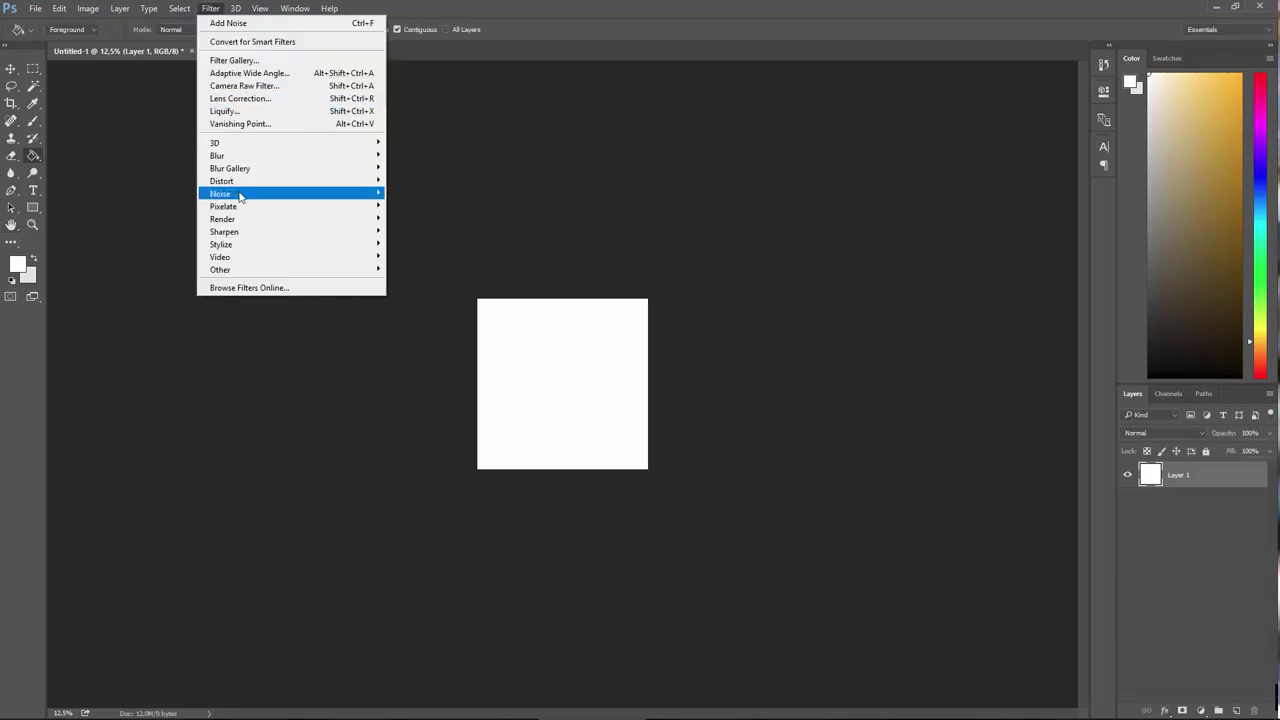
mouse_move(242, 194)
click(137, 192)
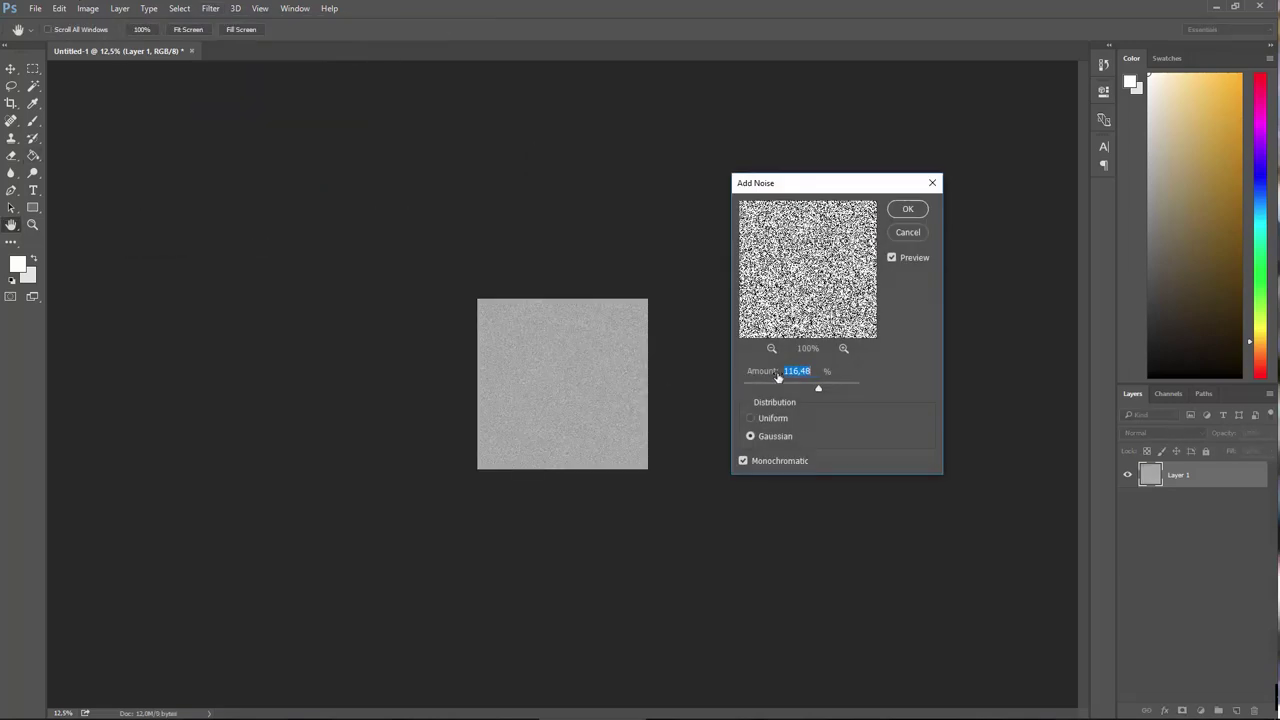
drag(818, 390, 780, 390)
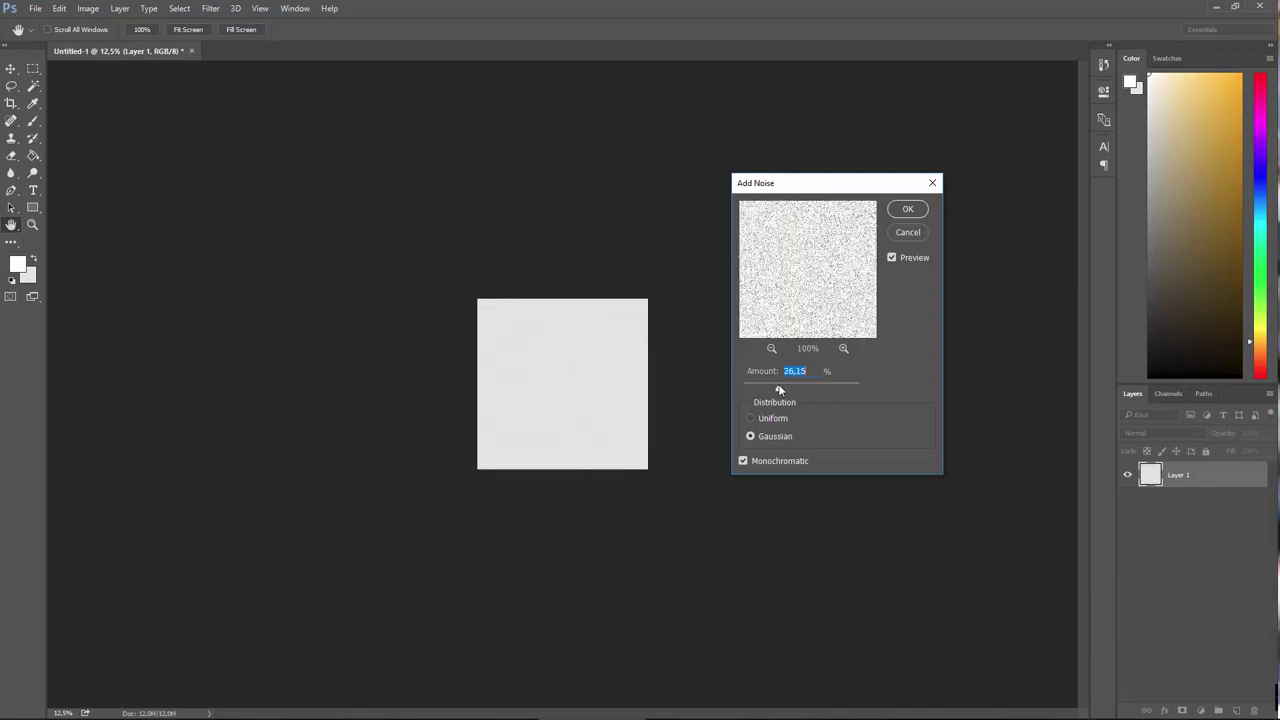
click(775, 437)
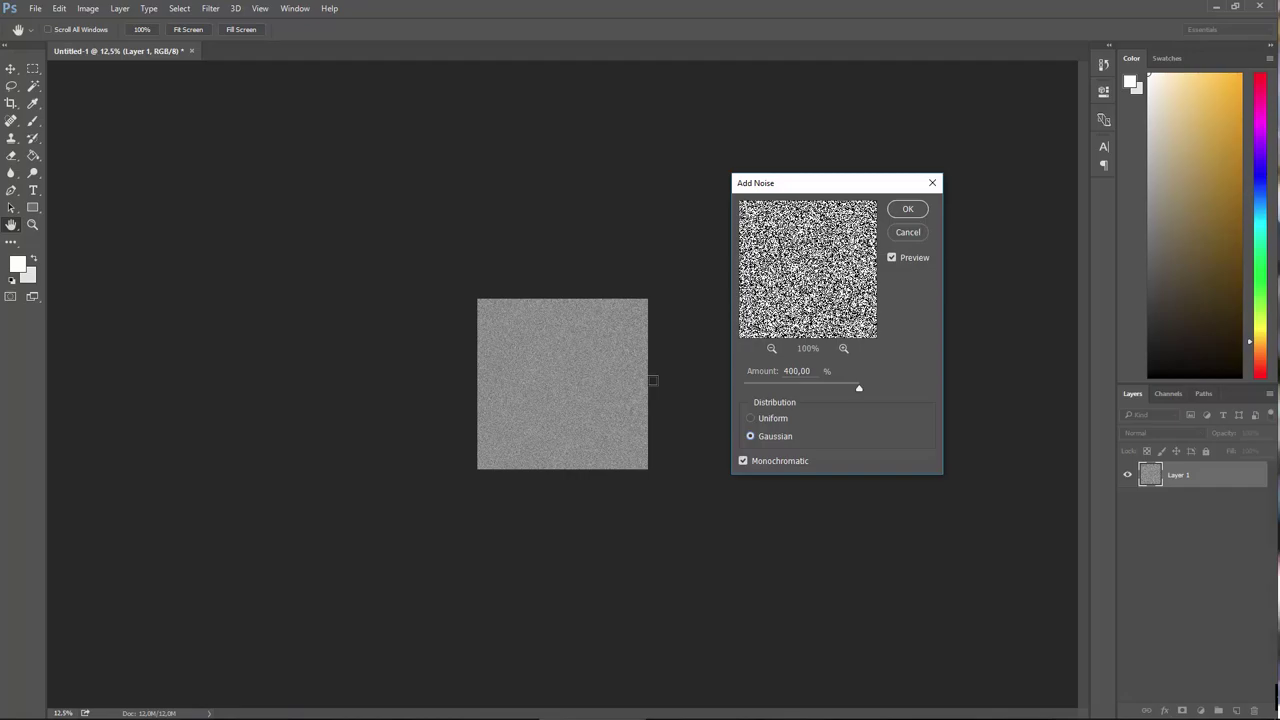
key(ctrl+plus)
key(ctrl+plus)
key(ctrl+plus)
key(ctrl+plus)
key(ctrl+plus)
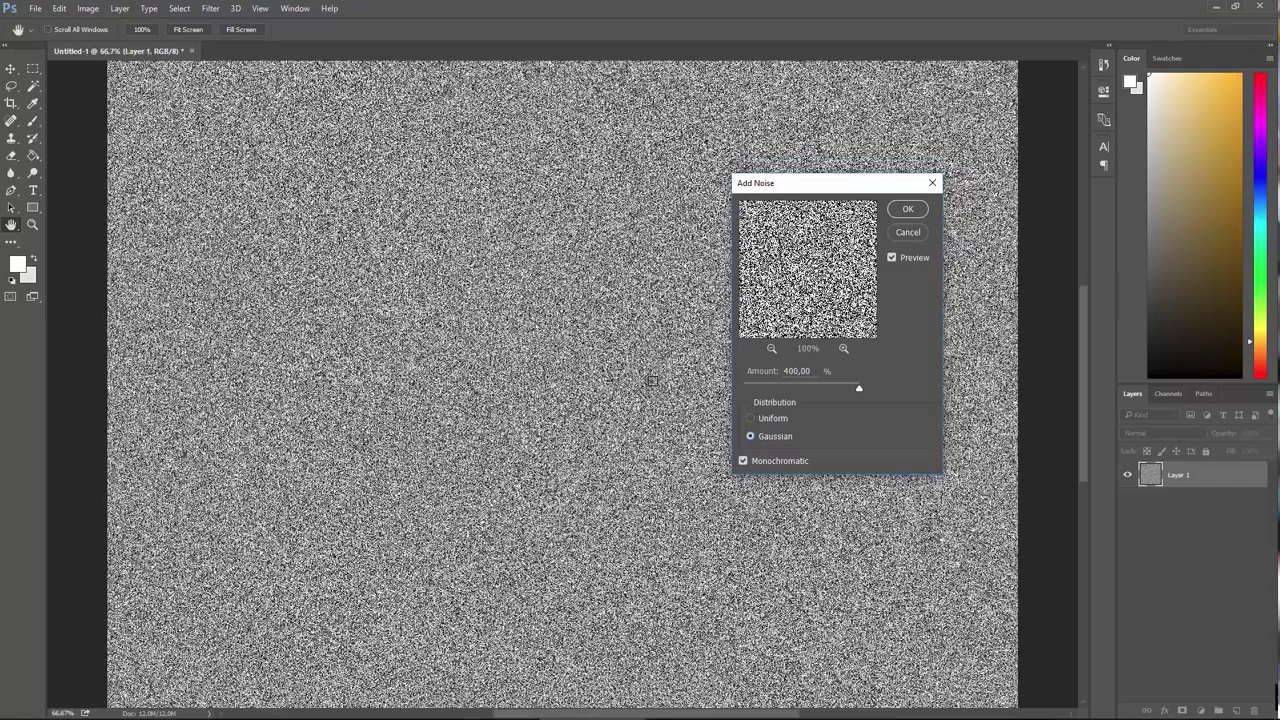
click(907, 209)
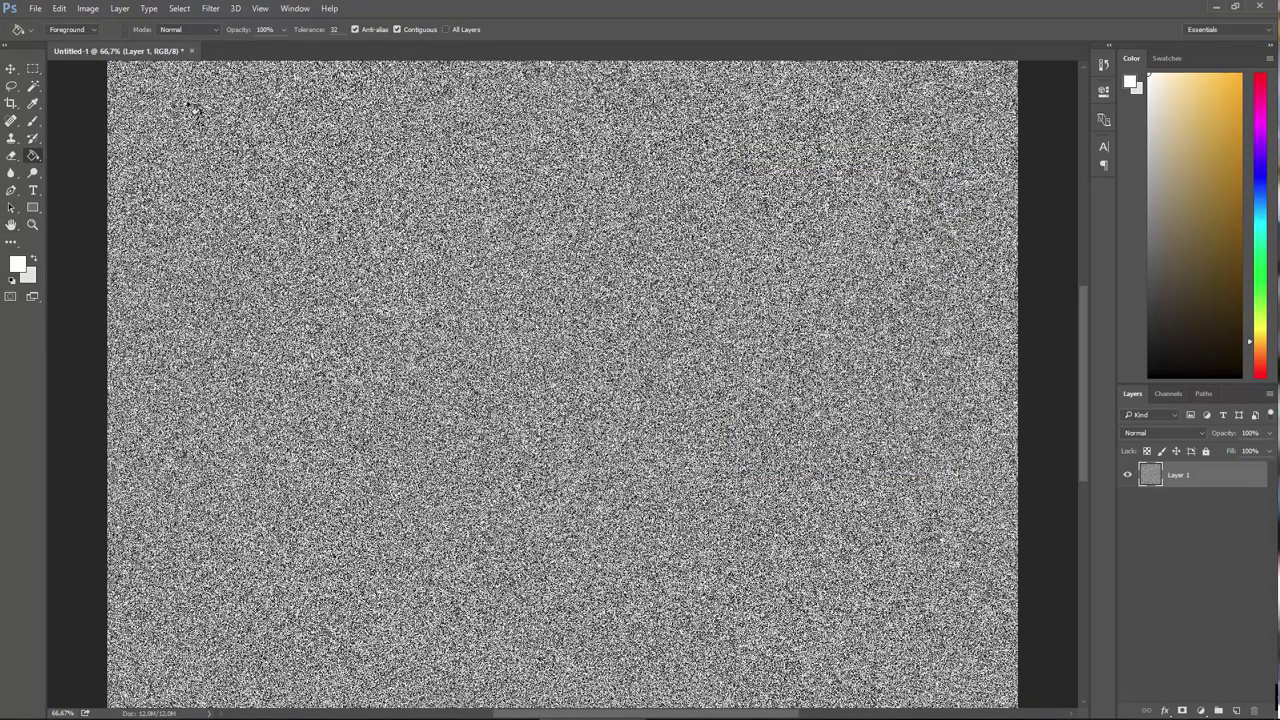
- Apply a Radial Blur to the noise layer with the Spin method, Good quality and an amount of about 88
click(211, 9)
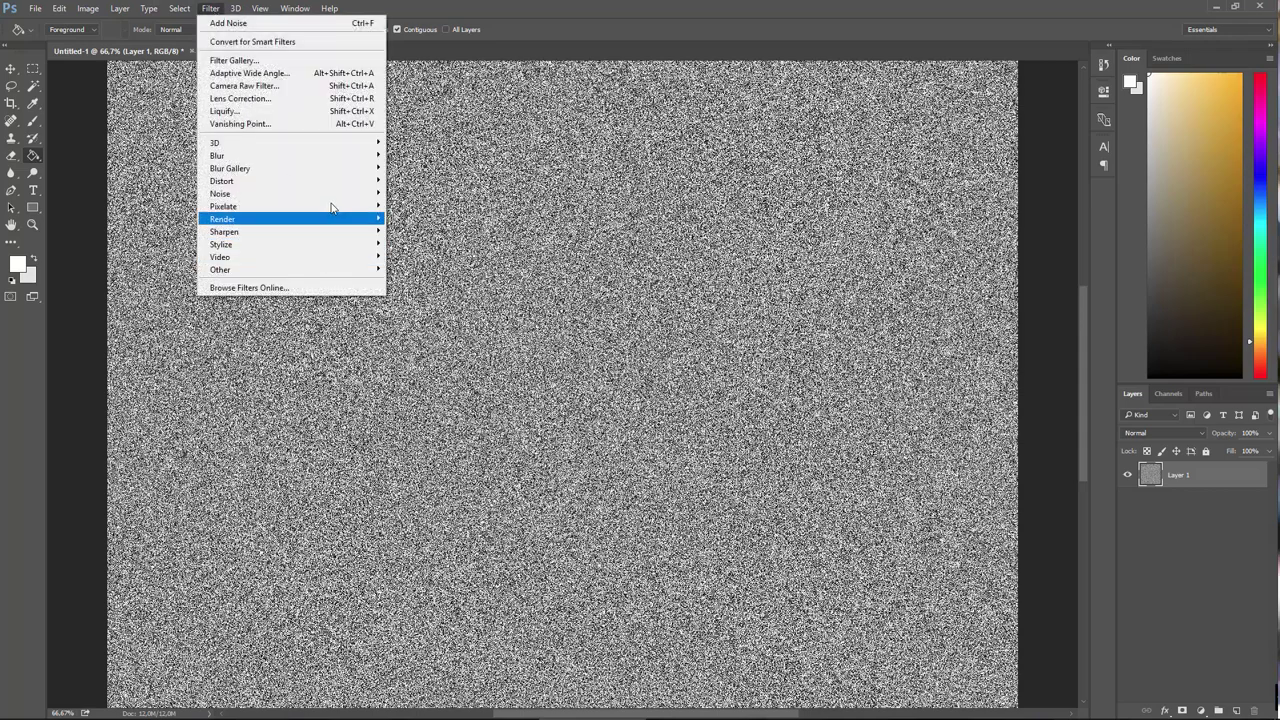
mouse_move(348, 179)
mouse_move(290, 157)
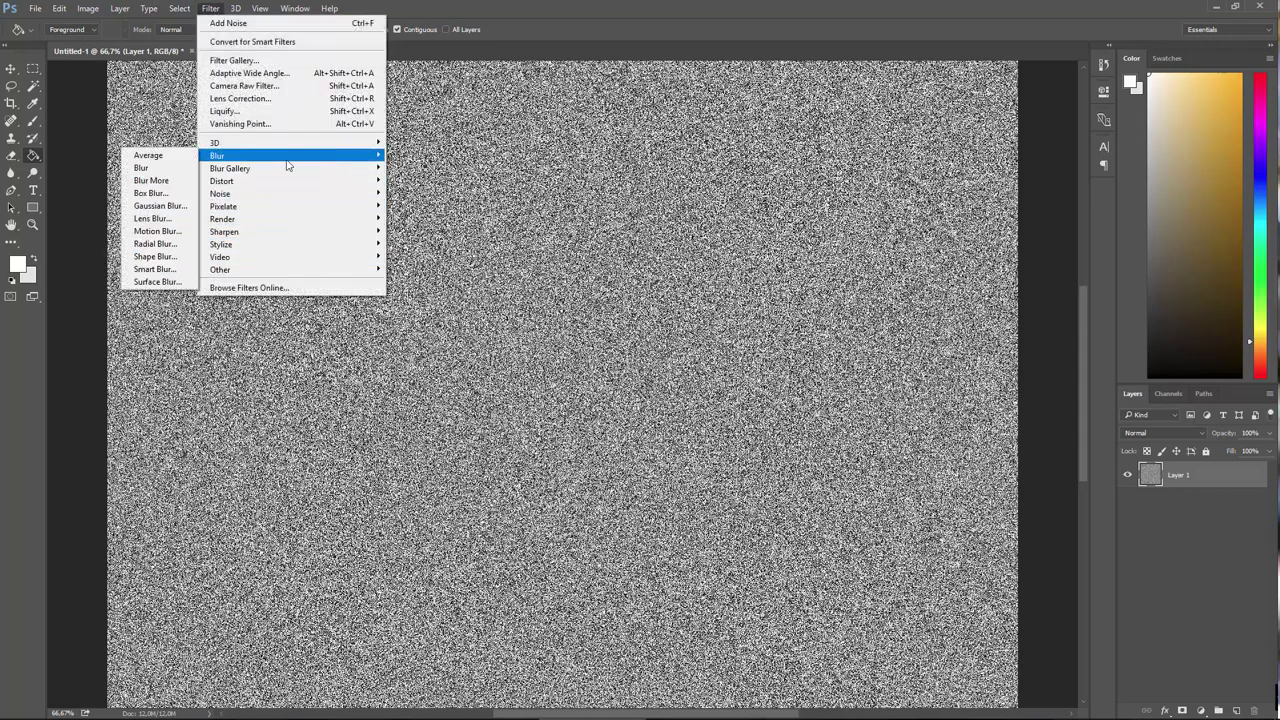
click(157, 244)
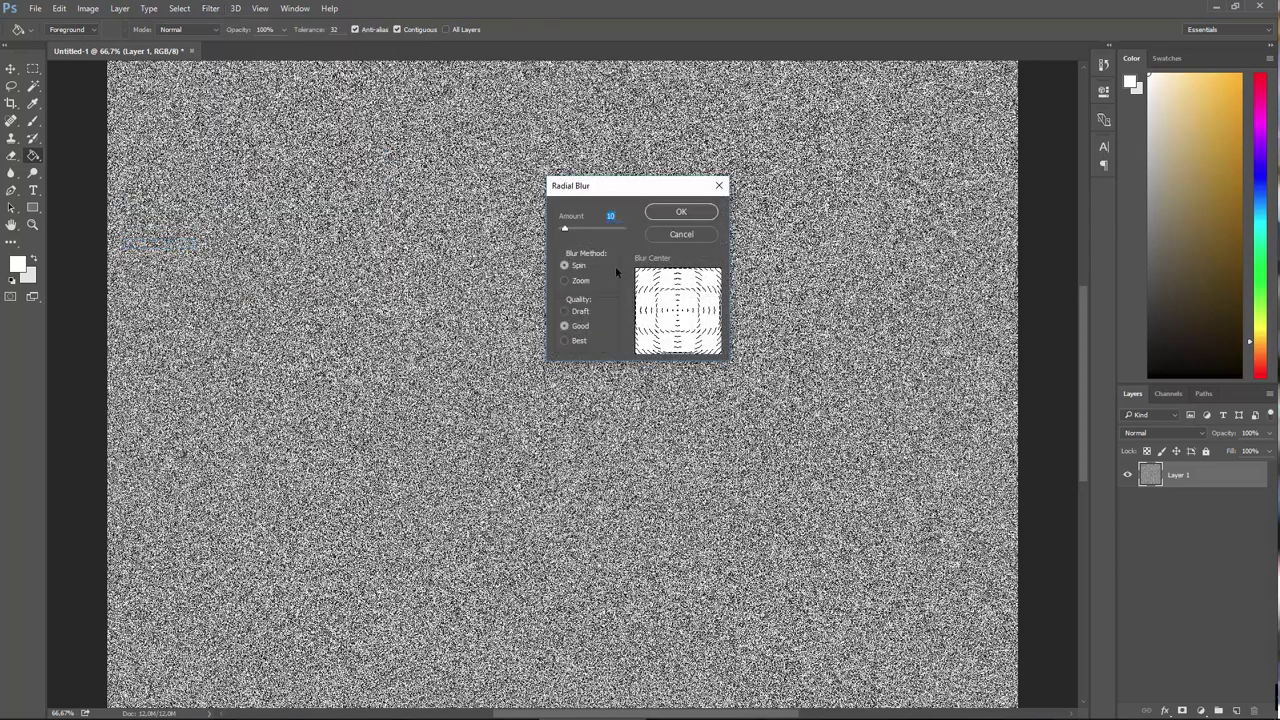
click(565, 281)
click(566, 265)
drag(564, 229, 612, 229)
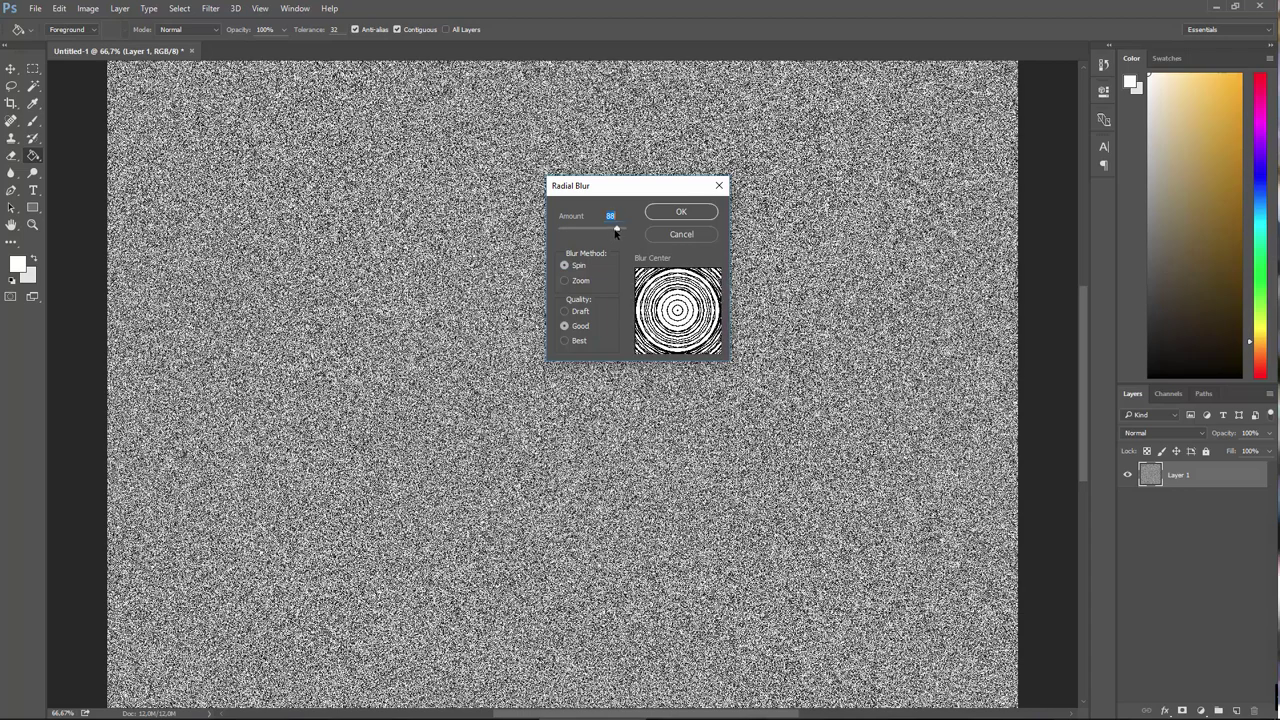
click(570, 326)
click(680, 212)
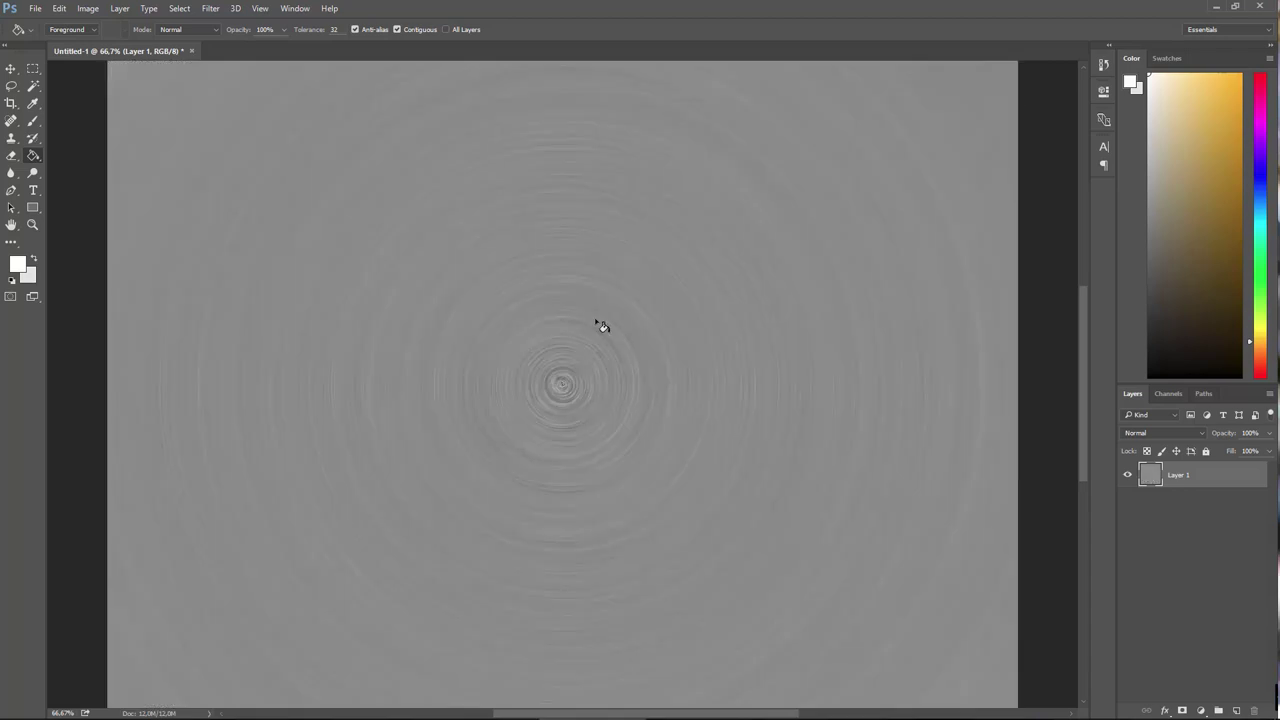
- Inspect the circular blur pattern close up and from farther away, and undo the Radial Blur
alt+scroll(603, 327, down, 2)
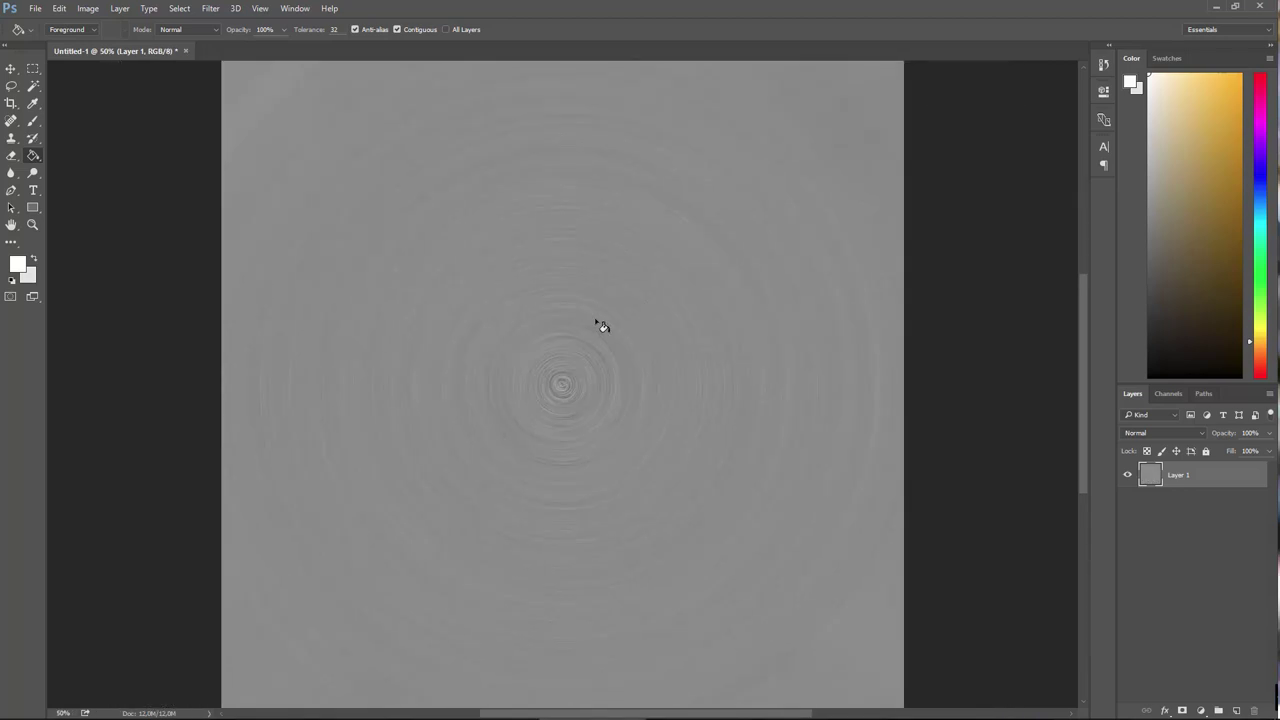
alt+scroll(603, 327, up, 3)
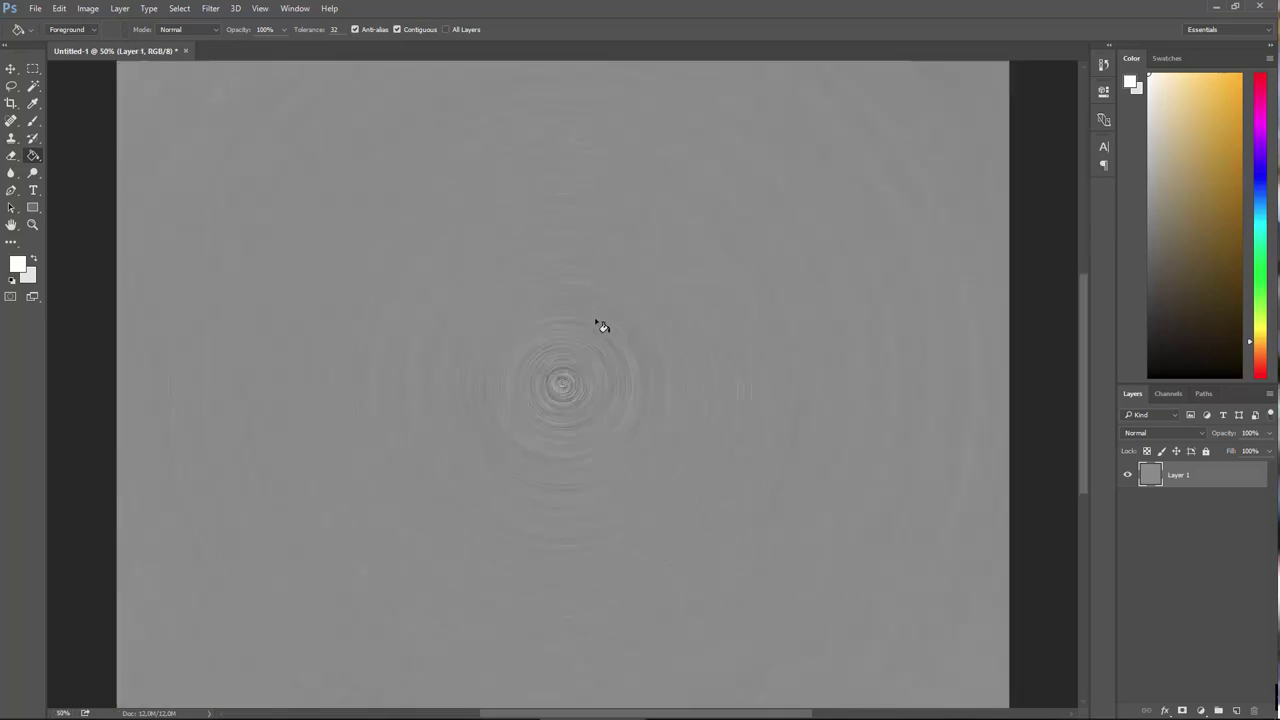
key(ctrl+plus)
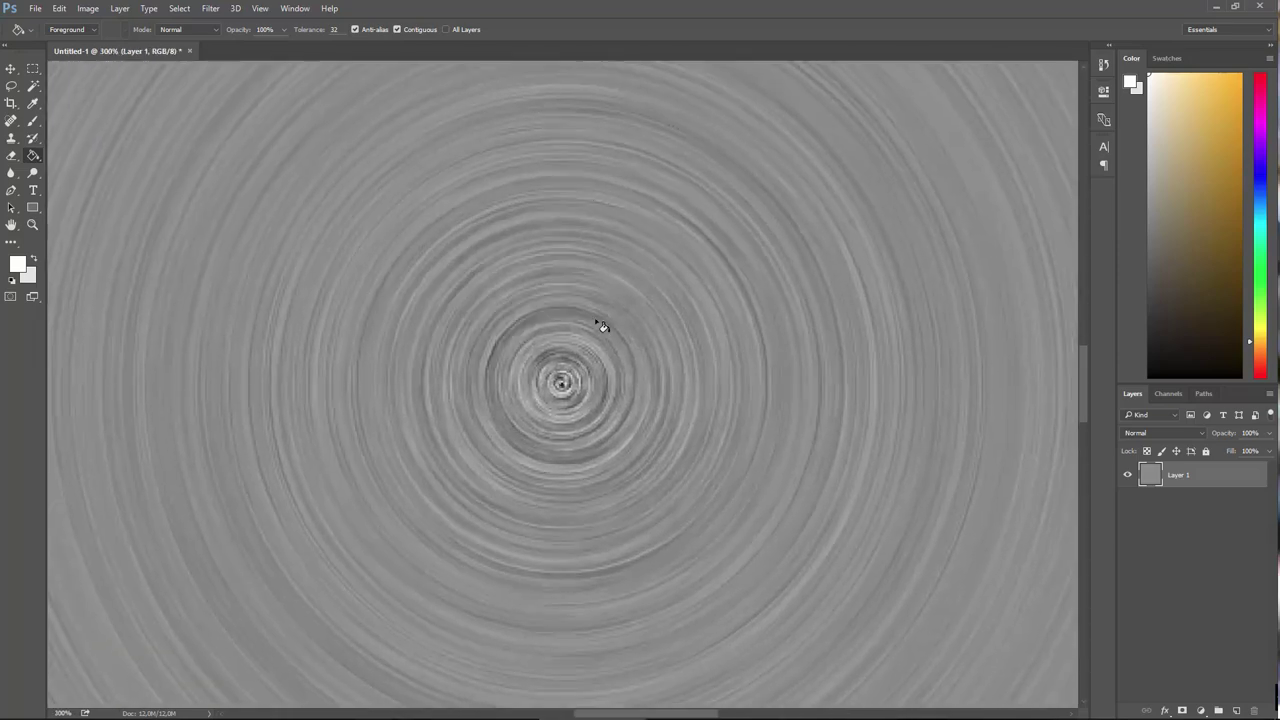
key(ctrl+minus)
key(ctrl+minus)
key(ctrl+minus)
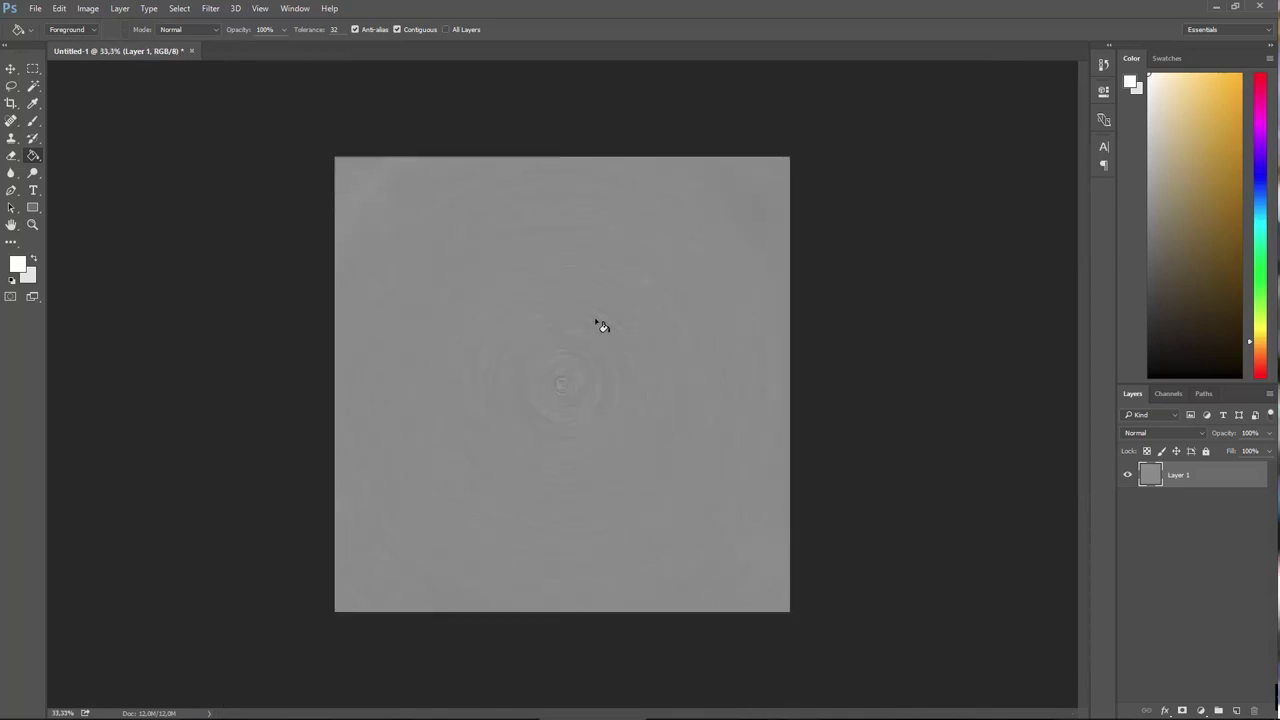
key(ctrl+plus)
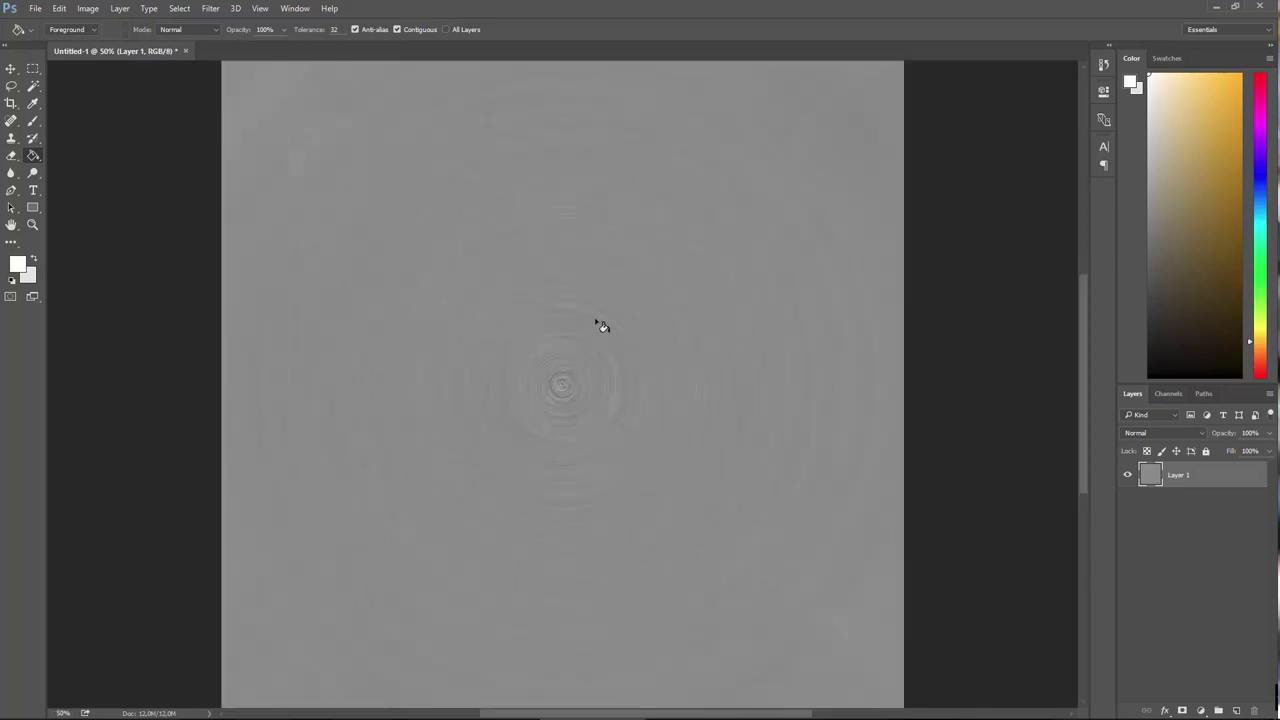
click(59, 8)
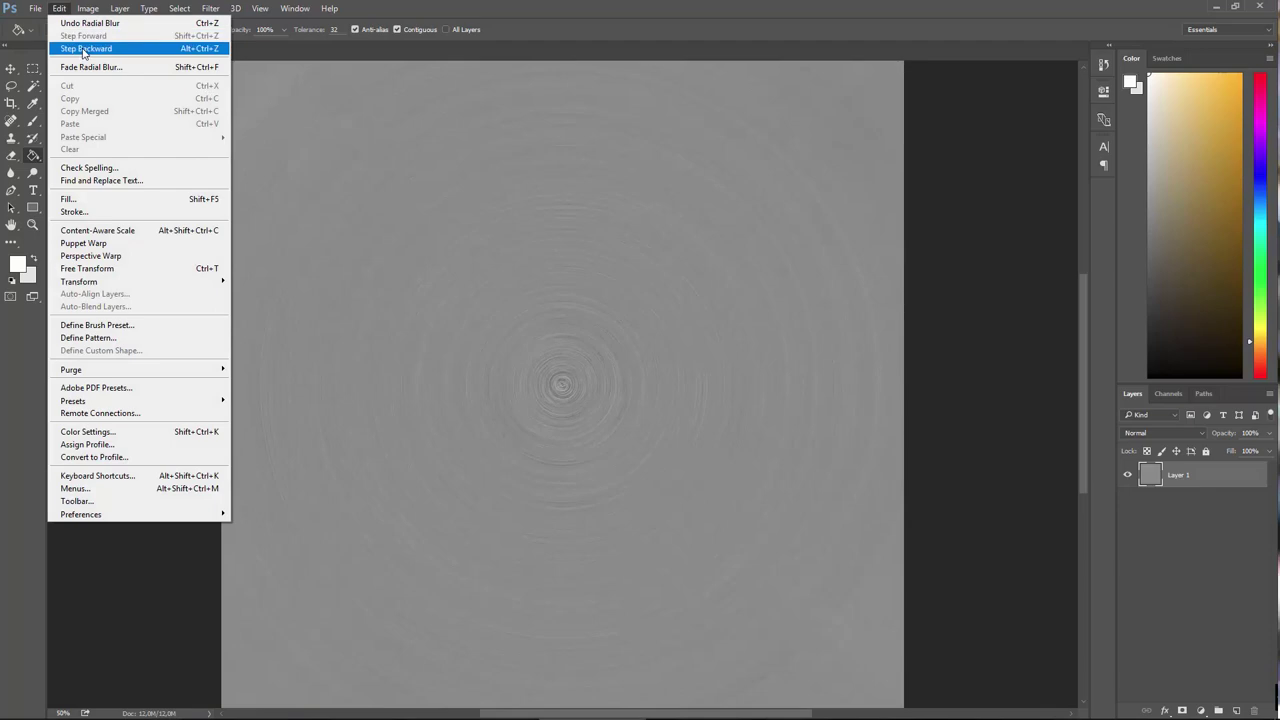
click(84, 49)
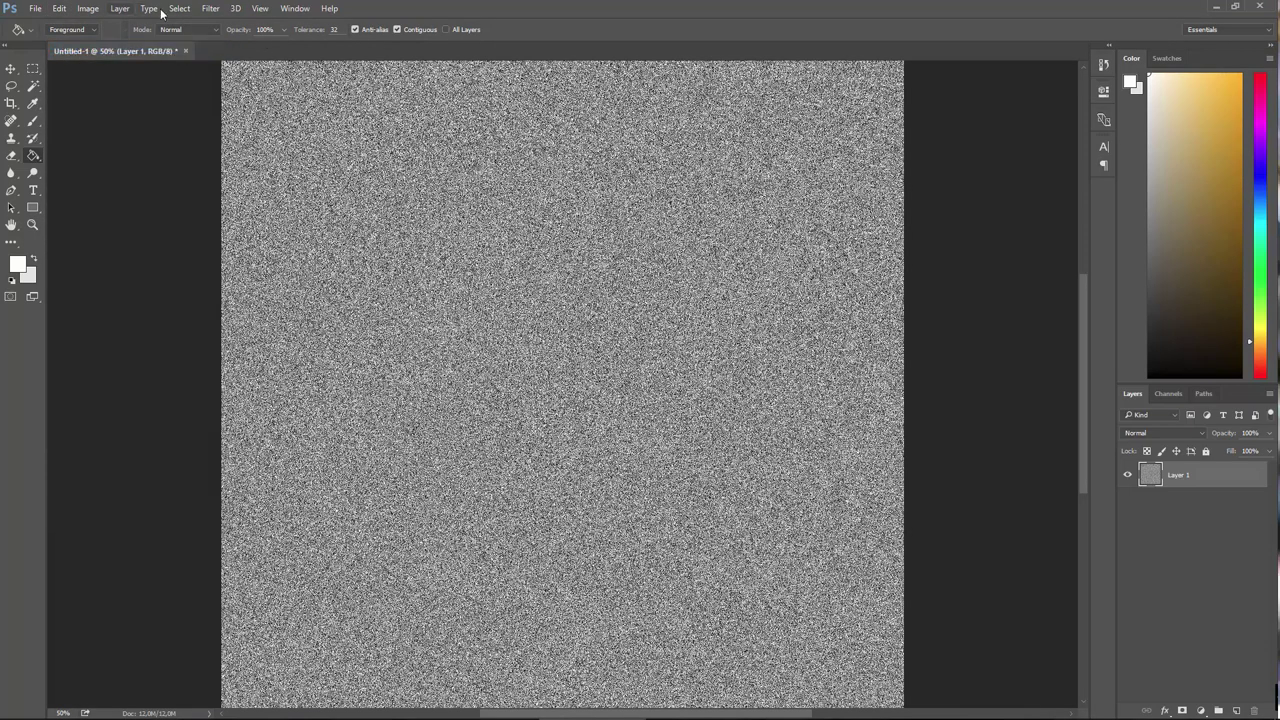
- Start a Motion Blur on the noise layer and set its distance to 250 pixels
click(211, 8)
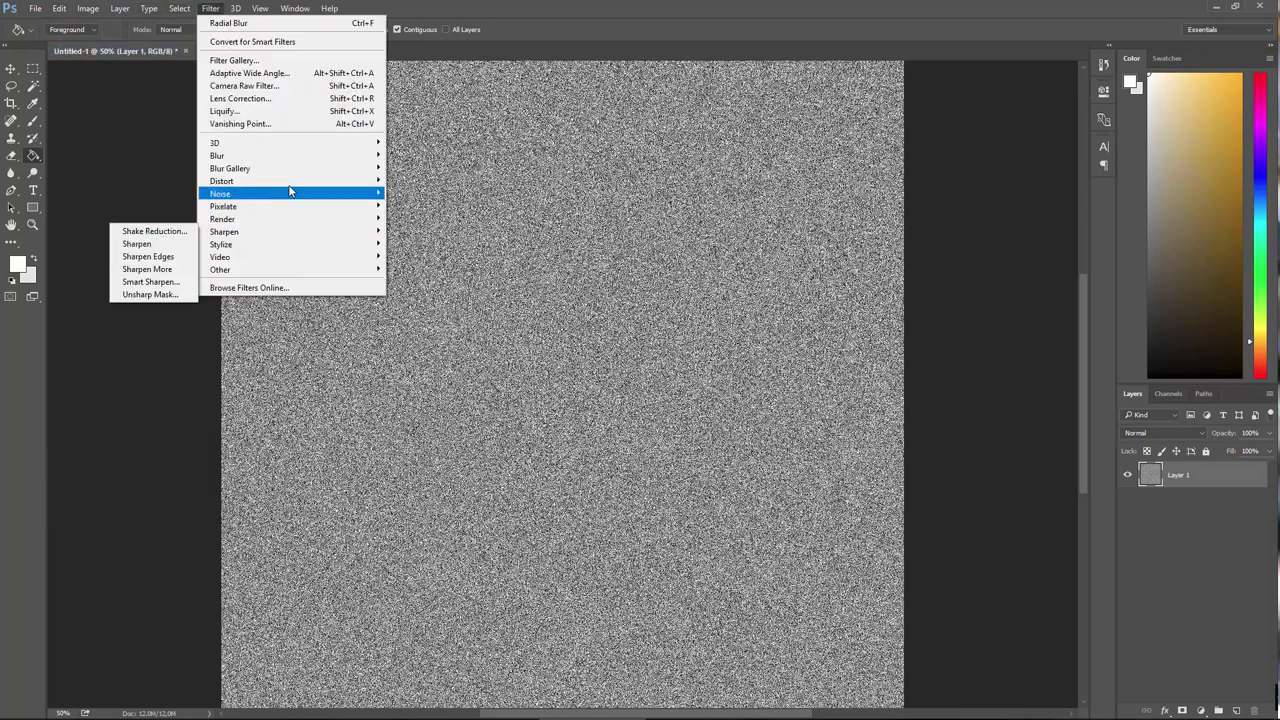
mouse_move(280, 156)
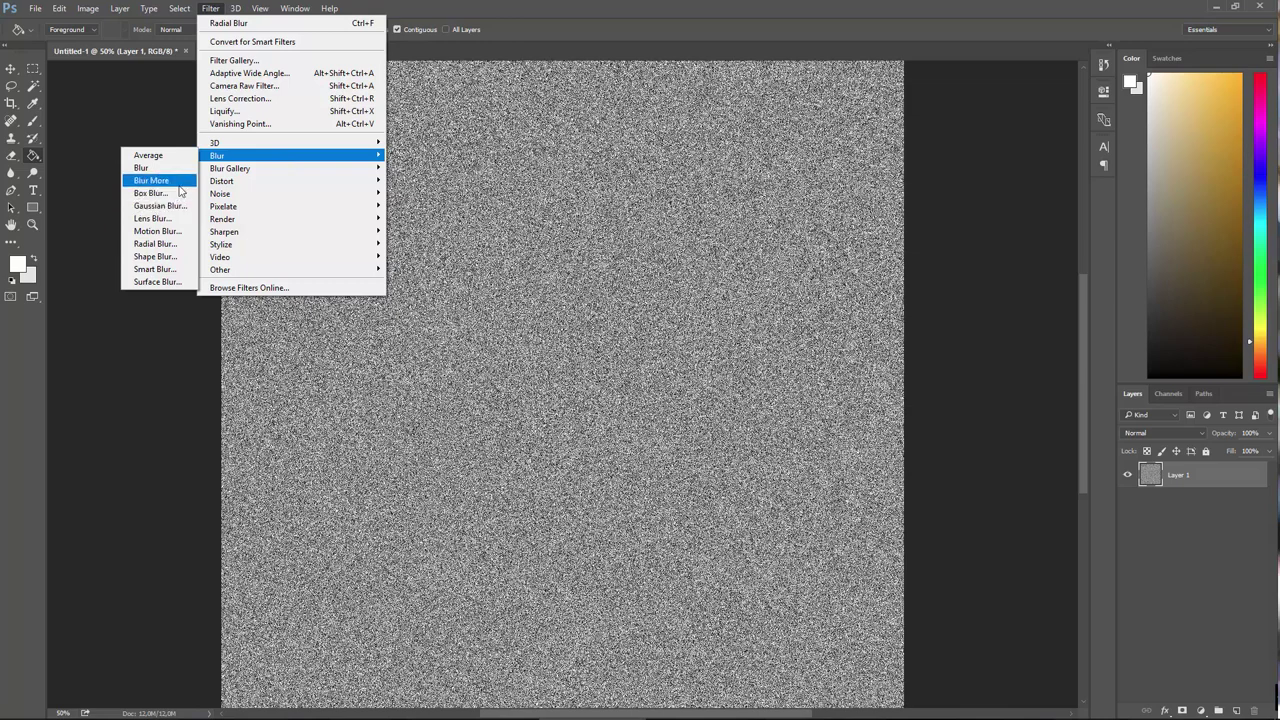
click(178, 234)
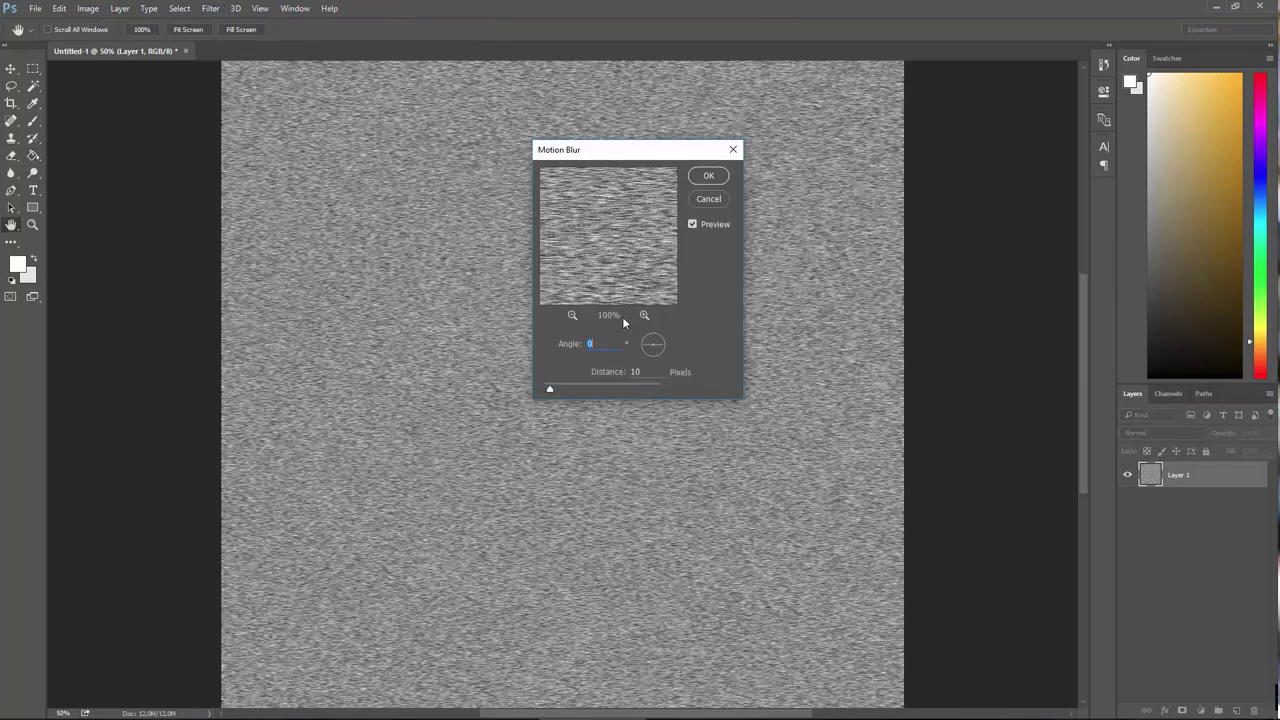
drag(553, 388, 586, 389)
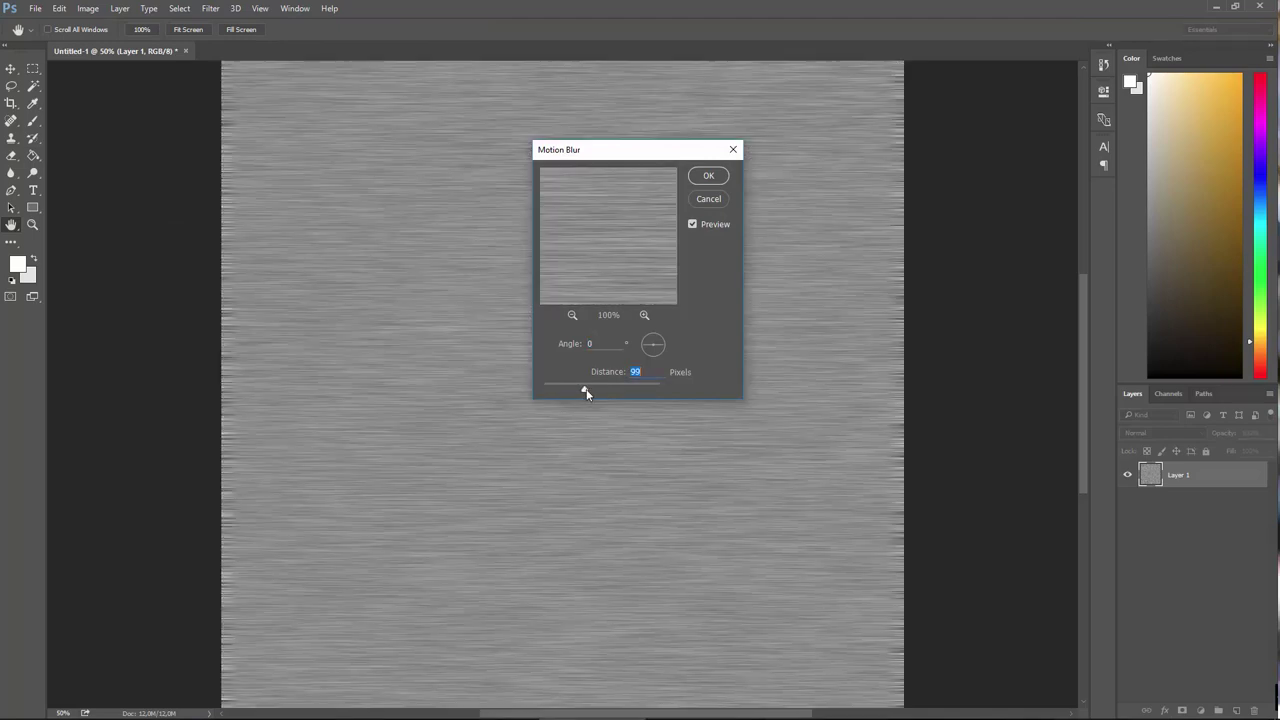
click(594, 391)
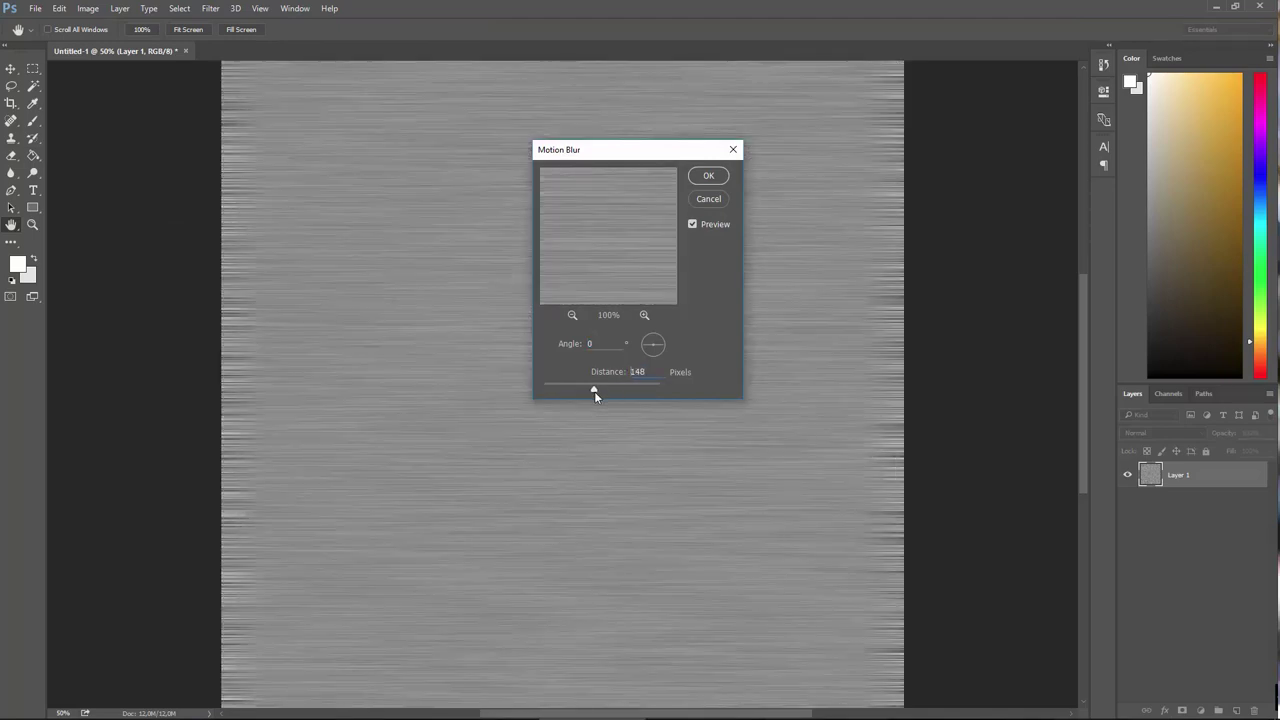
mouse_move(614, 391)
mouse_down()
mouse_move(629, 389)
mouse_move(589, 386)
mouse_move(607, 388)
mouse_up()
- Try several Motion Blur angles and apply the blur vertically at an angle of -90°
click(650, 355)
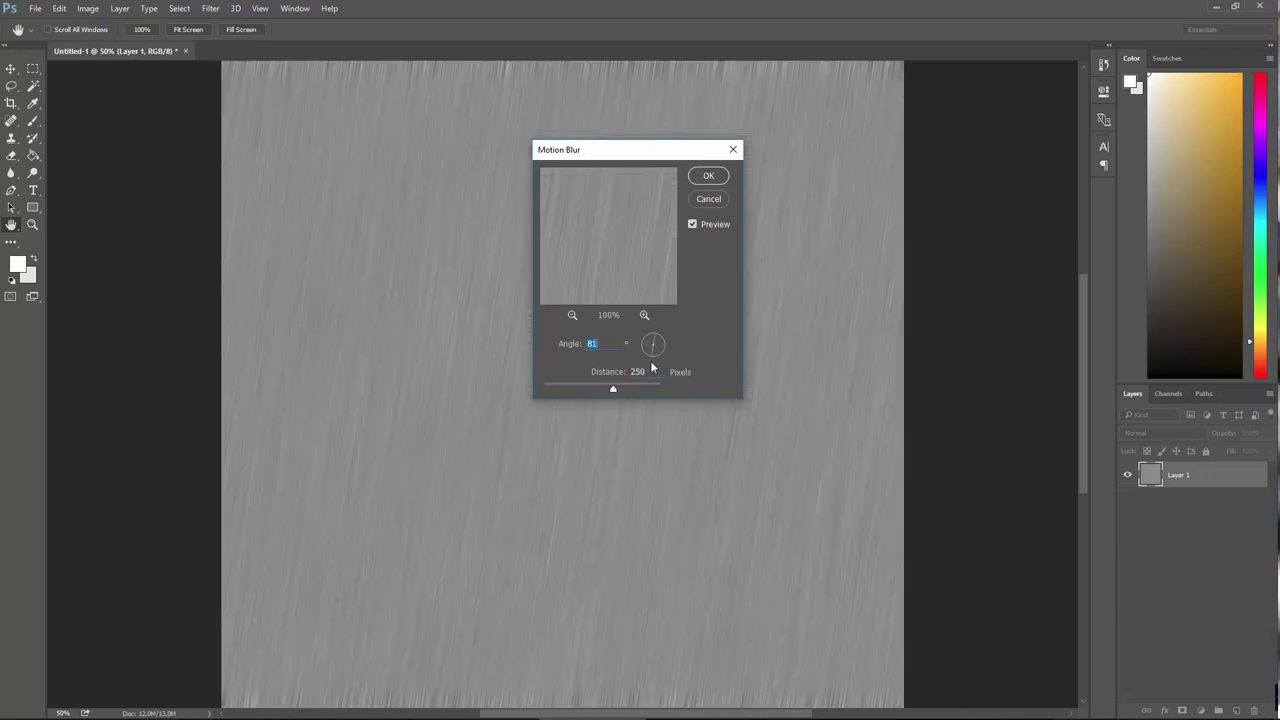
click(644, 351)
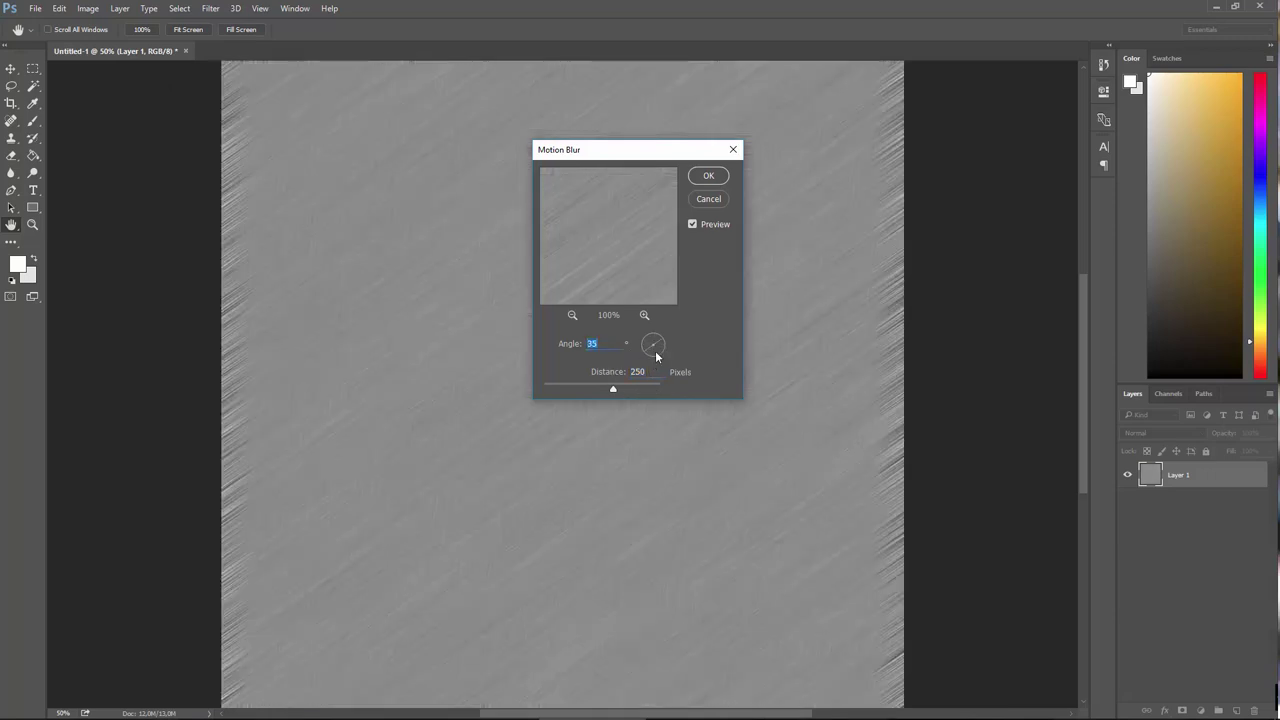
click(661, 352)
click(653, 361)
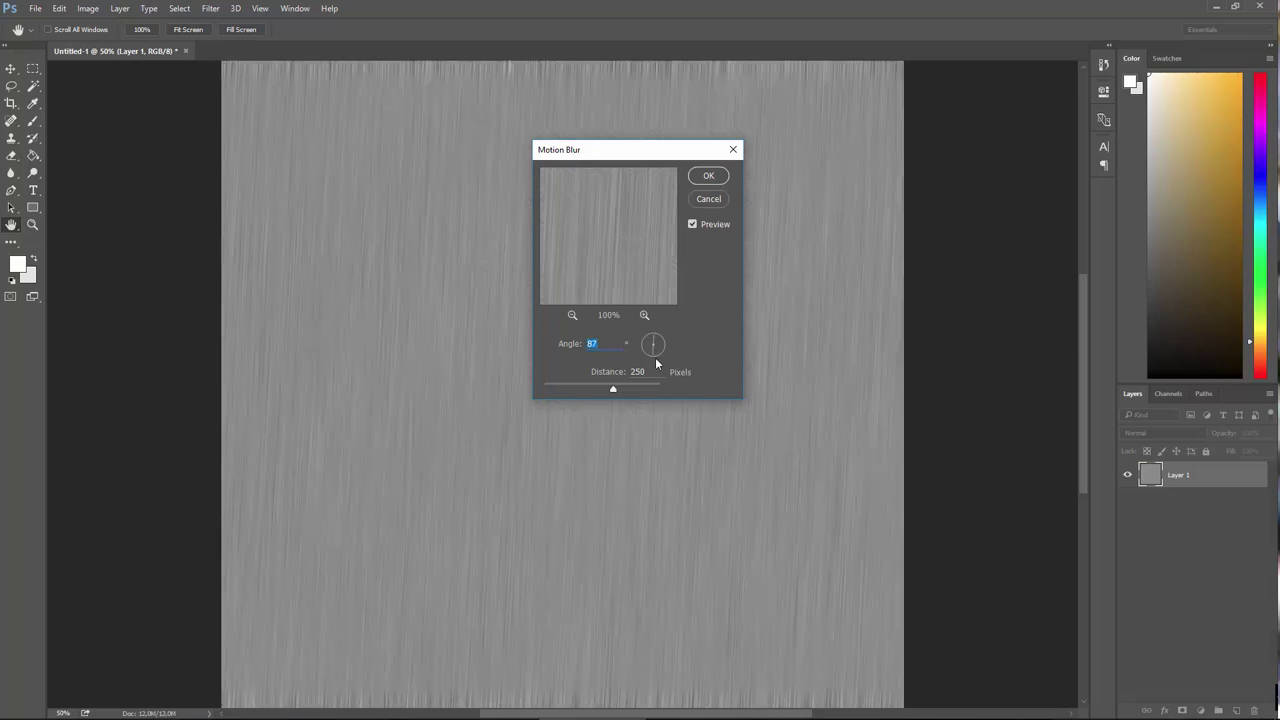
click(655, 360)
click(653, 360)
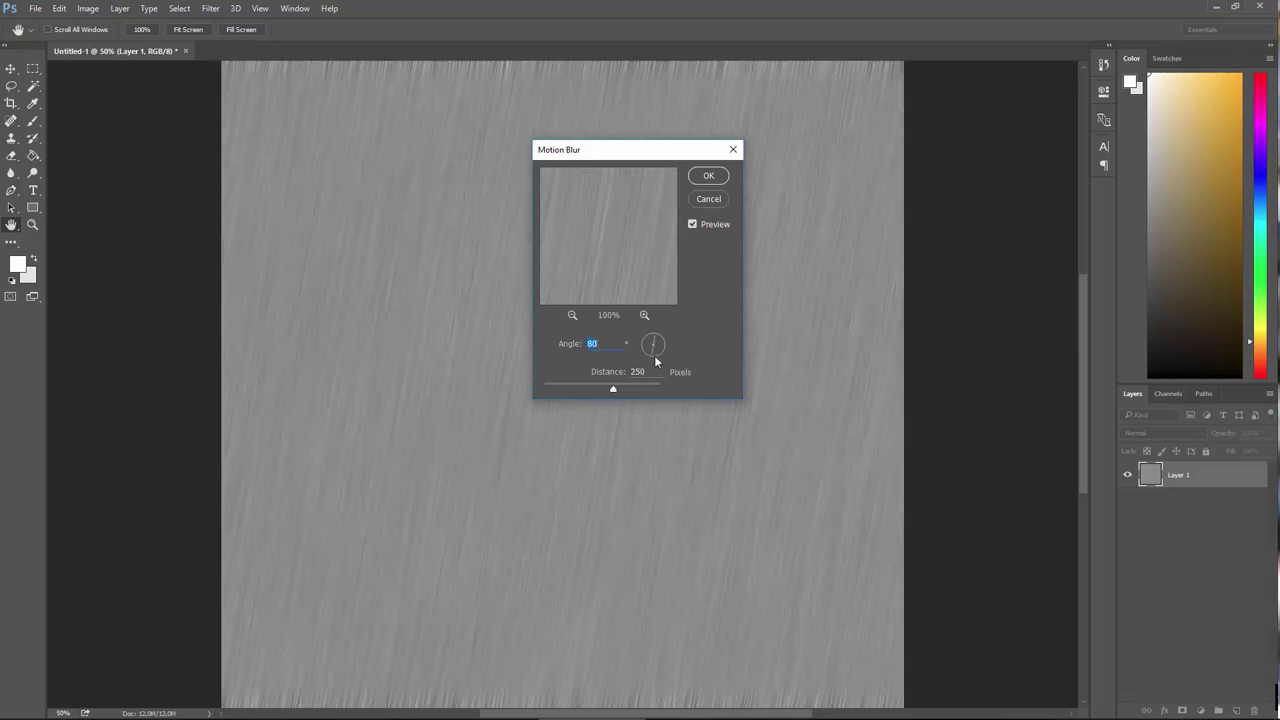
click(653, 361)
click(655, 361)
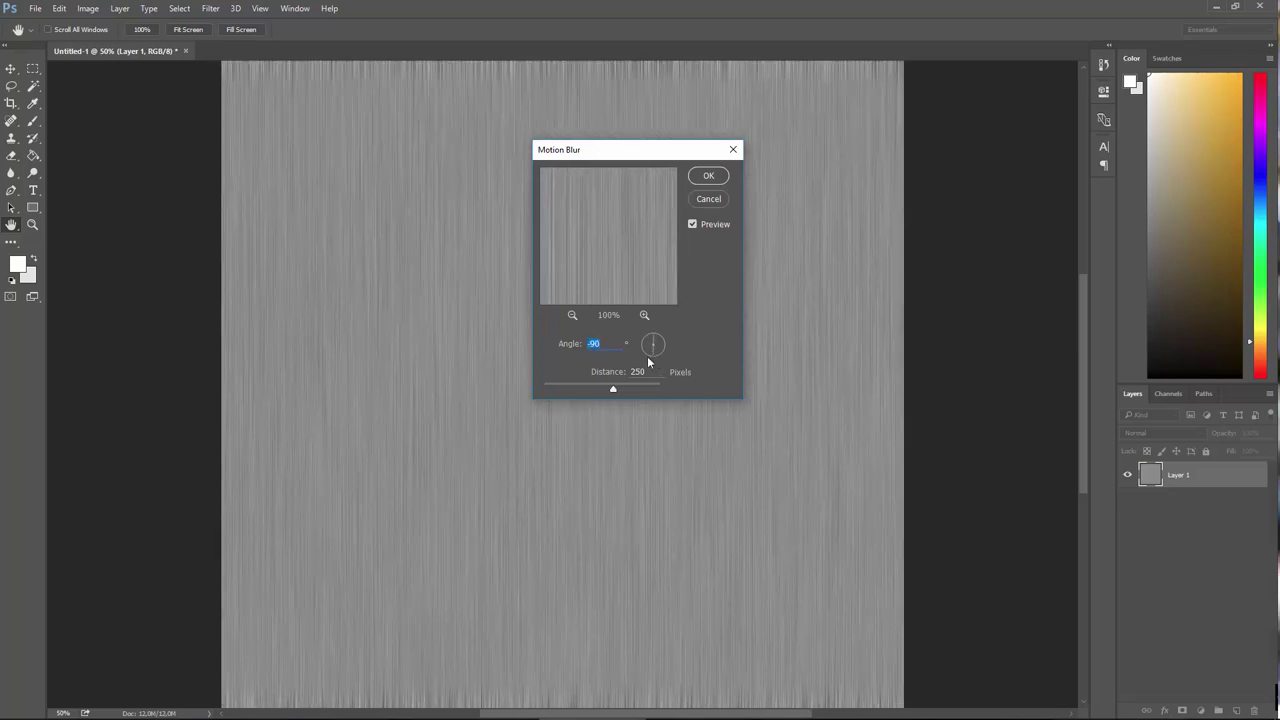
click(714, 178)
- Check the vertically streaked image and undo the Motion Blur
key(ctrl+minus)
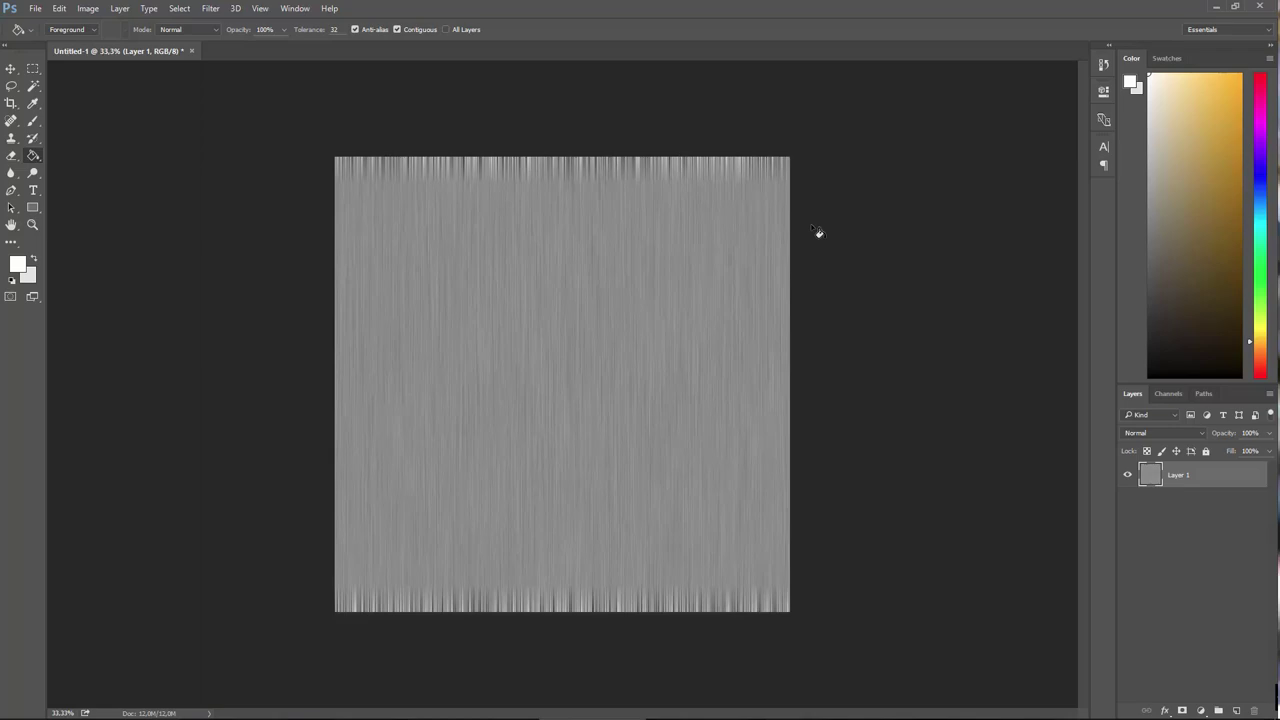
key(ctrl+plus)
key(ctrl+z)
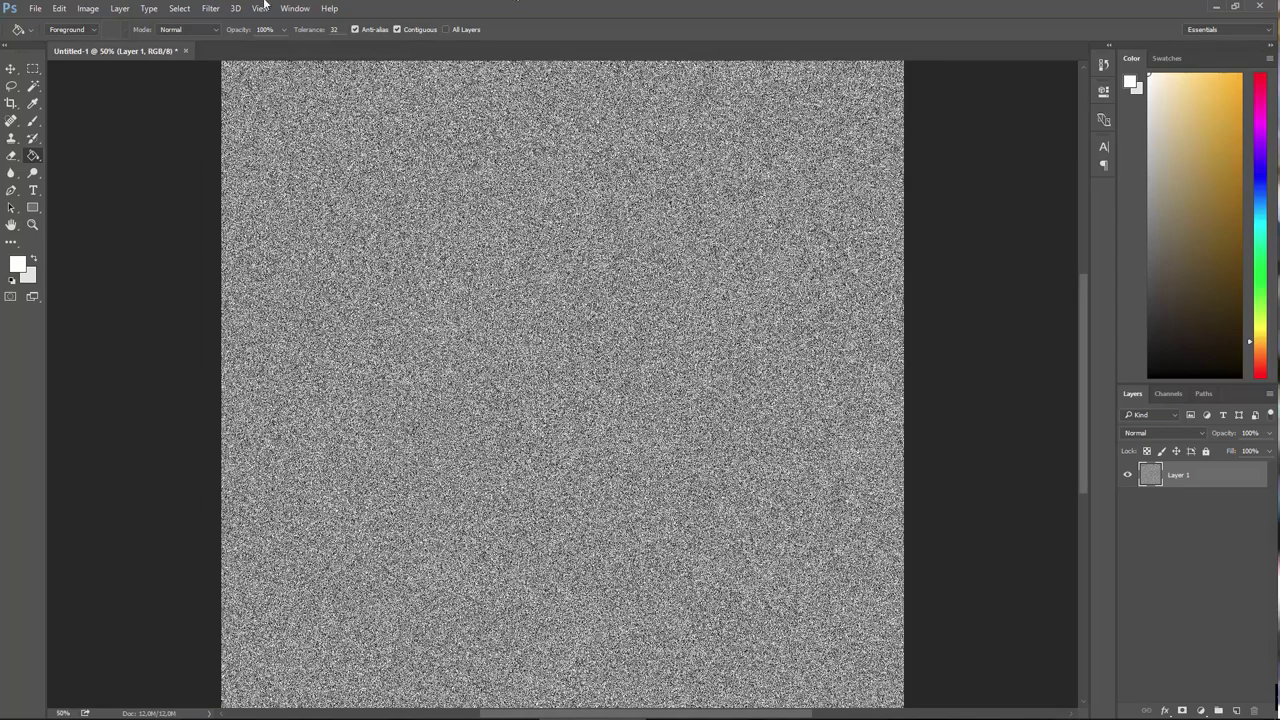
- Start a Shape Blur on the noise layer, try several shapes, and select the diagonal-line shape with a 57-pixel radius
click(210, 8)
mouse_move(217, 156)
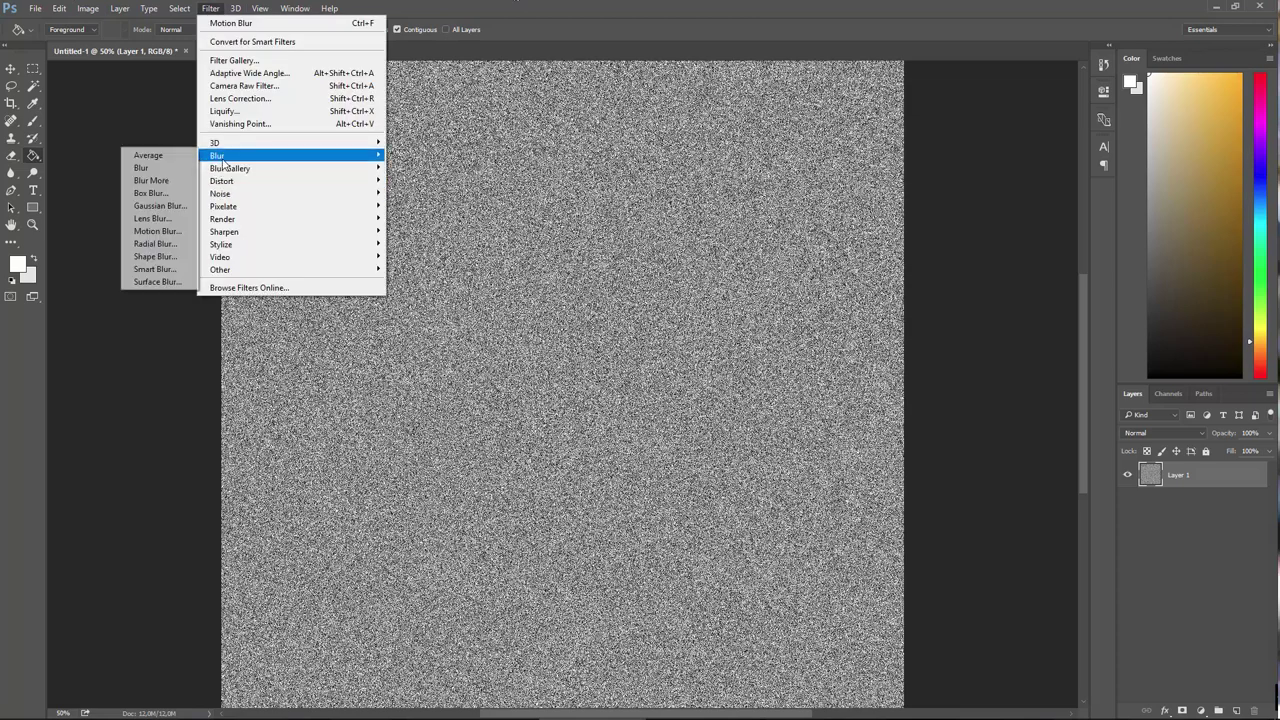
click(155, 256)
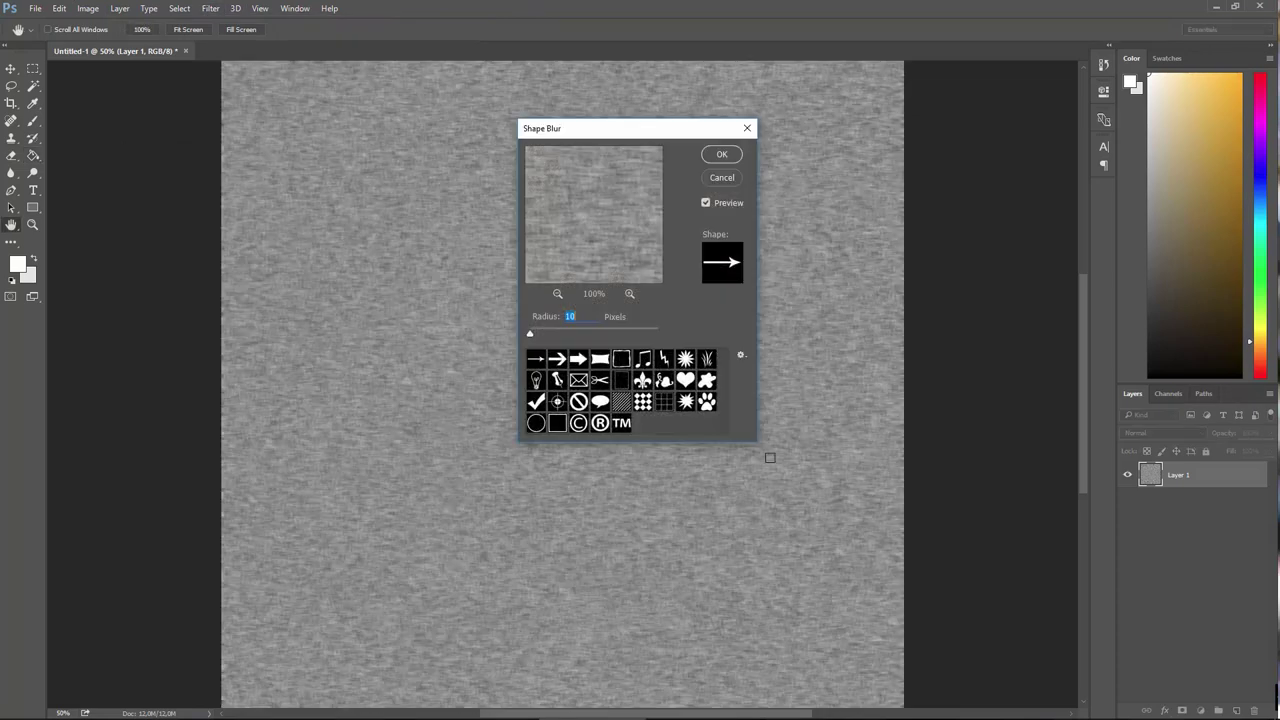
click(600, 362)
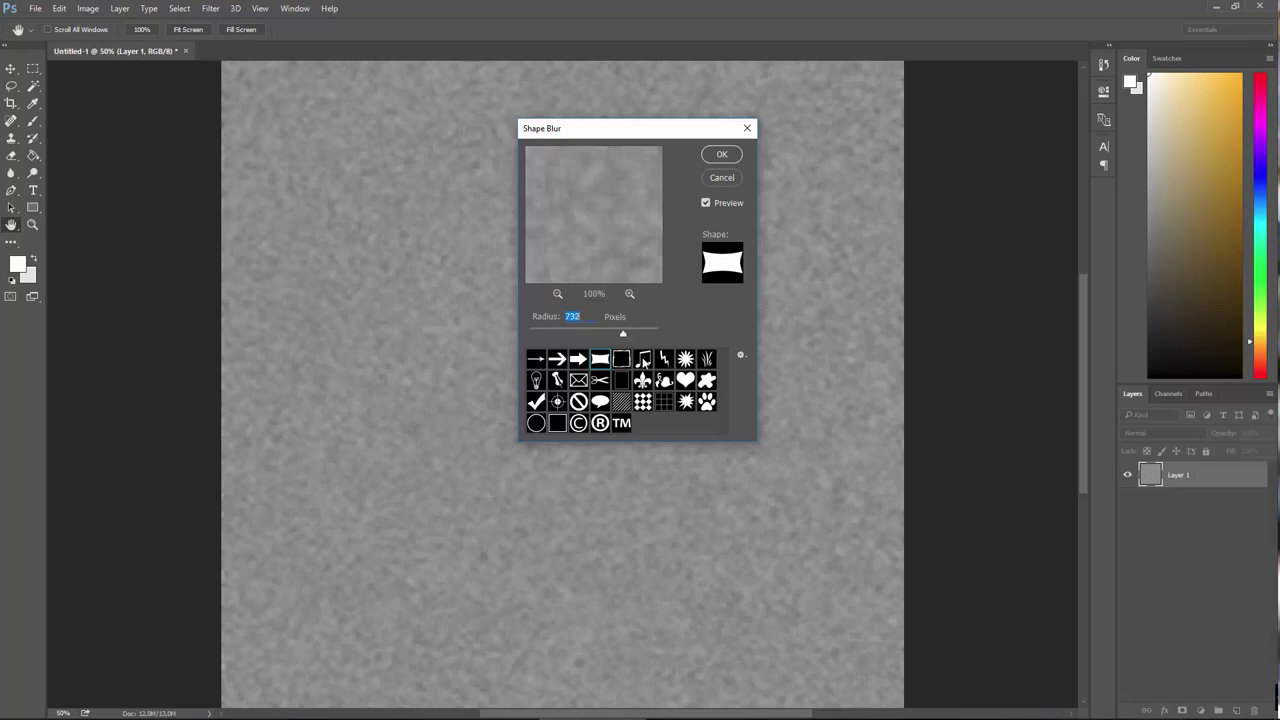
click(644, 365)
click(624, 365)
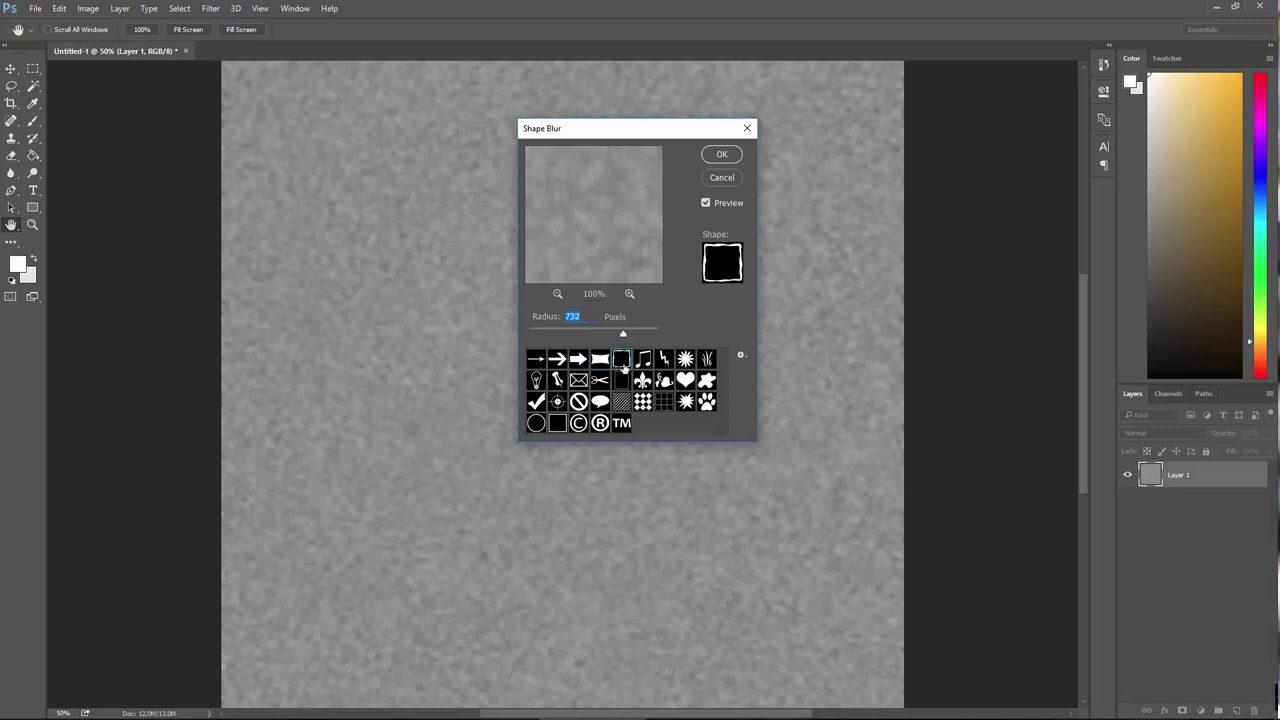
click(645, 403)
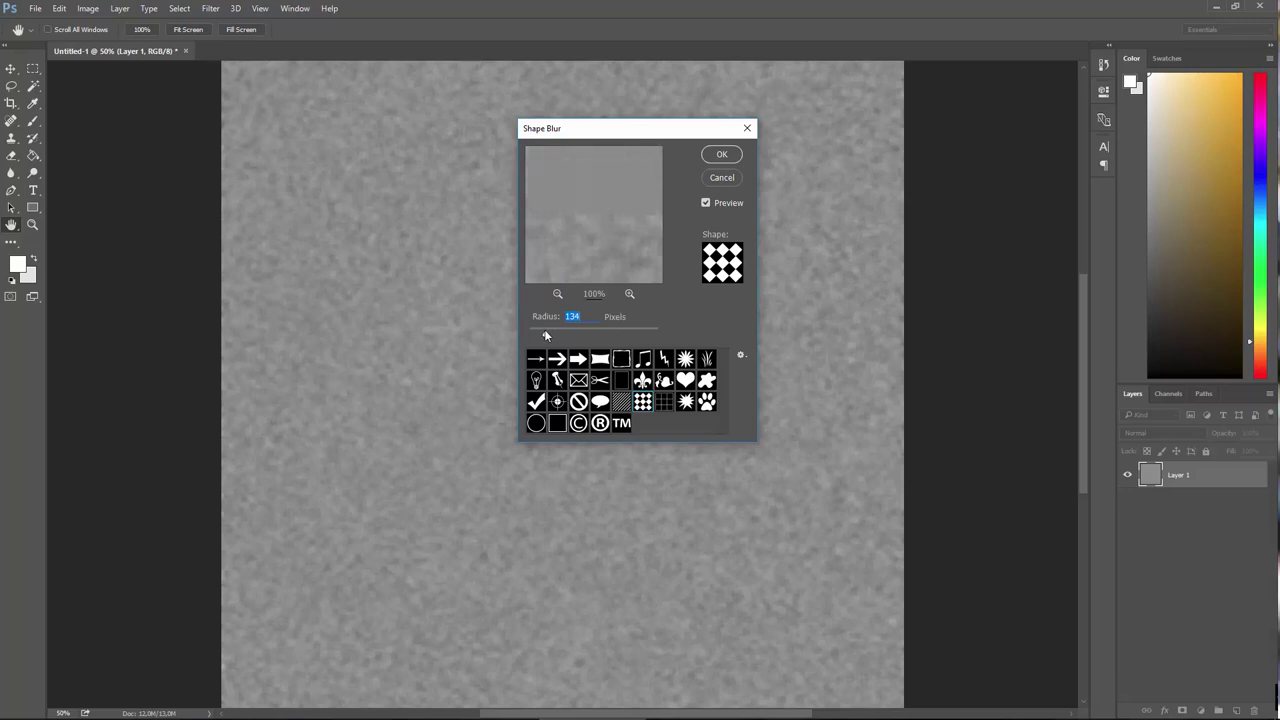
drag(545, 334, 536, 336)
click(620, 405)
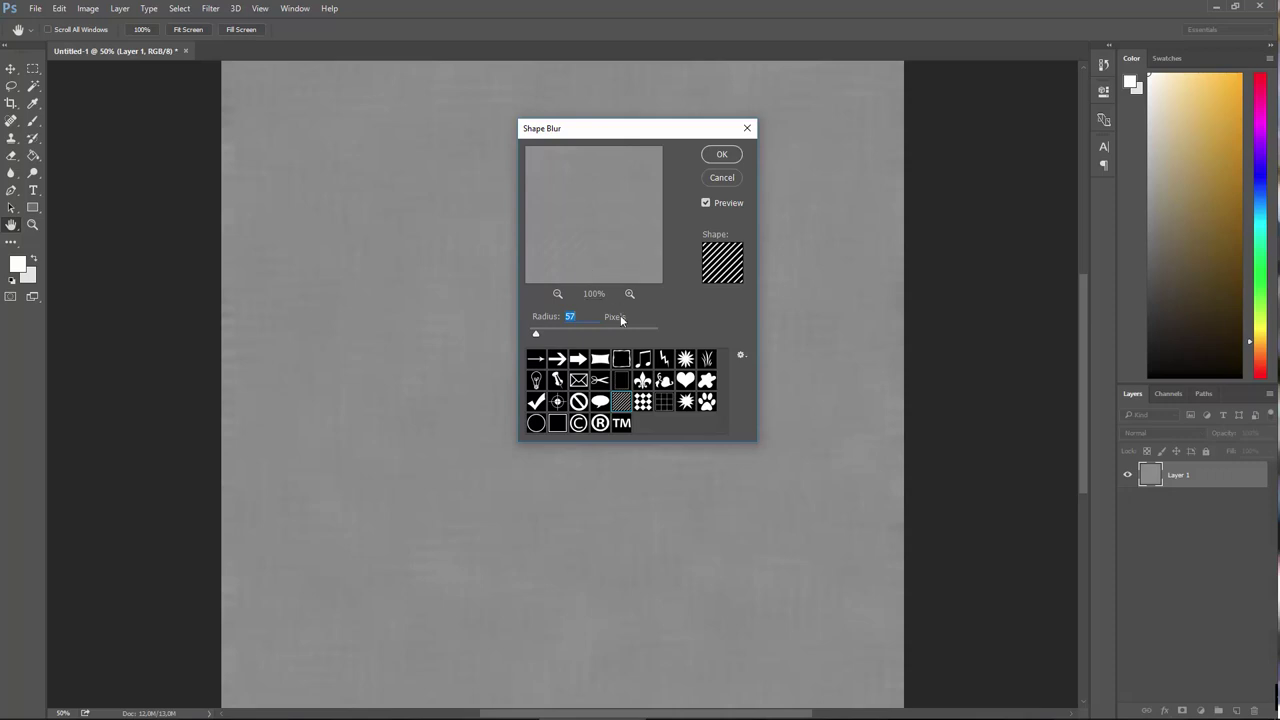
- Compare several Shape Blur radii close up and apply the diagonal-line blur with a radius of 25 pixels
drag(608, 133, 838, 163)
key(ctrl+1)
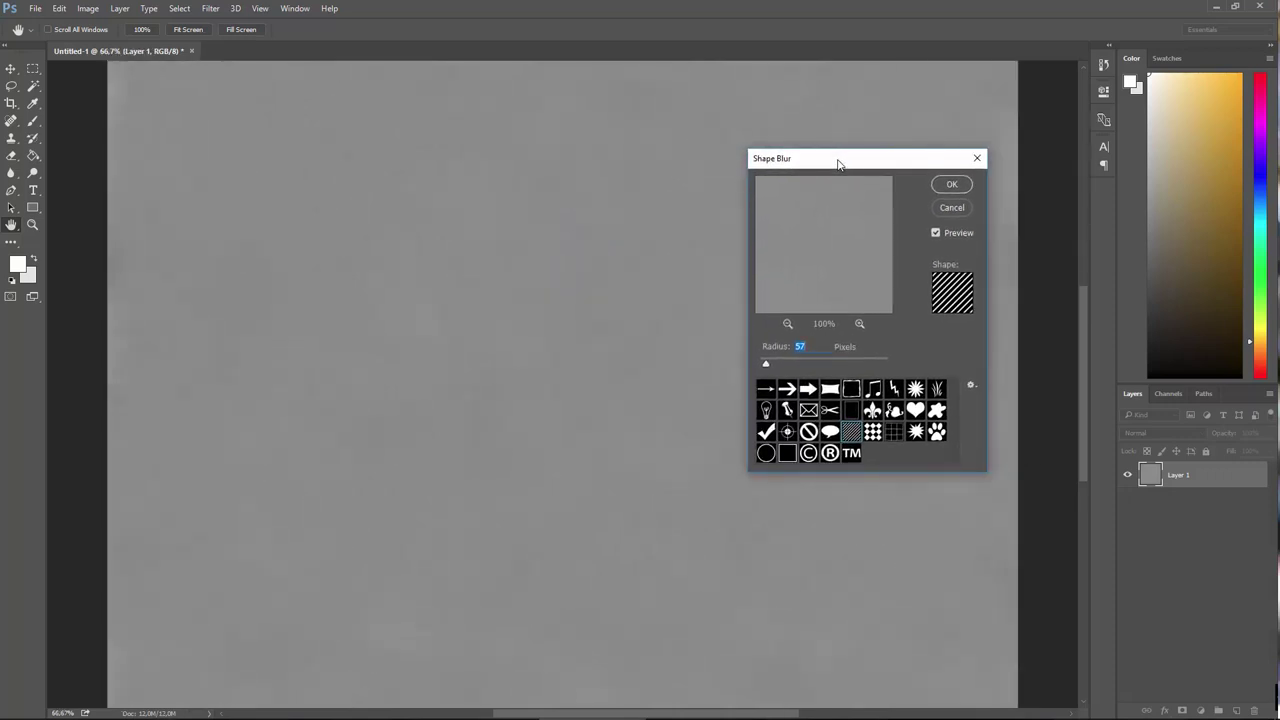
key(ctrl+plus)
key(ctrl+plus)
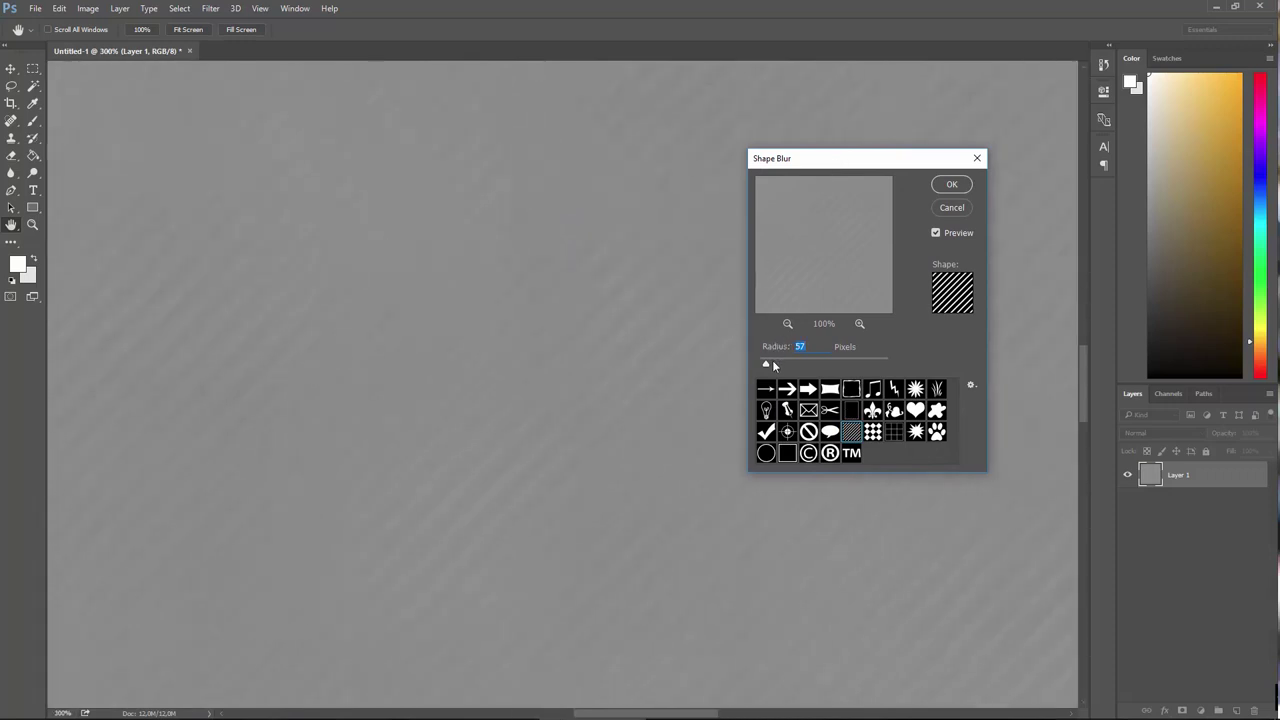
drag(783, 366, 789, 366)
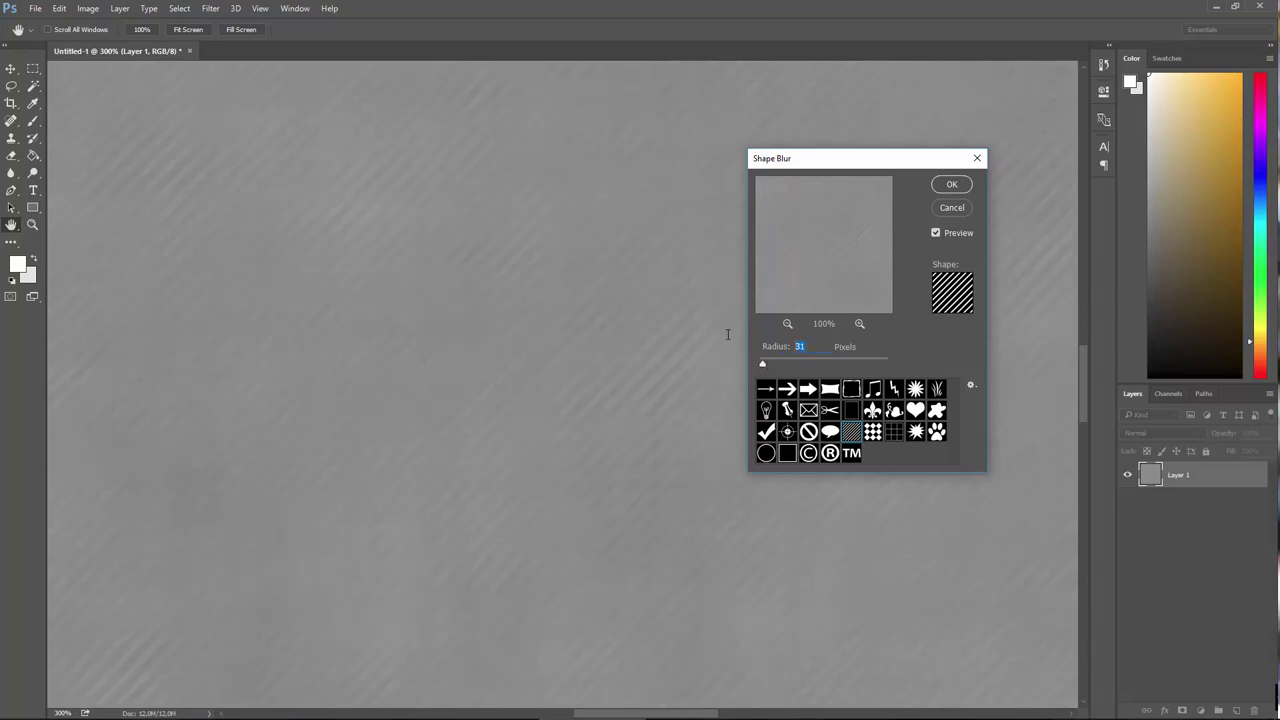
text(1)
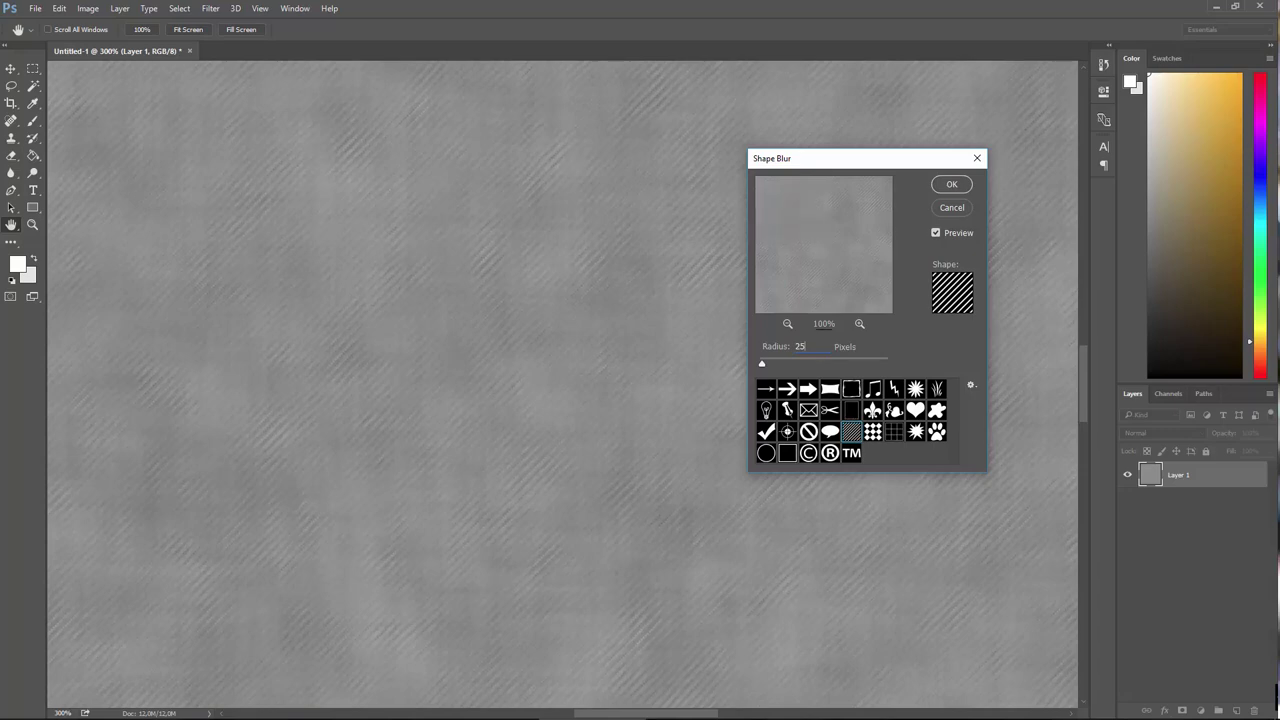
click(780, 366)
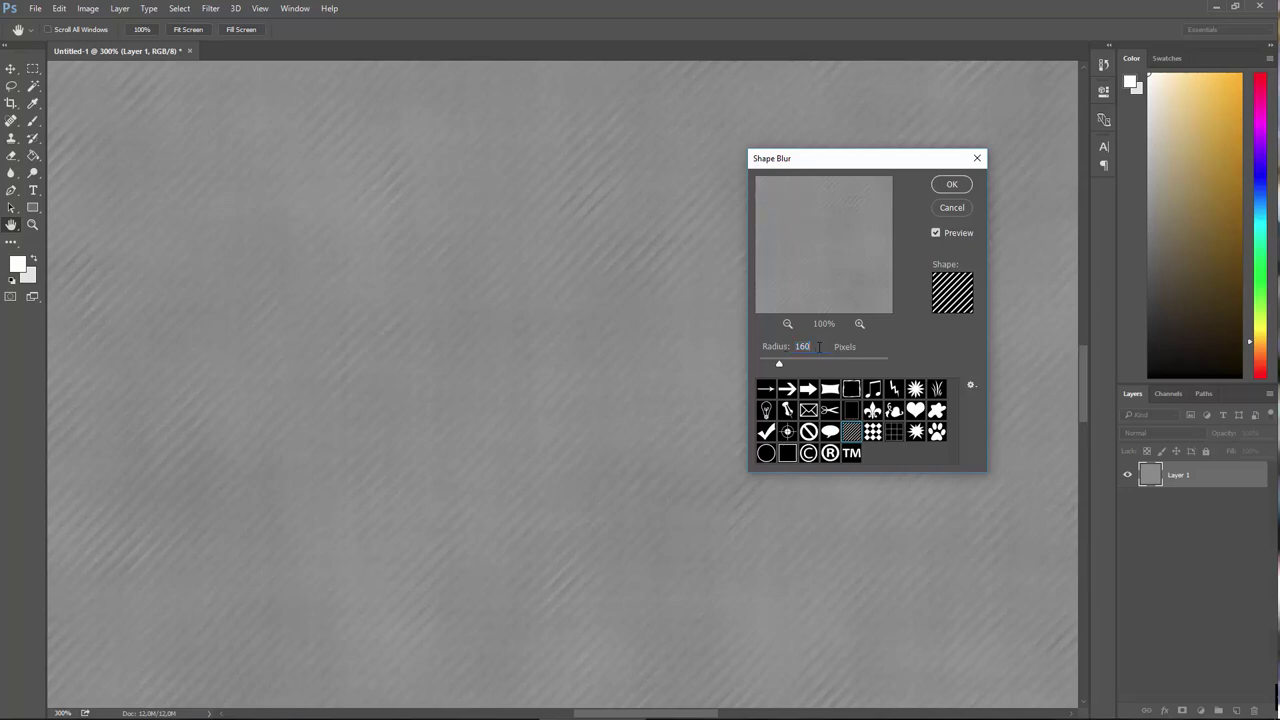
text(25)
click(951, 186)
key(g)
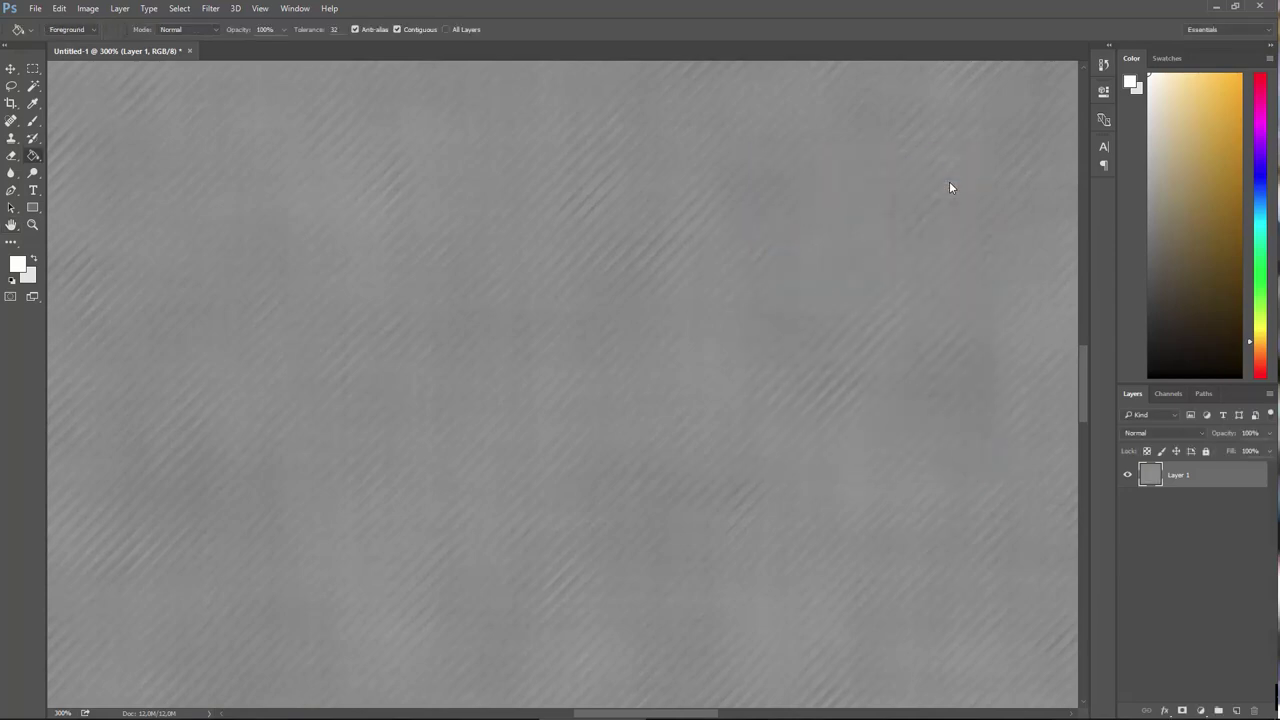
click(88, 8)
mouse_move(116, 45)
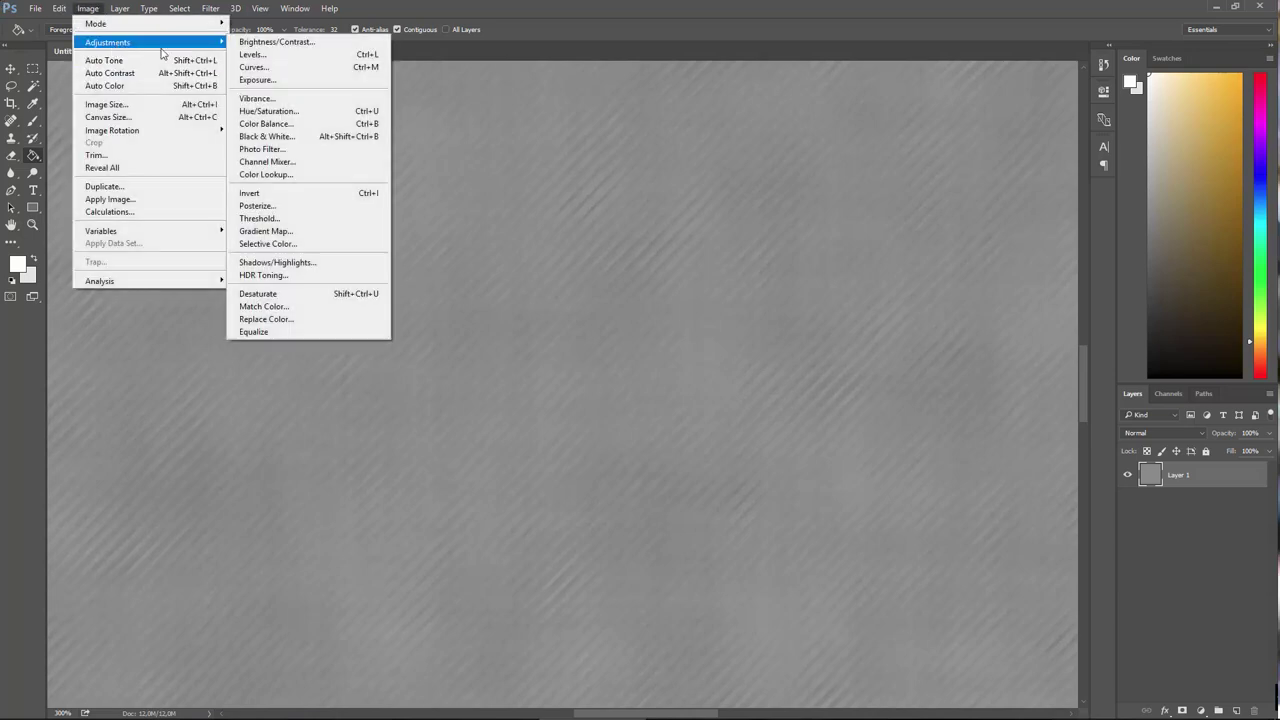
click(286, 42)
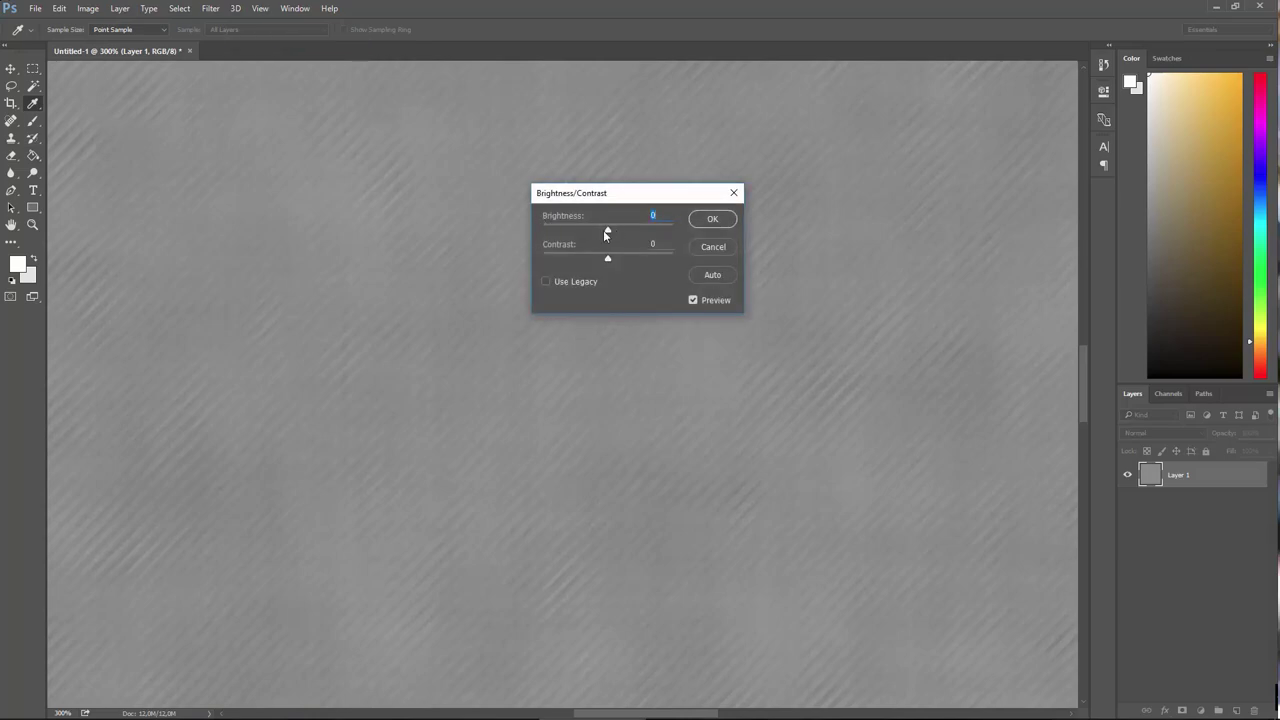
drag(607, 230, 657, 276)
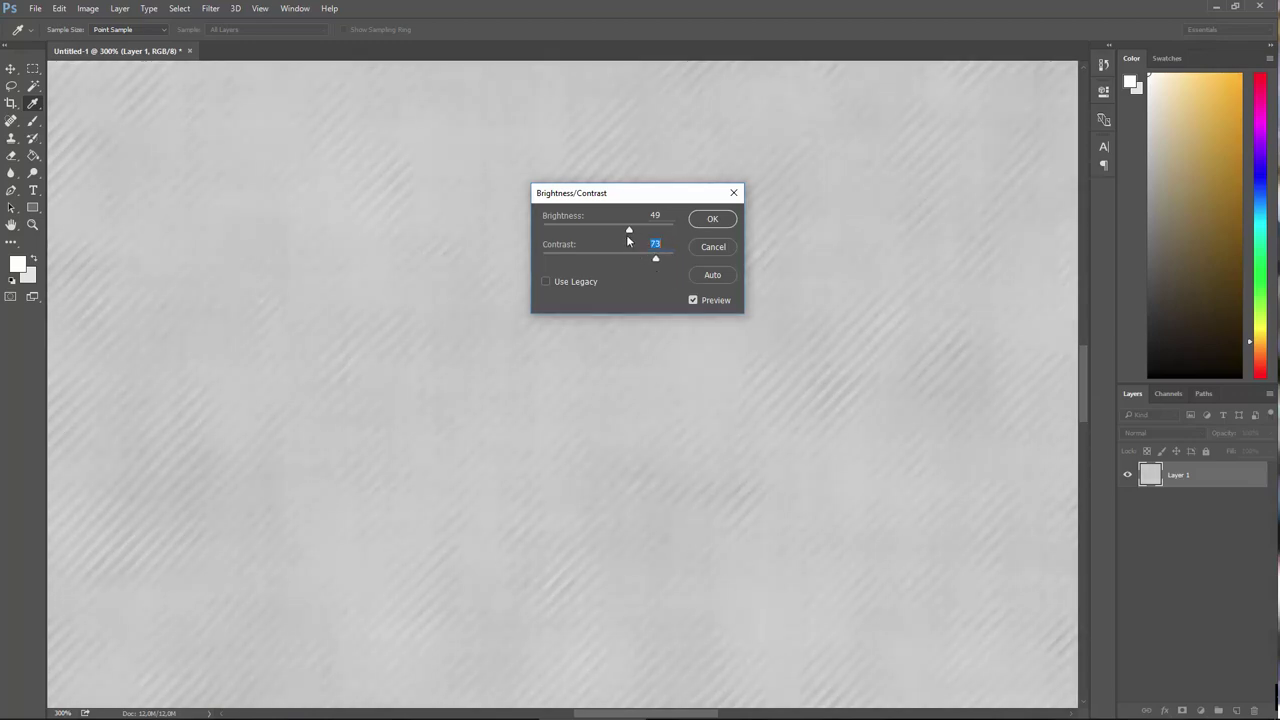
mouse_move(630, 232)
mouse_down()
mouse_move(603, 232)
mouse_move(624, 234)
mouse_move(602, 245)
mouse_move(618, 241)
mouse_up()
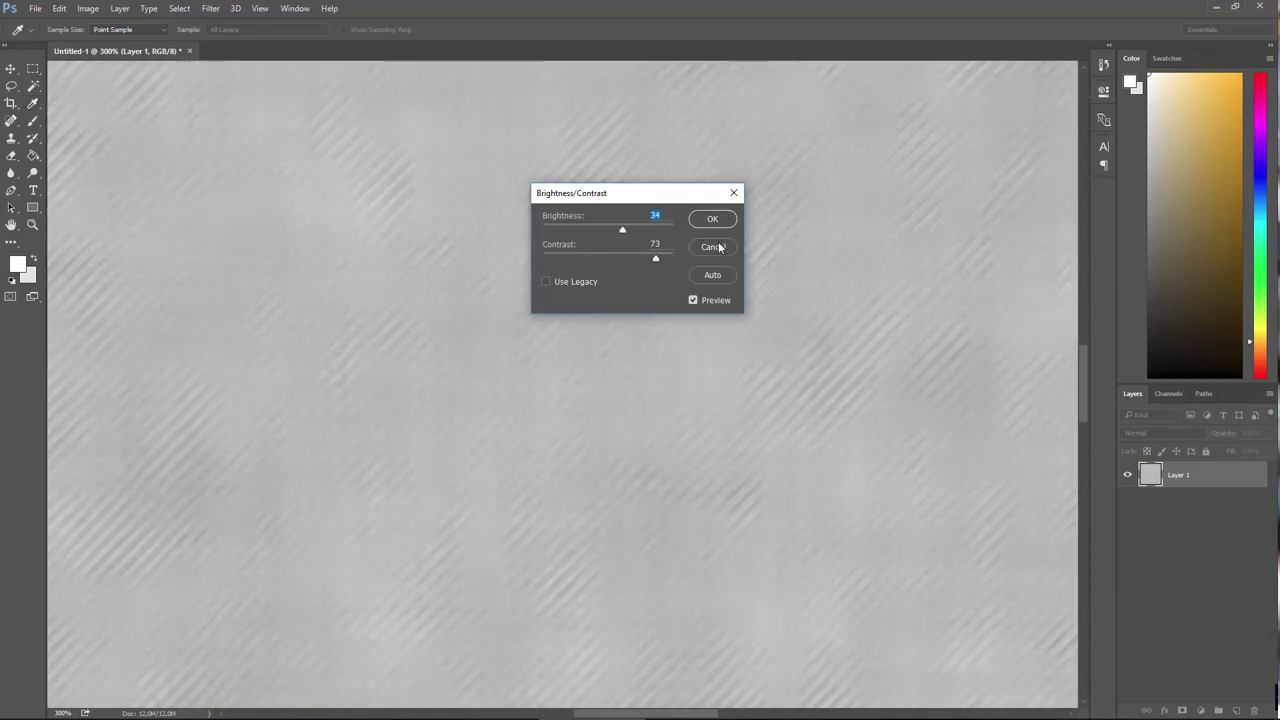
click(713, 247)
- Start a Curves adjustment with a midtone point, an upper point at input 168, output 212, and a lifted shadow point
click(89, 9)
mouse_move(107, 42)
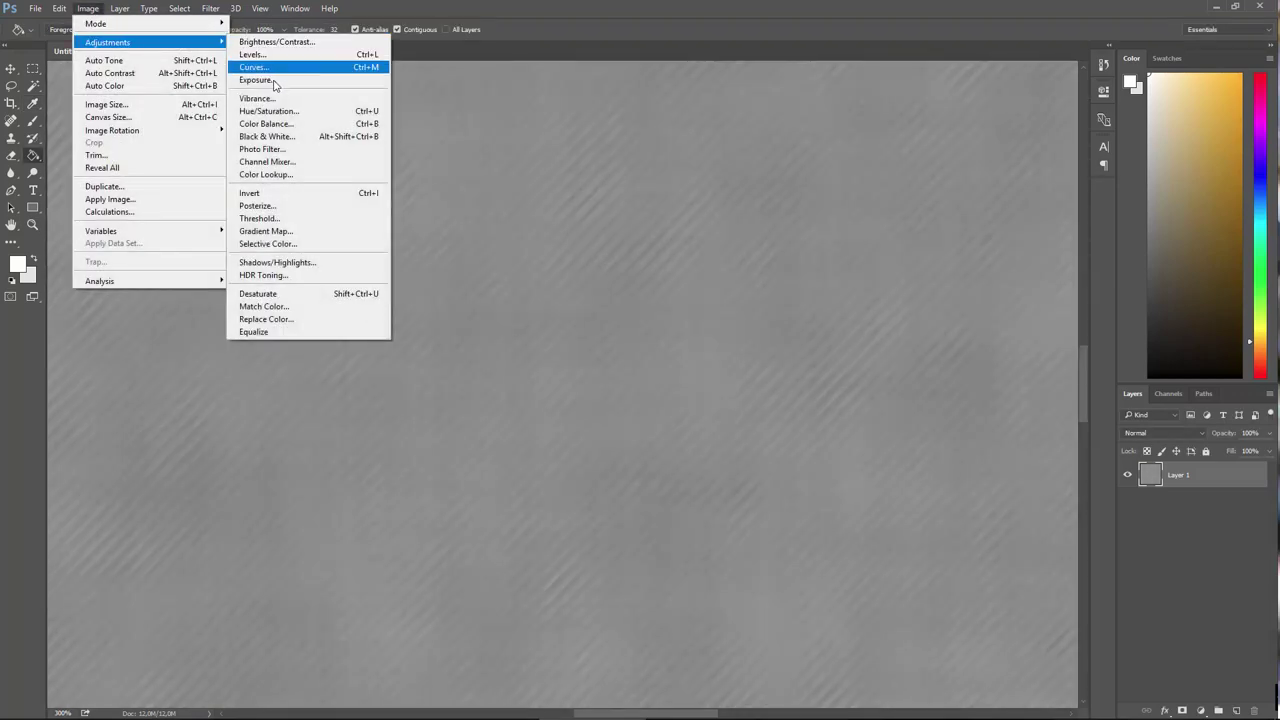
click(300, 68)
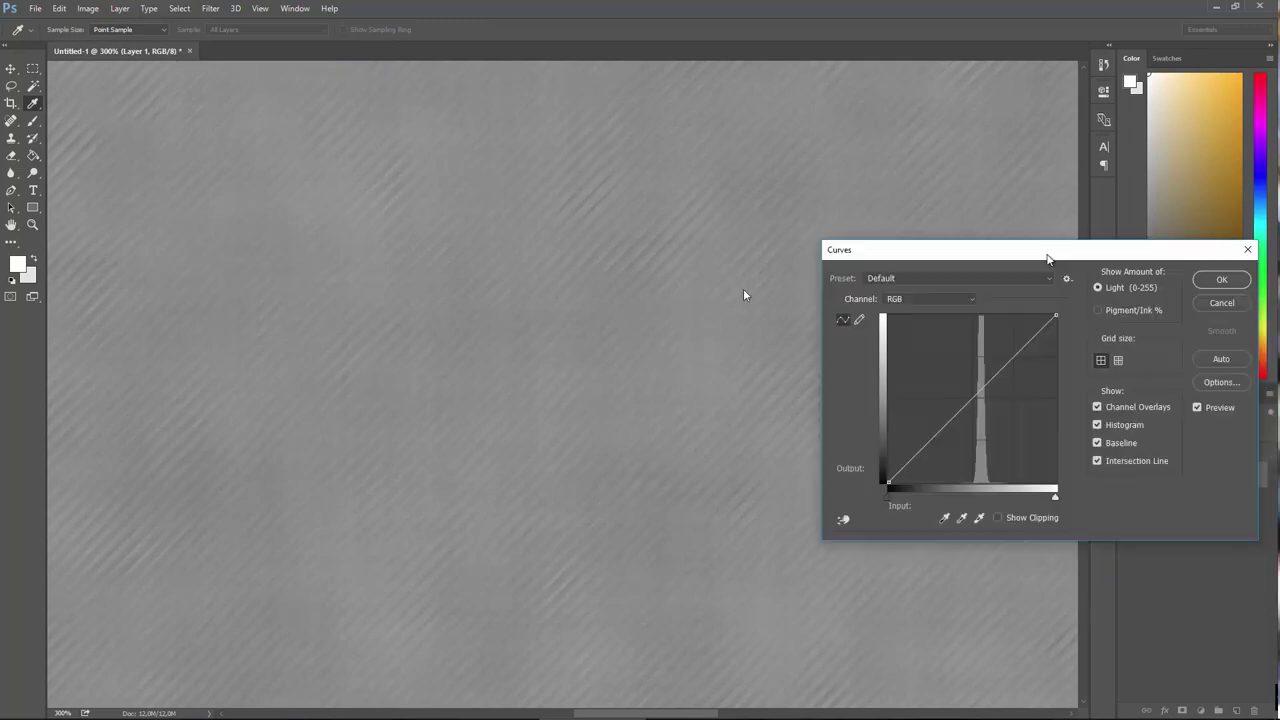
click(691, 417)
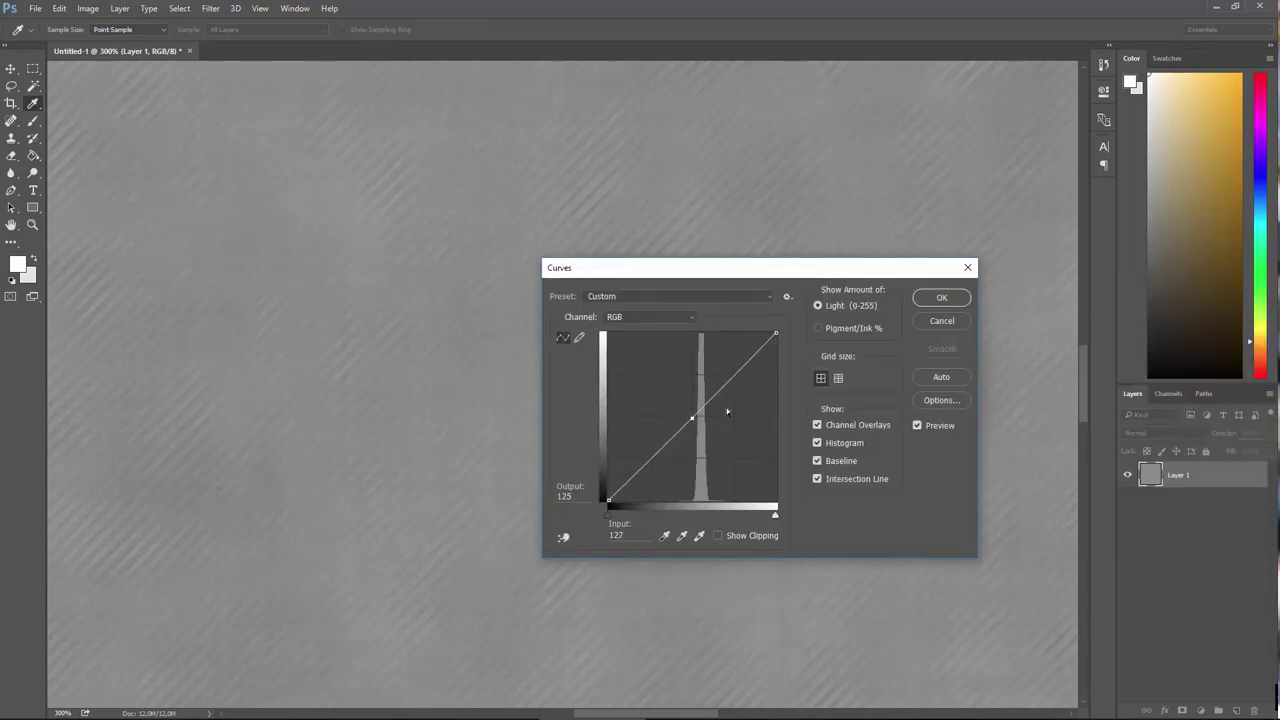
drag(741, 367, 719, 361)
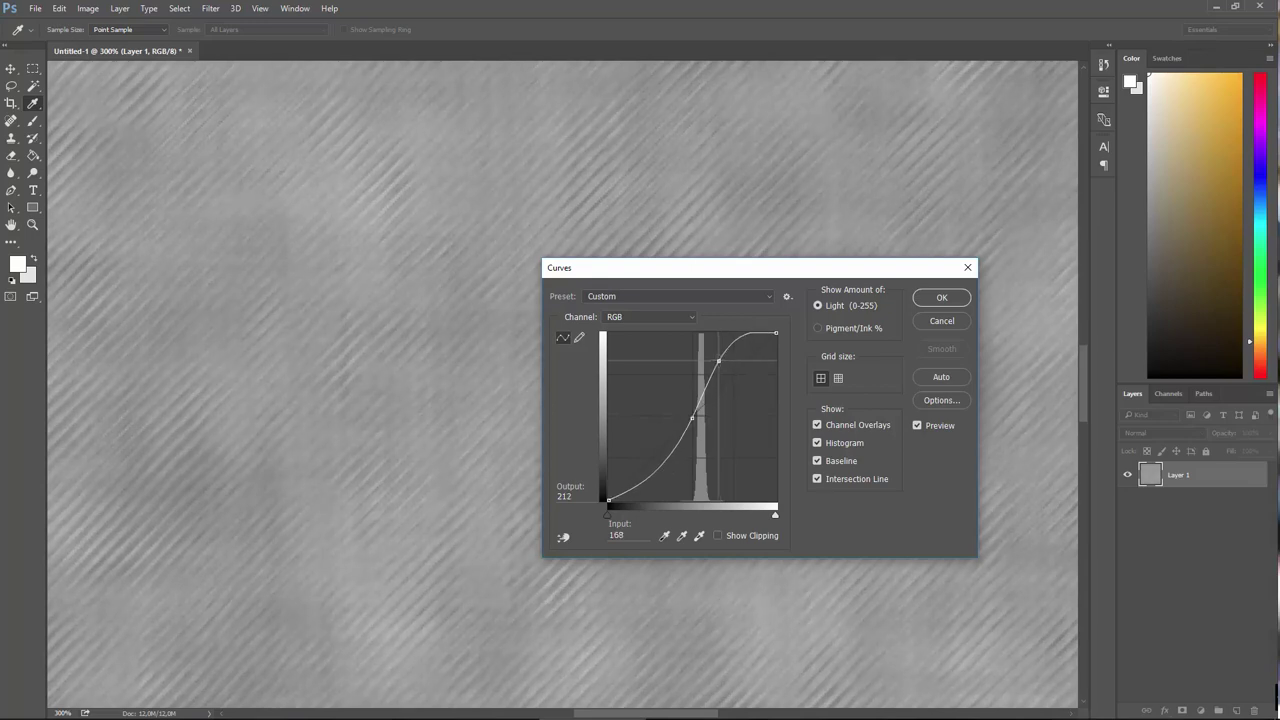
mouse_move(655, 468)
mouse_down()
mouse_move(624, 404)
mouse_move(678, 476)
mouse_move(694, 473)
mouse_move(681, 497)
mouse_move(650, 457)
mouse_up()
mouse_move(608, 498)
mouse_down()
mouse_move(650, 503)
mouse_move(608, 503)
mouse_up()
mouse_move(776, 332)
mouse_down()
mouse_move(774, 424)
mouse_move(774, 340)
mouse_move(721, 332)
mouse_move(776, 332)
mouse_up()
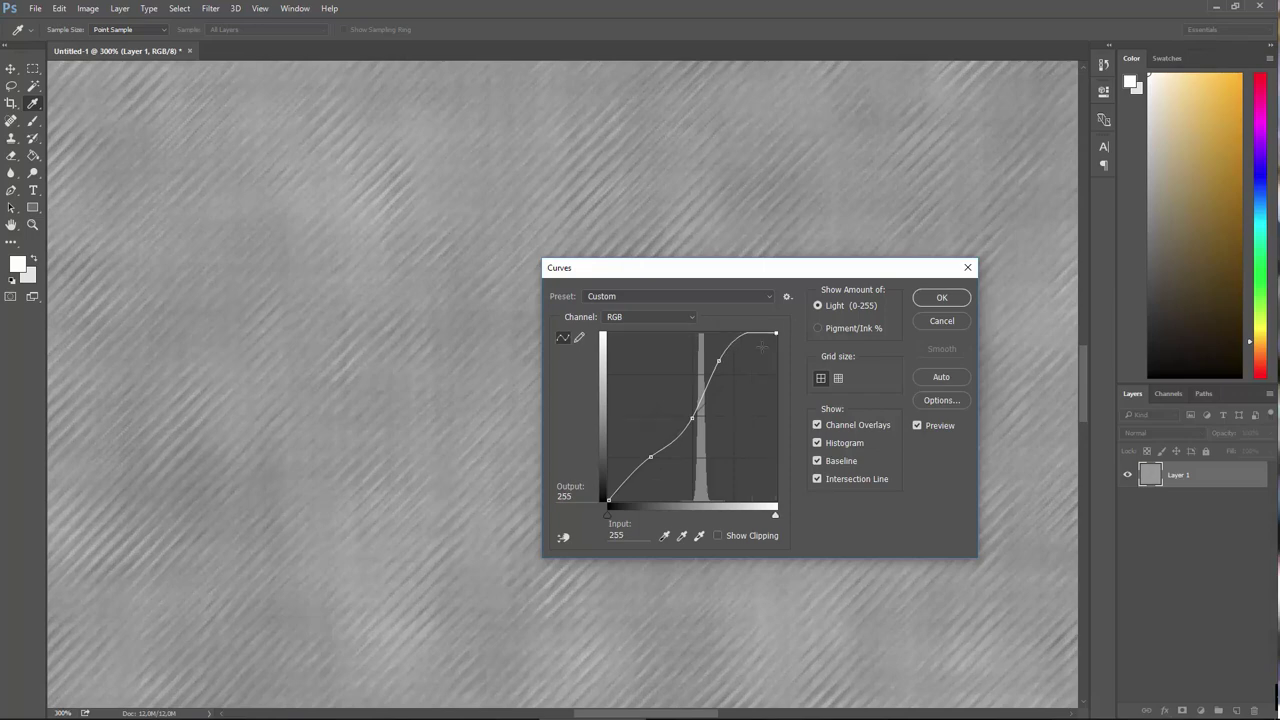
- Brighten the image by moving the curve's midtone point to input 76, output 155, and adjust the shadow point with the black end at 0
drag(698, 418, 658, 398)
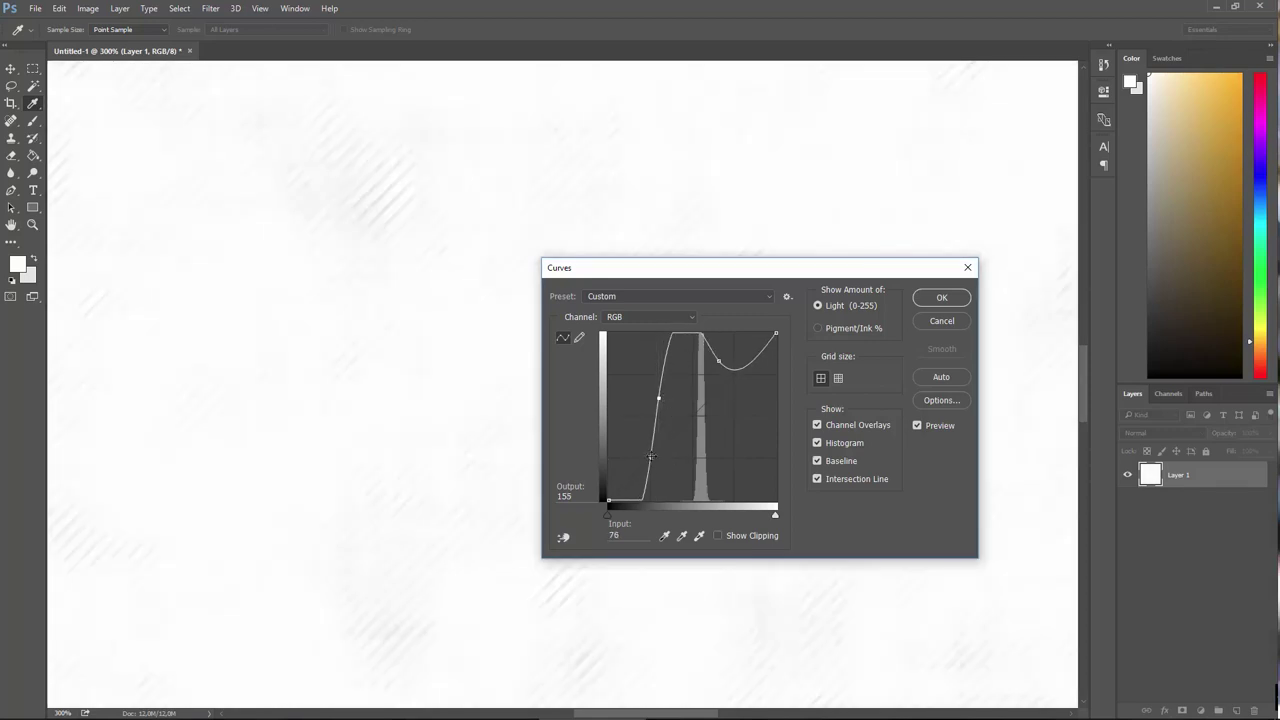
mouse_move(651, 457)
mouse_down()
mouse_move(640, 450)
mouse_move(654, 458)
mouse_move(640, 452)
mouse_move(643, 468)
mouse_move(629, 447)
mouse_move(648, 457)
mouse_up()
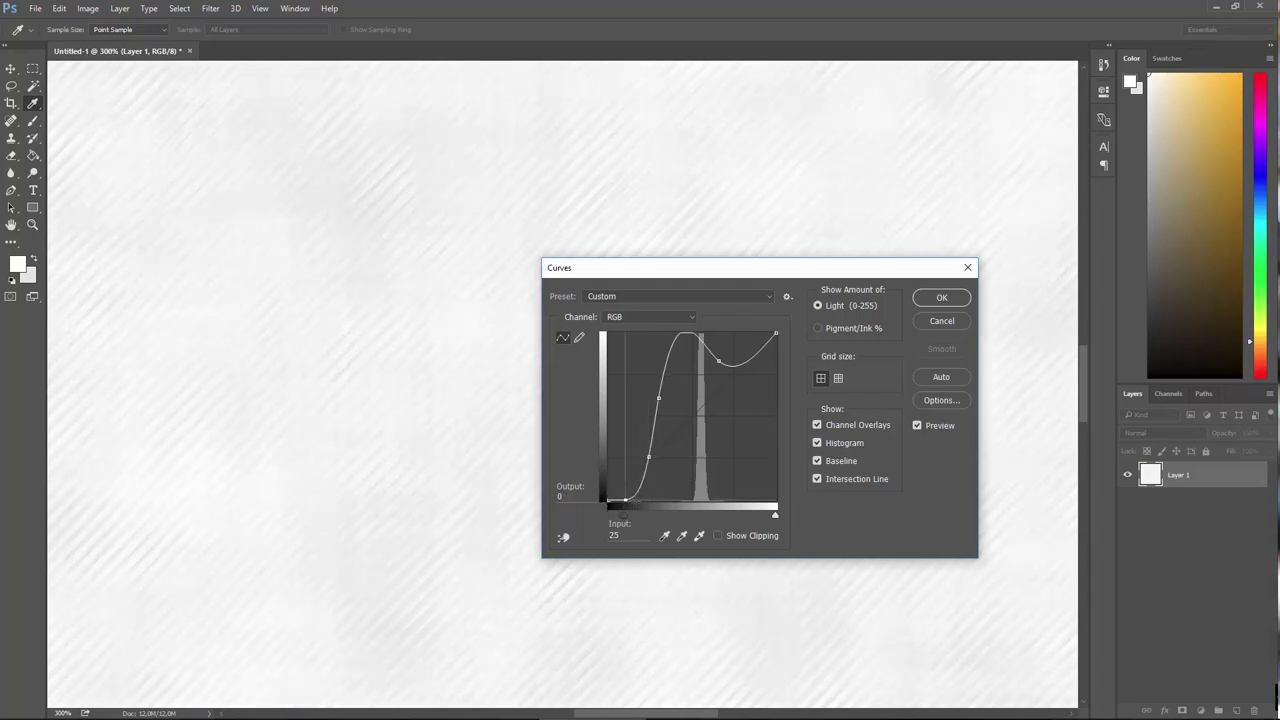
mouse_move(625, 500)
mouse_down()
mouse_move(638, 500)
mouse_move(608, 486)
mouse_move(609, 450)
mouse_move(609, 499)
mouse_up()
- Check the brightened diagonal stripes at several zoom levels and apply the Curves adjustment
key(ctrl+minus)
key(ctrl+minus)
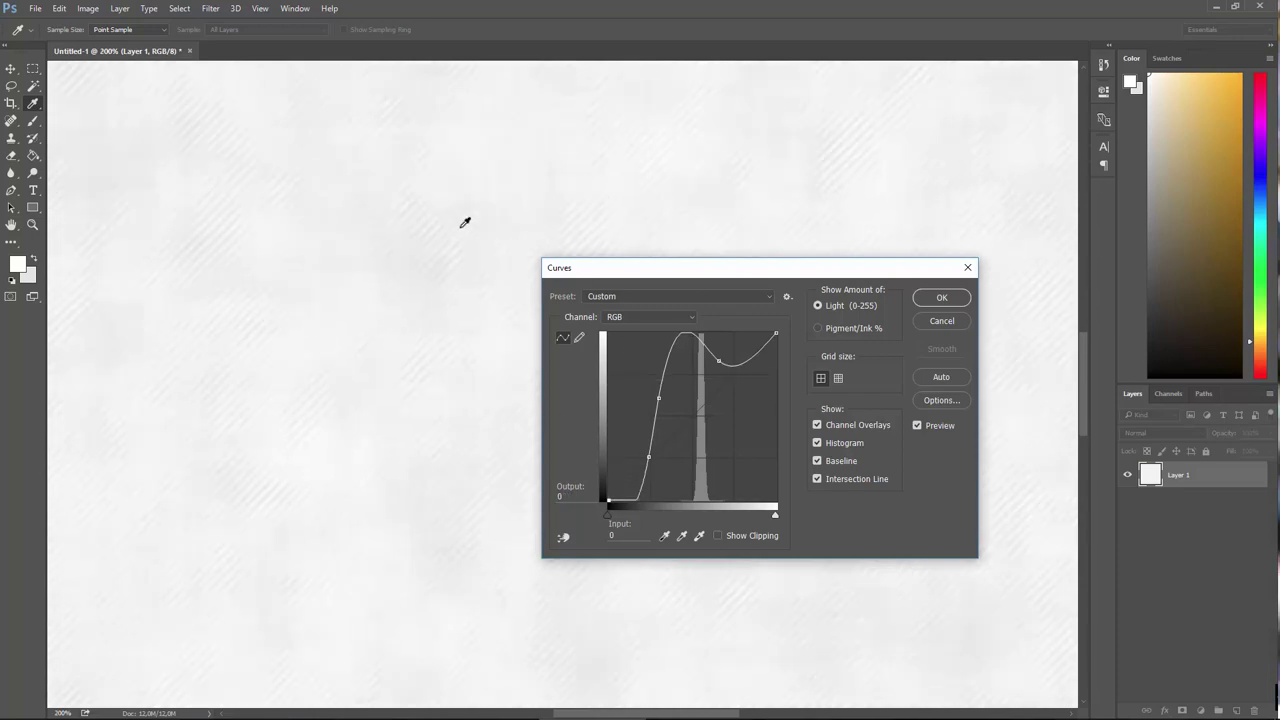
key(ctrl+minus)
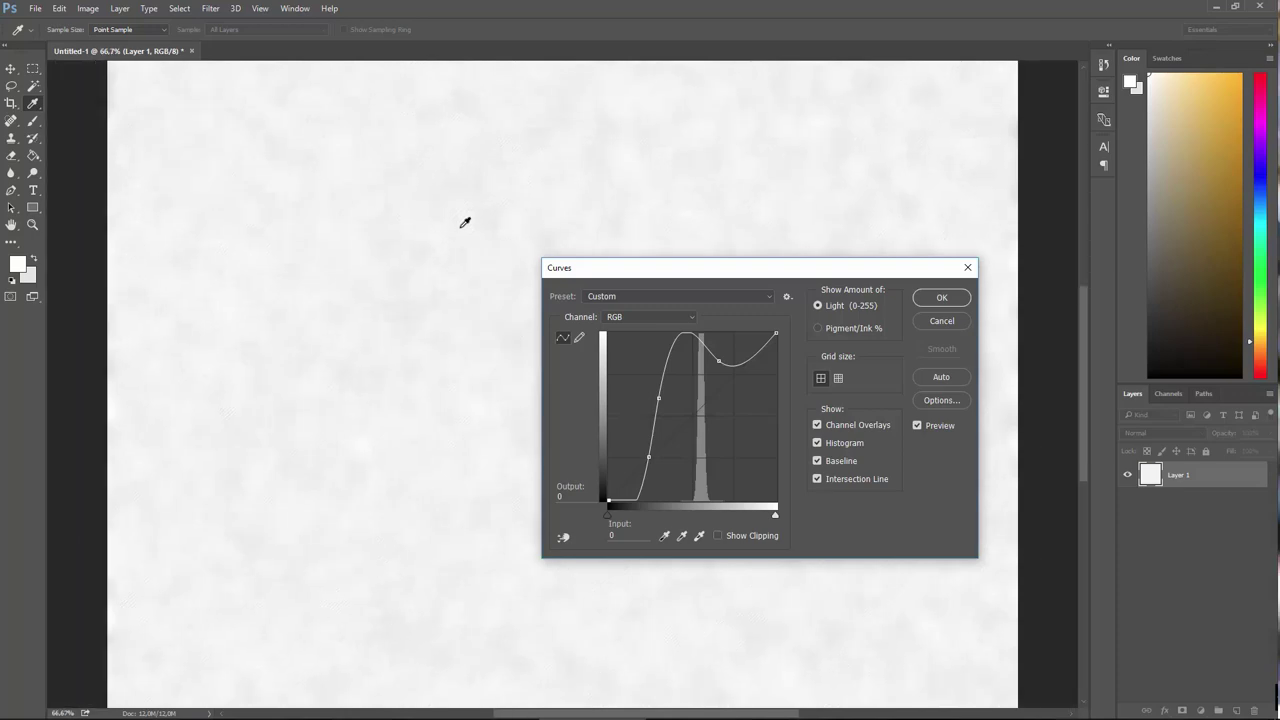
key(ctrl+minus)
key(ctrl+plus)
key(ctrl+plus)
key(ctrl+plus)
key(ctrl+plus)
key(ctrl+plus)
key(ctrl+plus)
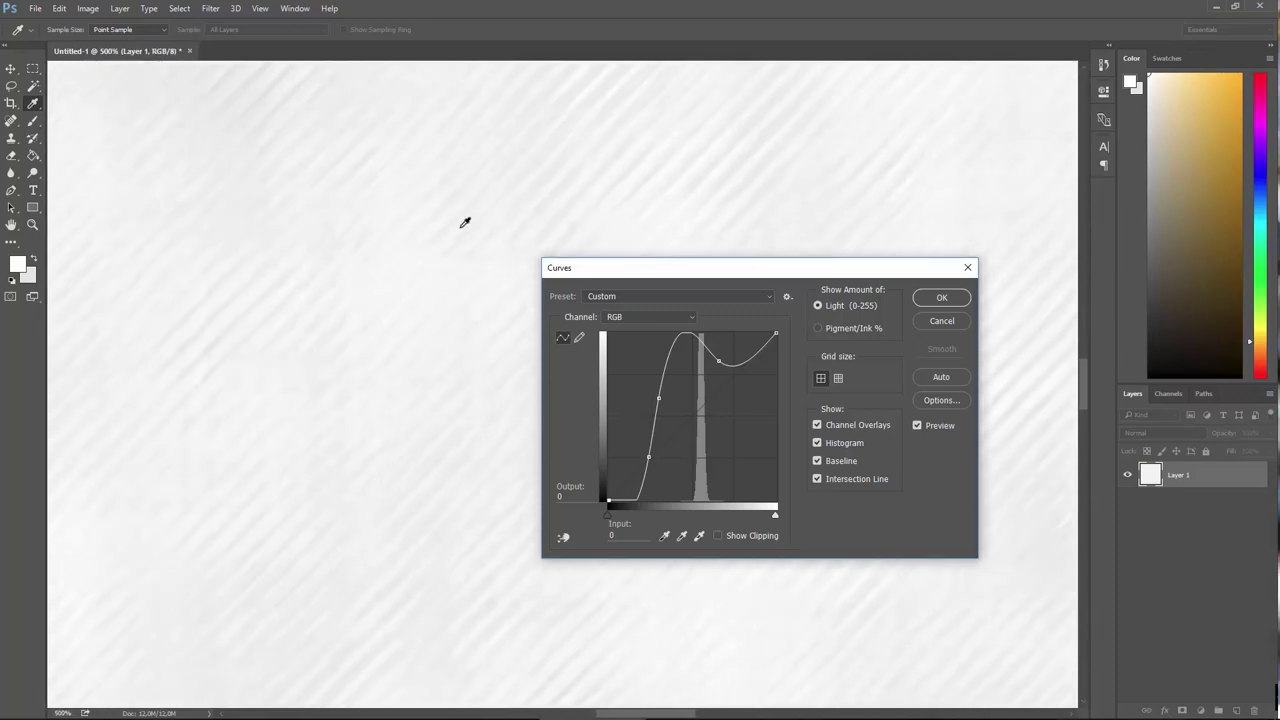
key(ctrl+minus)
key(ctrl+minus)
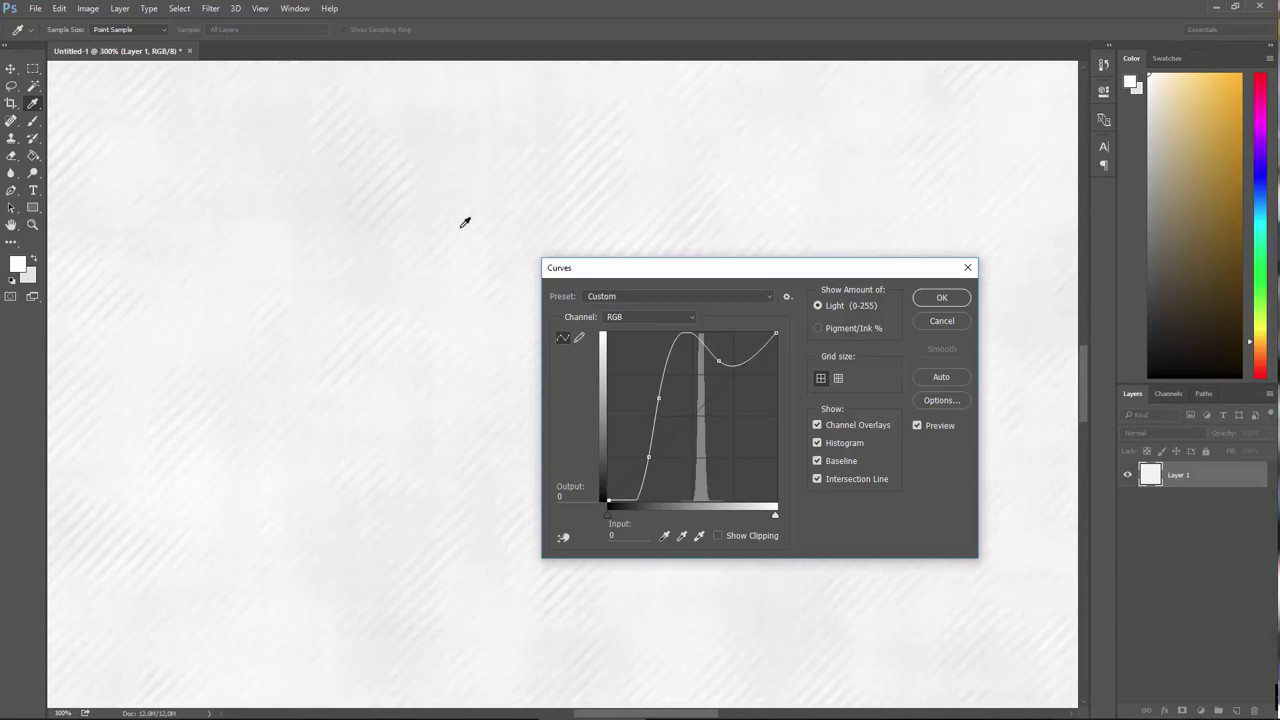
key(ctrl+minus)
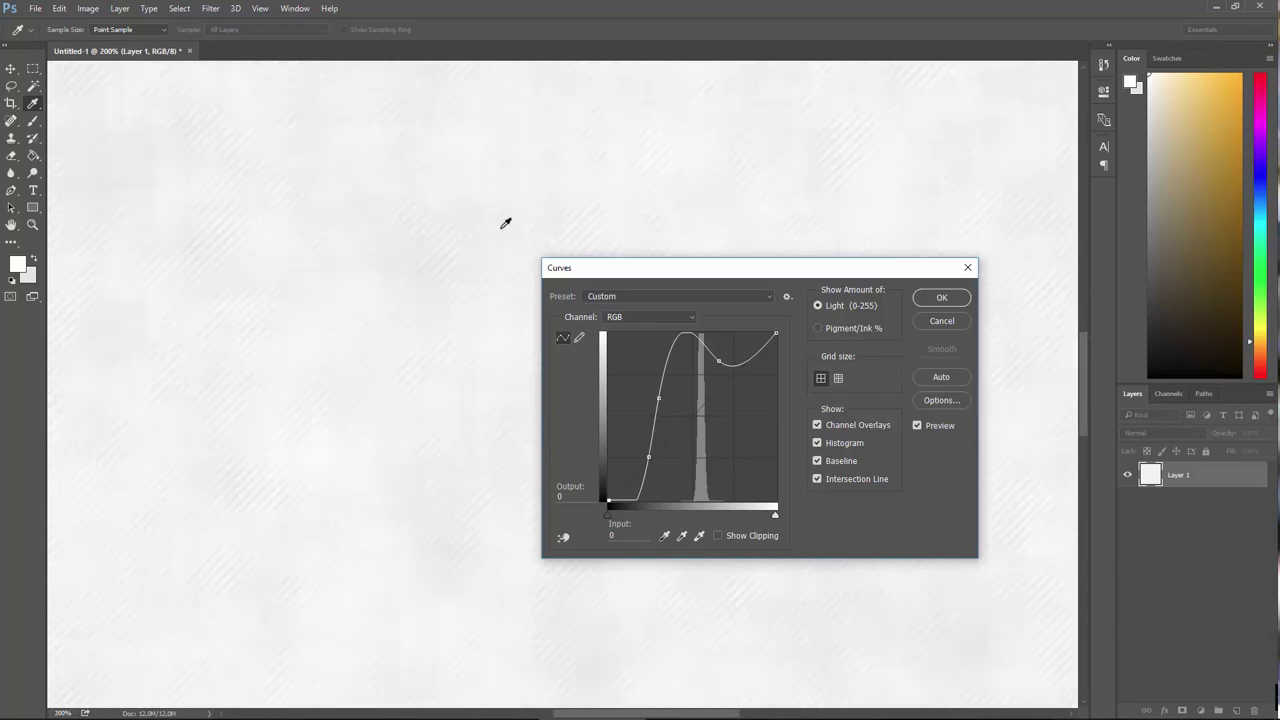
click(928, 300)
key(g)
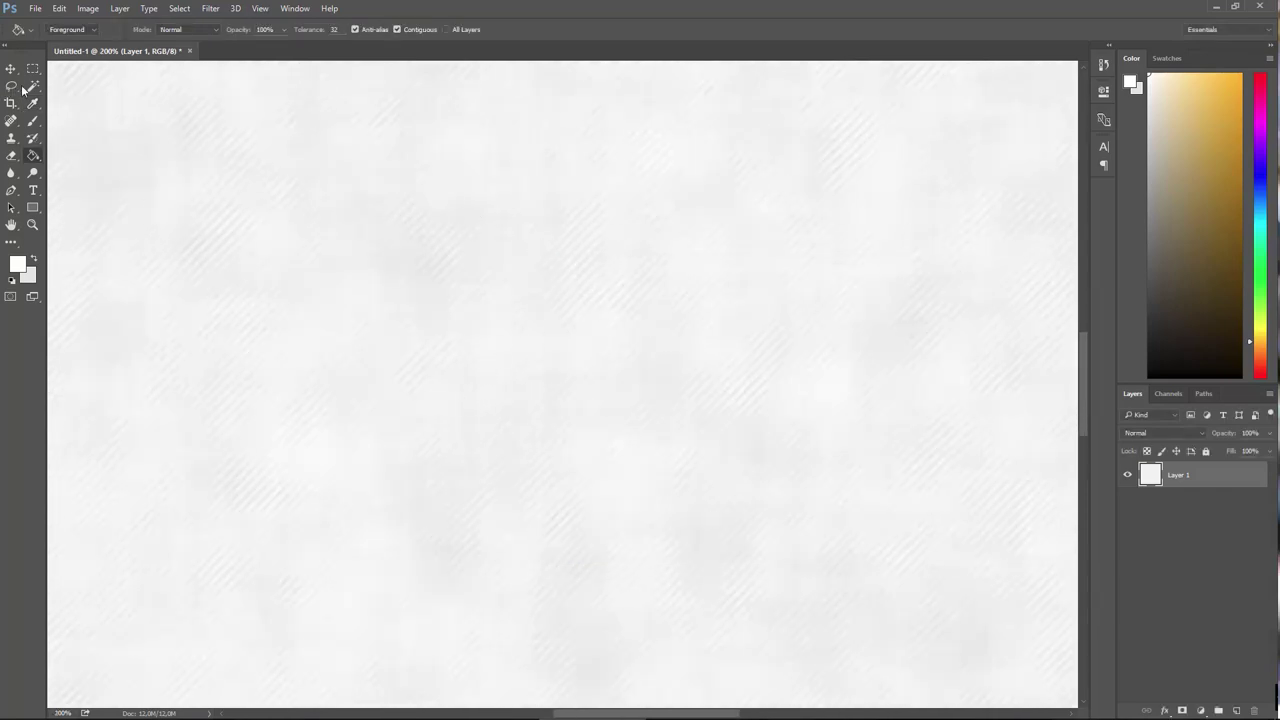
- Rotate the striped layer by -45° with Free Transform and apply the transformation
click(11, 68)
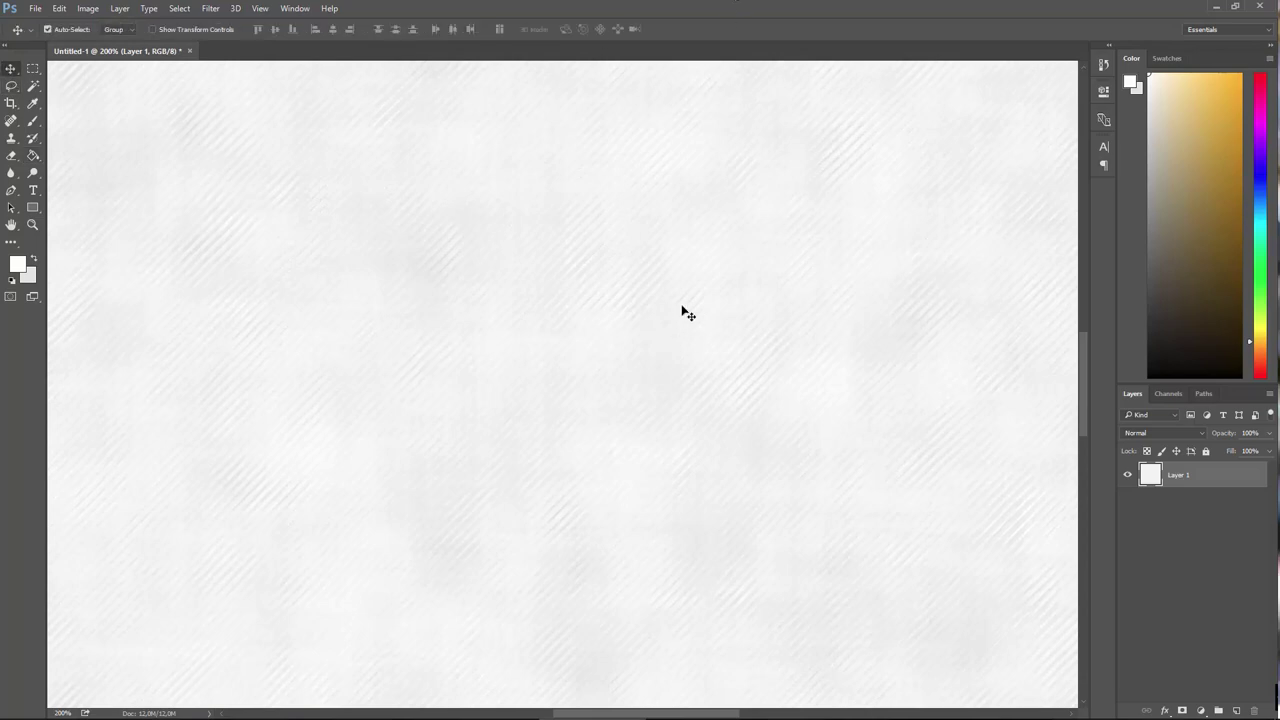
key(ctrl+minus)
key(ctrl+minus)
key(ctrl+plus)
key(ctrl+plus)
key(ctrl+t)
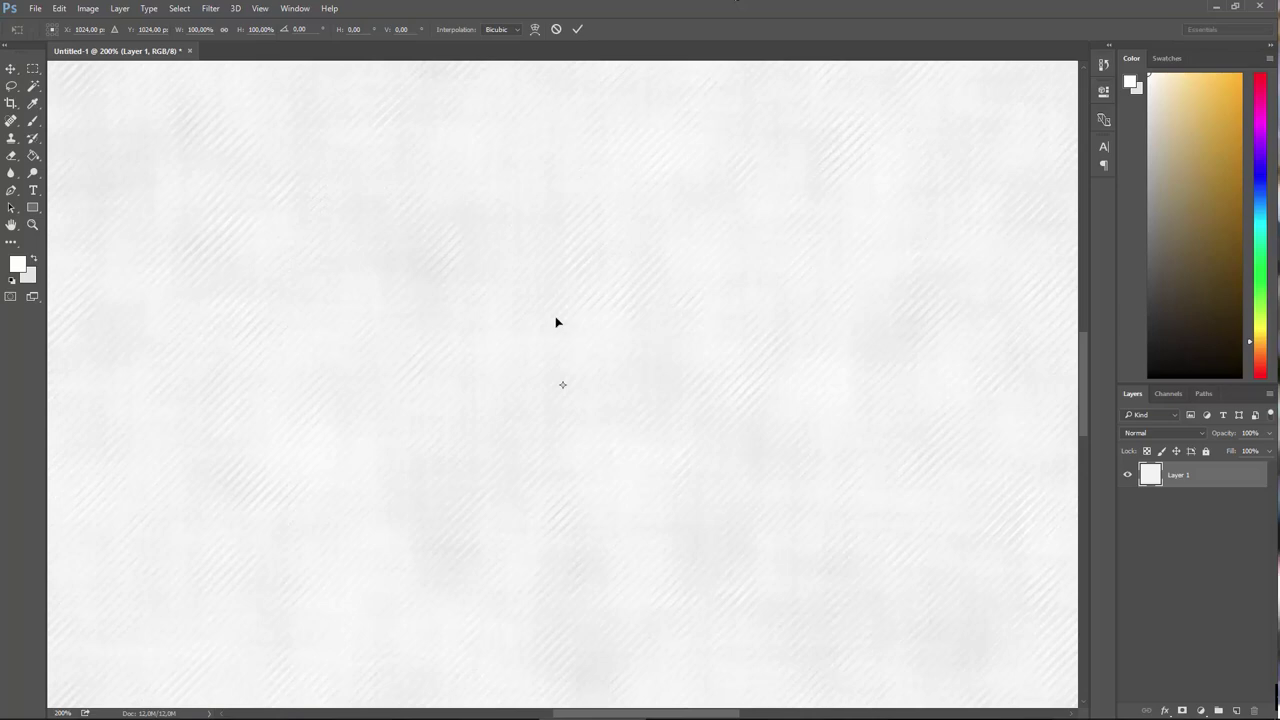
key(ctrl+minus)
key(ctrl+minus)
key(ctrl+minus)
key(ctrl+minus)
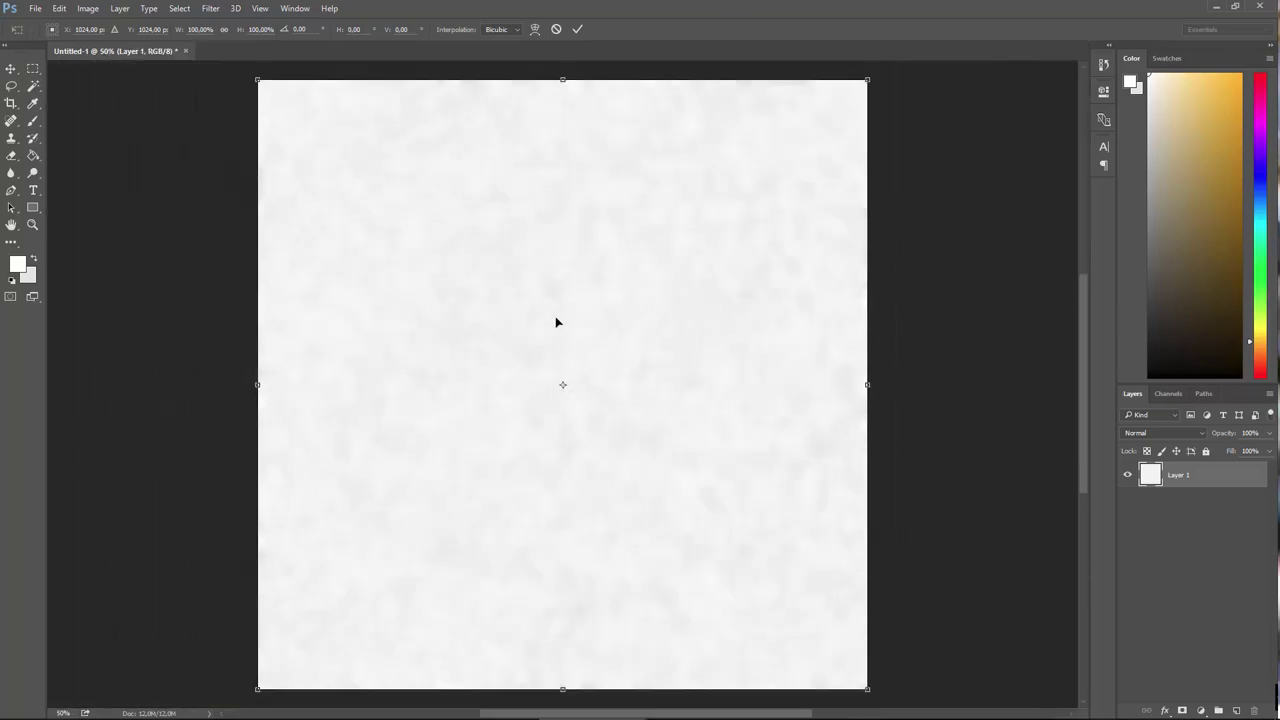
key(ctrl+minus)
shift+drag(270, 182, 243, 392)
click(16, 70)
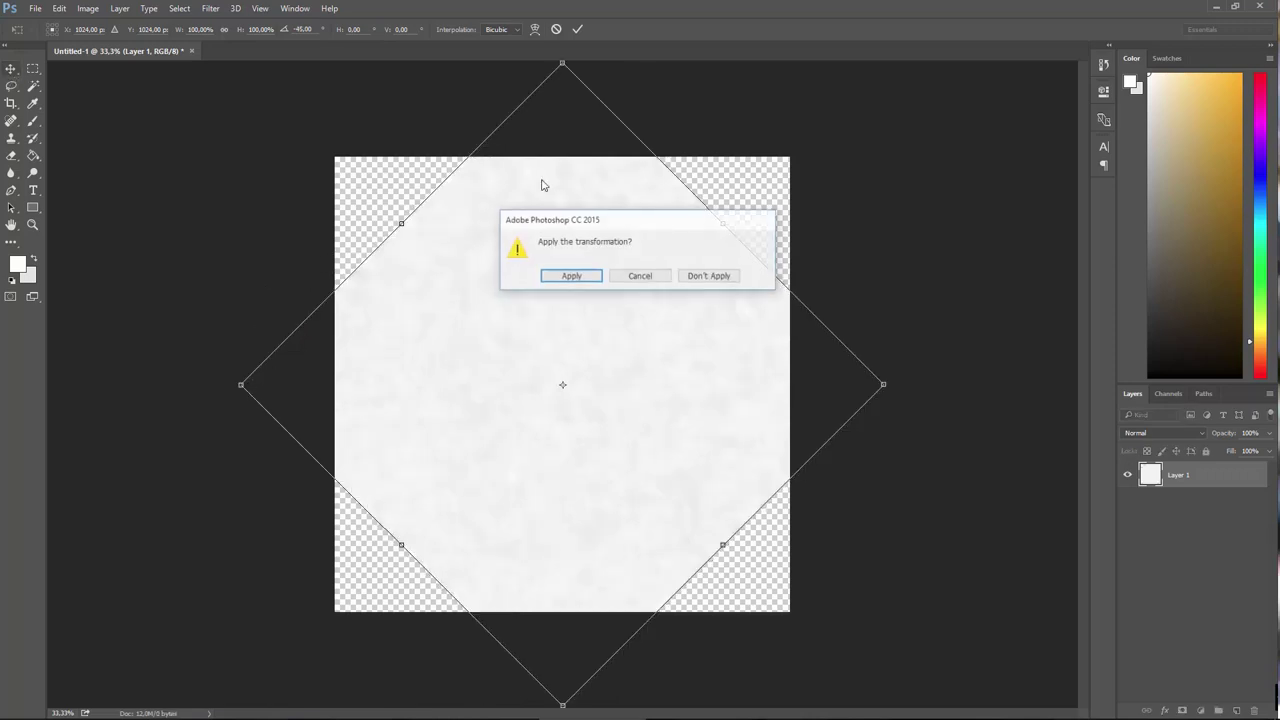
click(570, 275)
- Examine the rotated stripe pattern close up and from farther away
key(ctrl+plus)
key(ctrl+plus)
key(ctrl+plus)
key(ctrl+plus)
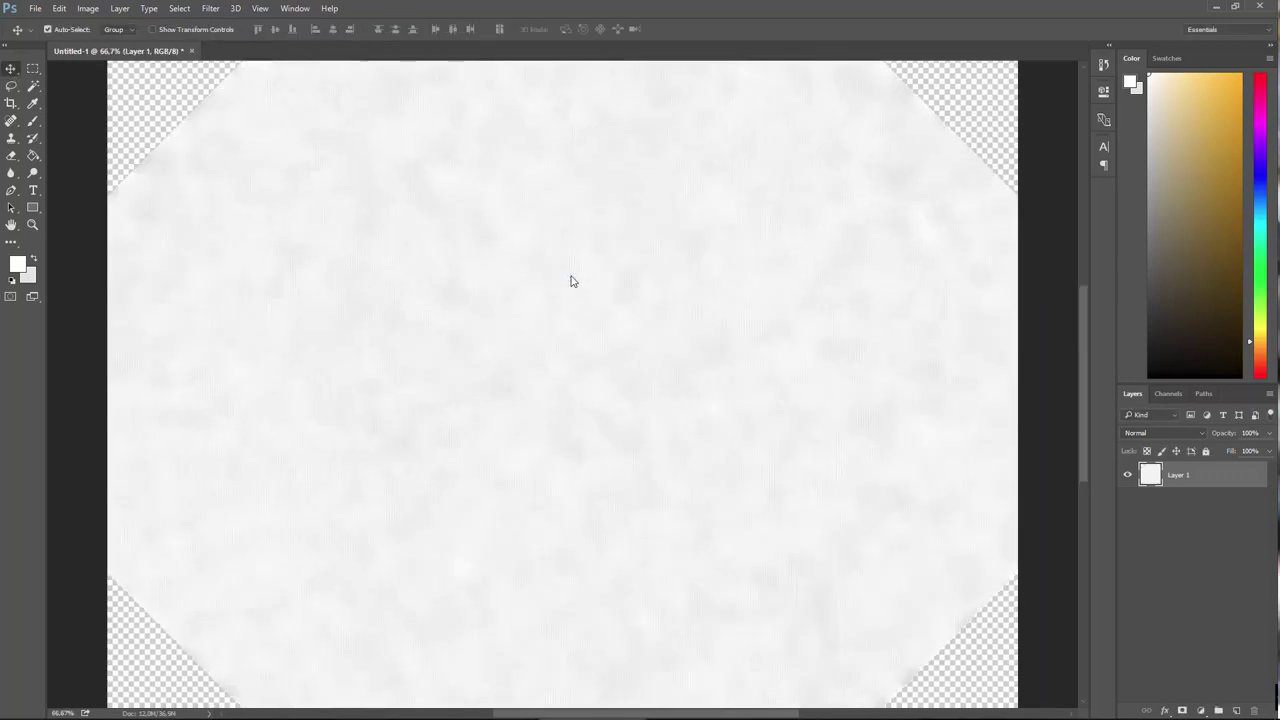
alt+scroll(573, 281, down, 5)
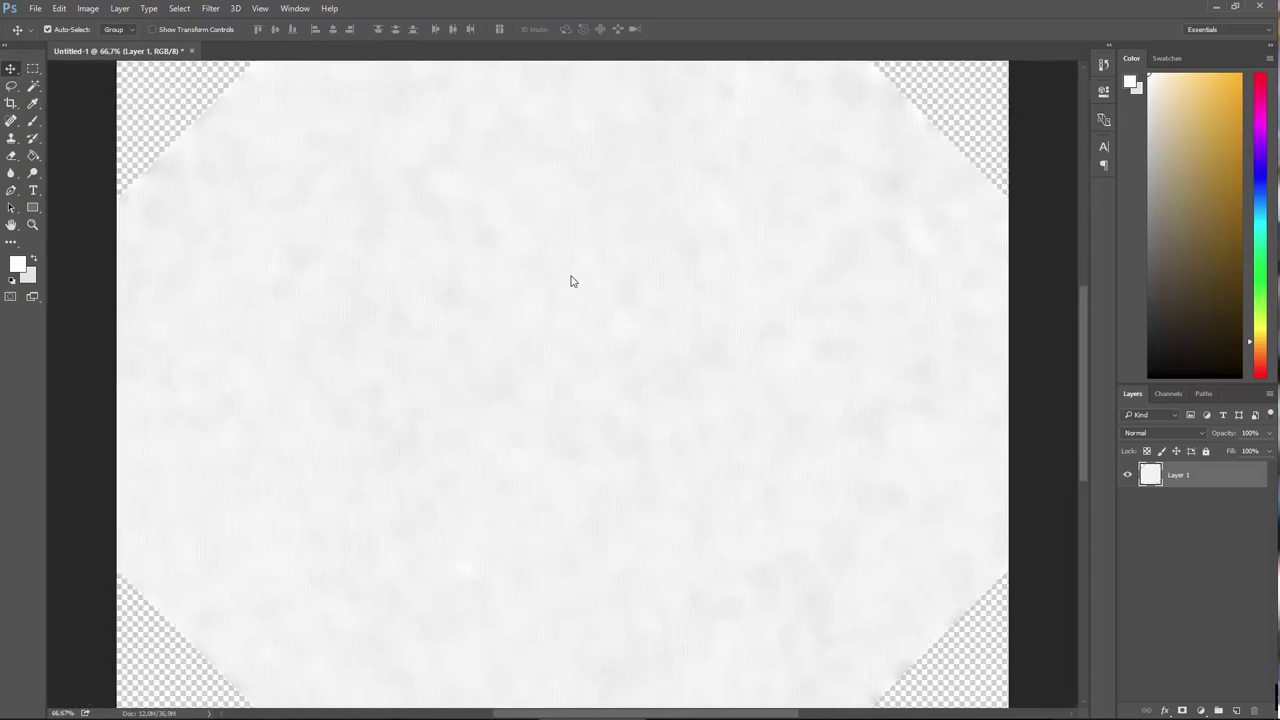
- Scale the rotated layer proportionally to about 147.5% with Free Transform so it covers the whole canvas, and apply the transformation
key(ctrl+t)
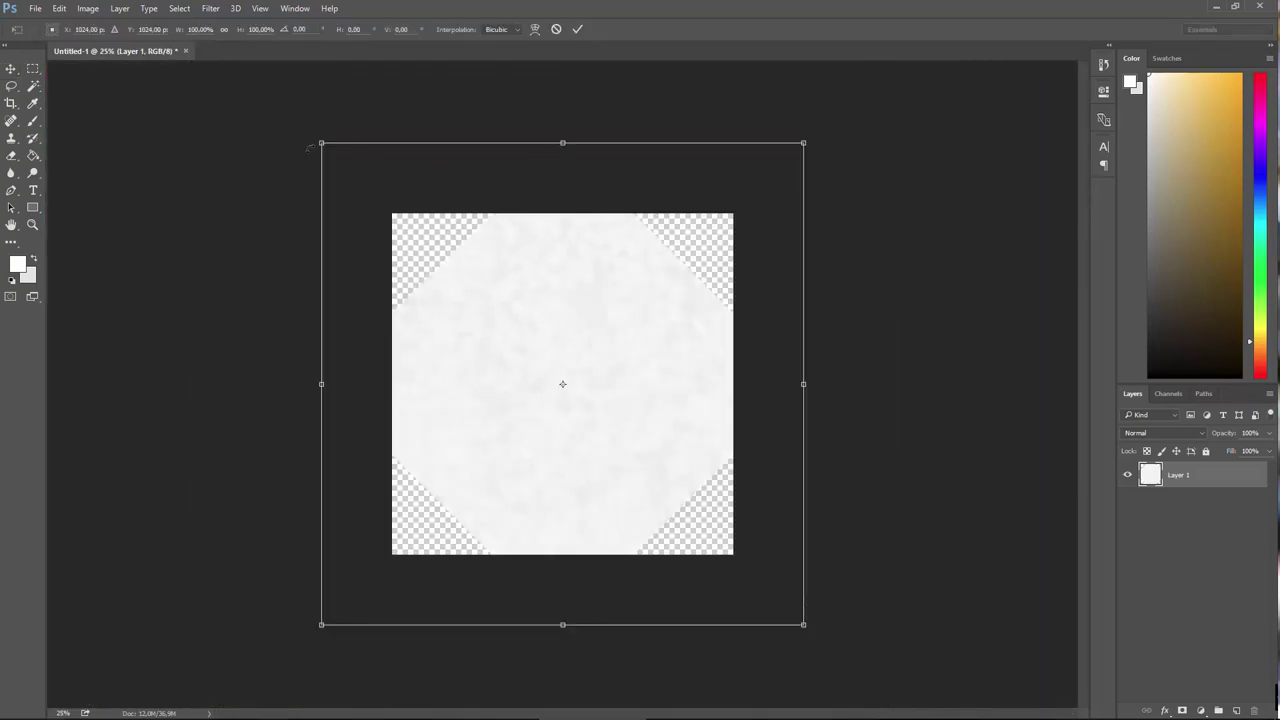
shift+drag(321, 142, 227, 48)
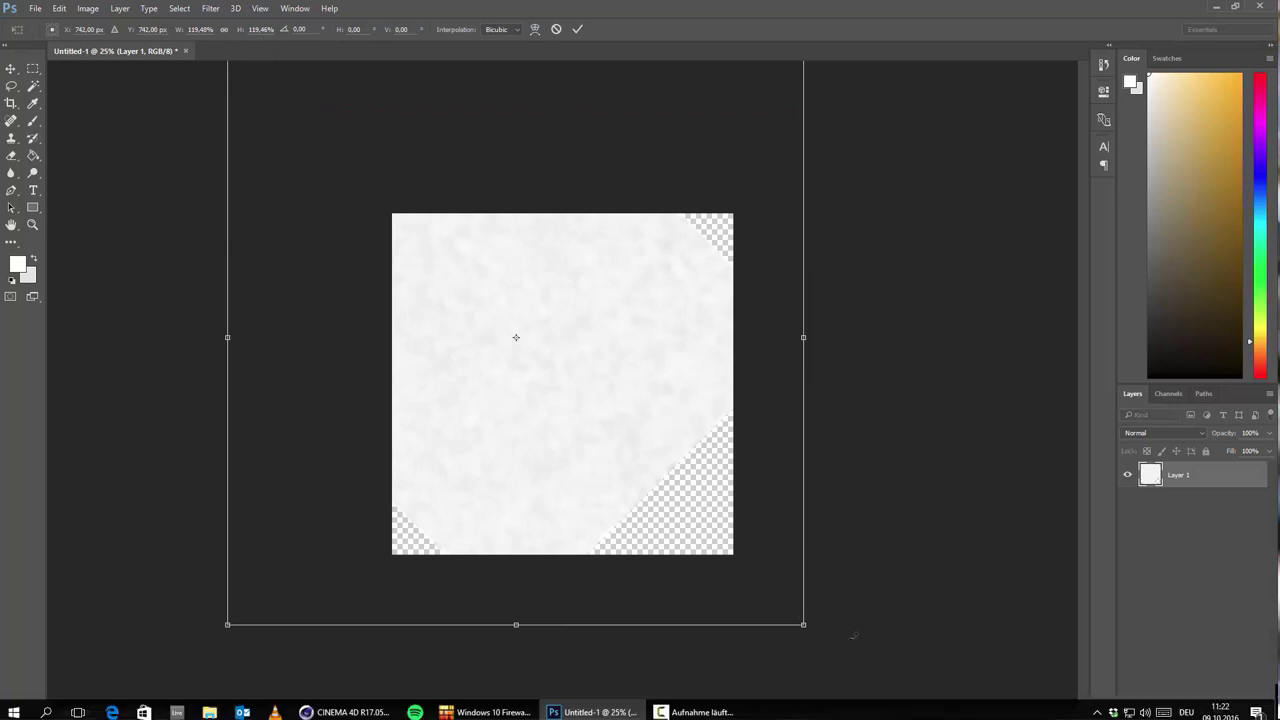
shift+drag(803, 624, 912, 716)
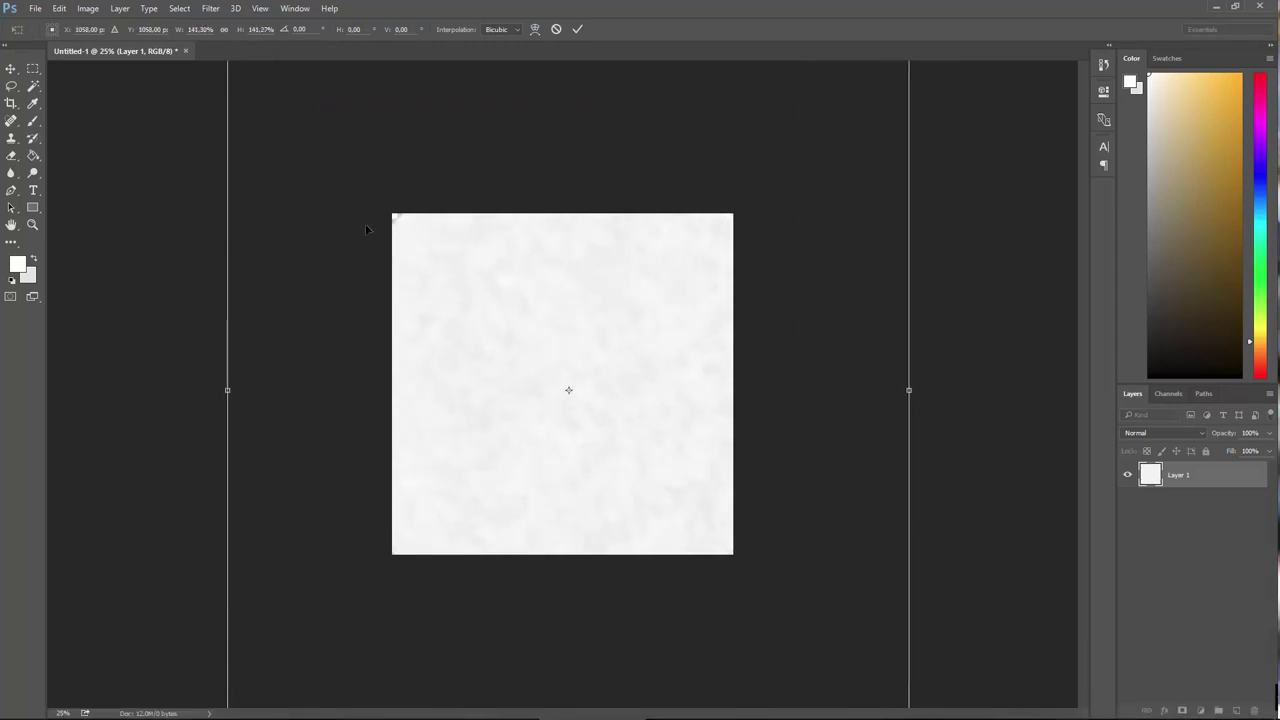
key(ctrl+minus)
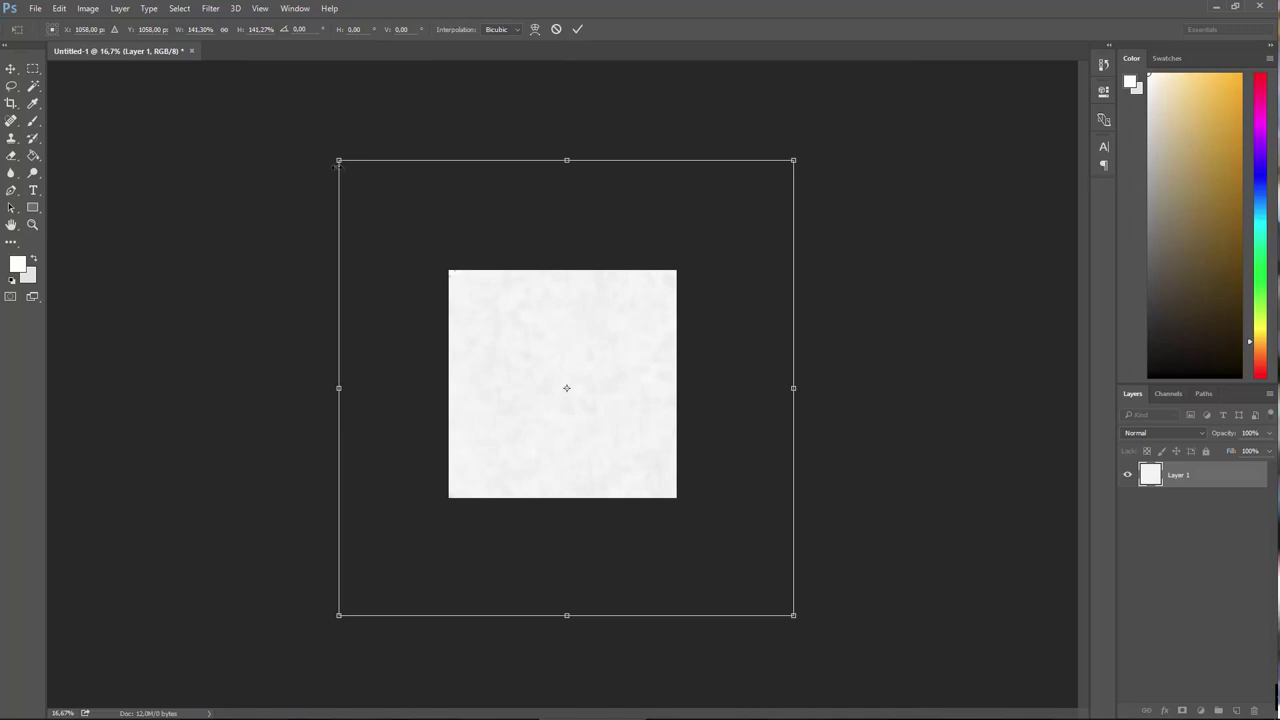
shift+drag(329, 157, 309, 137)
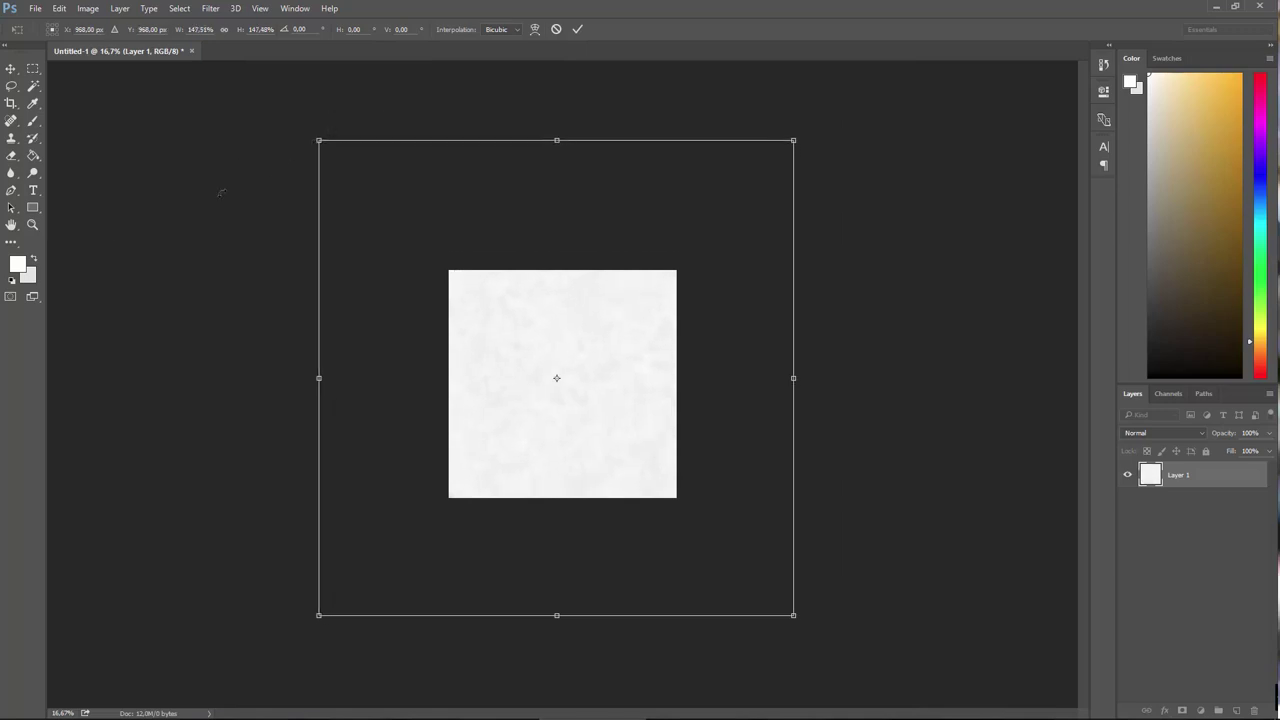
click(10, 68)
click(584, 281)
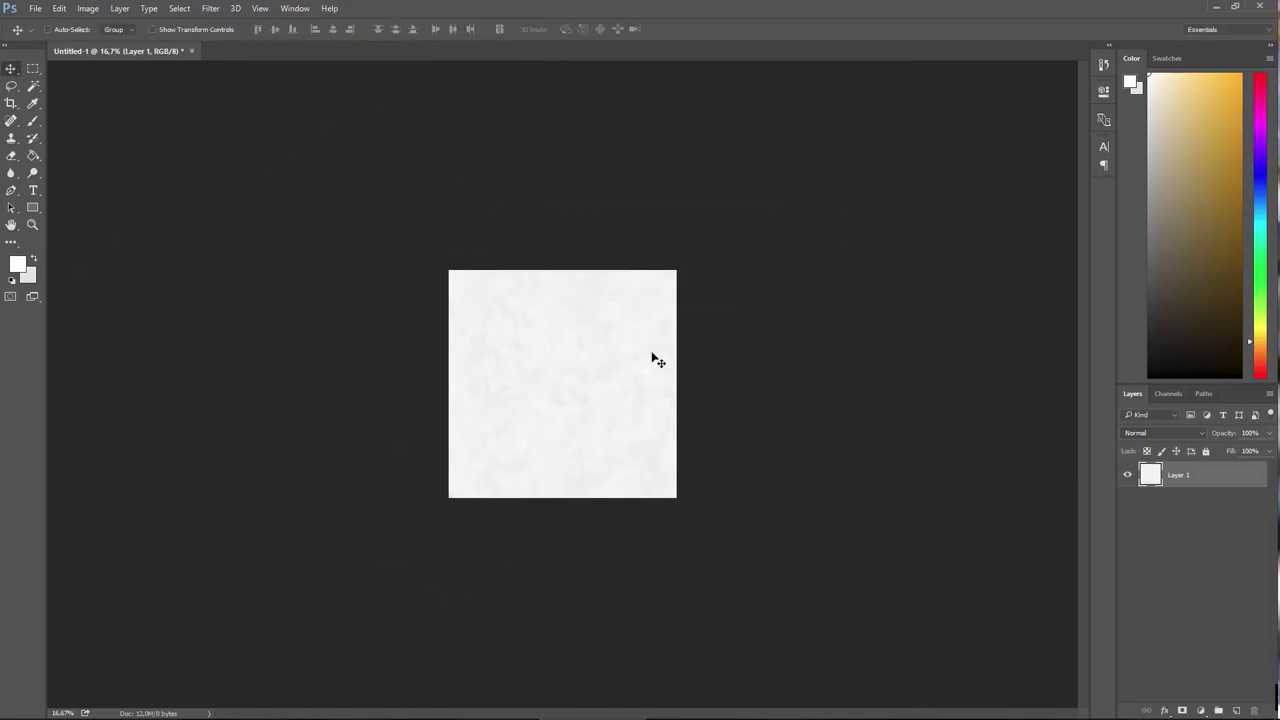
- Check the enlarged layer's vertical stripes close up and across the full canvas
key(ctrl+1)
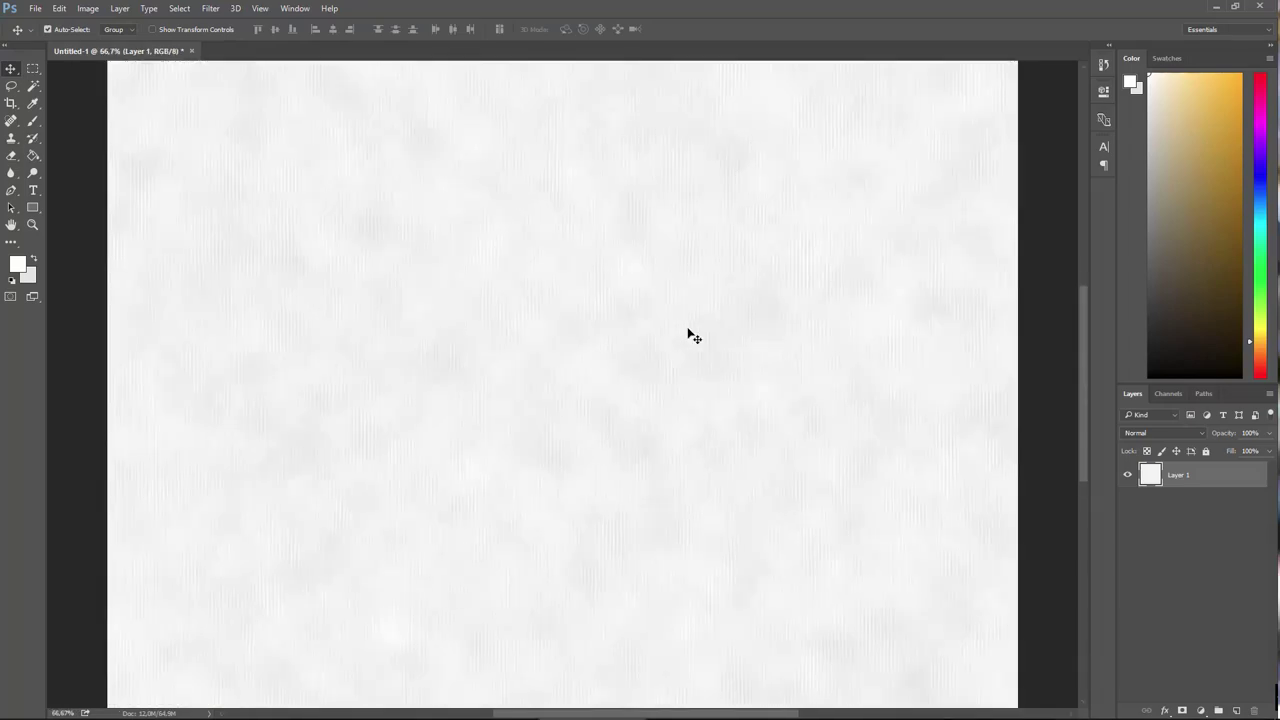
key(ctrl+plus)
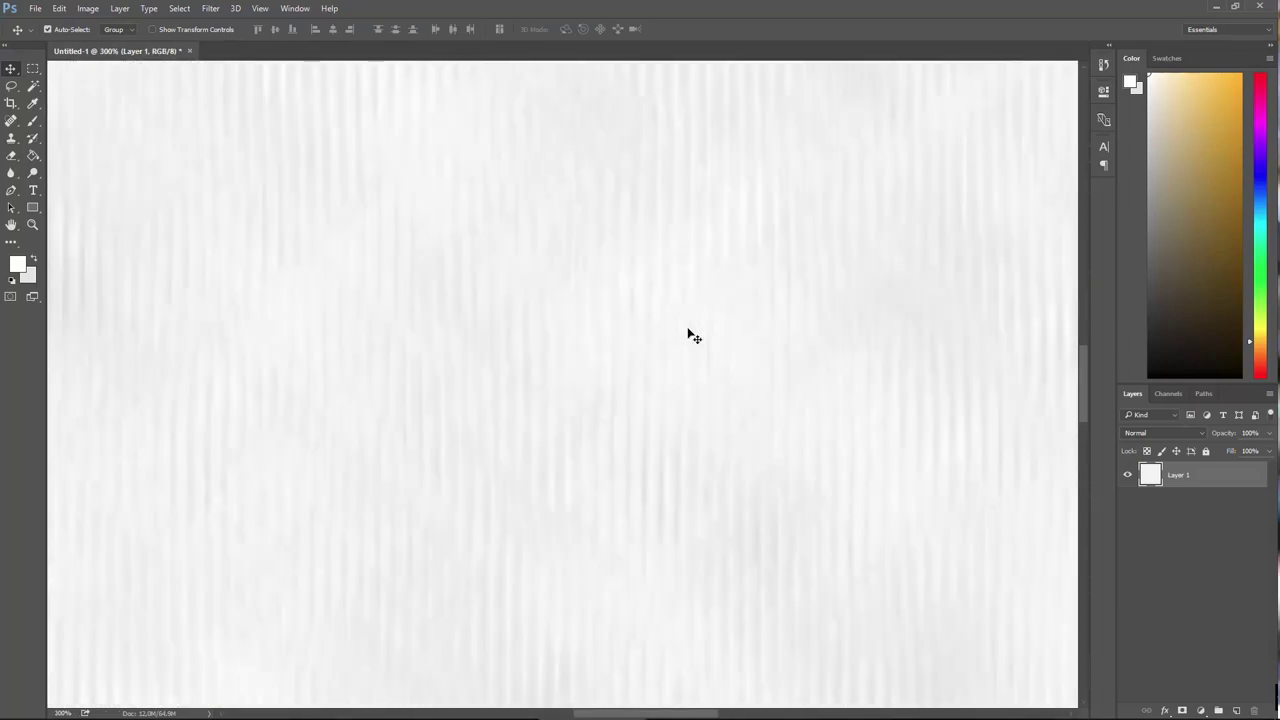
key(ctrl+minus)
key(ctrl+minus)
key(ctrl+minus)
key(ctrl+minus)
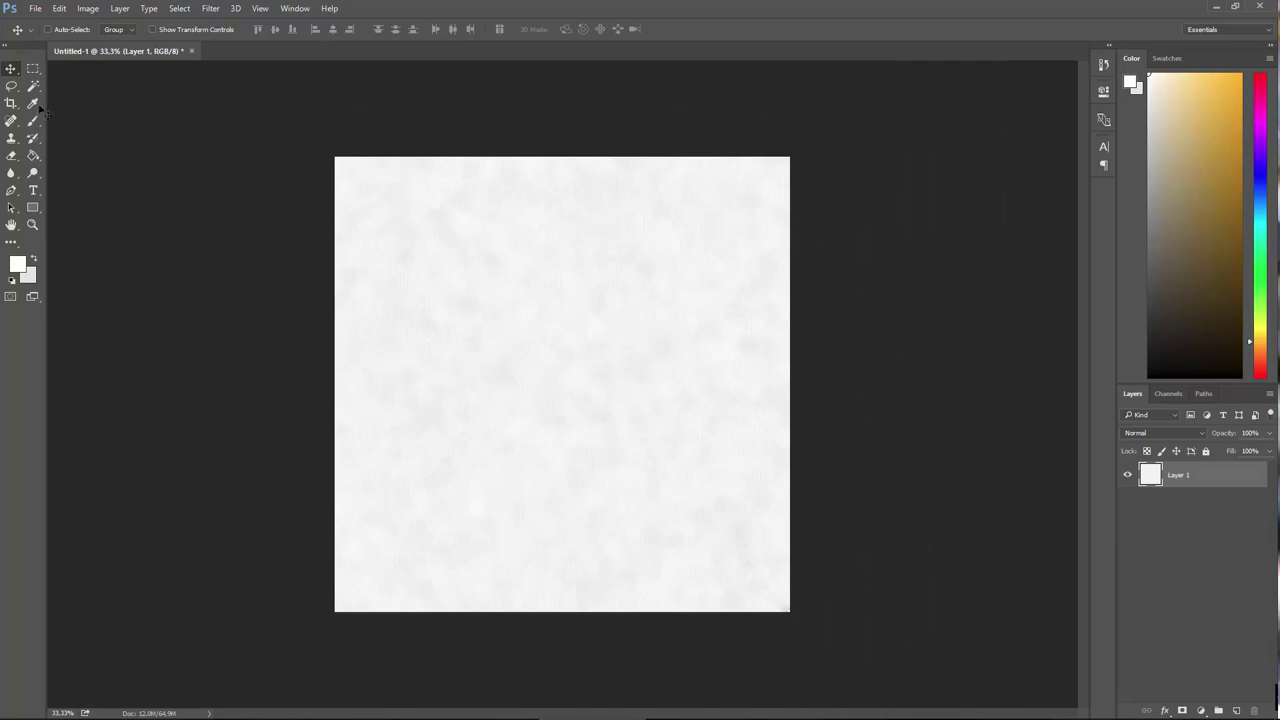
- Start saving the image under a new name and browse to WORK (E:) > ZeroToHero > Become A 3D Artist > Cahpter 19 - Lets Do This
click(35, 8)
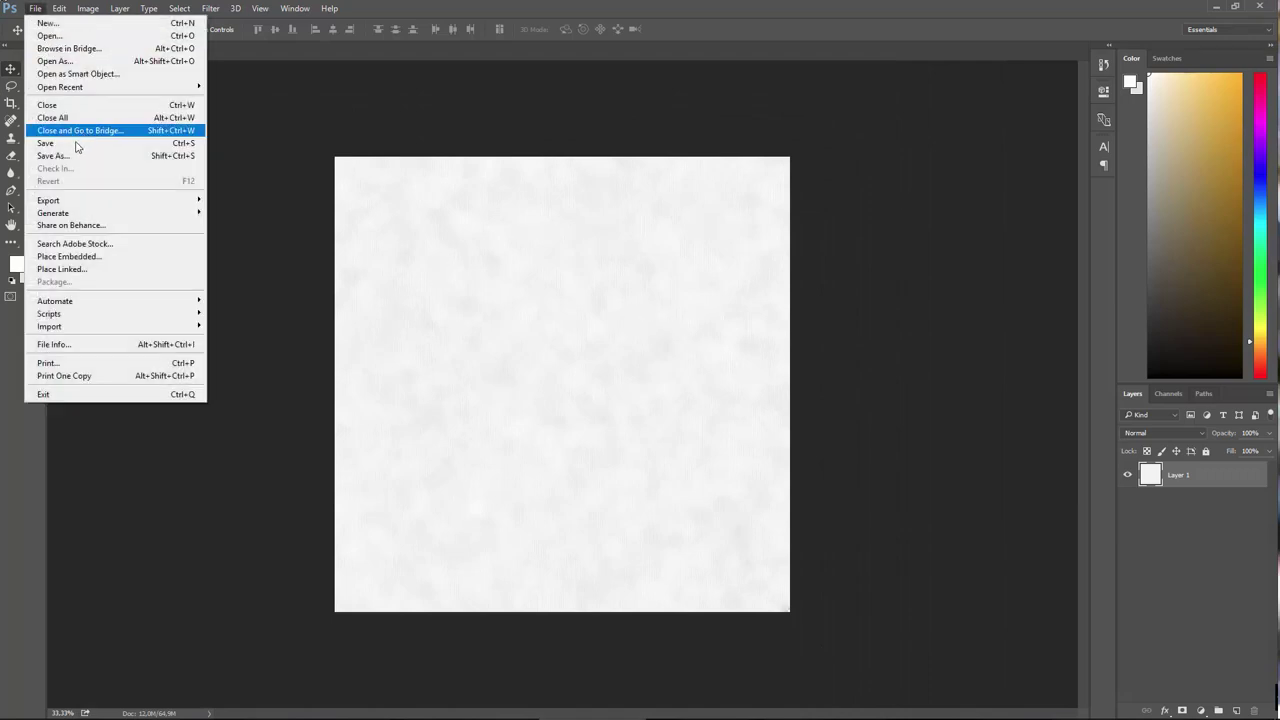
click(68, 151)
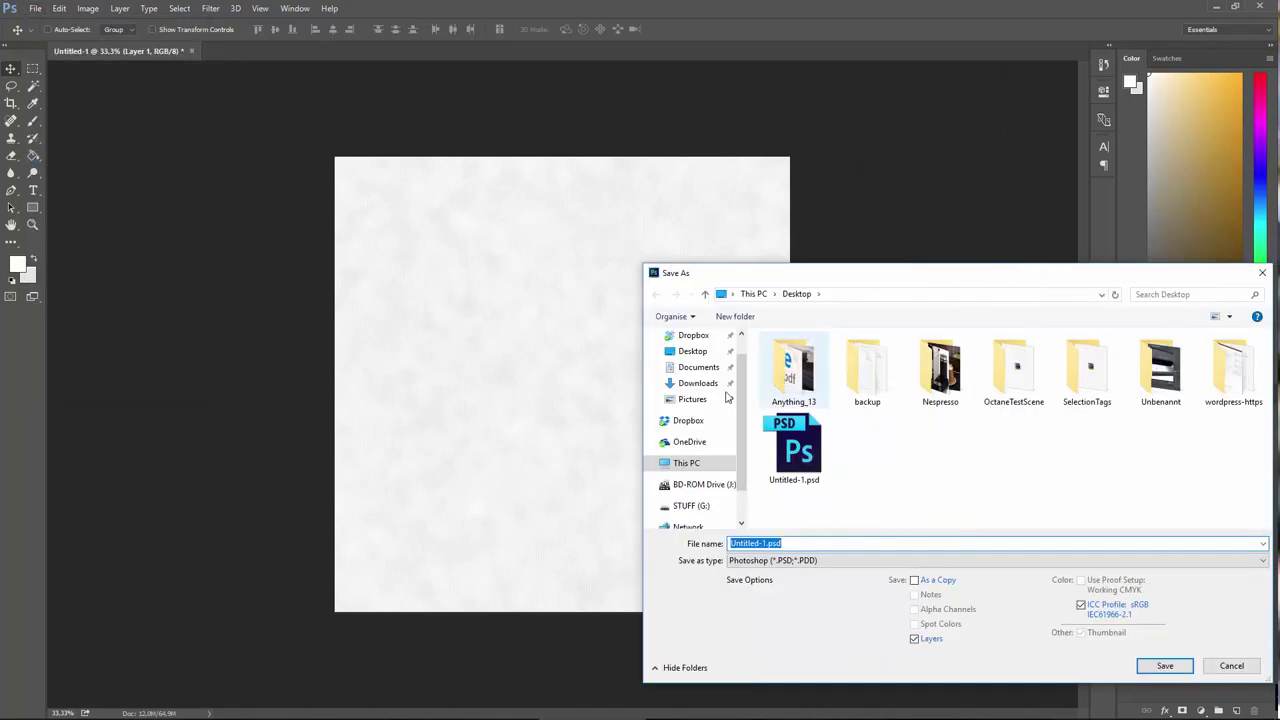
click(690, 463)
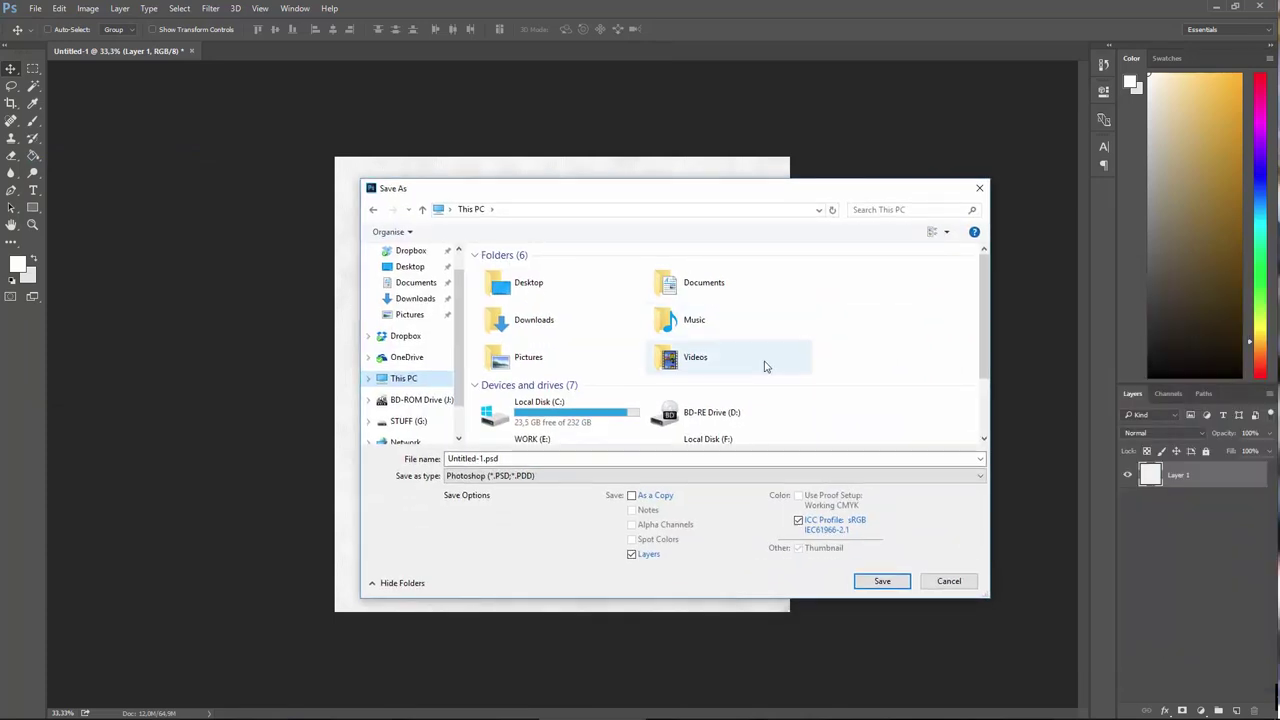
scroll(766, 363, down, 3)
double_click(556, 362)
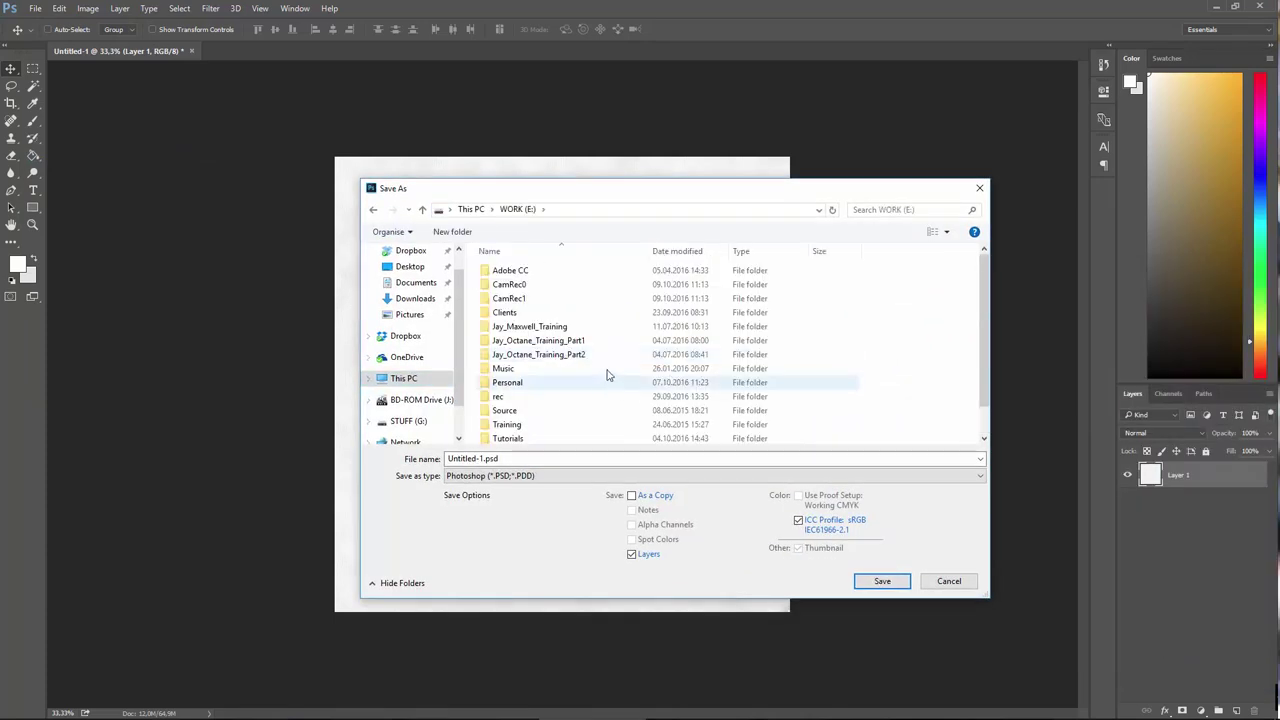
scroll(570, 426, down, 1)
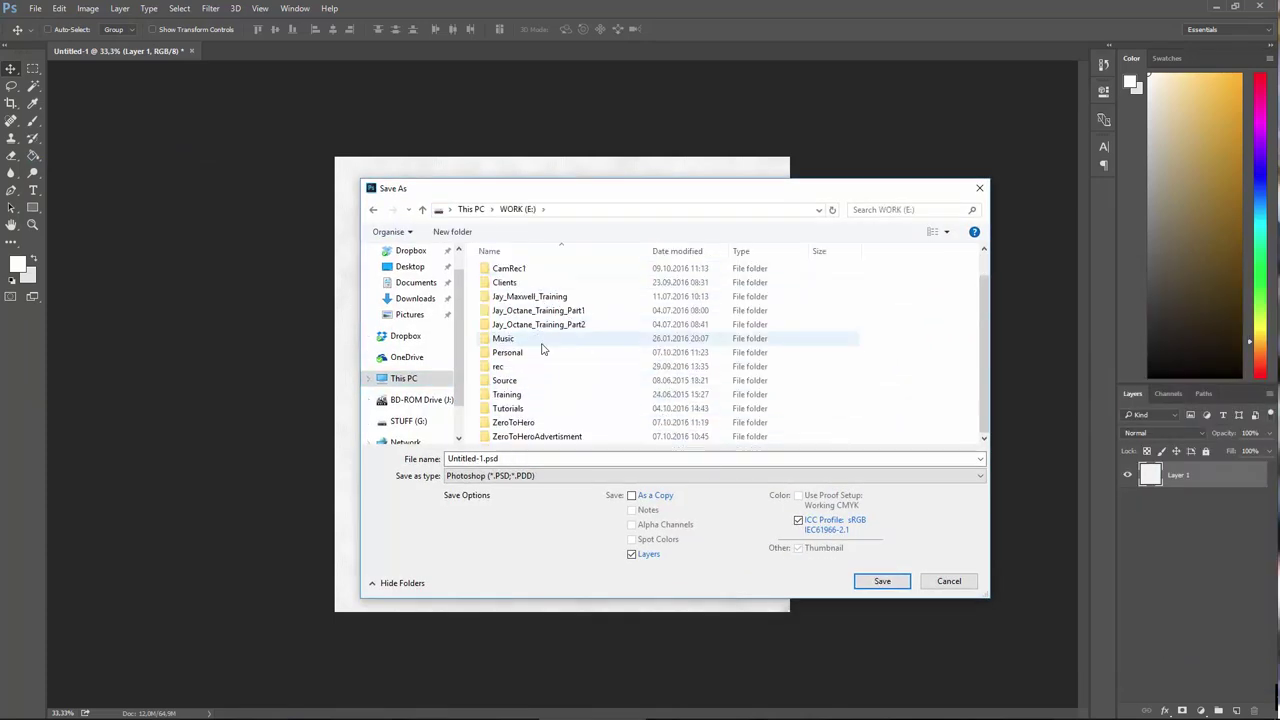
double_click(530, 423)
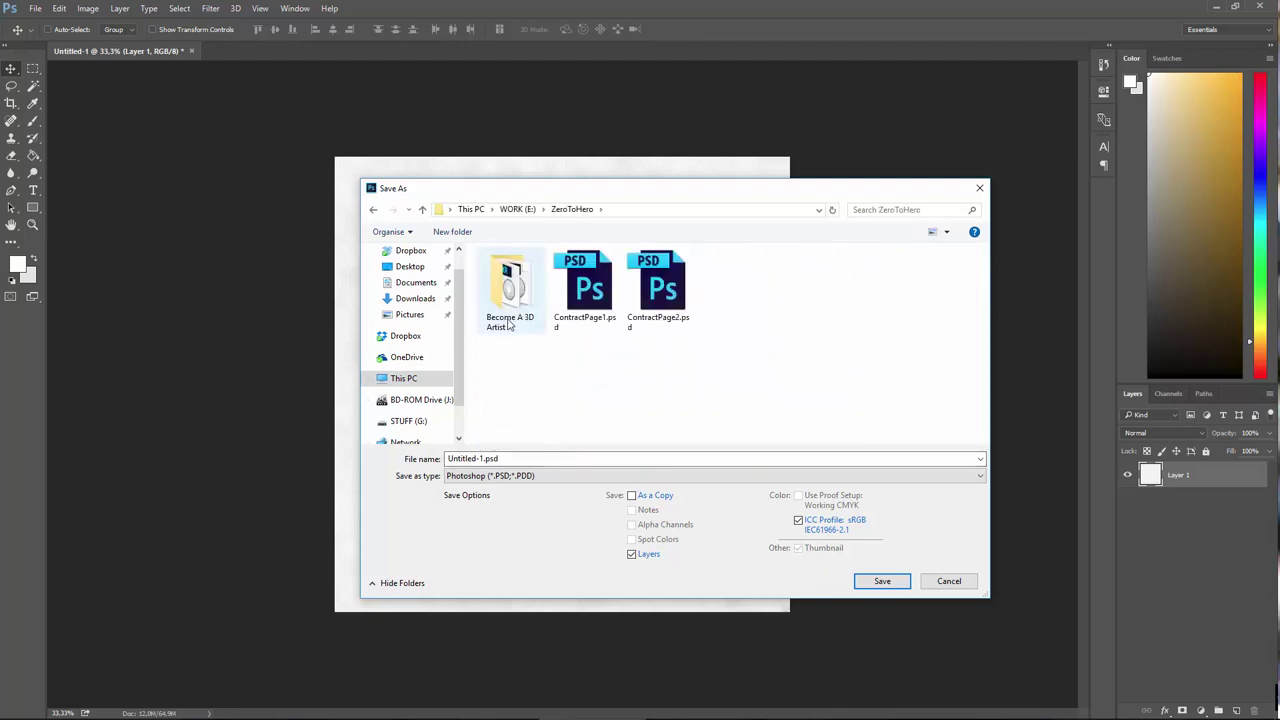
double_click(506, 278)
double_click(505, 272)
- Save the image in TIFF format as Capsule_Bump.tif, accepting the TIFF options with no image compression
click(490, 476)
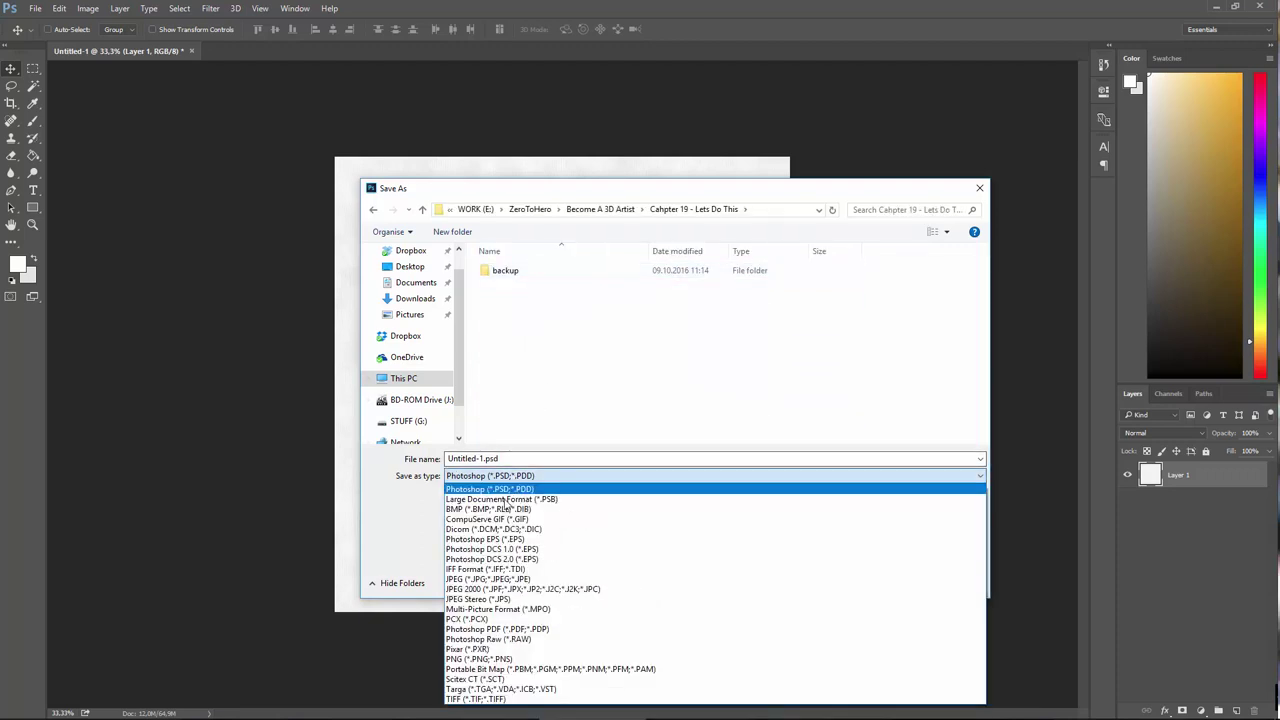
click(483, 699)
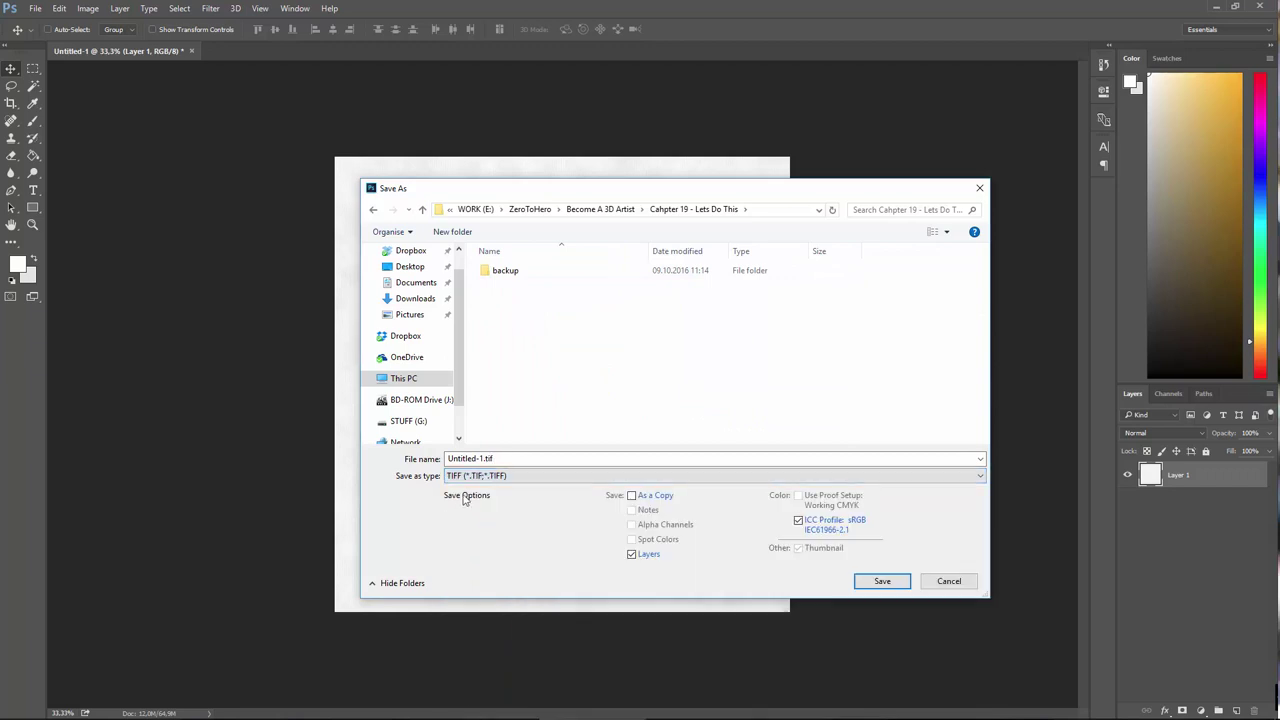
click(472, 460)
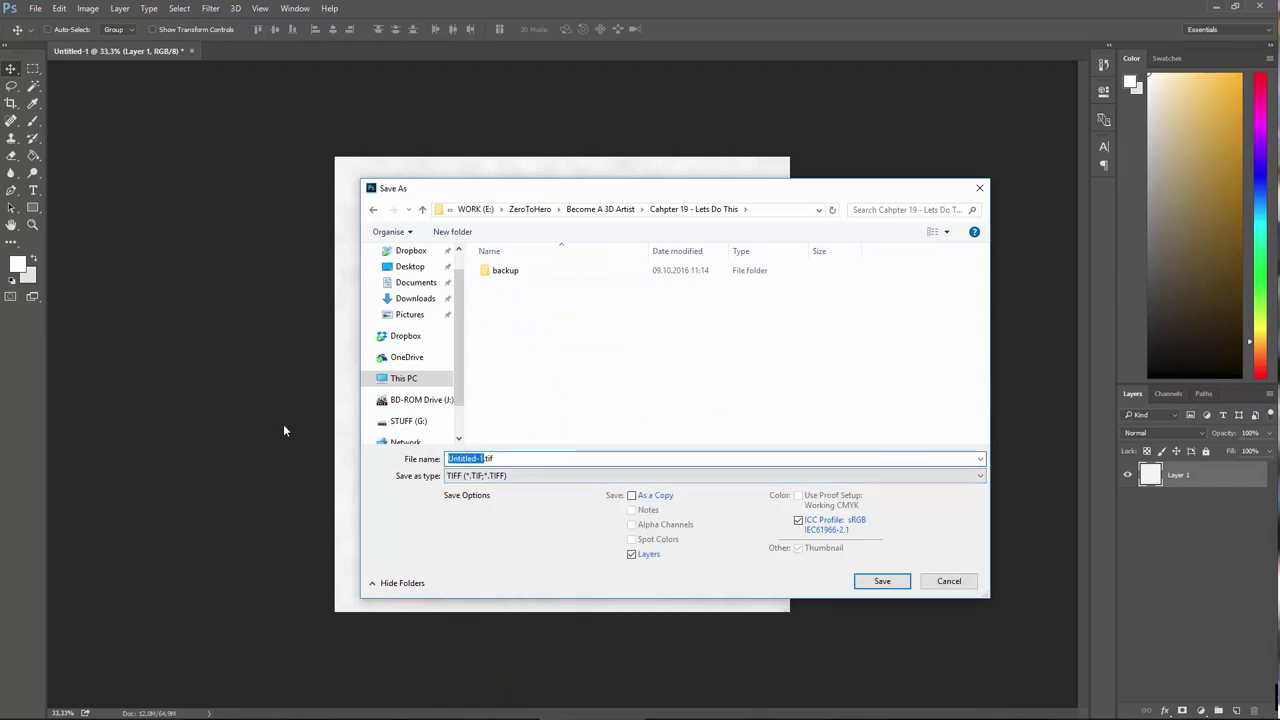
key(BackSpace)
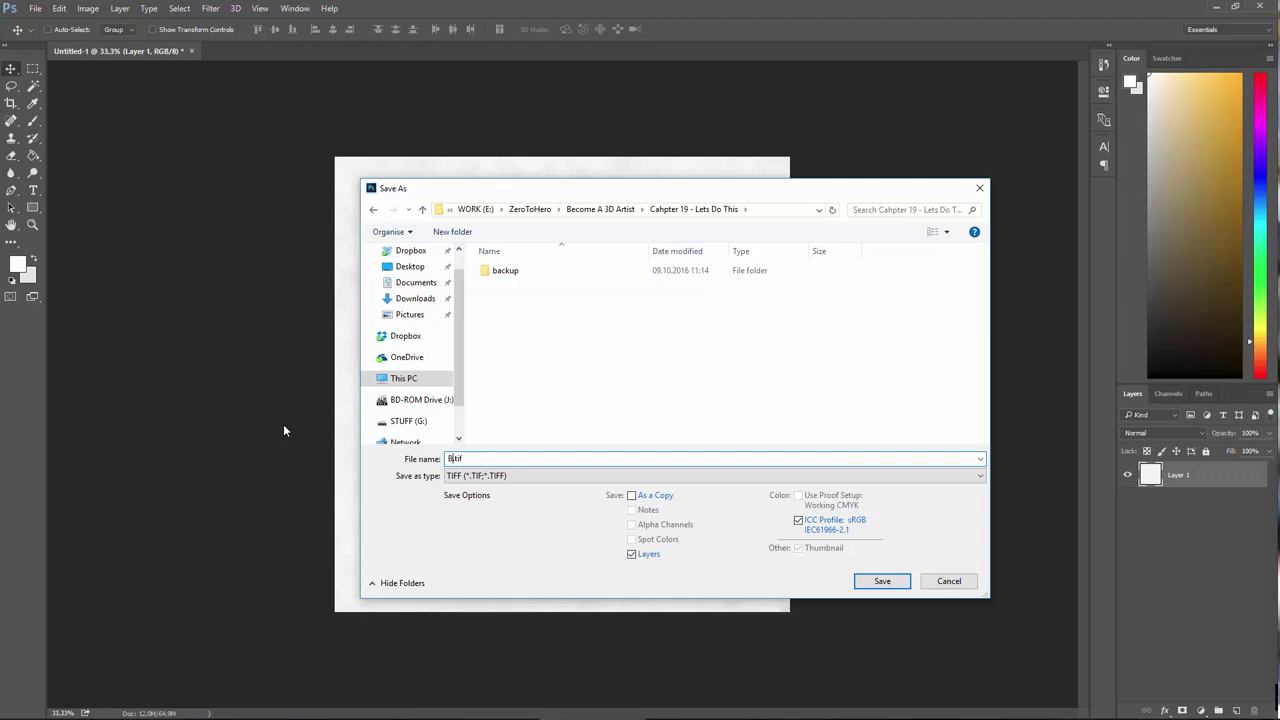
text(Capsule_Bump)
key(Return)
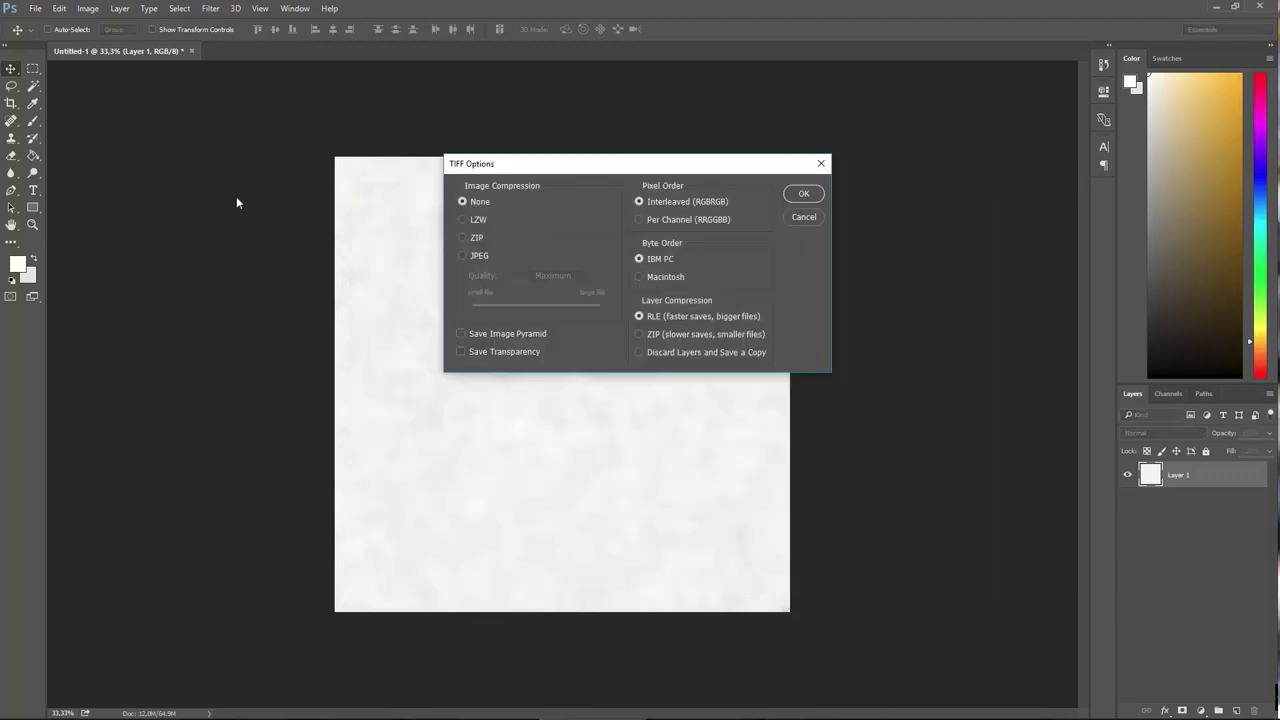
click(803, 193)
- Switch to CINEMA 4D and open the image texture in the Bump material's bump channel
mouse_move(676, 718)
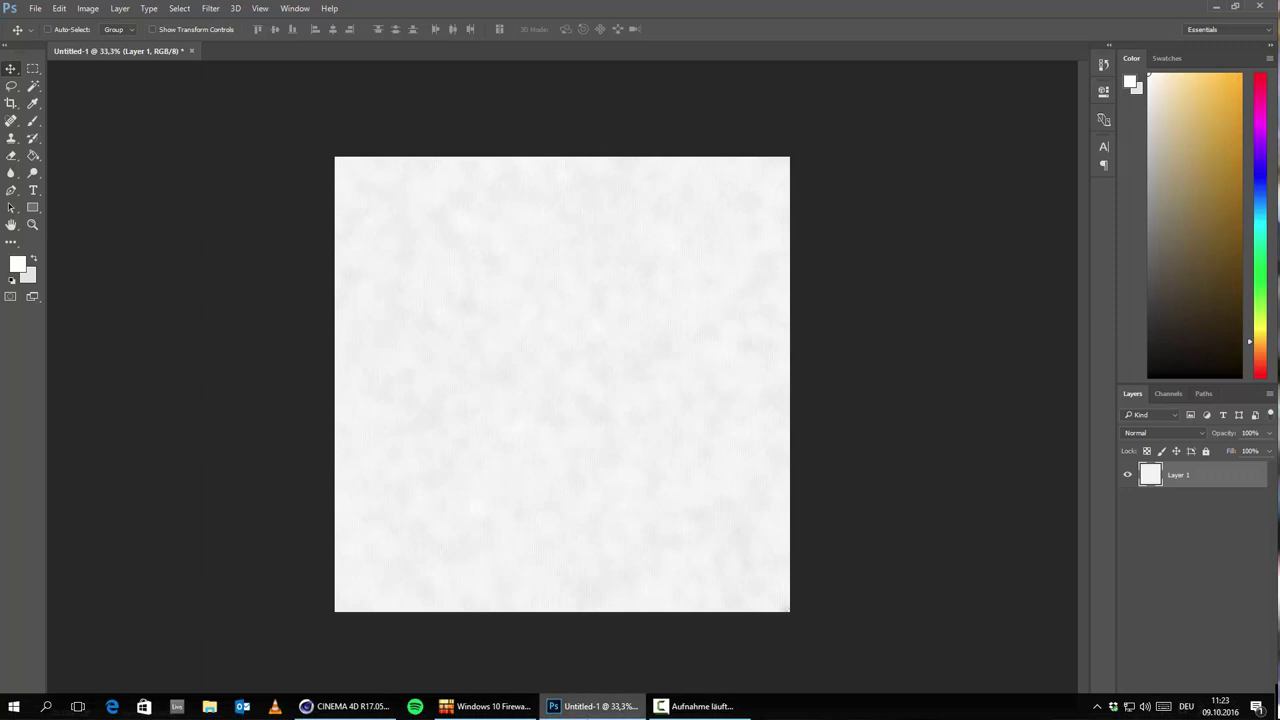
click(305, 708)
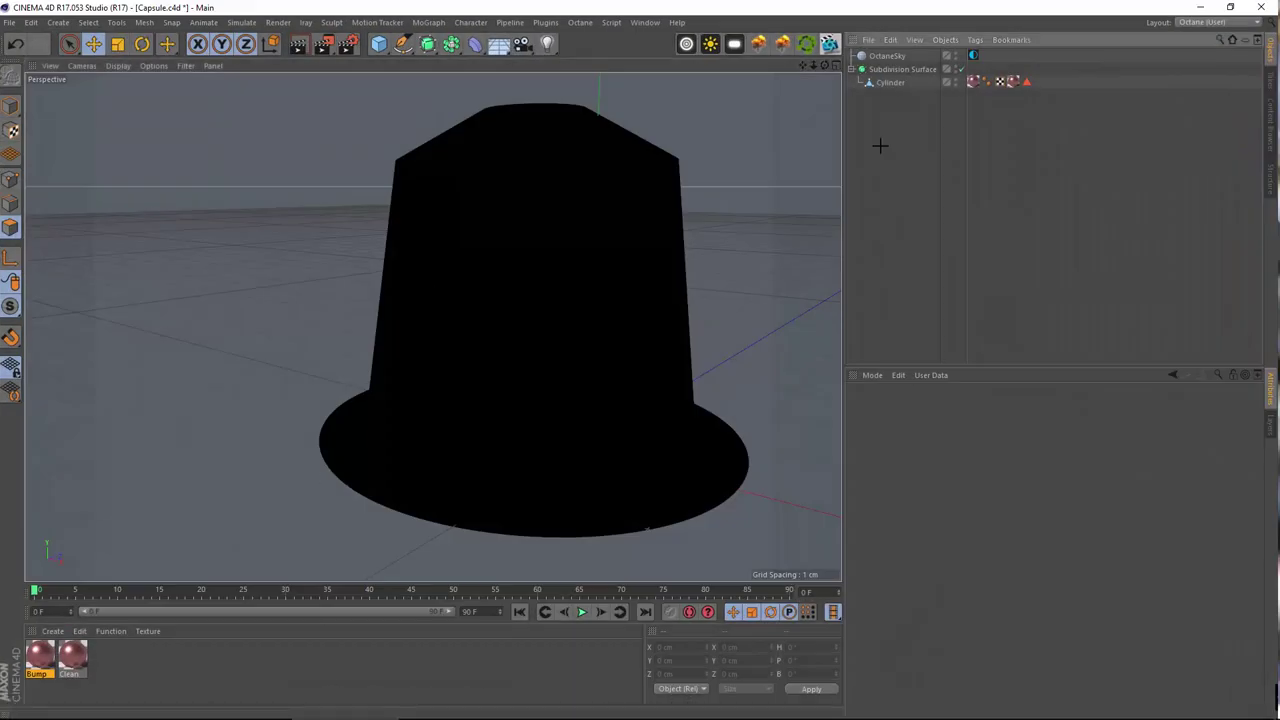
double_click(41, 657)
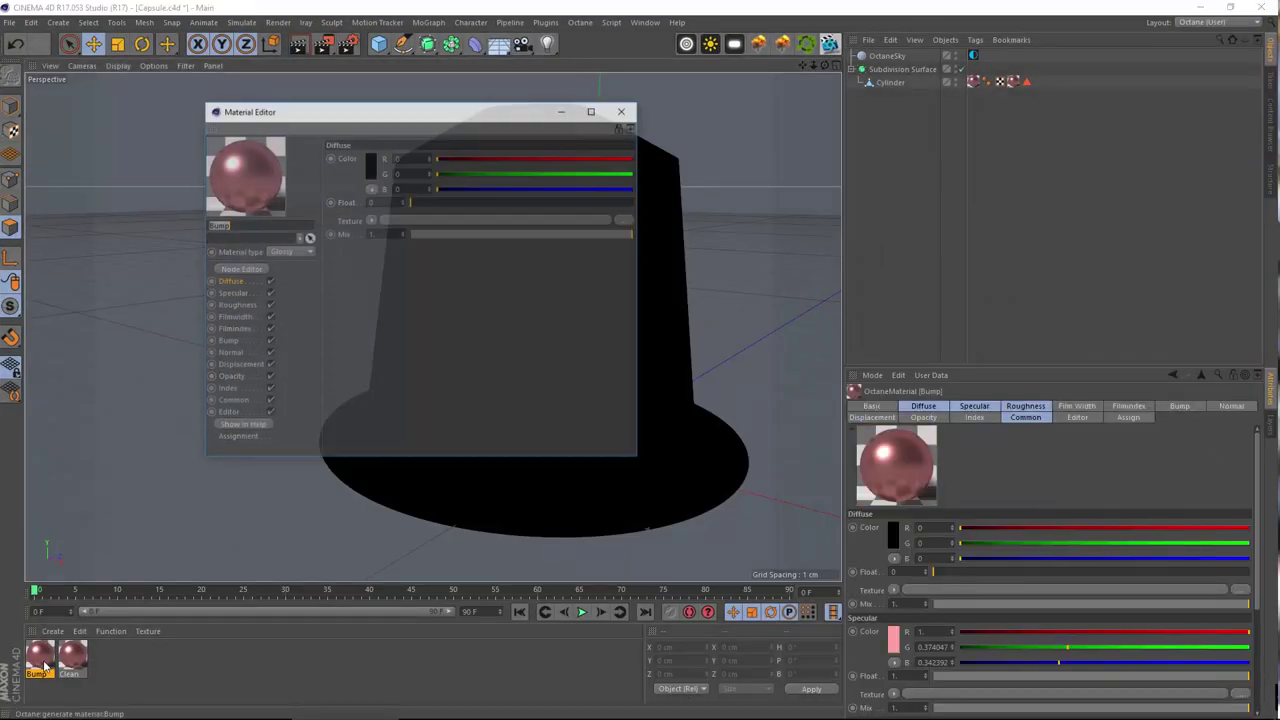
click(227, 341)
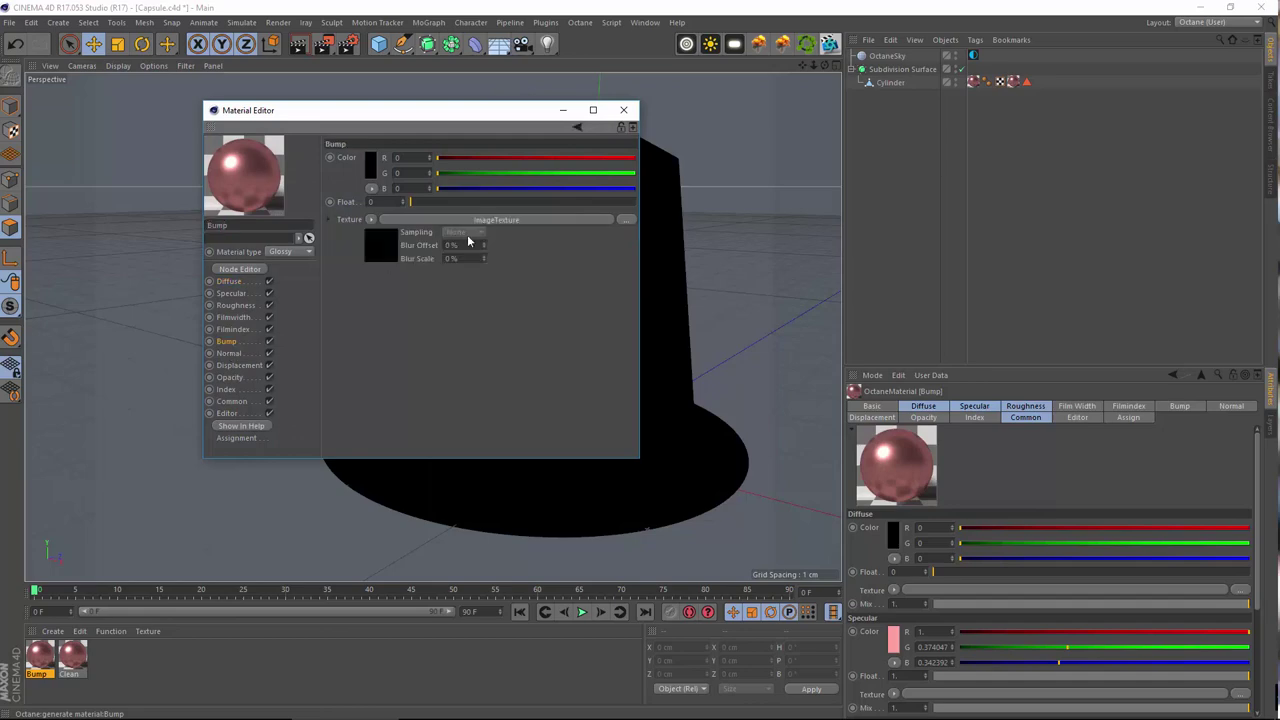
click(563, 219)
- Load Capsule_Bump.tif from the Cahpter 19 - Lets Do This folder on WORK (E:) into the bump image texture
click(624, 169)
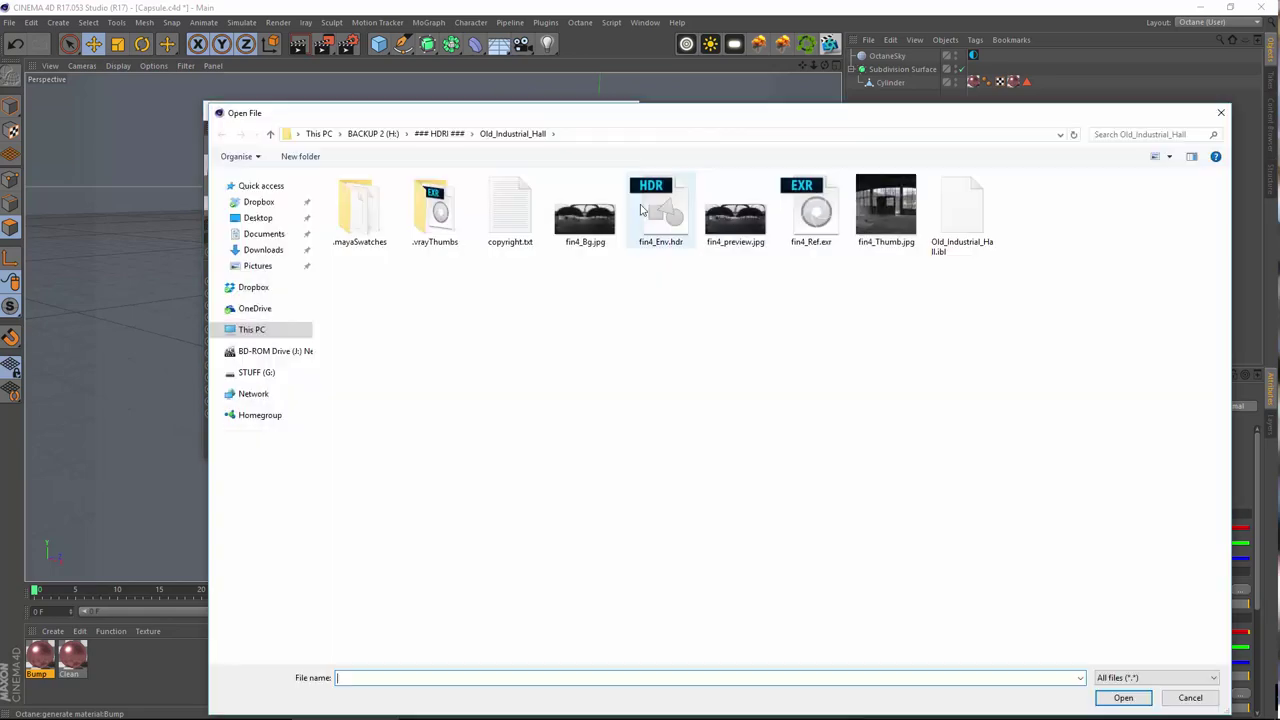
click(258, 327)
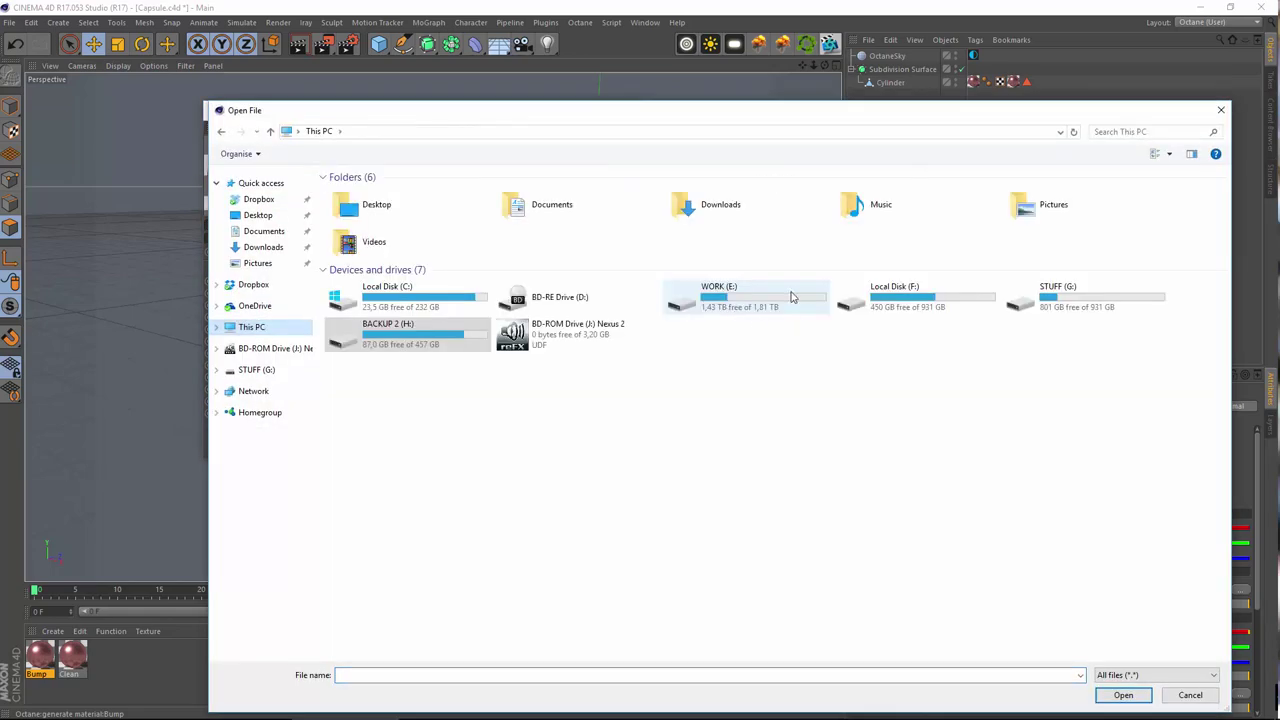
double_click(735, 310)
double_click(361, 374)
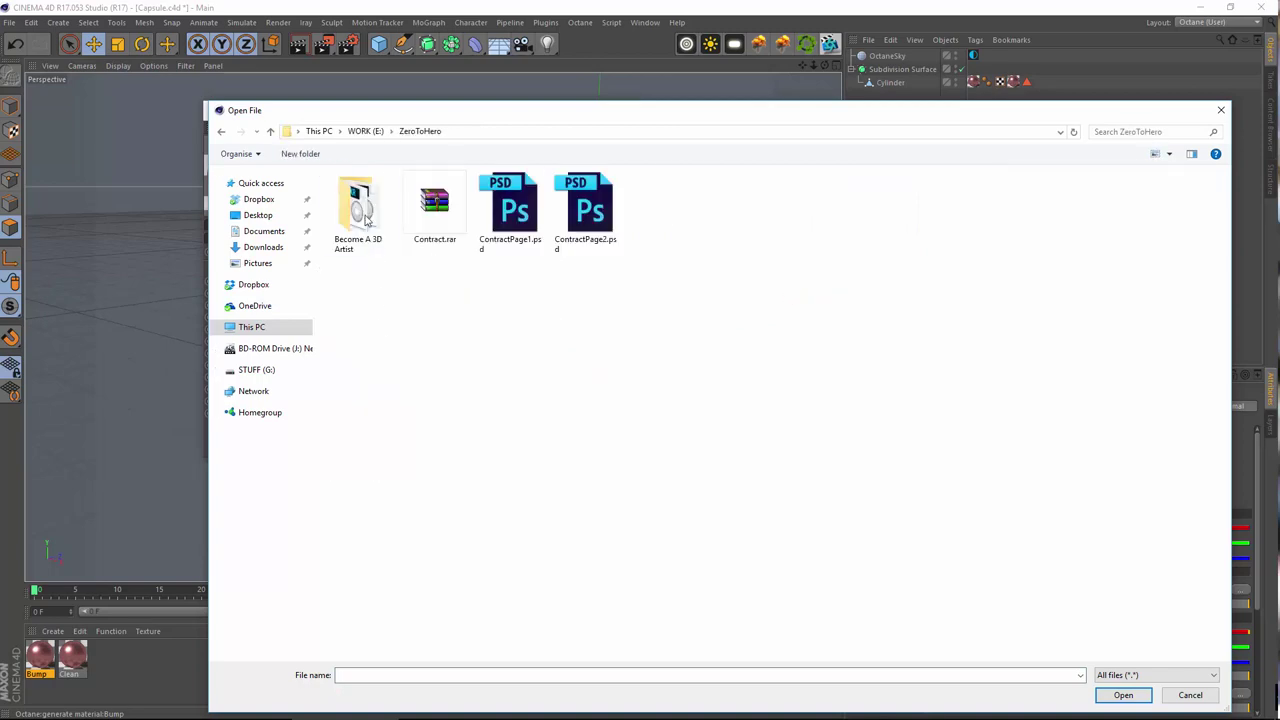
double_click(359, 212)
double_click(360, 193)
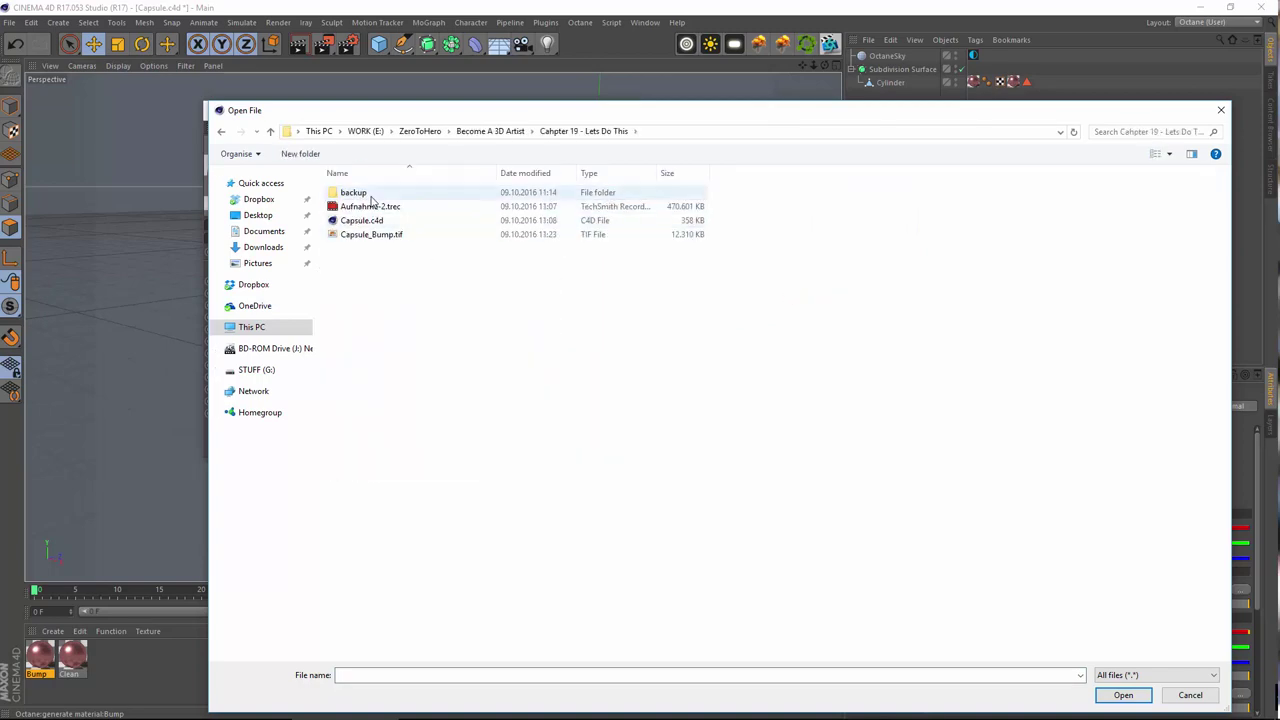
double_click(368, 234)
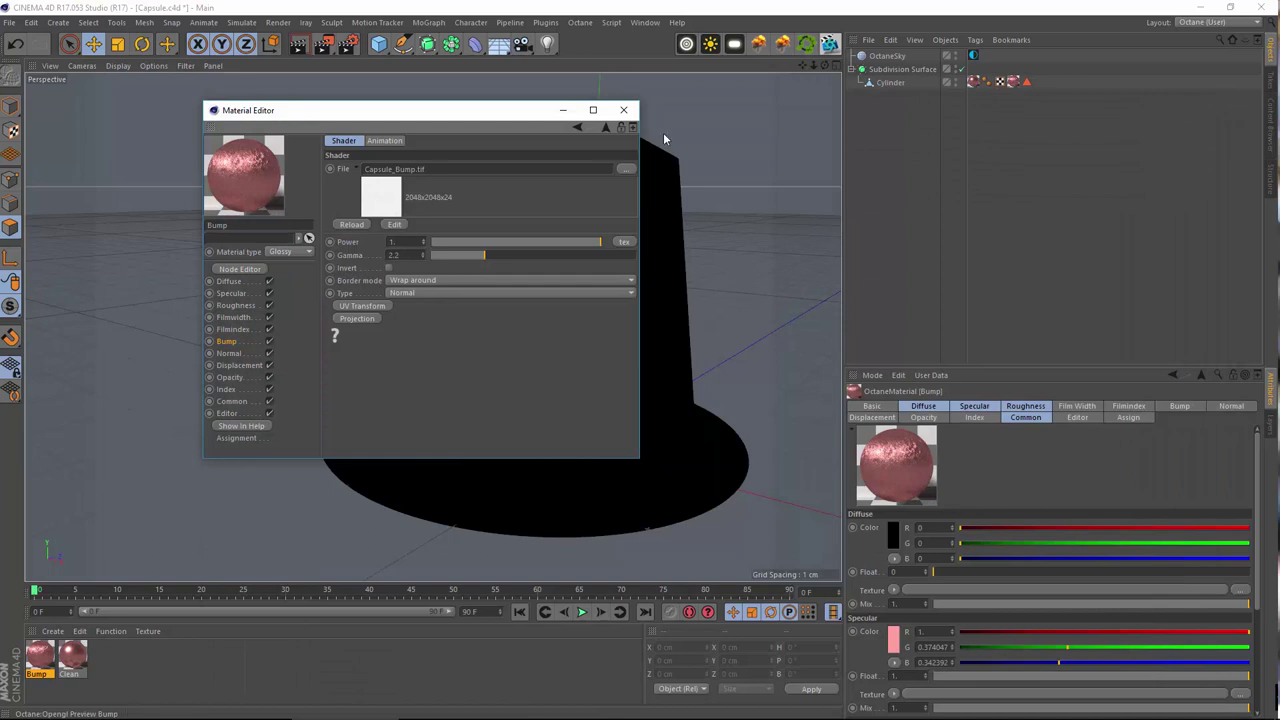
- Close the material settings, dock the Octane Live Viewer beside the perspective viewport, and start the live render
click(623, 110)
click(829, 43)
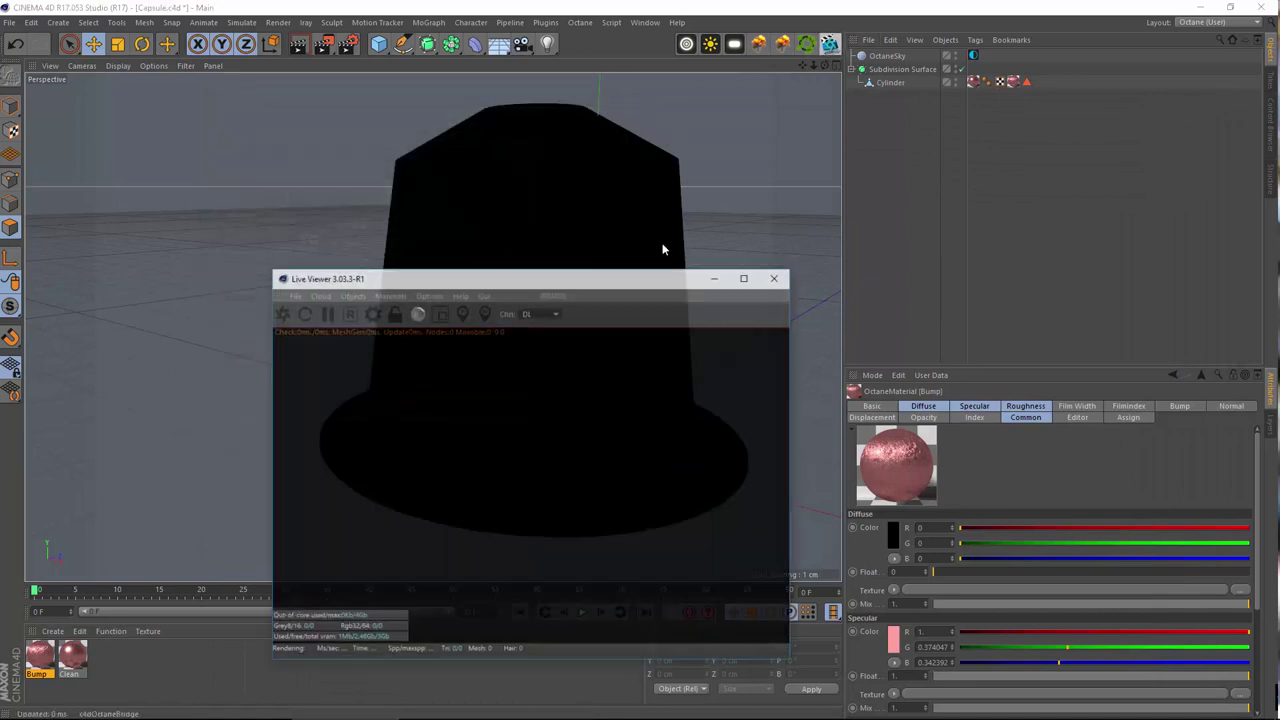
drag(279, 300, 792, 238)
drag(843, 582, 990, 582)
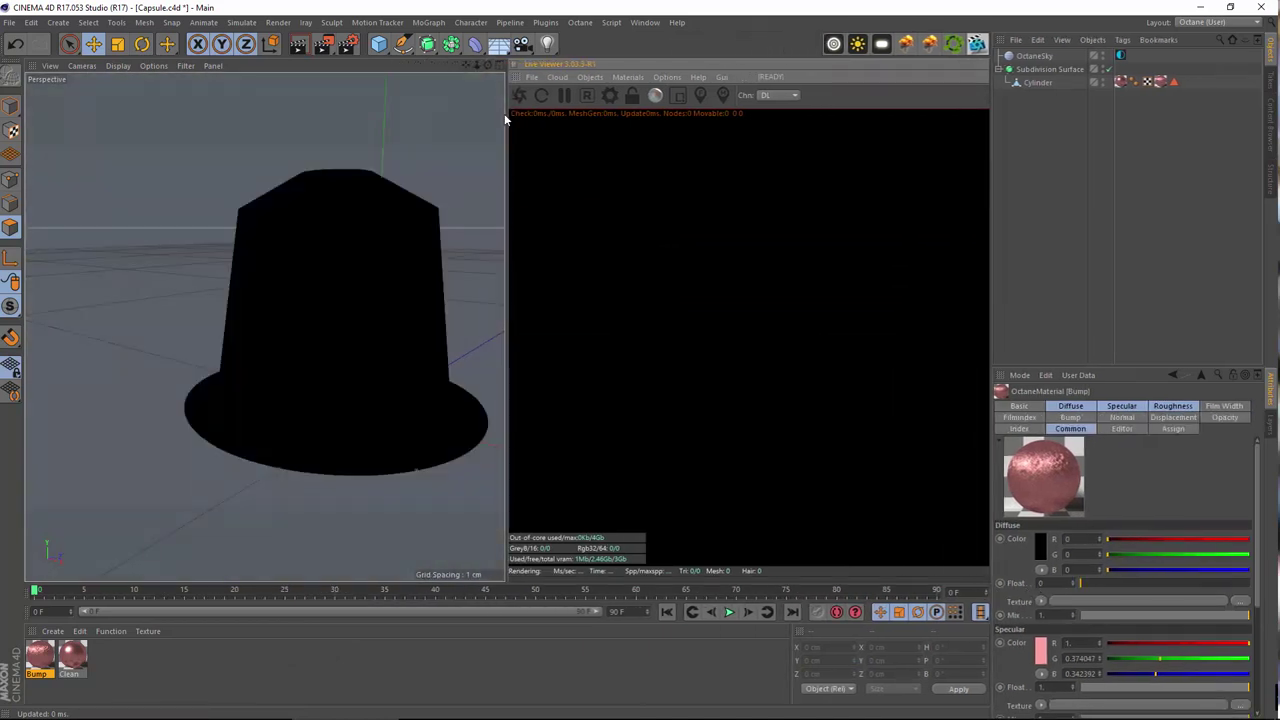
click(519, 95)
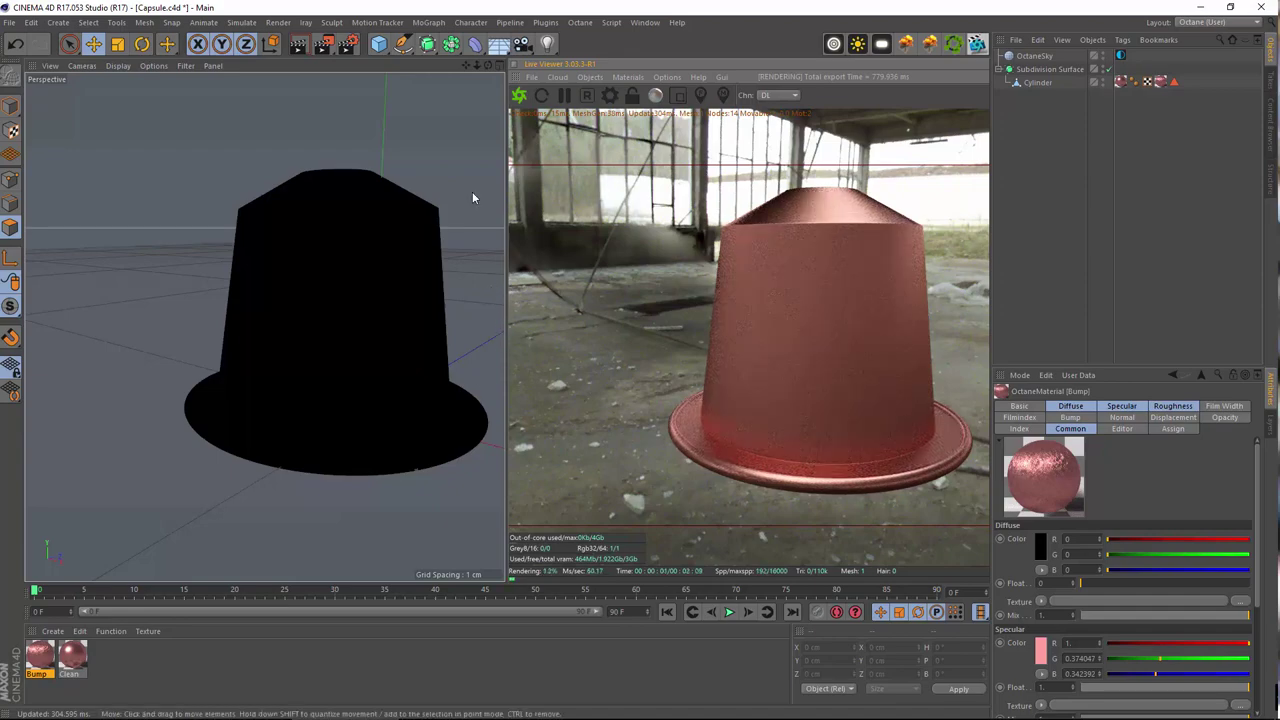
- Open the Bump material's settings and reduce its roughness float to 0
scroll(381, 300, up, 5)
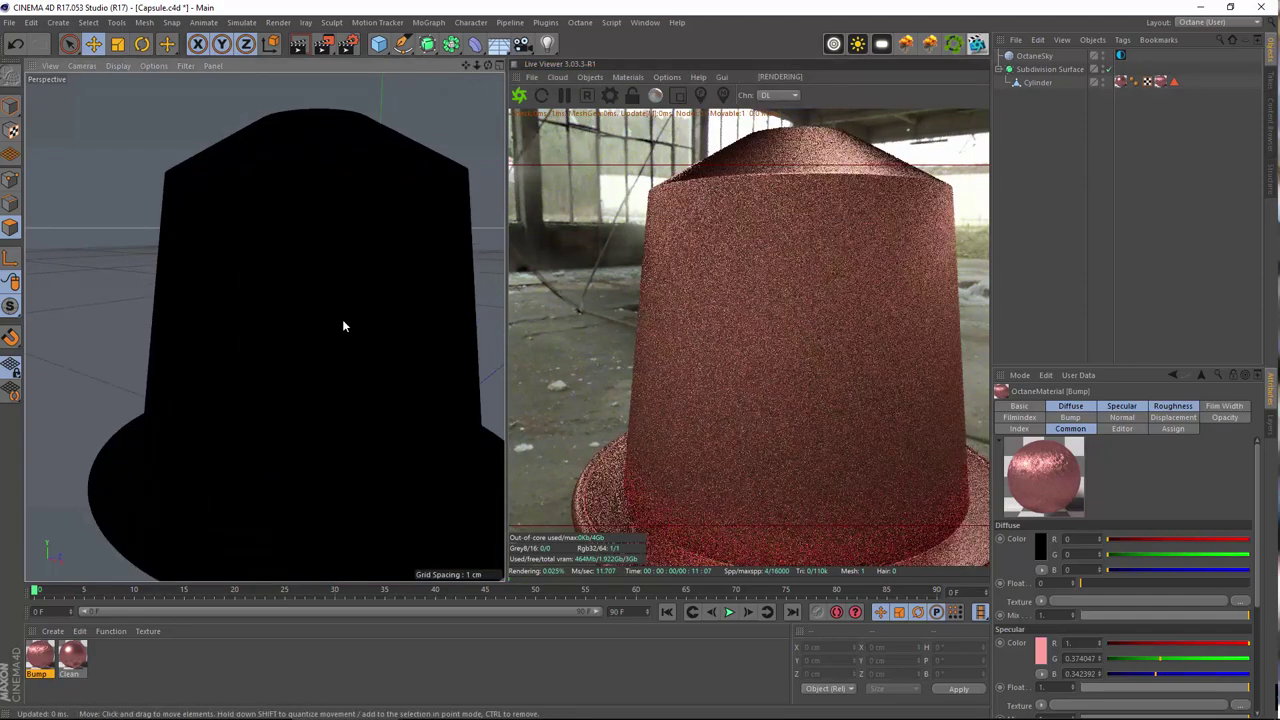
scroll(335, 291, up, 1)
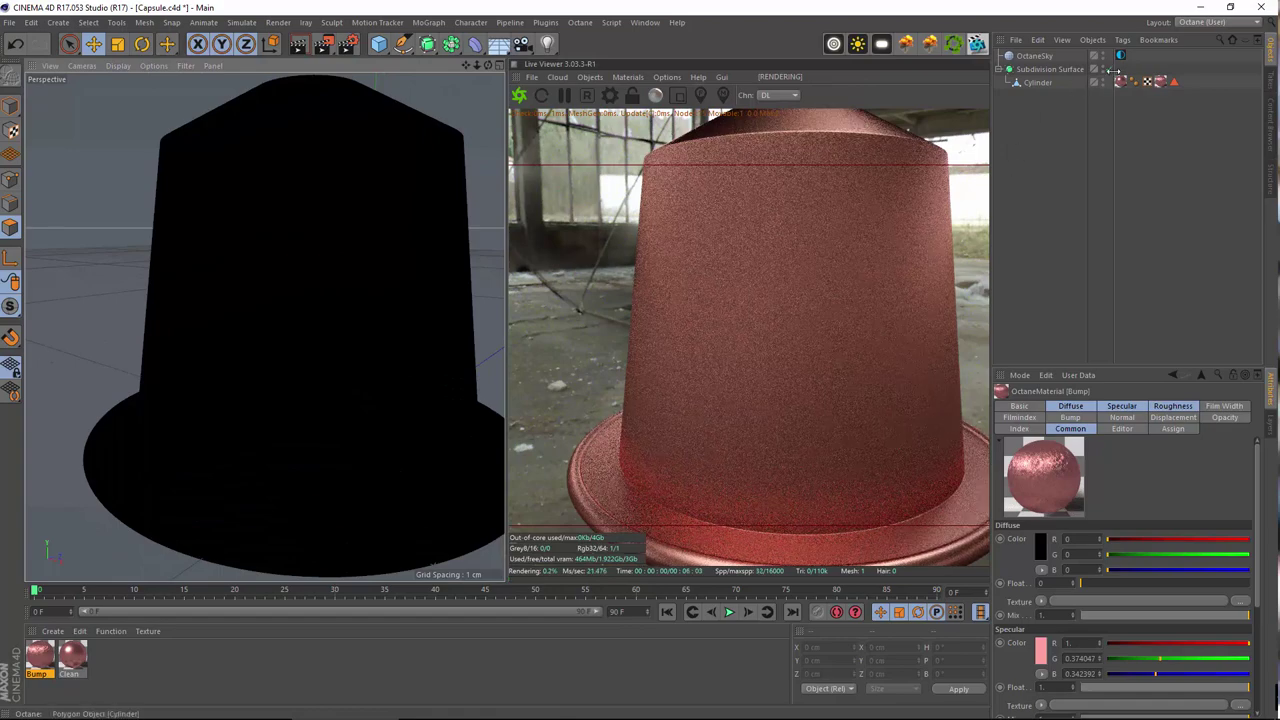
double_click(44, 657)
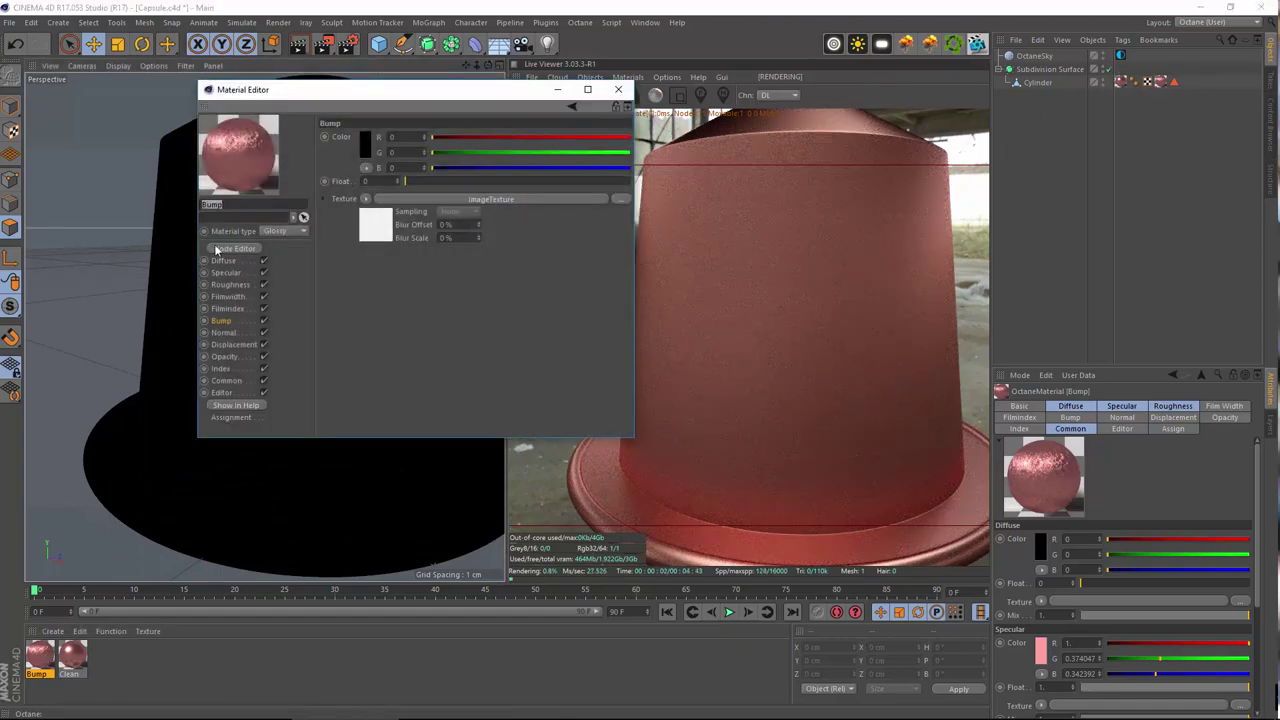
click(231, 285)
drag(441, 180, 398, 181)
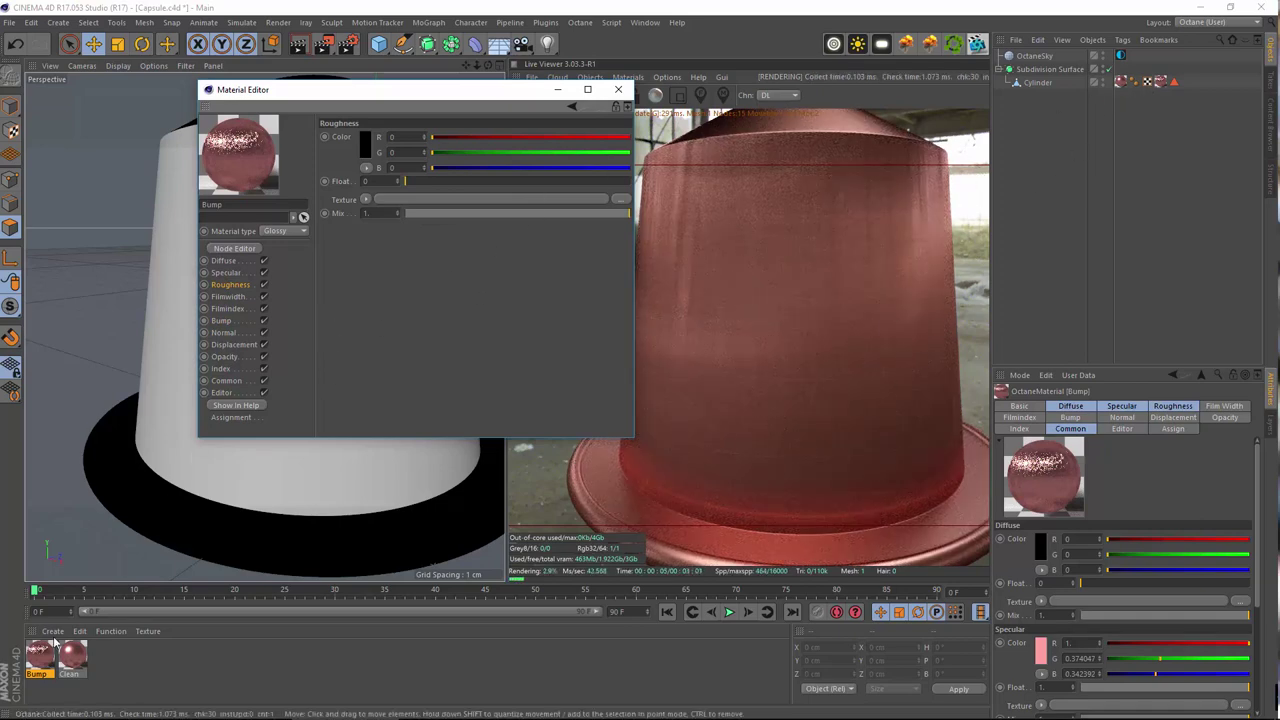
- Open the bump channel's image texture, try different power strengths, and set its power to 3
click(227, 323)
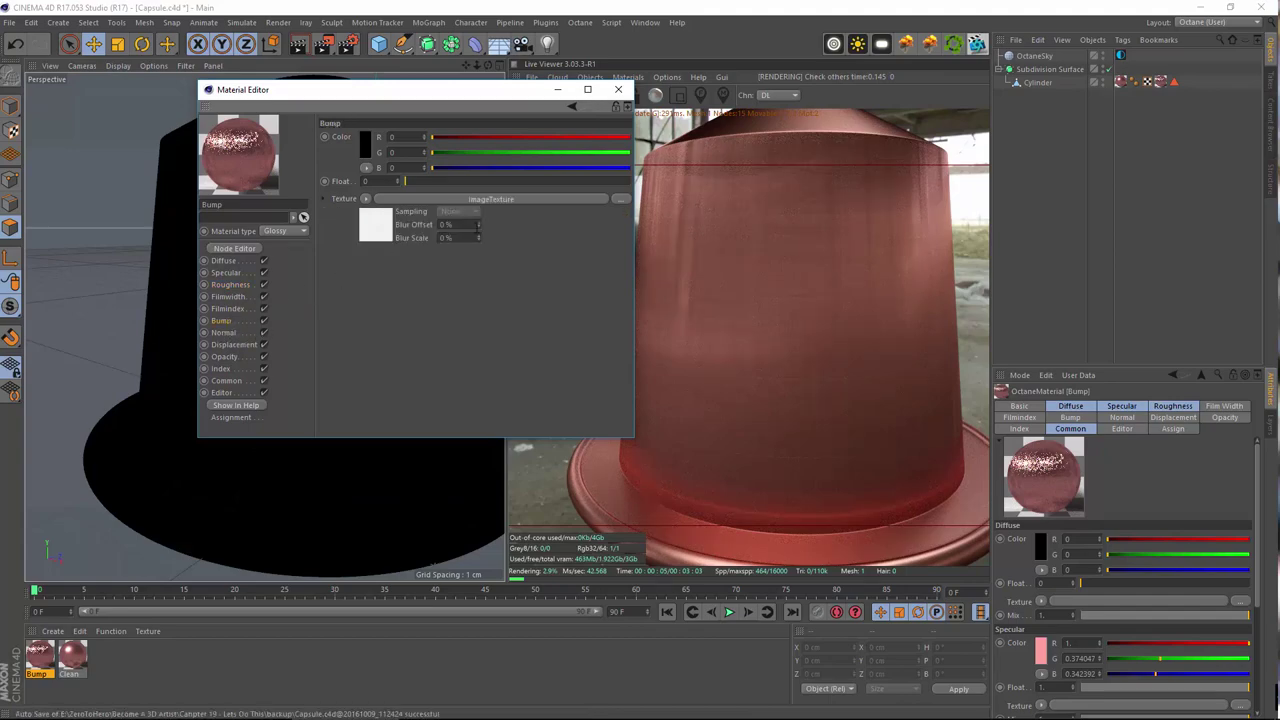
click(510, 197)
drag(536, 226, 500, 229)
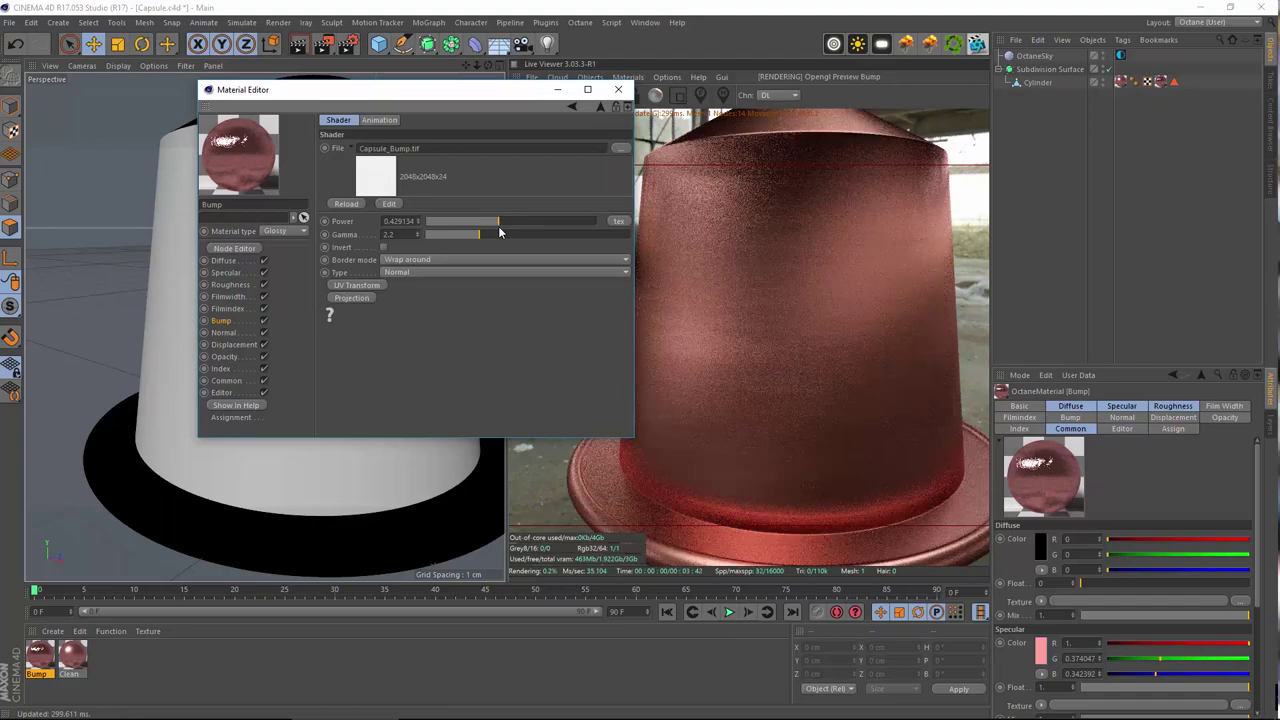
drag(500, 229, 595, 221)
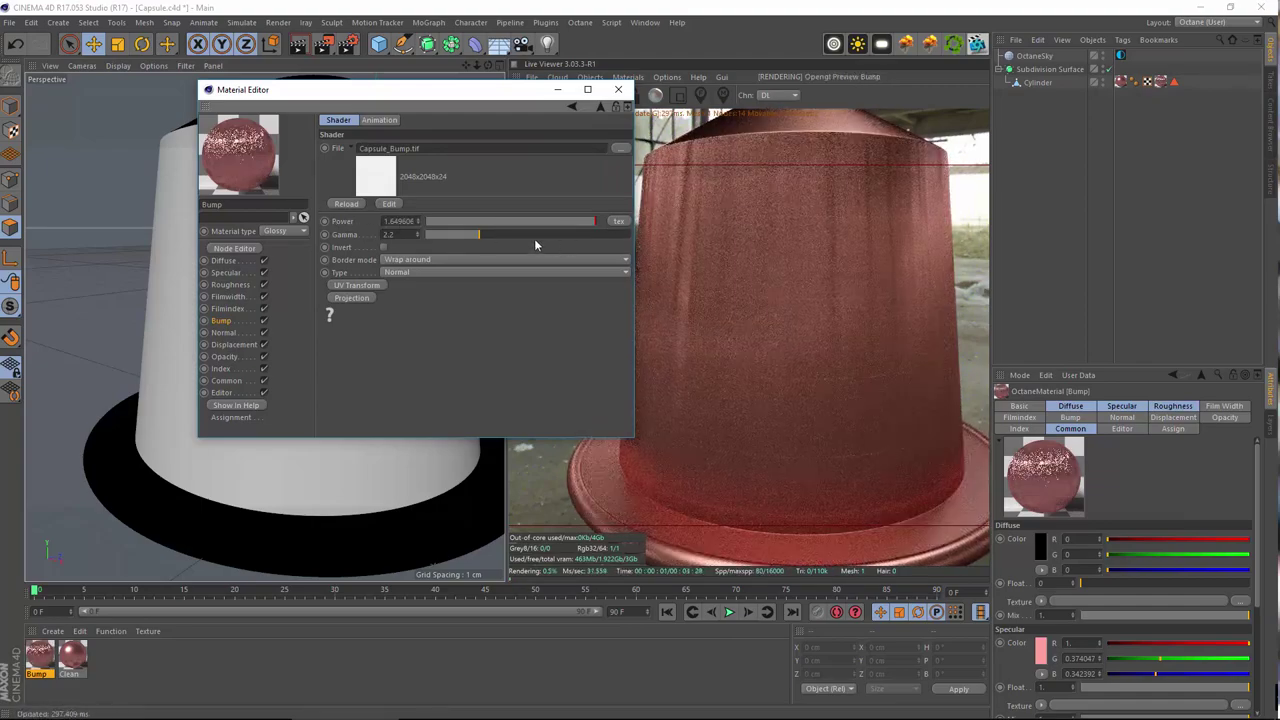
text(3)
key(Return)
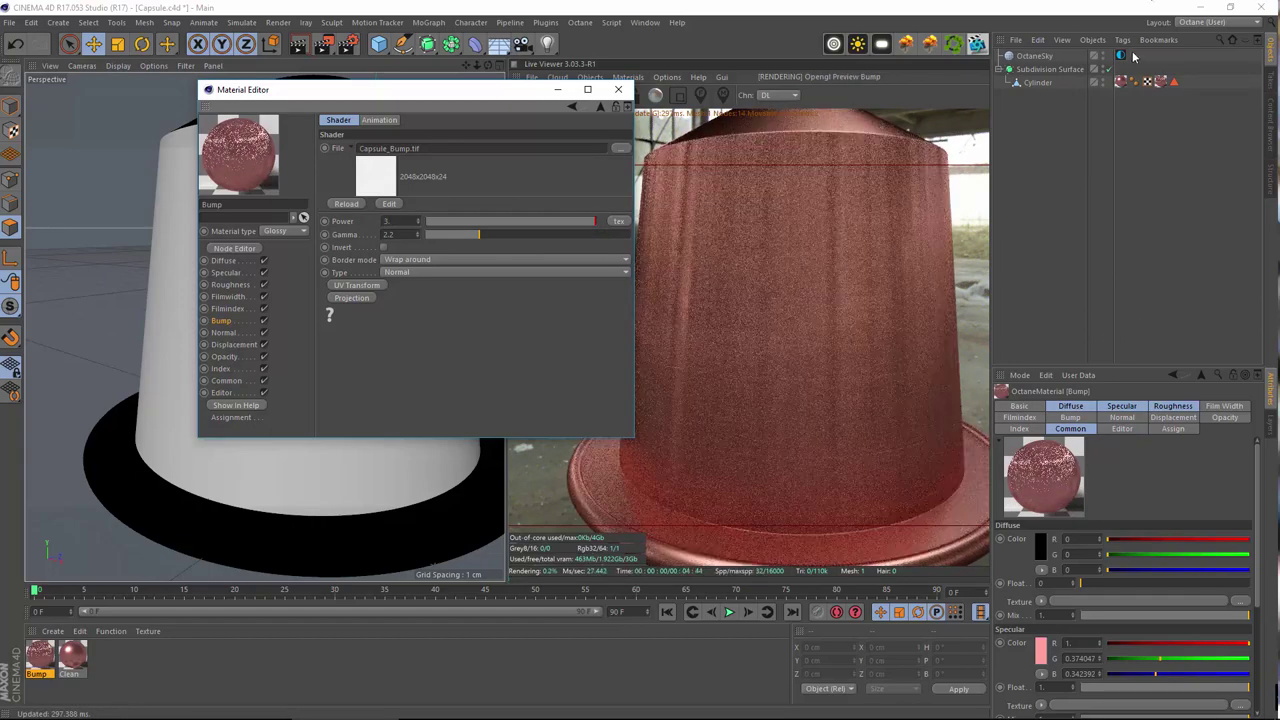
- Set the Cylinder's Bump texture tag to Frontal projection and reset its Length U and Length V to 100%
click(1160, 81)
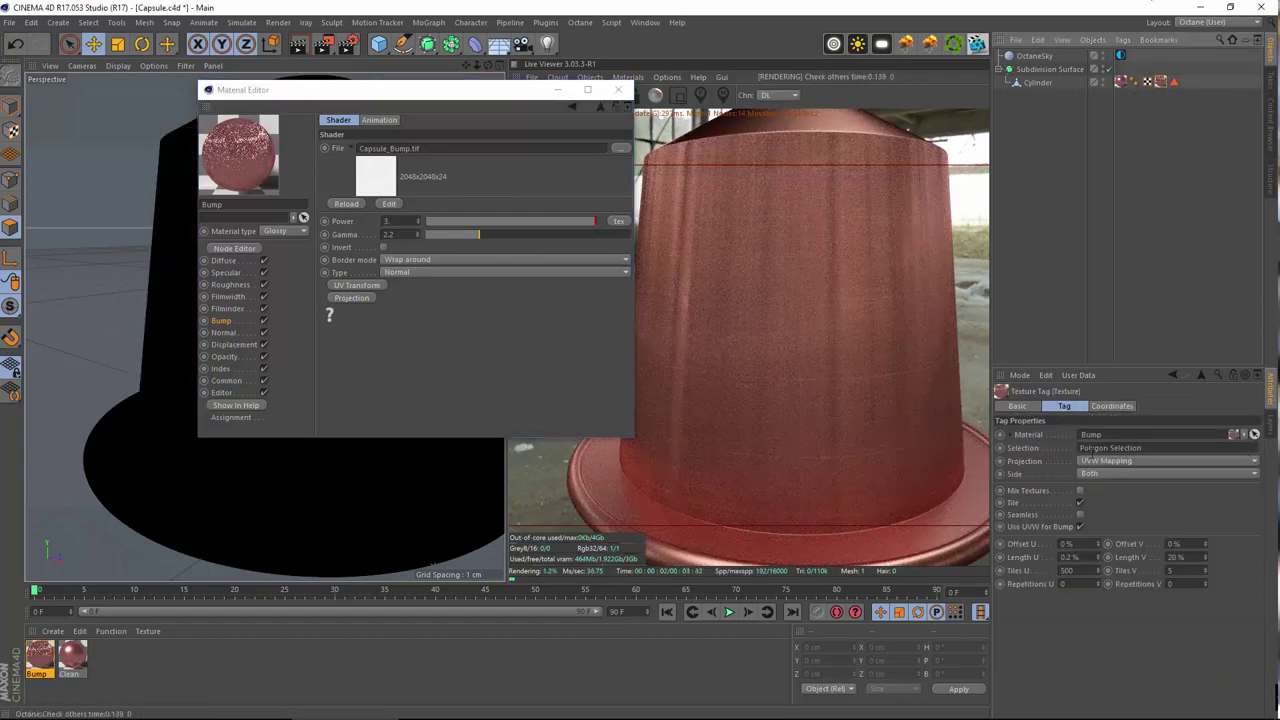
click(1106, 463)
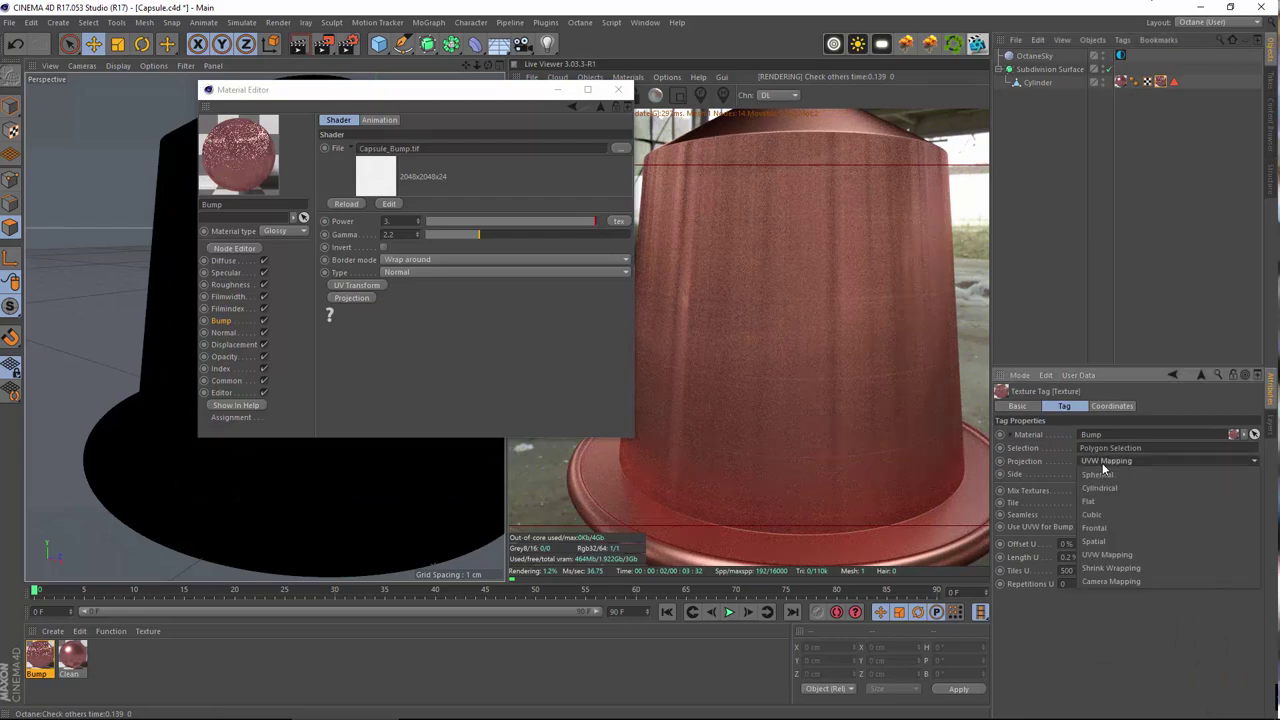
click(1104, 525)
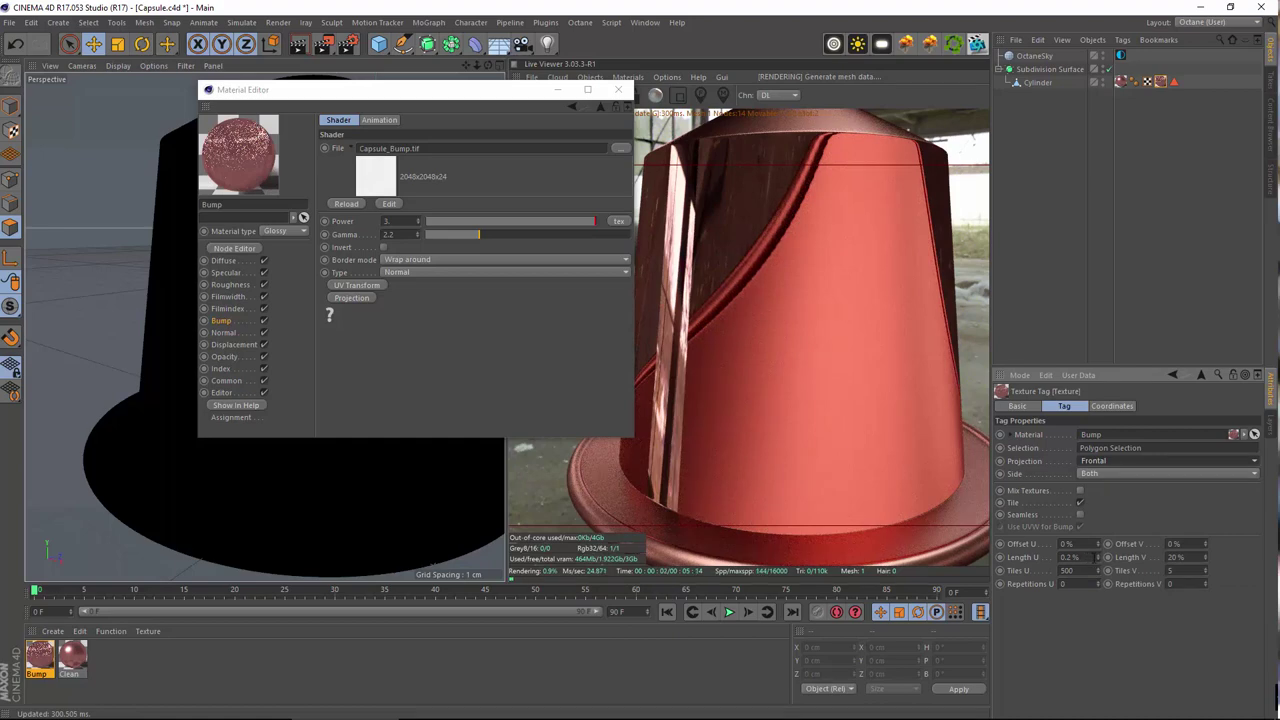
right_click(1097, 559)
right_click(1205, 560)
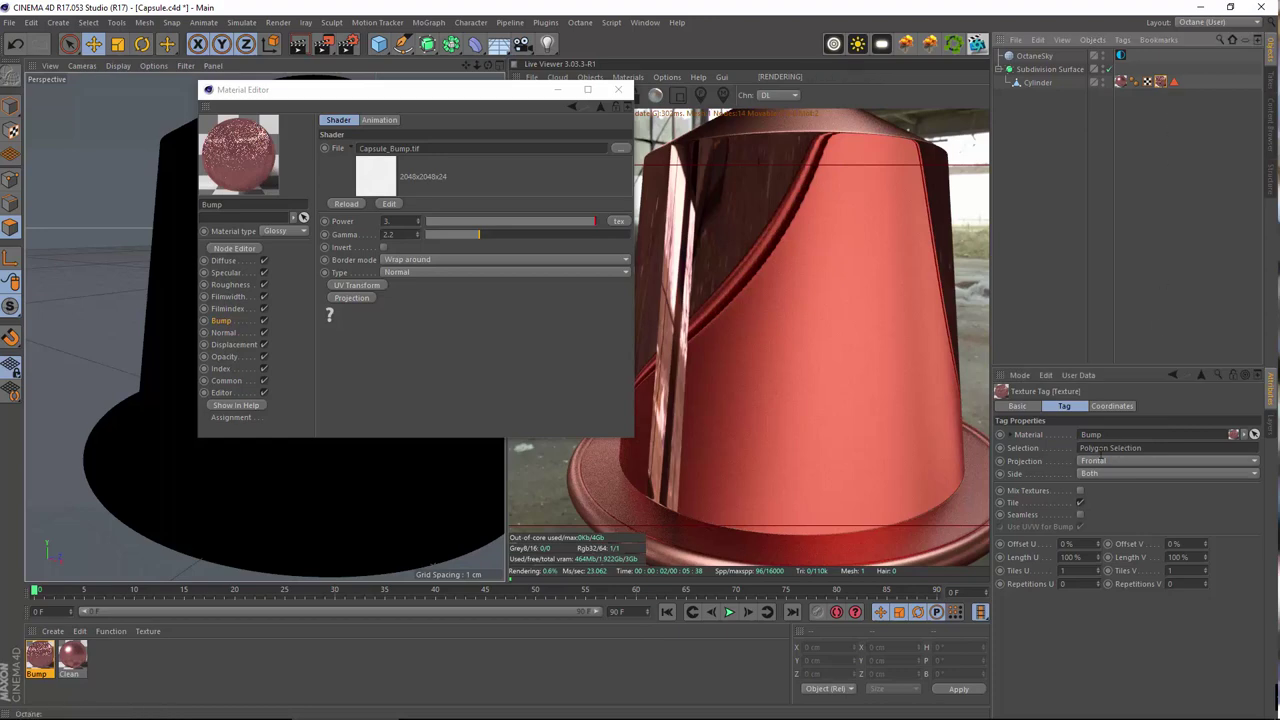
- Try Cubic projection on the Bump texture tag with Length U and Length V both at 10%
click(1104, 461)
click(1100, 508)
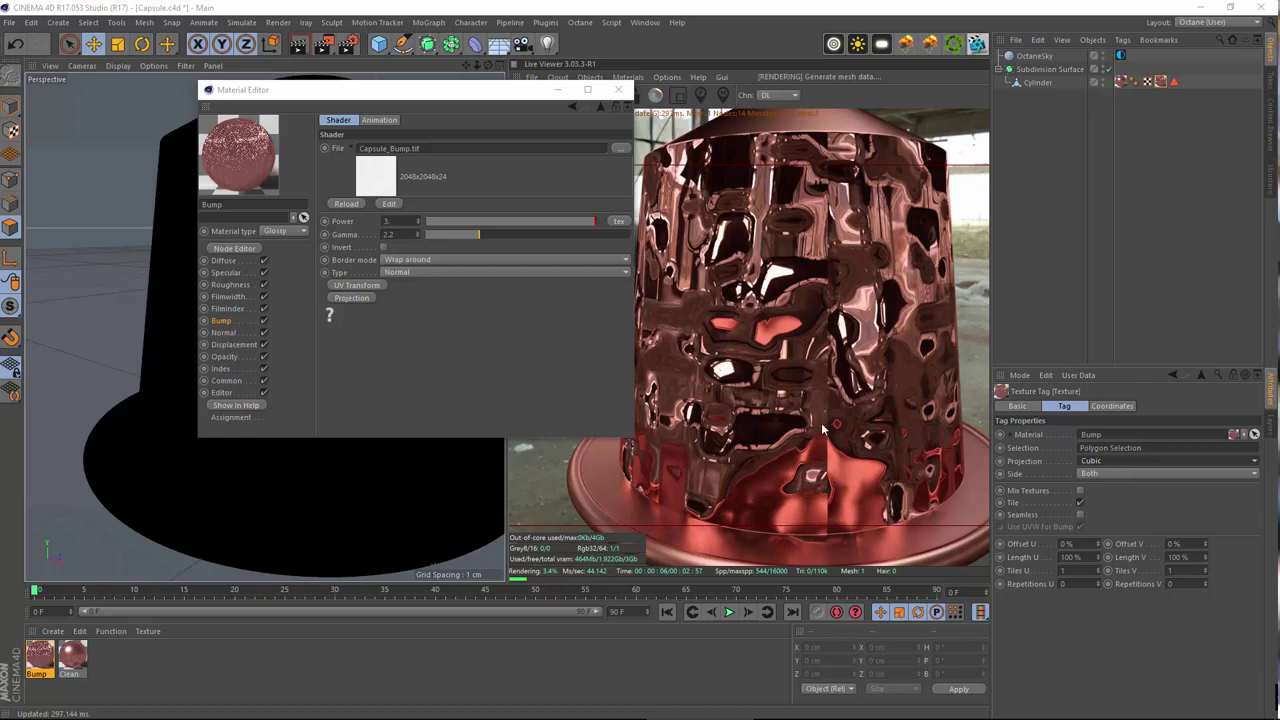
click(1070, 557)
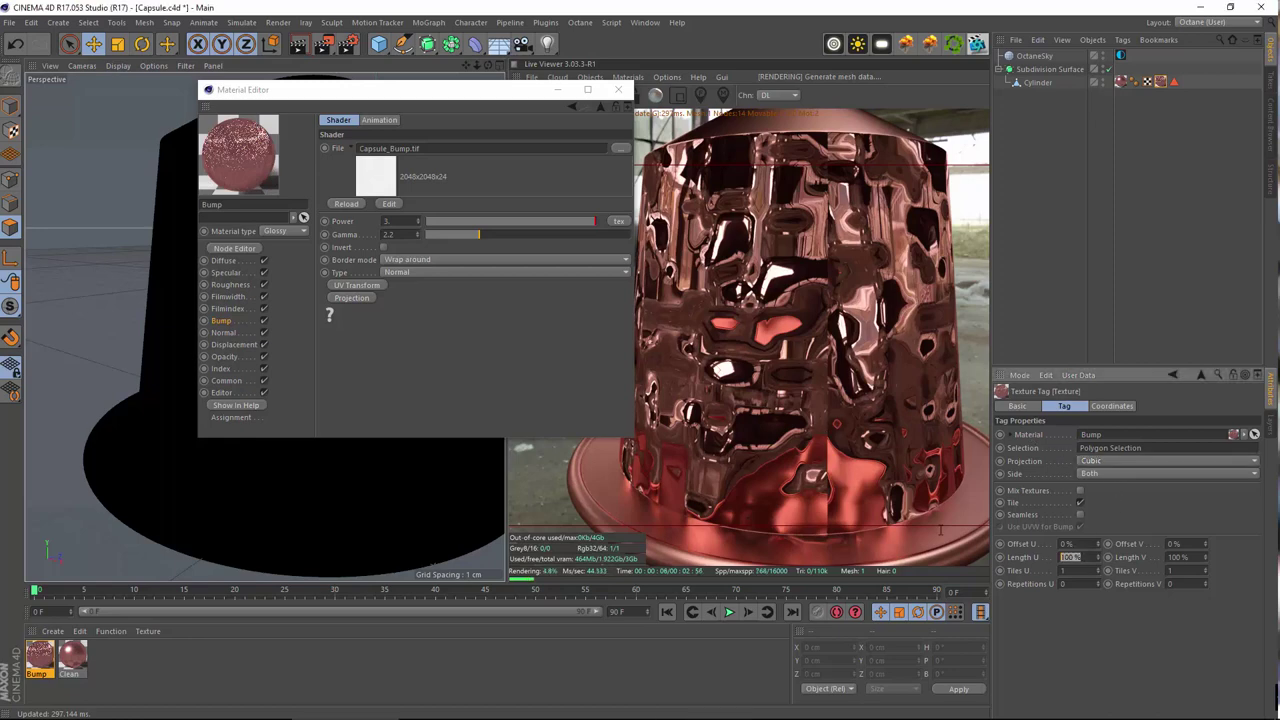
text(10)
key(Tab)
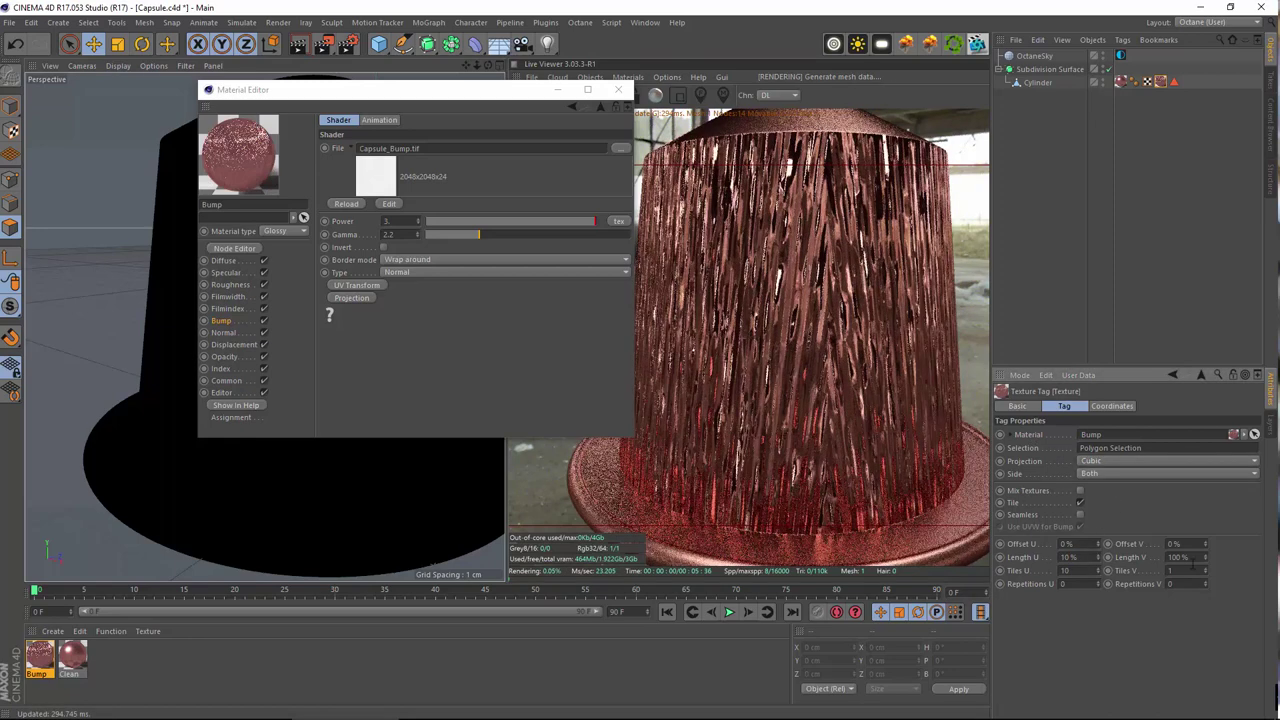
text(10)
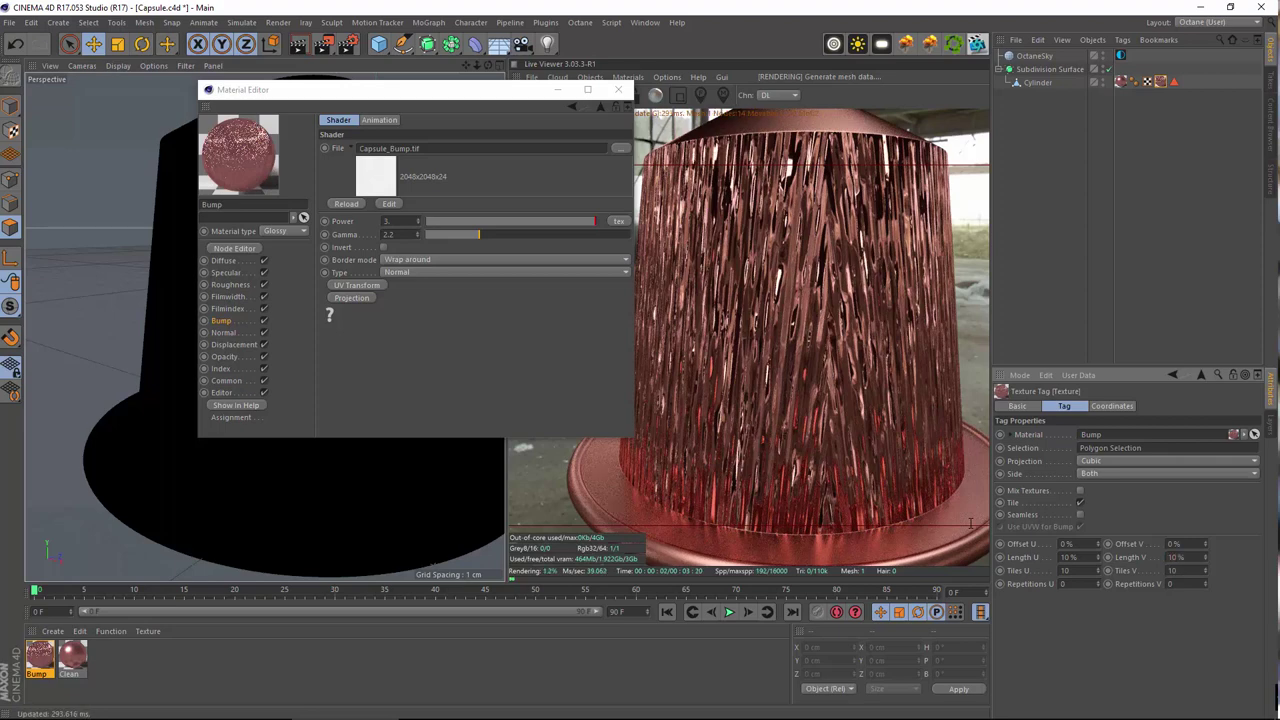
key(Return)
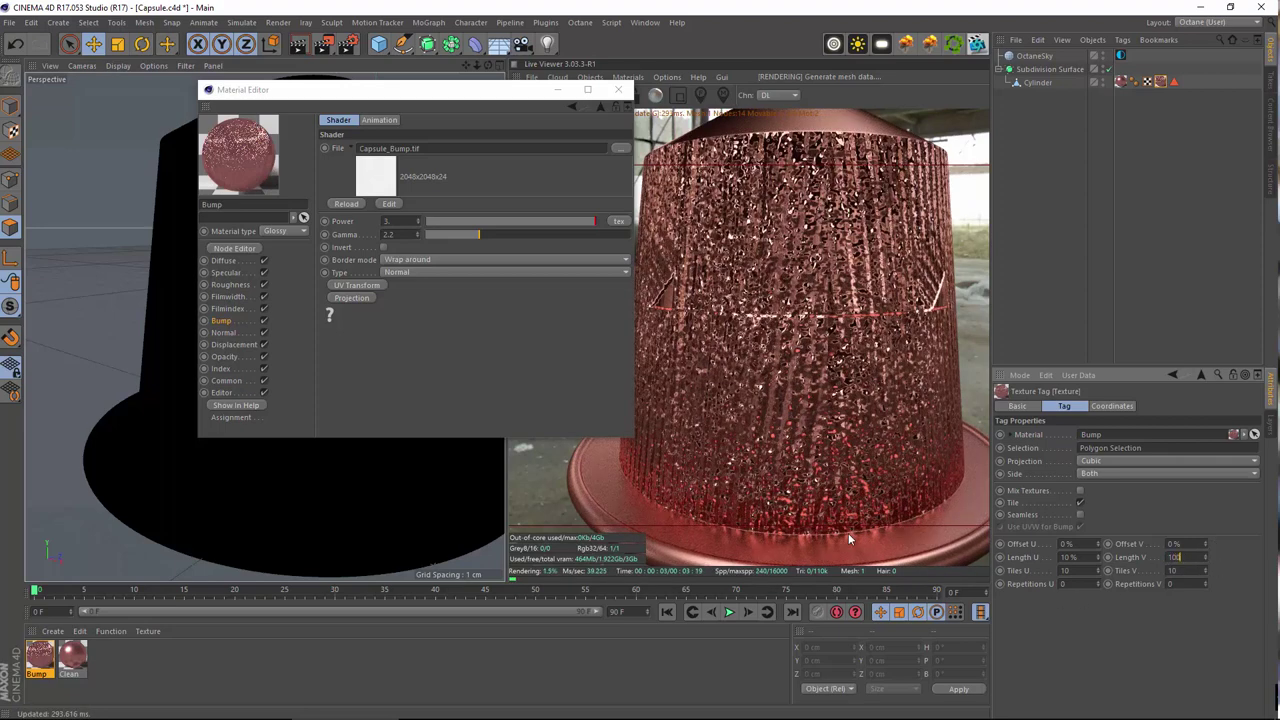
- Return the Bump texture tag's Length V to 100% and reduce its Length U to 1%
text(0)
key(Return)
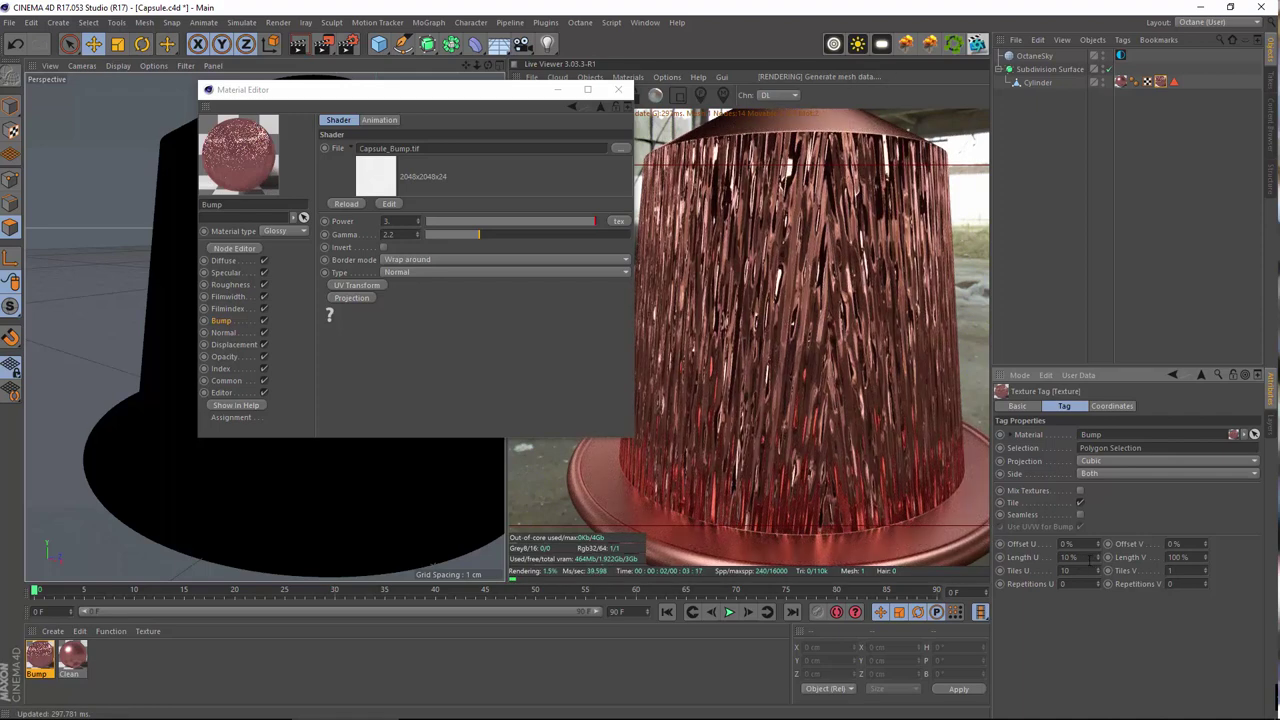
text(1)
key(Return)
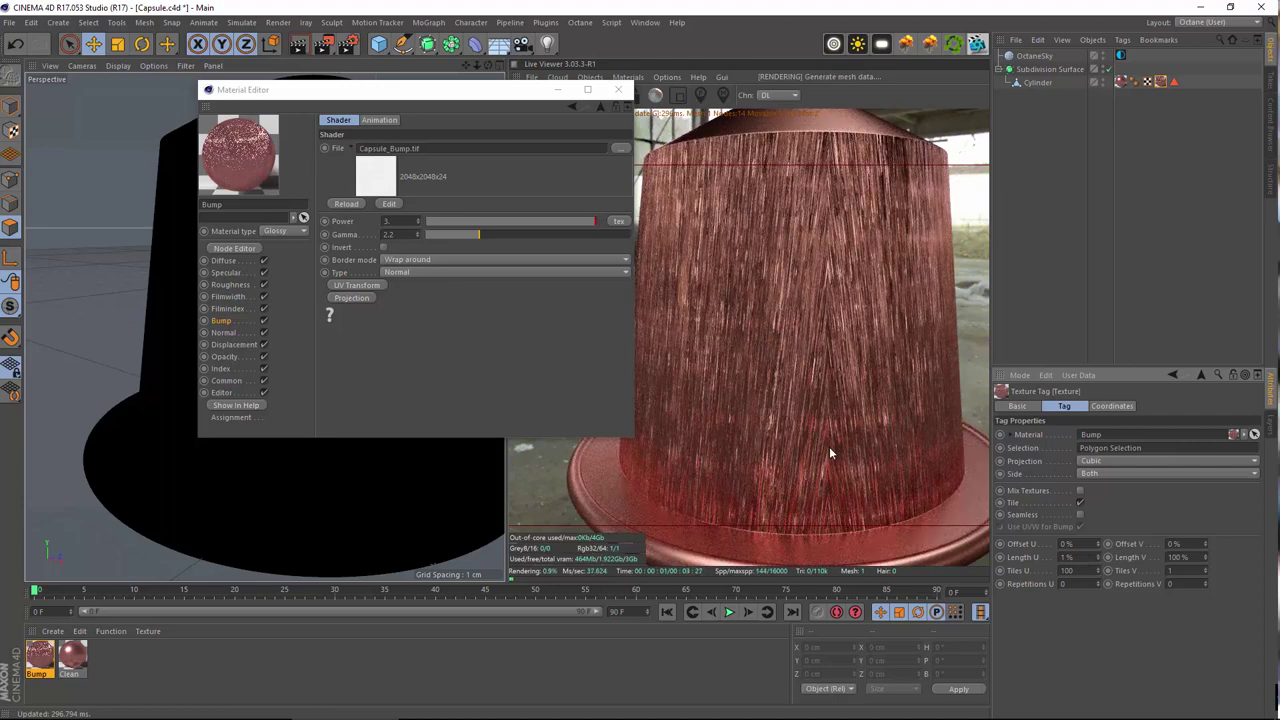
- Try Spherical projection on the Bump texture tag, raising Length U in 1% increments up to 20%
click(1112, 467)
click(1105, 476)
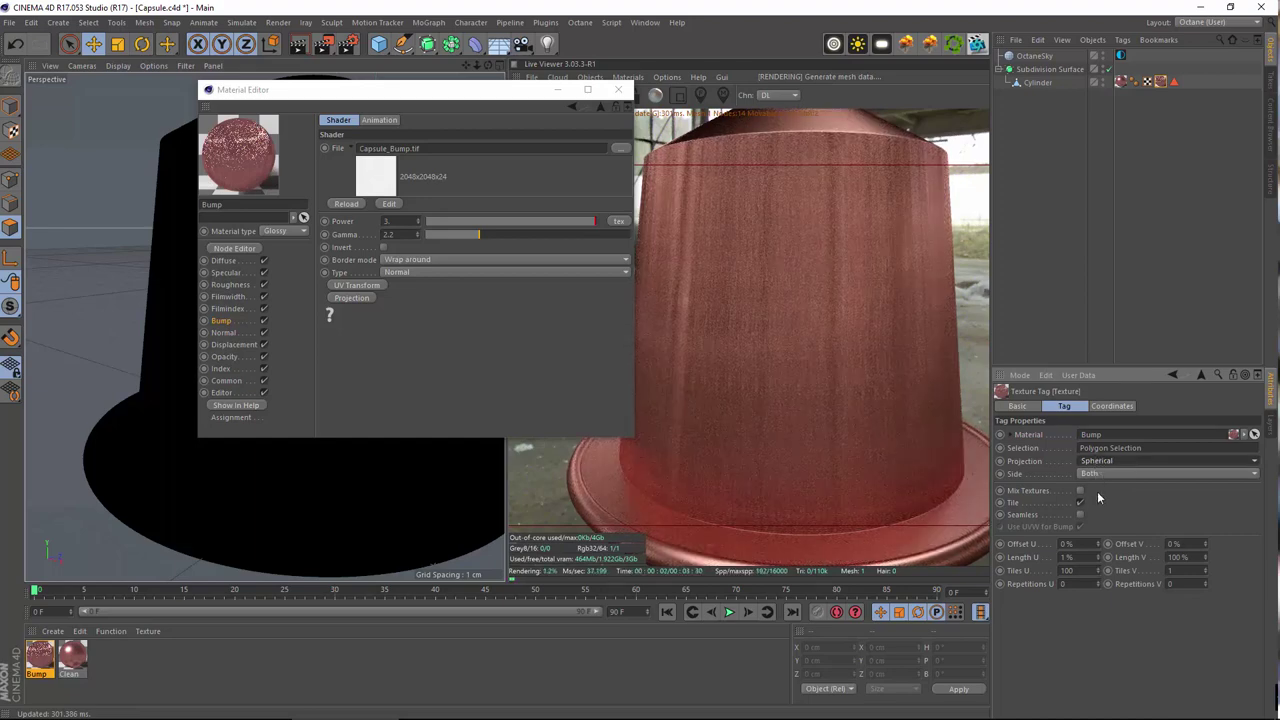
click(1099, 554)
click(1099, 554)
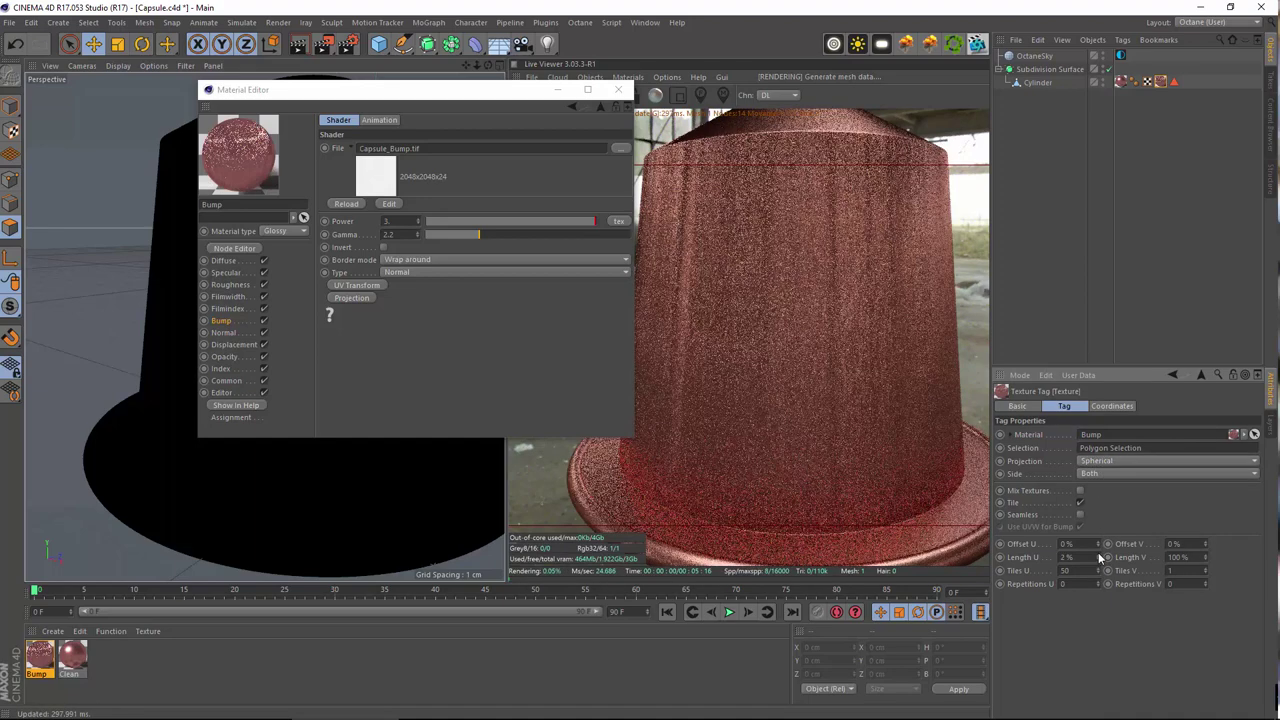
click(1099, 554)
click(1099, 554)
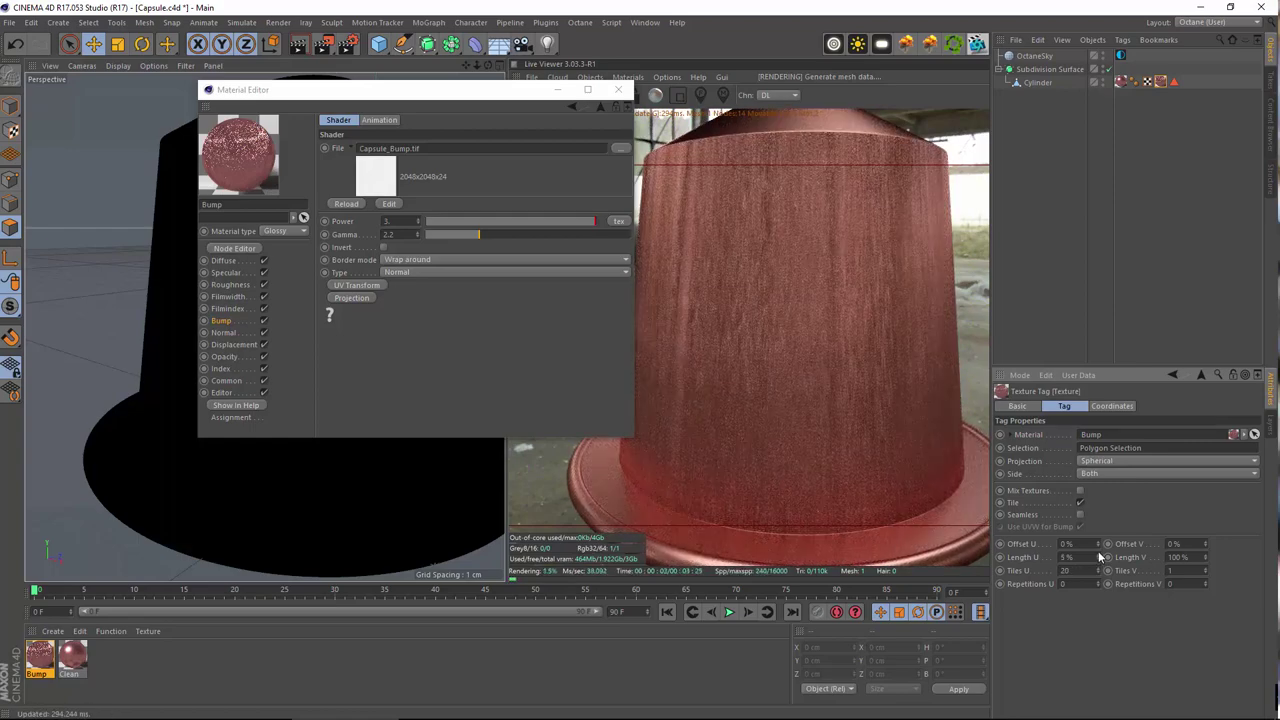
click(1098, 554)
click(1098, 554)
click(1098, 554)
click(1098, 554)
click(1098, 554)
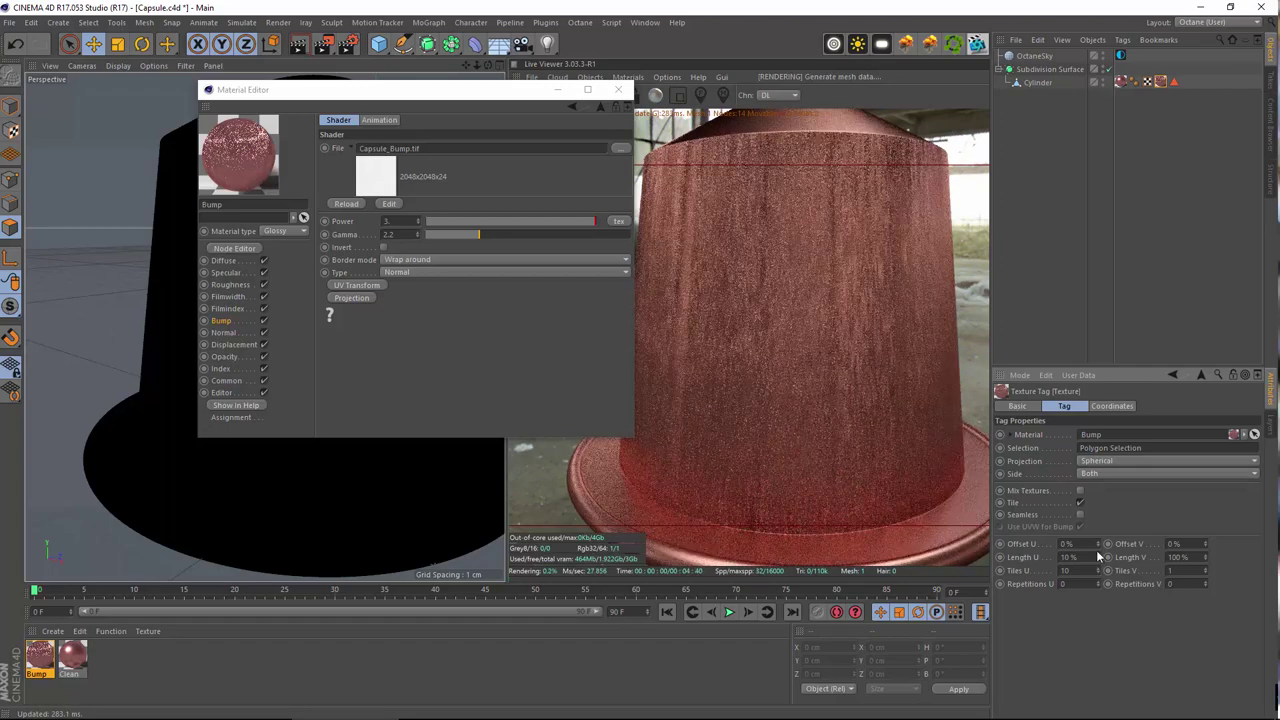
click(1097, 554)
click(1097, 554)
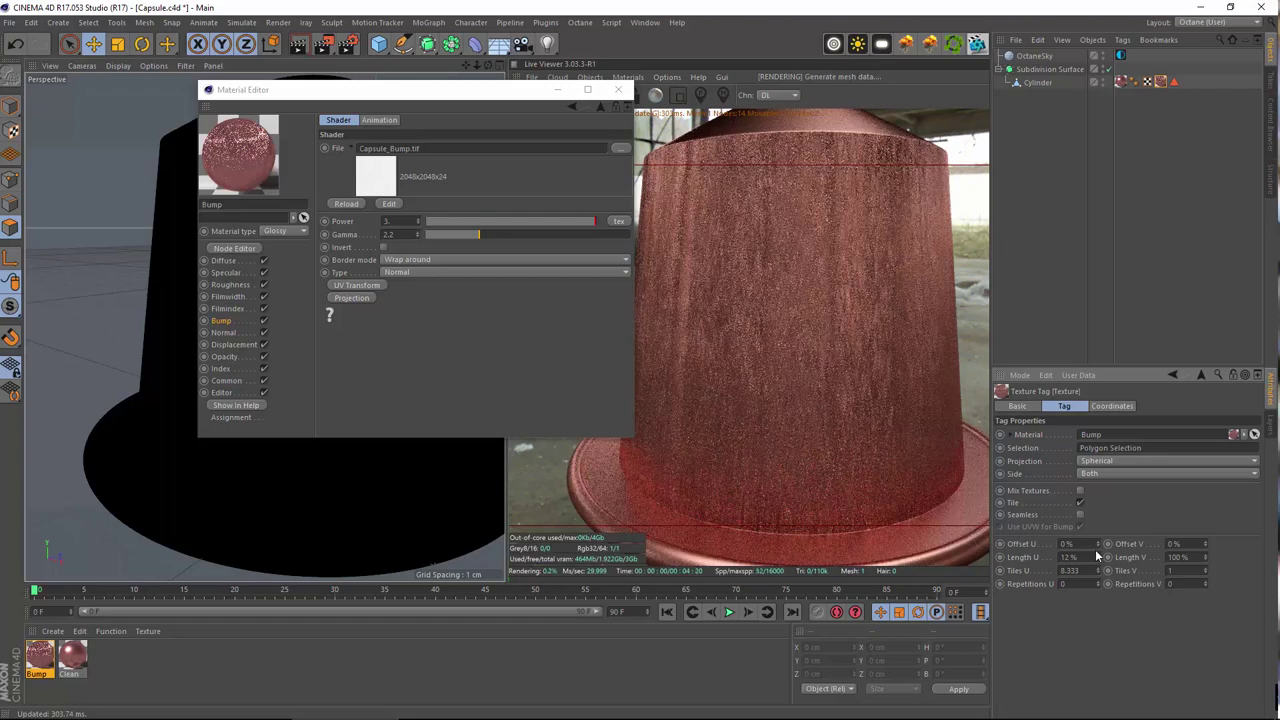
click(1098, 554)
click(1098, 554)
click(1098, 554)
click(1098, 554)
click(1098, 554)
click(1098, 554)
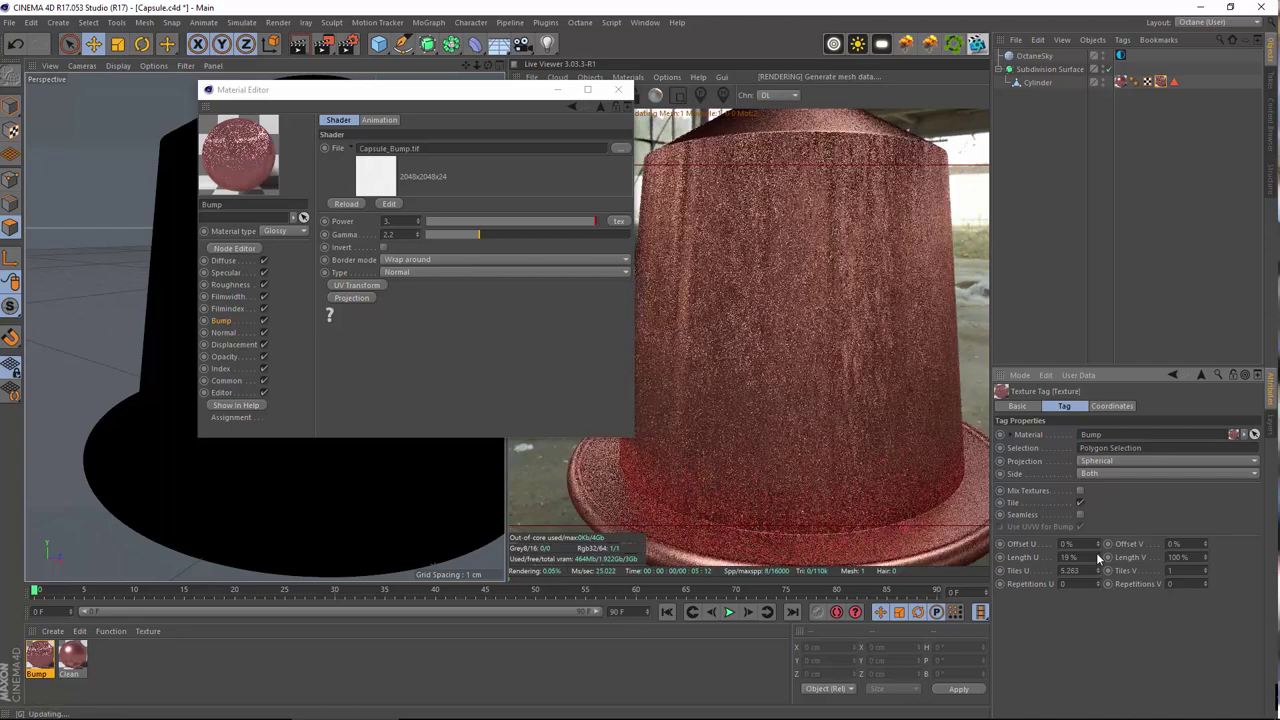
click(1098, 554)
click(1098, 554)
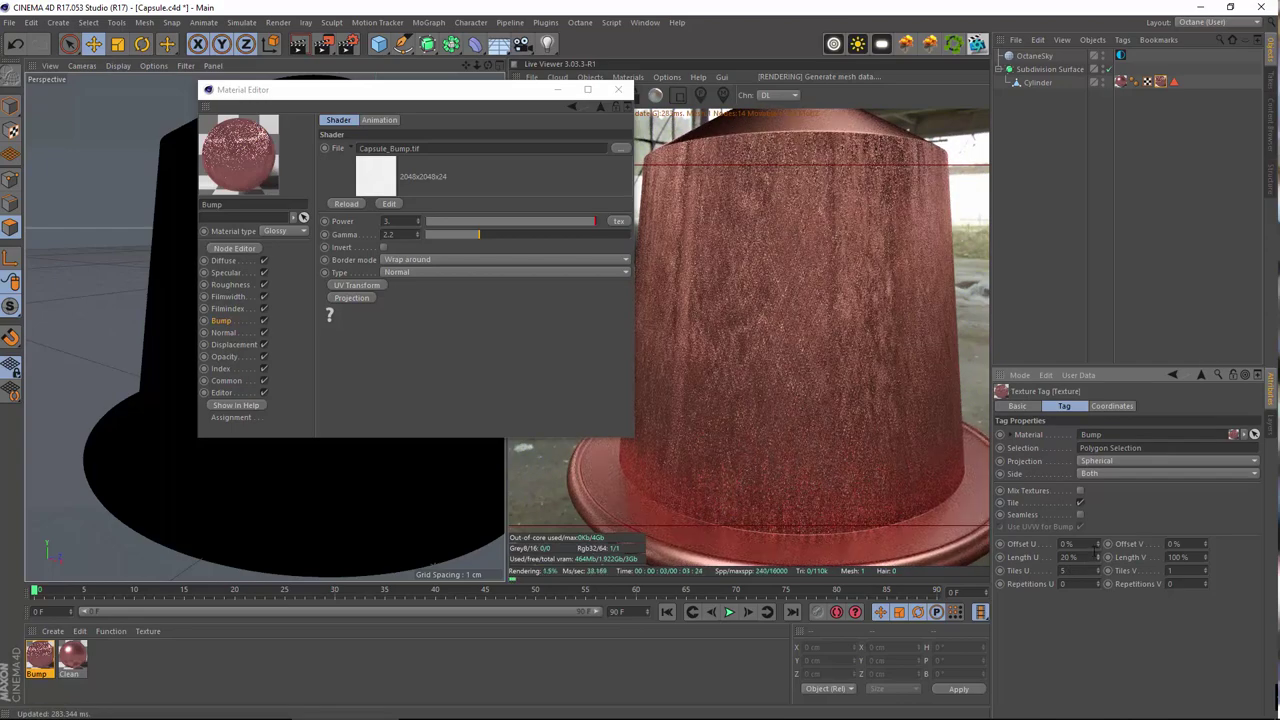
- Set the Bump texture tag's projection to Cubic with a Length U of 1%
click(1110, 462)
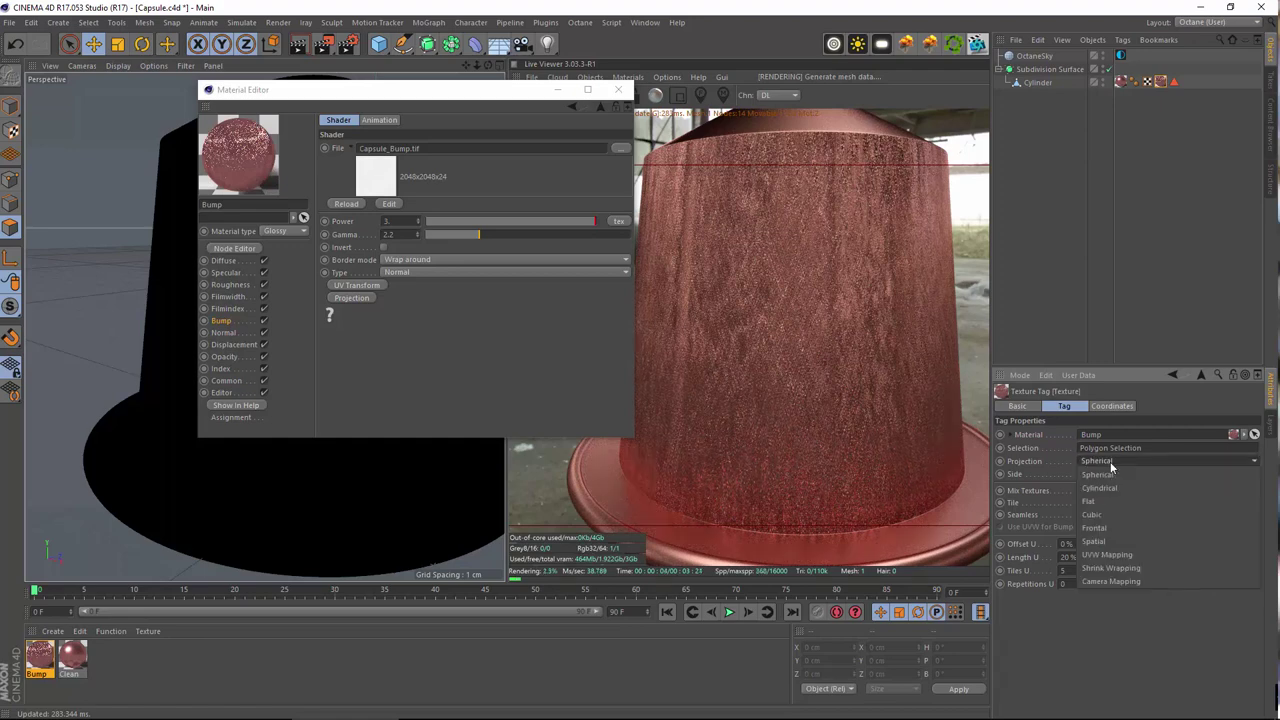
click(1110, 512)
click(1084, 556)
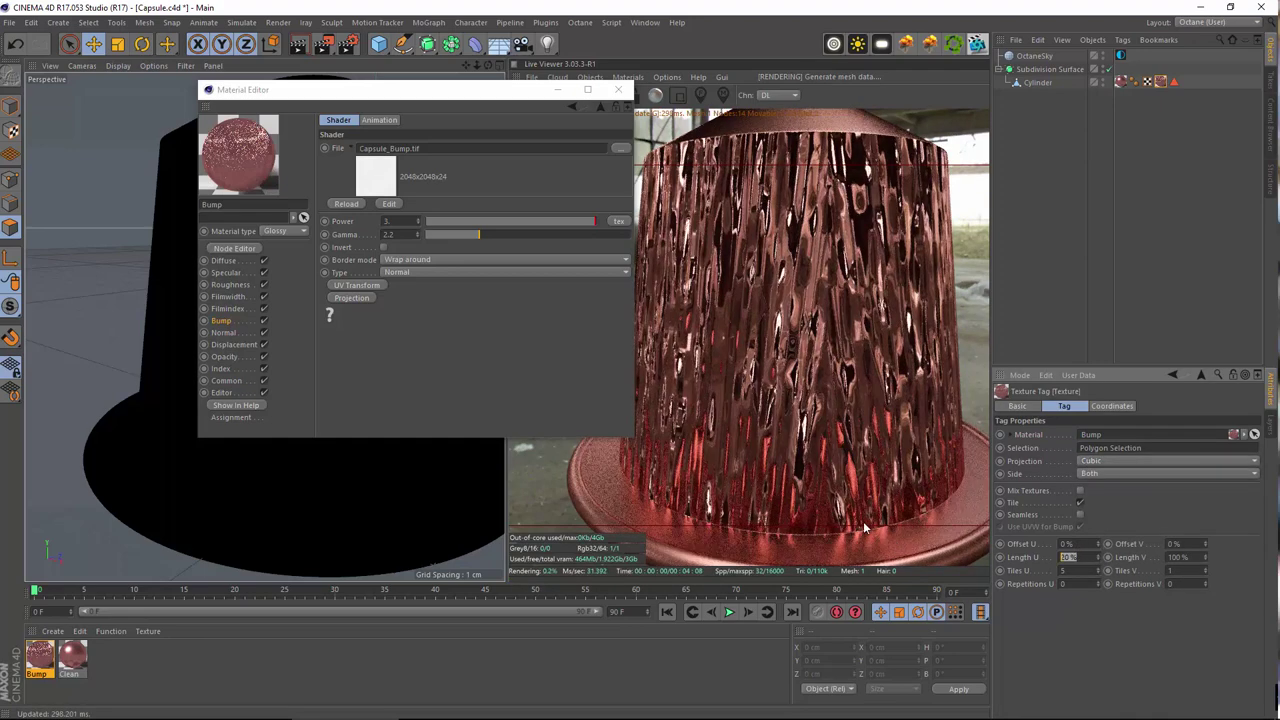
text(1)
key(Return)
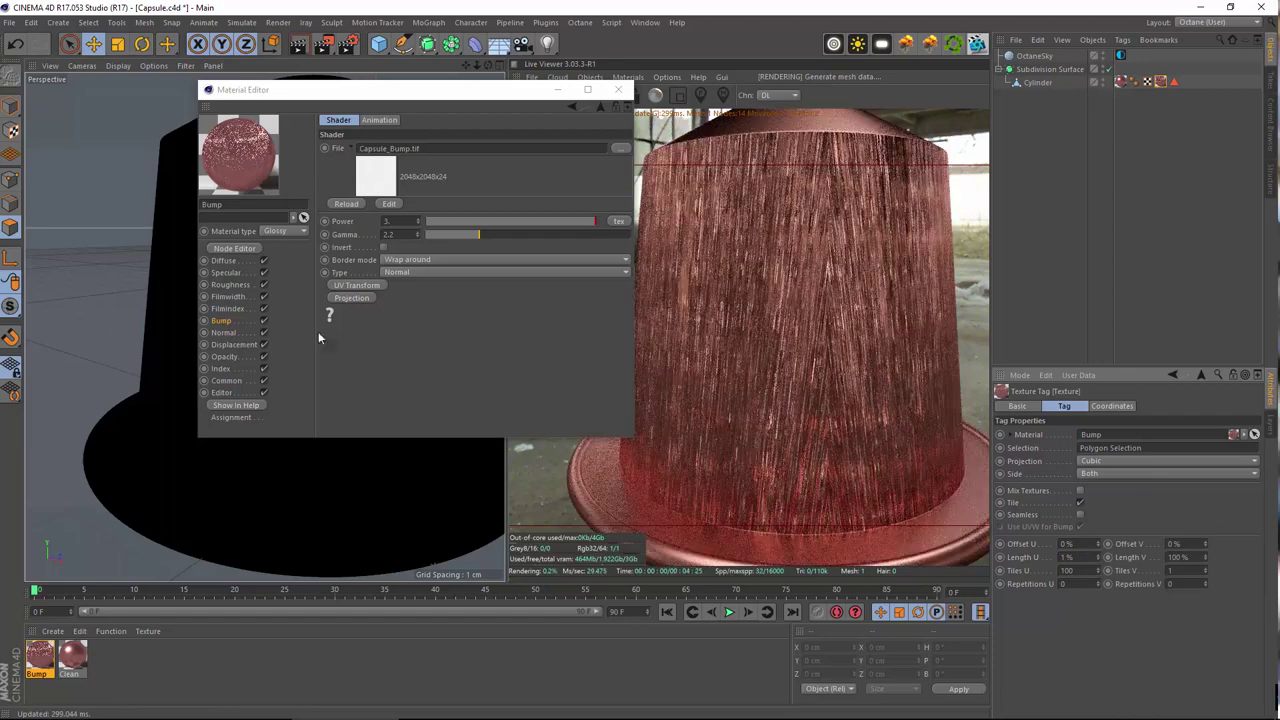
- Lower the bump image's power to about 0.024, then try 2% and settle on 3% for the texture tag's Length U
drag(507, 222, 430, 222)
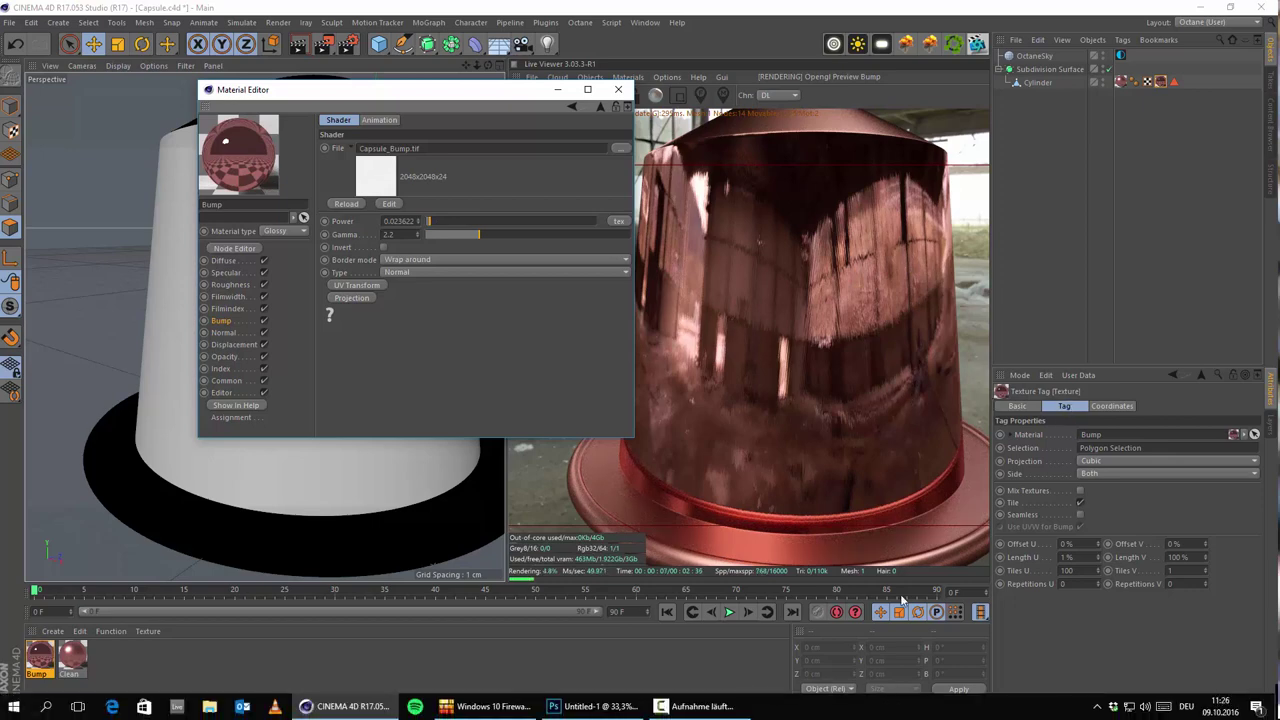
drag(1084, 557, 968, 542)
text(2)
key(Return)
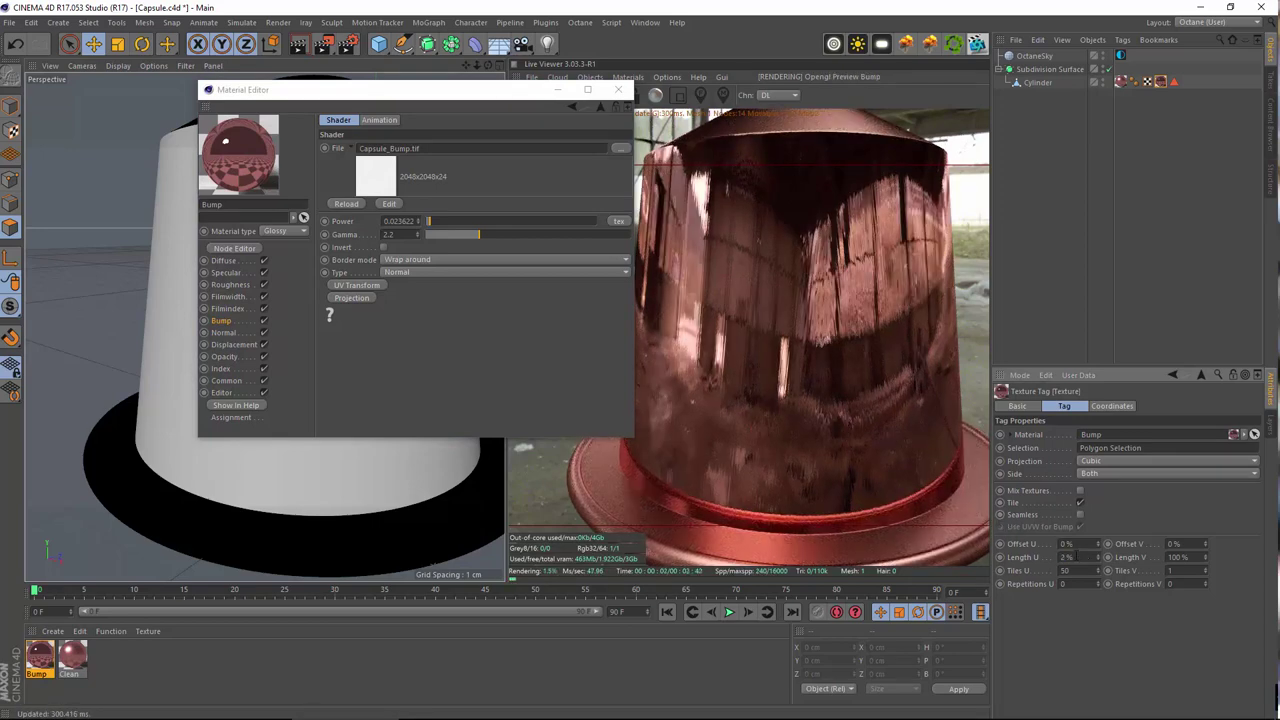
double_click(1070, 557)
text(3)
key(Return)
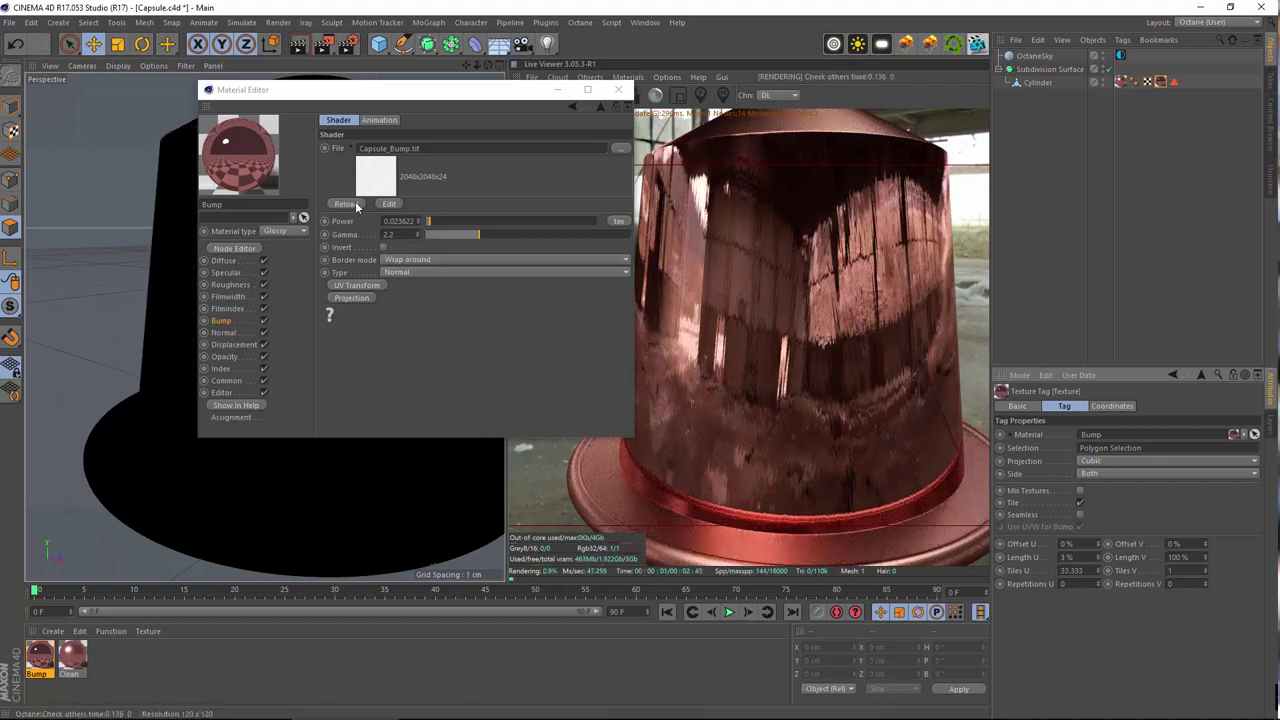
- Fine-tune the bump image's power, trying about 0.08 and 0.02 before setting it to 0.03
drag(429, 221, 437, 225)
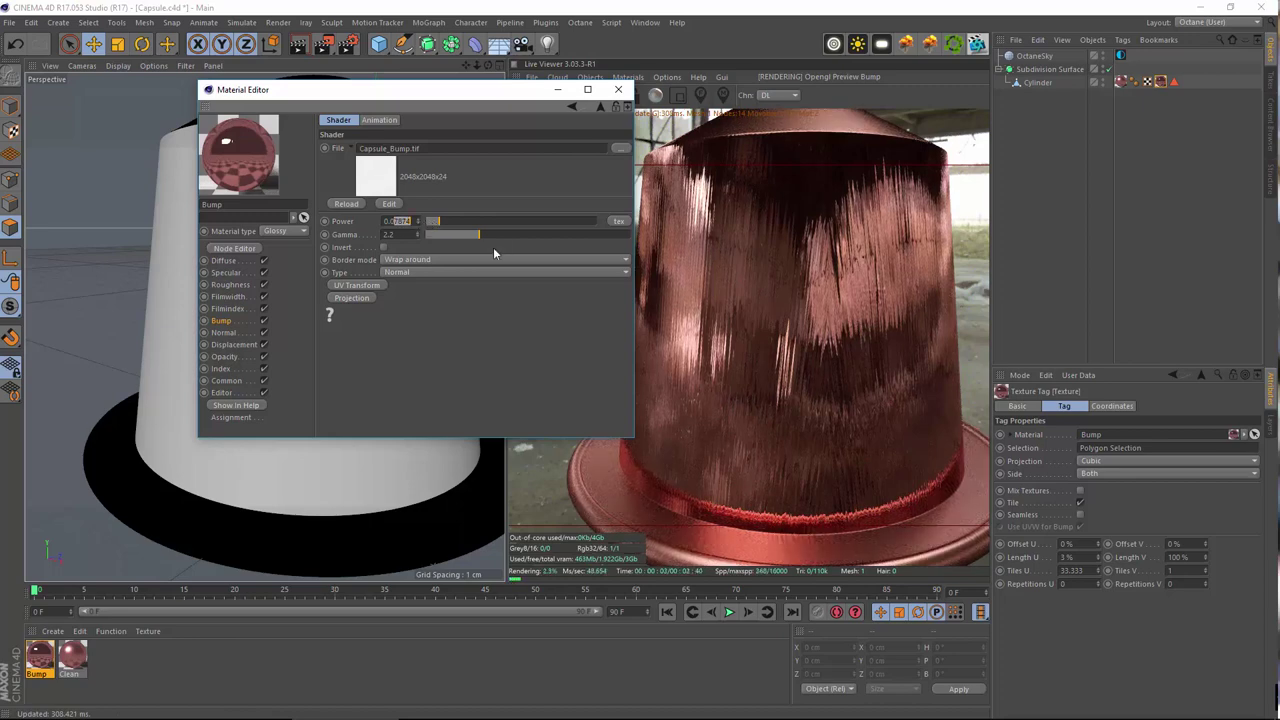
text(0.02)
key(Return)
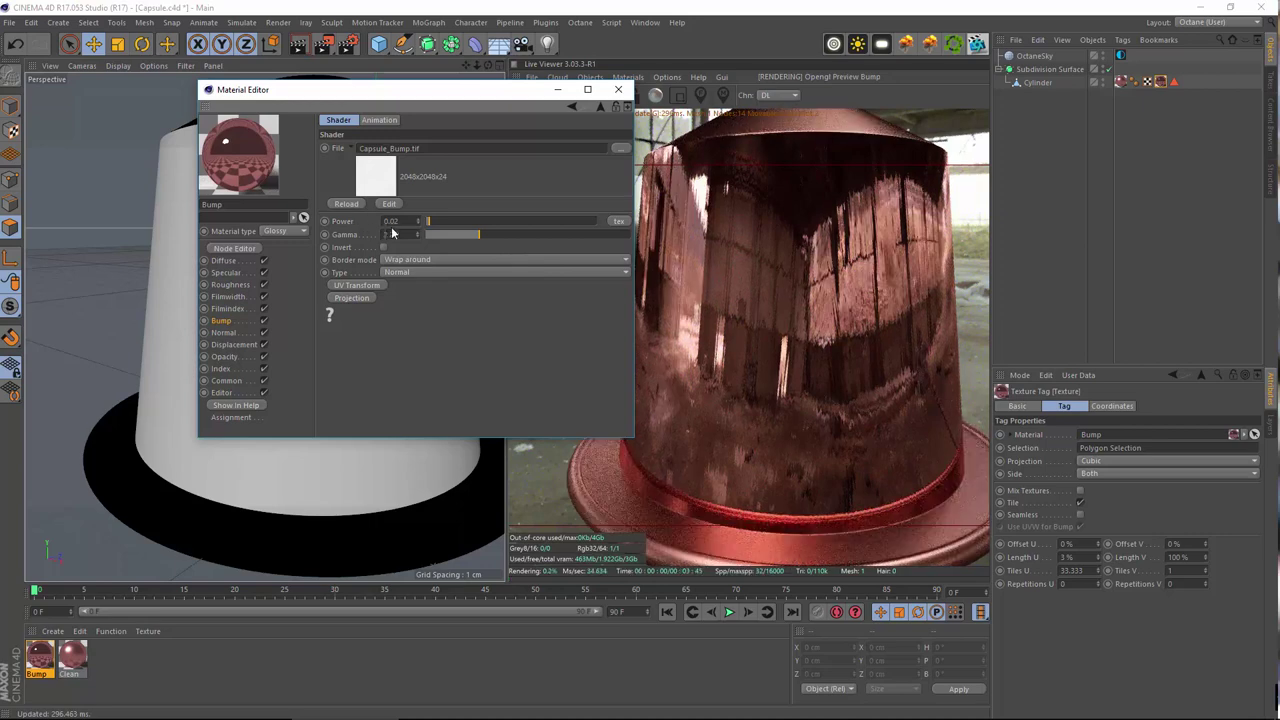
text(3)
key(Return)
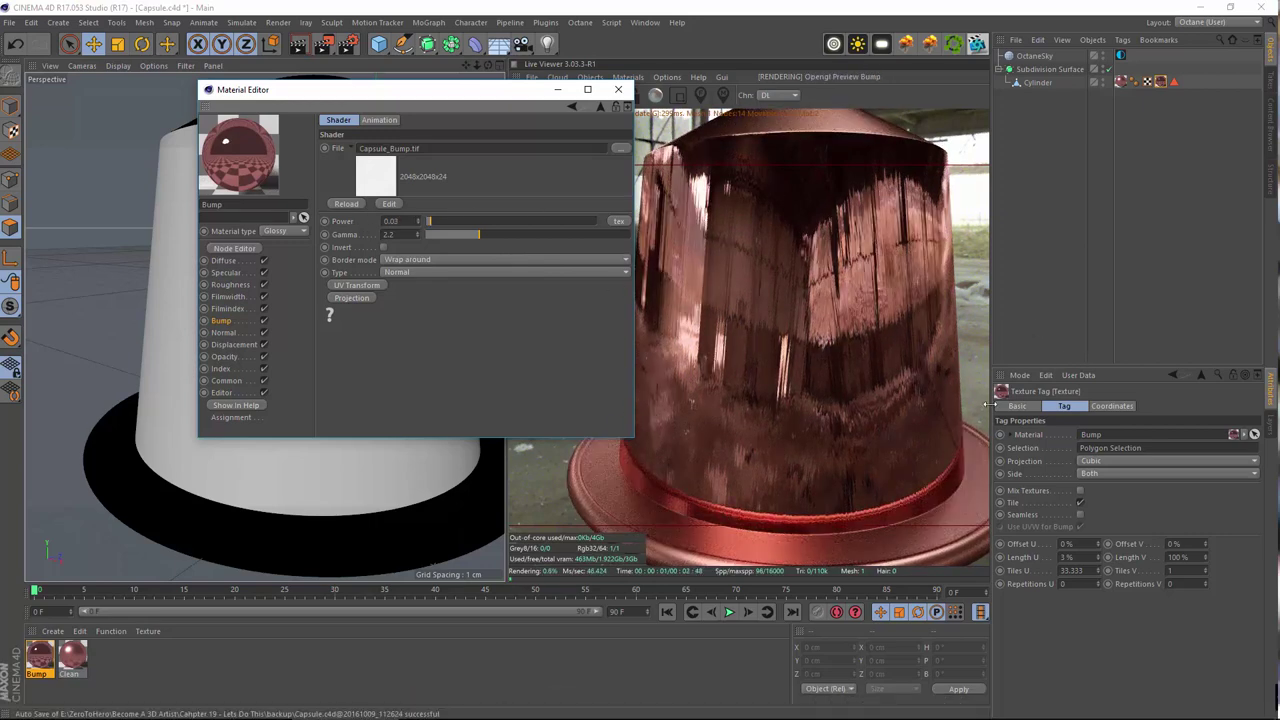
- Examine the bump effect on the capsule's side wall in the live render from far and near
scroll(423, 503, down, 8)
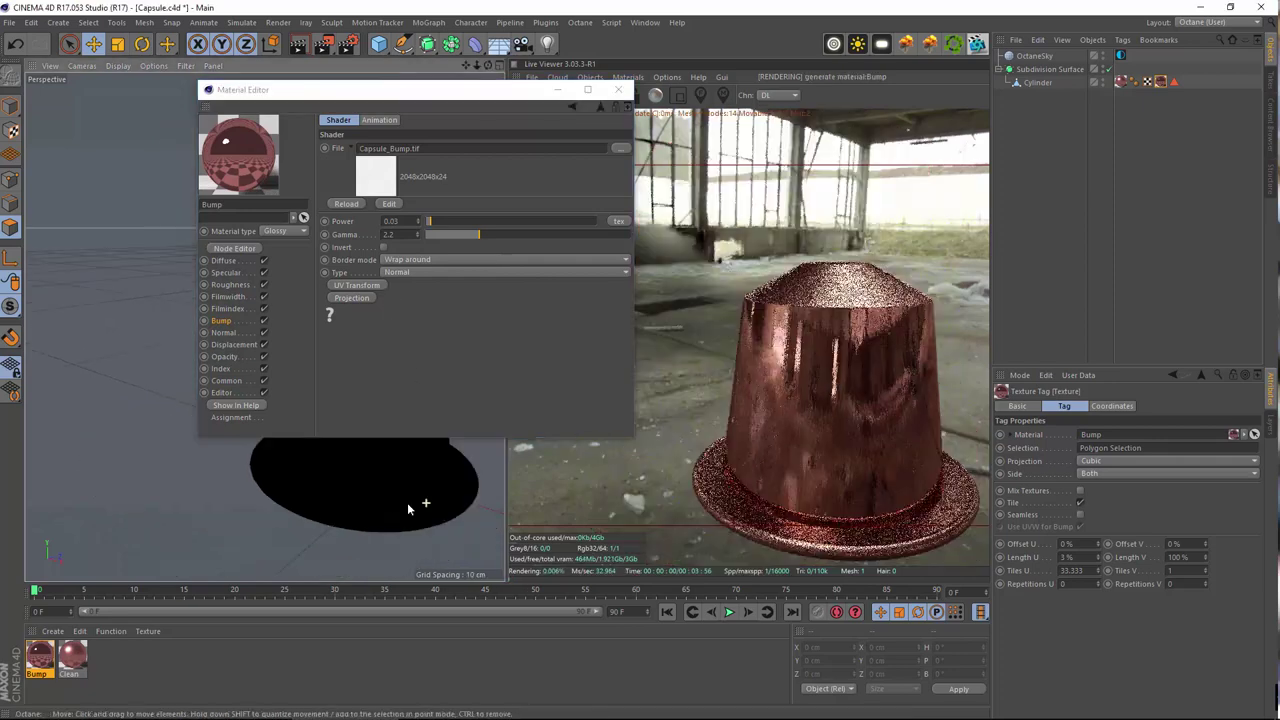
alt+drag(383, 496, 368, 466)
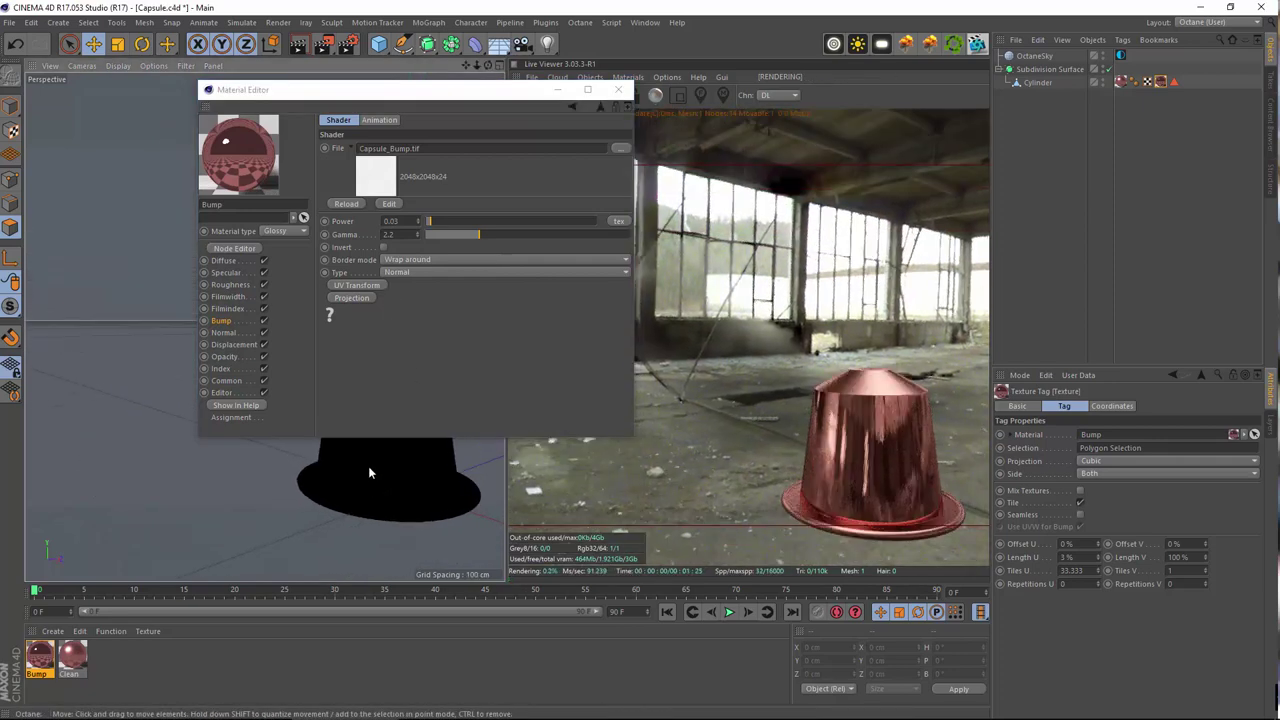
alt+middle_drag(368, 466, 382, 454)
scroll(383, 459, up, 7)
scroll(382, 460, down, 3)
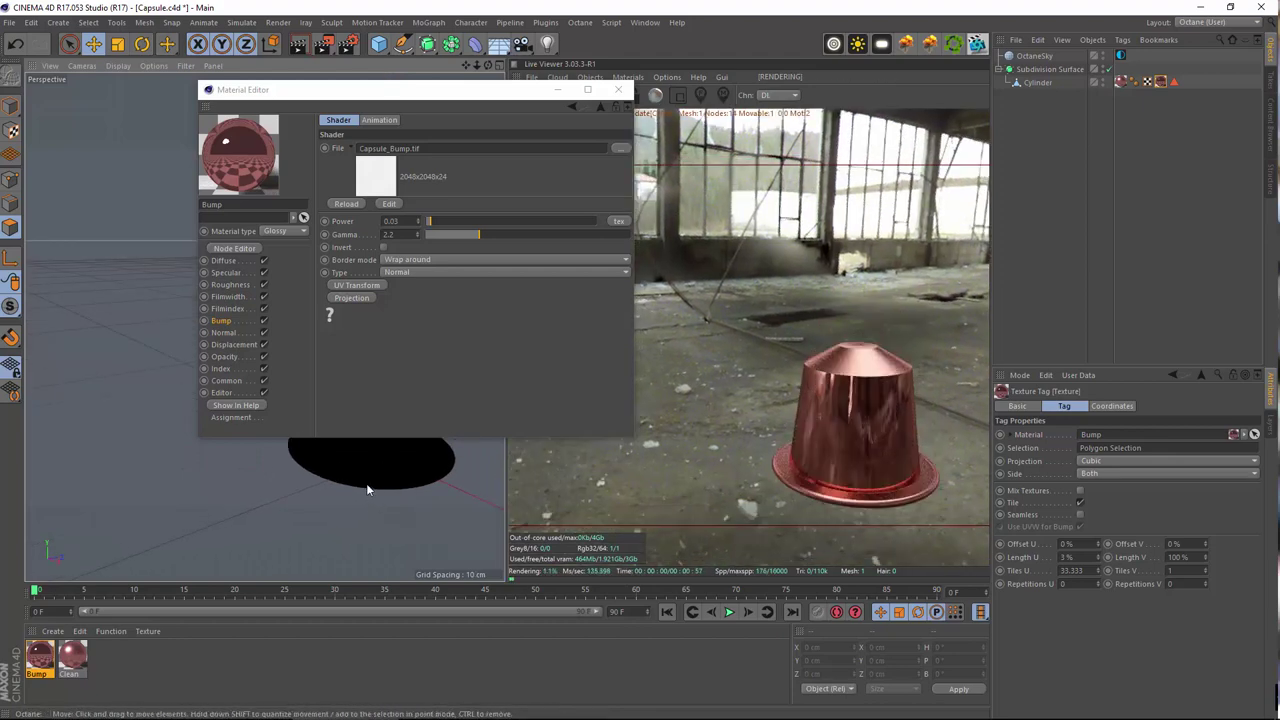
scroll(366, 485, up, 3)
scroll(358, 500, up, 1)
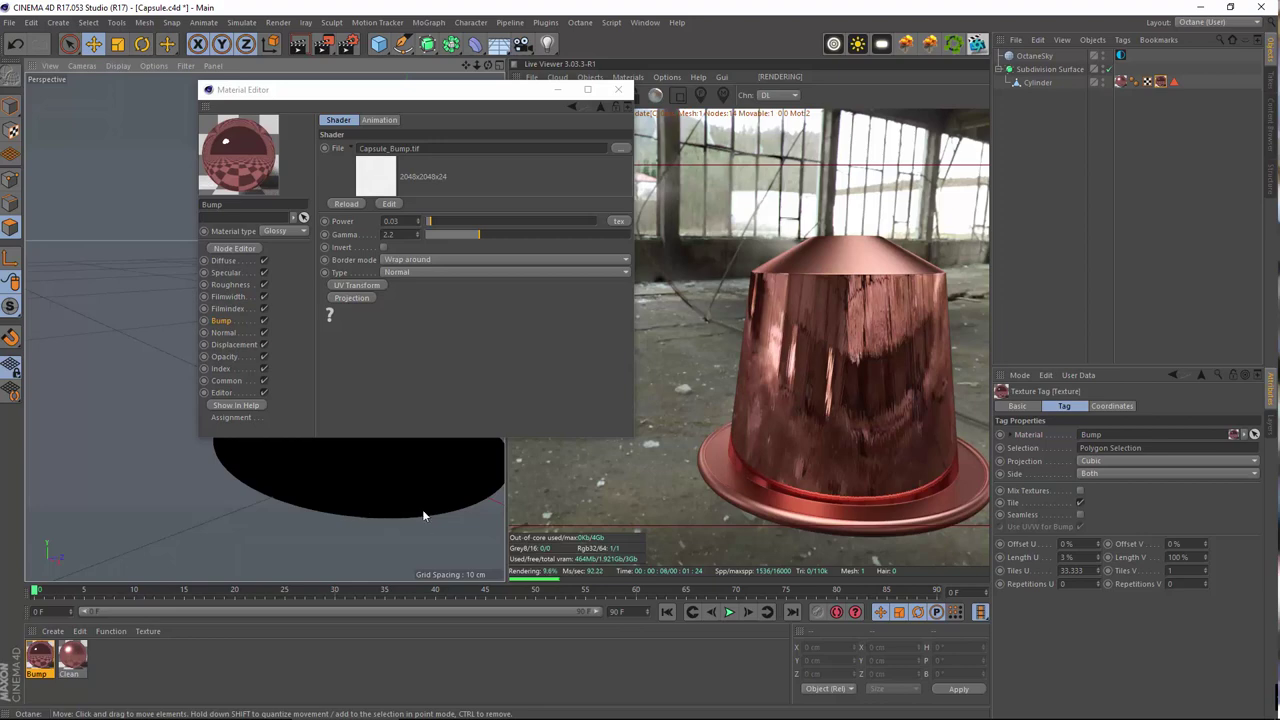
scroll(422, 507, down, 6)
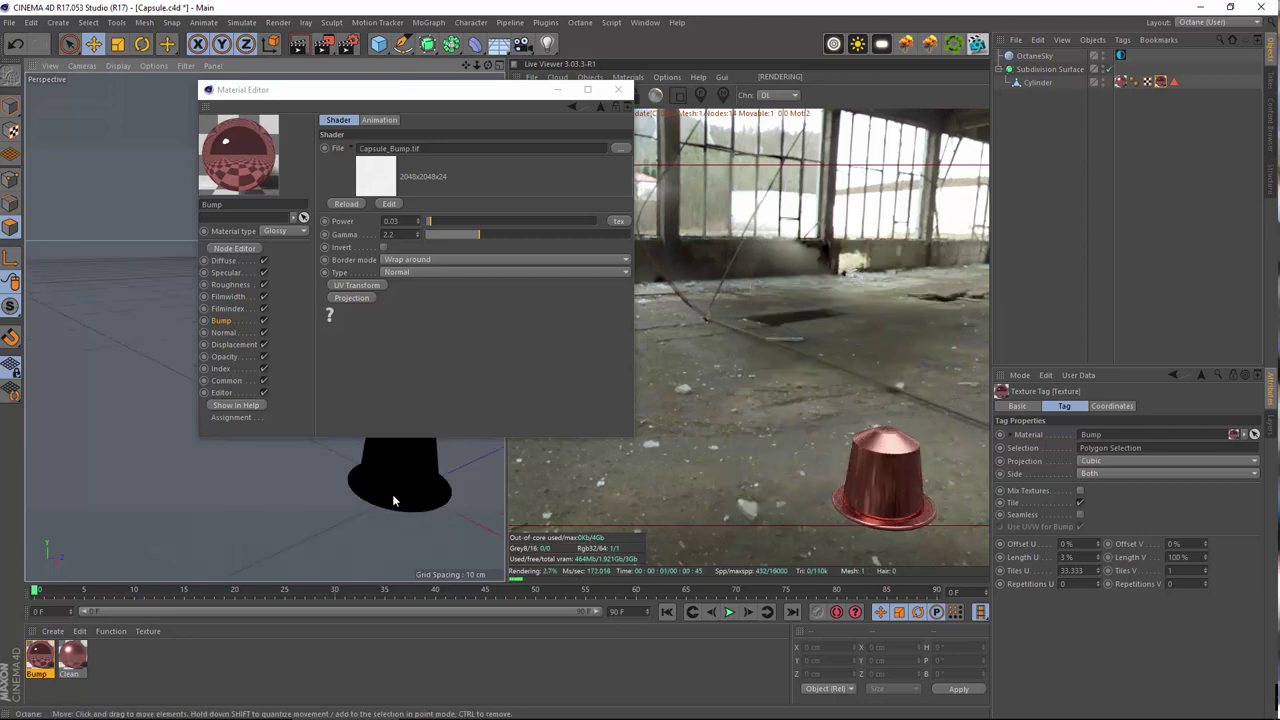
drag(393, 500, 405, 555)
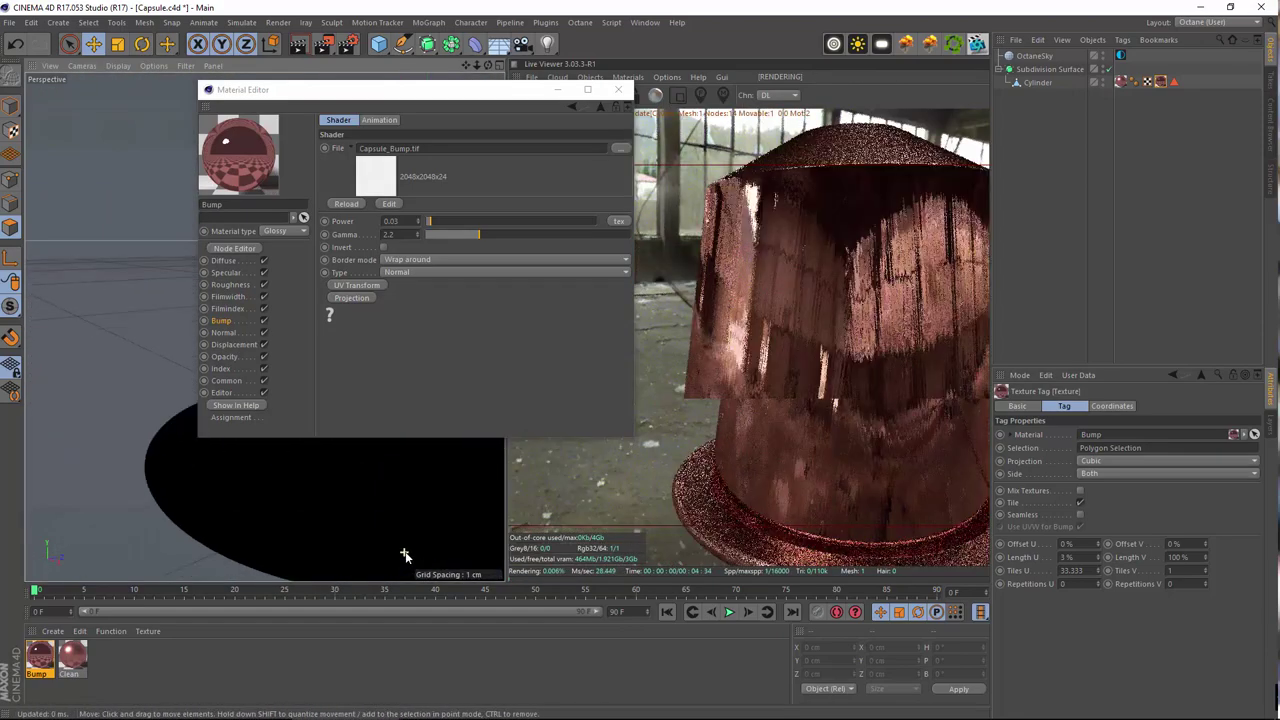
- Set the bump image's power to 0.06 and open the Bump material's roughness settings
click(408, 219)
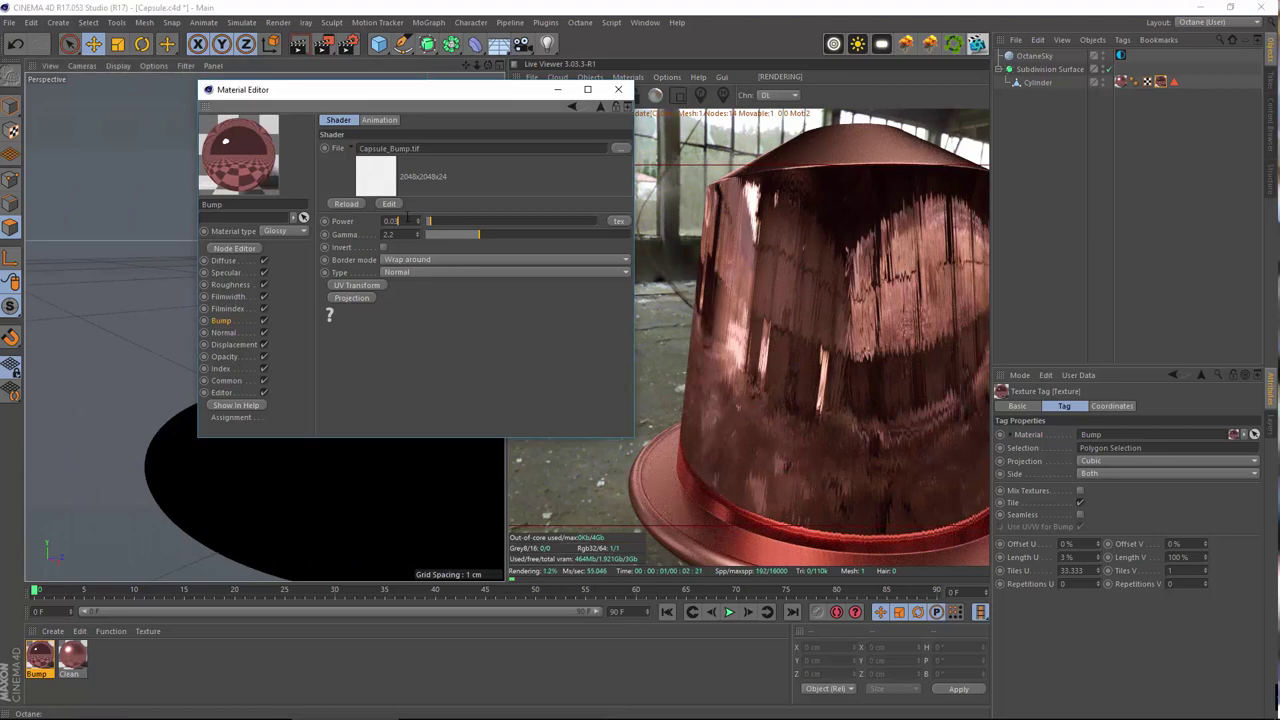
text(6)
key(Return)
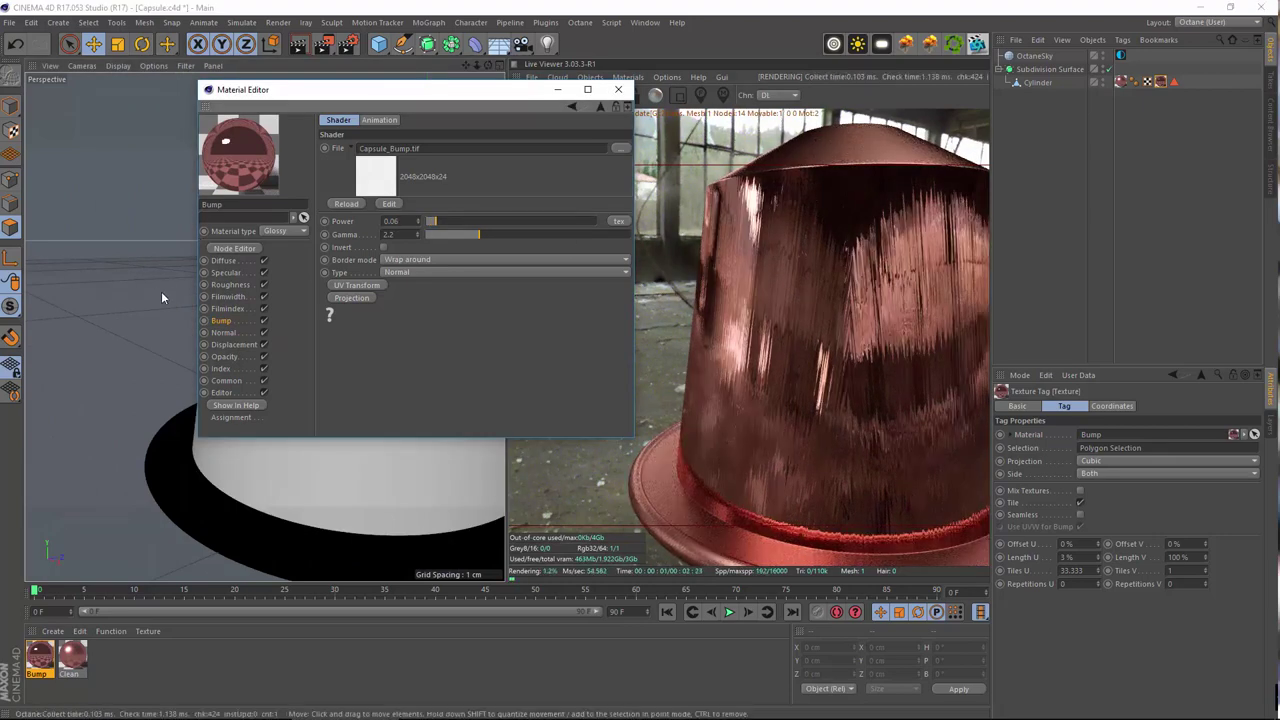
click(229, 284)
- Switch to the Nespresso folder in File Explorer and open the reference photo DSC_5571.jpg
mouse_move(888, 714)
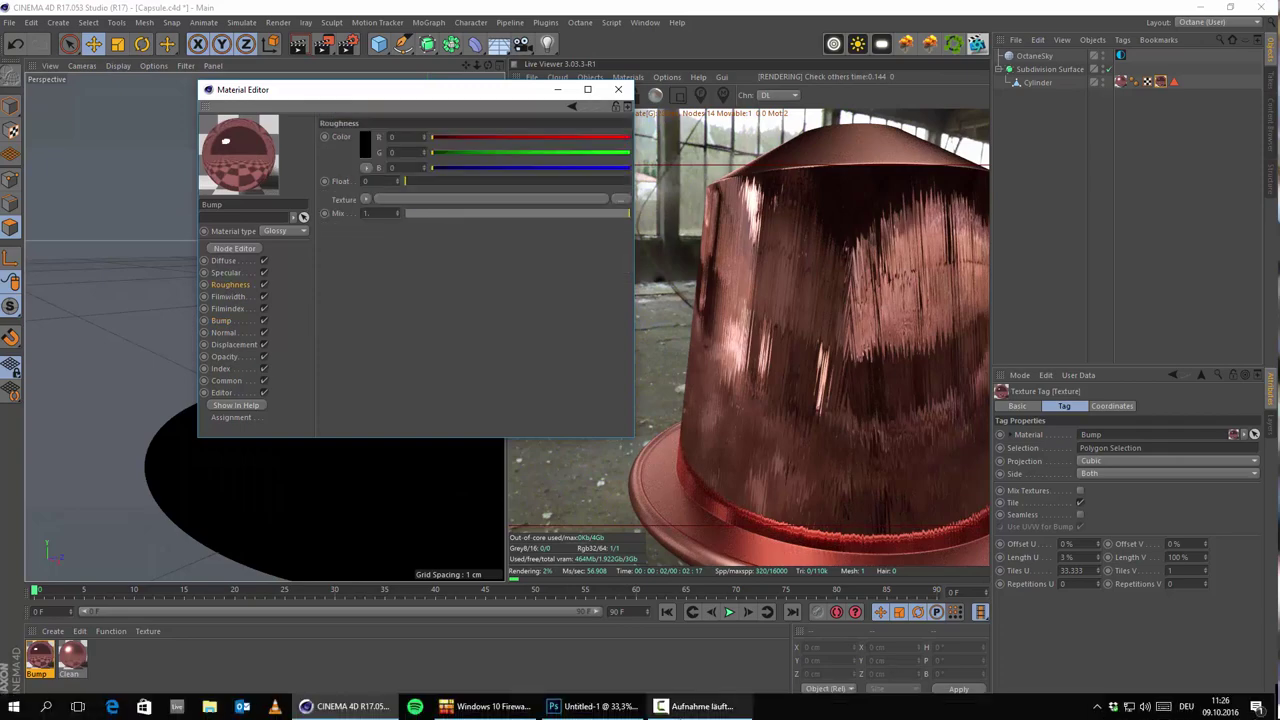
click(1190, 7)
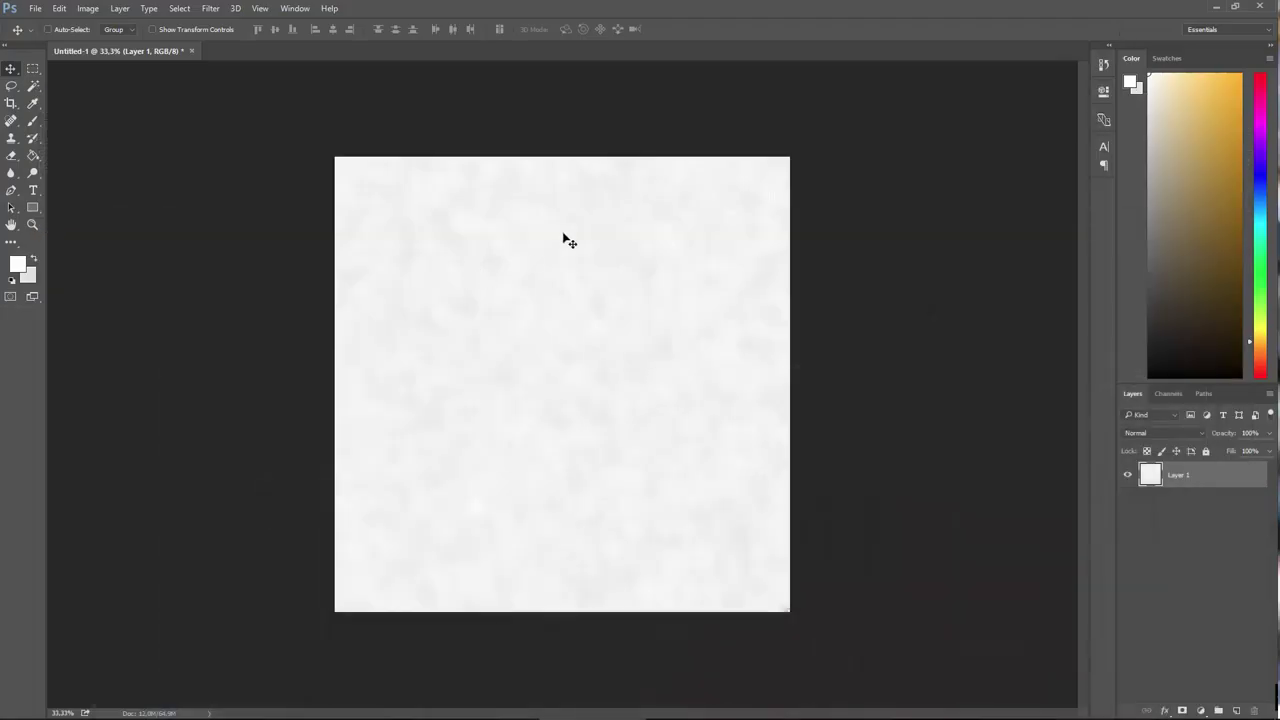
click(1215, 7)
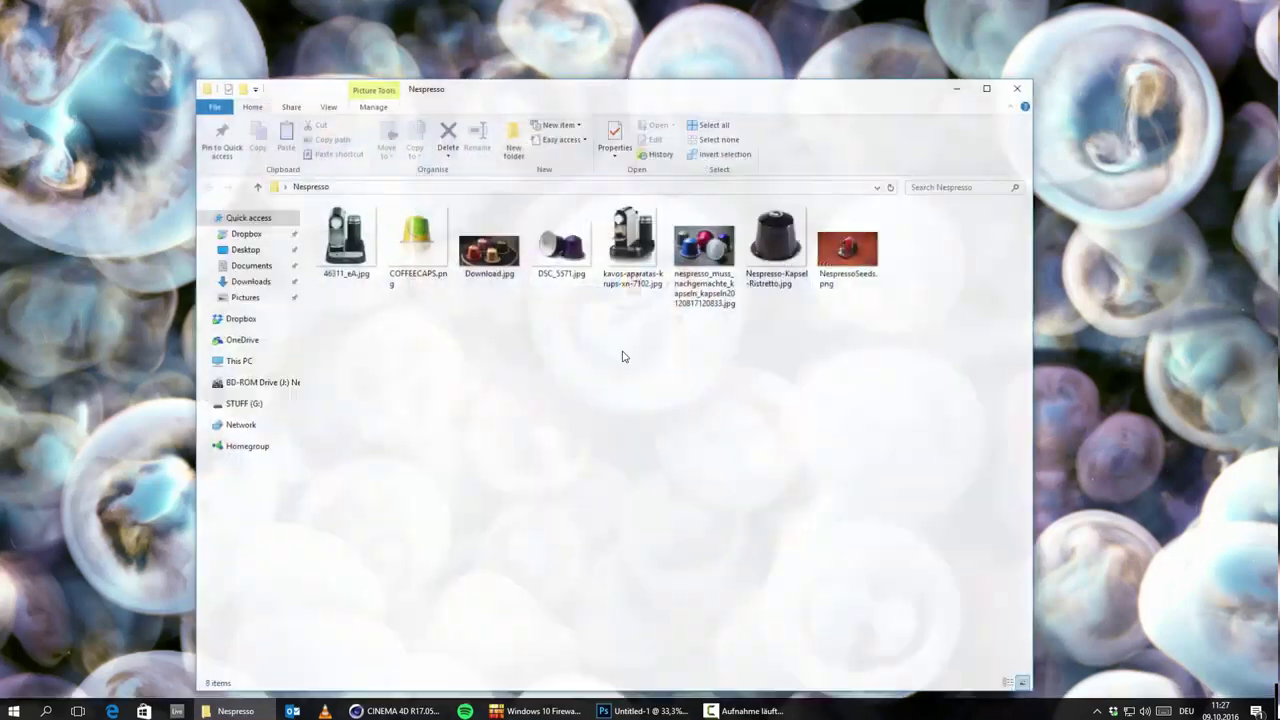
double_click(561, 245)
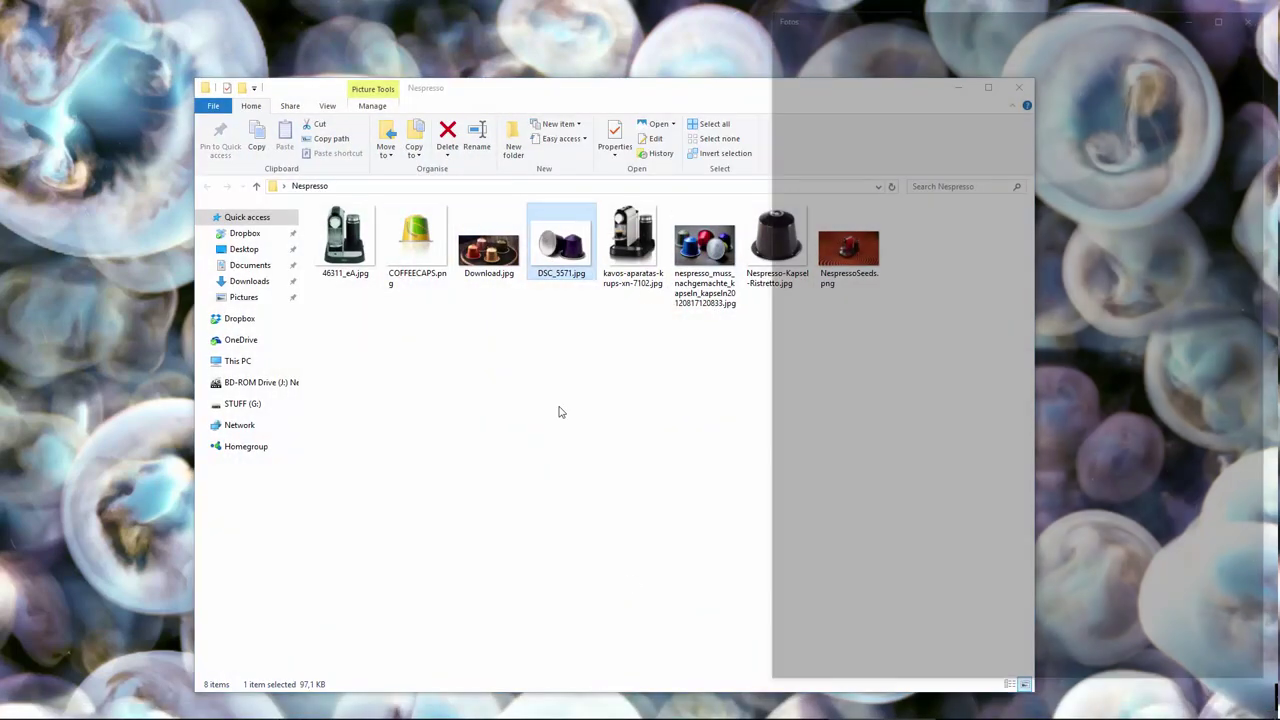
- Examine the surface of the upright purple capsule in the reference photo up close
click(1250, 672)
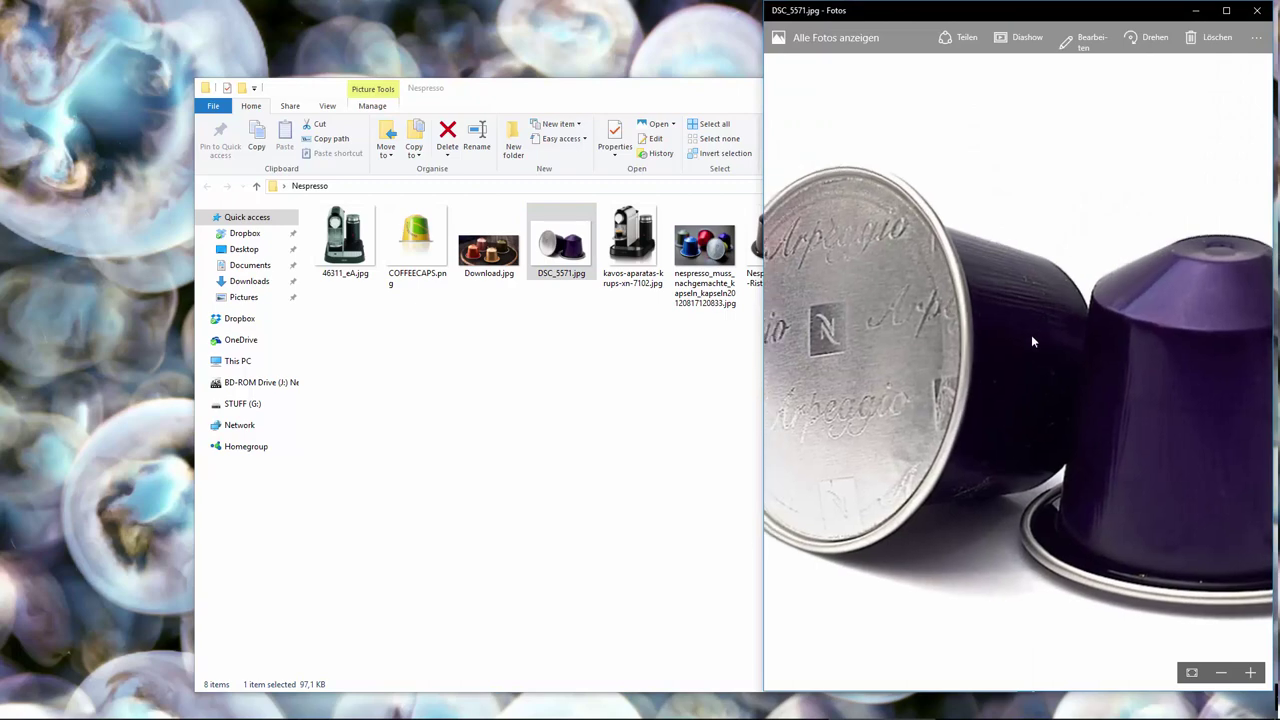
drag(1031, 334, 888, 317)
click(1221, 672)
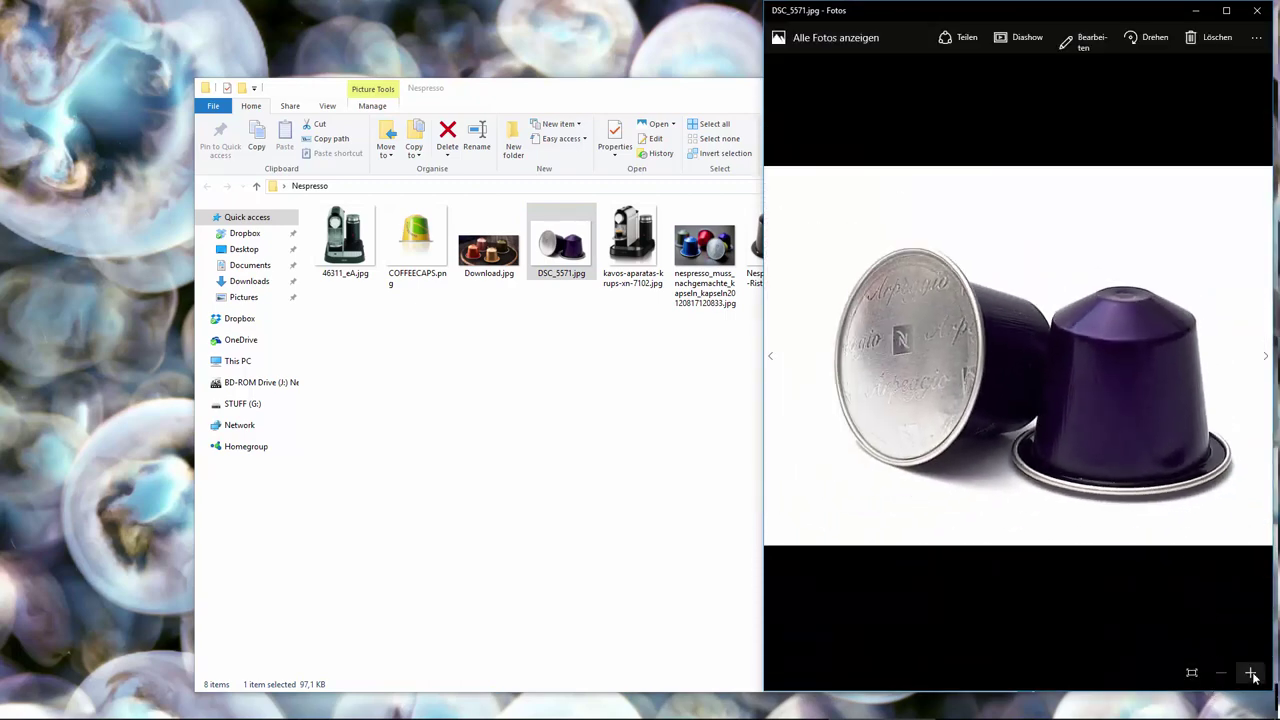
click(1250, 672)
drag(1163, 508, 997, 470)
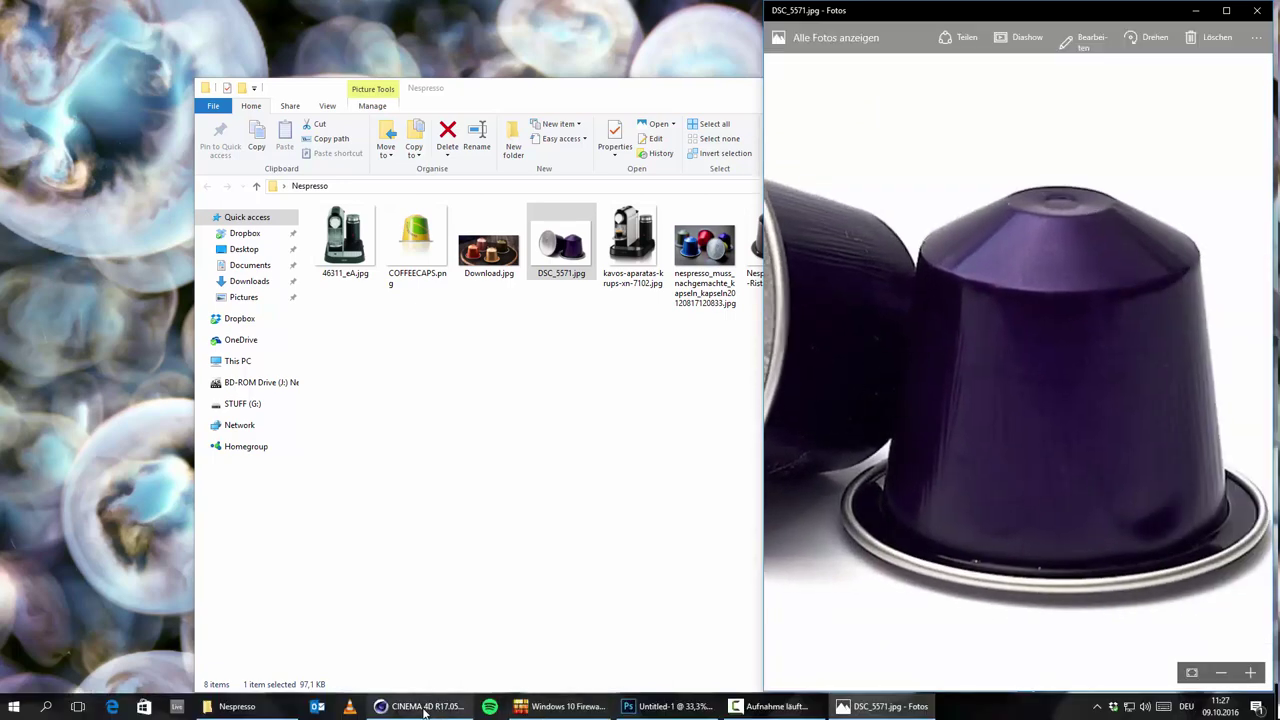
- Open the reference photos Download.jpg and nespresso_muss_nachgemachte_kapseln_kapseln20120817120833.jpg to compare the capsule surfaces
mouse_move(424, 710)
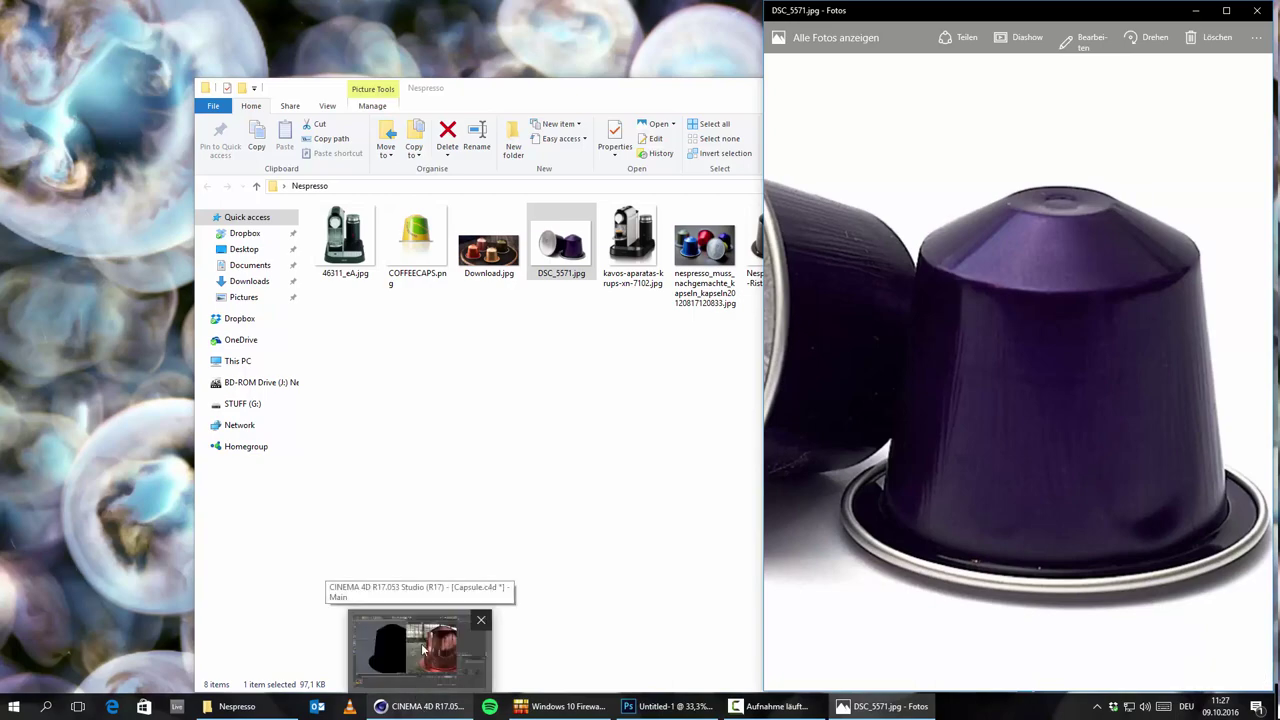
double_click(488, 248)
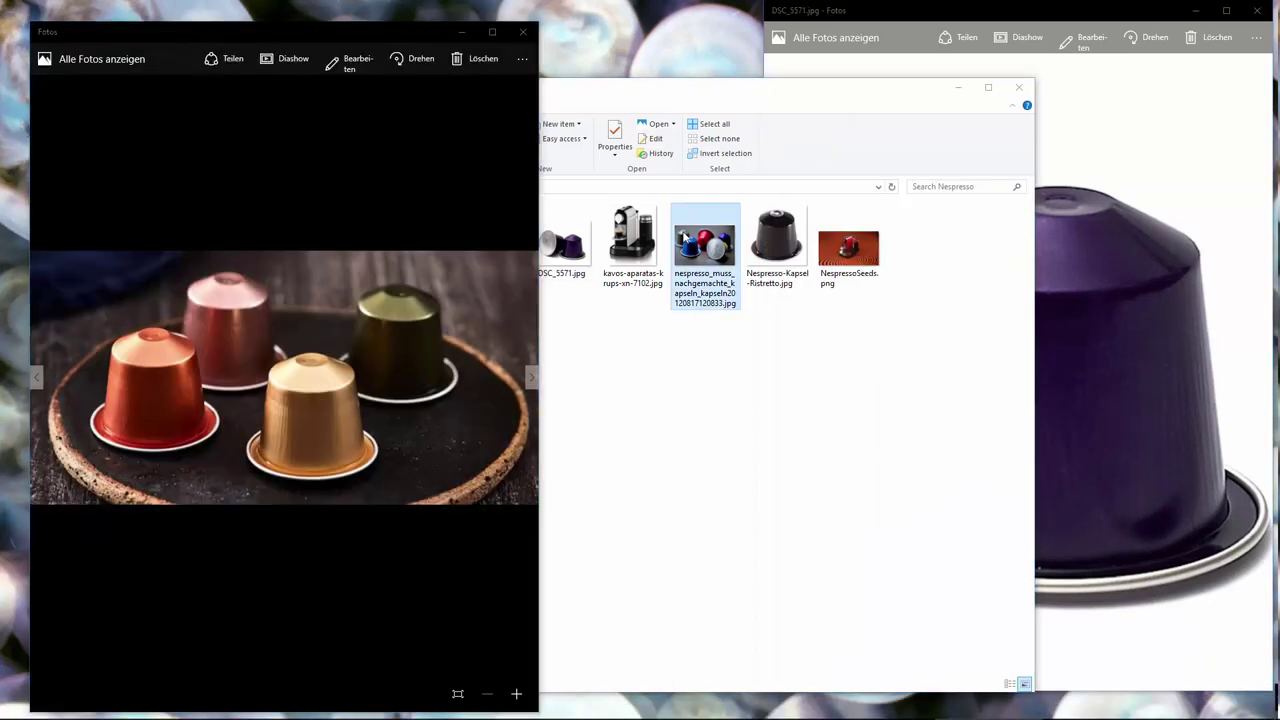
double_click(700, 245)
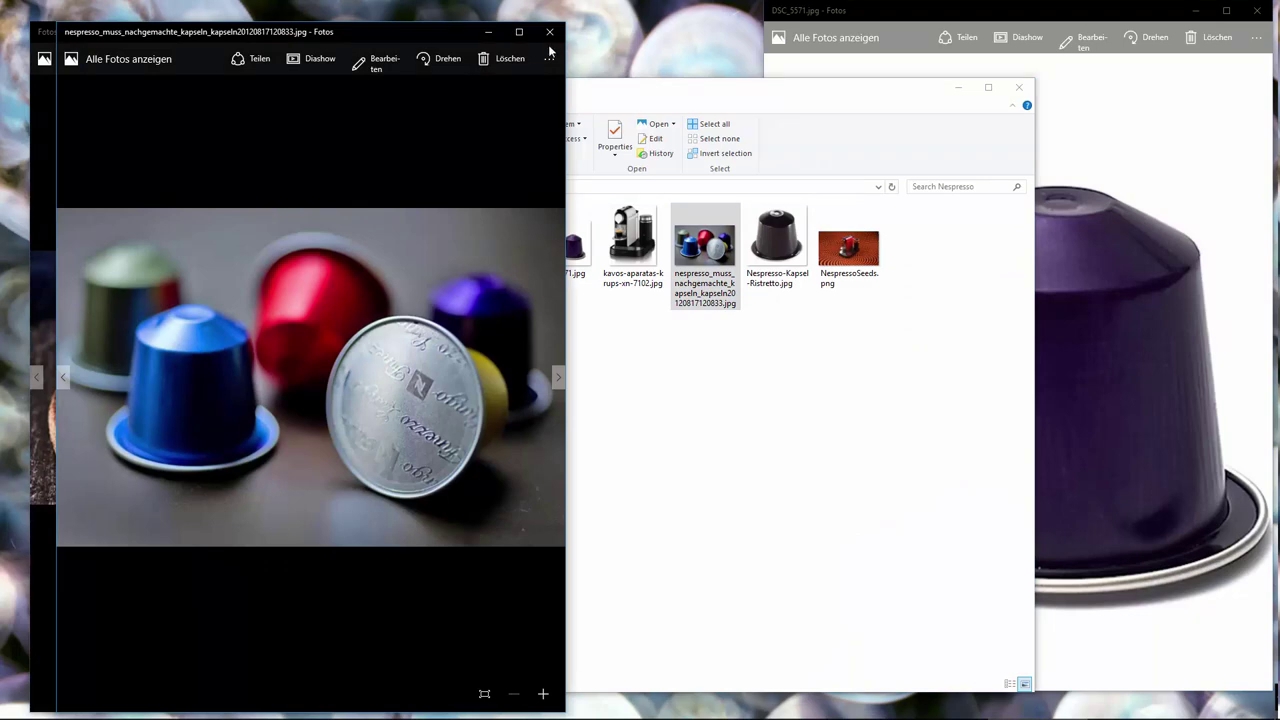
- Close the photo of the blue, red and silver capsules and examine the metal surfaces in the copper capsules and purple capsule photos
click(549, 31)
click(416, 240)
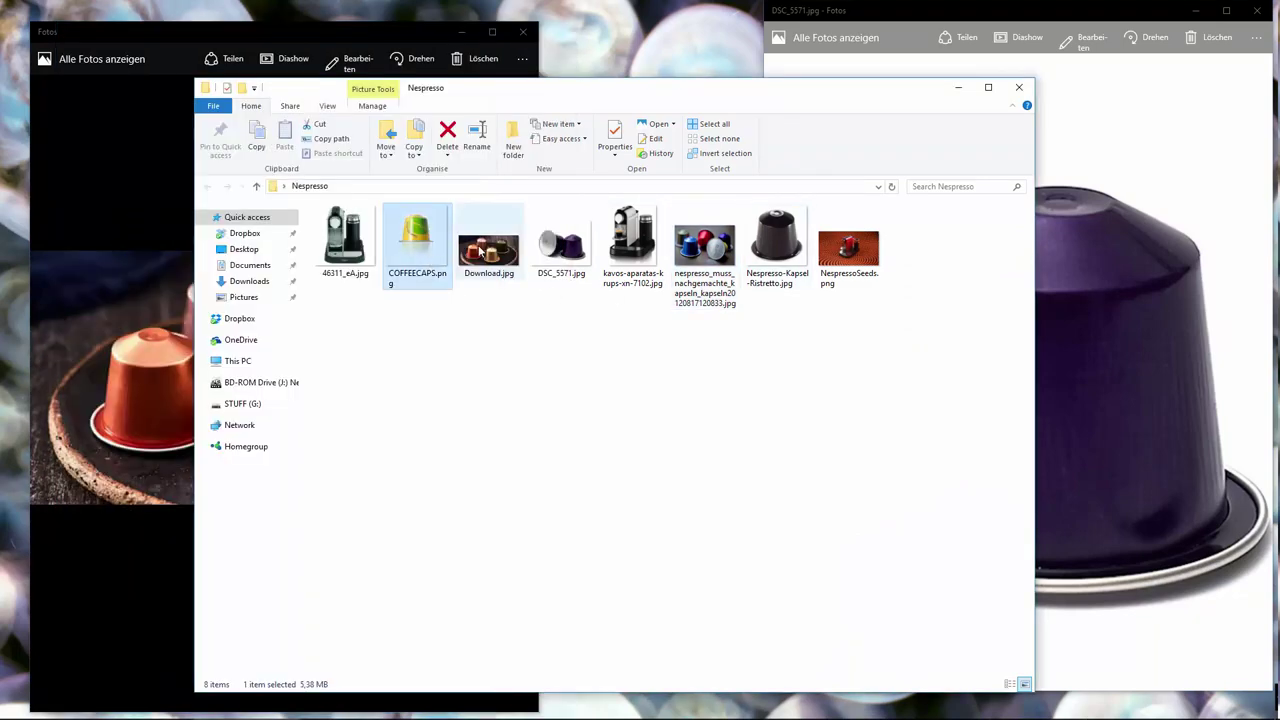
click(481, 254)
click(78, 365)
click(516, 693)
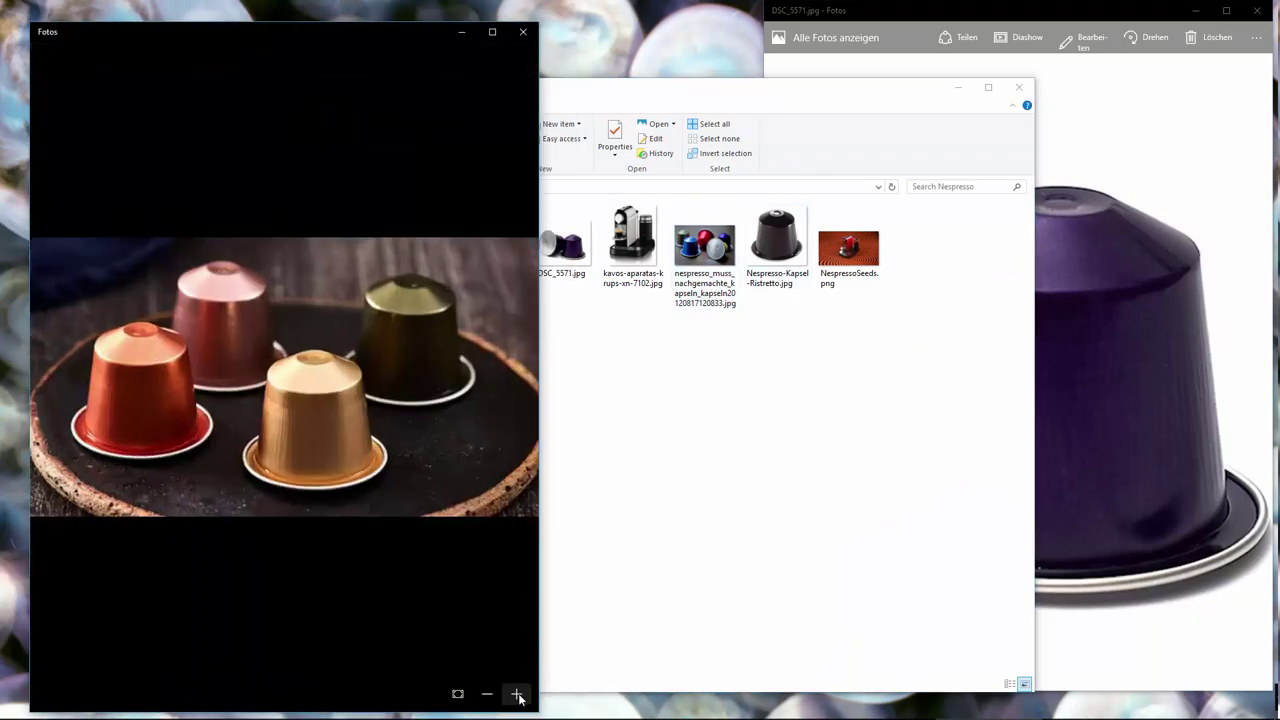
drag(220, 347, 390, 305)
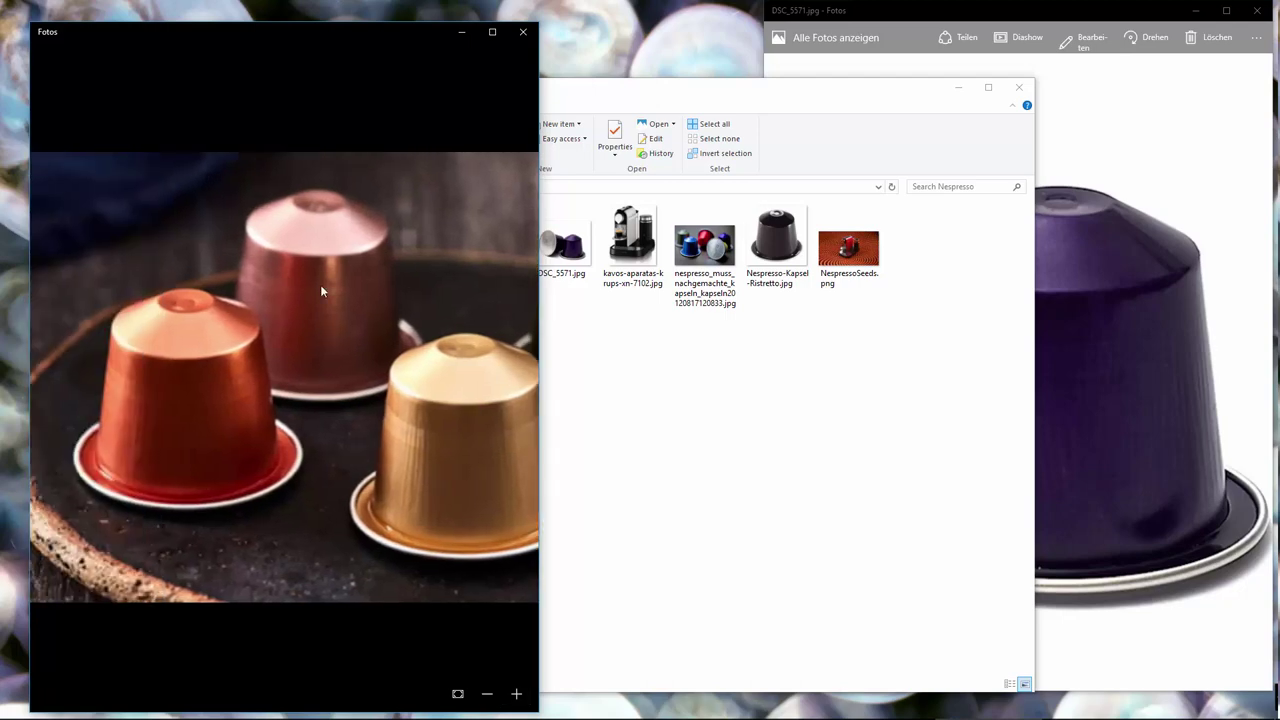
click(1196, 373)
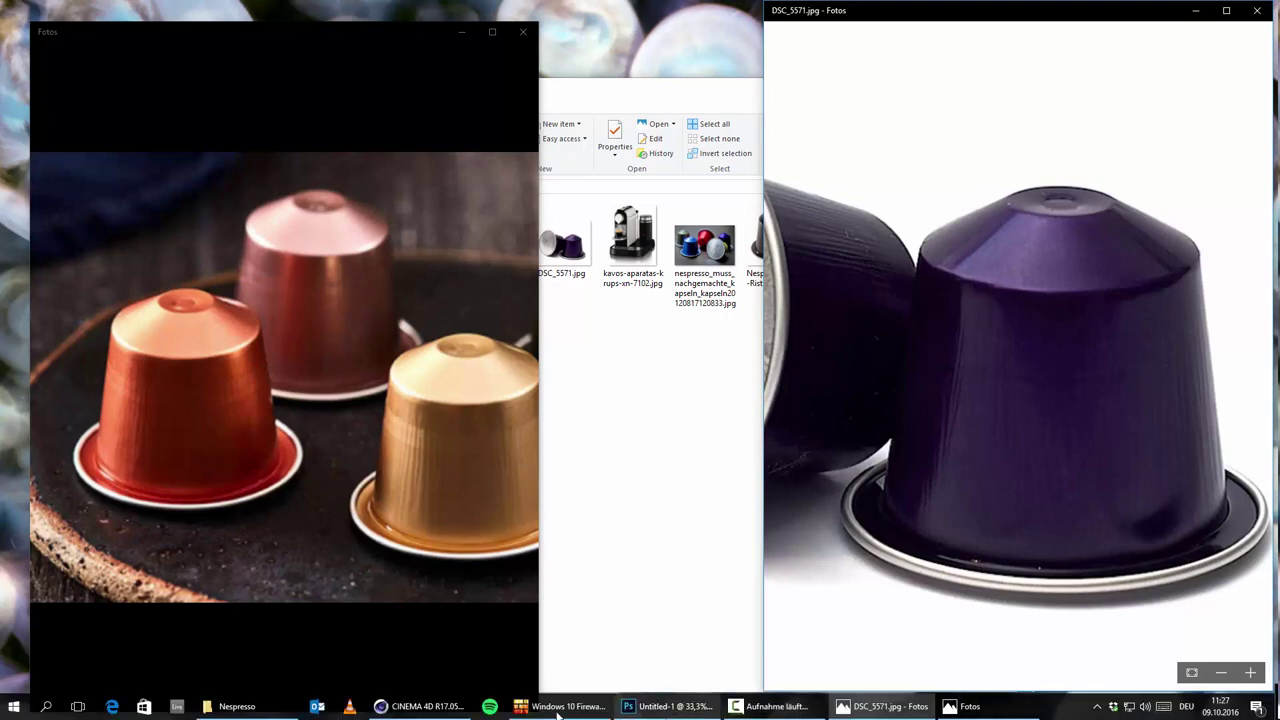
- Switch to CINEMA 4D, set the Bump material's roughness float to about 0.068 and compare the render with the purple capsule photo
click(415, 706)
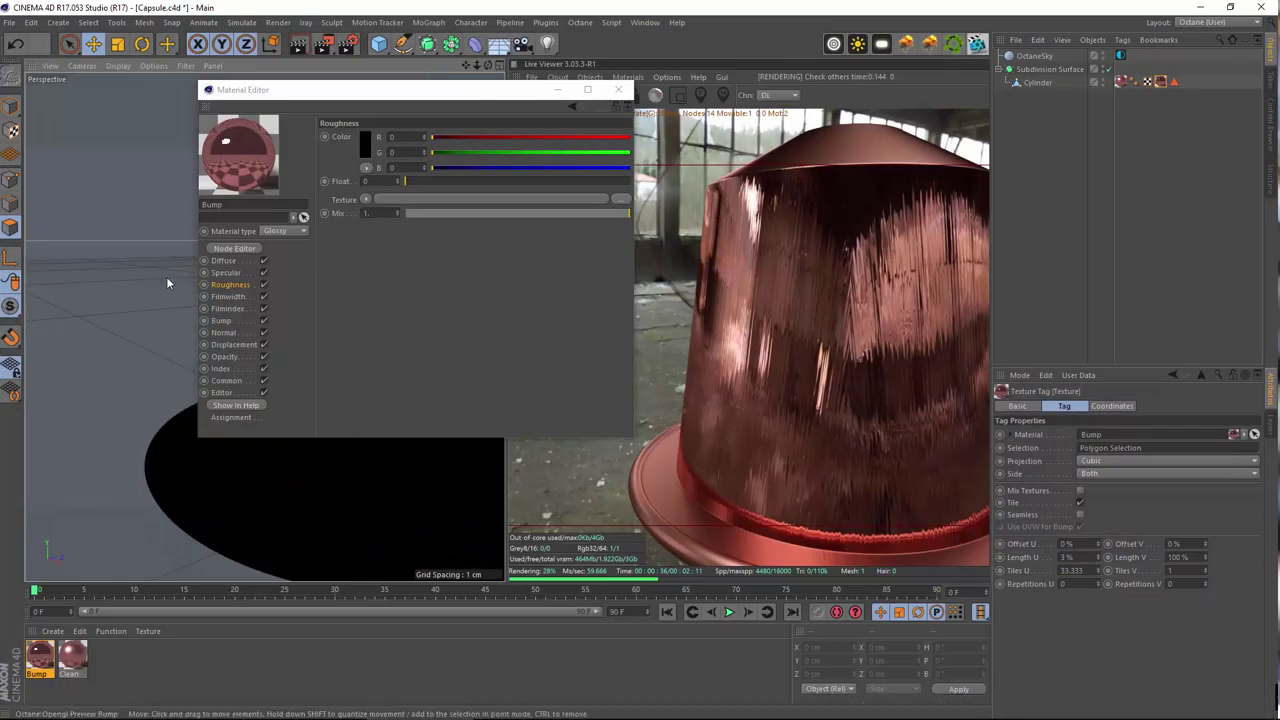
click(420, 183)
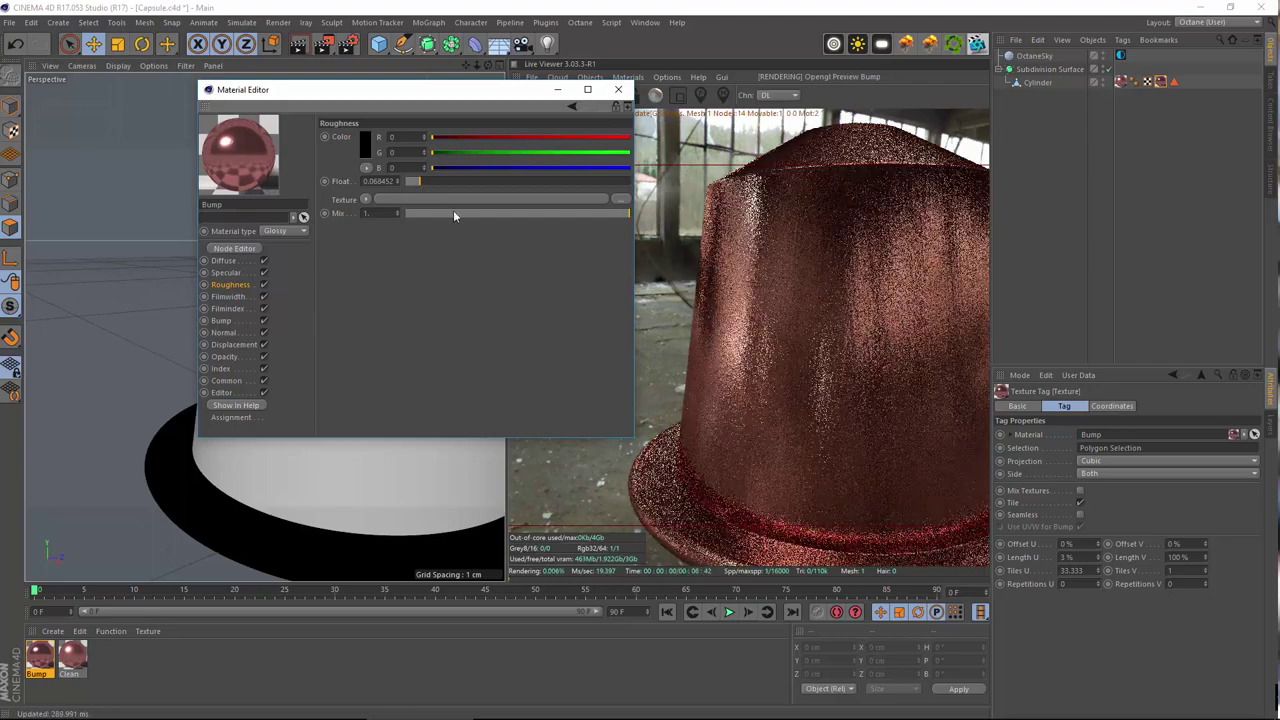
click(872, 708)
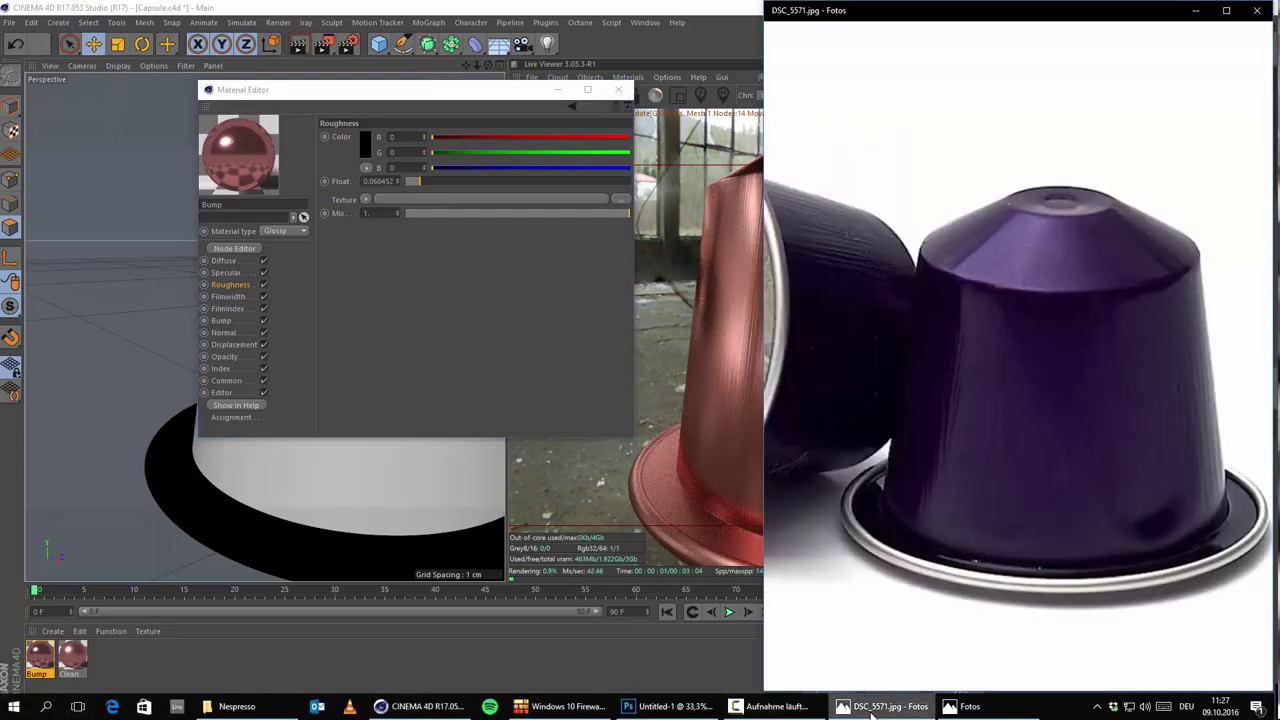
click(872, 708)
click(872, 708)
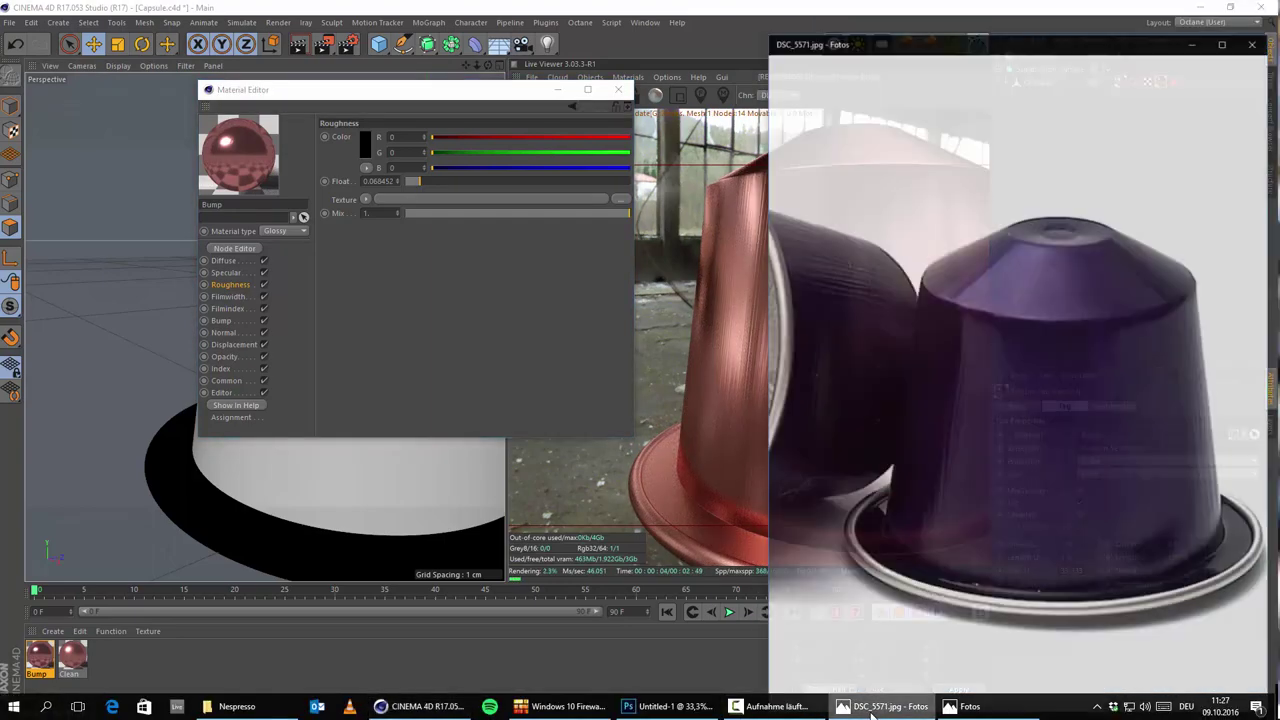
click(872, 710)
click(872, 710)
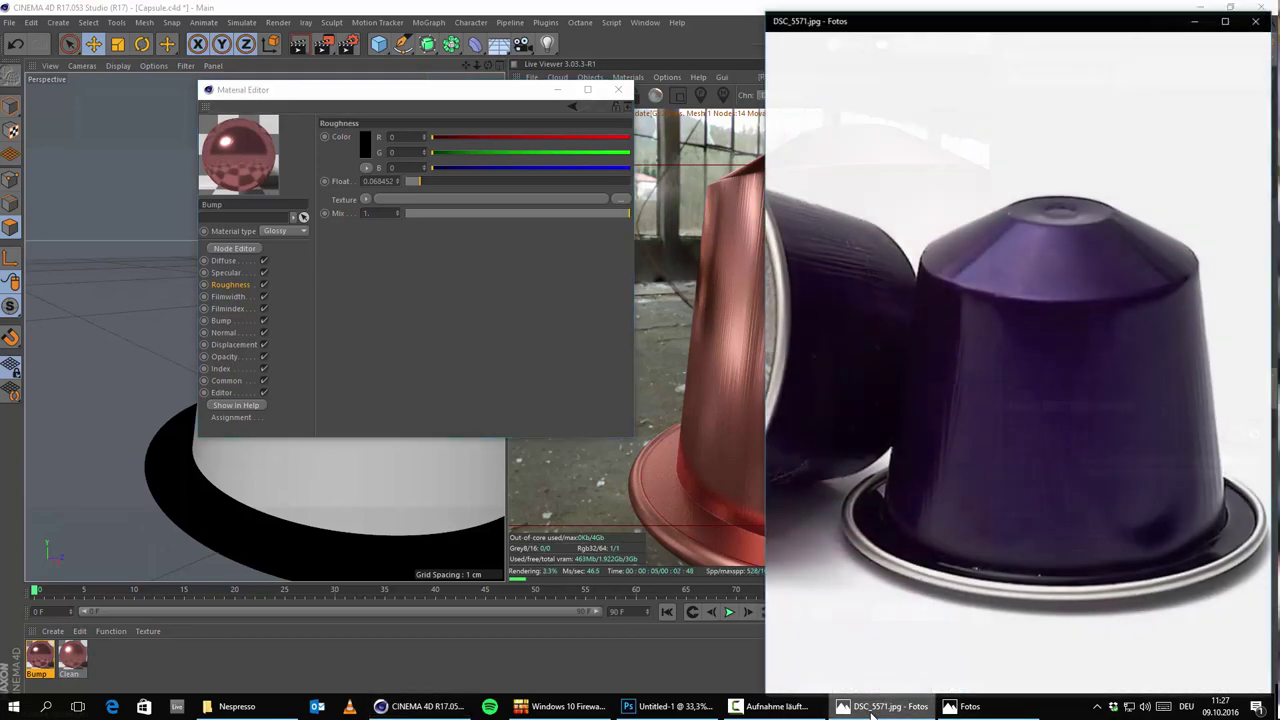
click(872, 710)
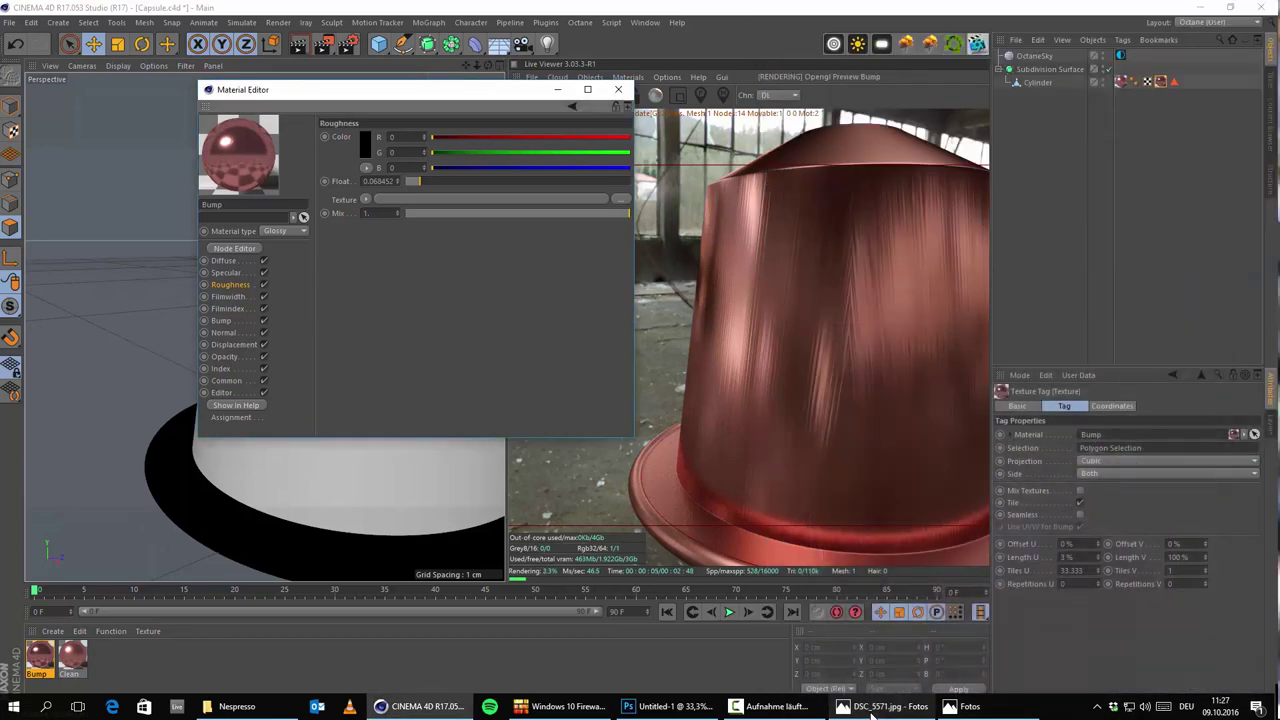
- Open the image texture in the Bump material's bump channel and set its Power to 0.04
click(221, 320)
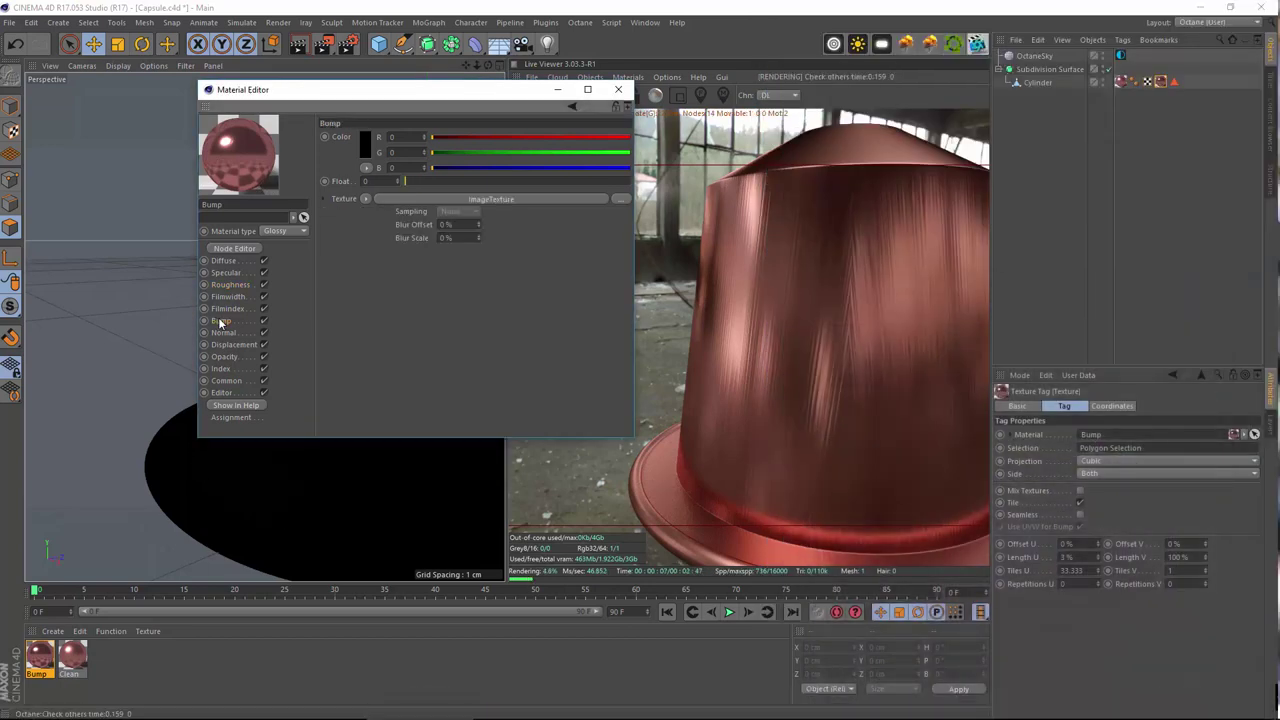
click(460, 200)
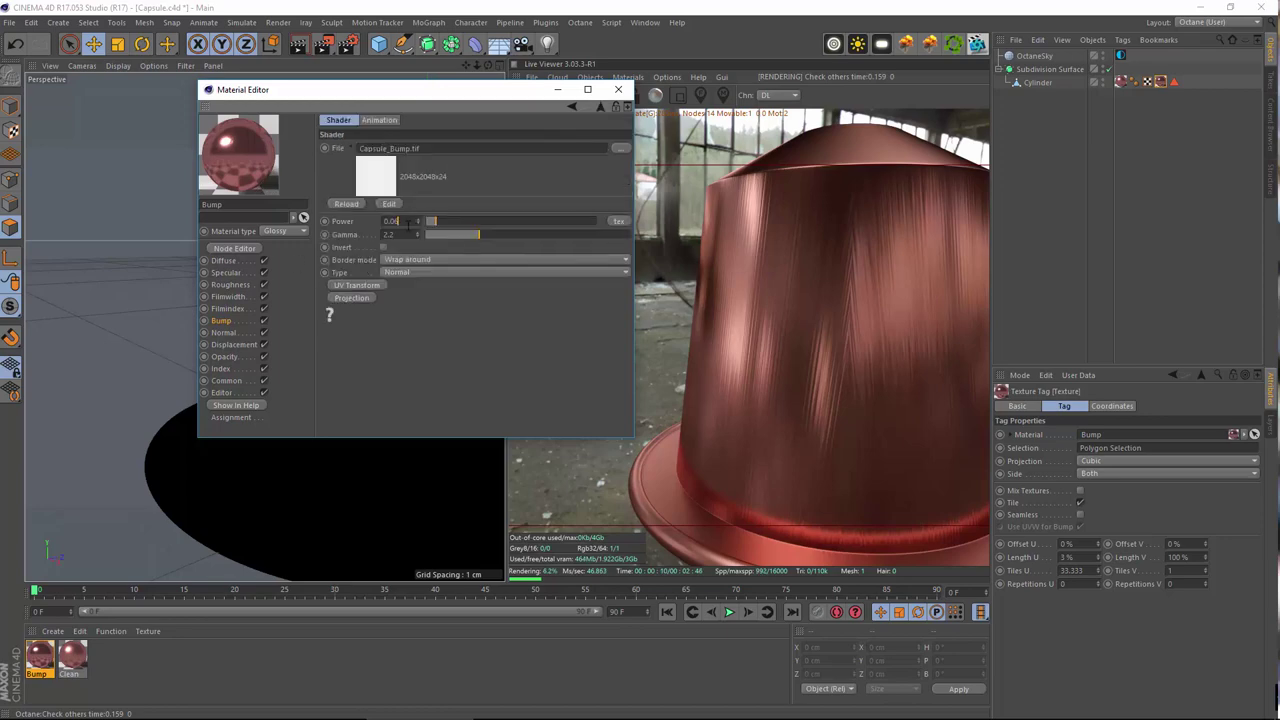
key(Return)
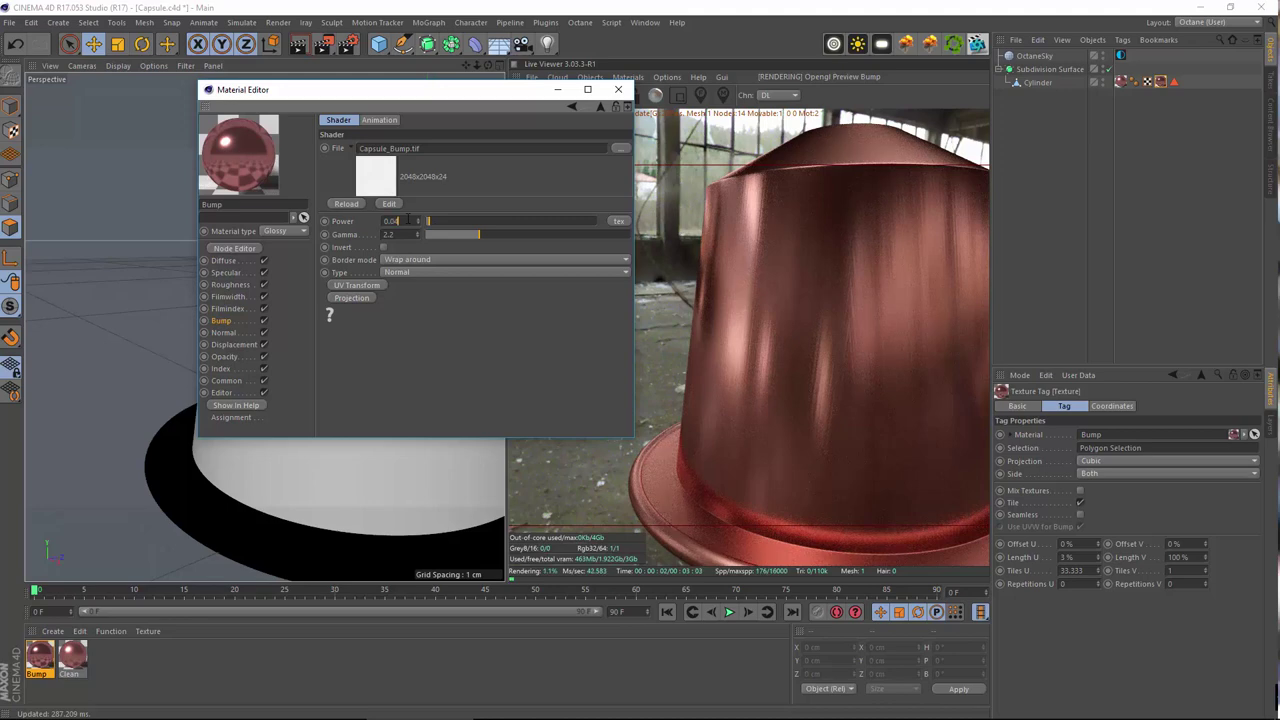
key(Return)
- Try Length U values of 4 % and 8 % on the Bump texture tag
click(1097, 560)
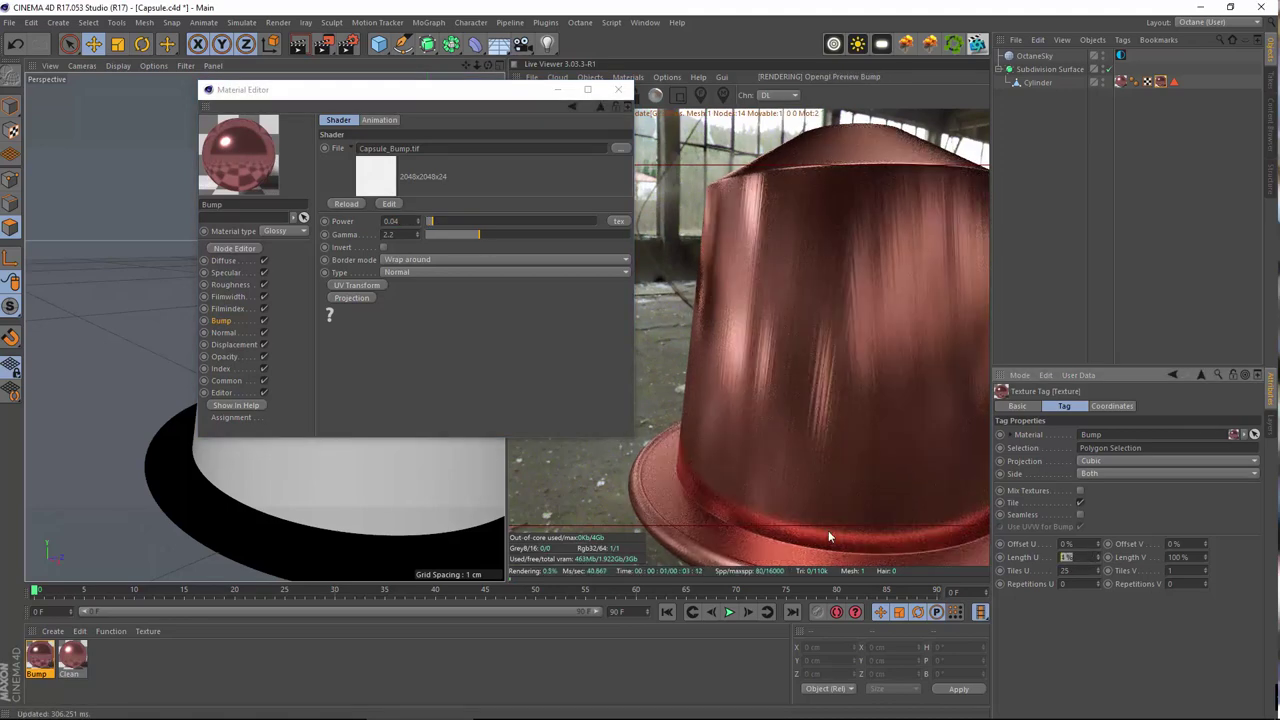
key(ctrl+z)
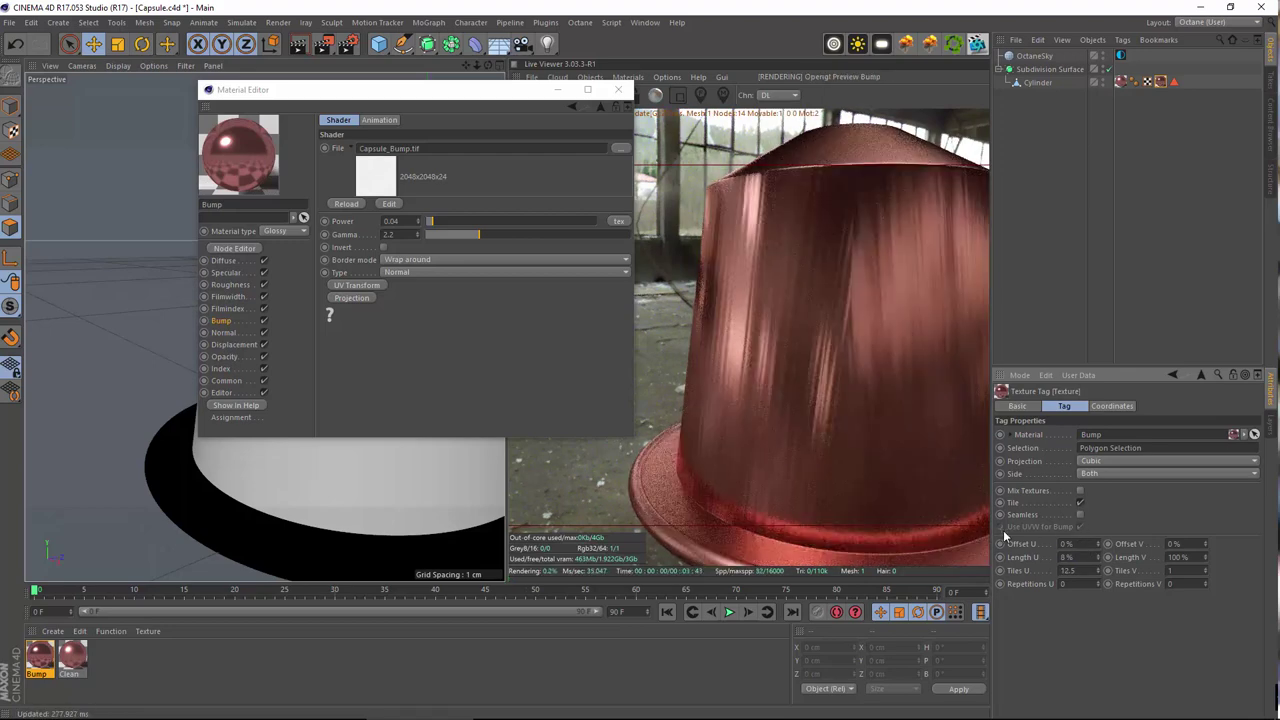
- Lower the Power of the Capsule_Bump.tif texture to 0.02
click(395, 221)
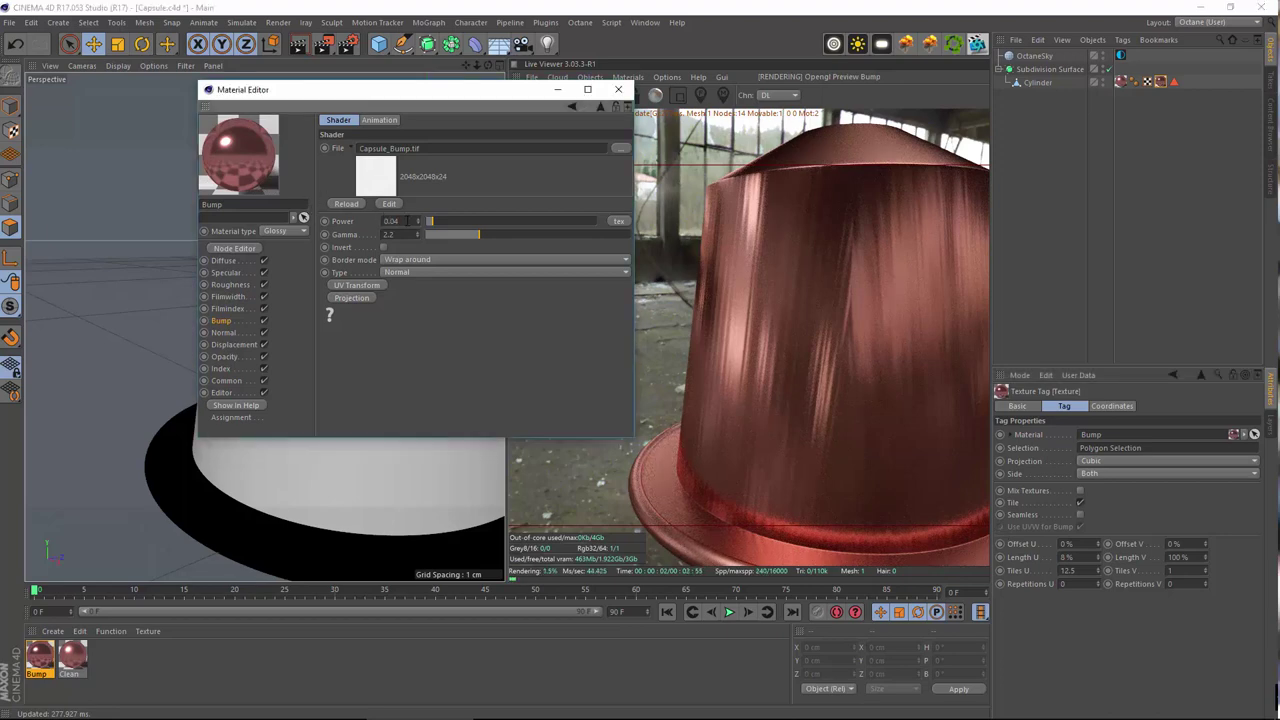
text(0.02)
key(Return)
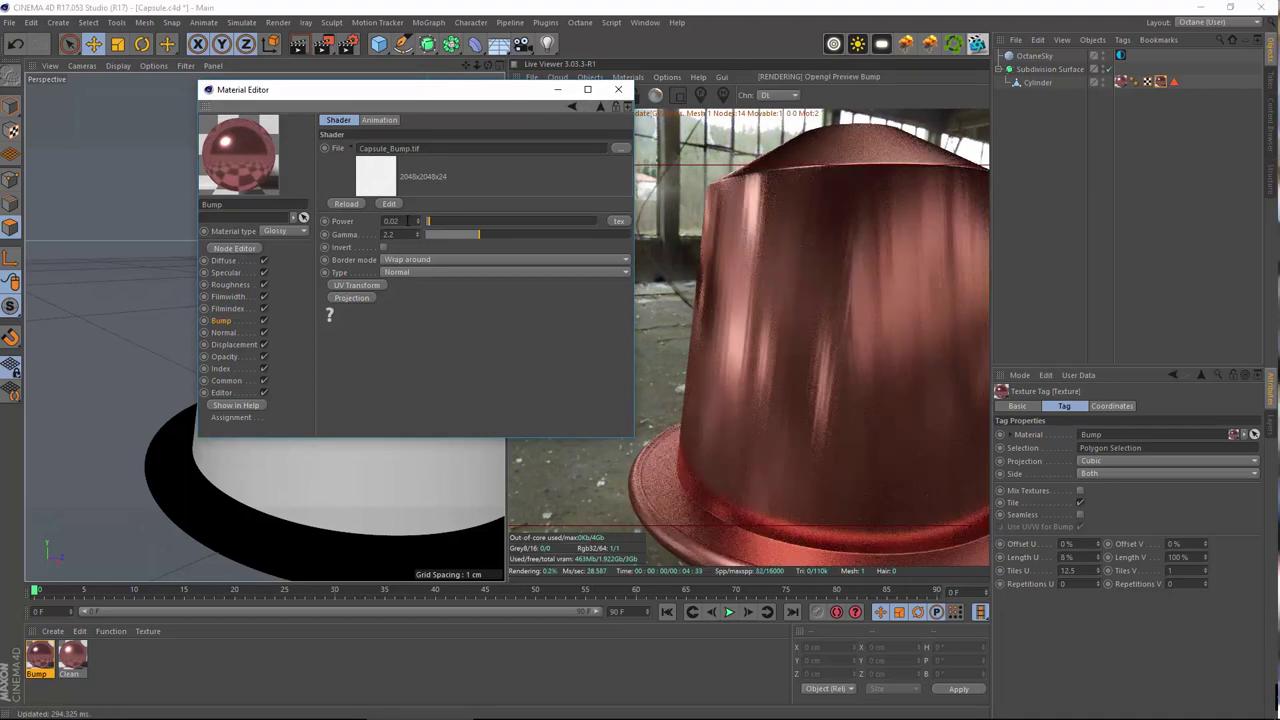
- Try a Length U of 5 % on the Bump texture tag and settle on 3 %
drag(1086, 557, 823, 507)
text(5)
key(Return)
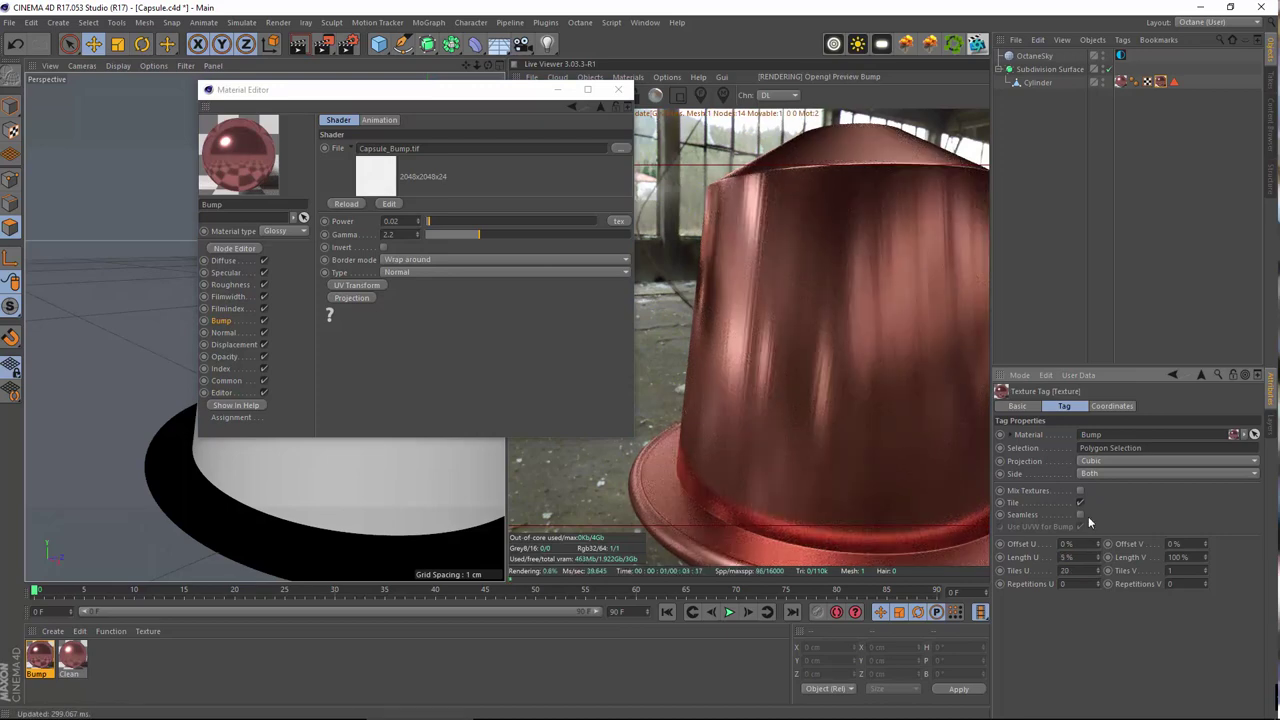
text(3)
key(Return)
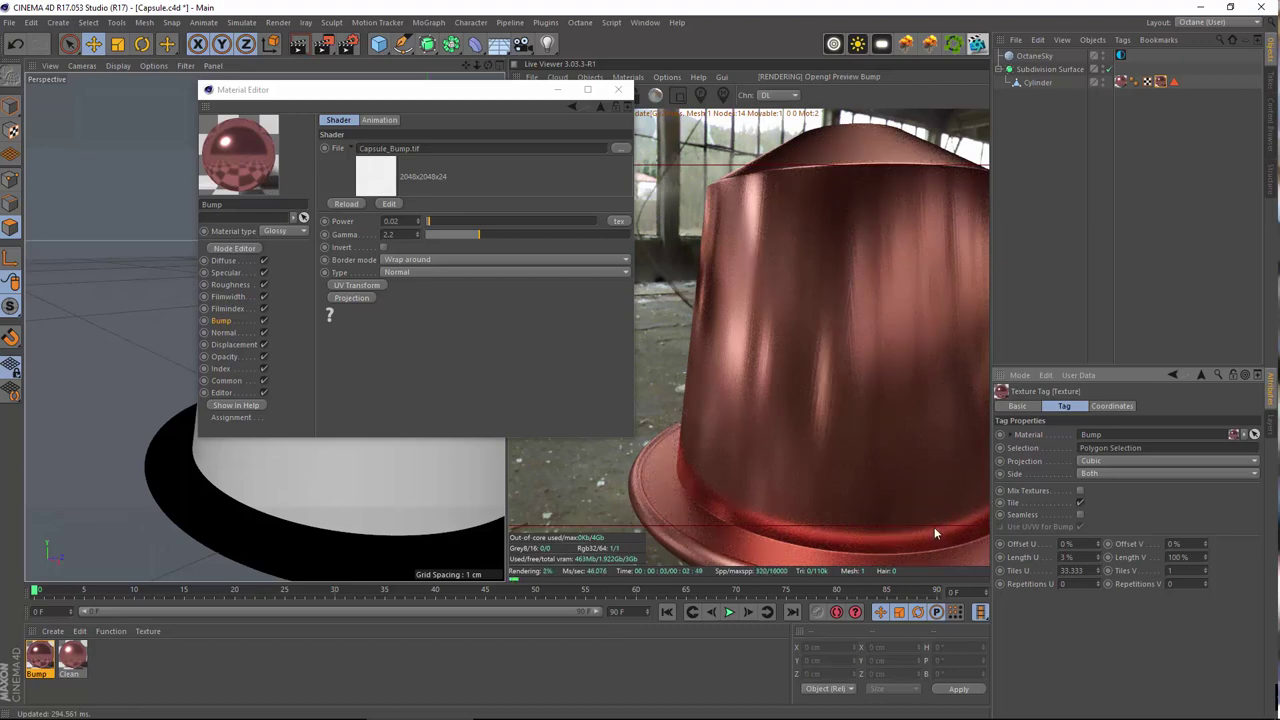
- Switch to Photoshop and create a new blank document with a white background
mouse_move(786, 717)
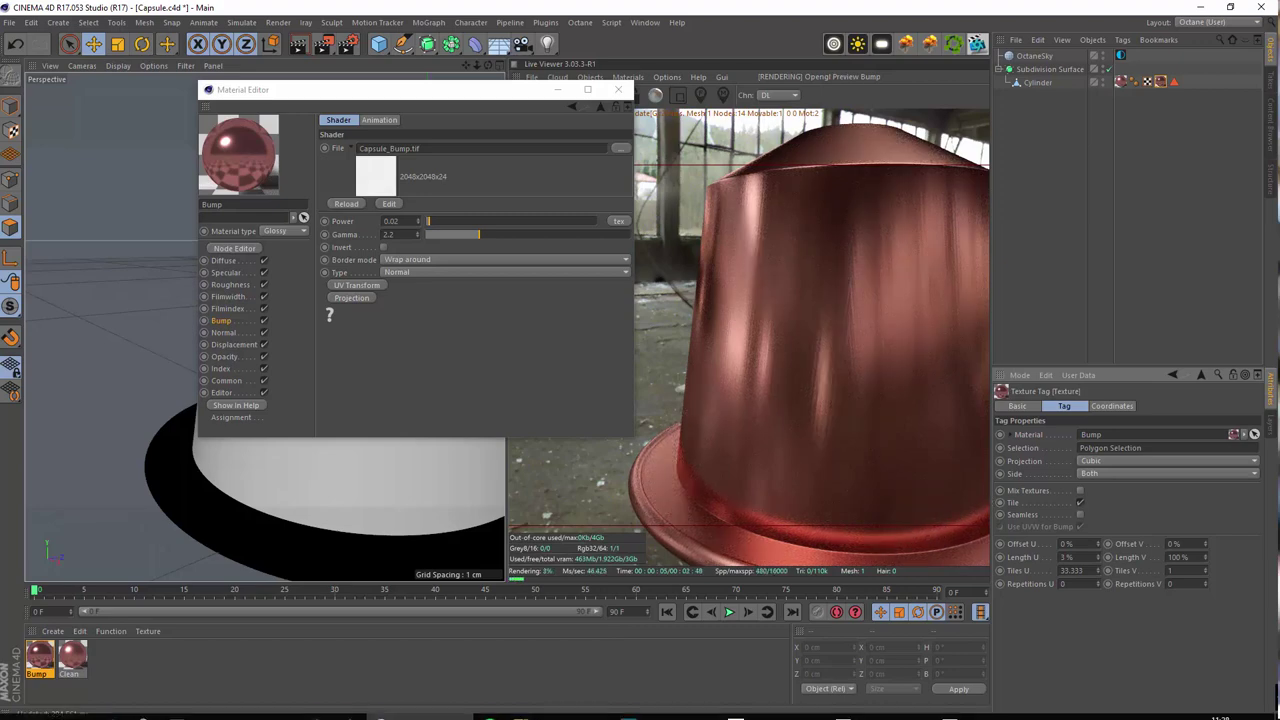
click(668, 706)
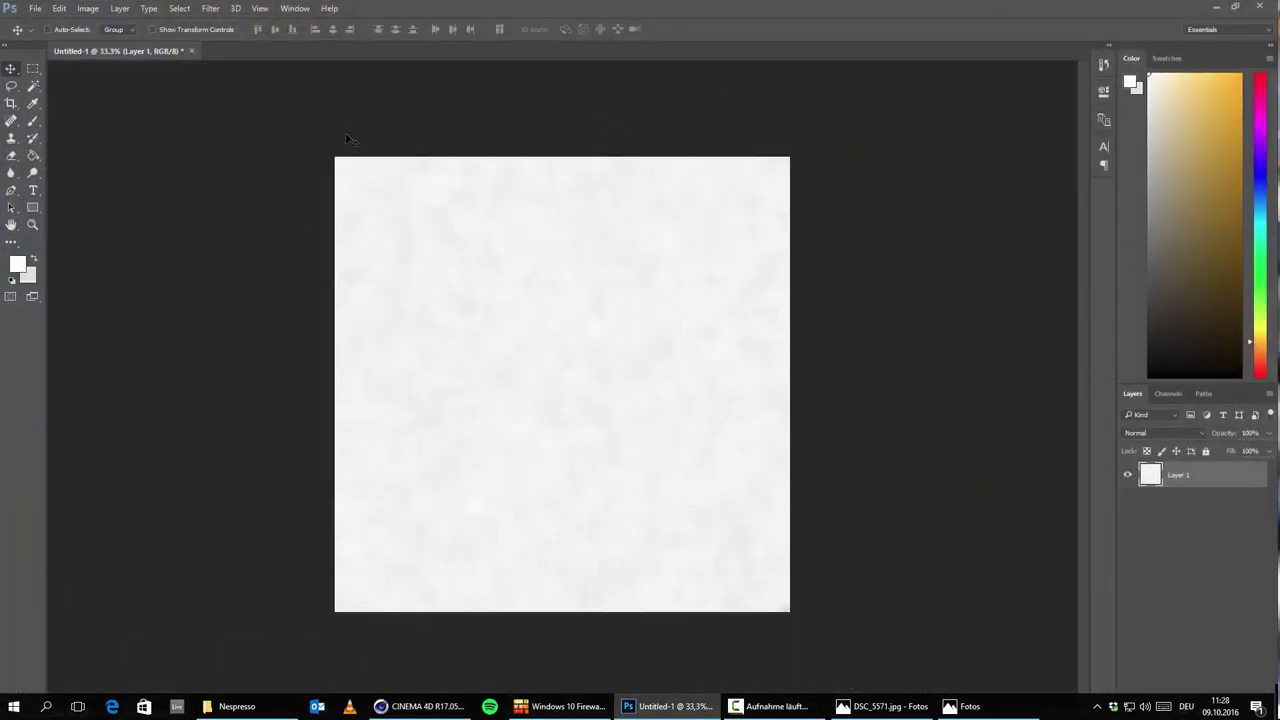
click(35, 8)
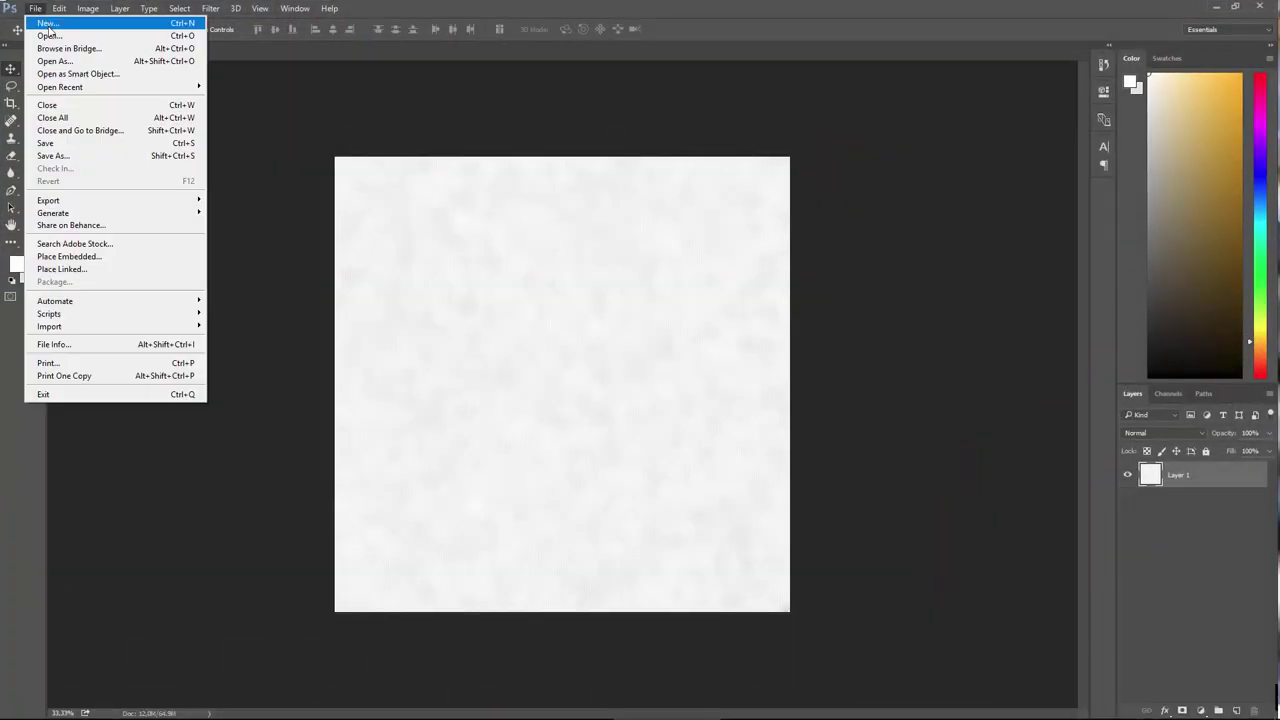
click(40, 20)
click(662, 271)
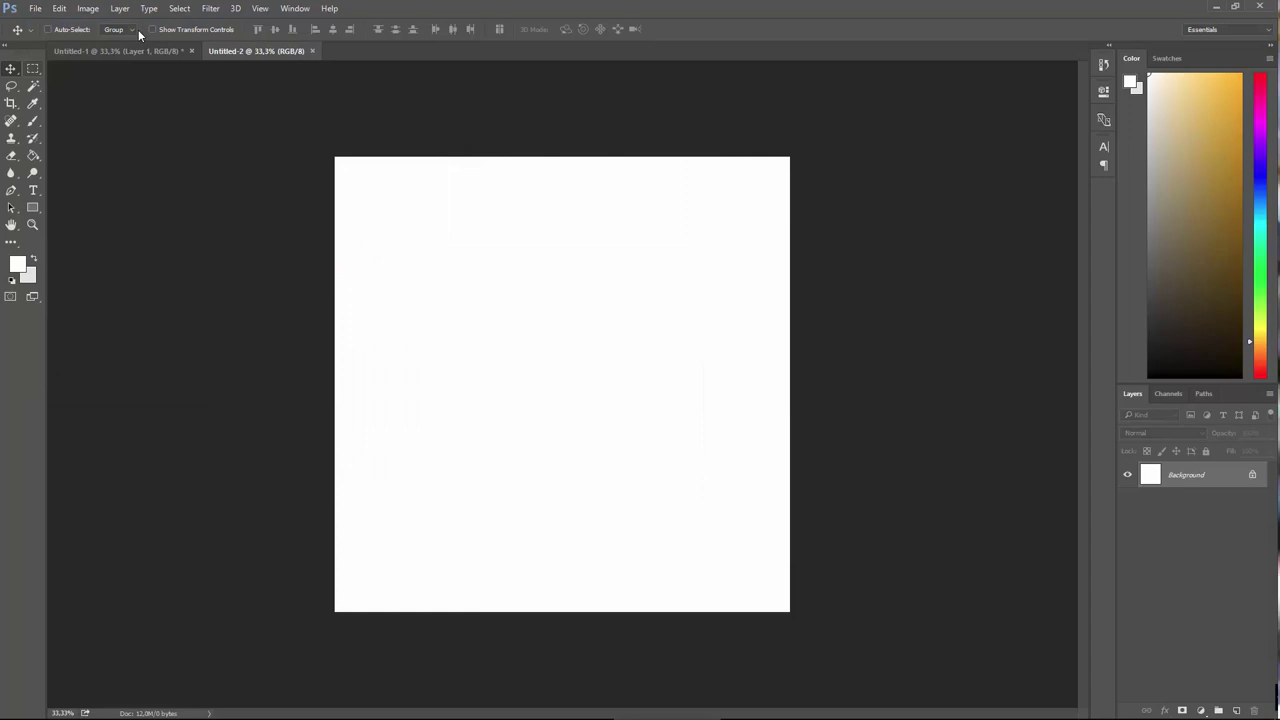
- Apply the Add Noise filter to the white background with Amount 400 %, Gaussian distribution and Monochromatic
click(211, 9)
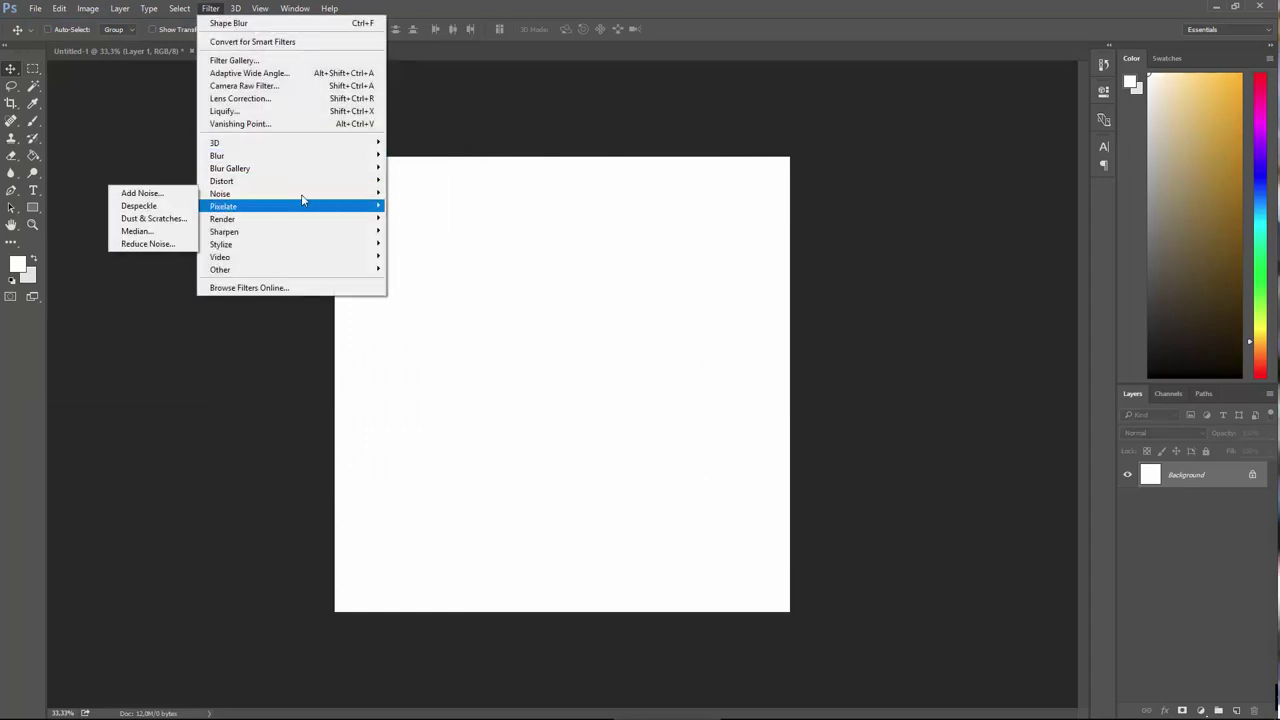
mouse_move(260, 196)
click(140, 193)
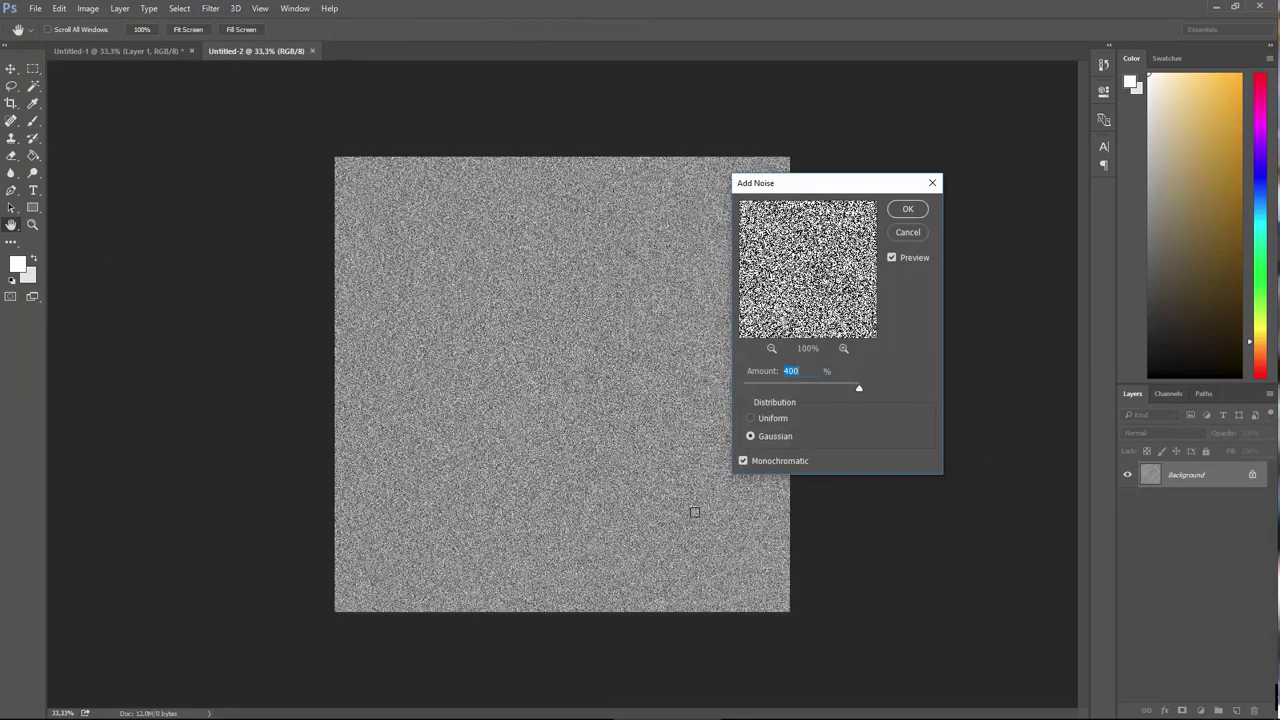
click(908, 210)
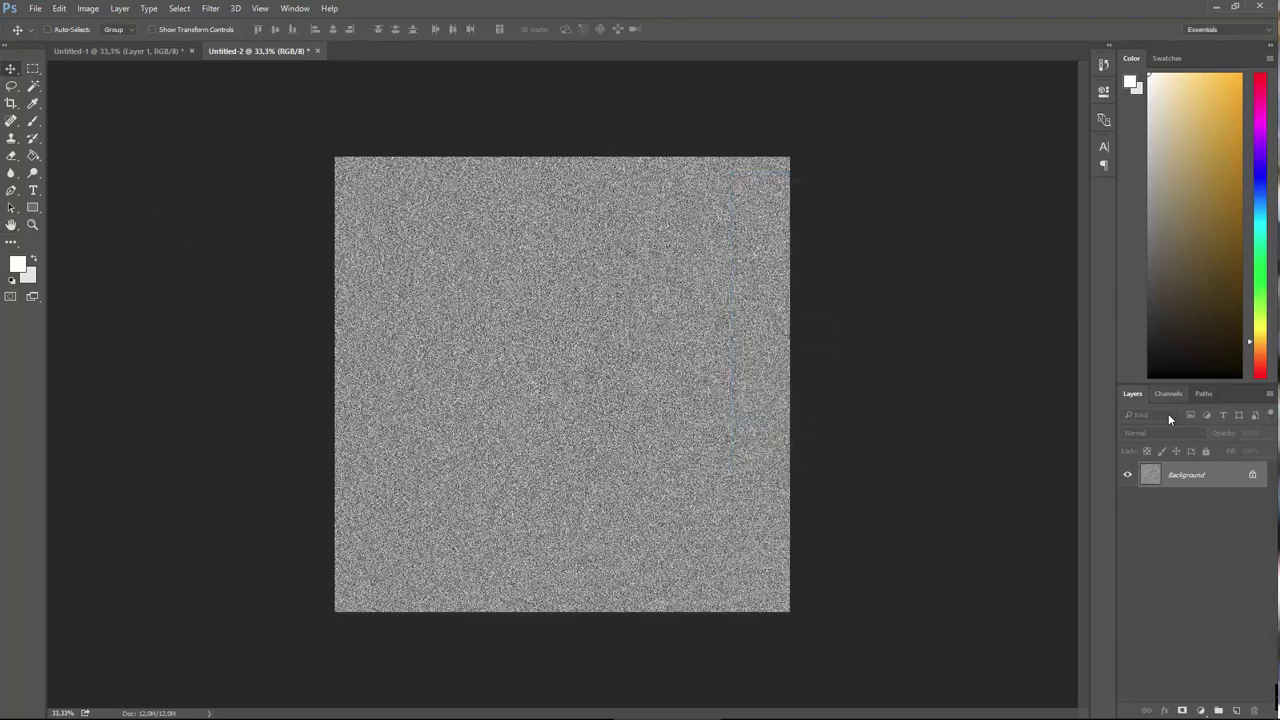
- Convert the locked Background into a regular layer with the default name
double_click(1151, 485)
click(746, 229)
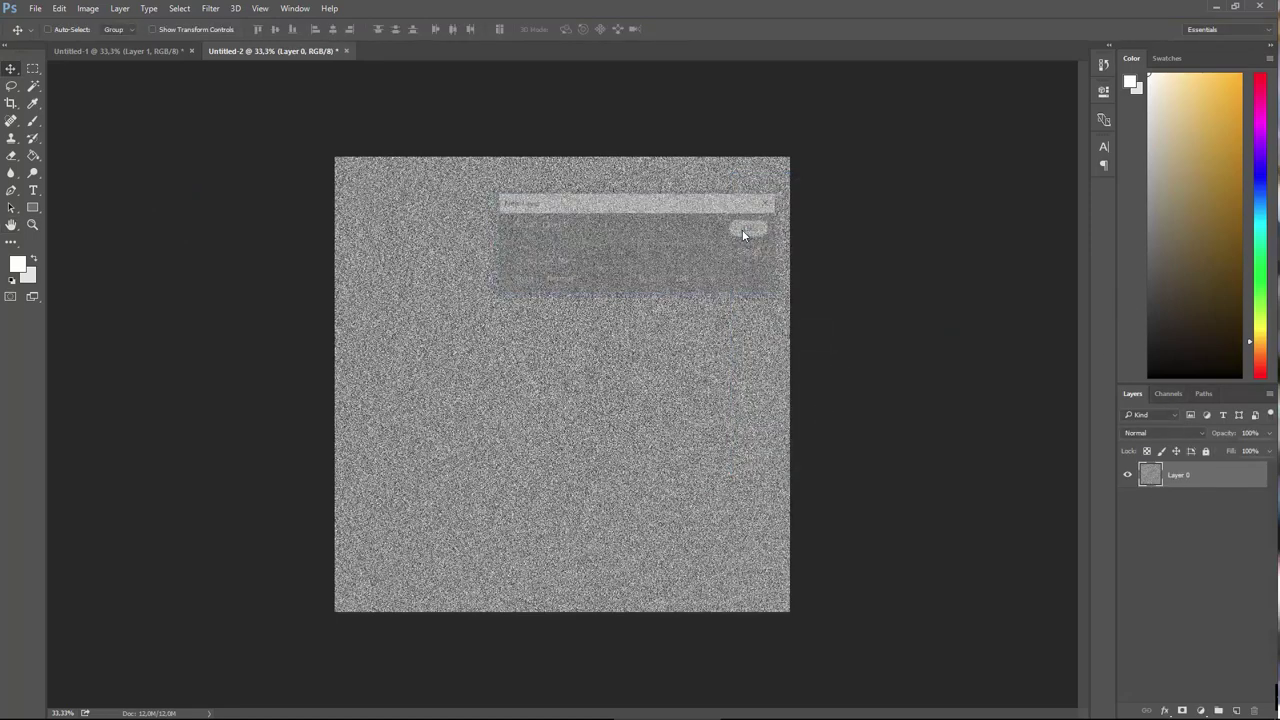
key(ctrl+plus)
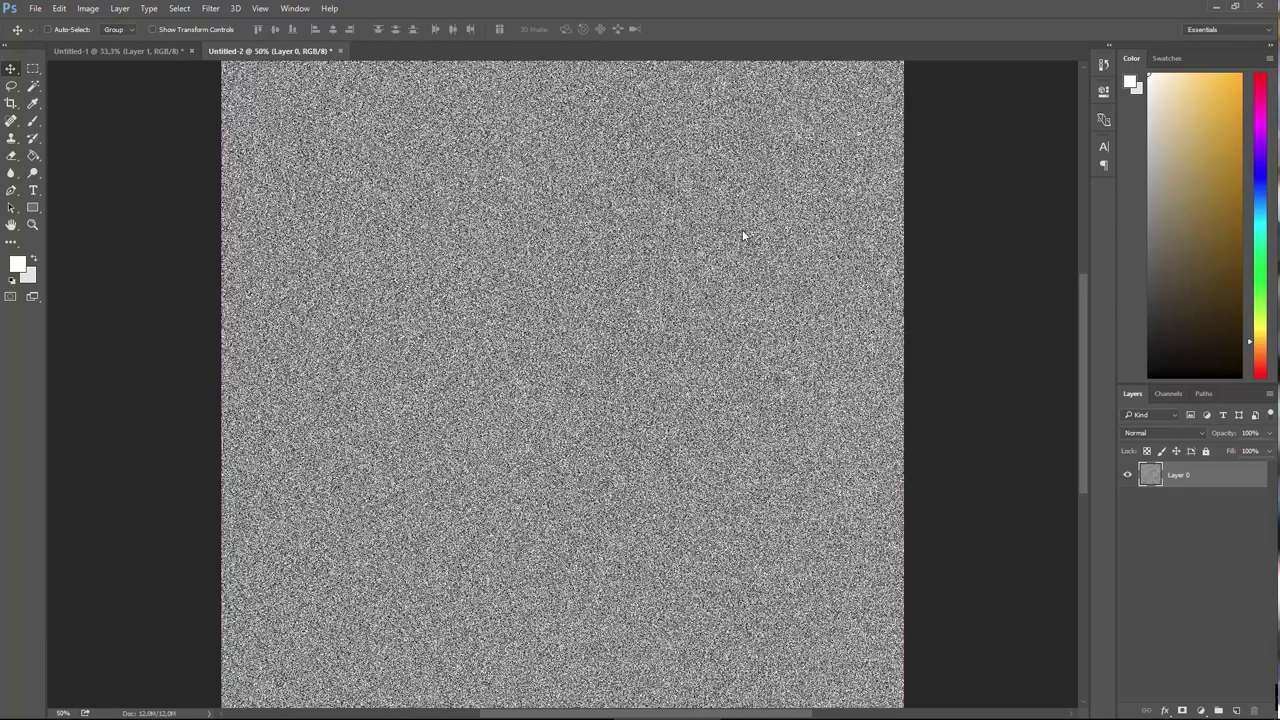
click(209, 10)
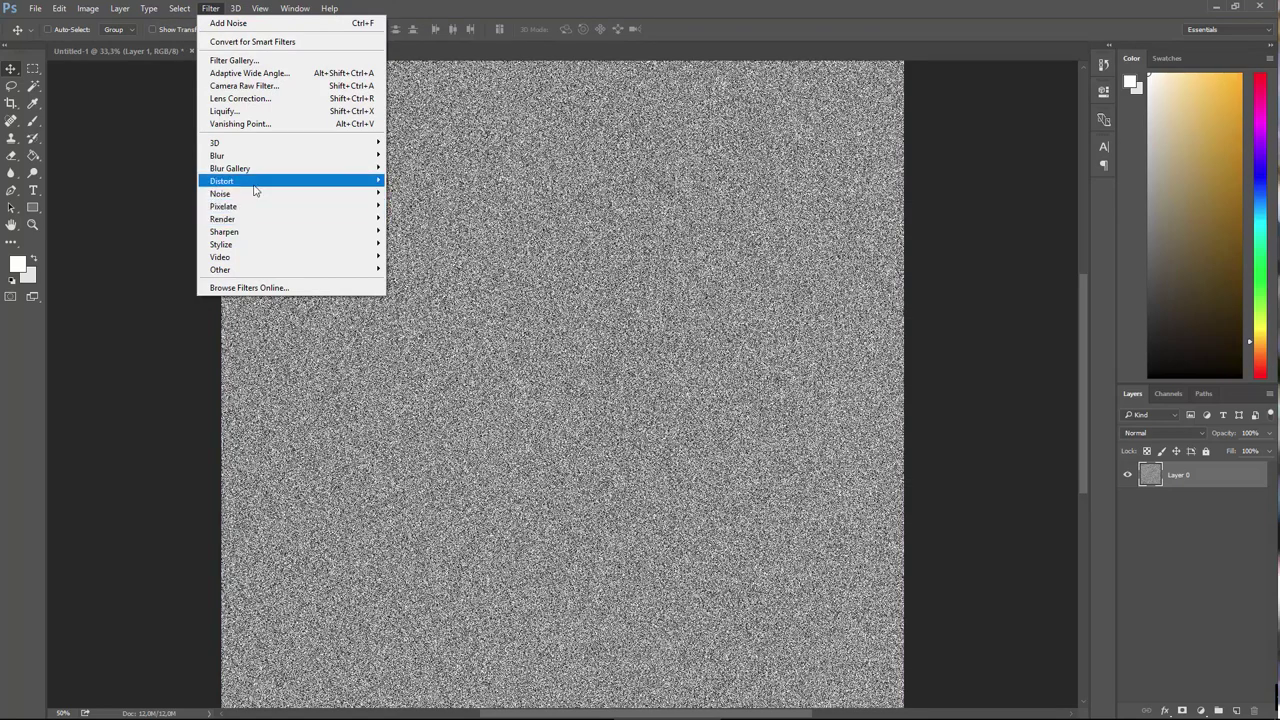
mouse_move(250, 195)
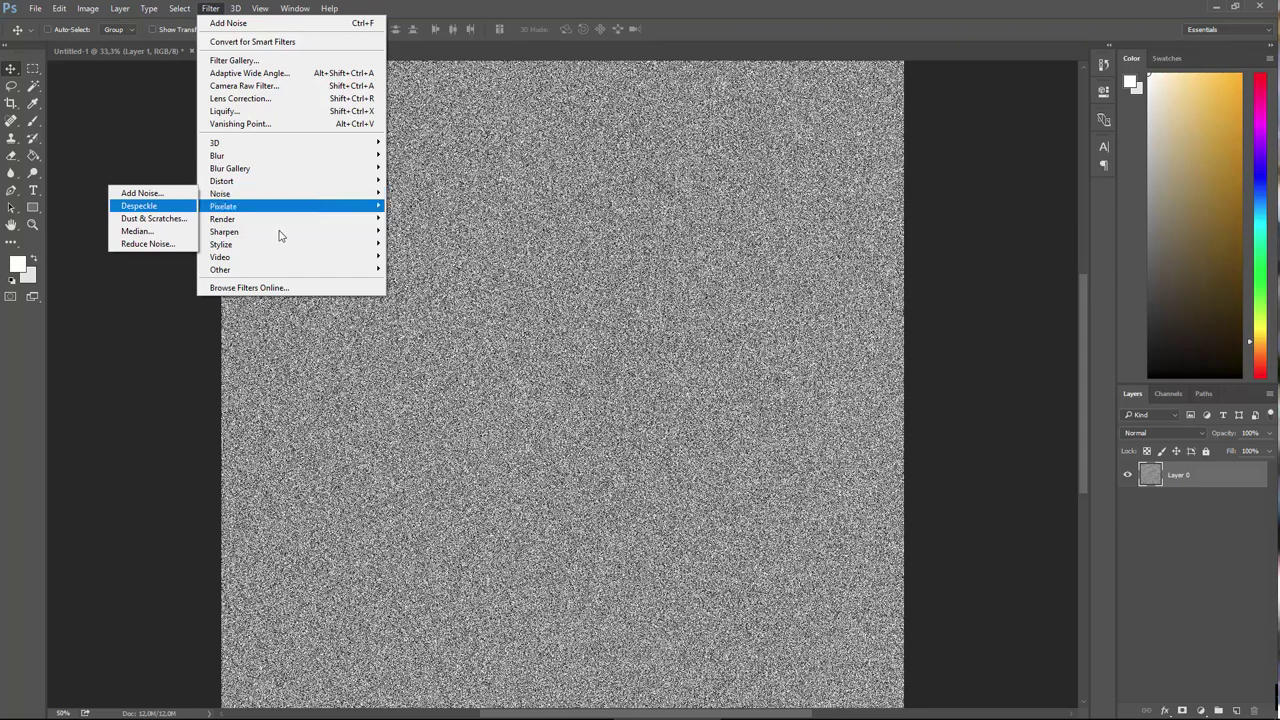
mouse_move(300, 221)
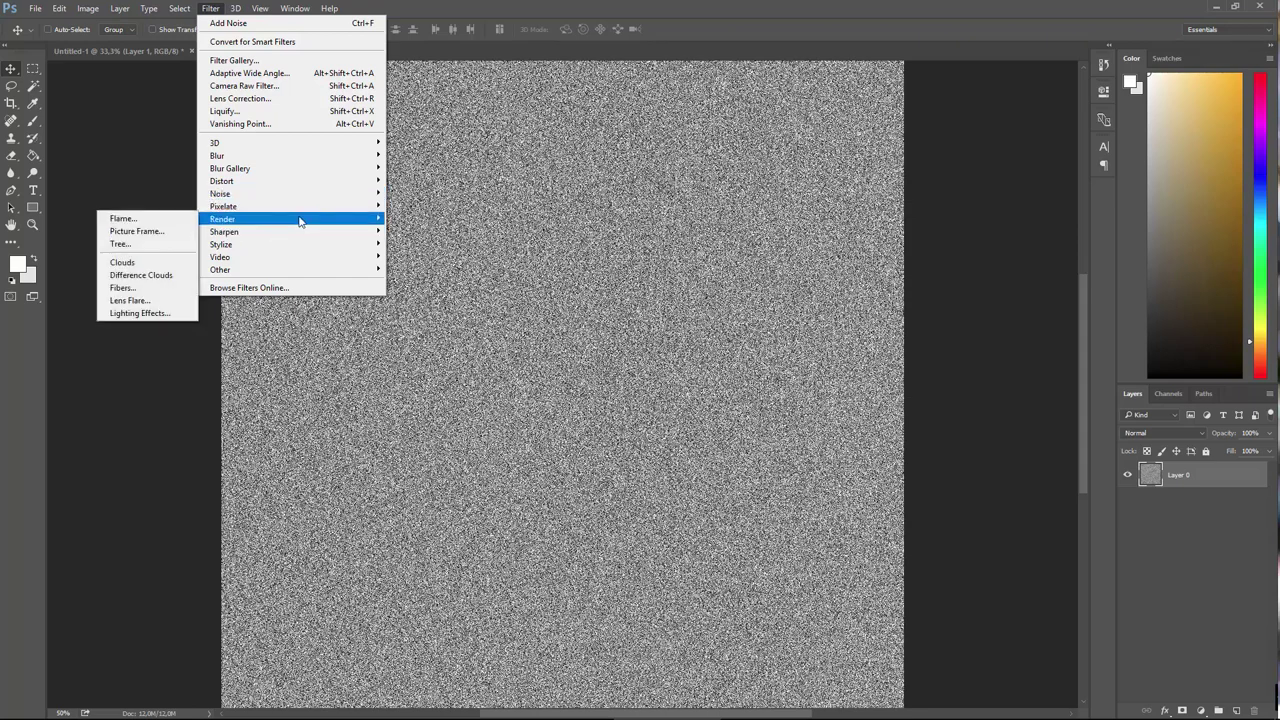
click(446, 4)
mouse_move(731, 694)
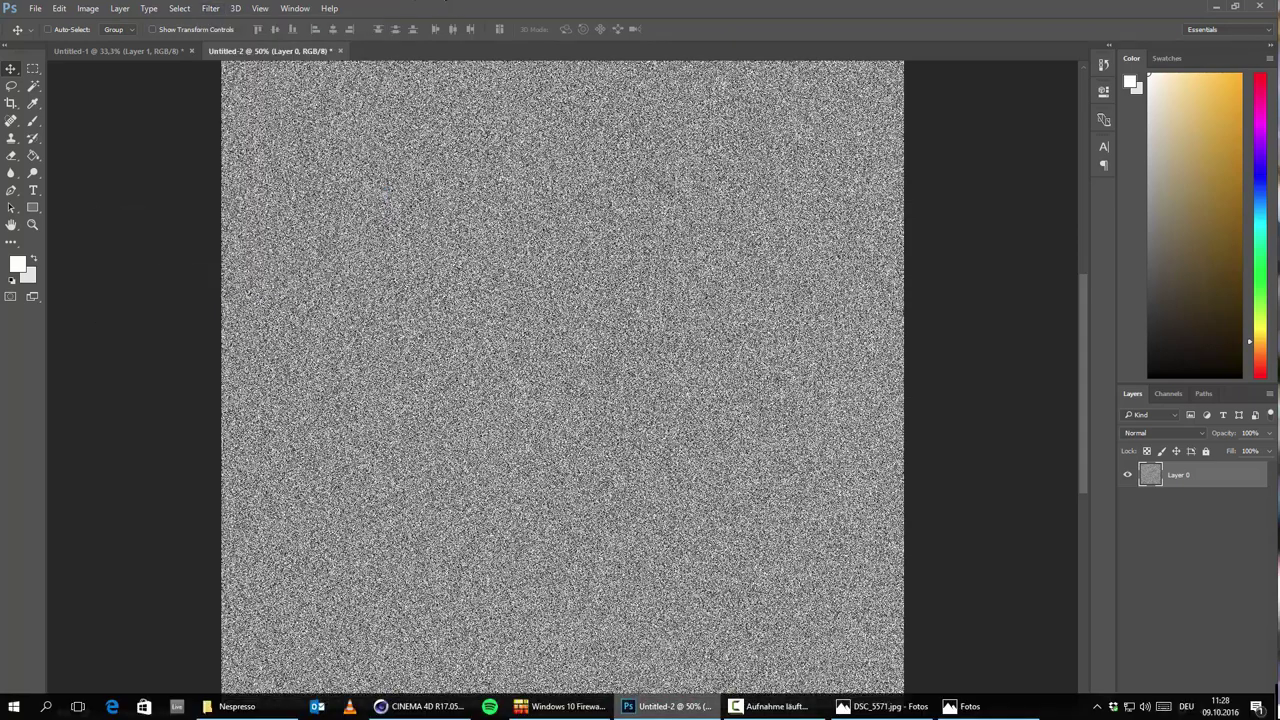
click(420, 706)
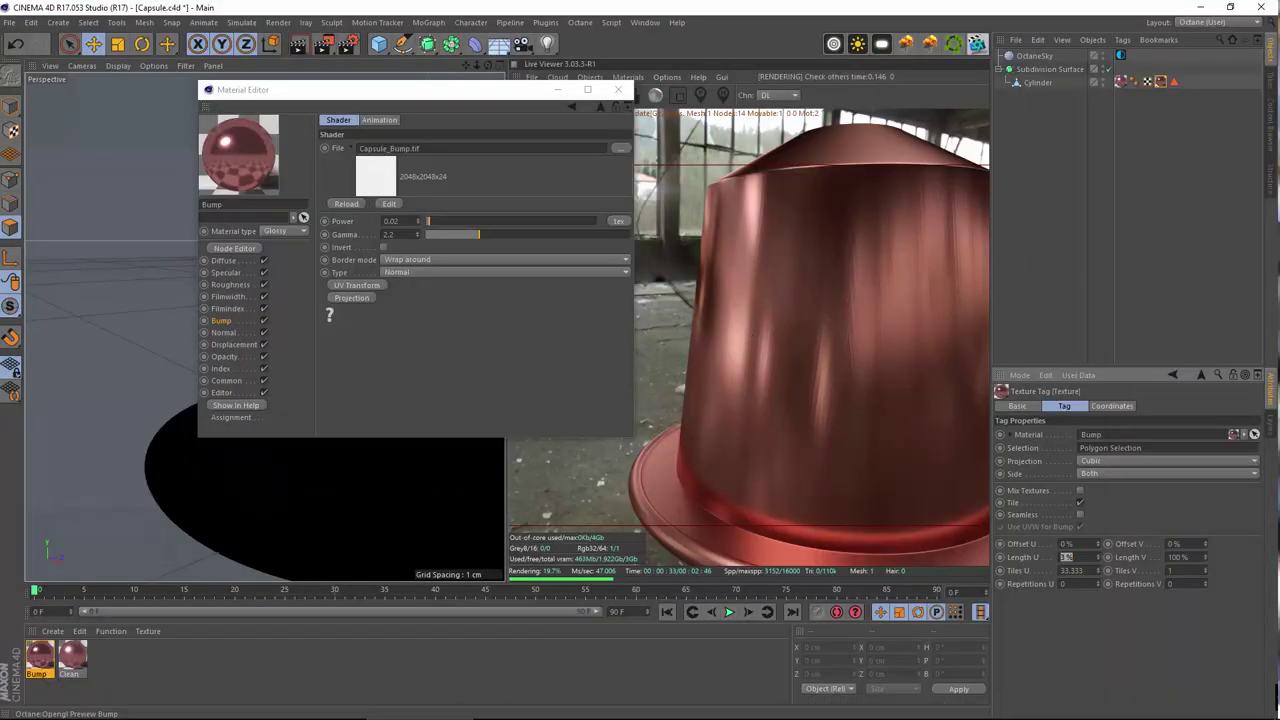
click(668, 706)
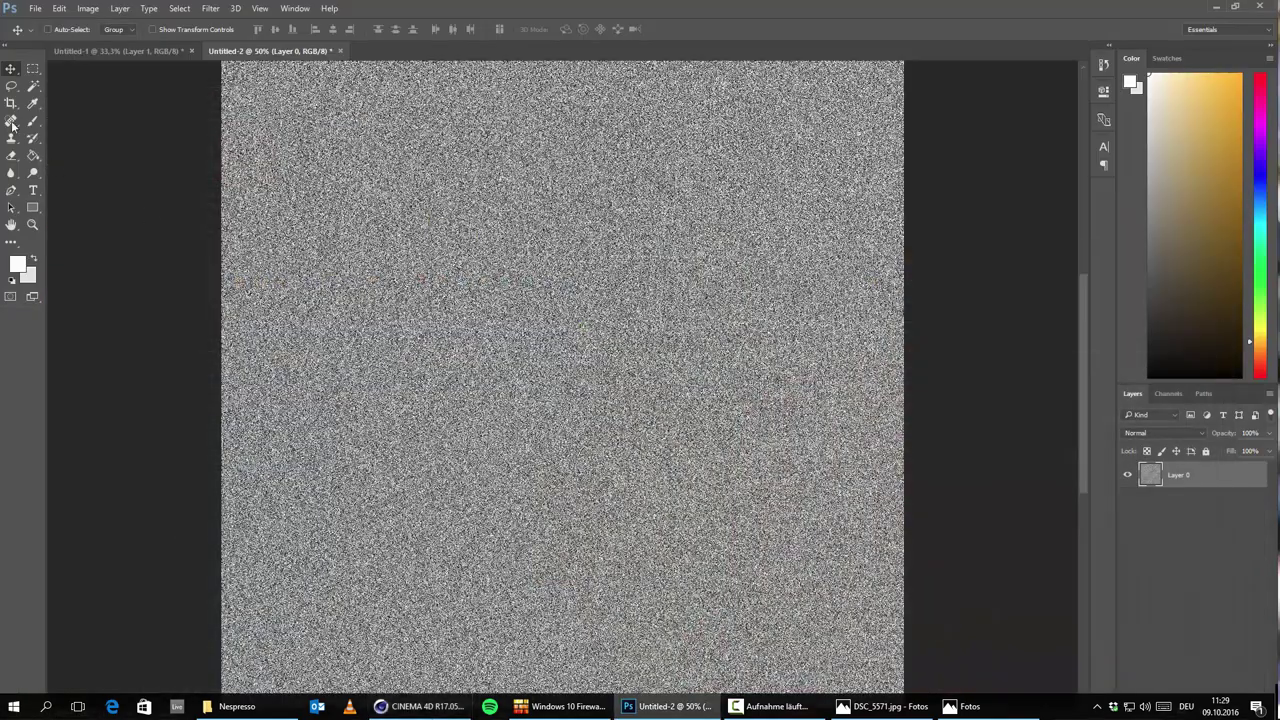
- Apply the Motion Blur filter to the noise layer with an Angle of -90° and a Distance of 127 pixels
click(210, 8)
mouse_move(290, 155)
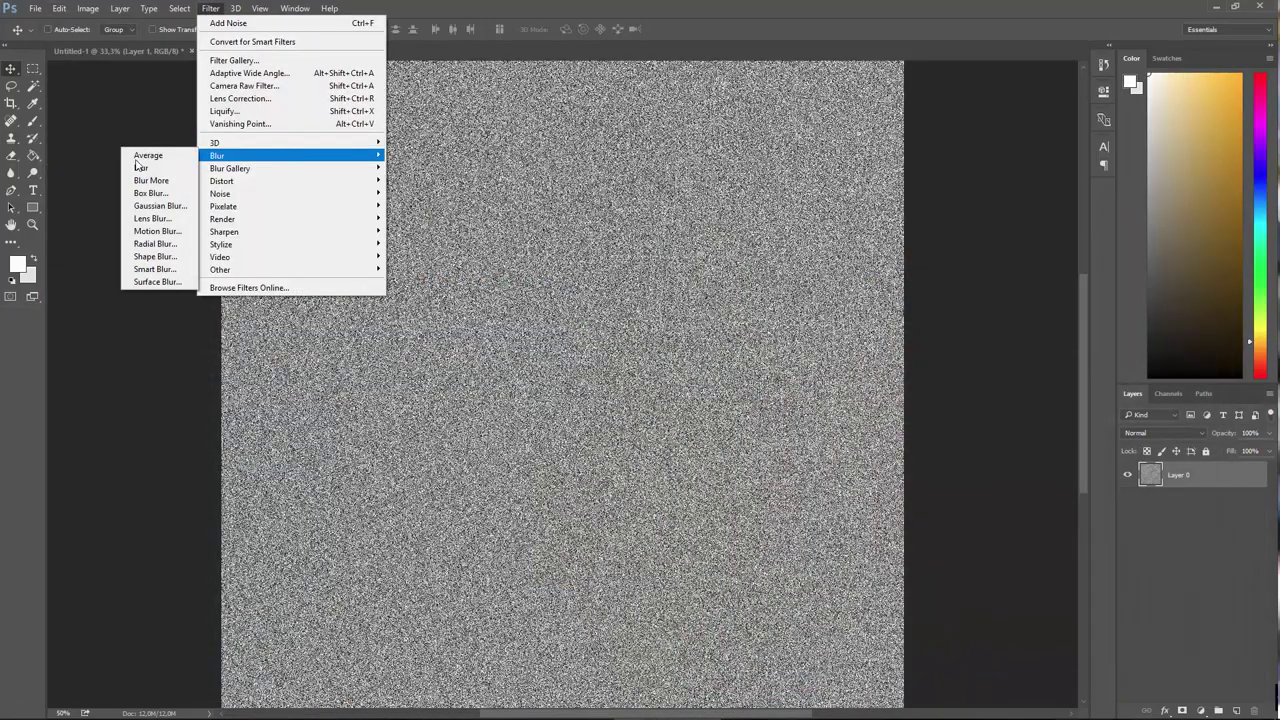
click(158, 232)
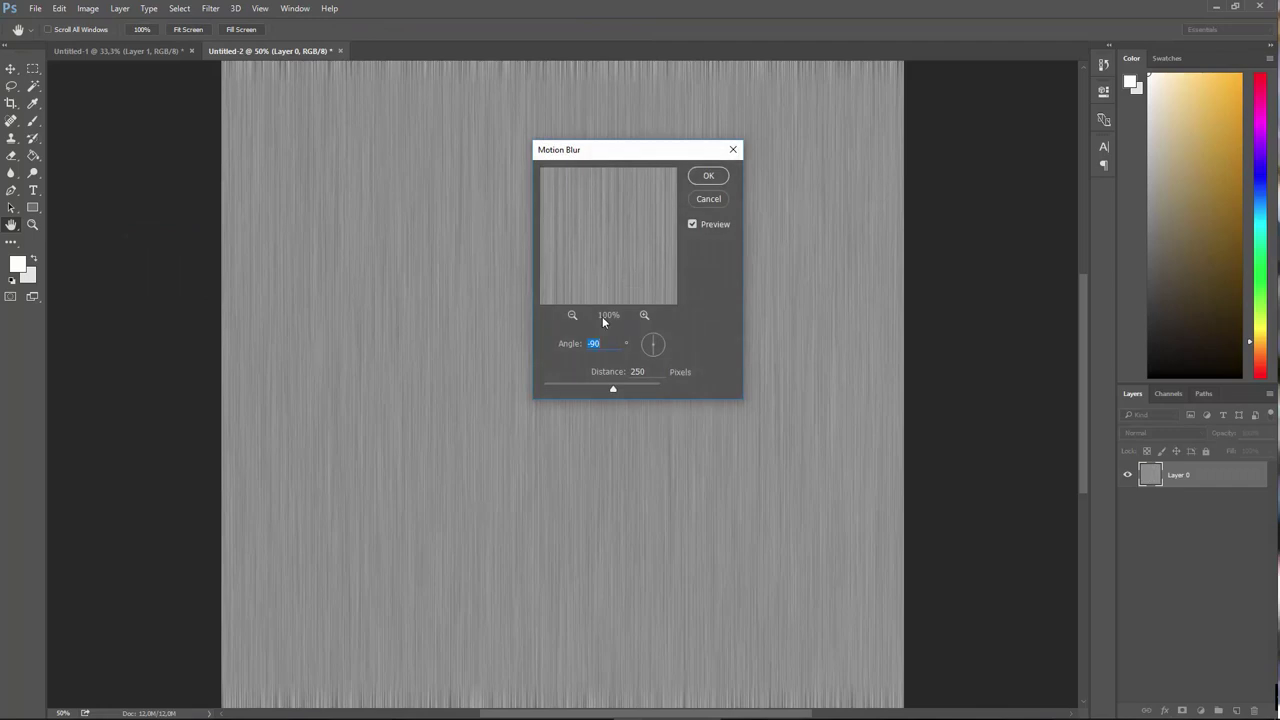
drag(635, 155, 694, 211)
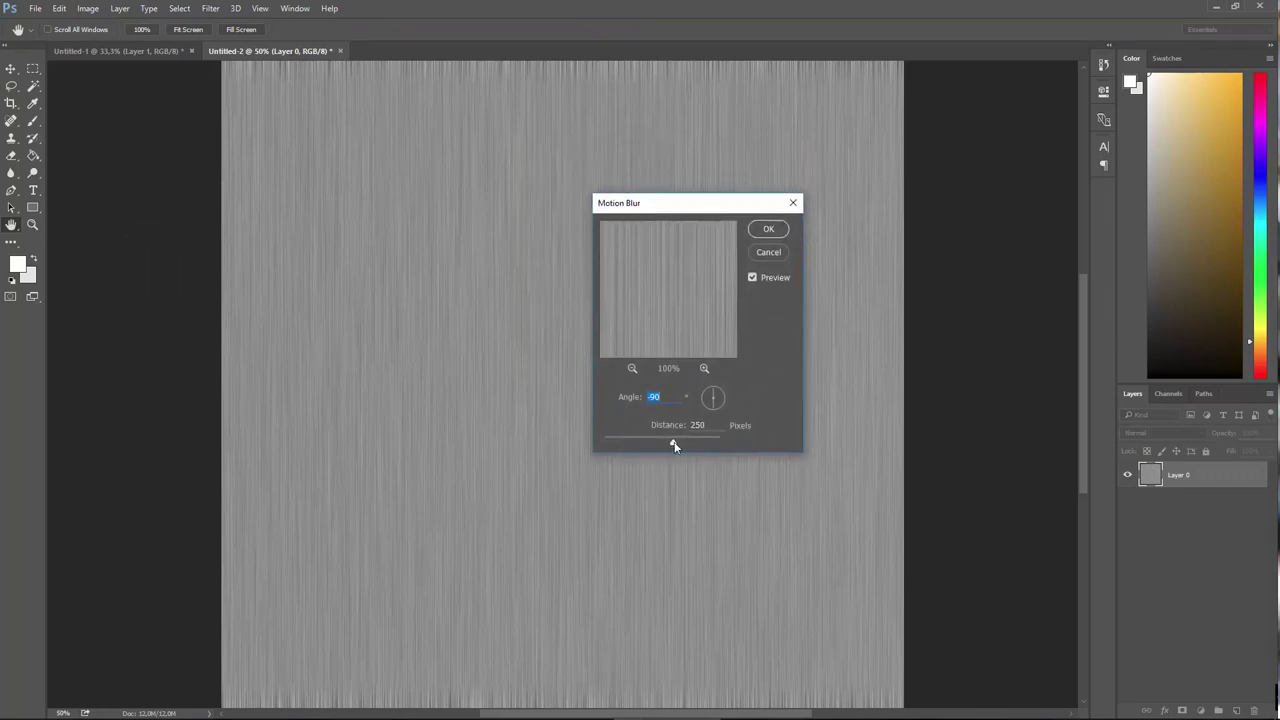
click(718, 441)
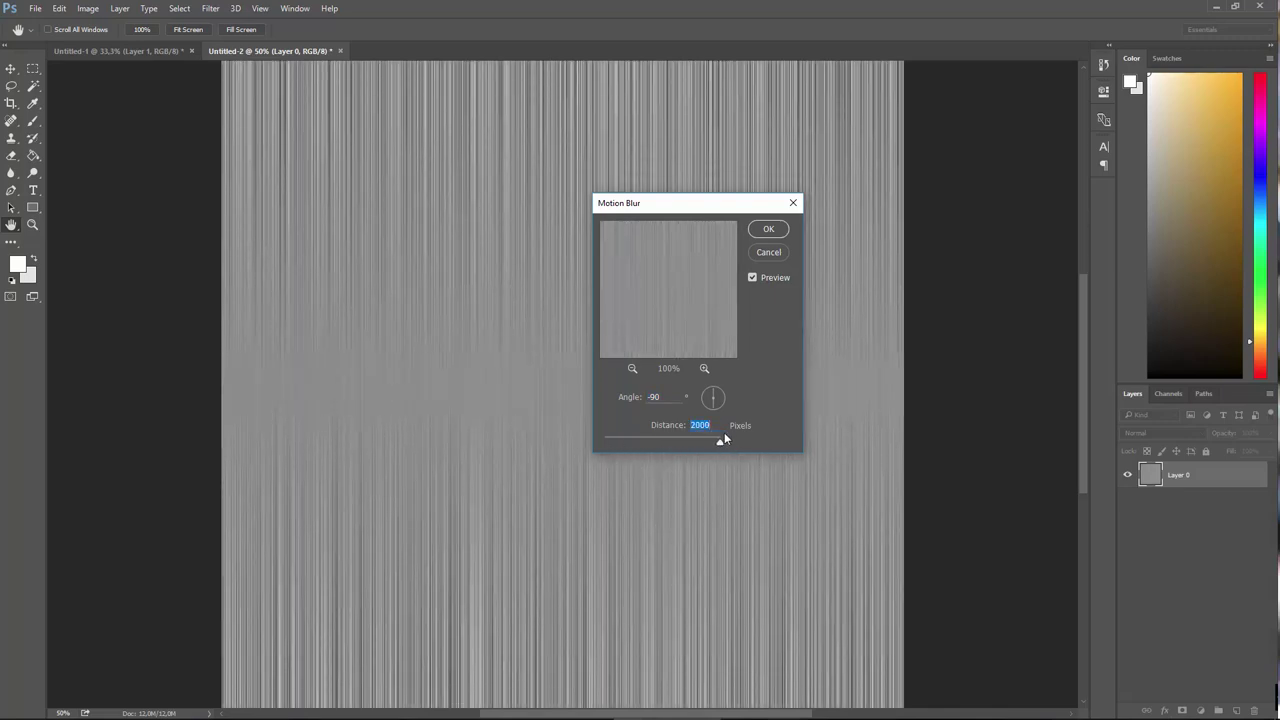
click(643, 442)
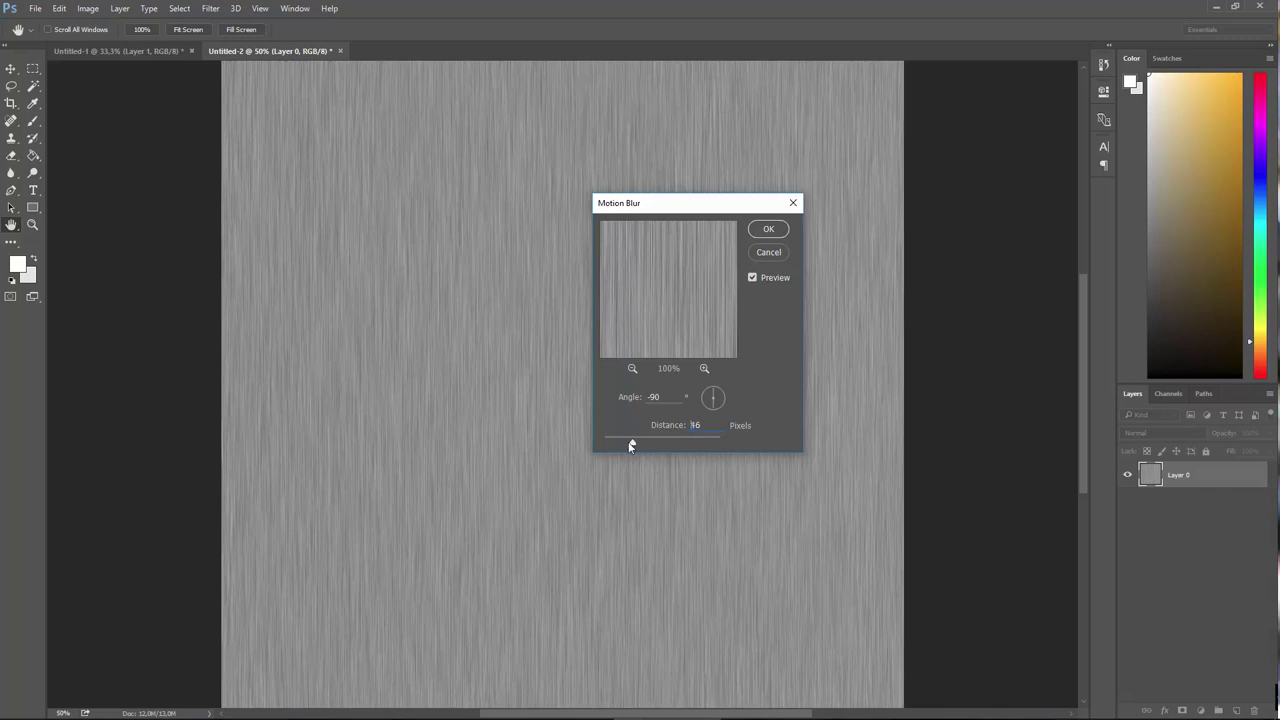
drag(630, 446, 646, 444)
key(ctrl+minus)
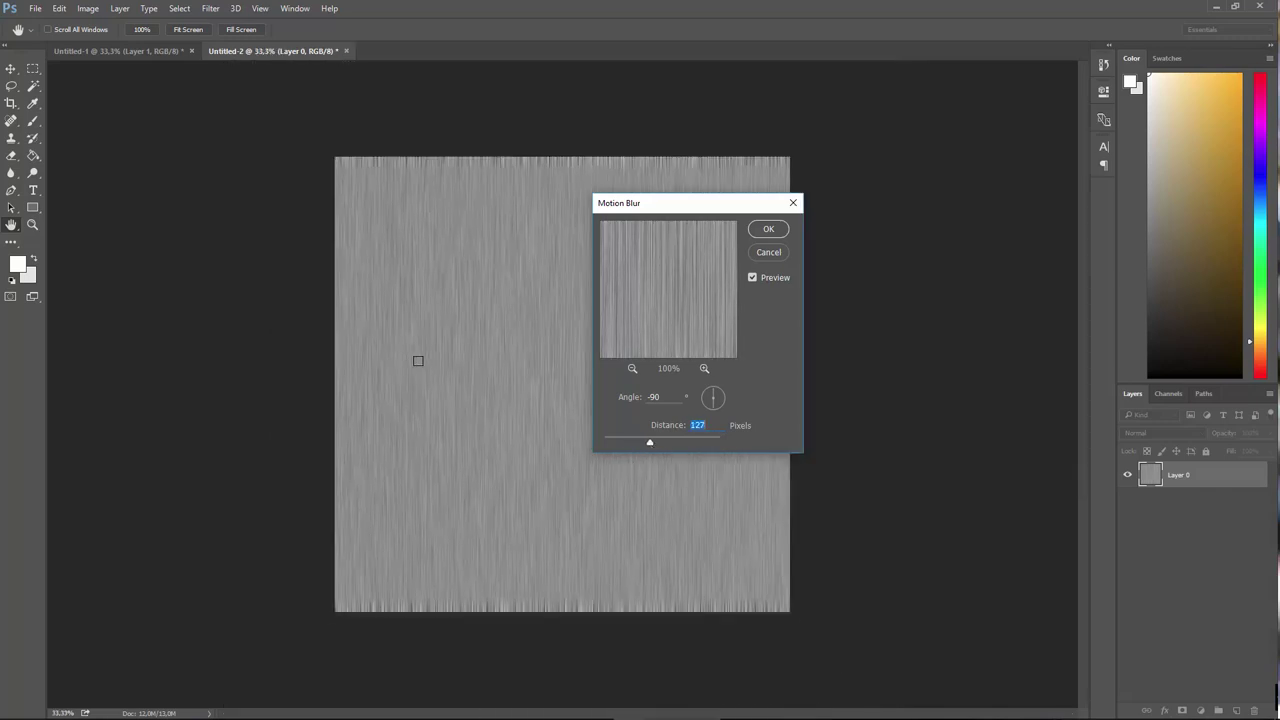
key(ctrl+plus)
key(ctrl+plus)
key(ctrl+plus)
key(ctrl+plus)
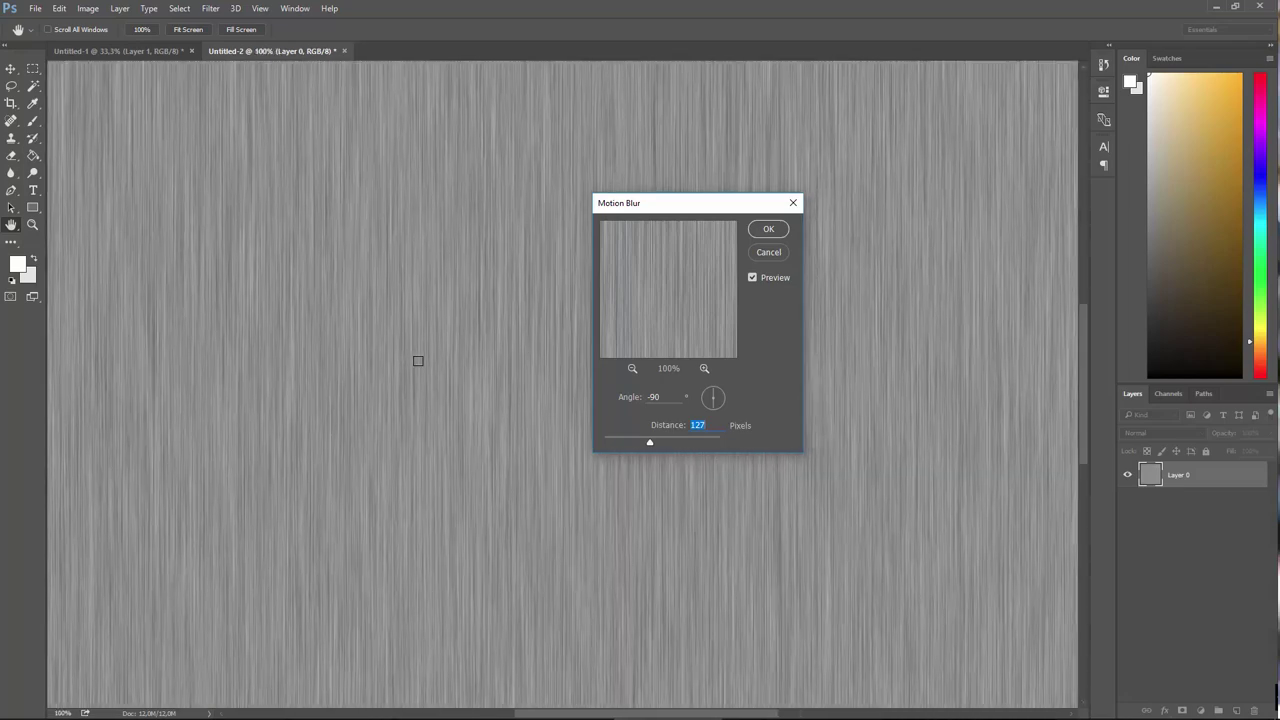
click(767, 230)
- Select the full-width middle area of the streaked layer, excluding the frayed upper and lower edges, and cut it
key(ctrl+minus)
key(ctrl+minus)
key(ctrl+minus)
key(ctrl+minus)
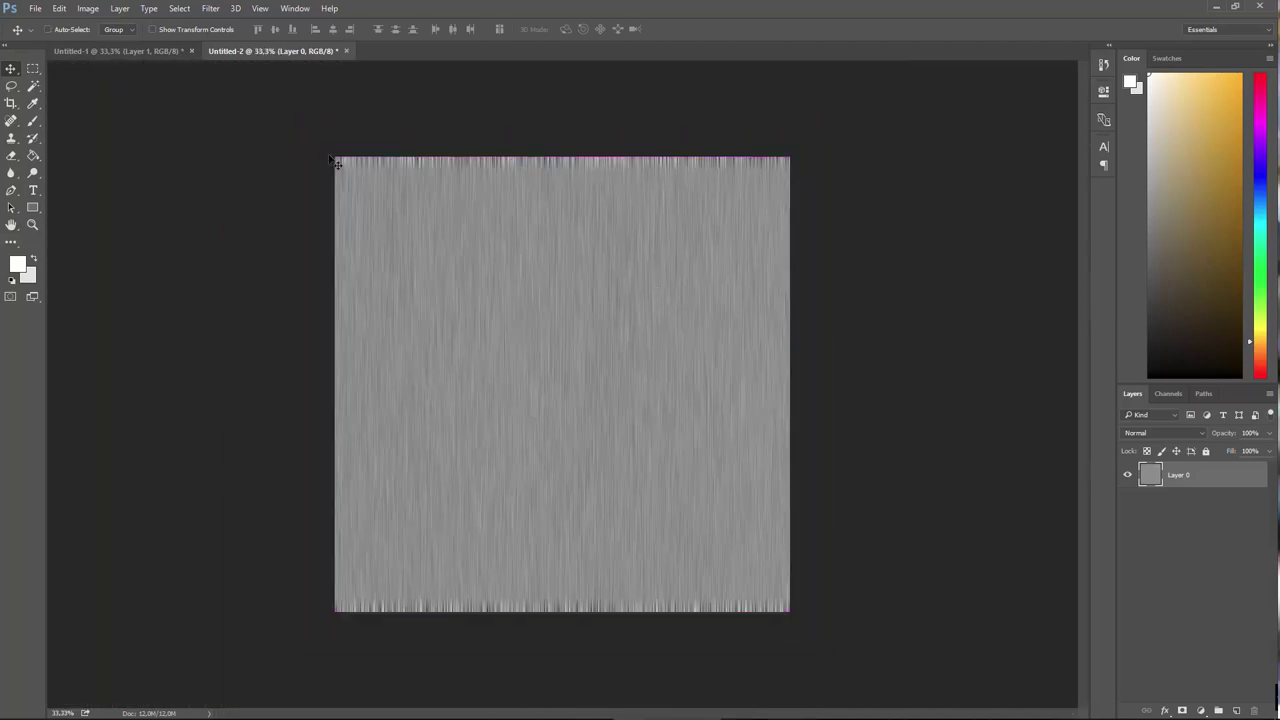
click(33, 68)
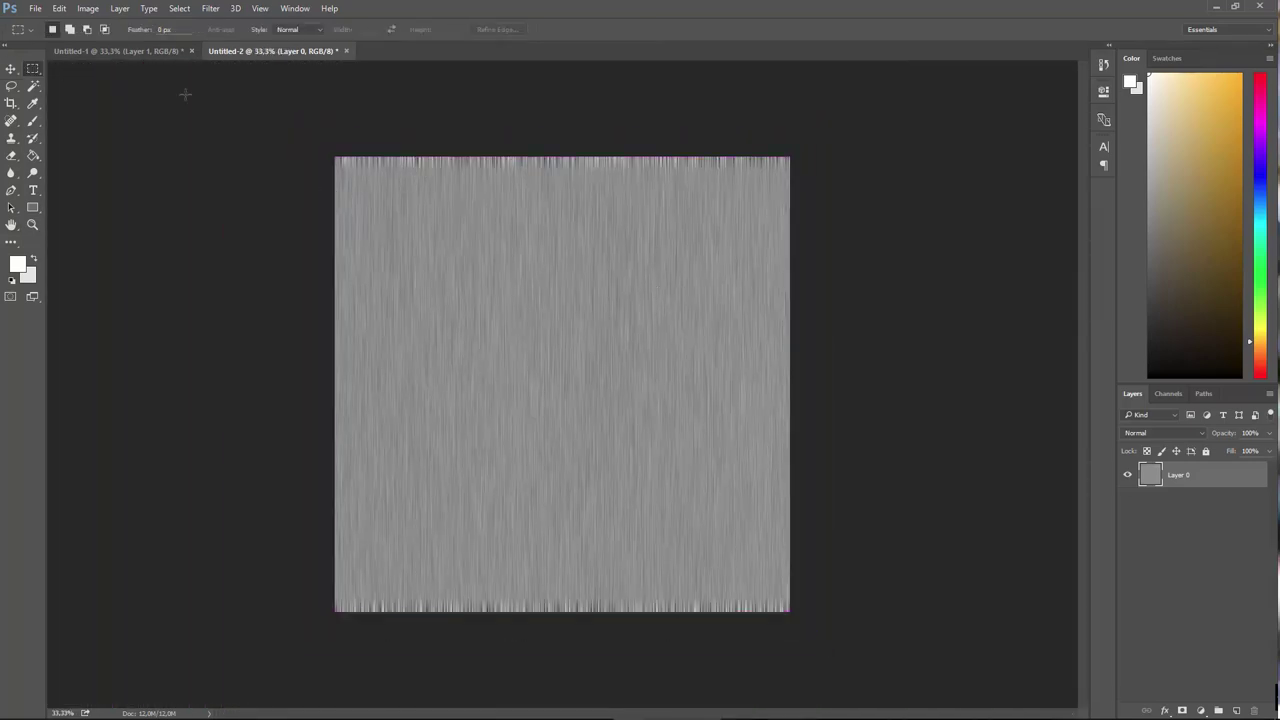
drag(345, 117, 866, 165)
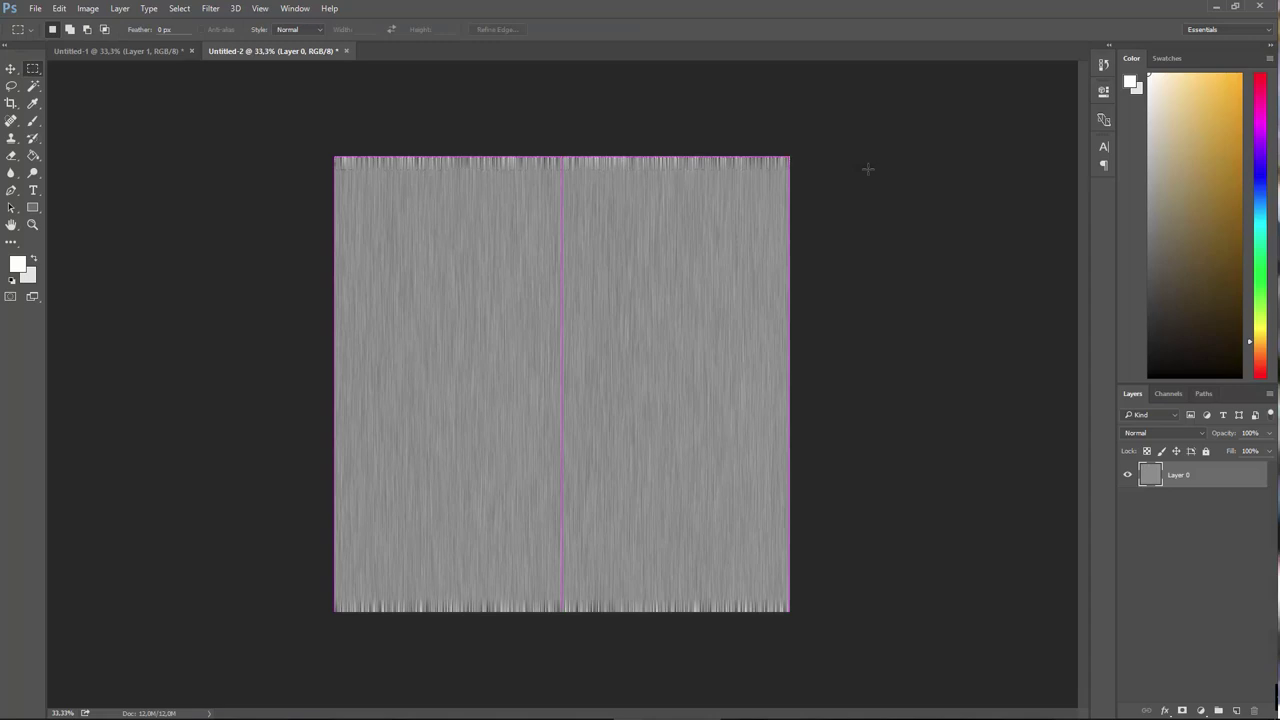
click(160, 194)
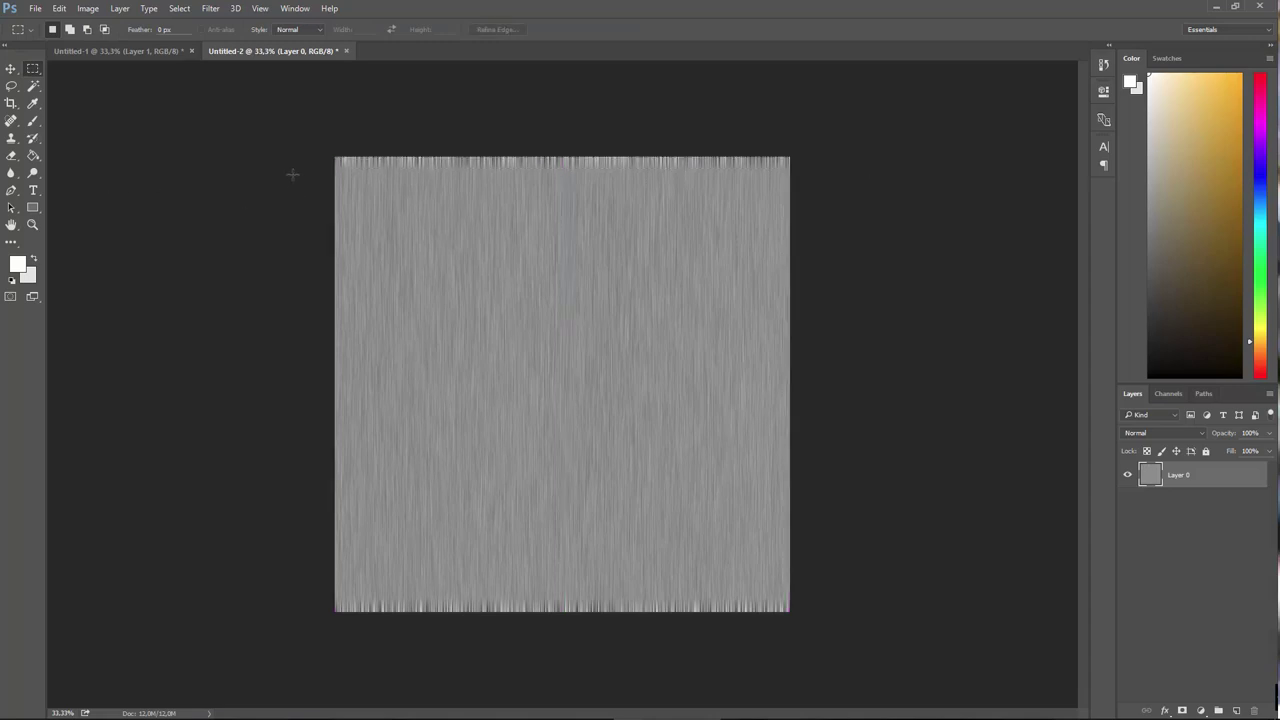
drag(291, 171, 874, 561)
click(59, 8)
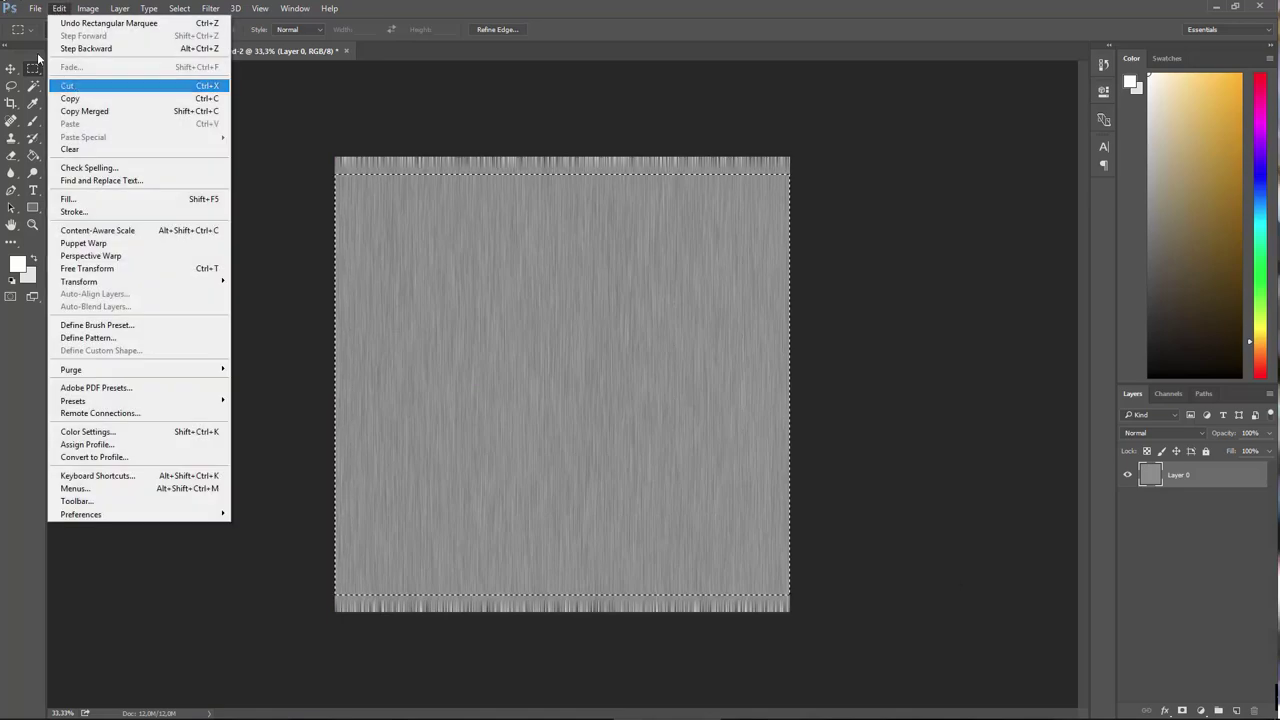
click(70, 86)
- Create a new 2048 x 1891 pixel document from the clipboard size with a white background and paste the cut streak texture
click(35, 8)
click(43, 17)
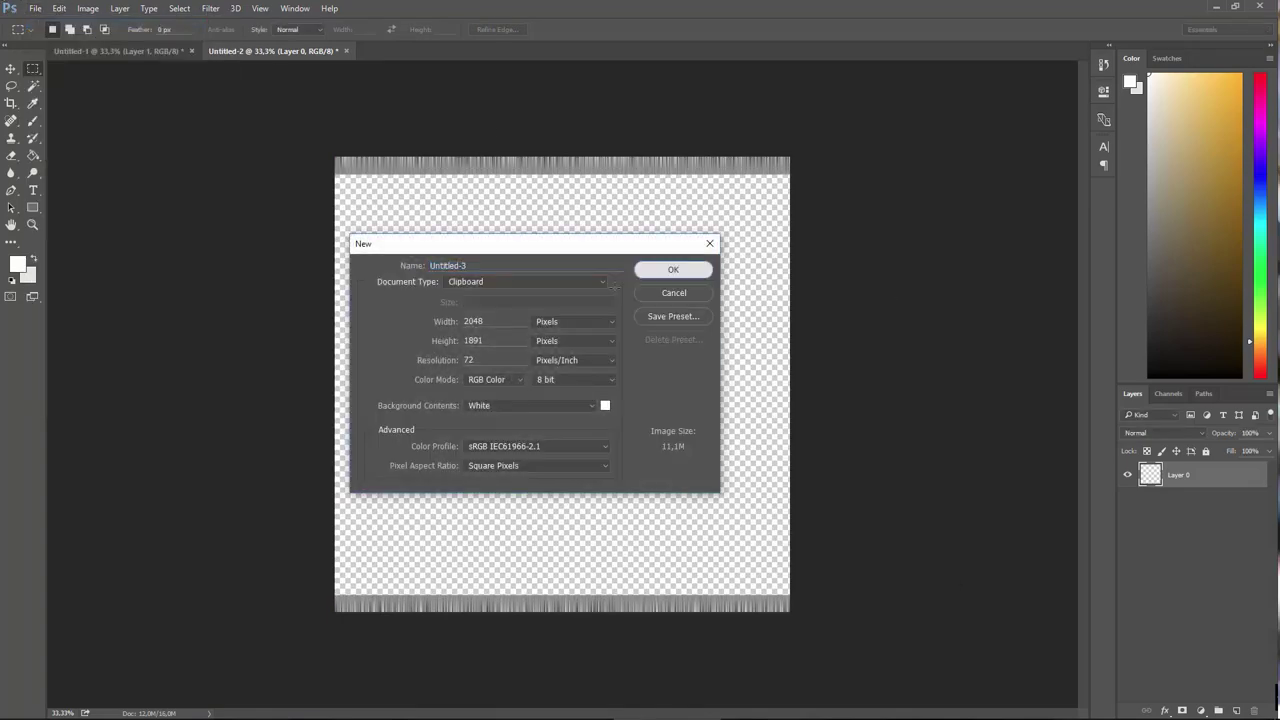
key(Return)
click(59, 8)
click(70, 124)
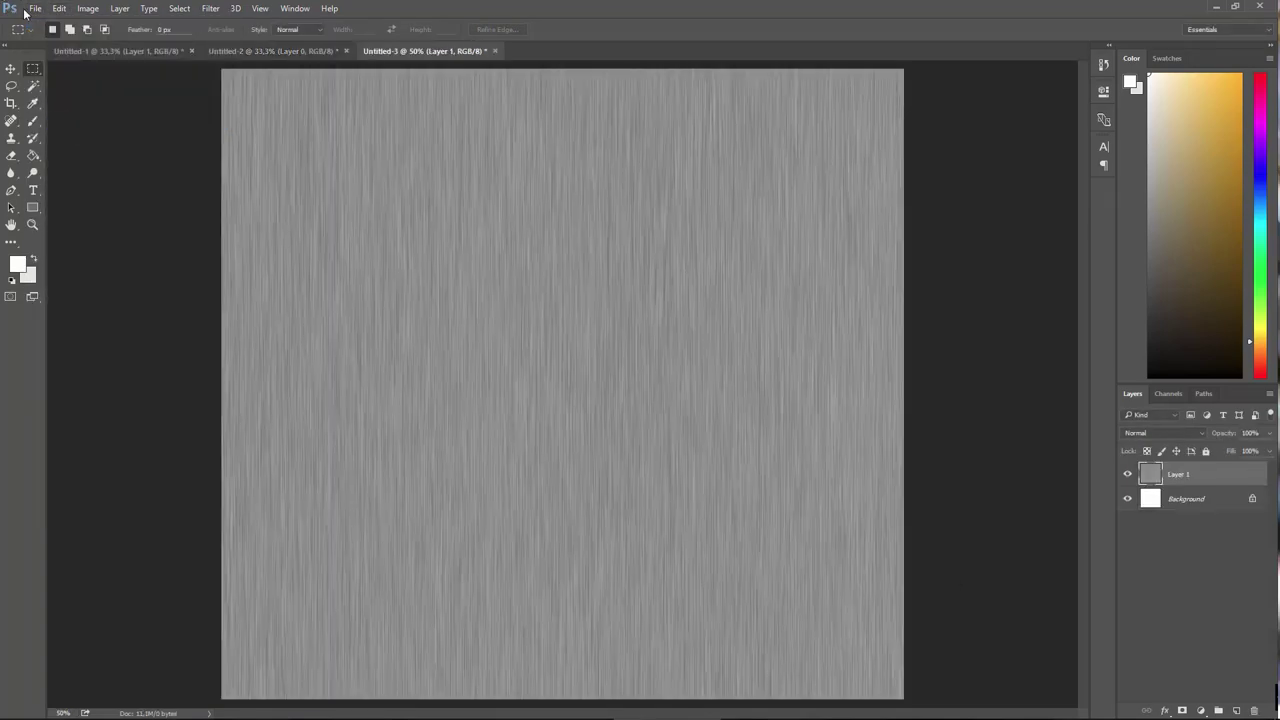
- Save the texture as Capsule_Bump_2.tif in the TIFF format, without image compression and with layers discarded as a copy
click(35, 8)
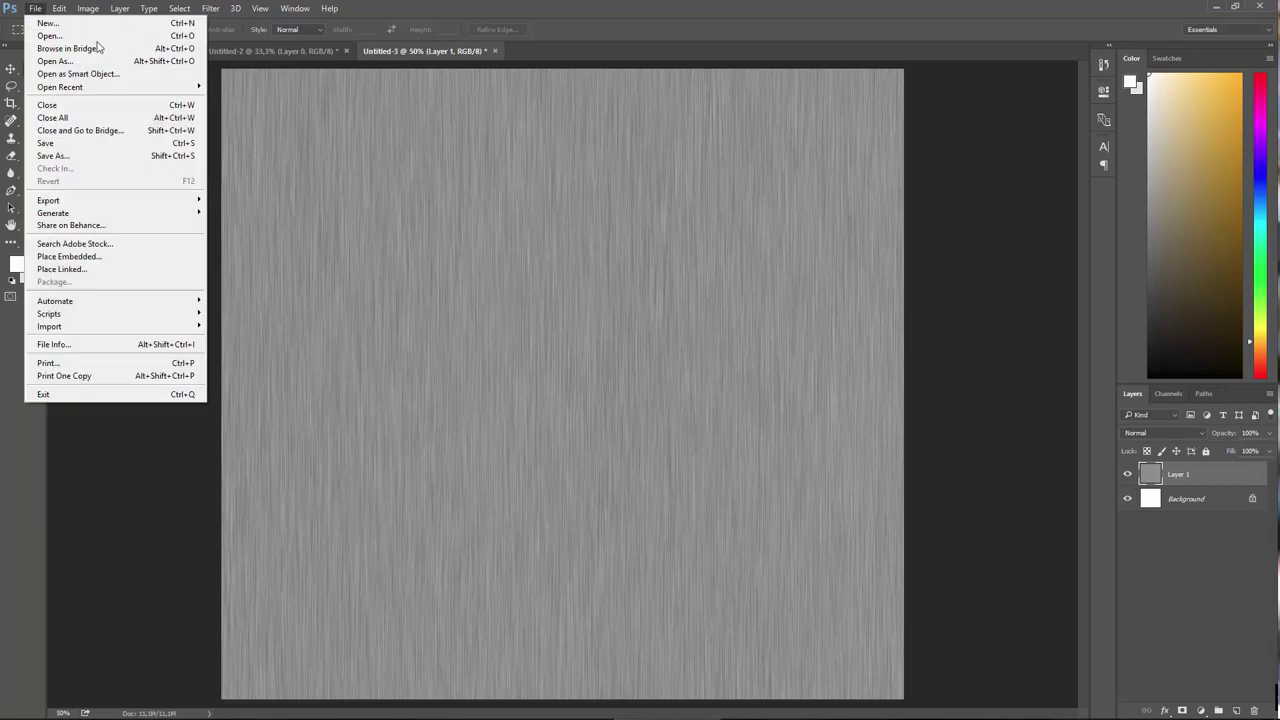
click(52, 155)
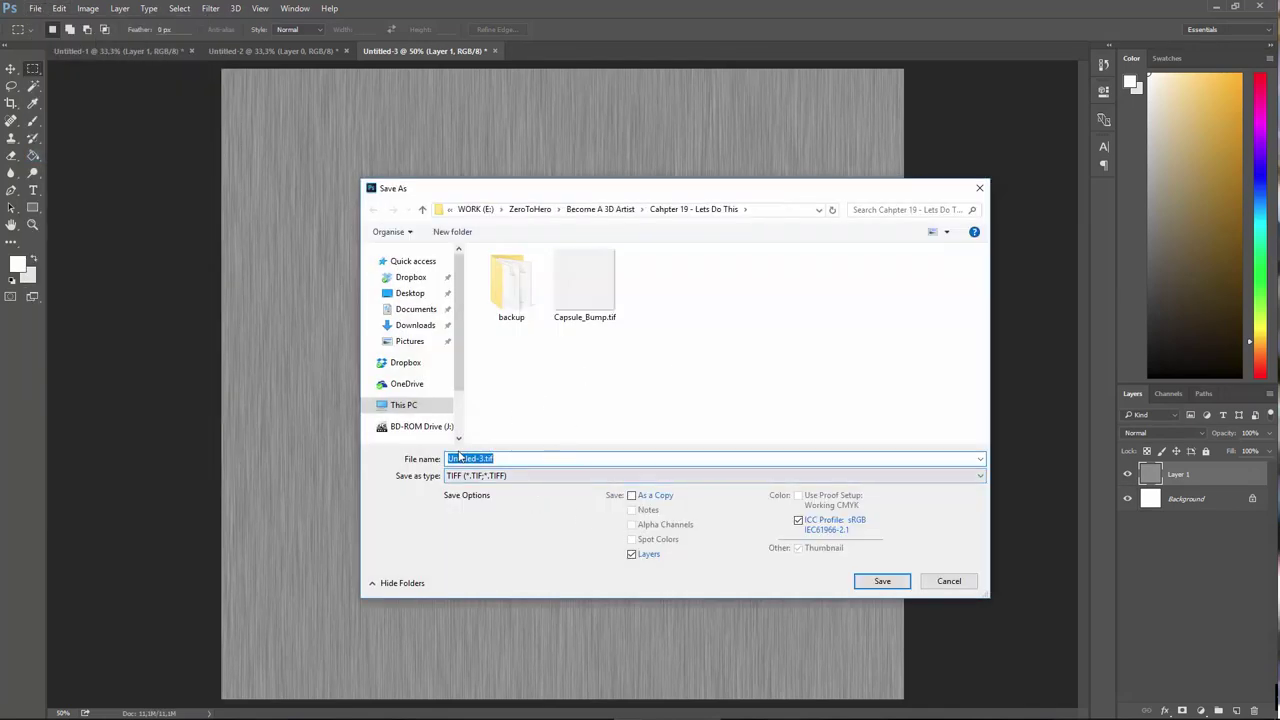
click(466, 458)
click(585, 285)
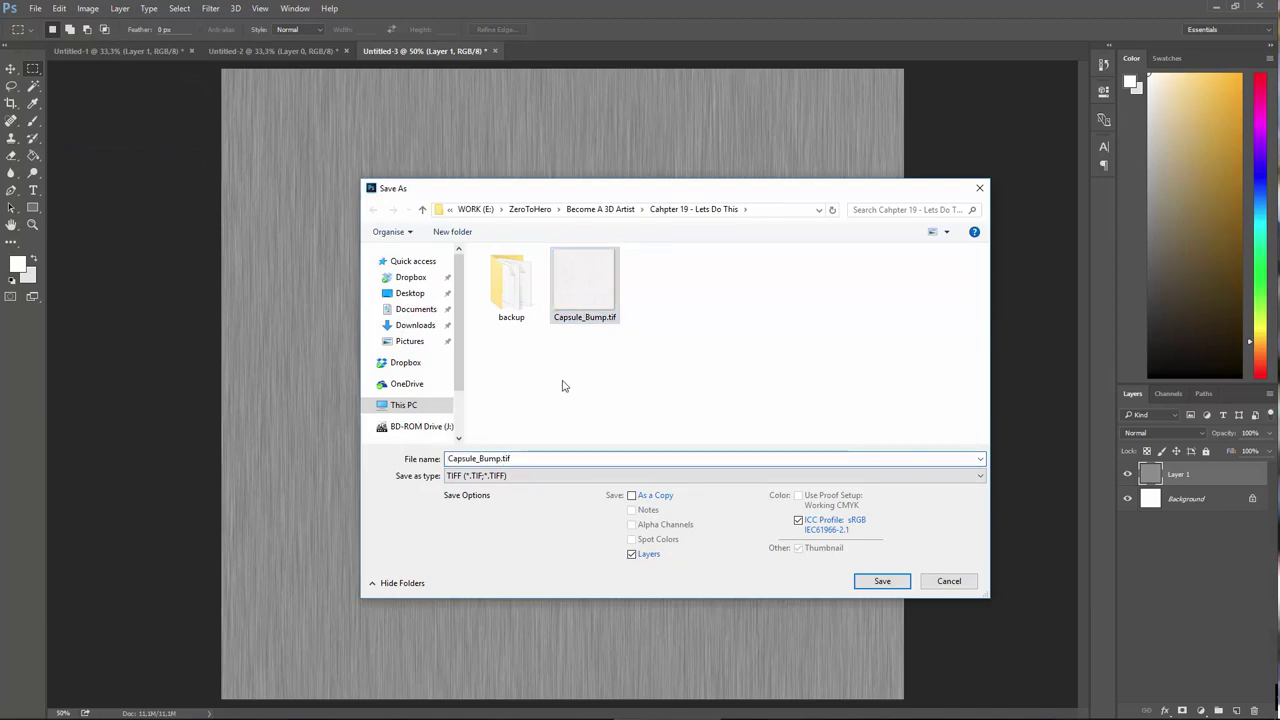
text(_2)
key(Return)
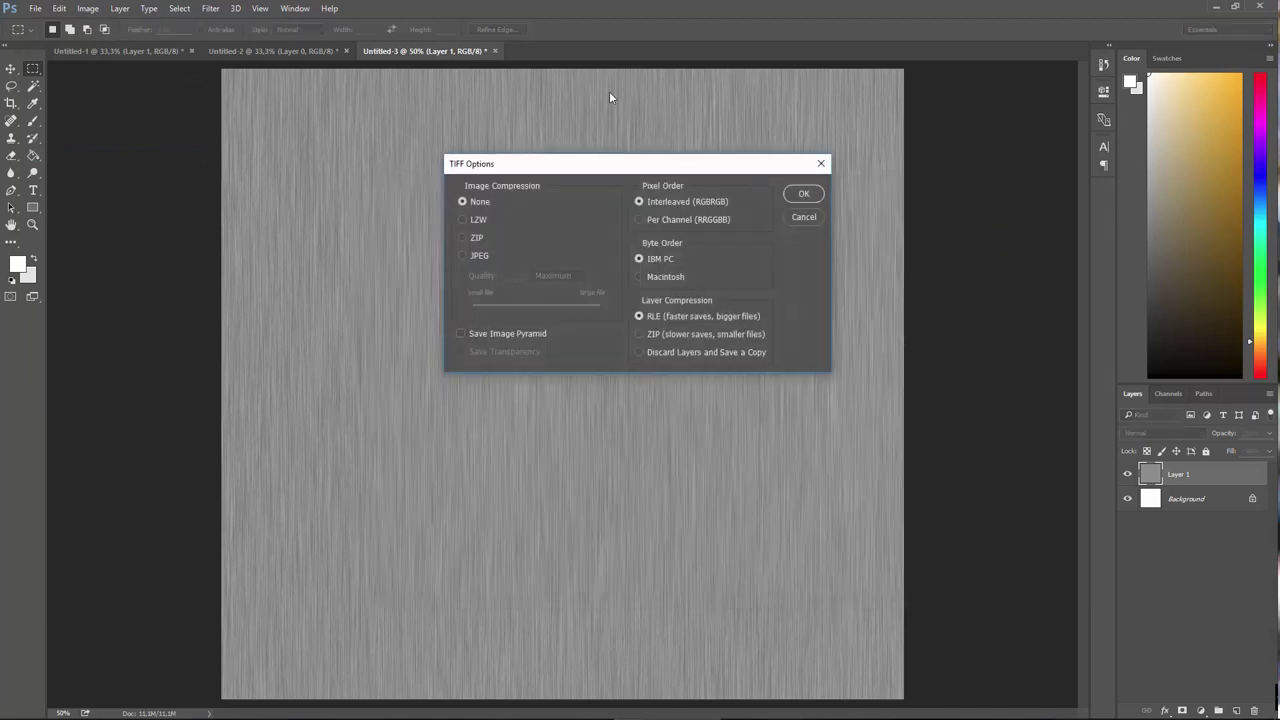
click(639, 352)
click(803, 196)
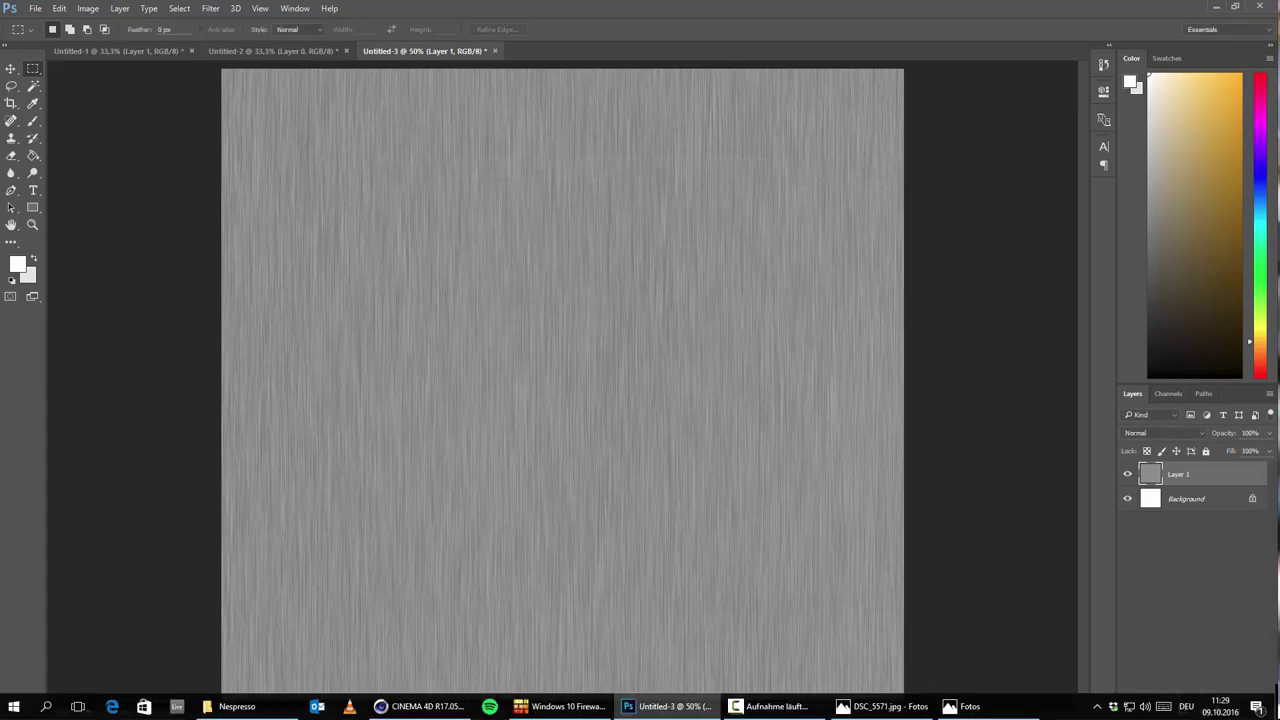
- Switch to Cinema 4D and load Capsule_Bump_2.tif as the image file in the Bump material's Bump channel
click(418, 706)
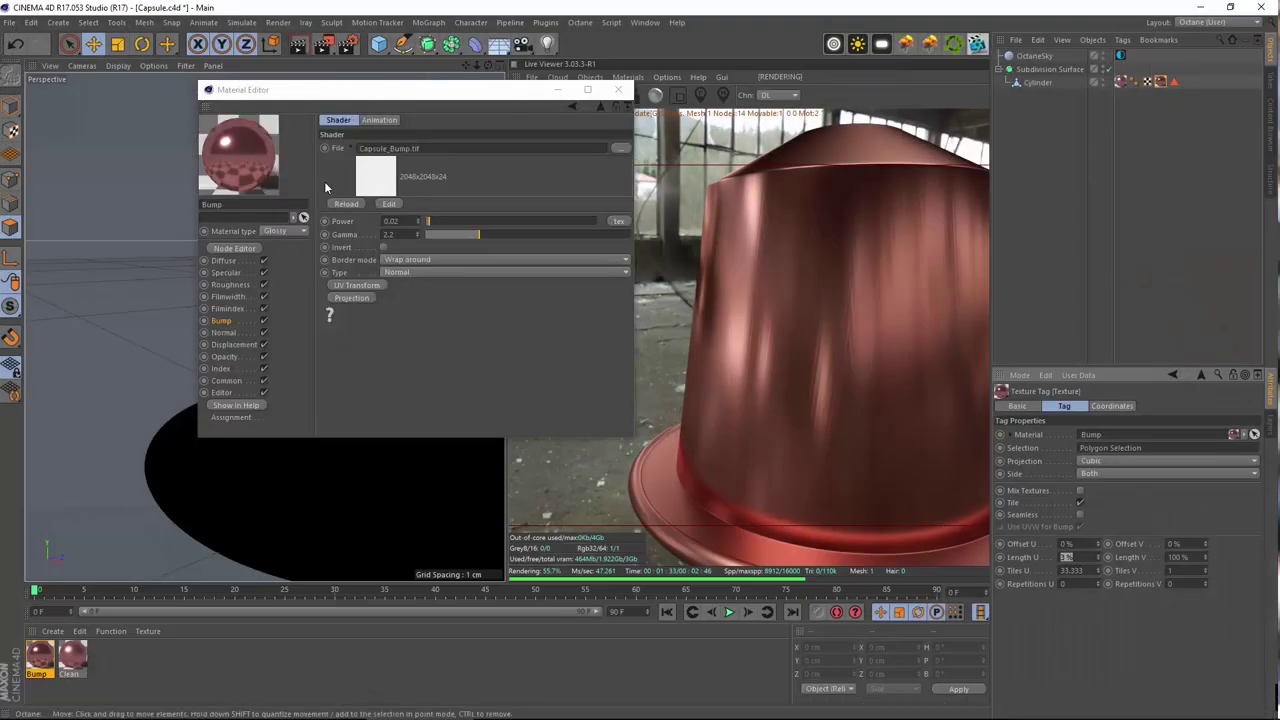
click(222, 321)
click(525, 192)
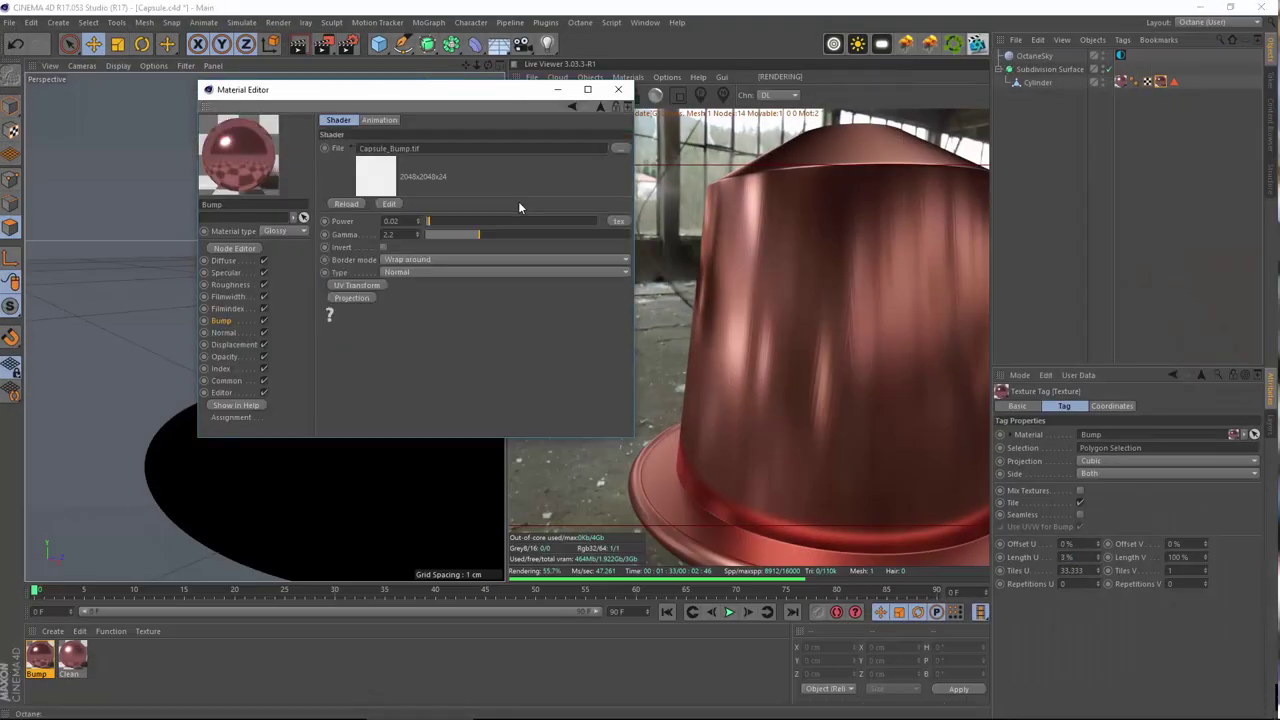
click(229, 323)
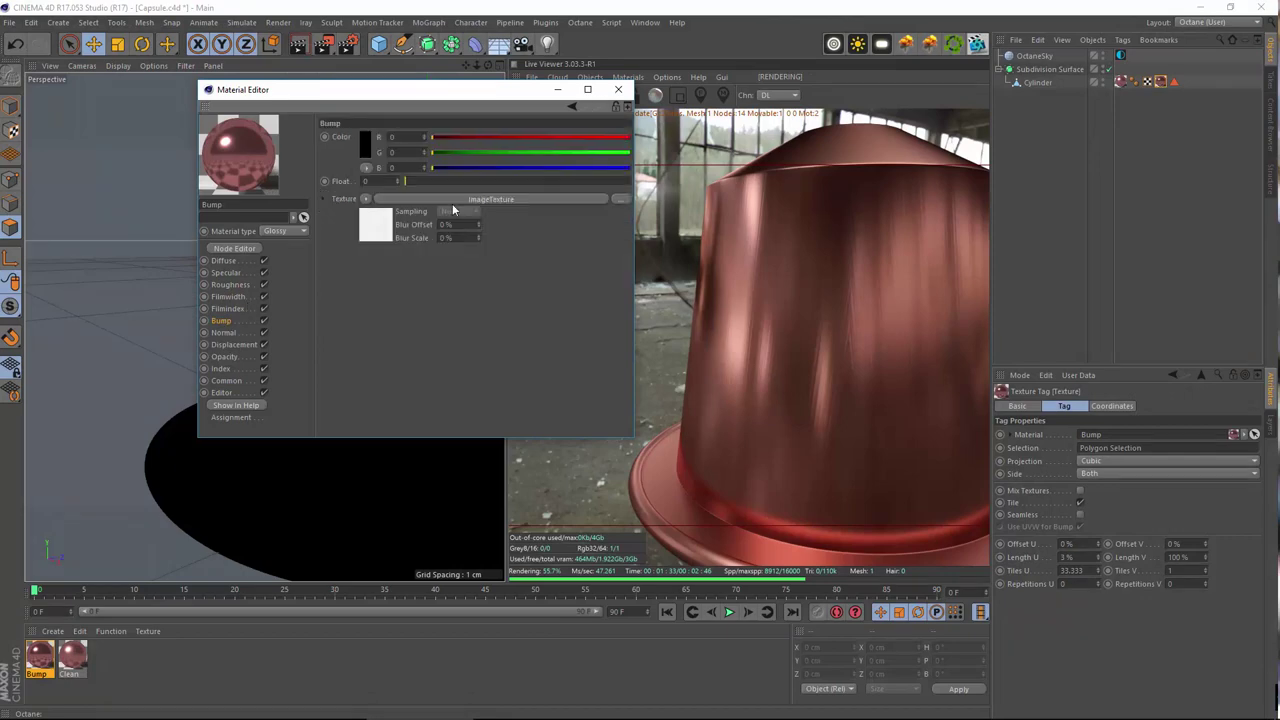
click(534, 200)
click(620, 148)
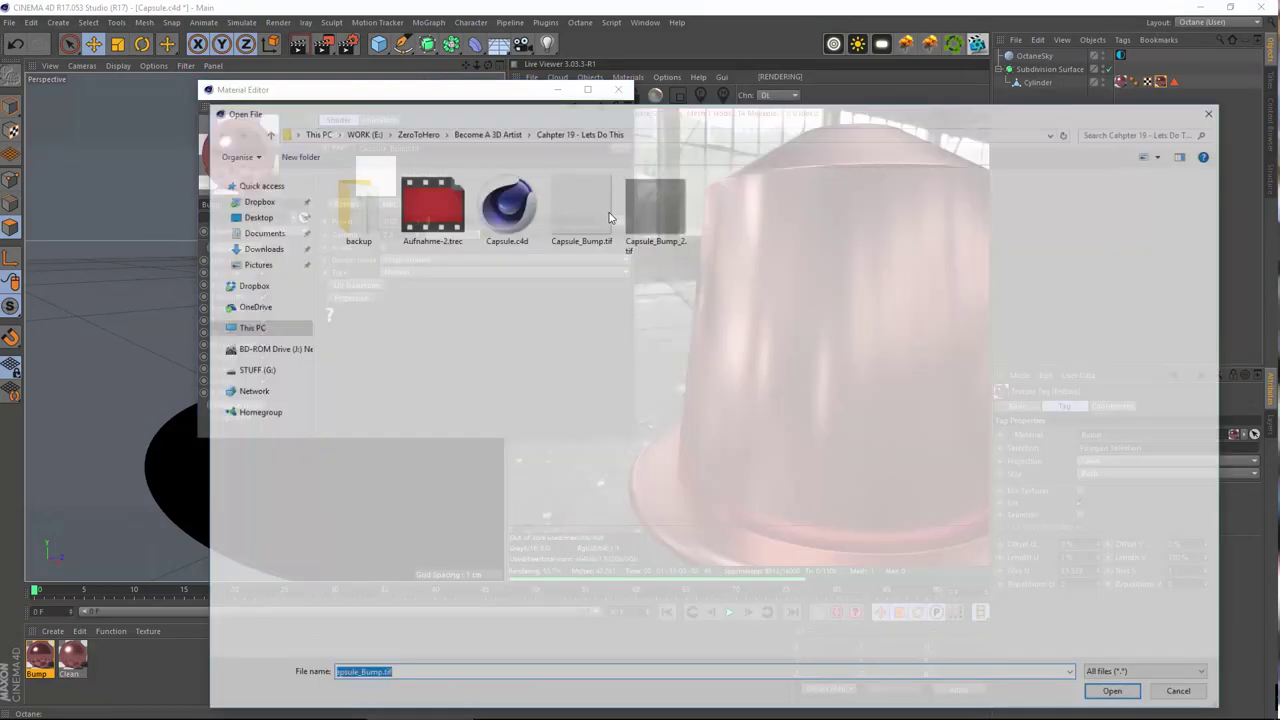
double_click(645, 208)
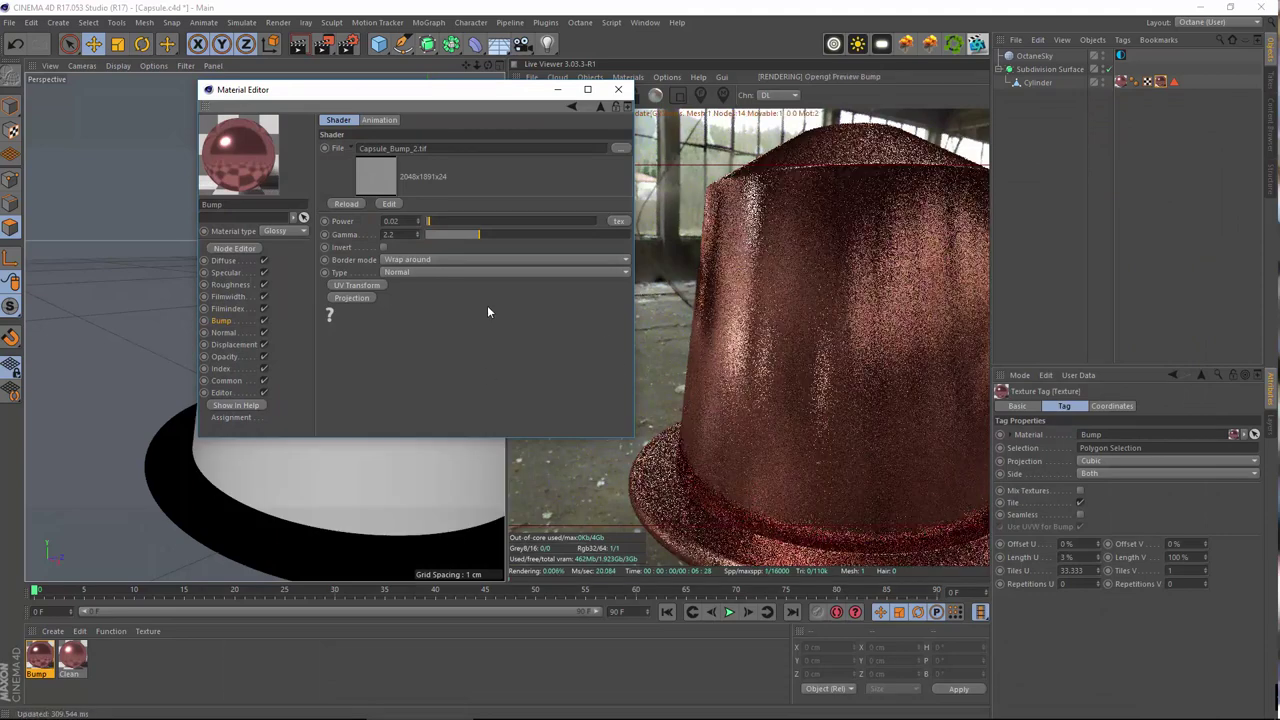
- Restart the Live Viewer render and set the Bump texture tag's Projection to Spherical
drag(506, 100, 351, 87)
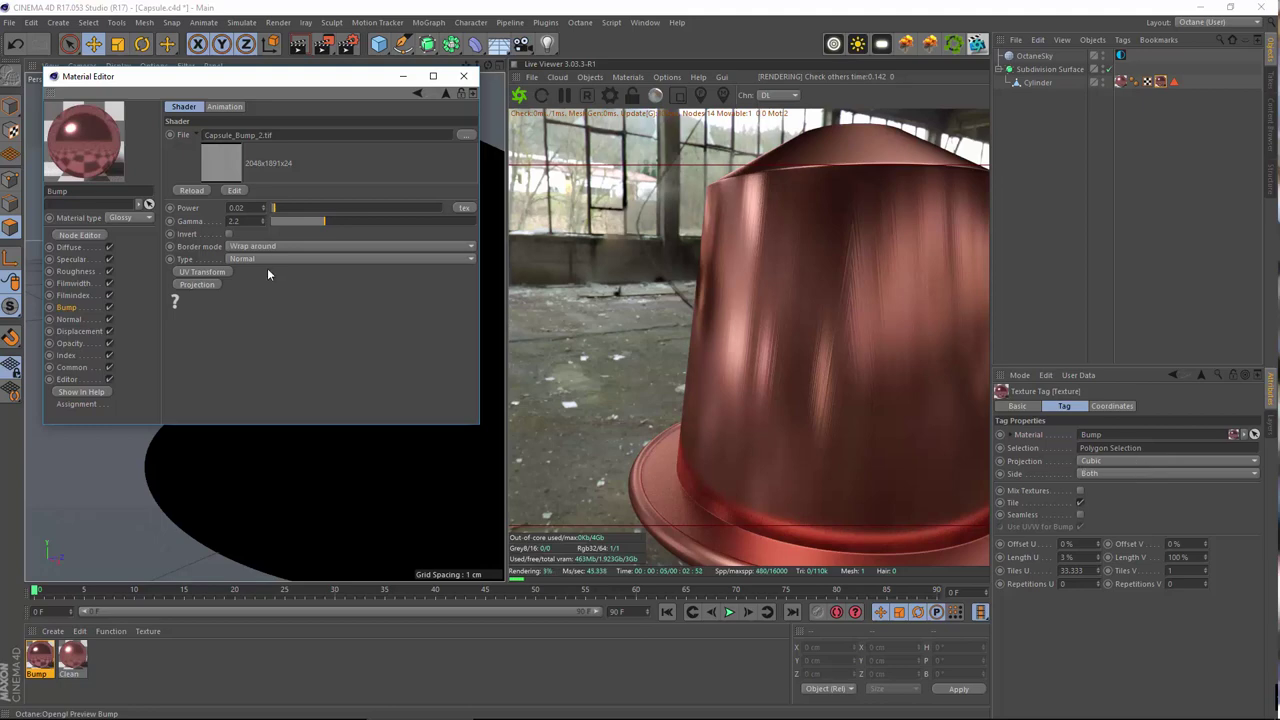
click(1162, 83)
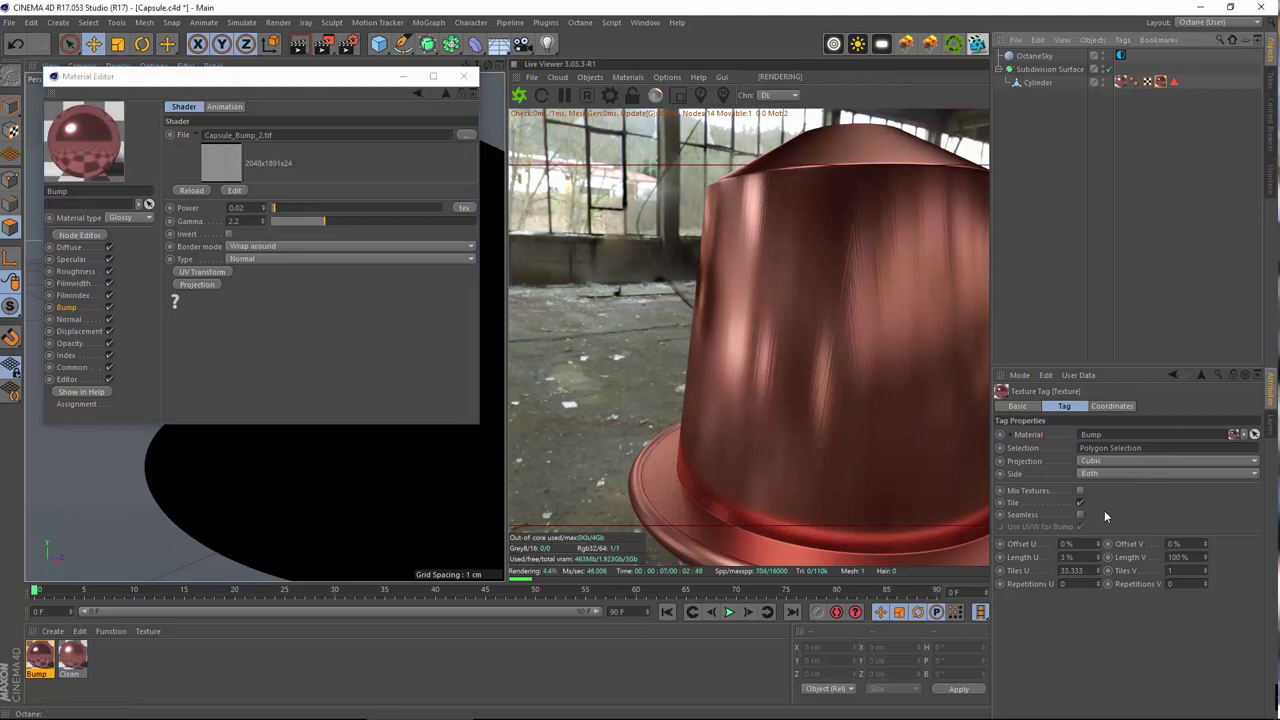
click(519, 95)
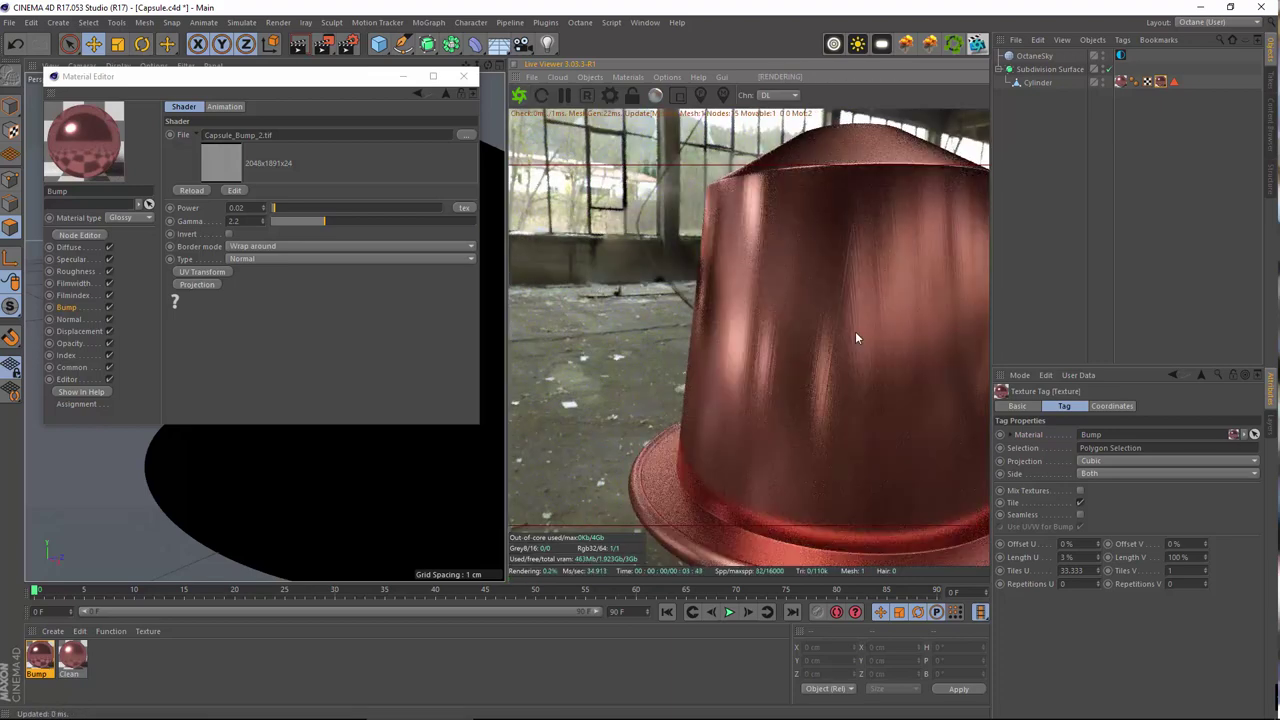
click(1078, 463)
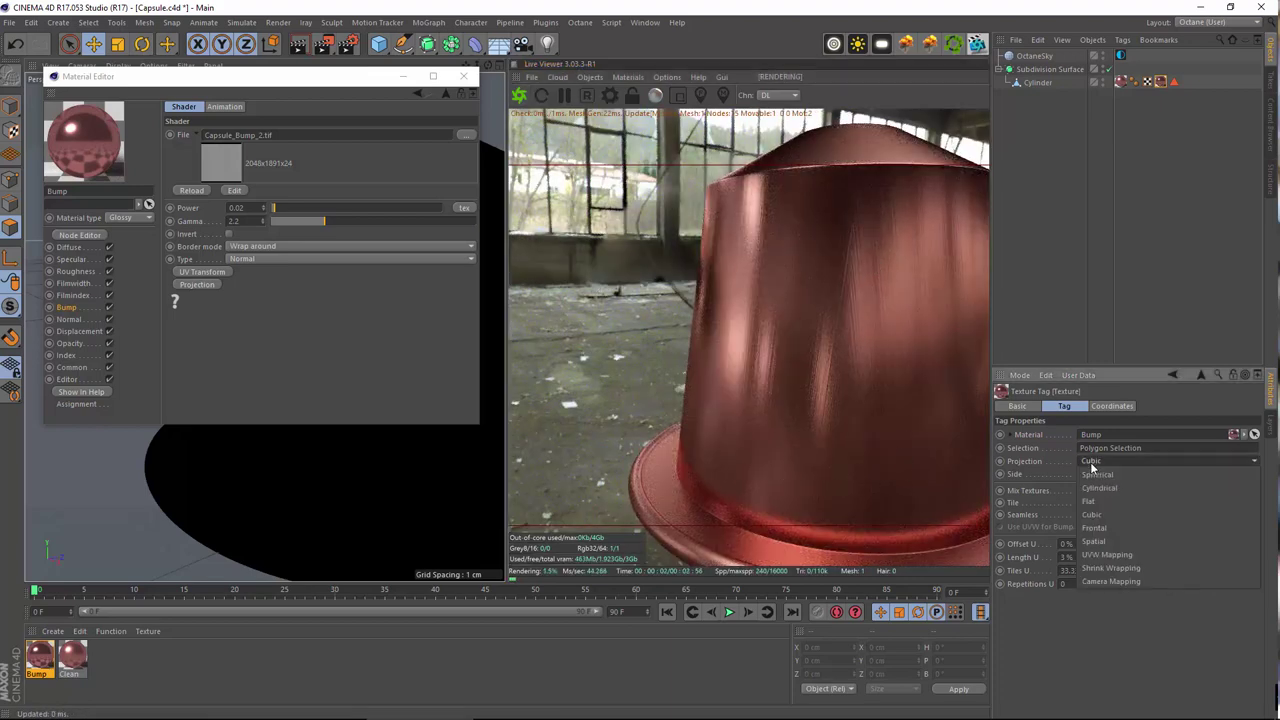
click(1110, 462)
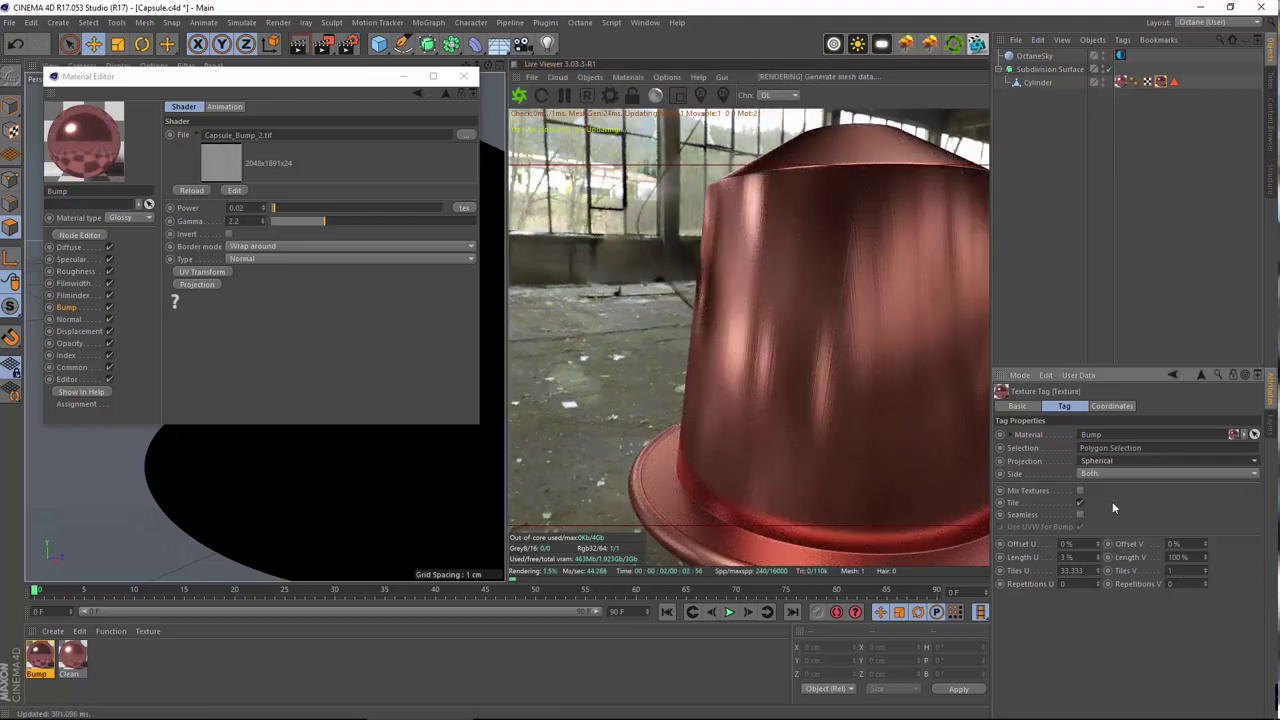
- Try Length U values of 9 %, 147 % and 160 % on the Bump texture tag and settle on 300 %
click(1098, 555)
click(1098, 555)
click(1098, 555)
click(1098, 555)
click(1098, 555)
click(1098, 555)
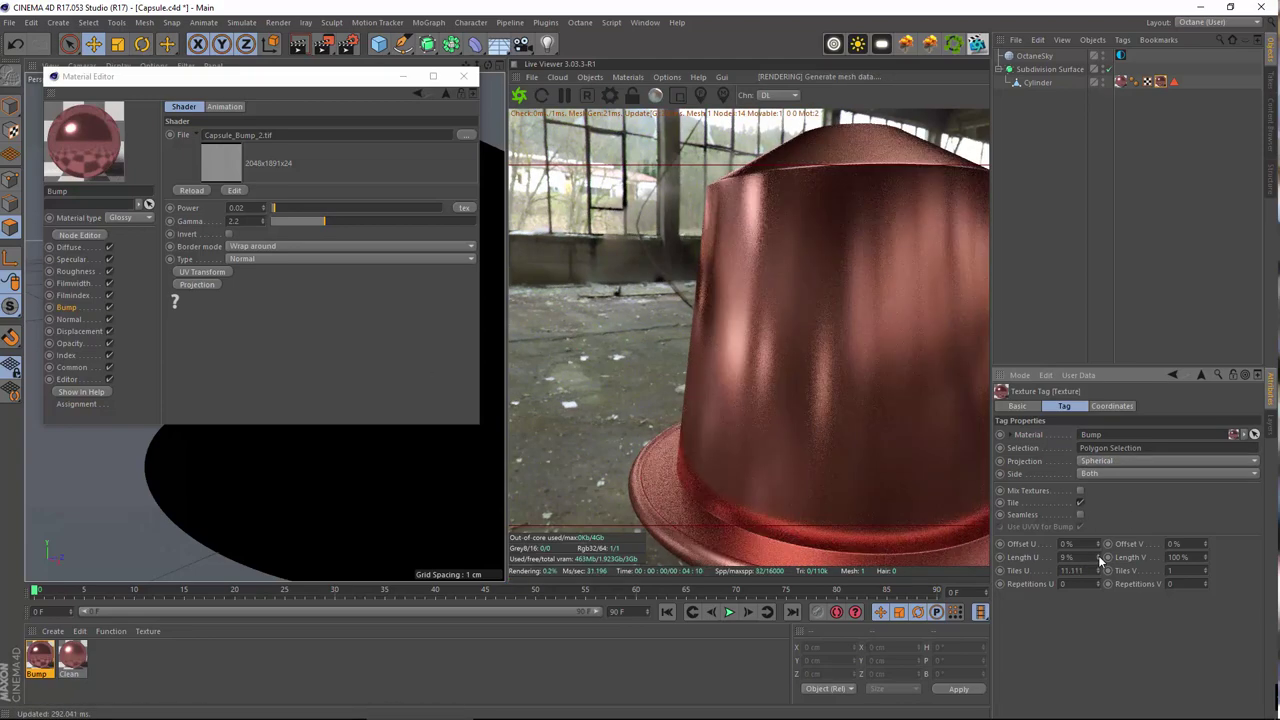
drag(1099, 559, 1107, 566)
drag(1099, 555, 589, 549)
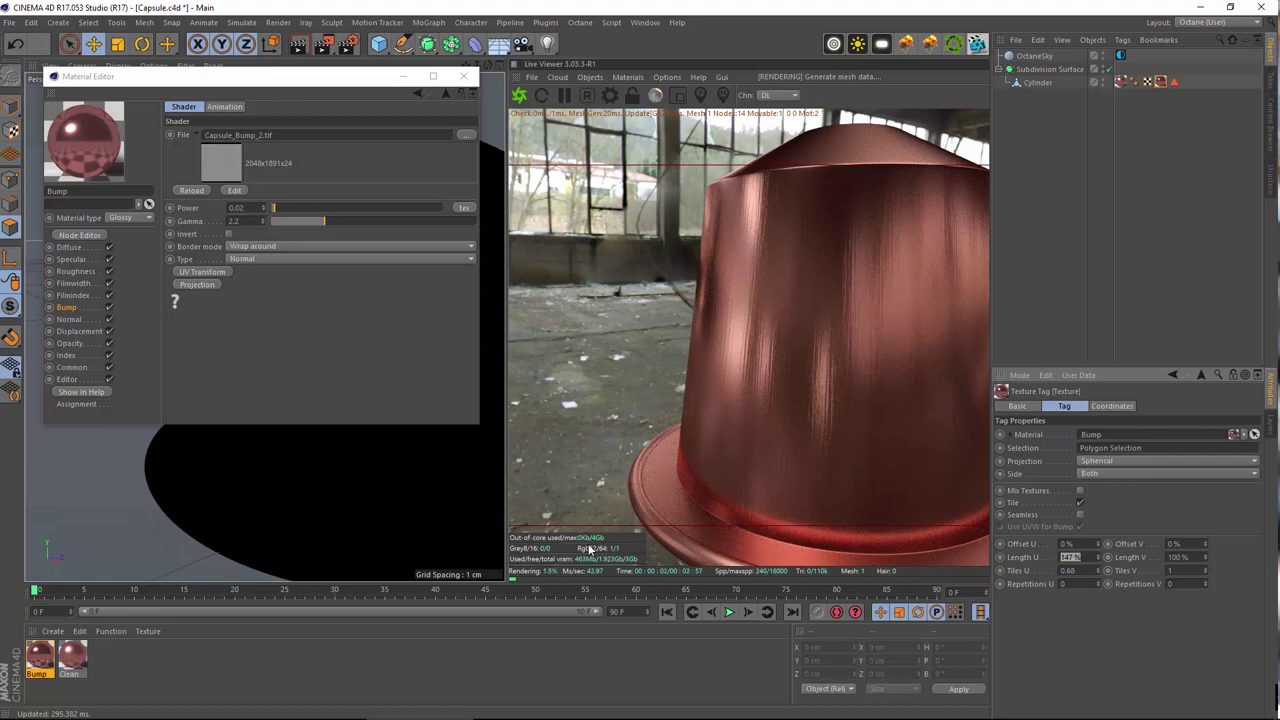
text(160)
key(Return)
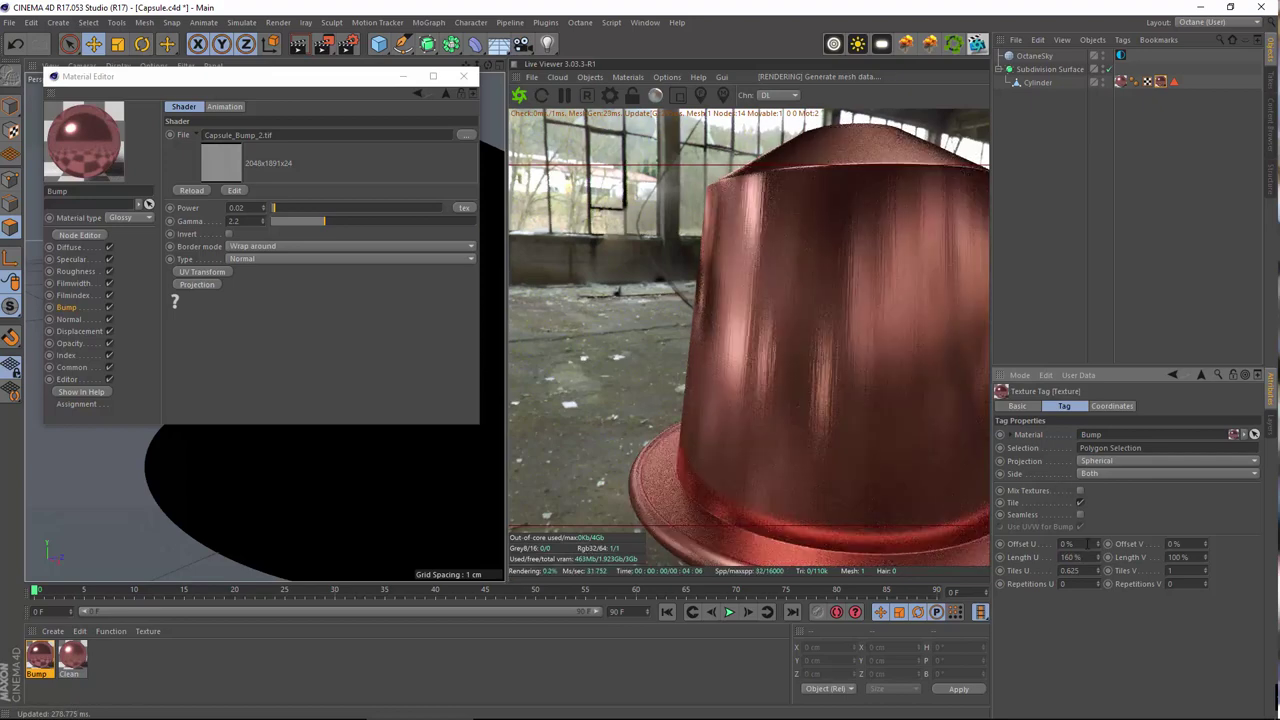
text(300)
key(Return)
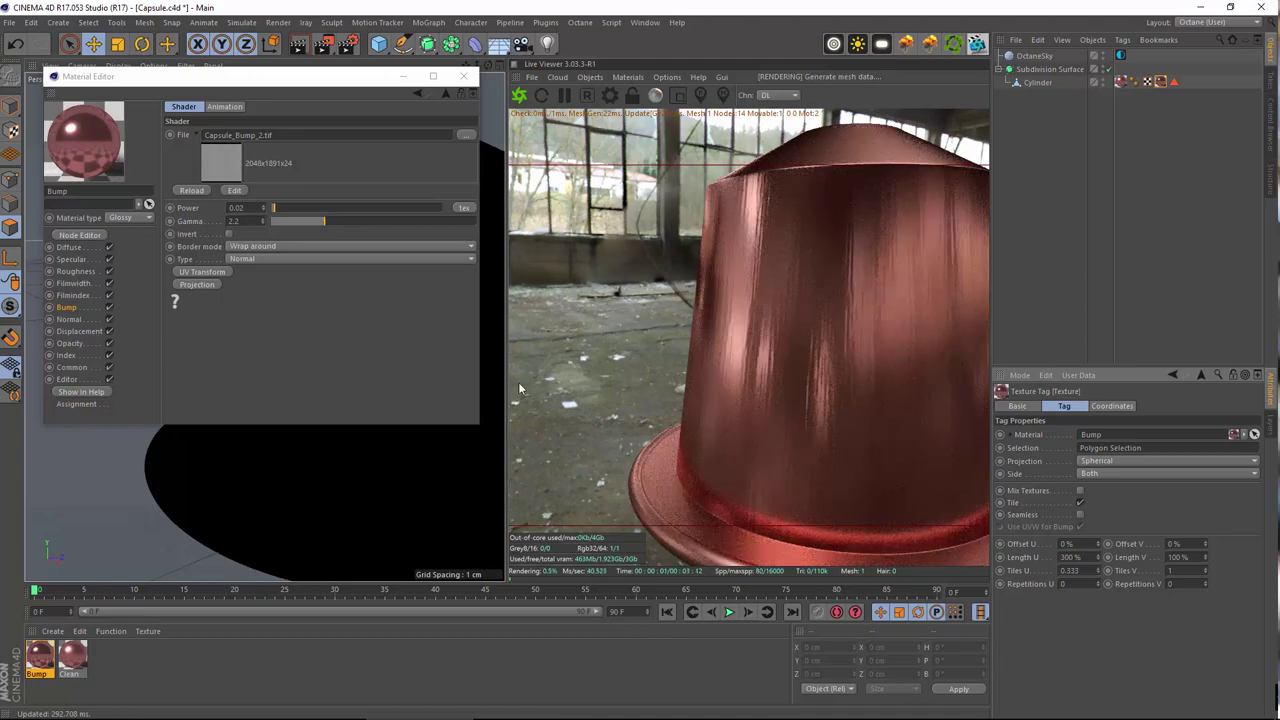
- Set the Bump texture tag's Length U to 150 %
alt+drag(371, 452, 356, 476)
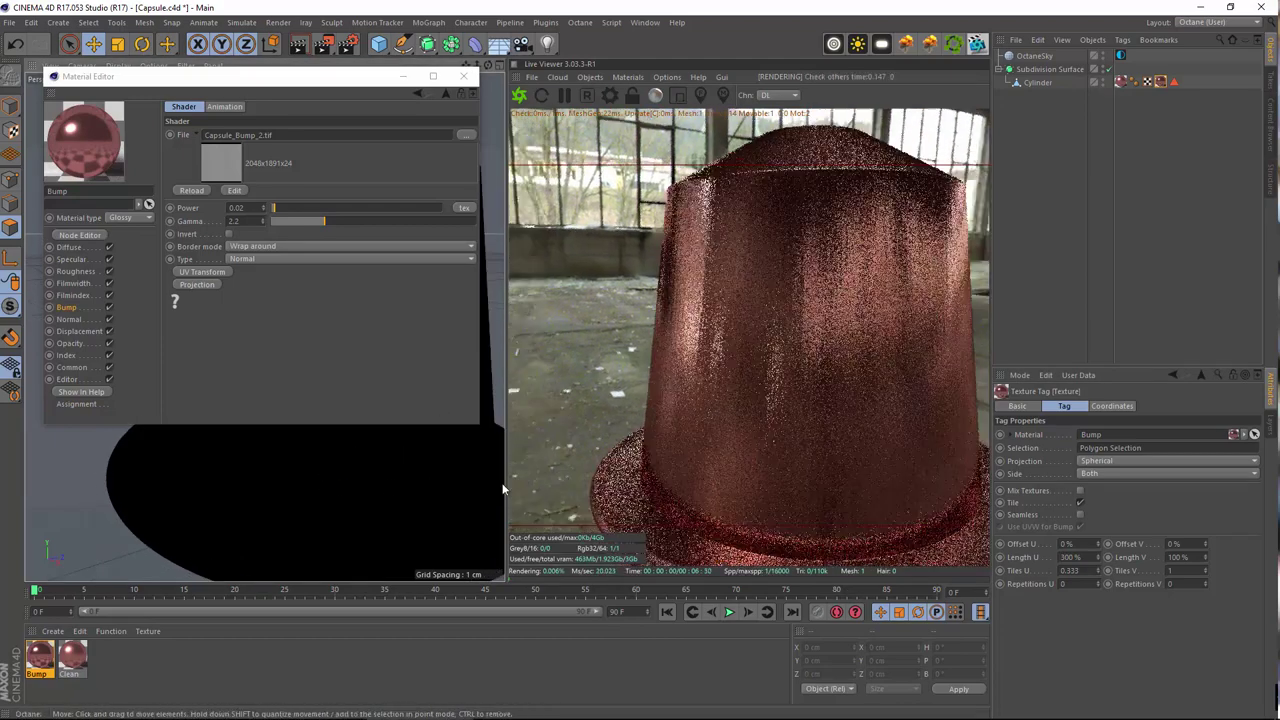
double_click(1070, 557)
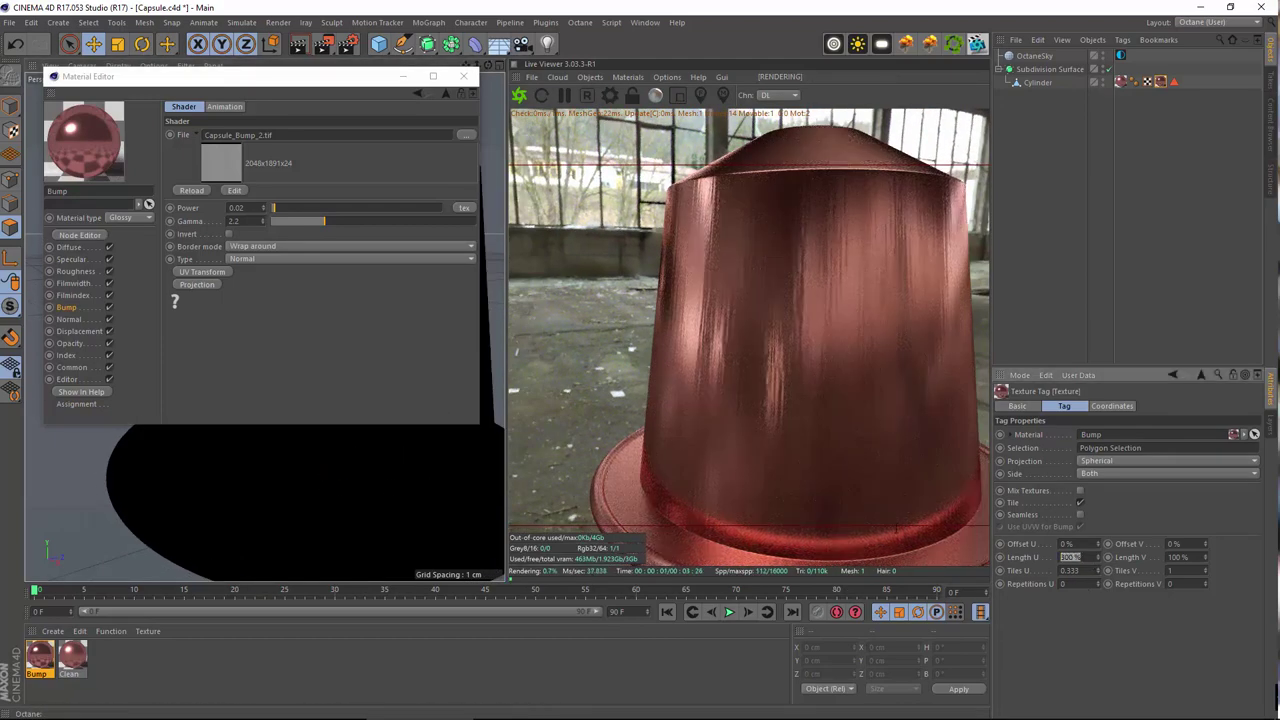
text(150)
key(Return)
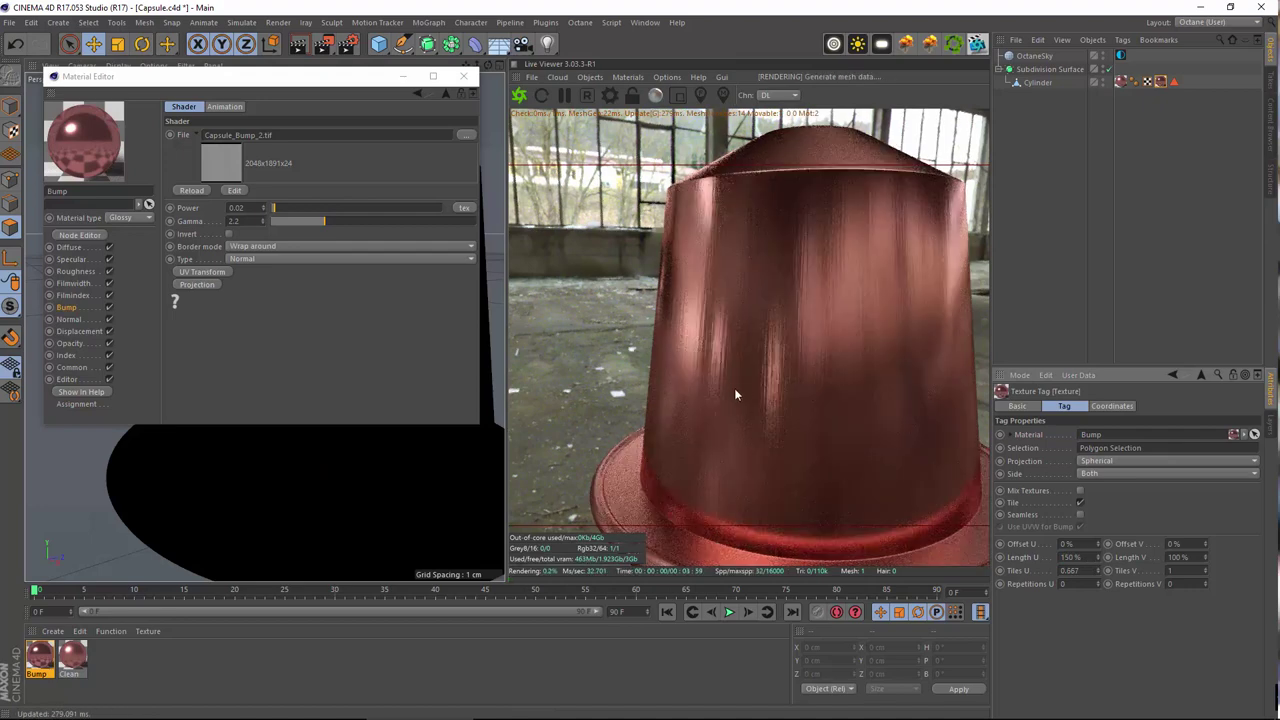
- Set the Power of the Capsule_Bump_2.tif image shader in the Bump channel to 0.08
click(240, 207)
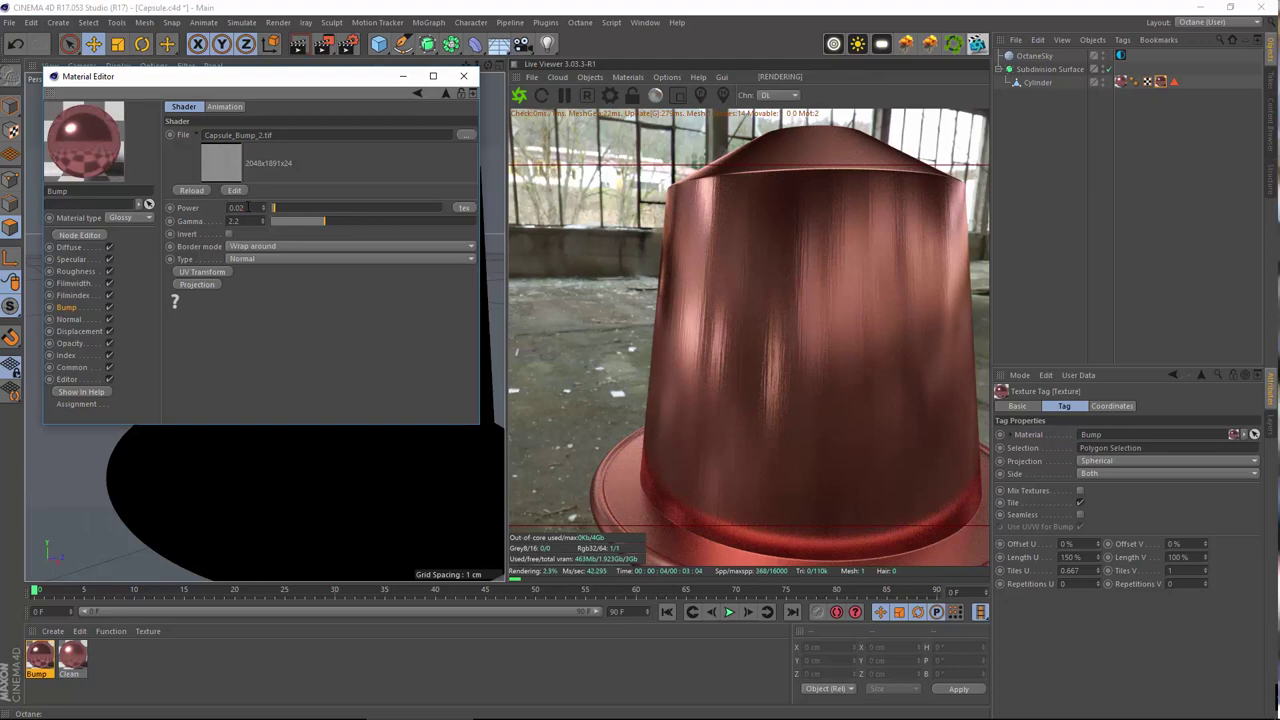
key(BackSpace)
text(8)
key(Return)
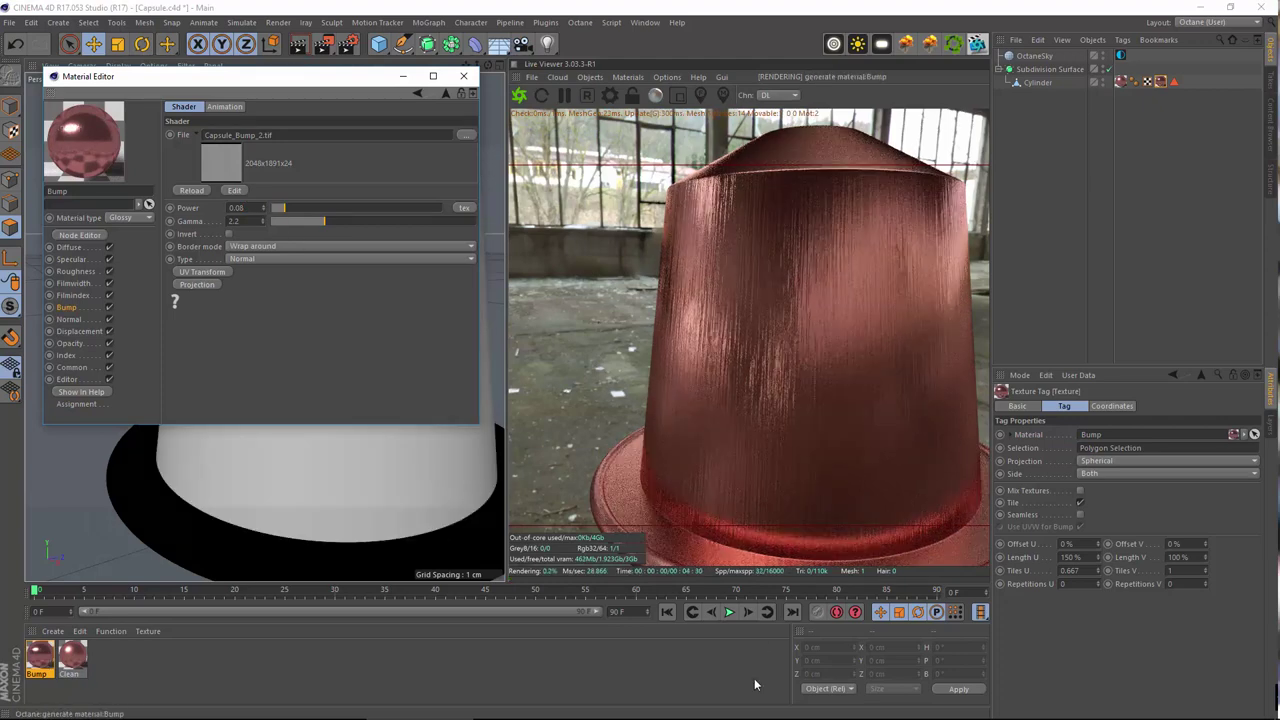
- Compare the streaks on the rendered capsule with the purple capsule in the reference photo DSC_5571.jpg
mouse_move(734, 716)
click(932, 714)
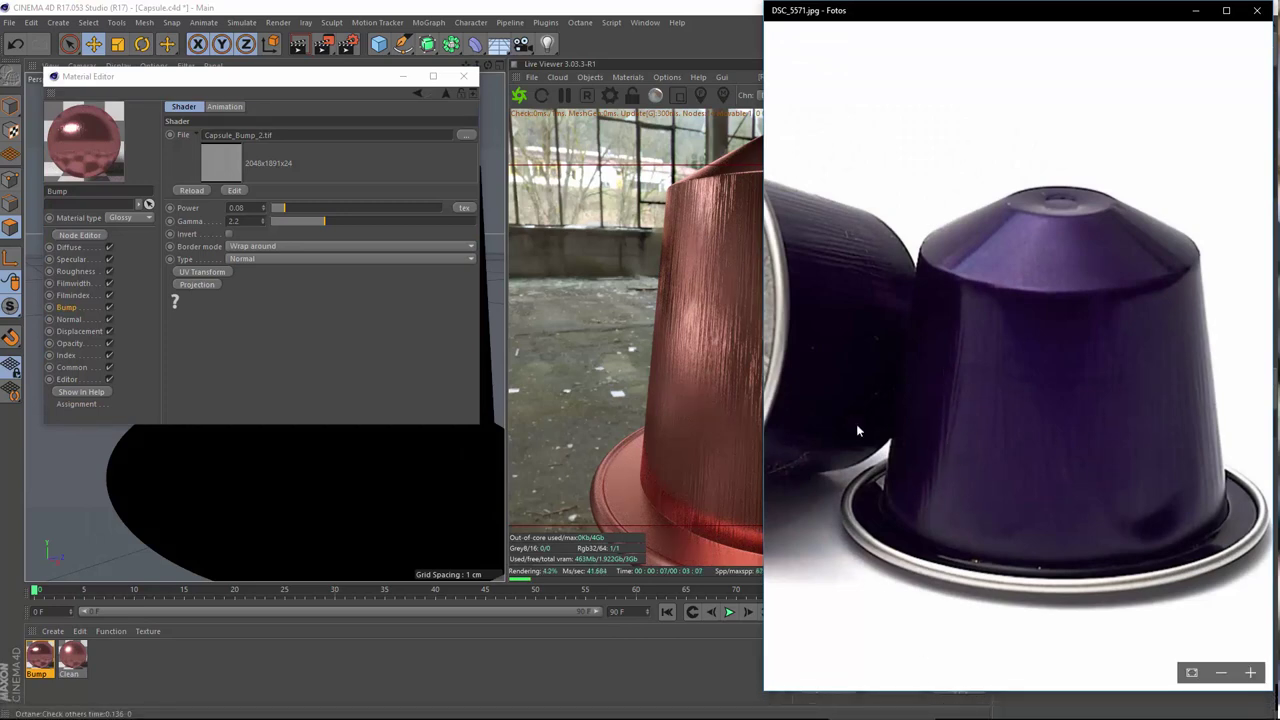
click(1196, 13)
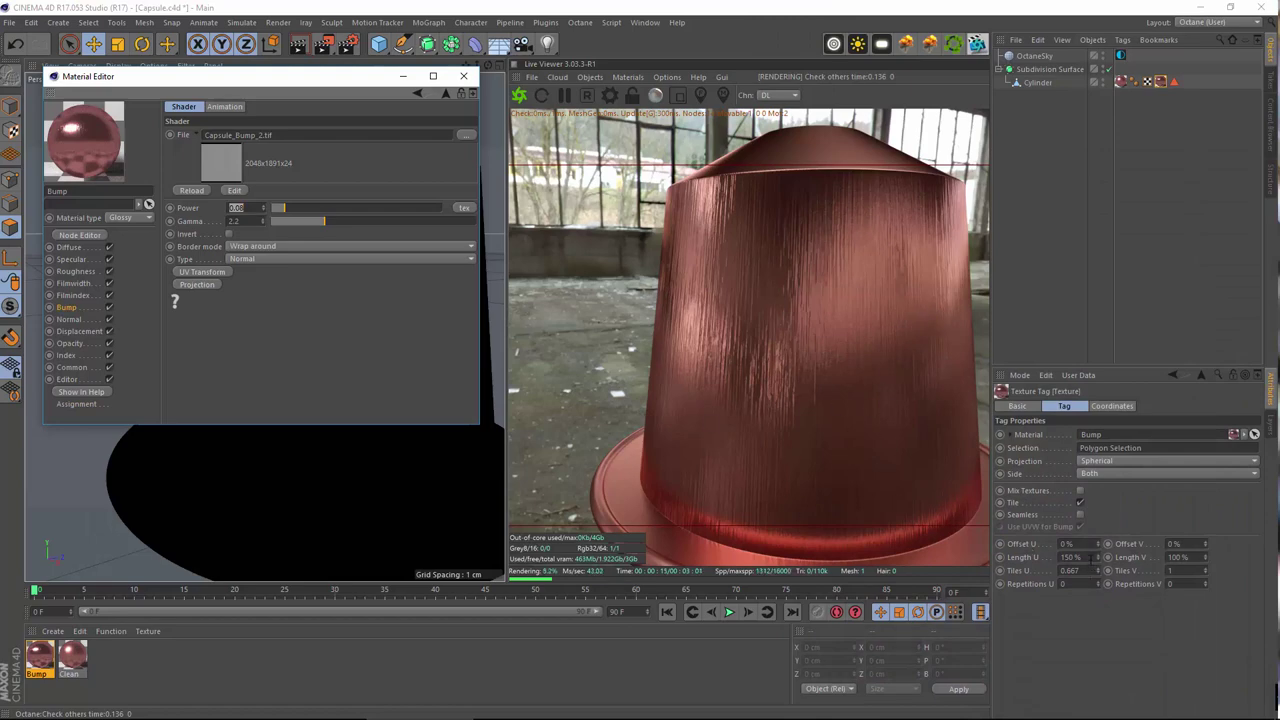
click(884, 706)
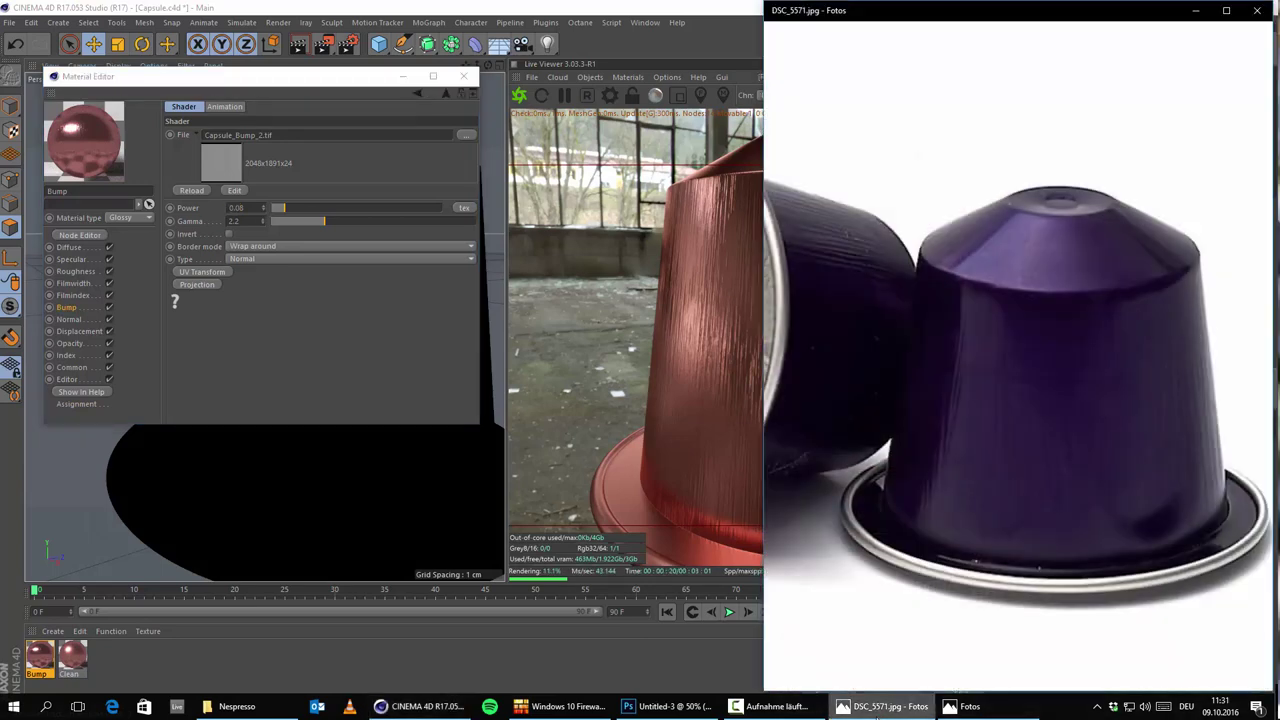
click(884, 706)
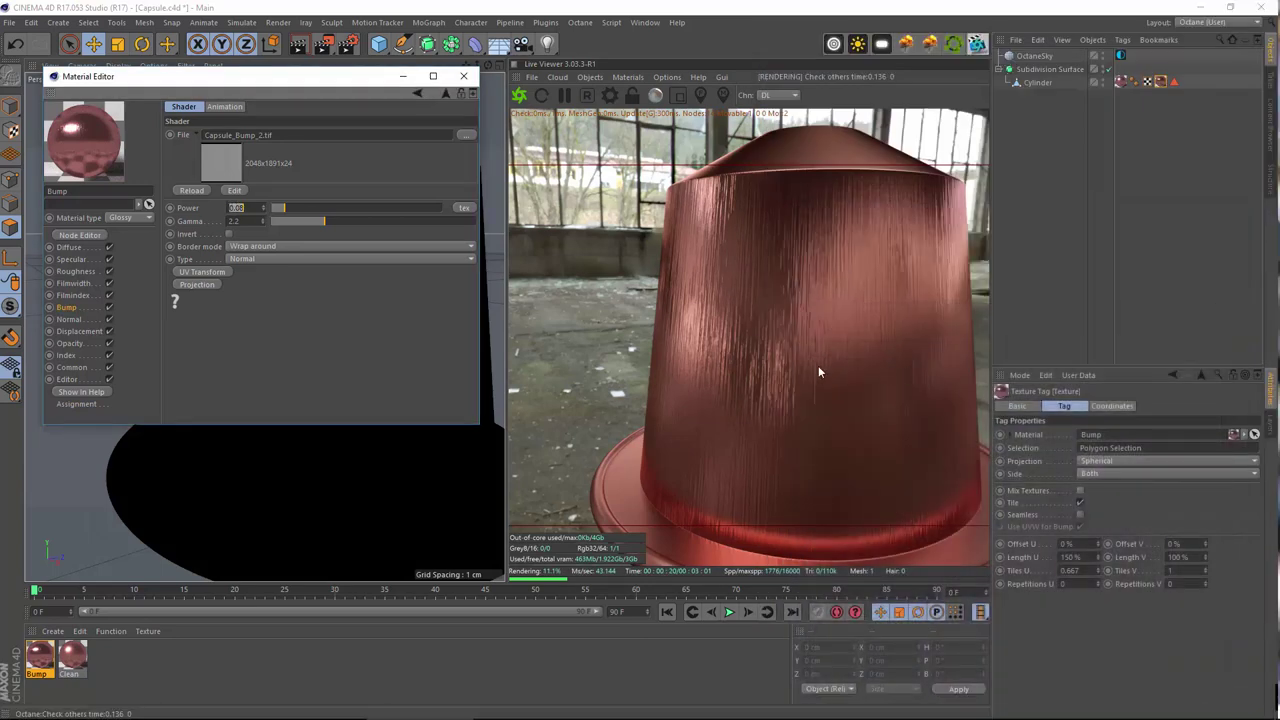
- Try Length U values of 250 %, 400 % and 600 % on the Bump texture tag
double_click(1081, 558)
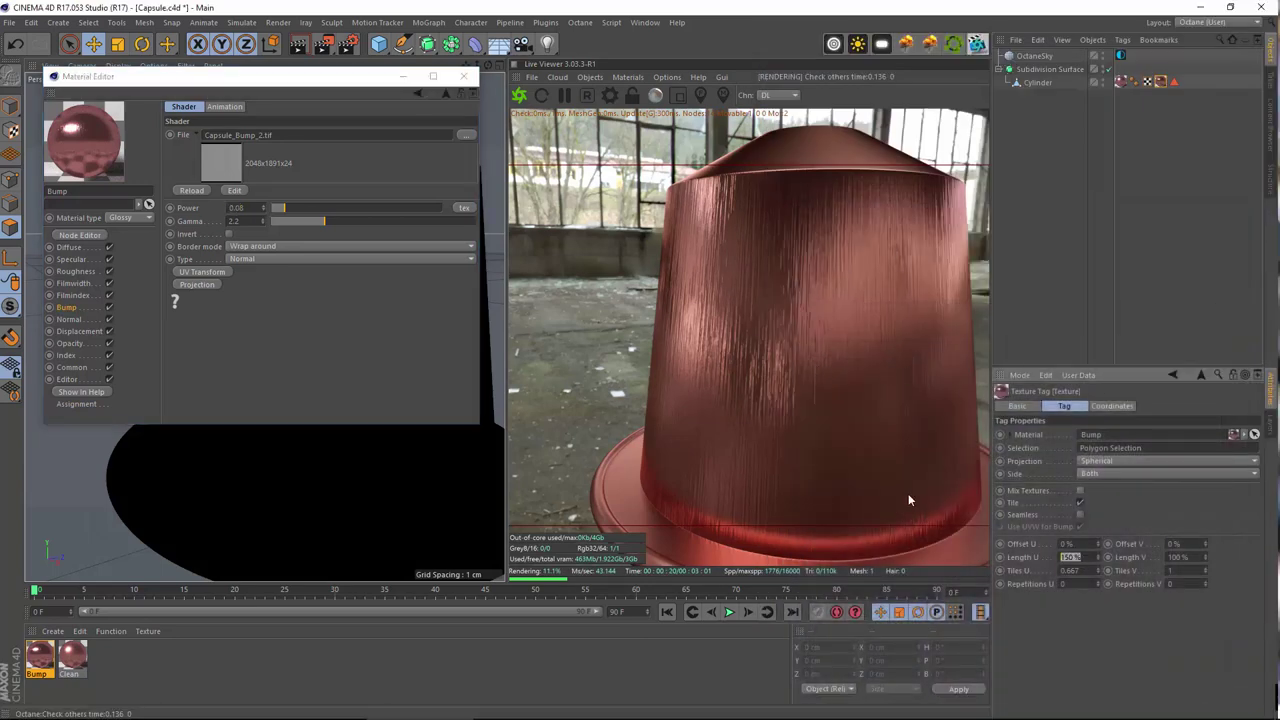
text(250)
key(Return)
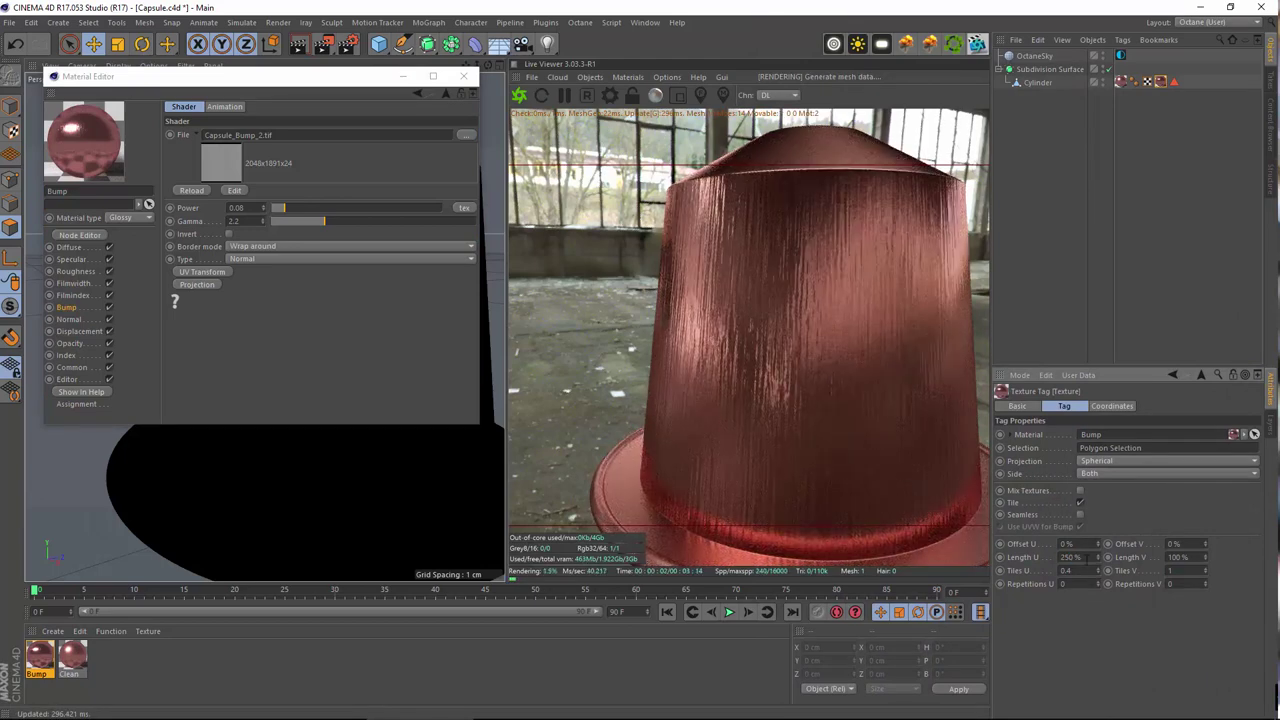
drag(1087, 558, 847, 514)
text(400)
key(Return)
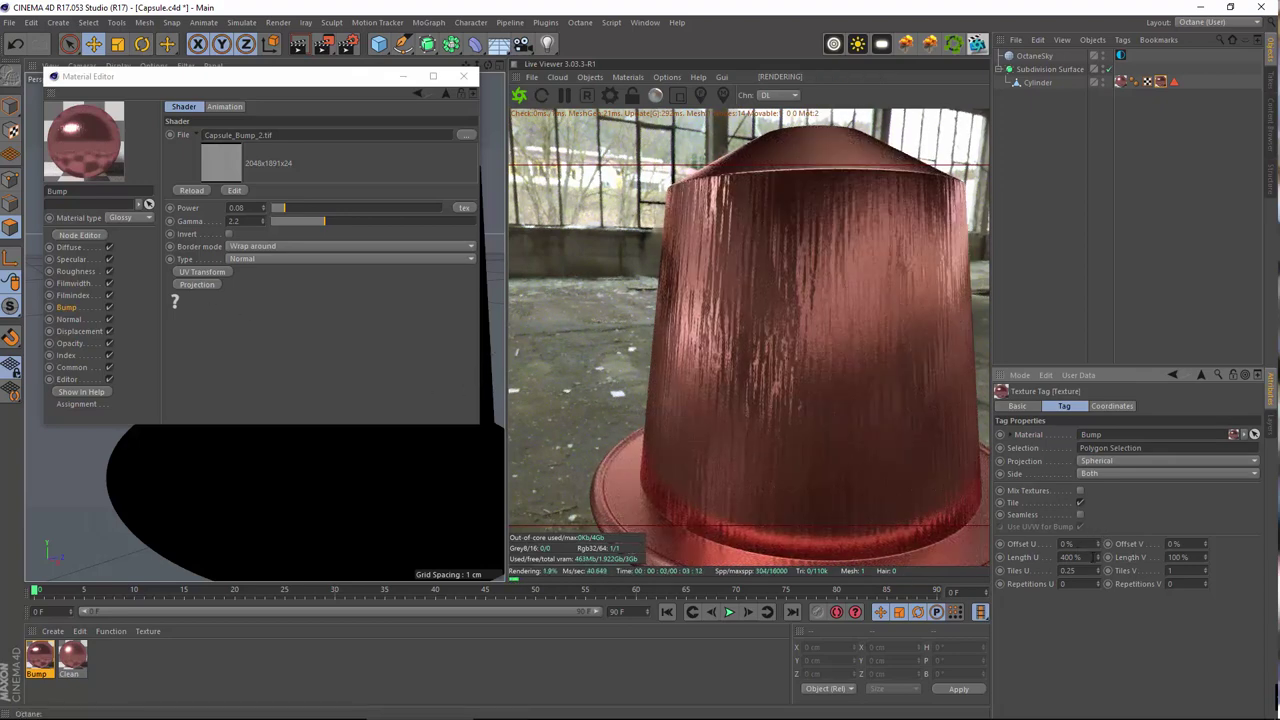
drag(1092, 557, 844, 522)
text(600)
key(Return)
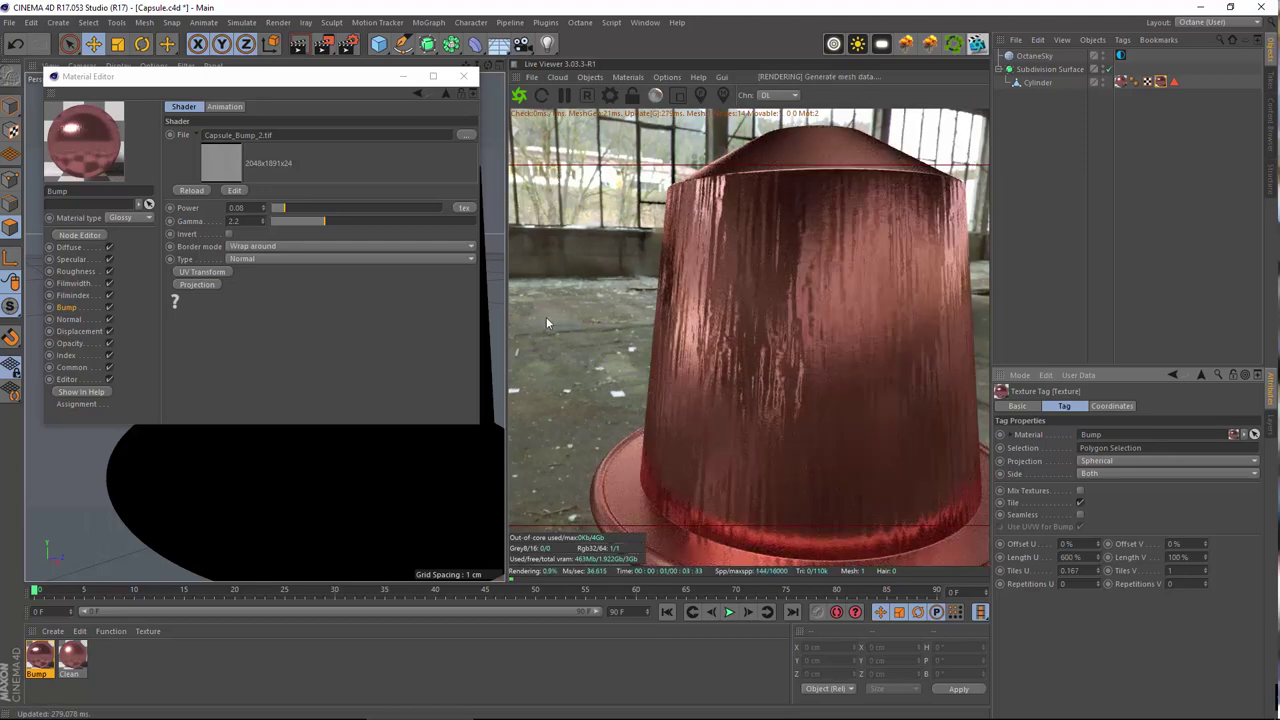
- Try Power values of 0.01, 0.05 and 0.03 on the bump image shader
click(240, 207)
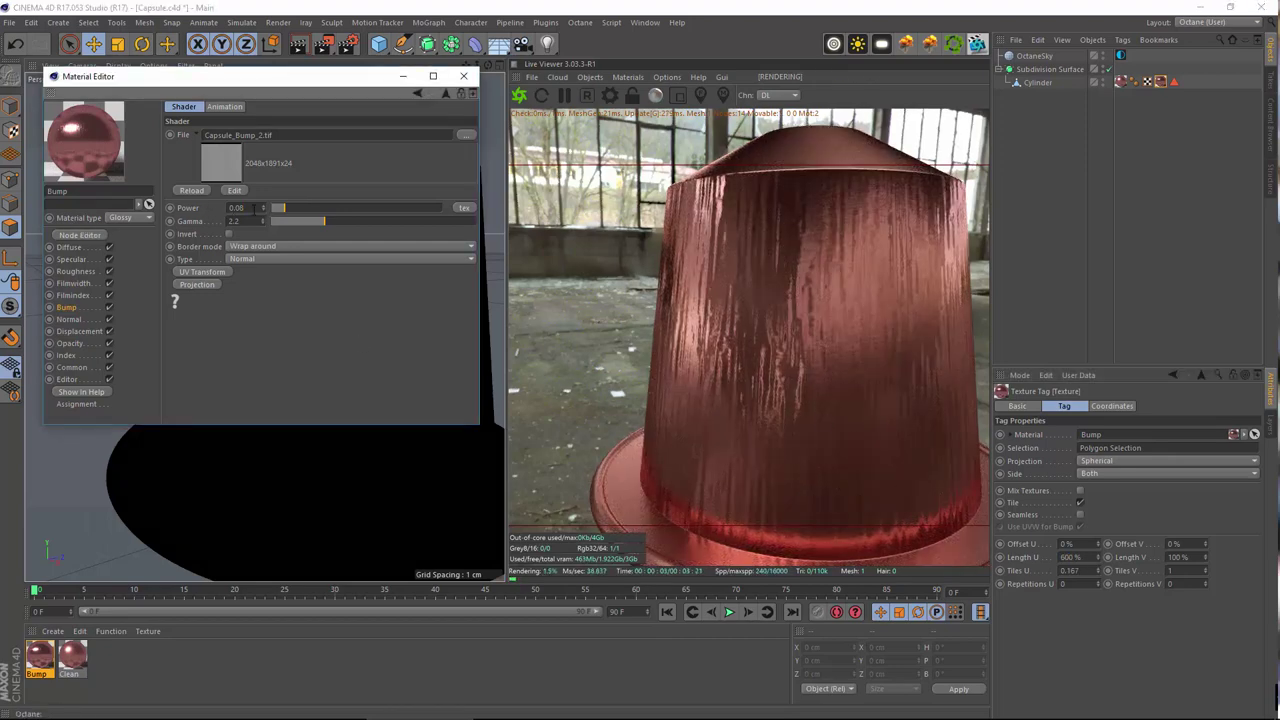
key(BackSpace)
text(1)
key(Return)
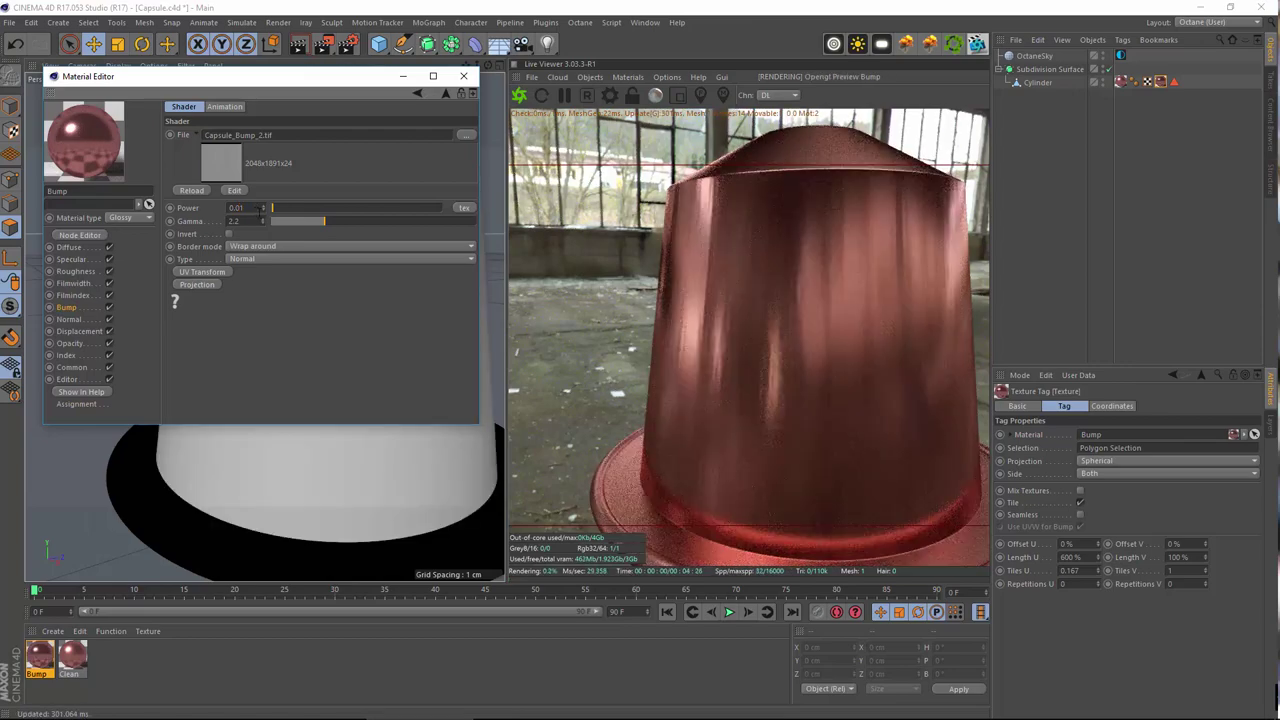
key(BackSpace)
text(5)
key(Return)
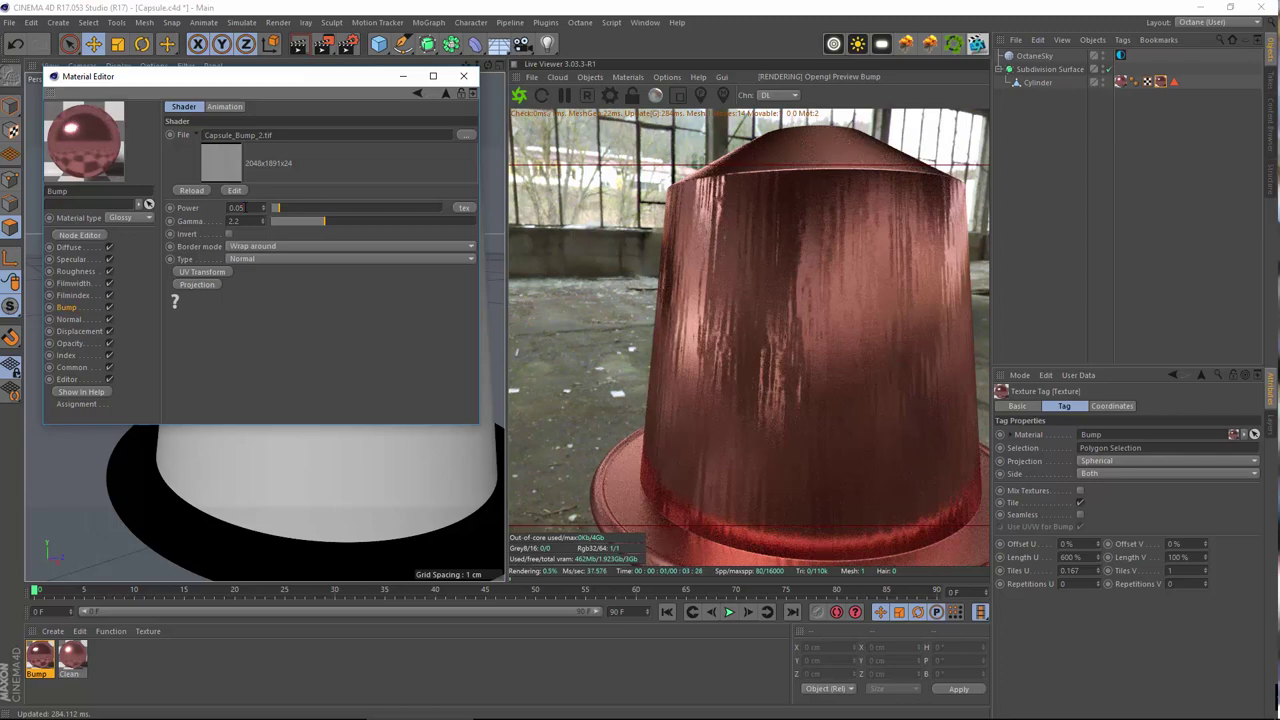
key(BackSpace)
text(3)
key(Return)
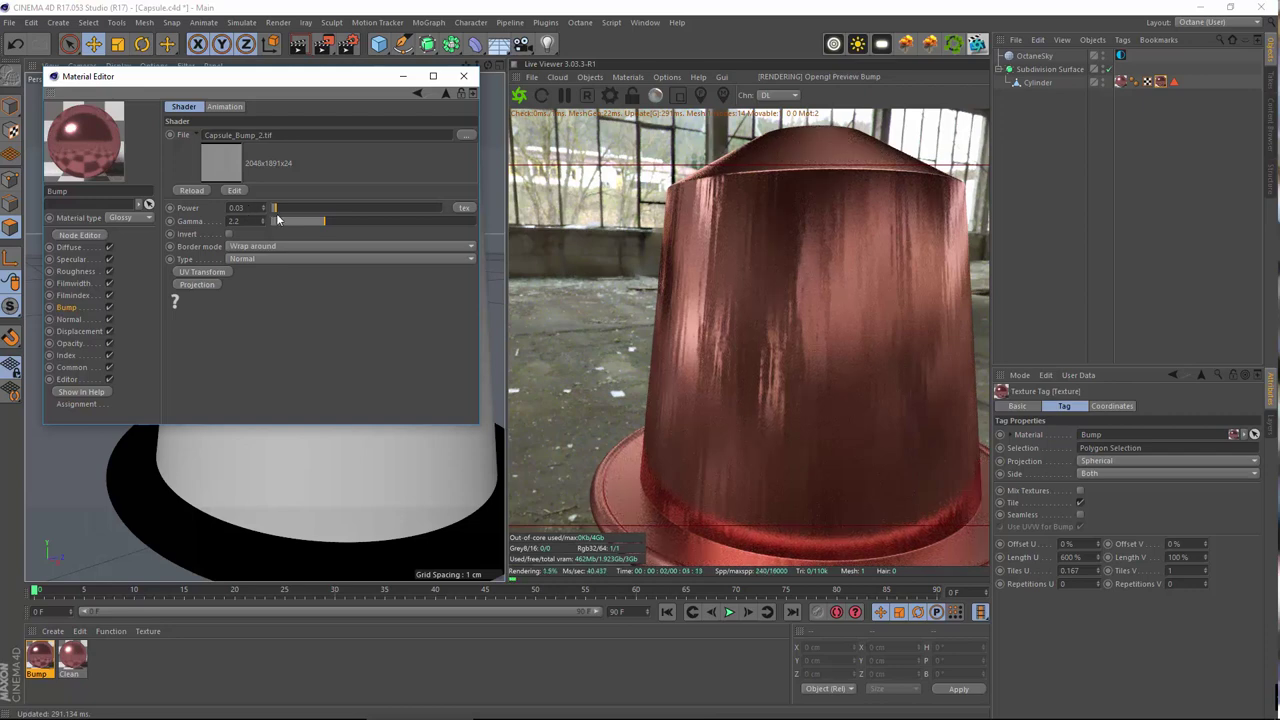
- Try inverting the bump image, turn the inversion off again, and set Power to 0.05
click(258, 208)
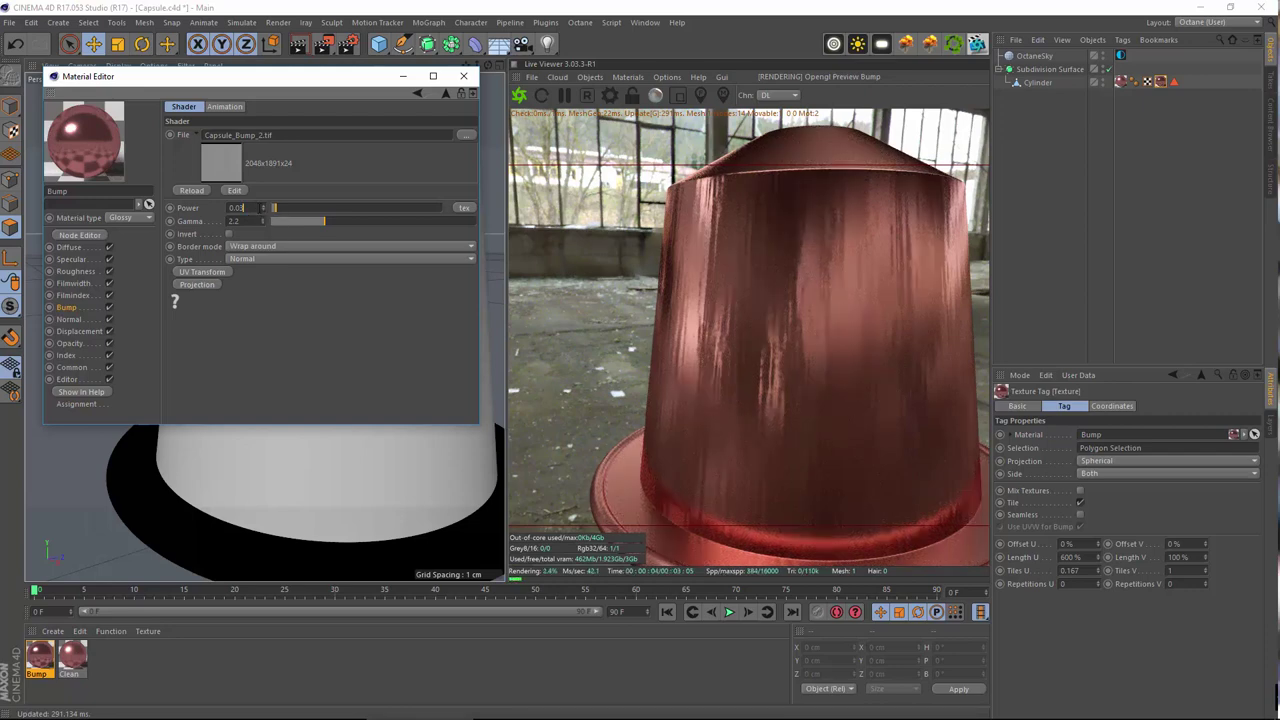
click(229, 234)
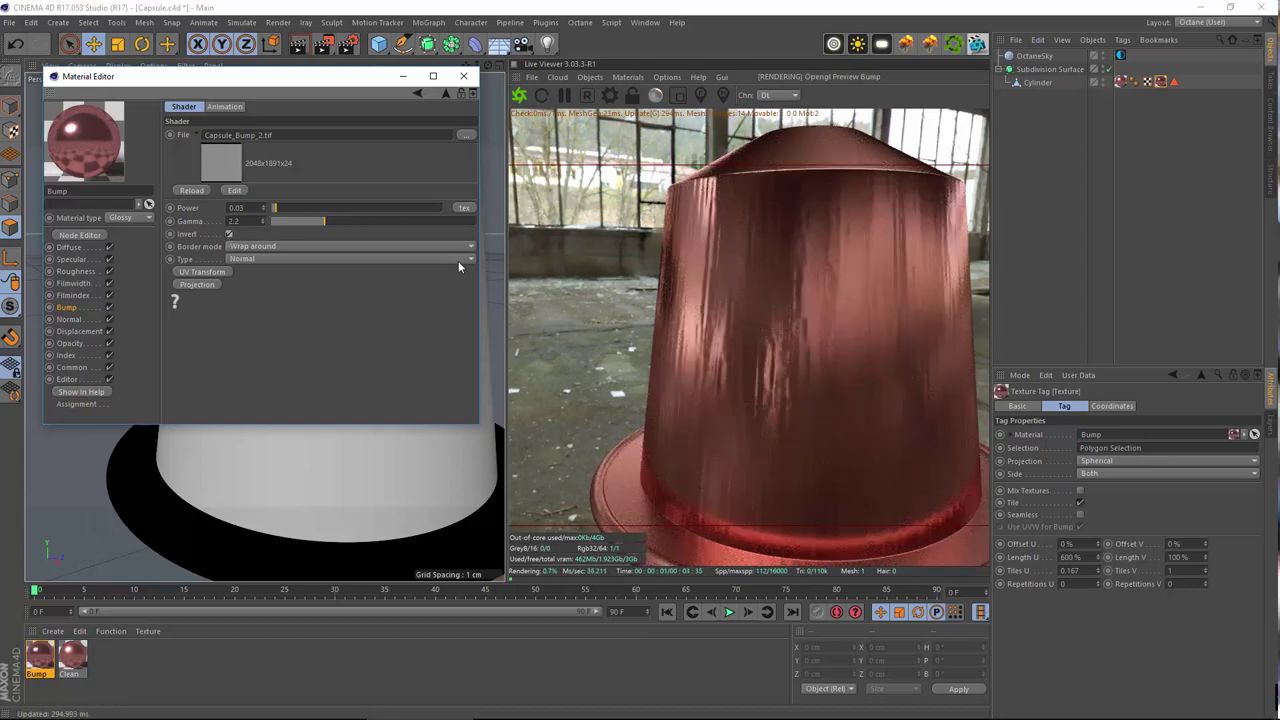
click(229, 234)
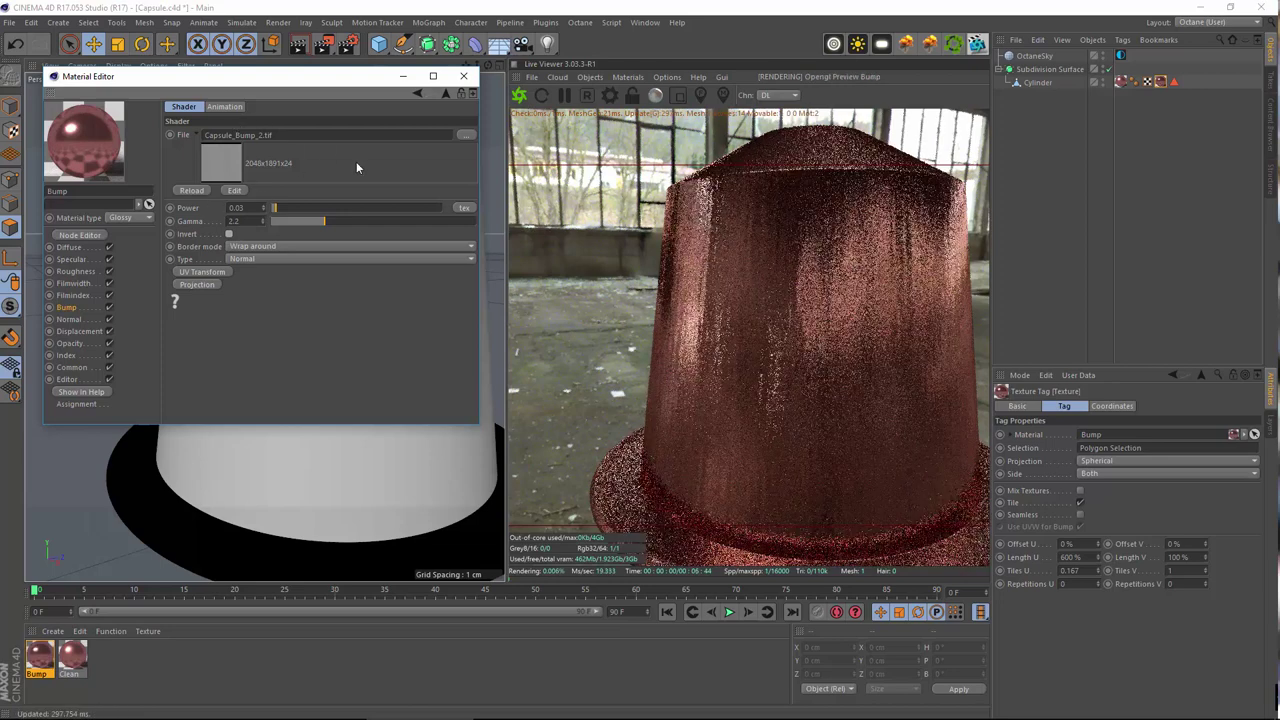
click(279, 207)
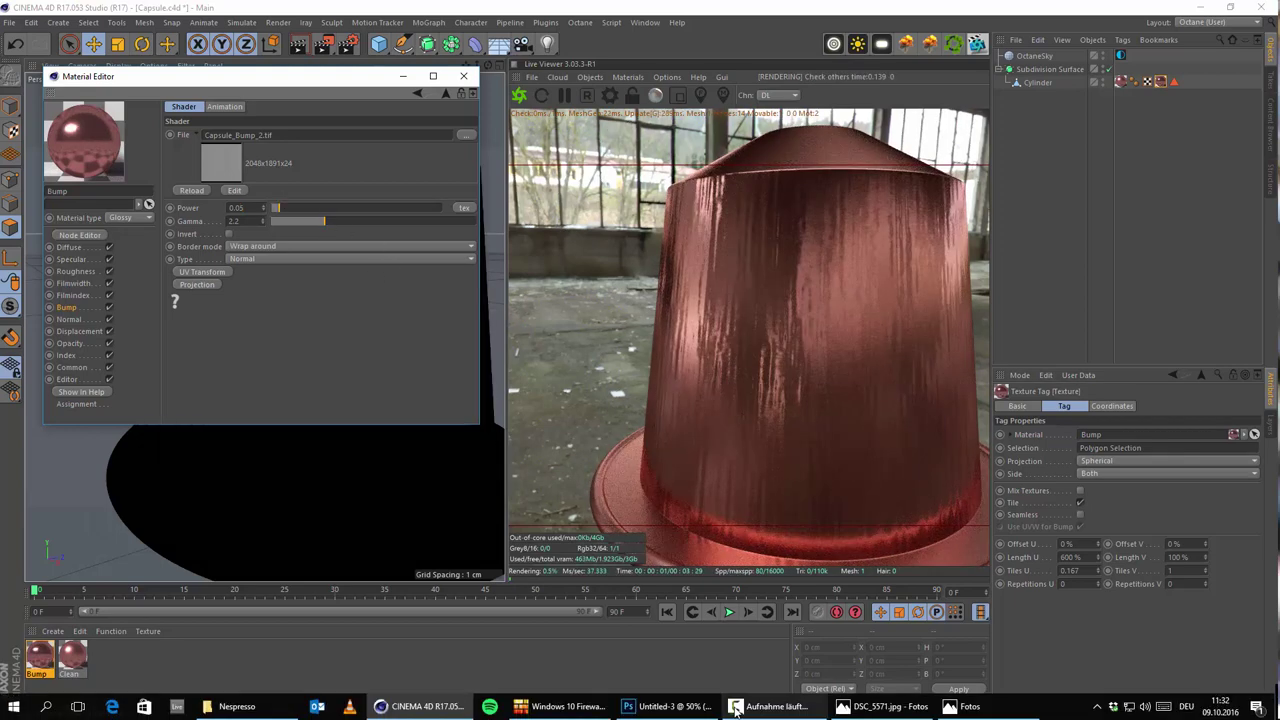
- View the whole rendered capsule from farther away and compare its streaks with the reference photo DSC_5571.jpg
click(885, 706)
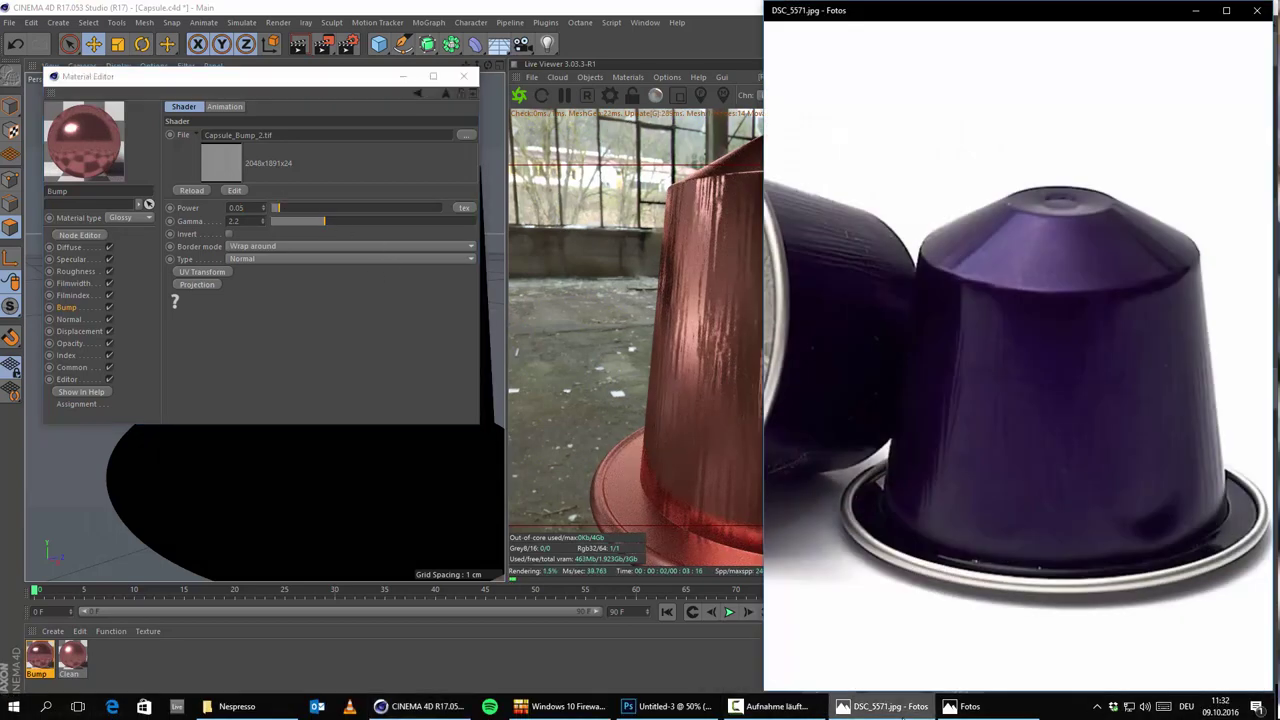
click(903, 714)
alt+right_drag(400, 442, 405, 523)
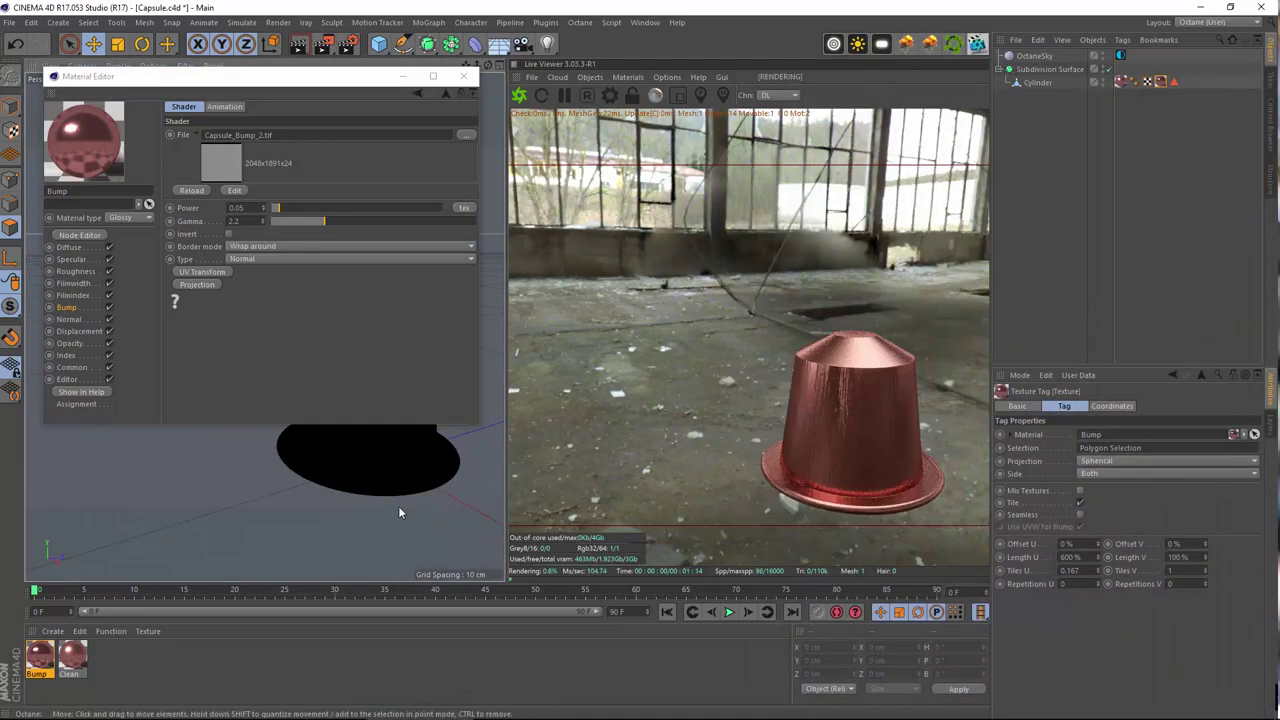
alt+middle_drag(398, 512, 353, 502)
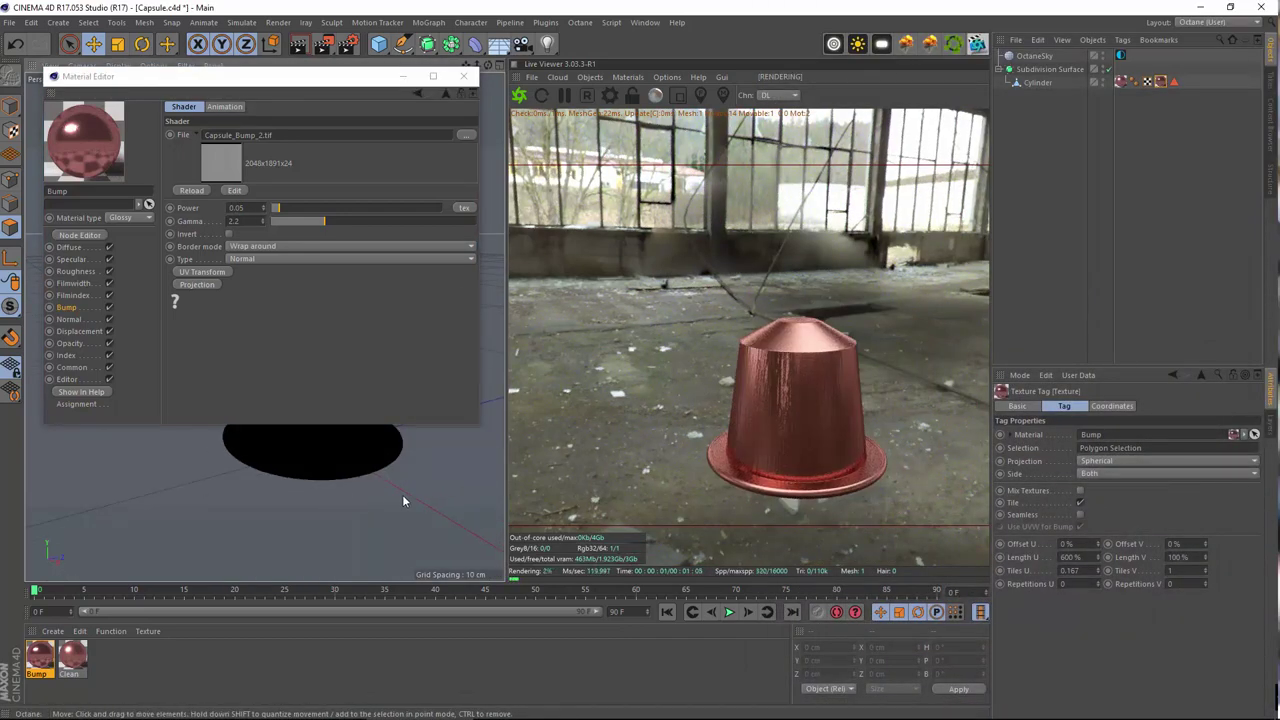
mouse_move(903, 716)
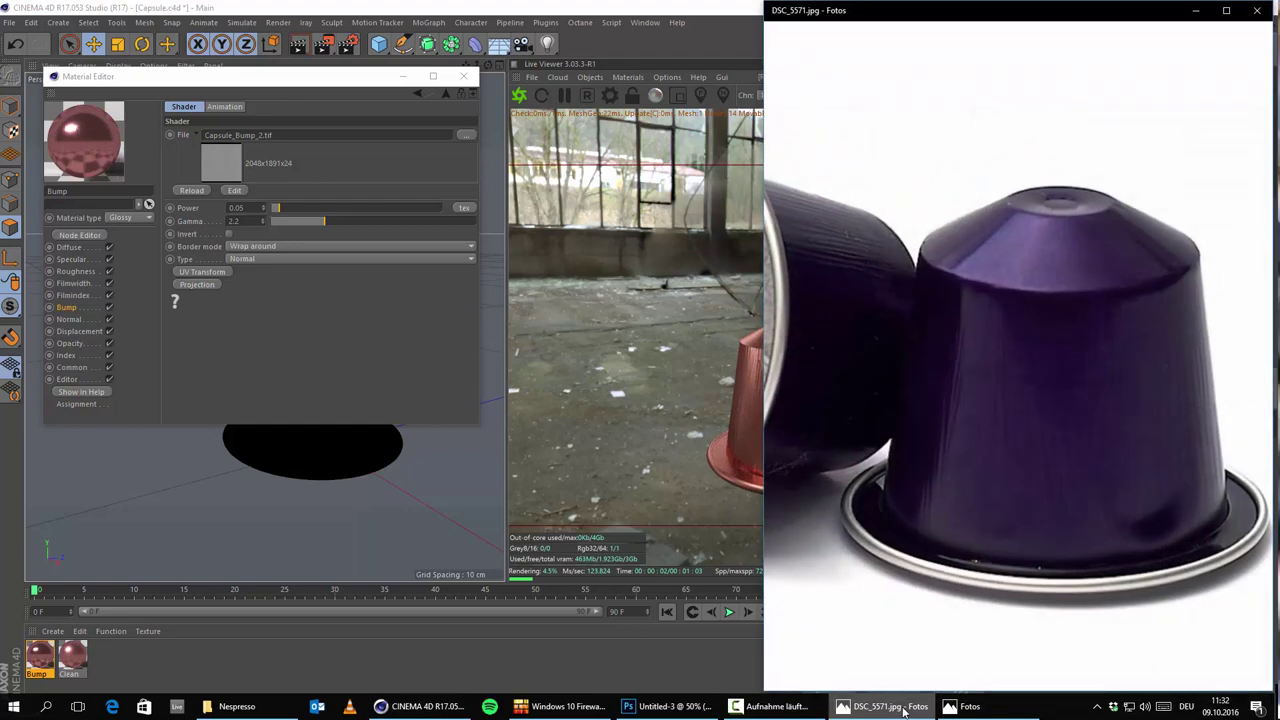
click(904, 708)
- Lower the bump image shader's Power in stages to 0.04, 0.03 and 0.01
click(243, 207)
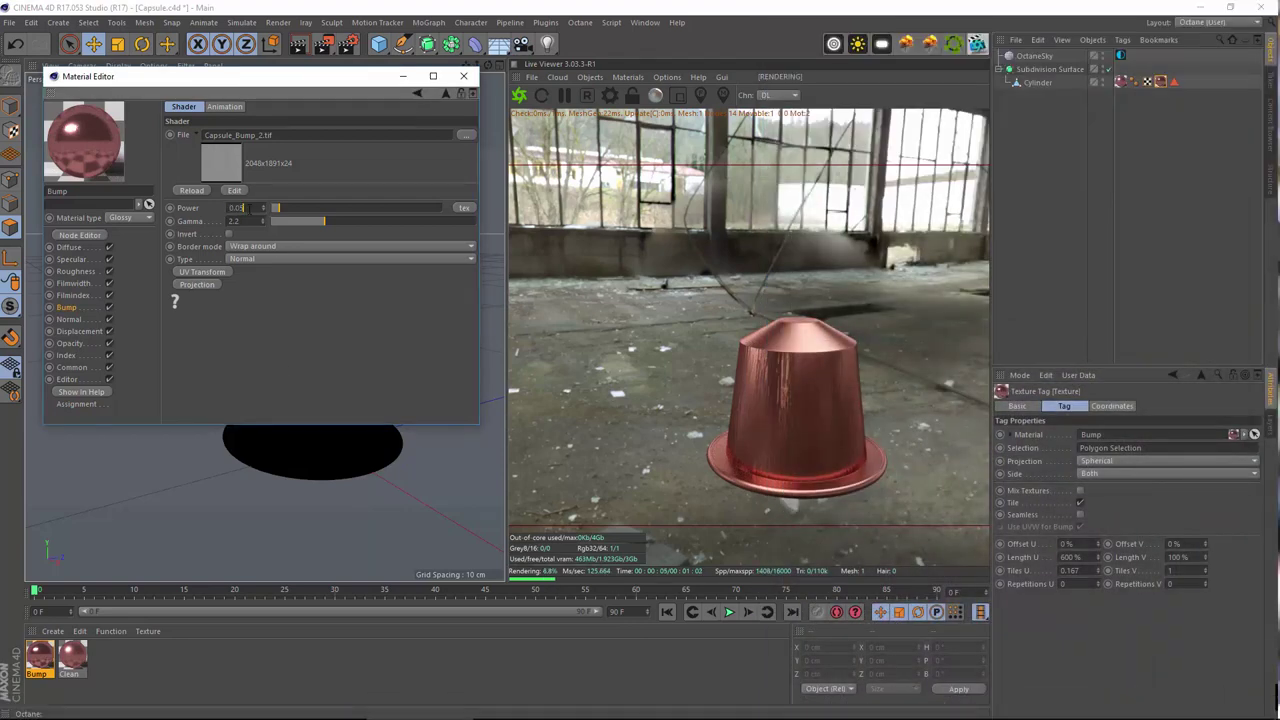
key(BackSpace)
text(4)
key(Return)
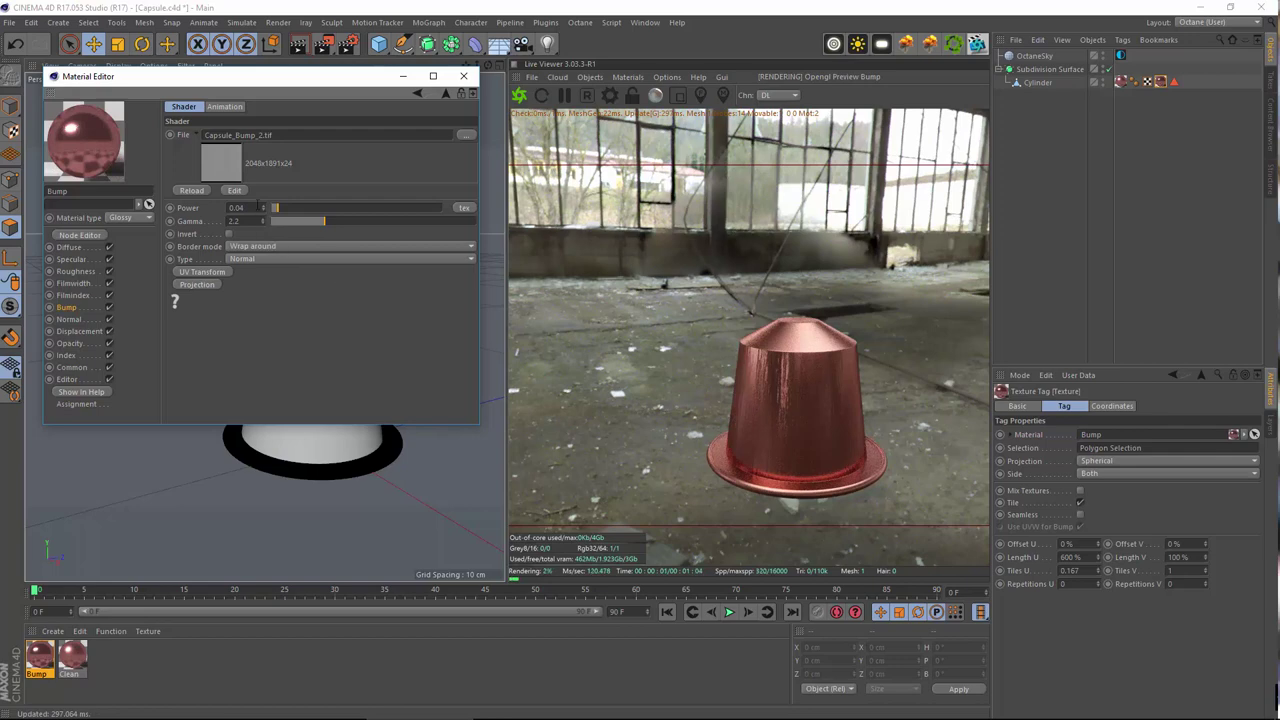
key(BackSpace)
text(3)
key(Return)
key(BackSpace)
text(1)
key(Return)
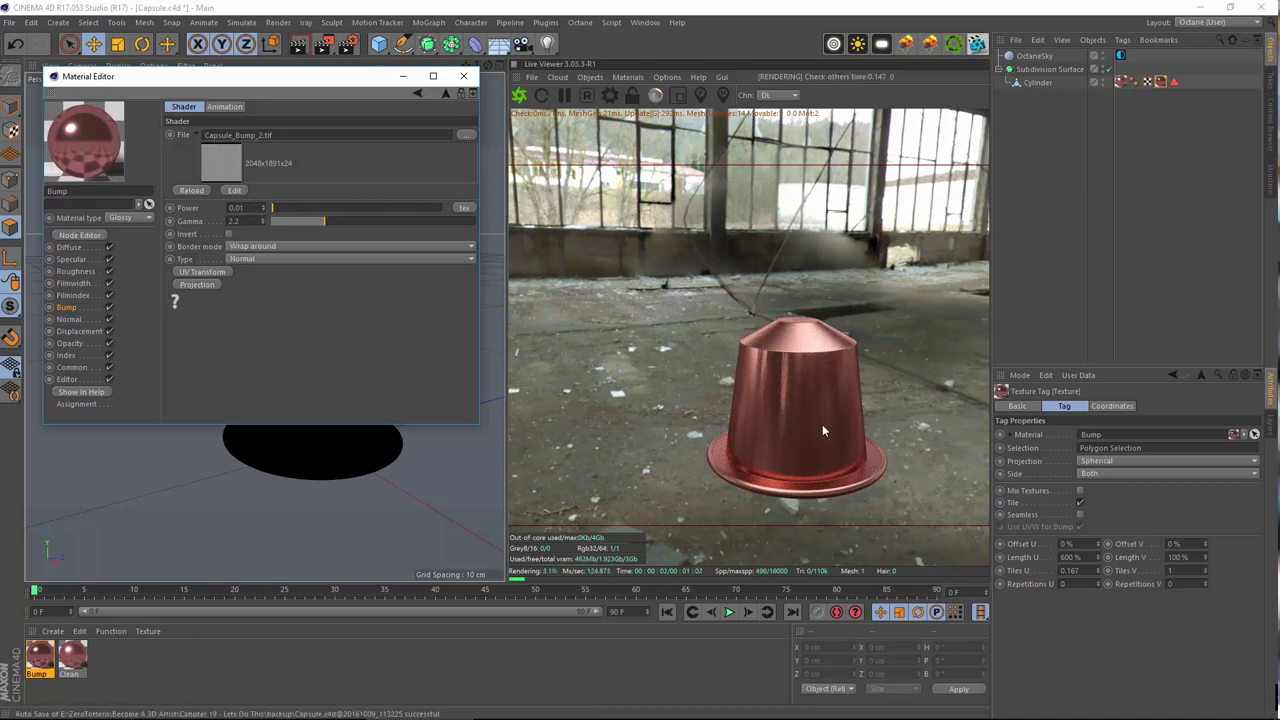
- Set the Bump texture tag's Length U back to 100 %
drag(1092, 557, 839, 520)
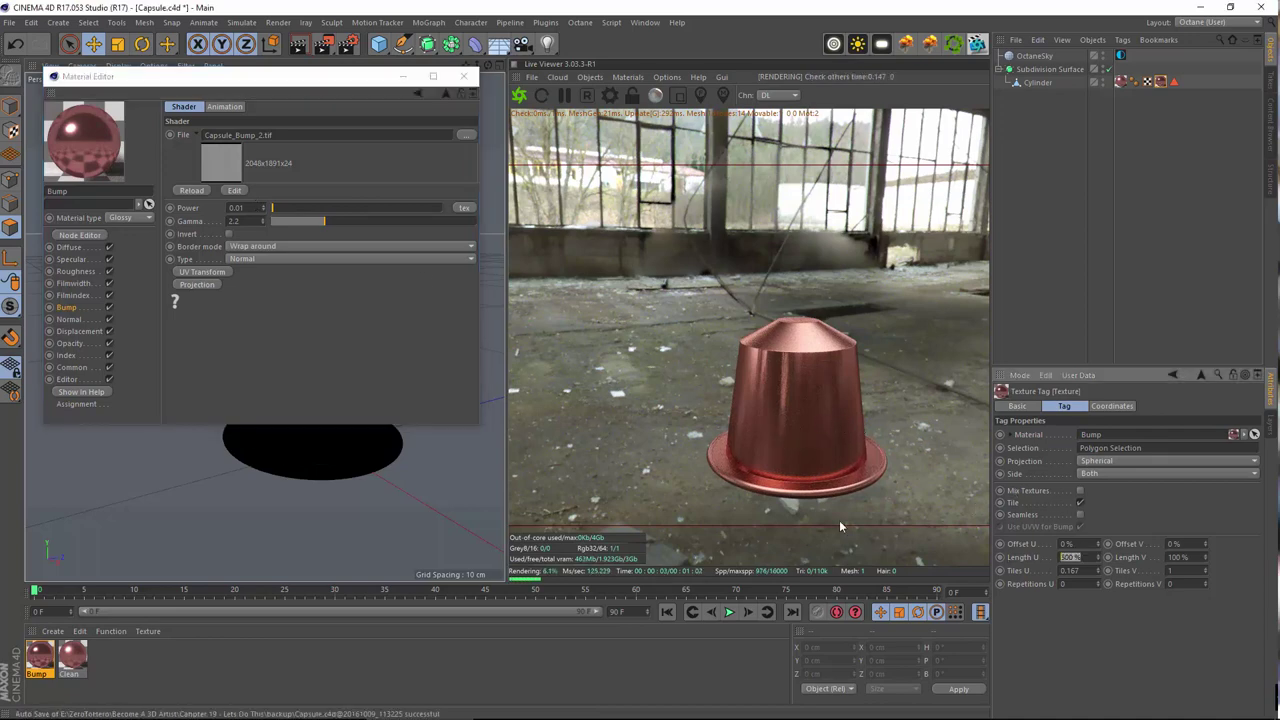
text(100)
key(Return)
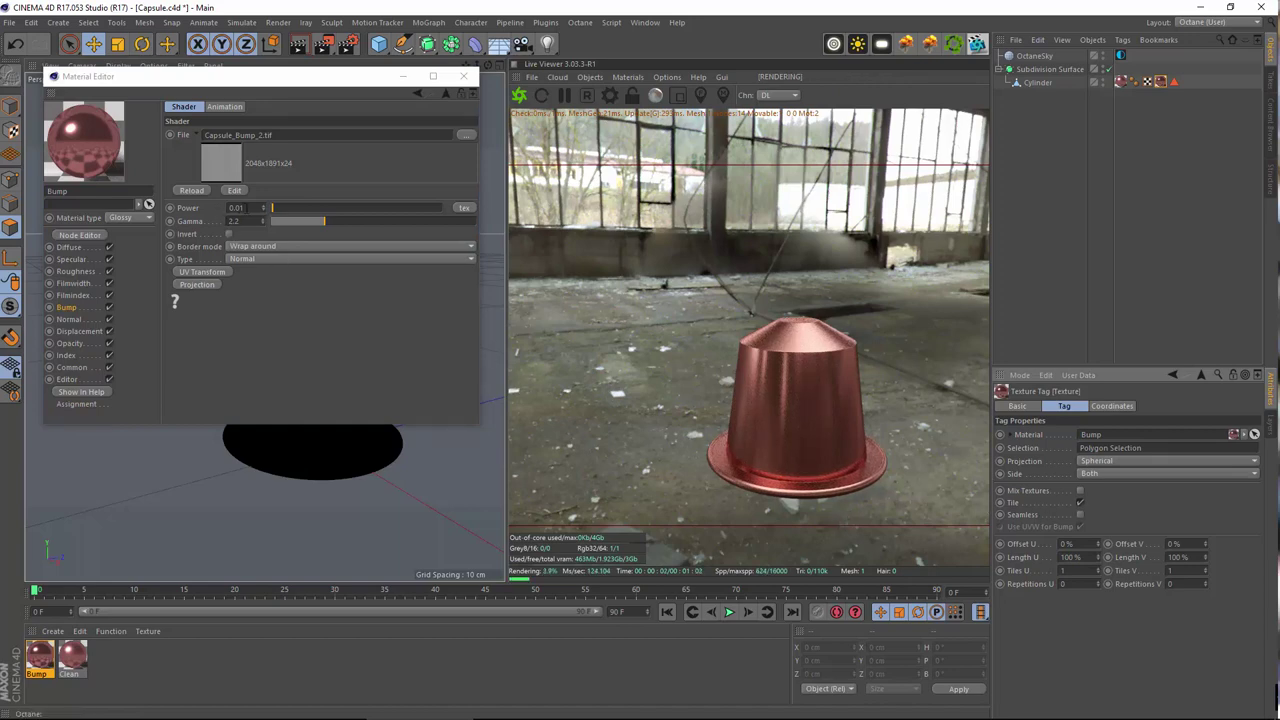
- Try a Power of 0.03 on the bump image shader and settle on 0.04
click(238, 207)
key(BackSpace)
text(3)
key(Return)
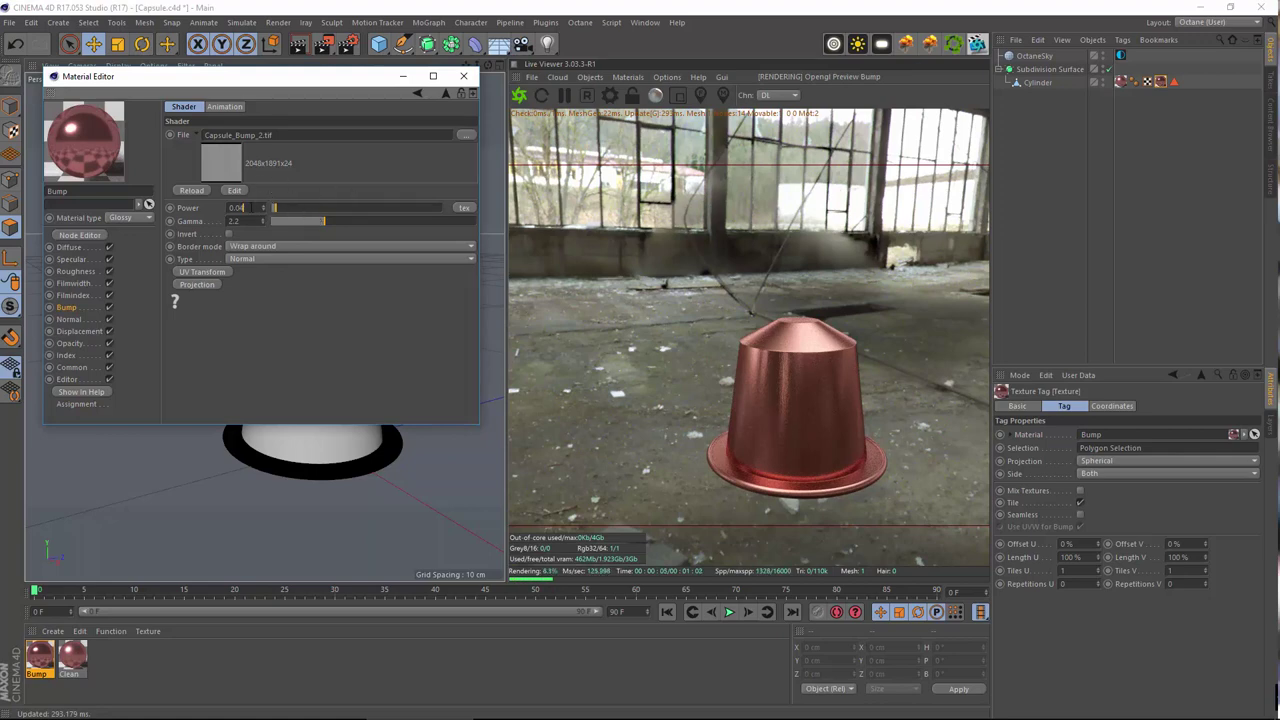
key(Return)
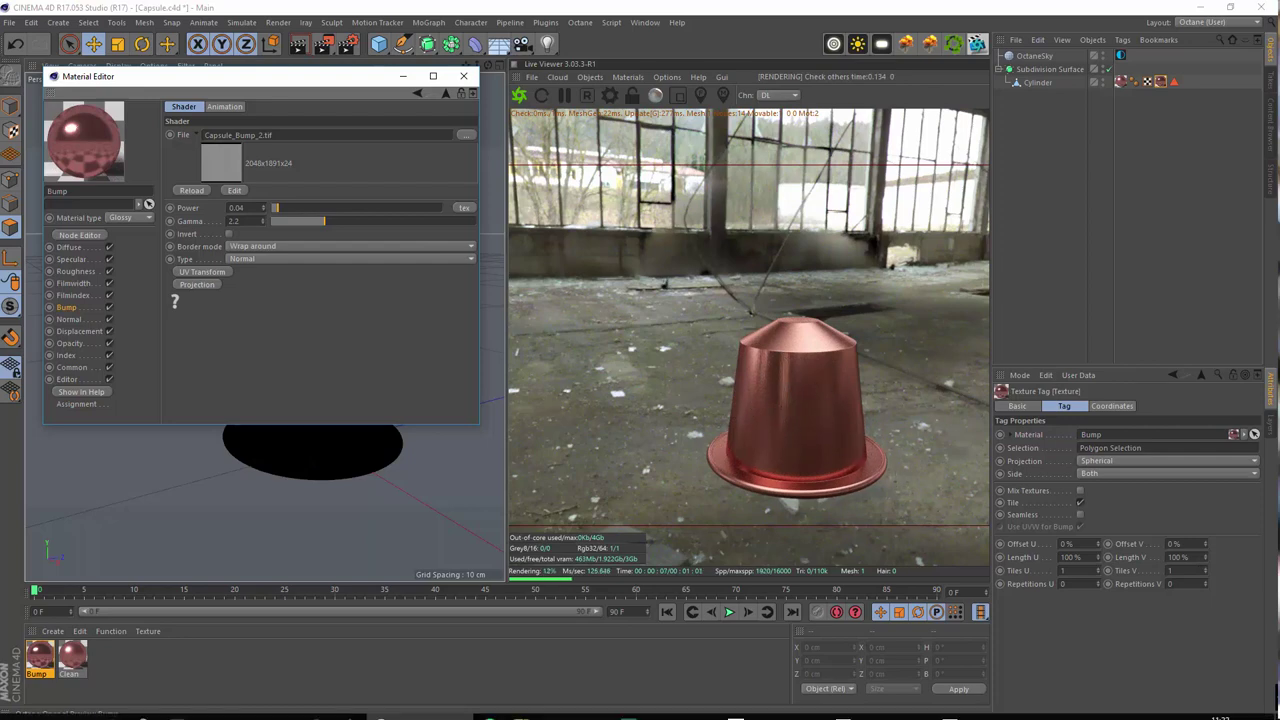
- Compare the rendered capsule with the photo of three coloured capsules and with DSC_5571.jpg
click(978, 712)
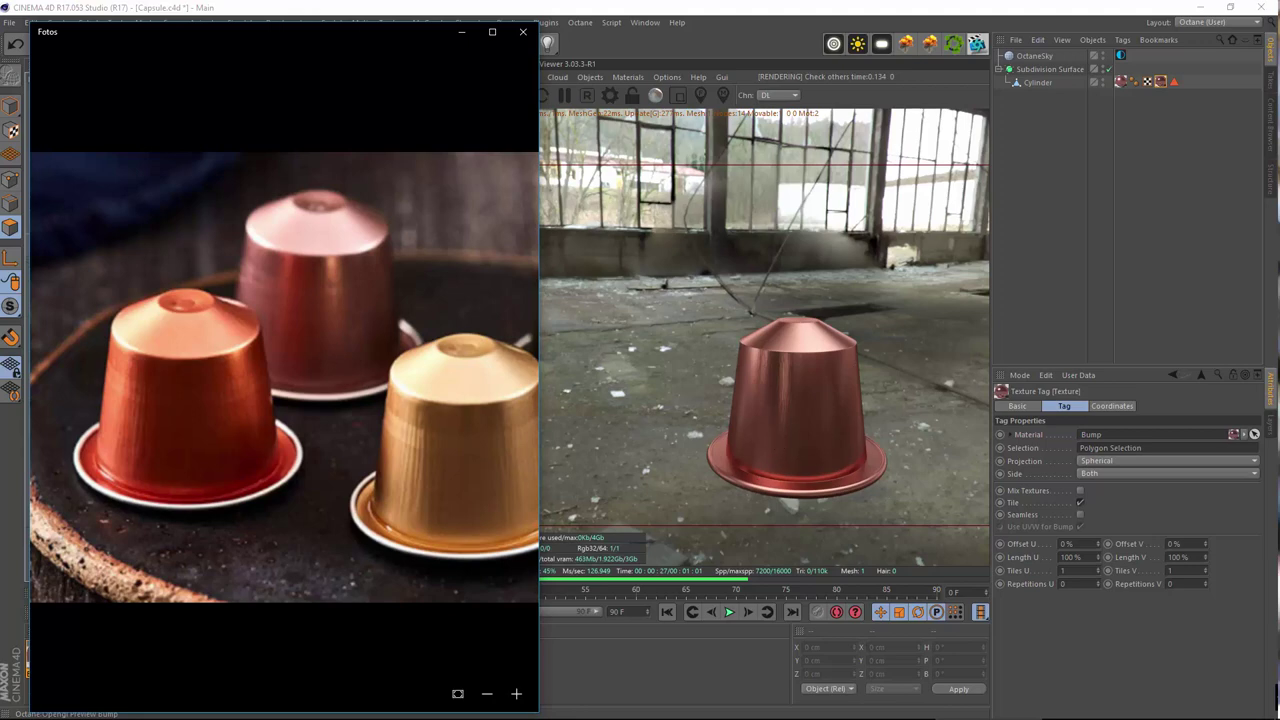
click(885, 711)
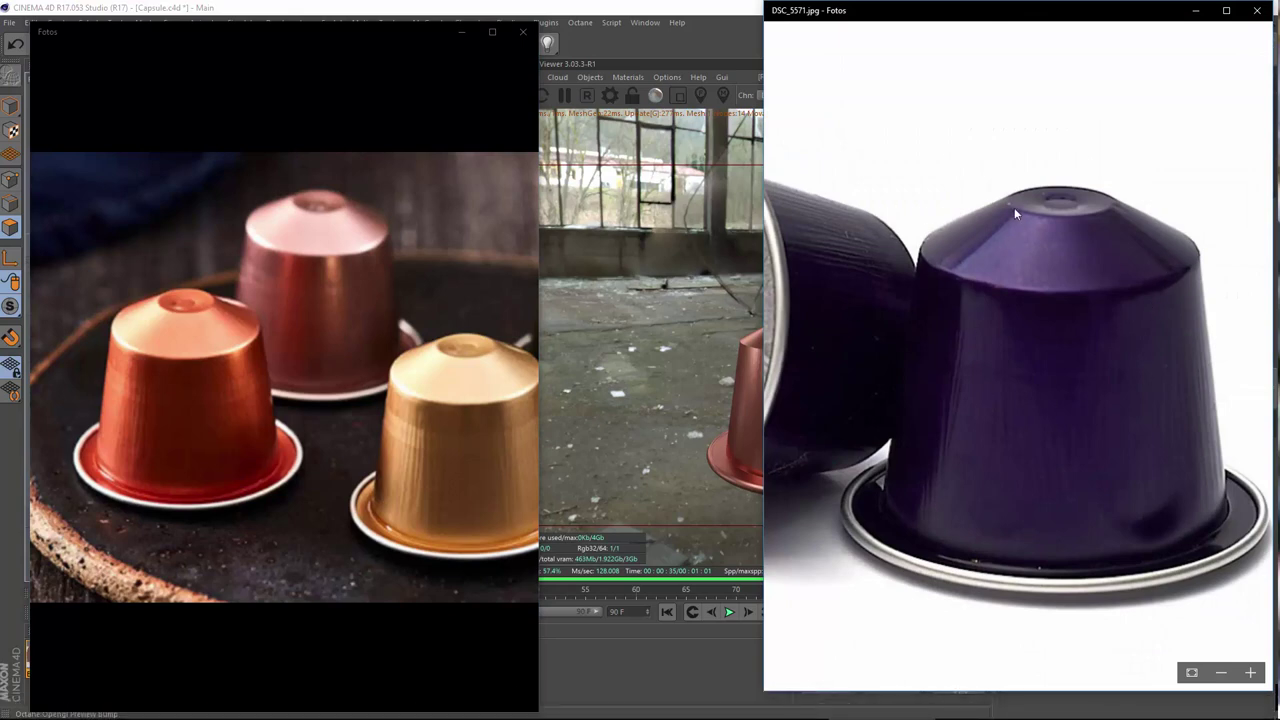
click(1195, 10)
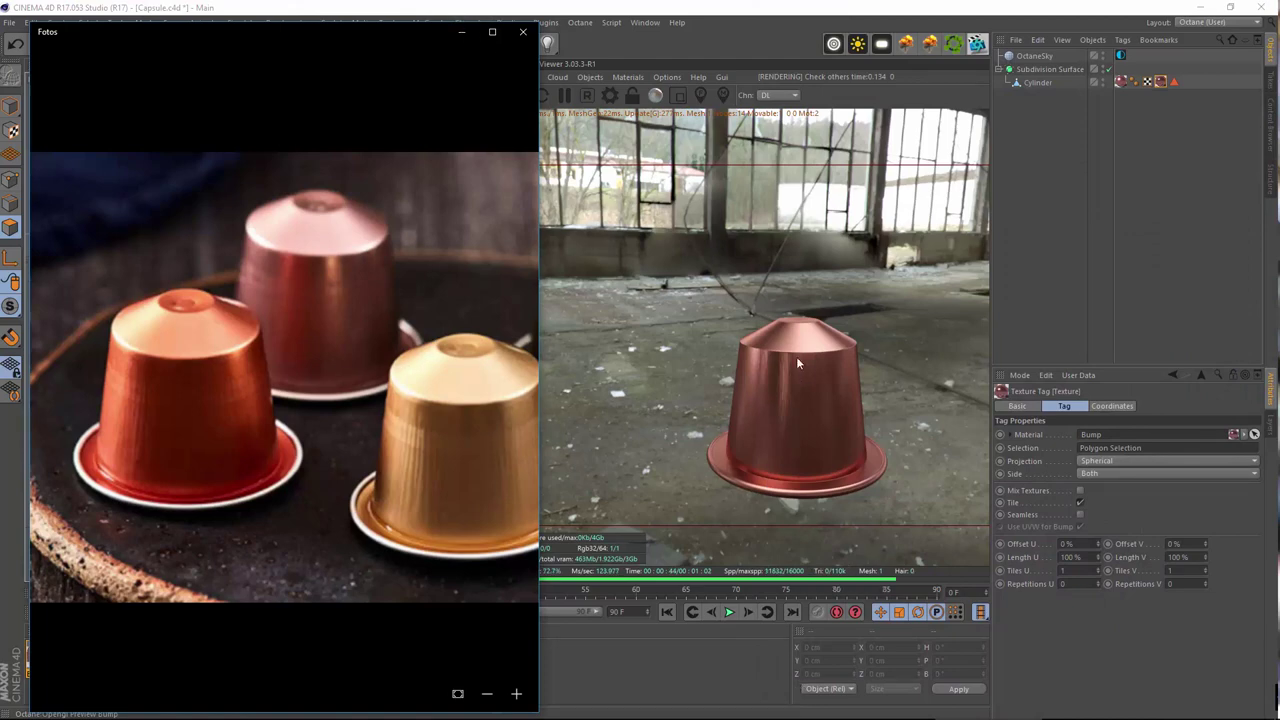
- Dismiss the reference photo and the Bump material's settings, then create a new Octane Material and open it for editing
click(461, 32)
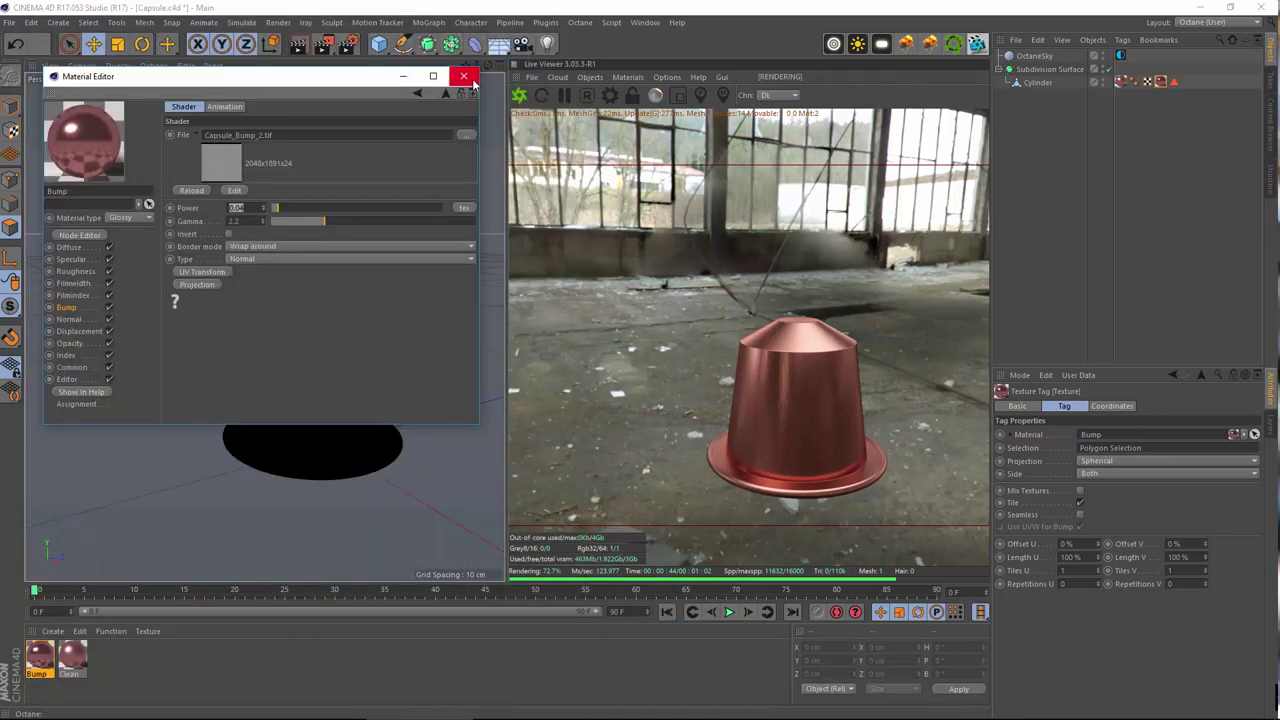
click(463, 76)
click(53, 631)
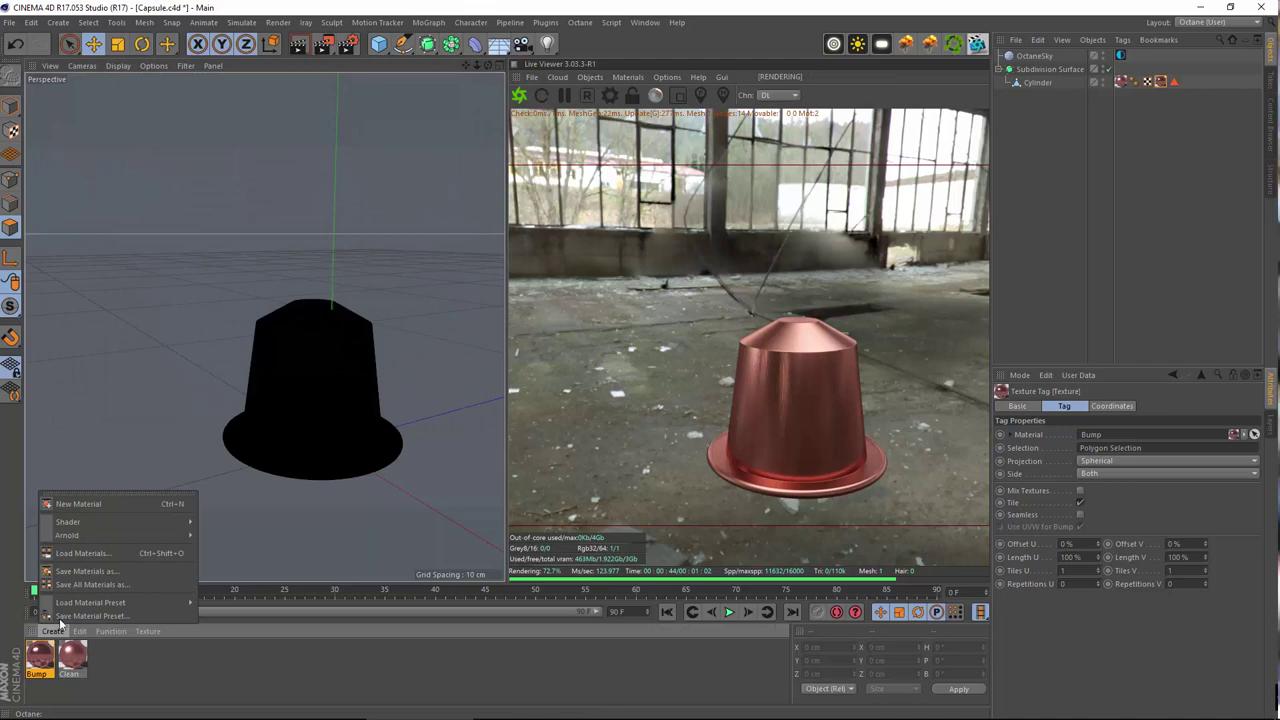
mouse_move(68, 521)
mouse_move(250, 471)
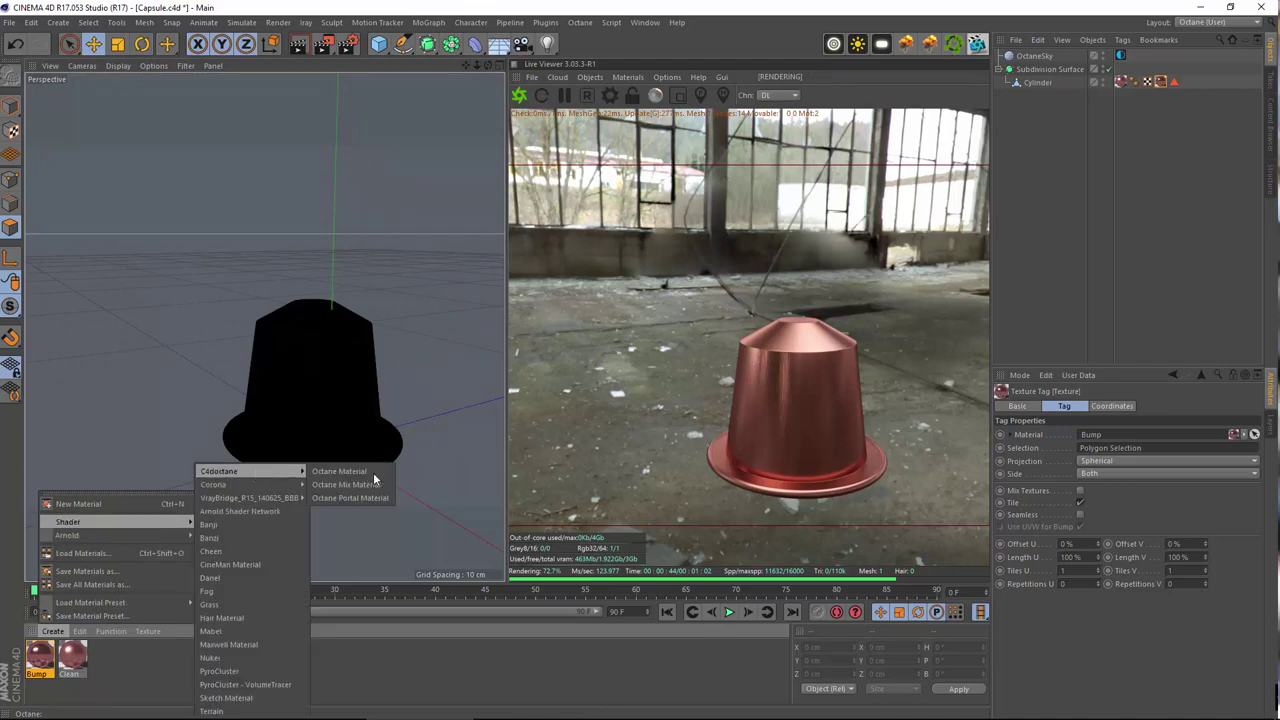
click(376, 476)
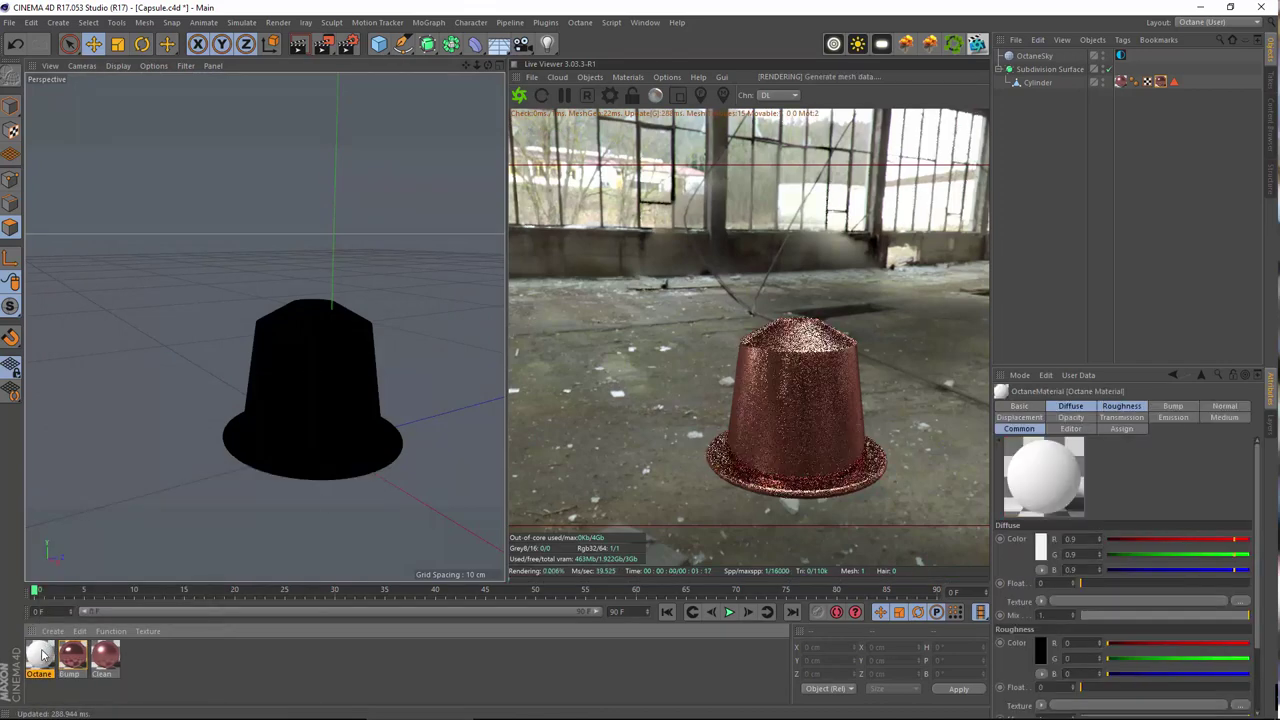
double_click(40, 655)
drag(360, 97, 235, 183)
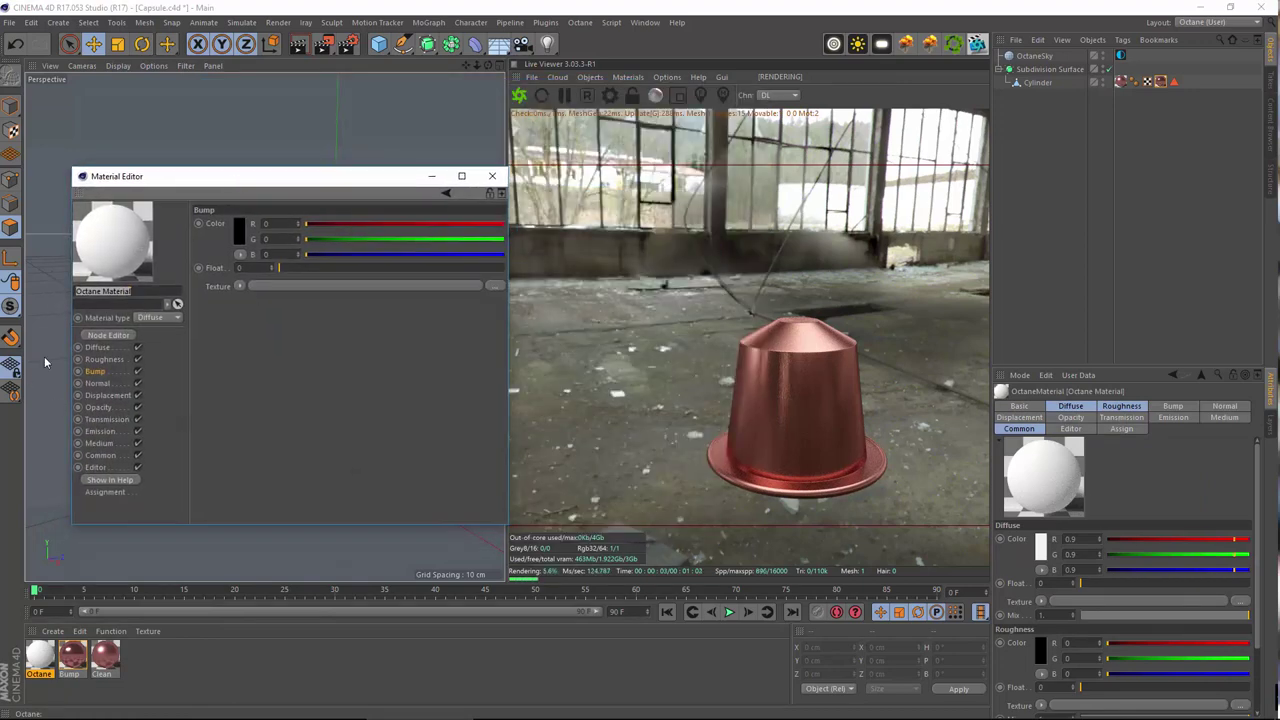
- Set the new Octane Material's type to Glossy and its Index to 1.56
click(162, 318)
click(152, 350)
click(95, 455)
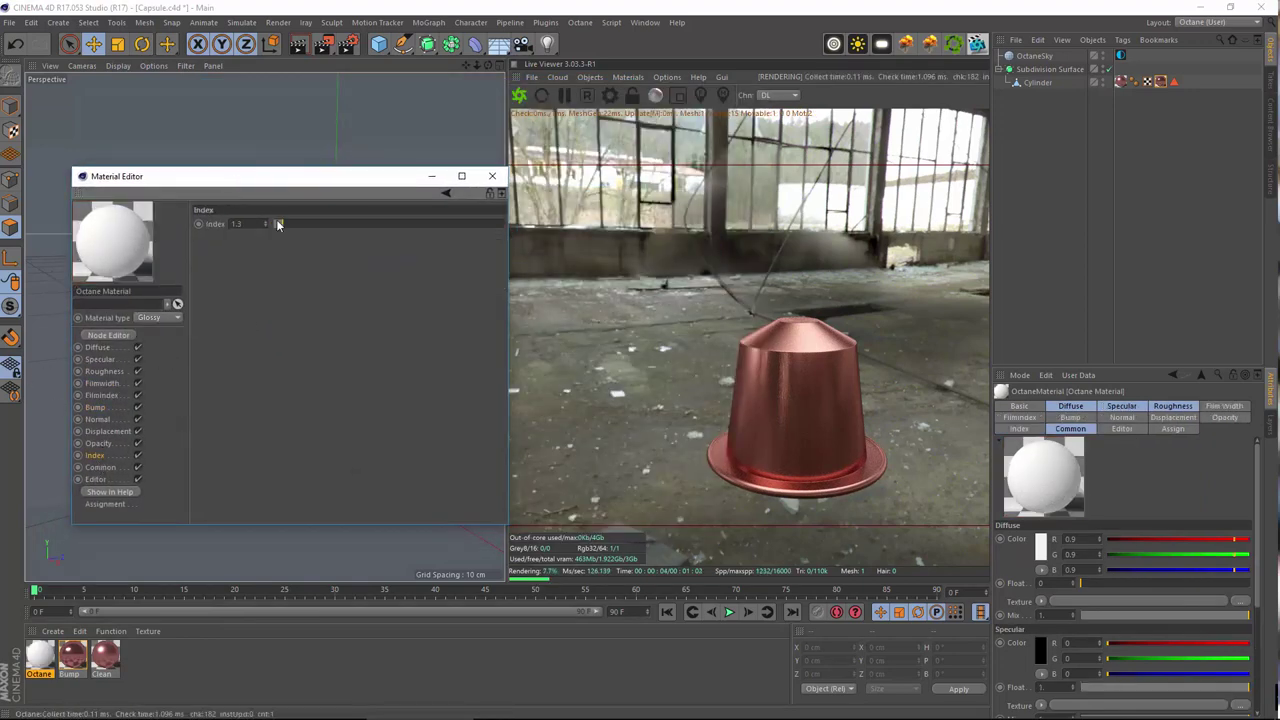
click(256, 227)
text(1.56)
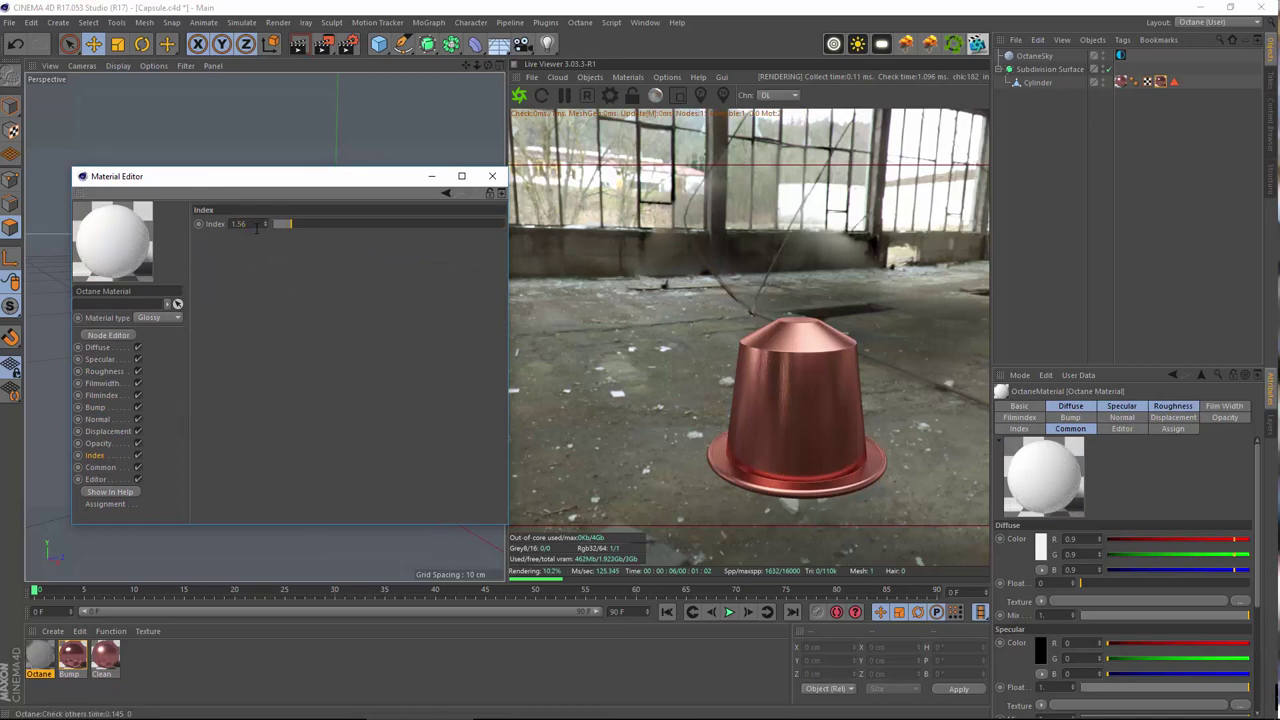
key(Return)
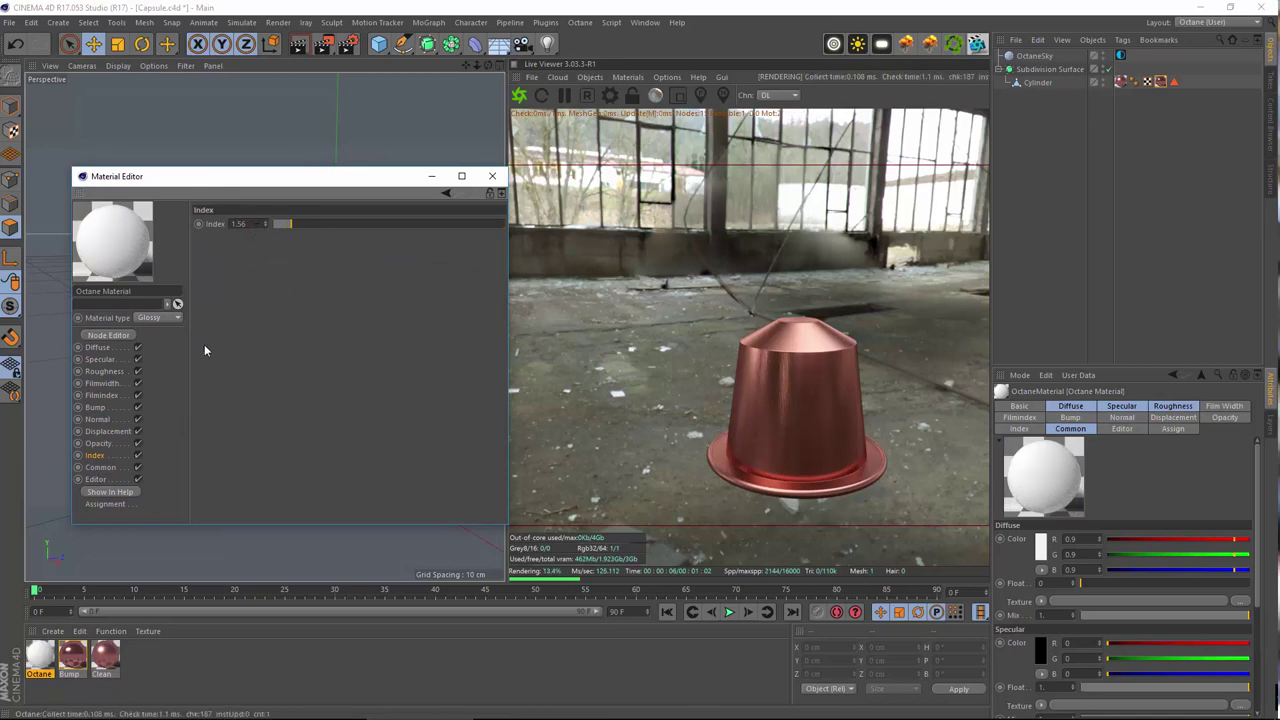
- Open the new material's Roughness settings and check the reference photo of the three coloured capsules
click(110, 370)
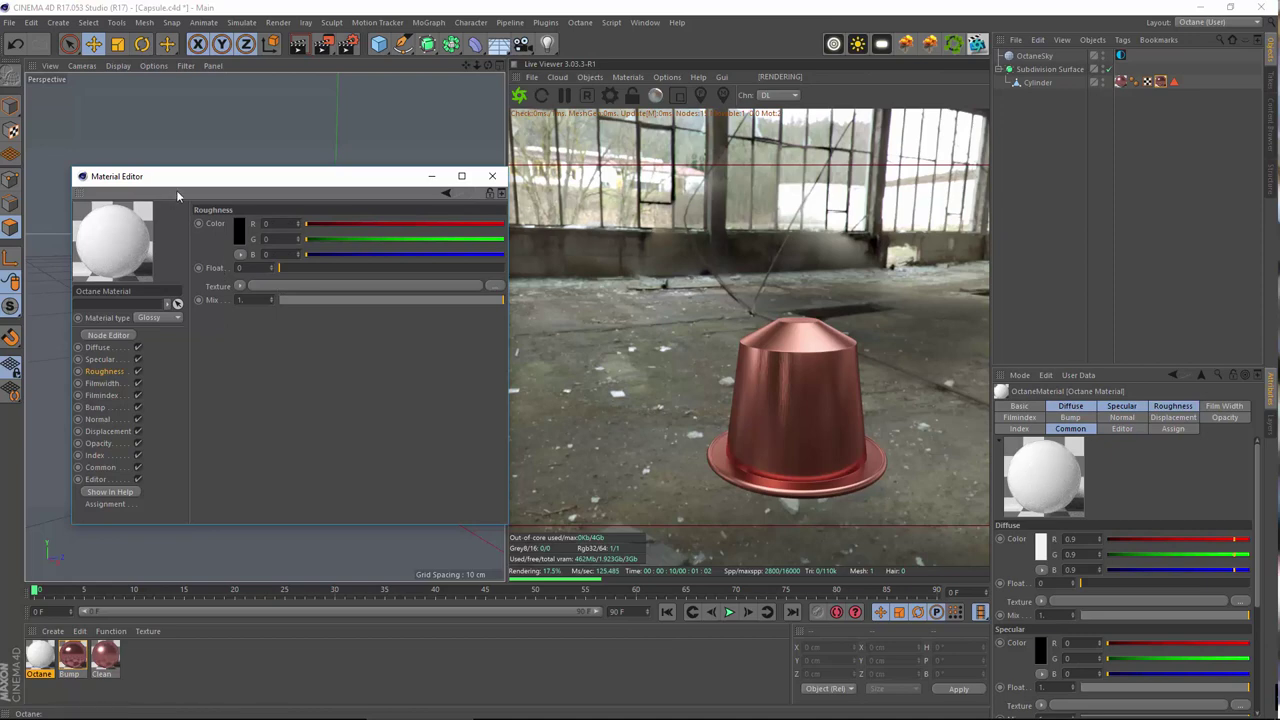
drag(226, 180, 218, 135)
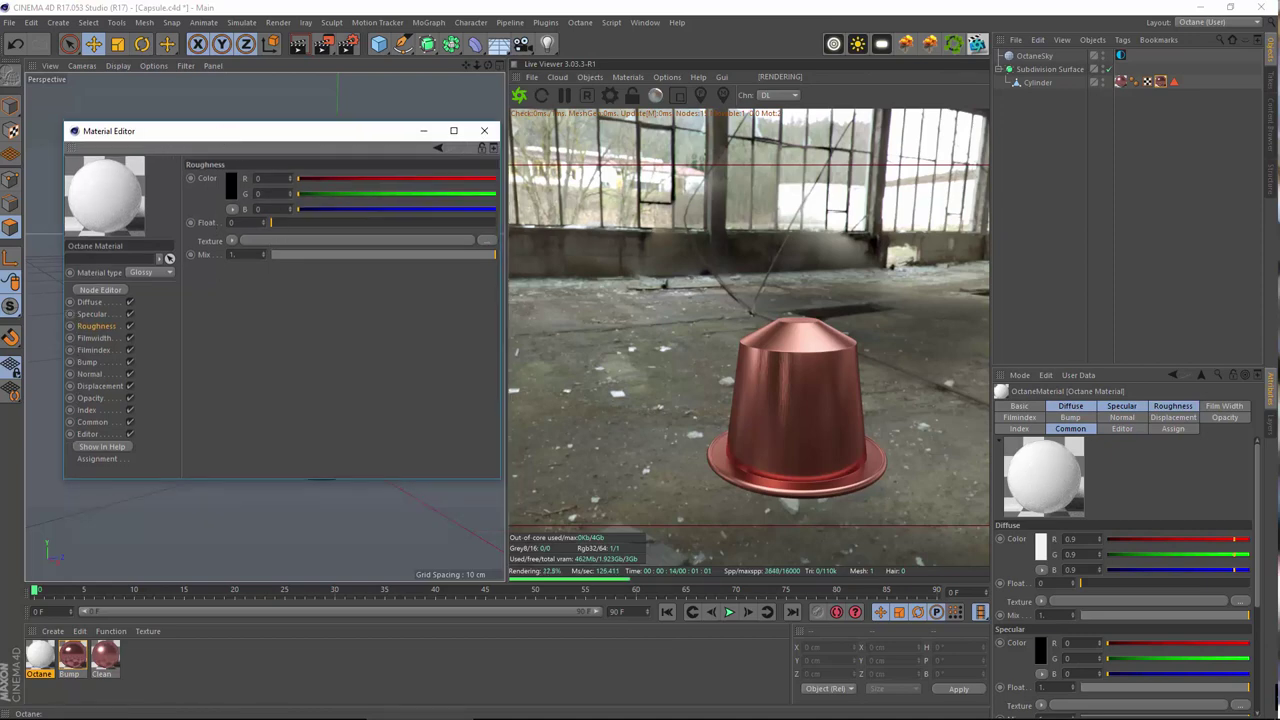
mouse_move(878, 714)
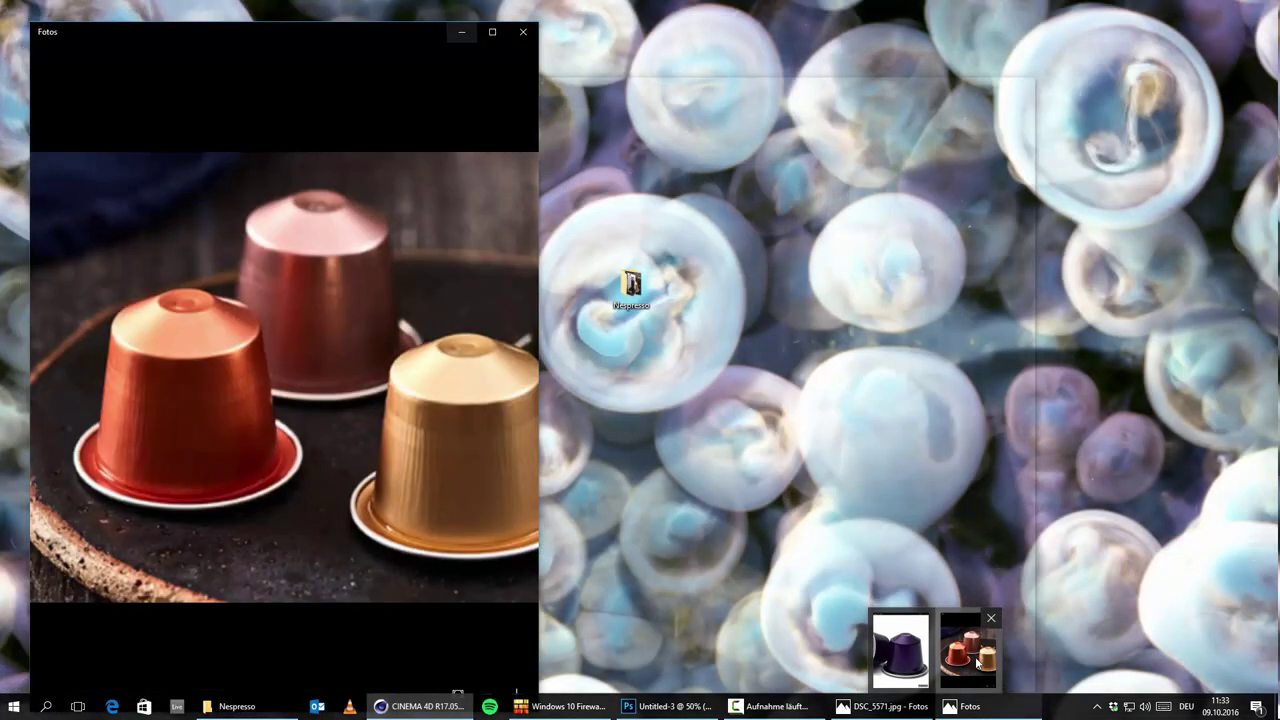
click(968, 650)
click(461, 32)
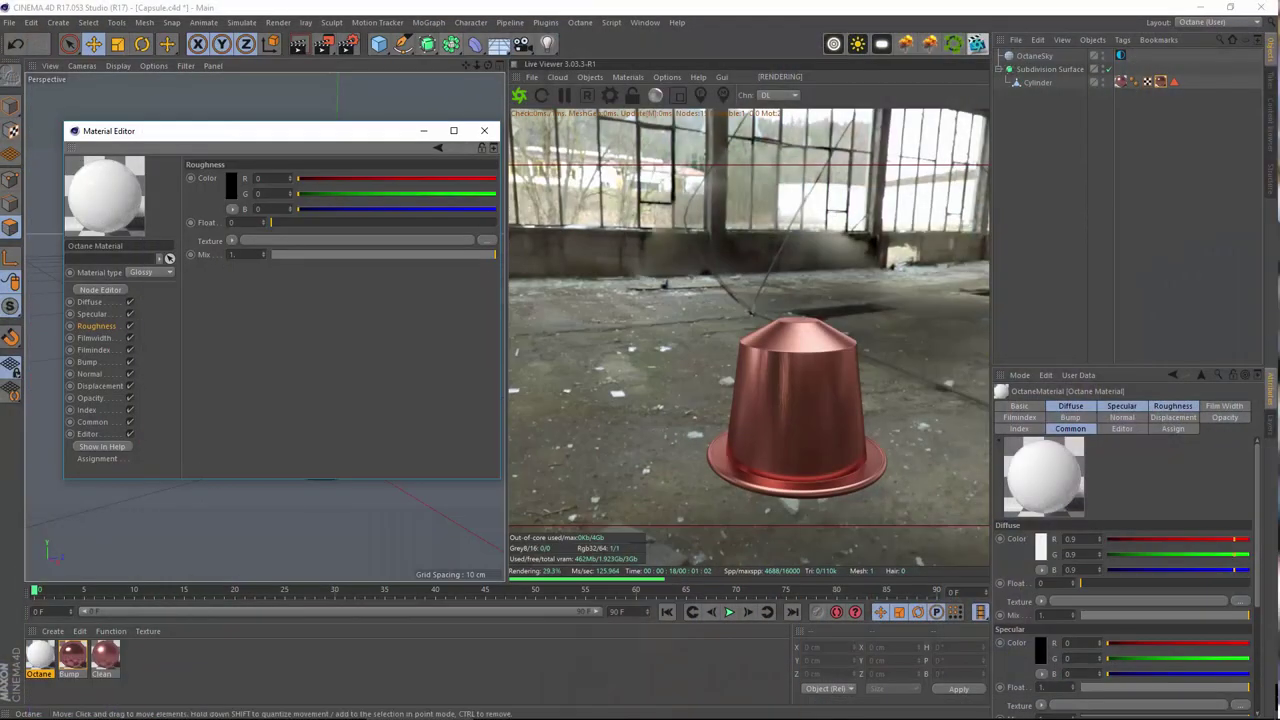
- Read the Bump material's Specular color as RGB values, leaving the color unchanged
double_click(72, 657)
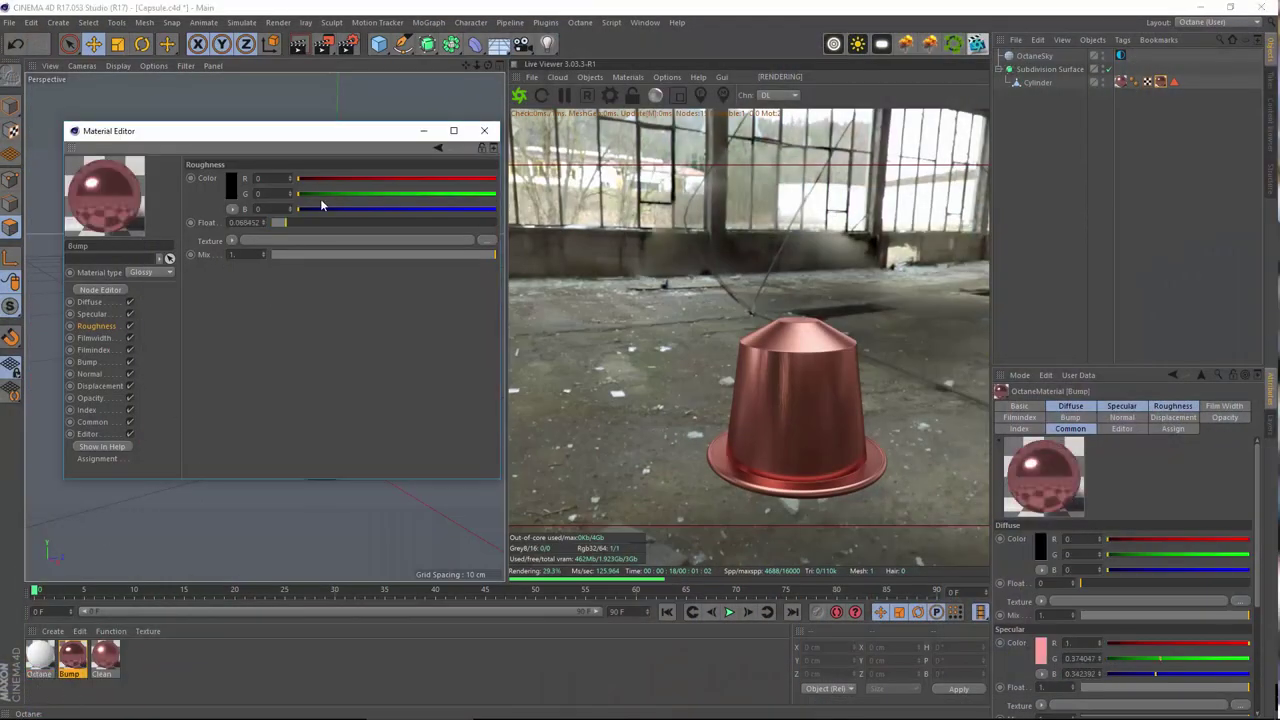
click(100, 314)
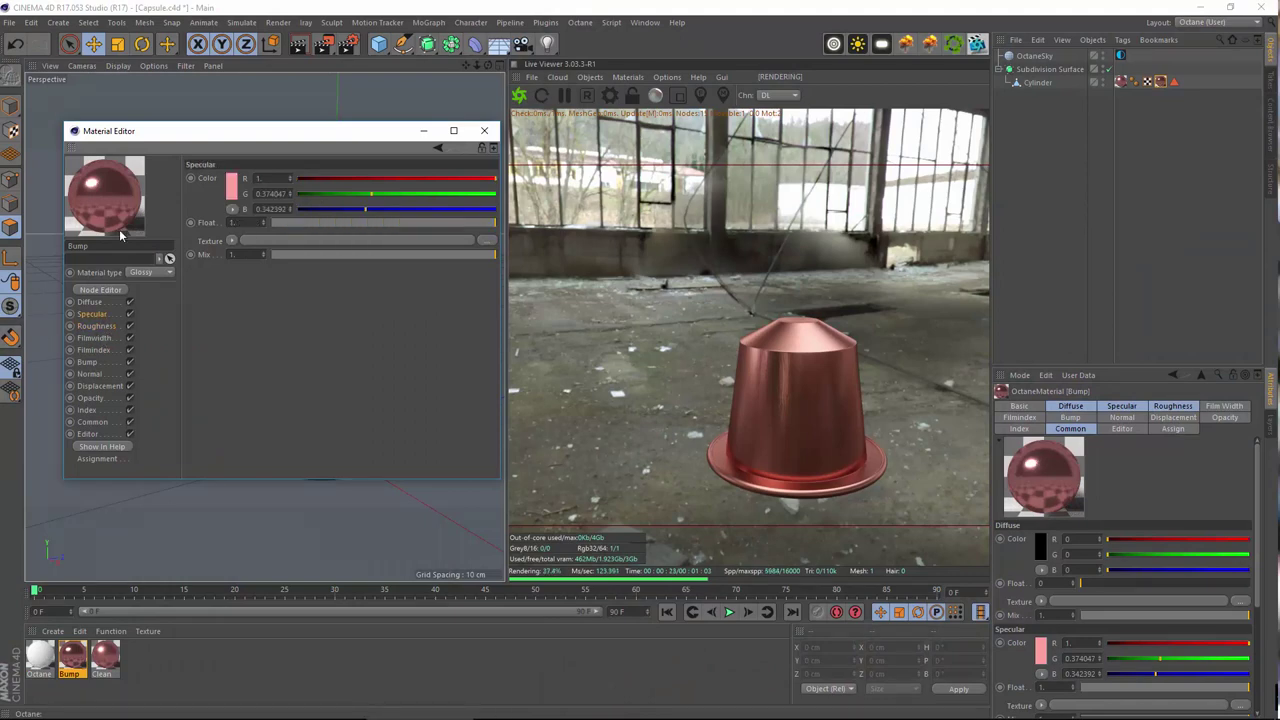
click(232, 185)
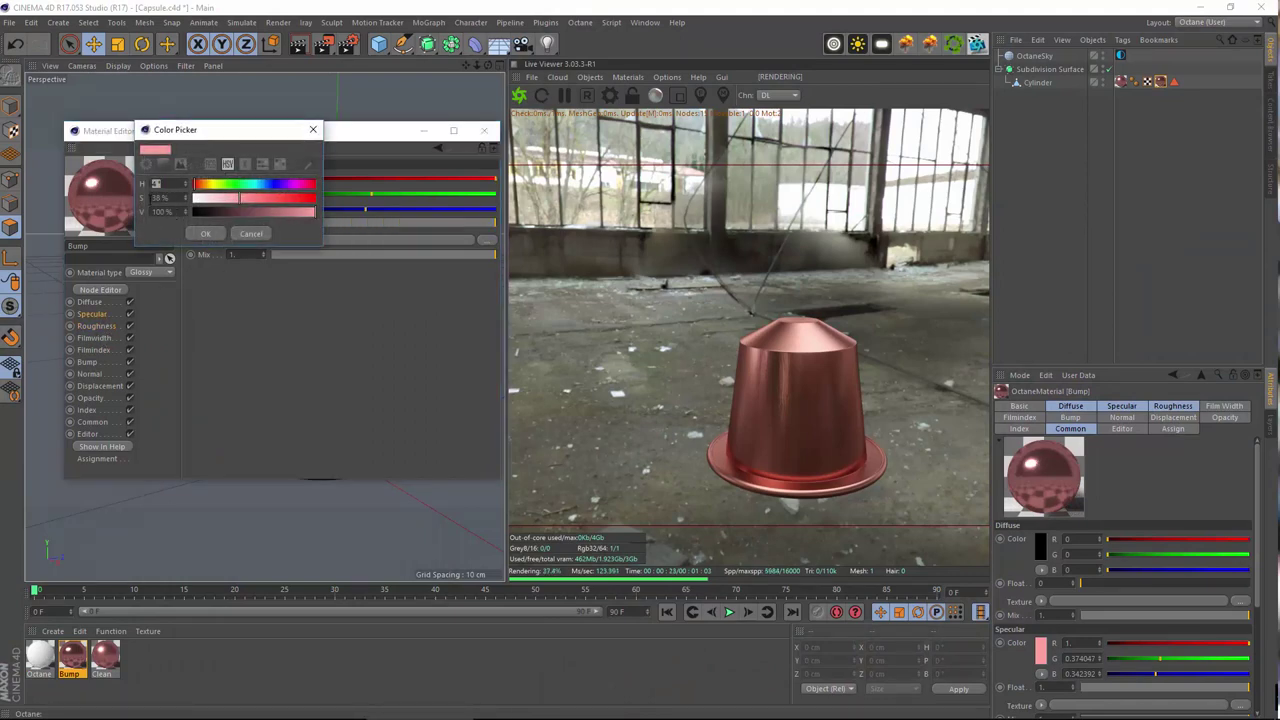
click(210, 164)
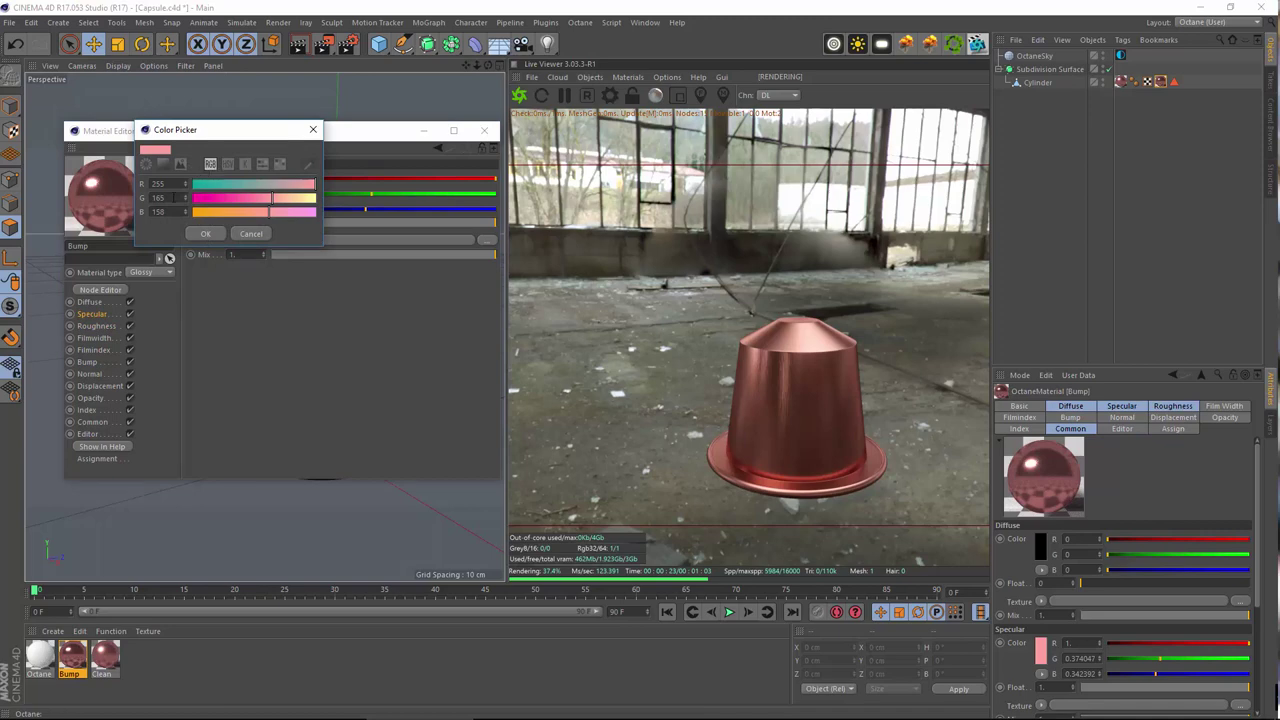
drag(222, 142, 667, 231)
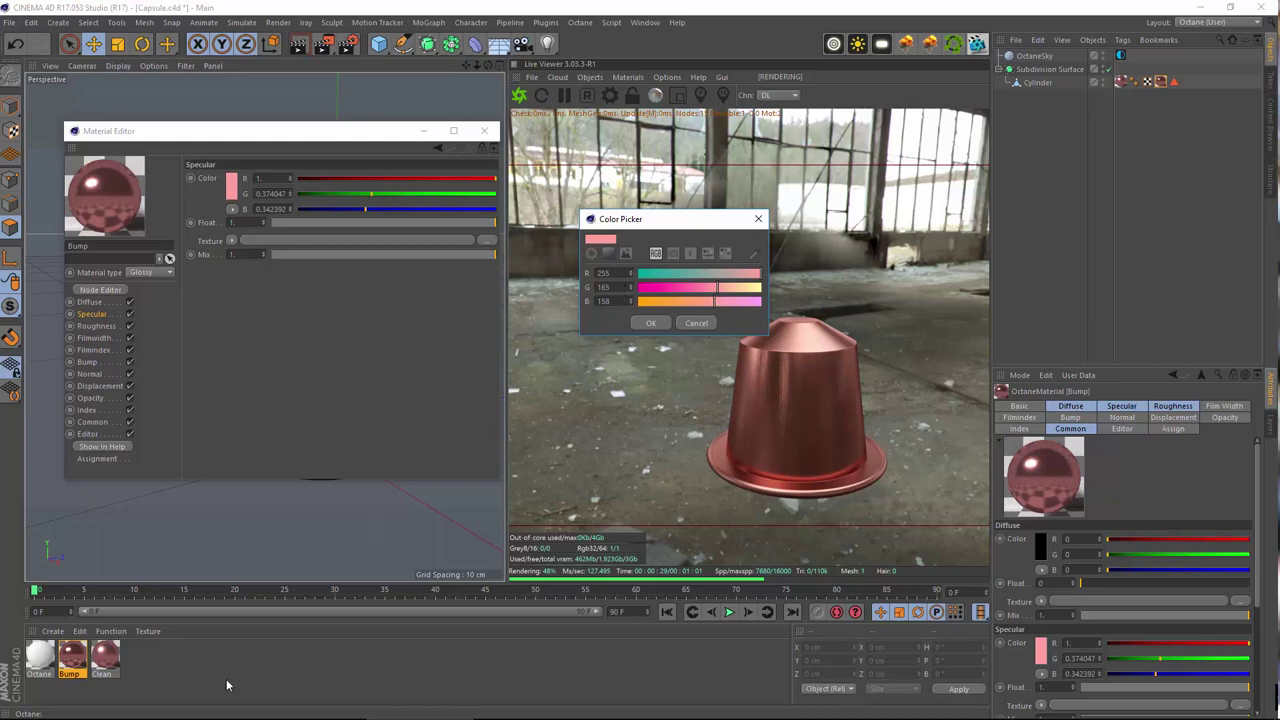
click(758, 218)
- Set the new Octane Material's Diffuse color to RGB 255, 165, 158
click(36, 660)
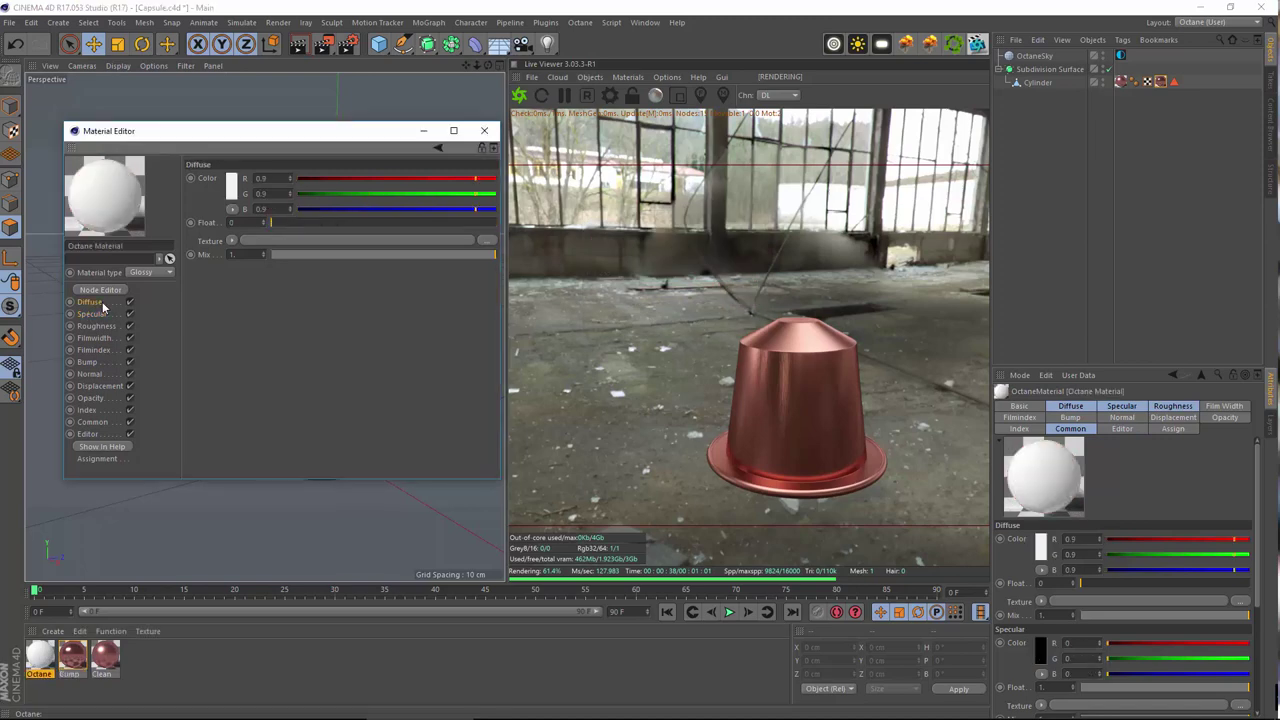
click(230, 190)
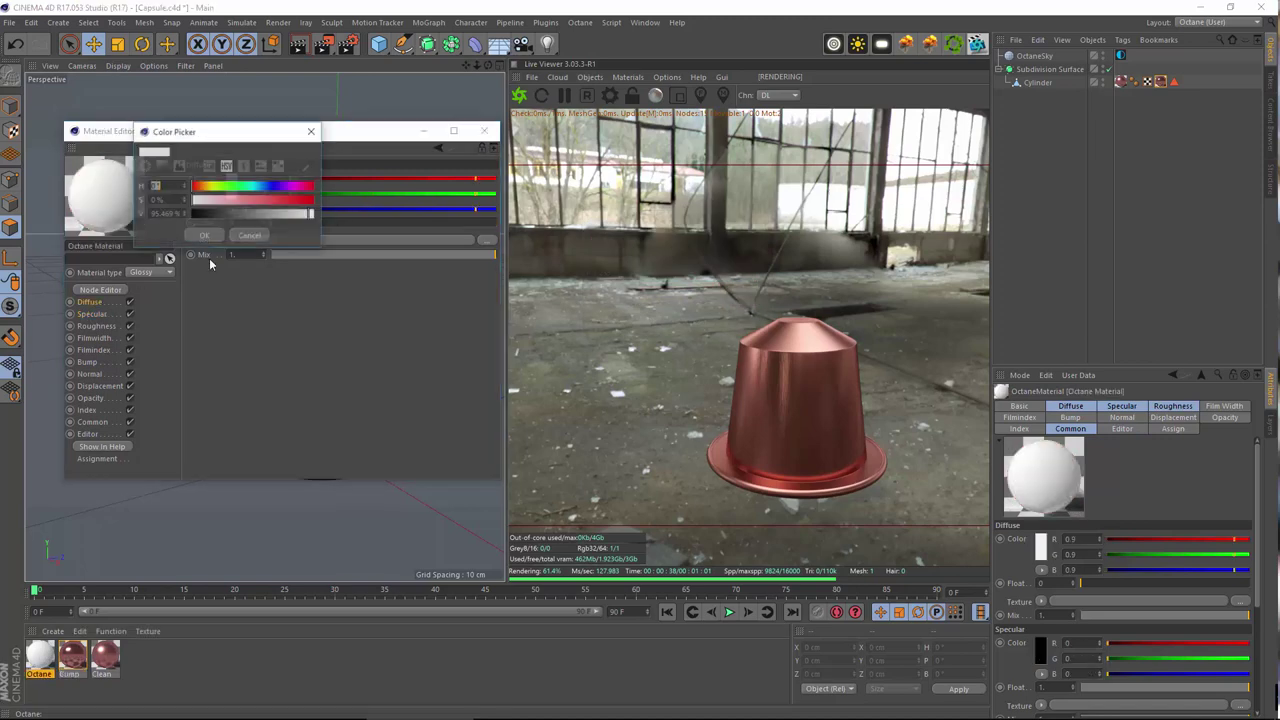
click(209, 166)
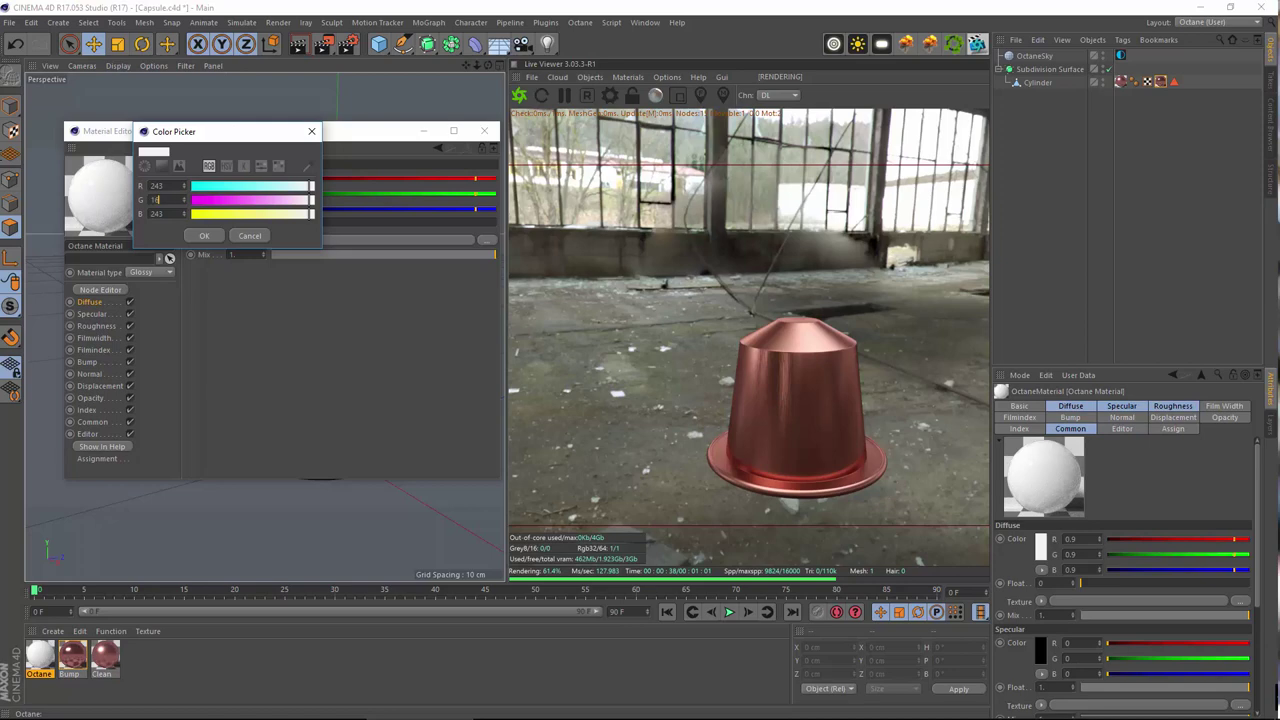
click(168, 213)
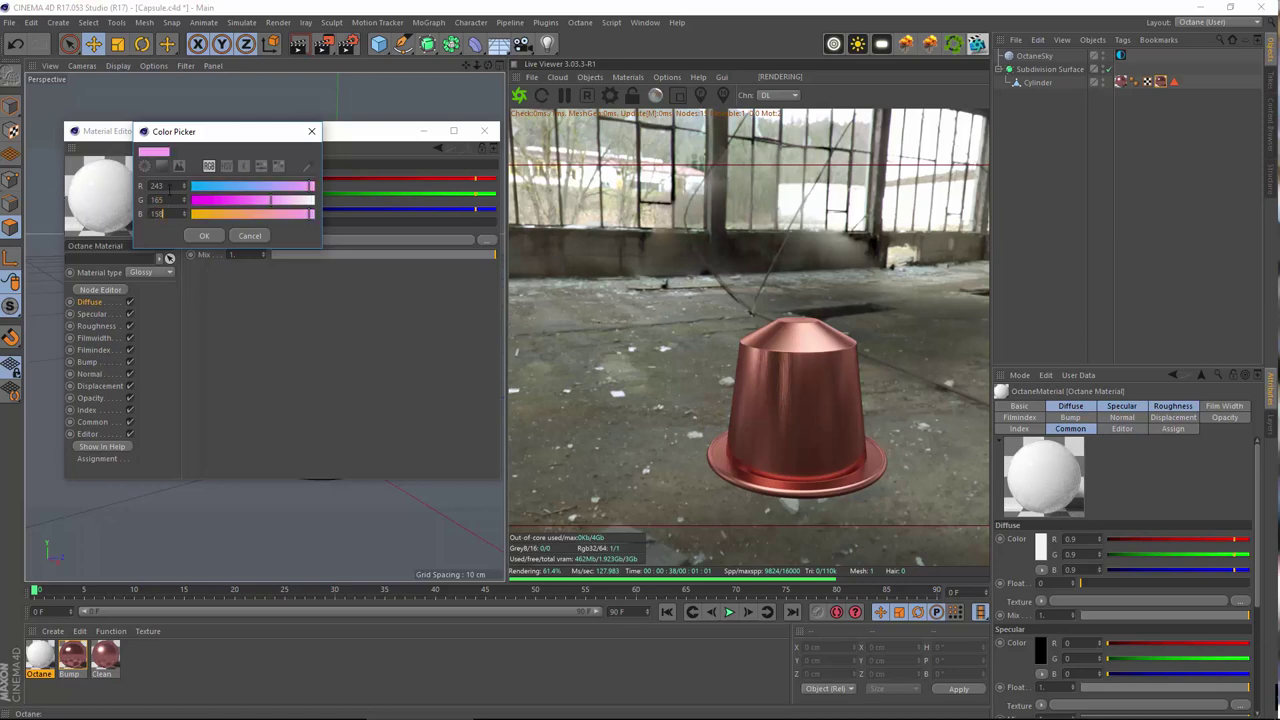
text(158)
click(168, 186)
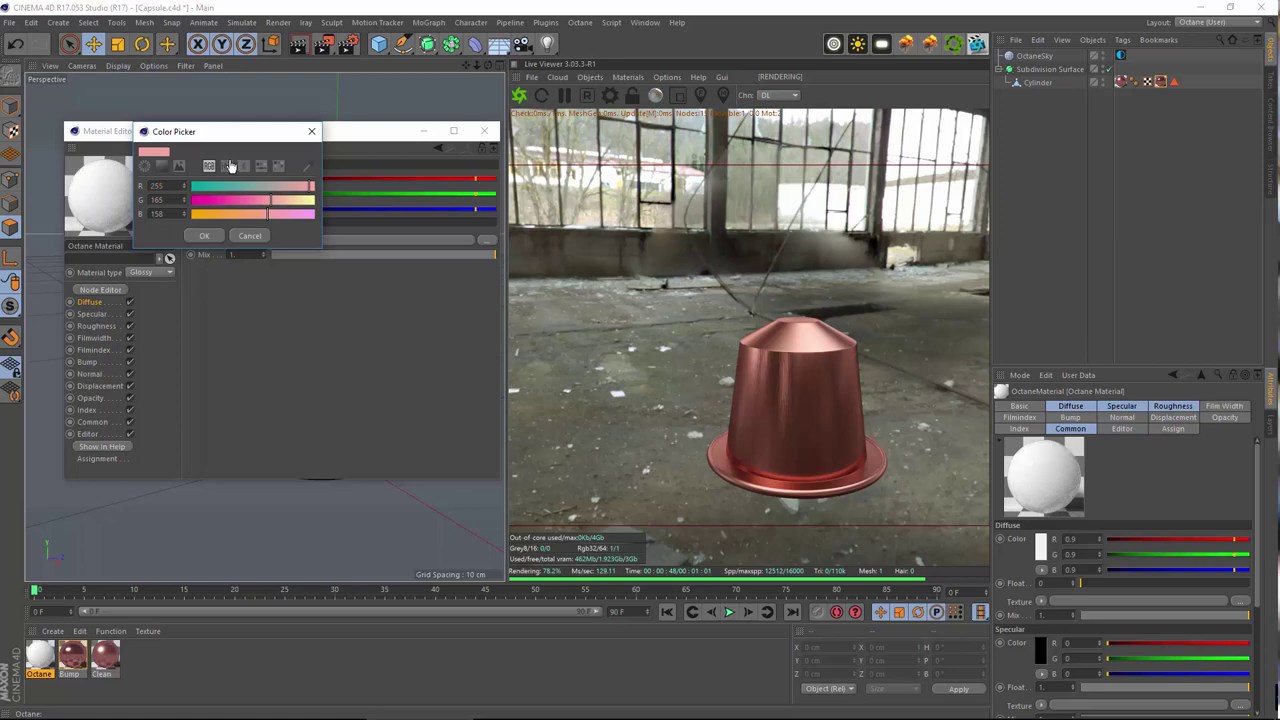
click(204, 235)
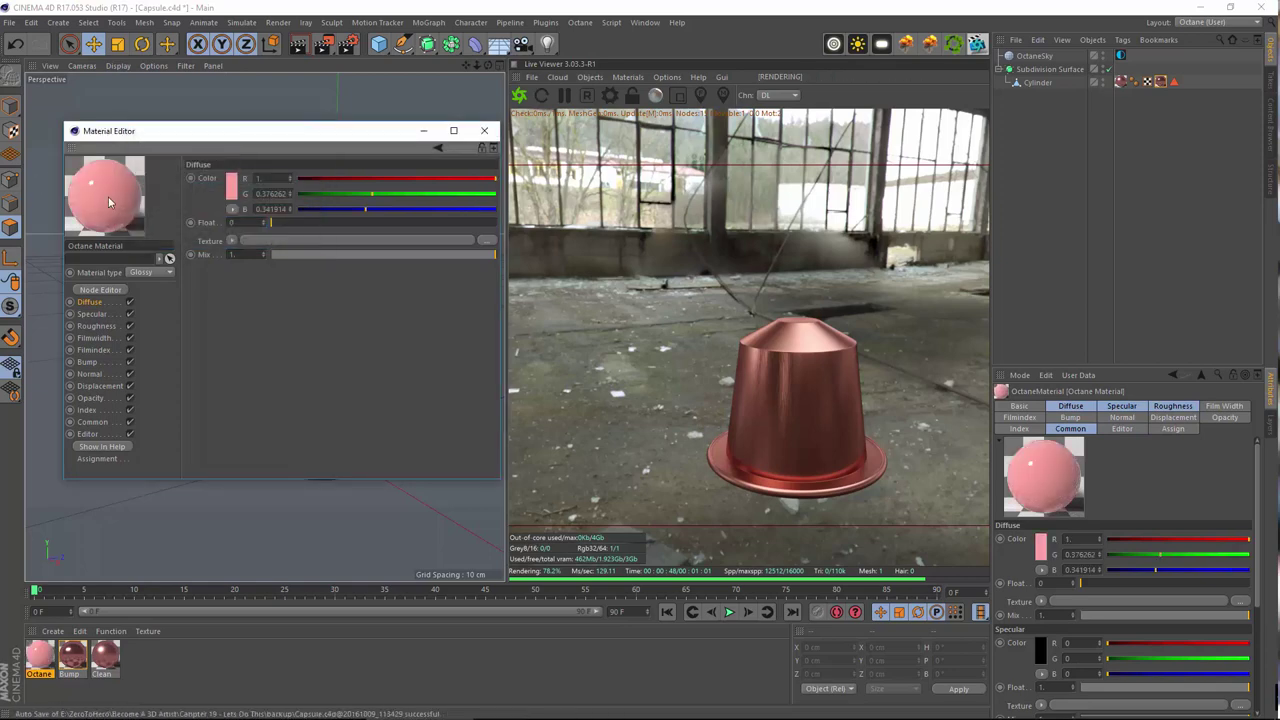
- Create an Octane Mix Material with Octane Material as Material1 and Bump as Material2
click(52, 631)
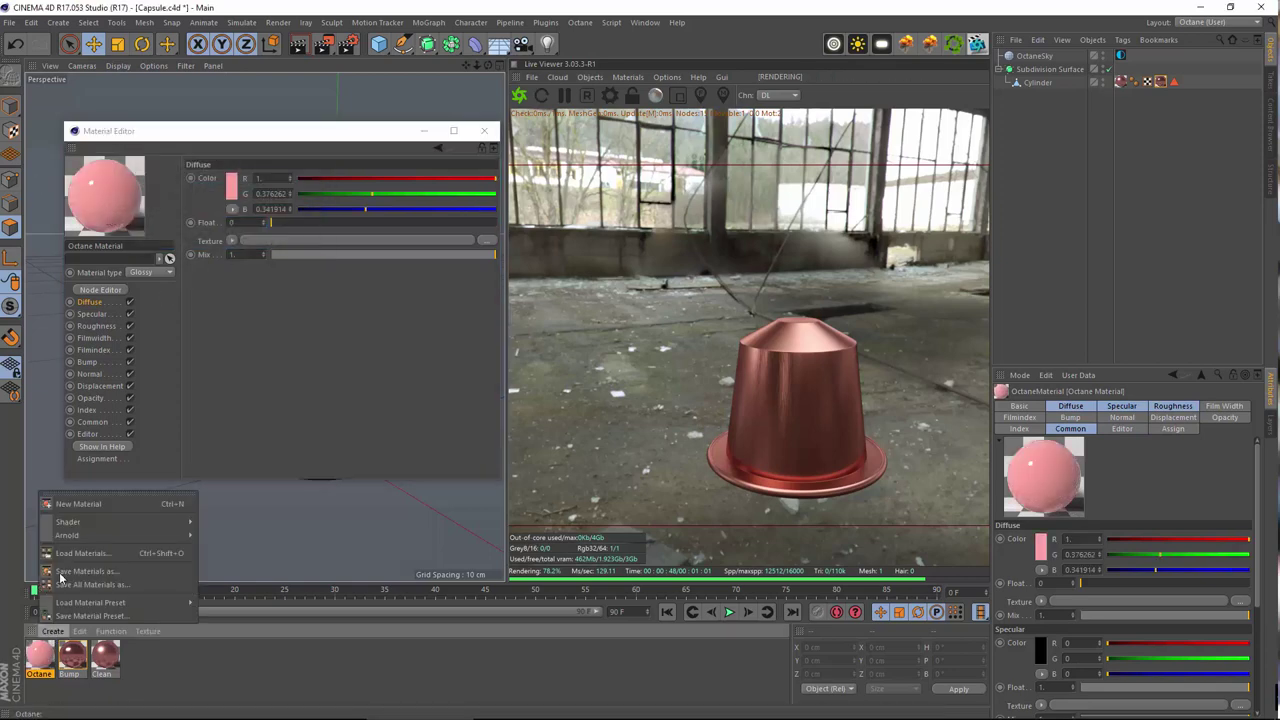
mouse_move(125, 522)
mouse_move(295, 478)
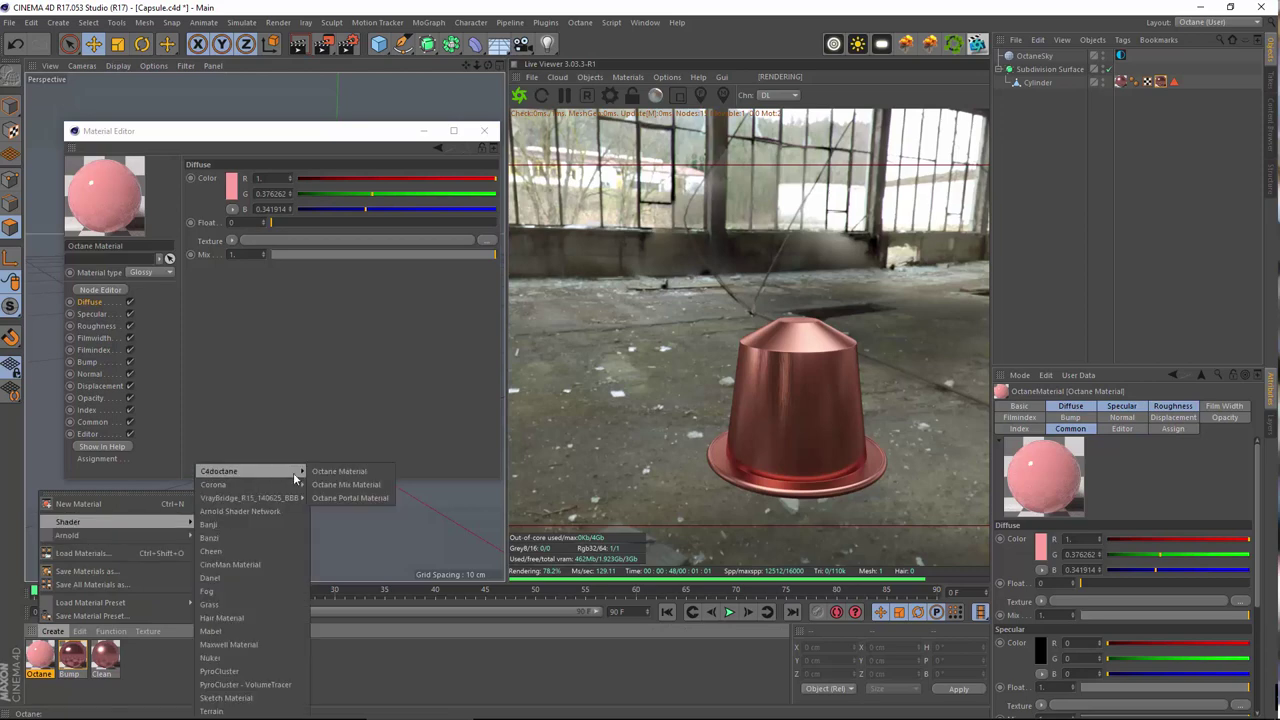
click(346, 485)
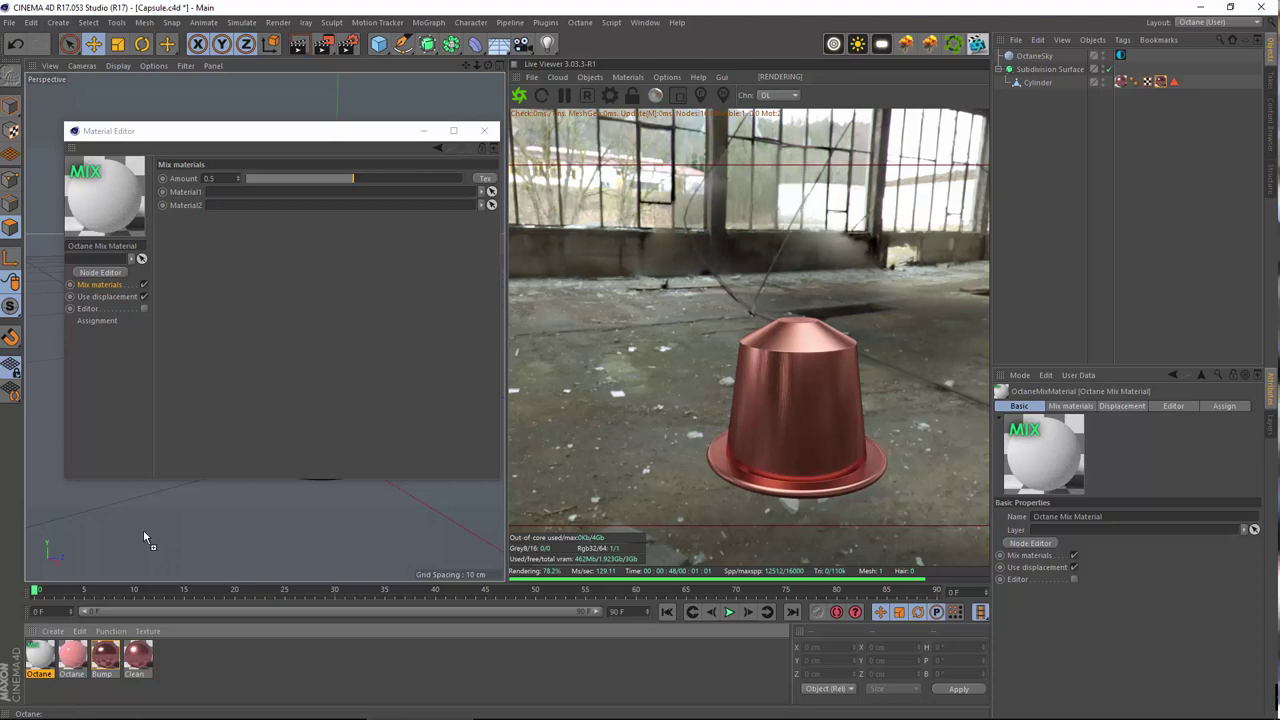
drag(143, 529, 274, 208)
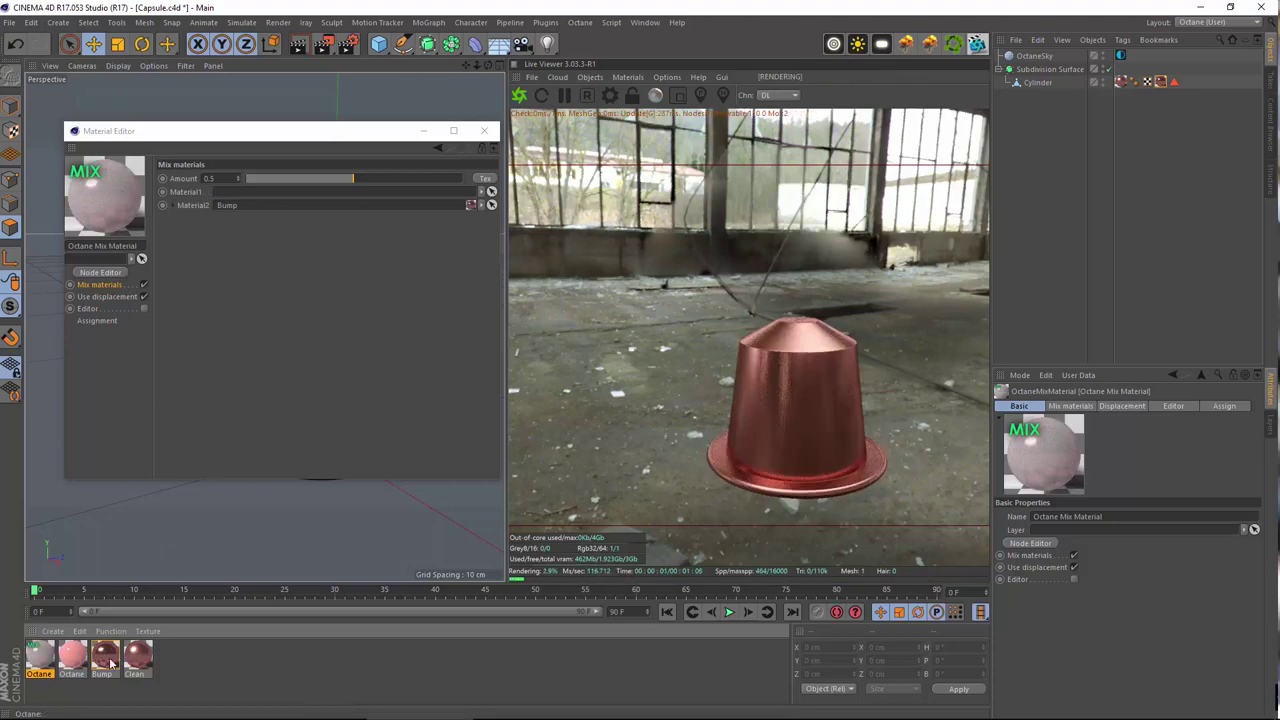
drag(241, 201, 241, 194)
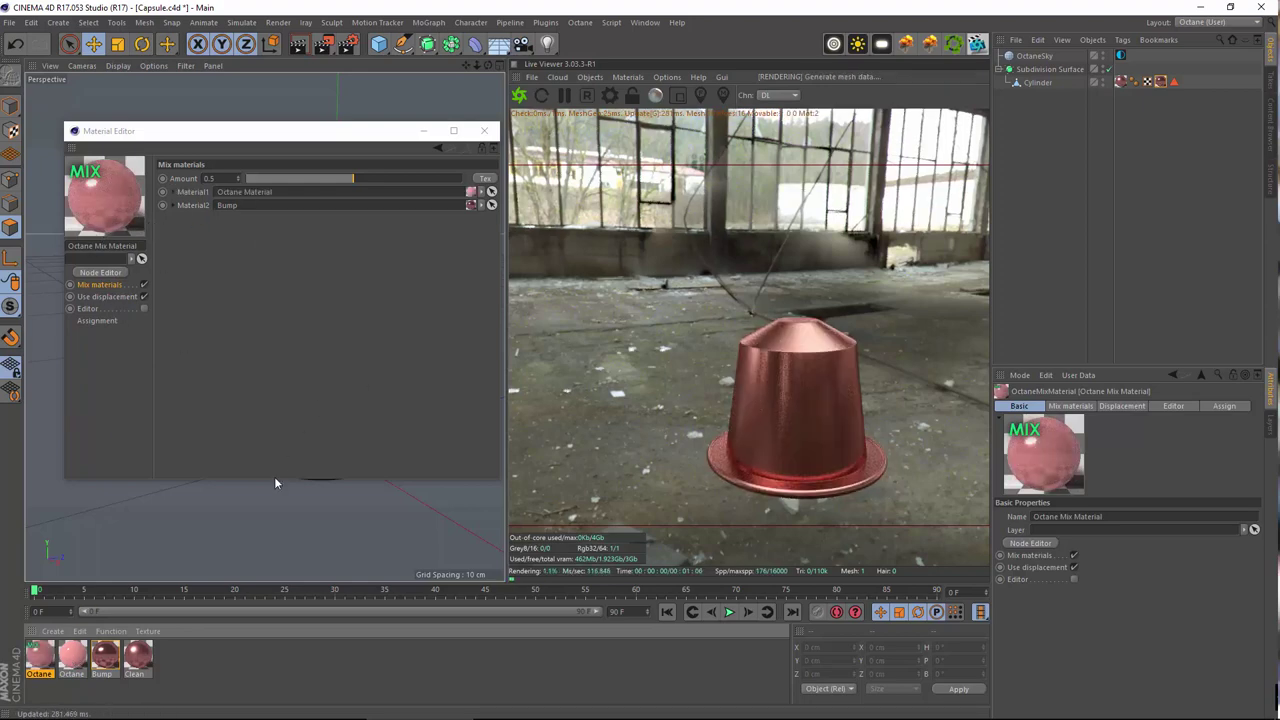
- Save the Capsule.c4d project
mouse_move(42, 659)
mouse_down()
mouse_move(92, 647)
mouse_move(1148, 123)
mouse_move(33, 647)
mouse_move(42, 652)
mouse_up()
click(9, 21)
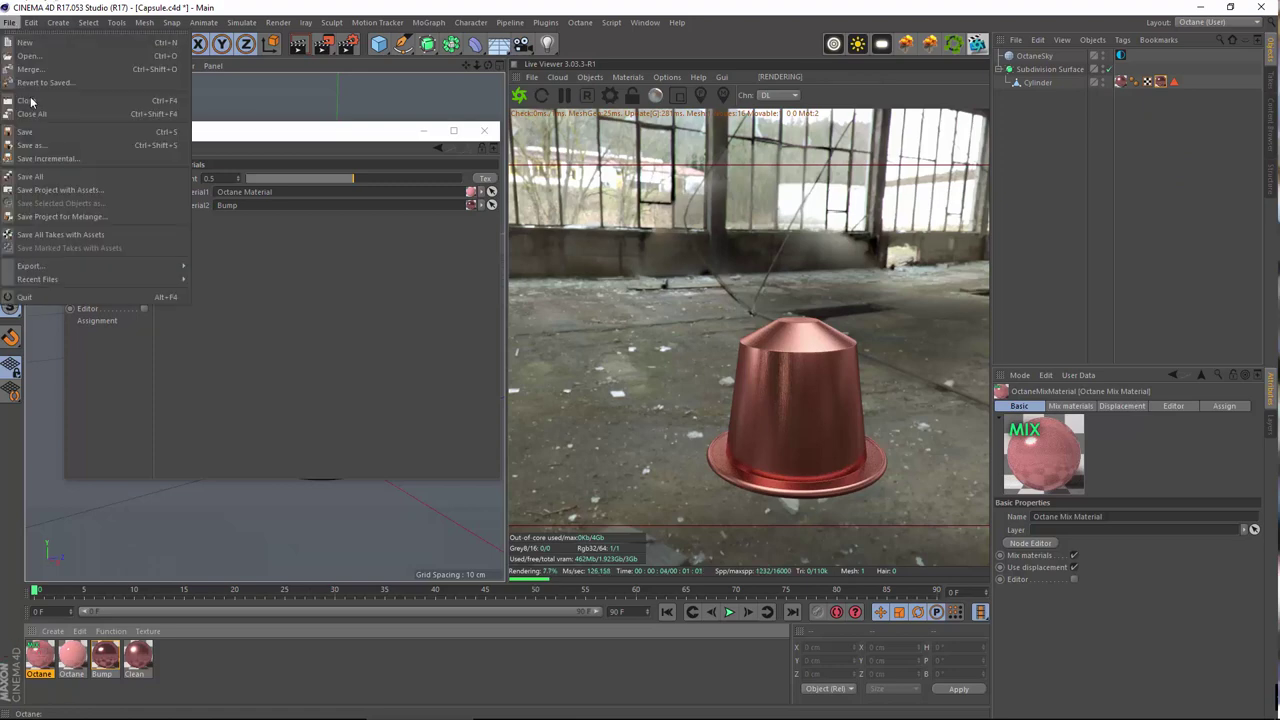
click(40, 132)
- Replace Bump with the Octane Mix Material on the Cylinder's texture tag restricted to the polygon selection
mouse_move(40, 659)
mouse_down()
mouse_move(283, 473)
mouse_move(1172, 90)
mouse_move(265, 474)
mouse_move(40, 648)
mouse_move(42, 662)
mouse_up()
click(1122, 82)
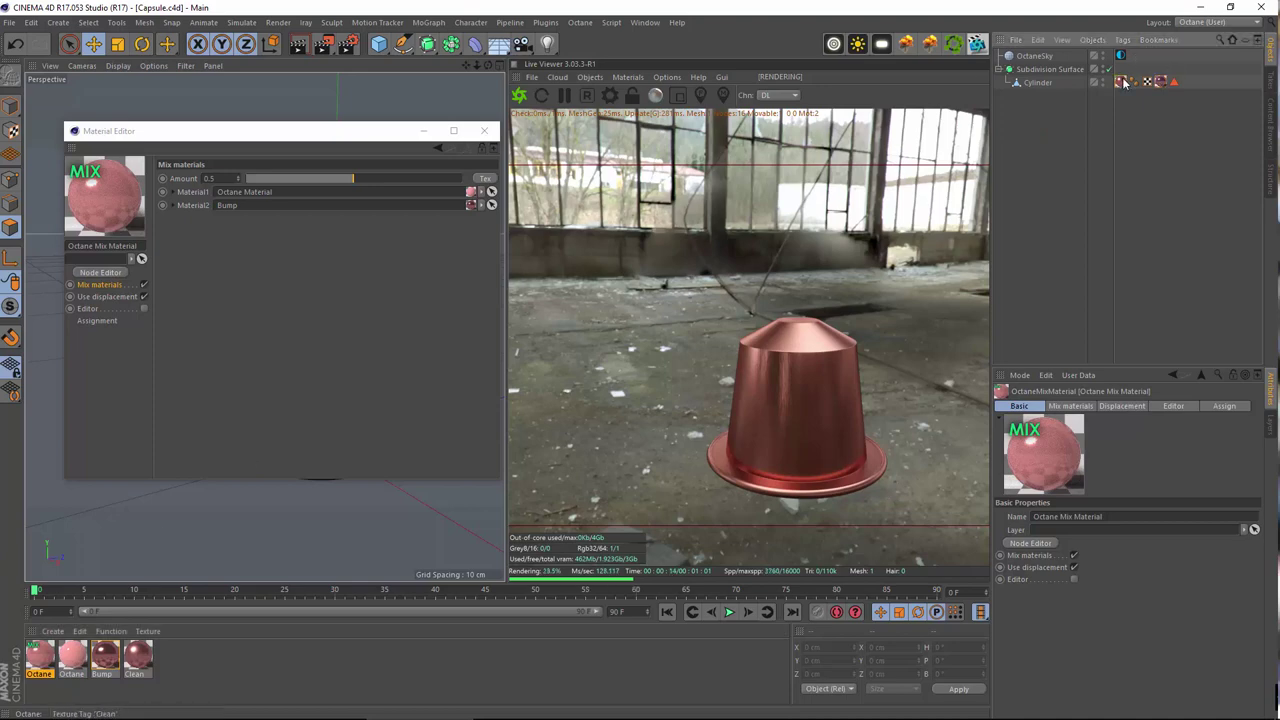
double_click(1122, 82)
click(1162, 84)
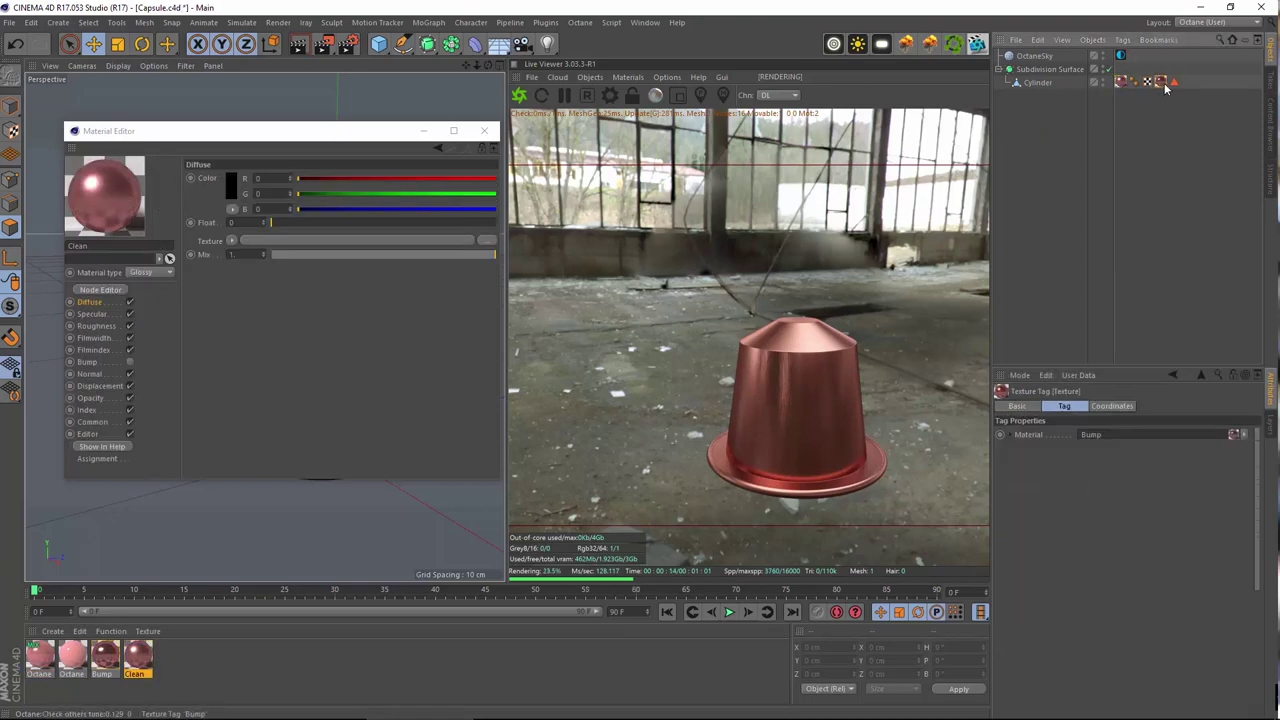
drag(38, 660, 1173, 90)
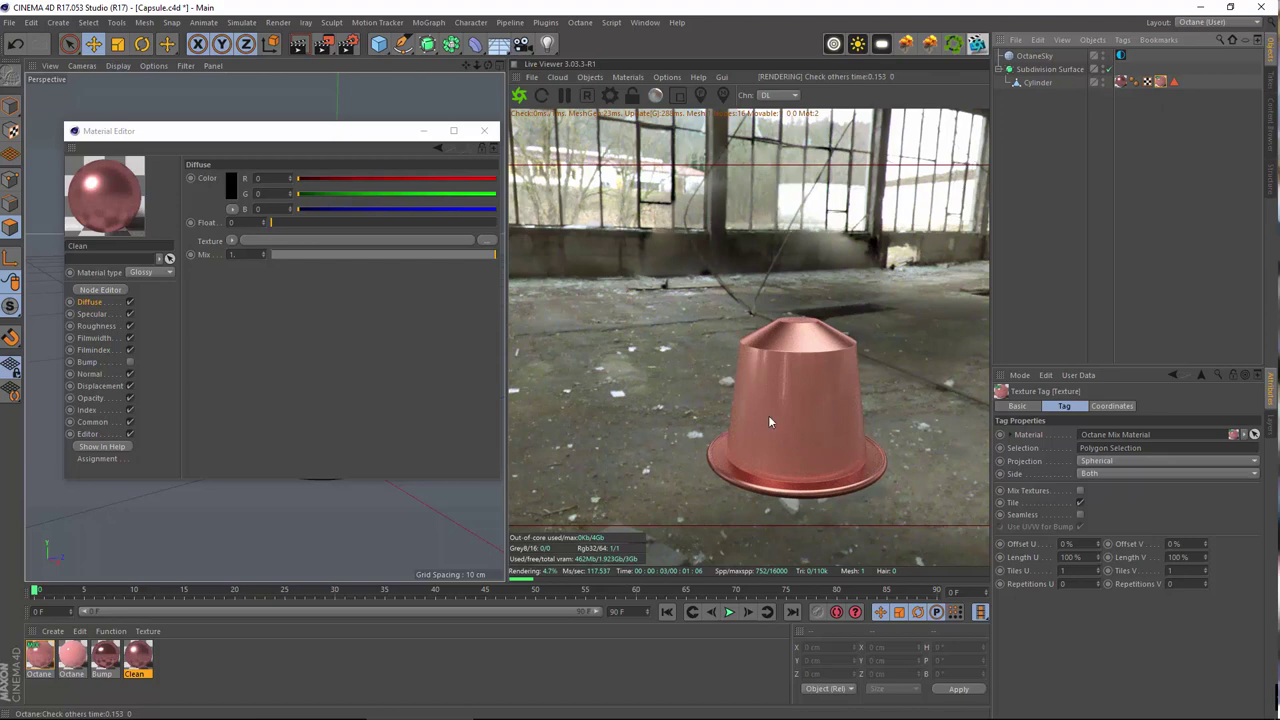
- Try a mix Amount of about 0.9 on the Octane Mix Material and lower it to about 0.3
click(40, 655)
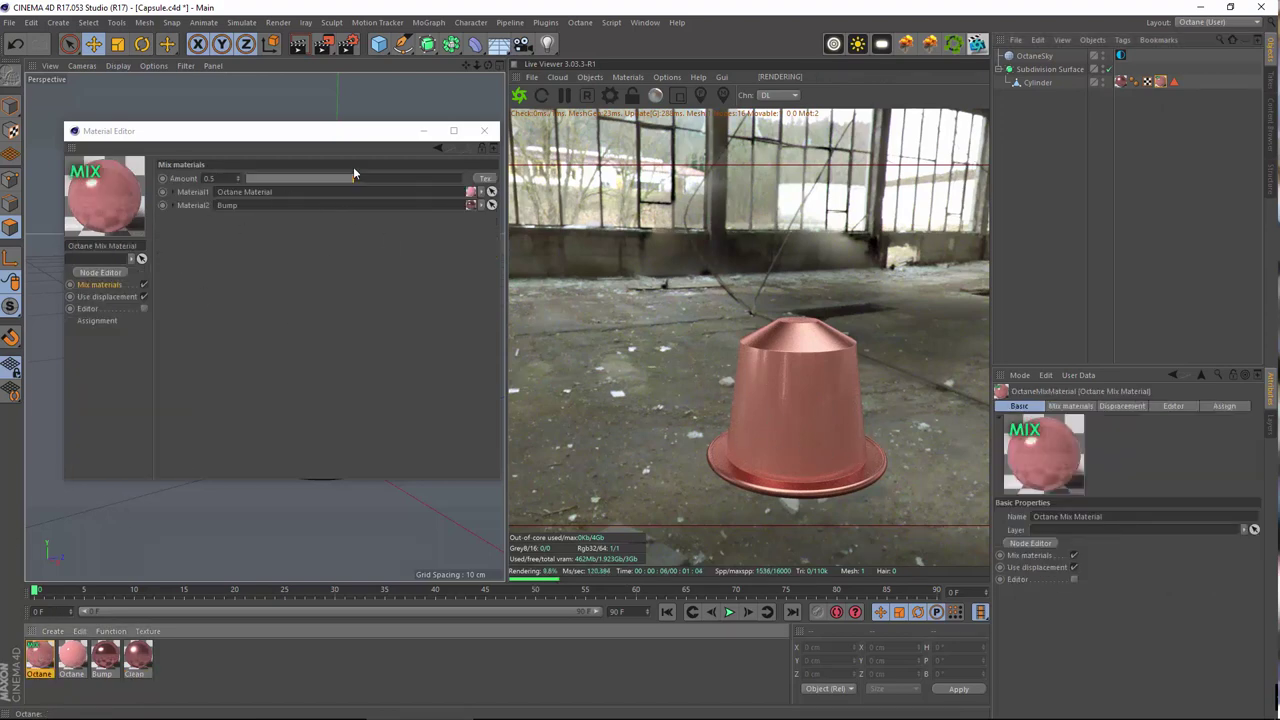
drag(383, 140, 486, 196)
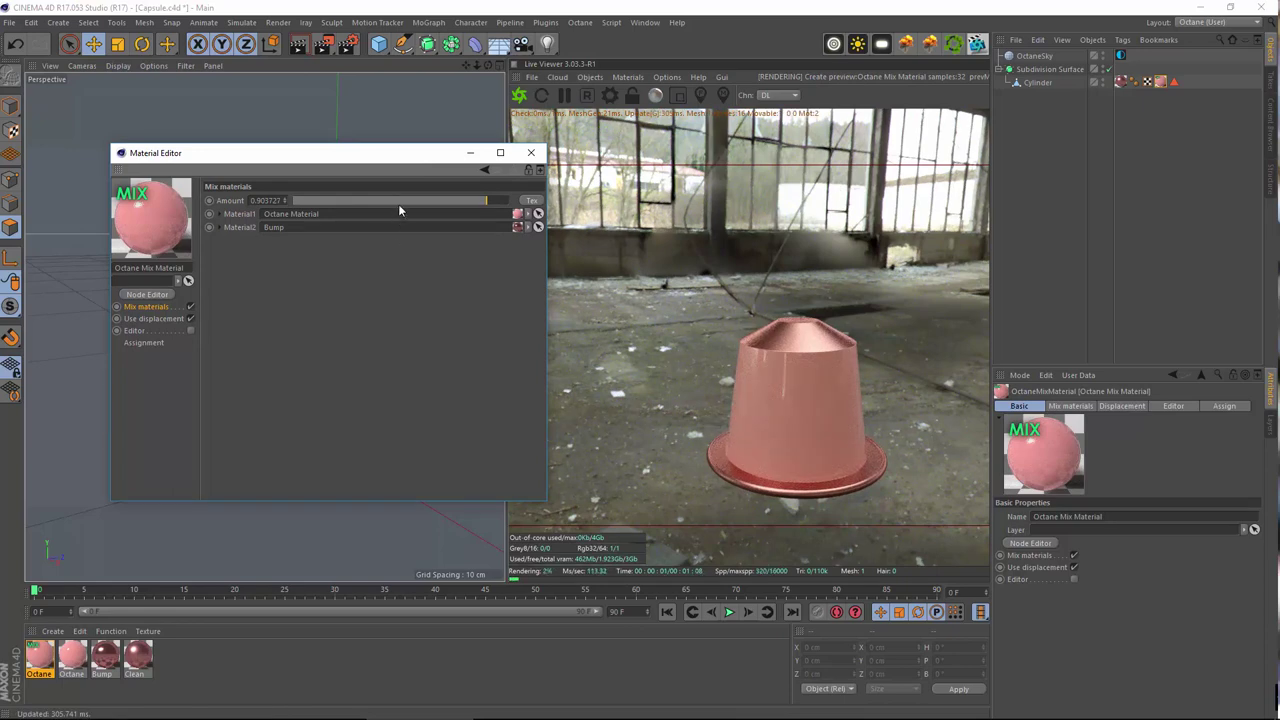
drag(398, 204, 356, 204)
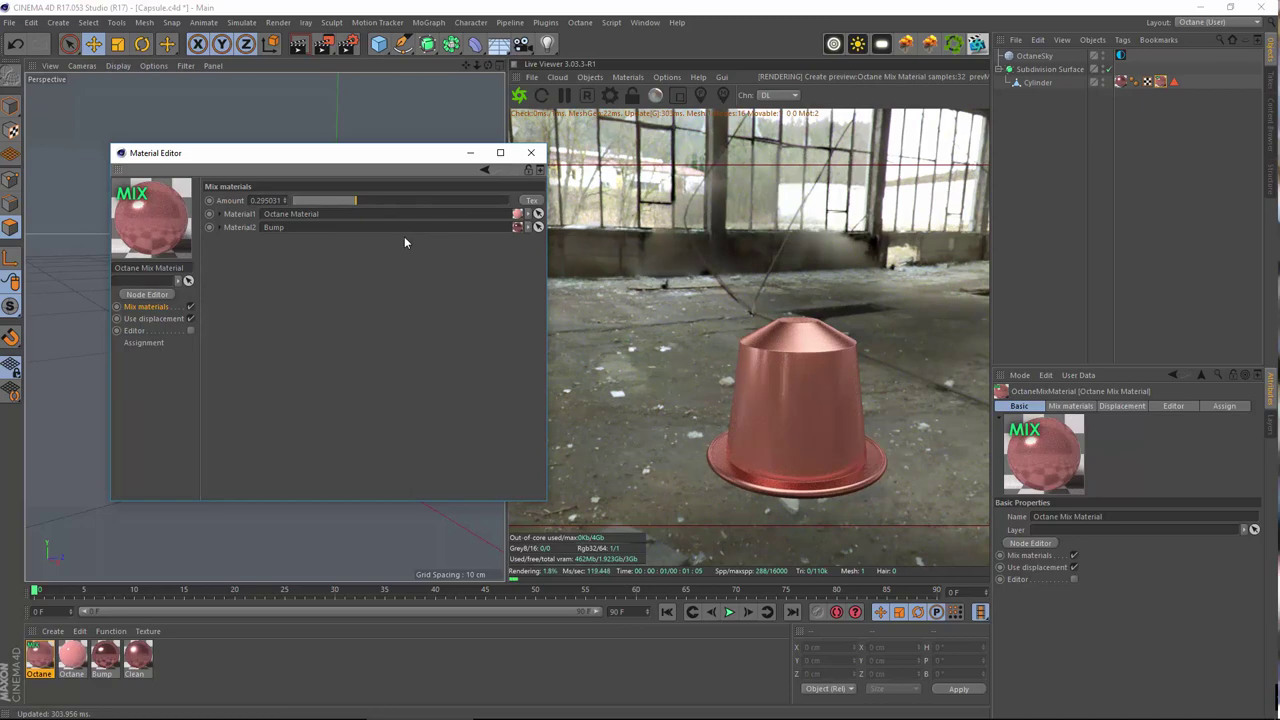
- Raise the Octane Mix Material's Amount to about 0.33 and set the glossy Octane Material's Roughness float to about 0.02
mouse_move(366, 200)
mouse_down()
mouse_move(352, 199)
mouse_move(363, 203)
mouse_up()
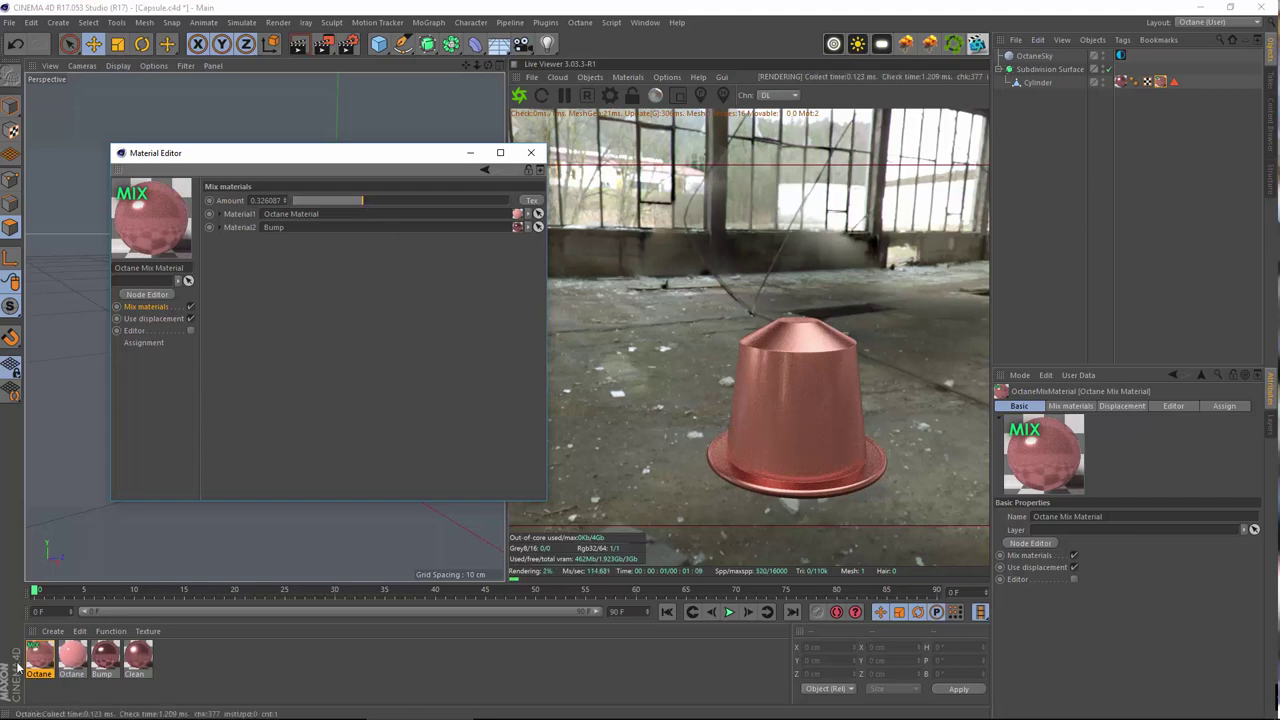
click(72, 656)
click(142, 348)
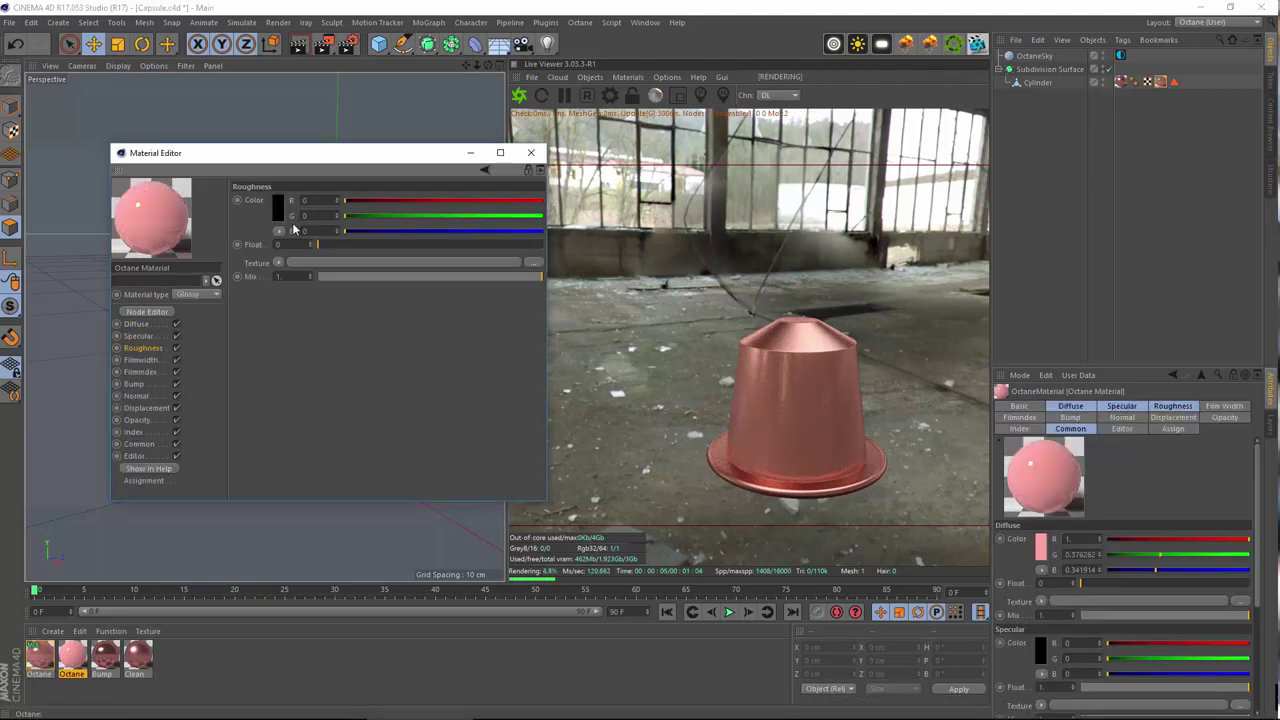
drag(317, 246, 322, 247)
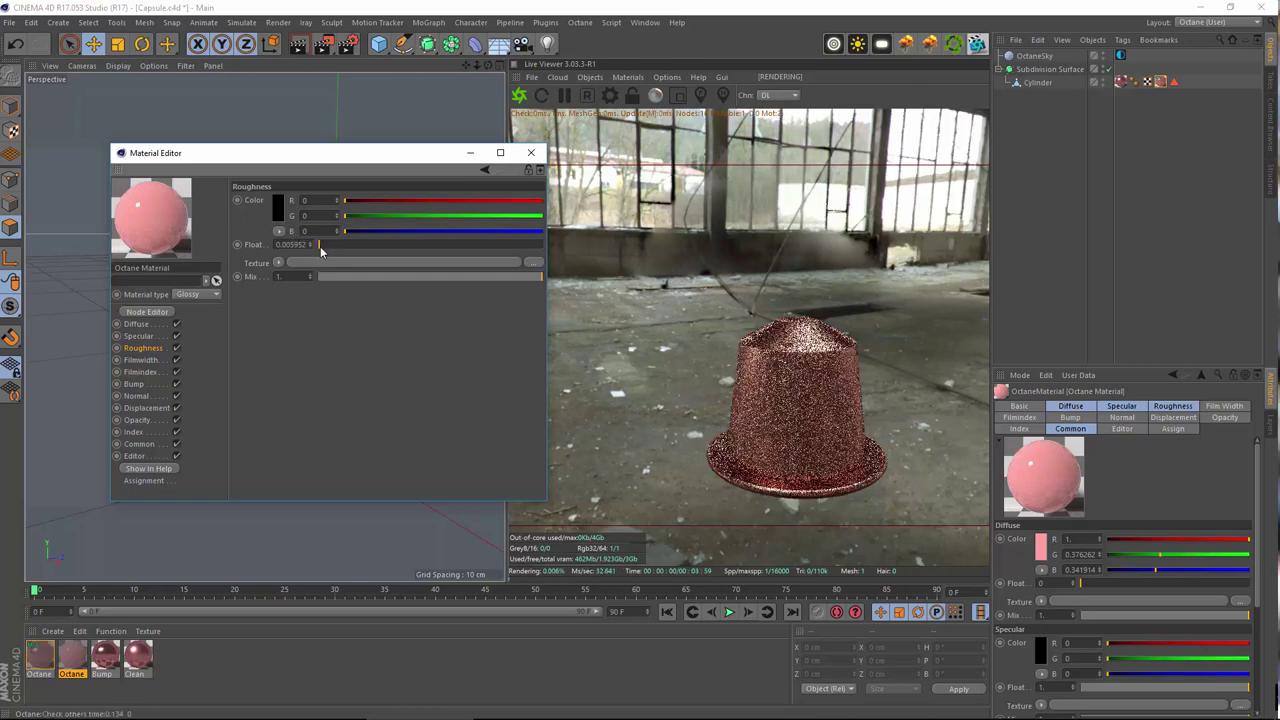
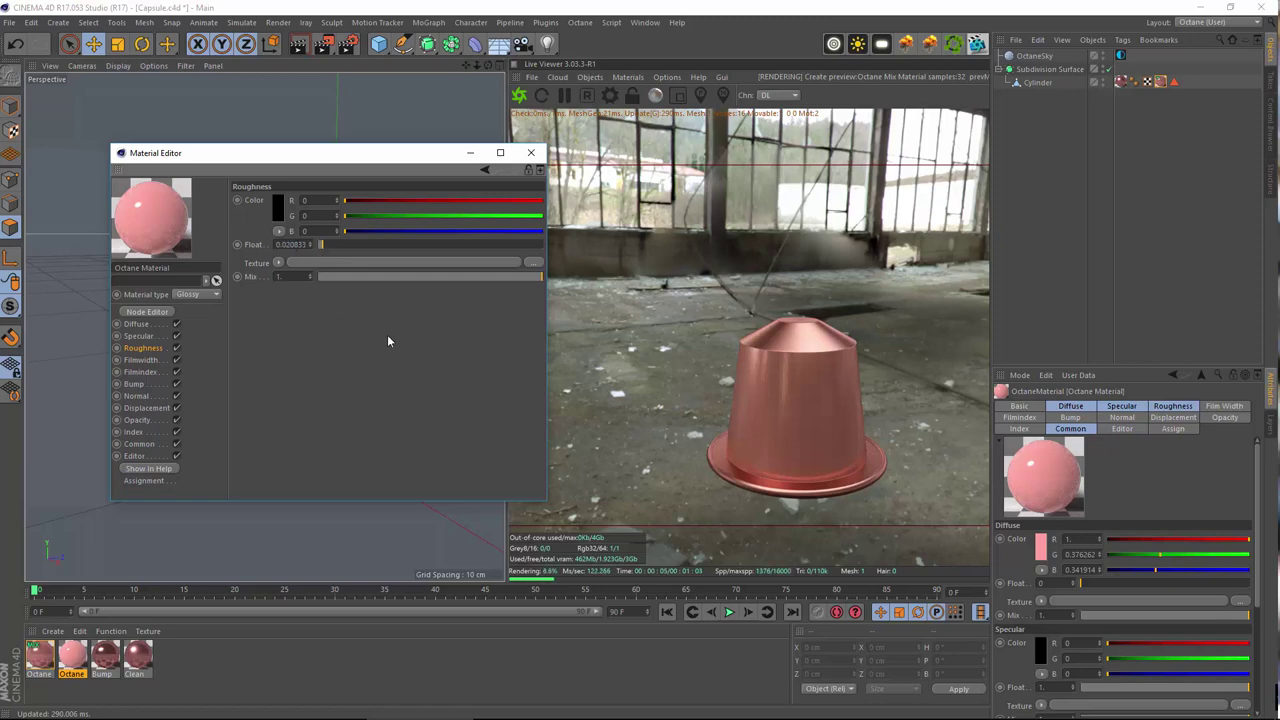
- Lower the Octane Mix Material's Amount to about 0.2
click(45, 655)
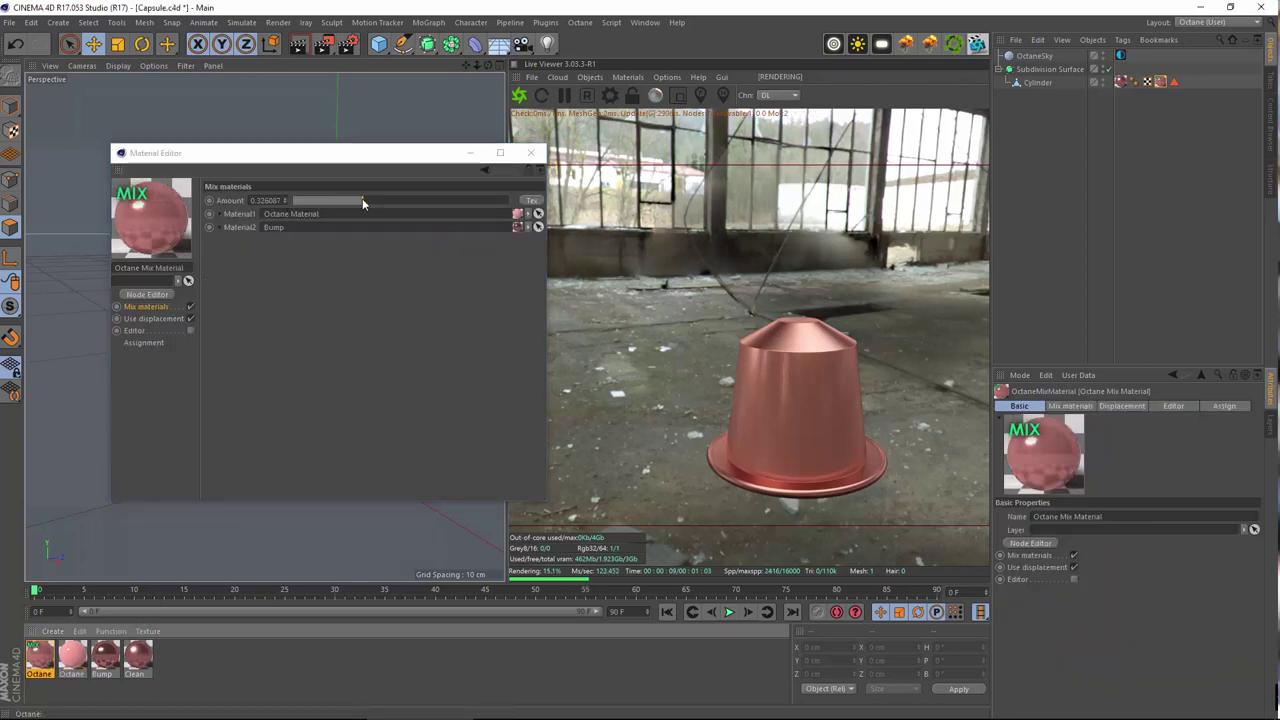
drag(362, 198, 332, 193)
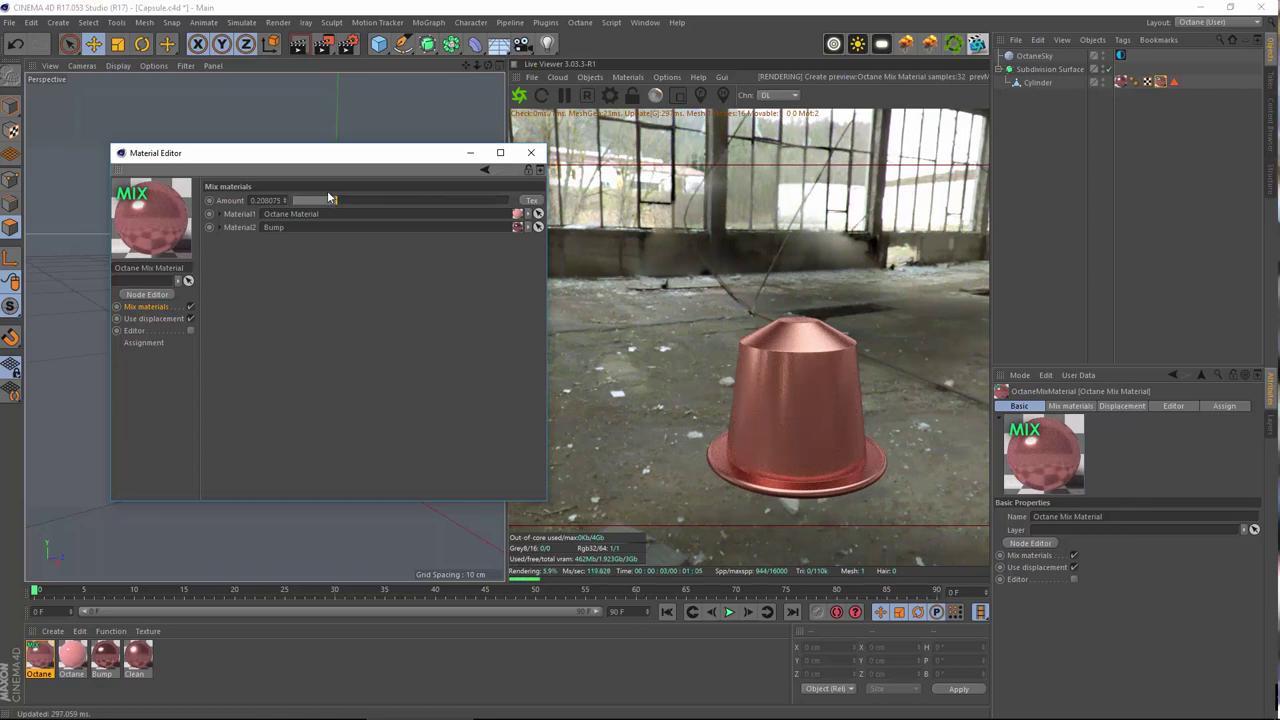
drag(327, 192, 333, 201)
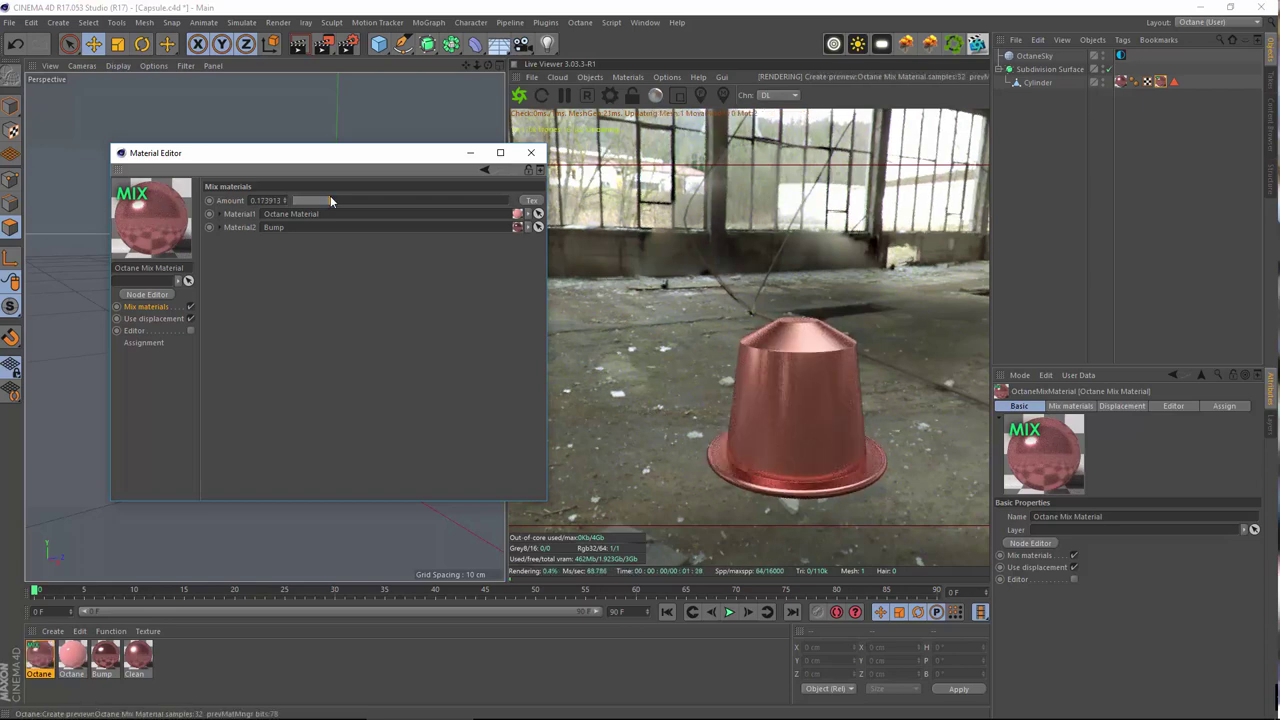
- Save the Capsule.c4d project
click(72, 655)
click(6, 22)
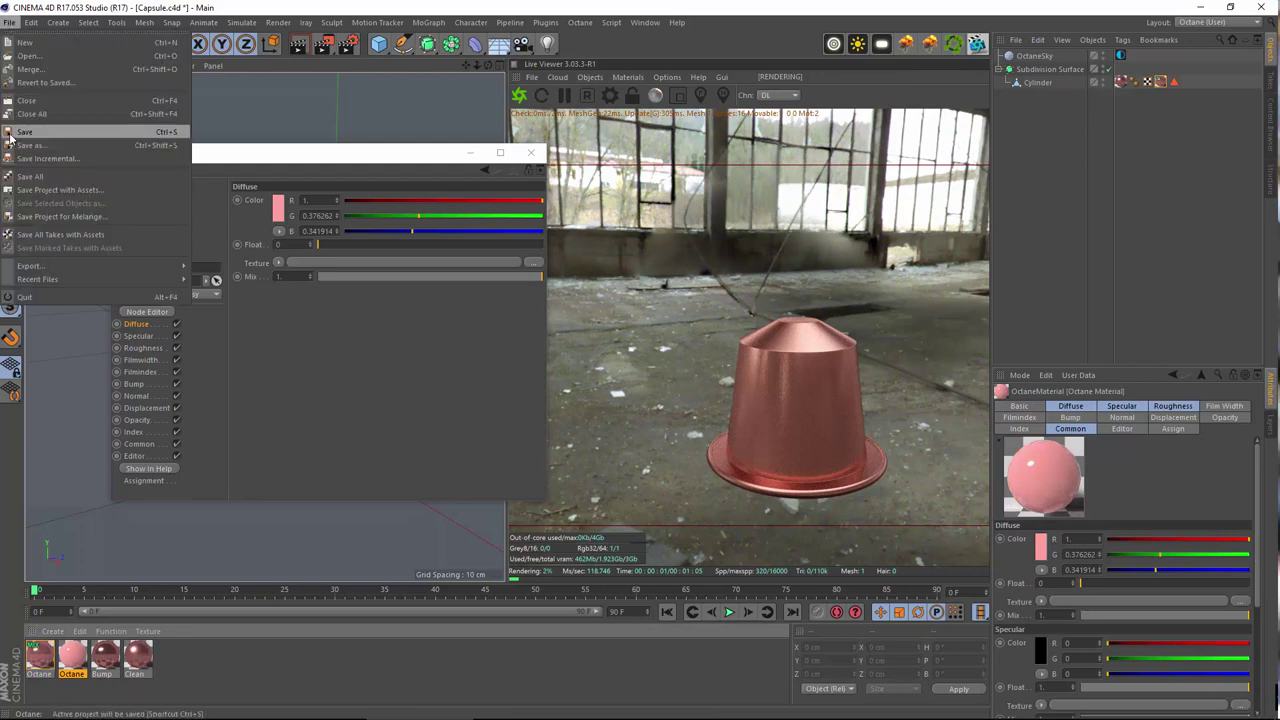
click(40, 139)
- Try a Film Width float of about 0.2 on the glossy Octane Material and check the reference photo DSC_5571.jpg
click(141, 360)
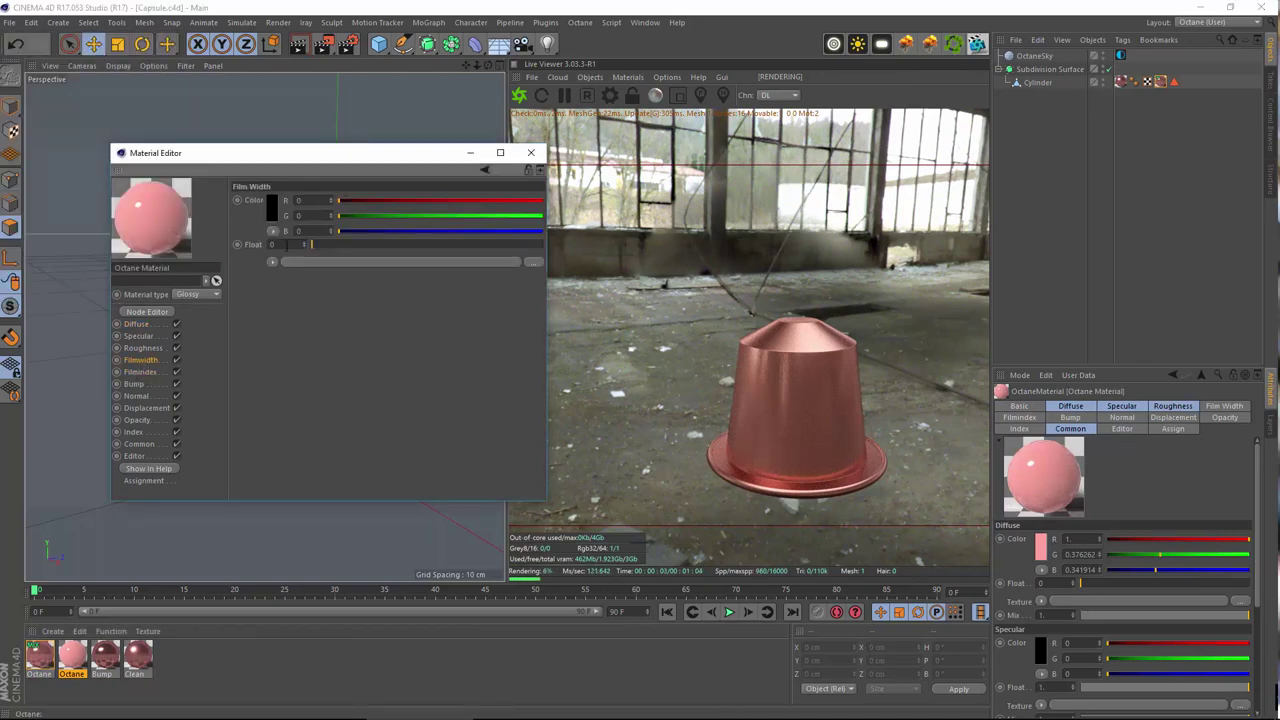
drag(310, 245, 358, 247)
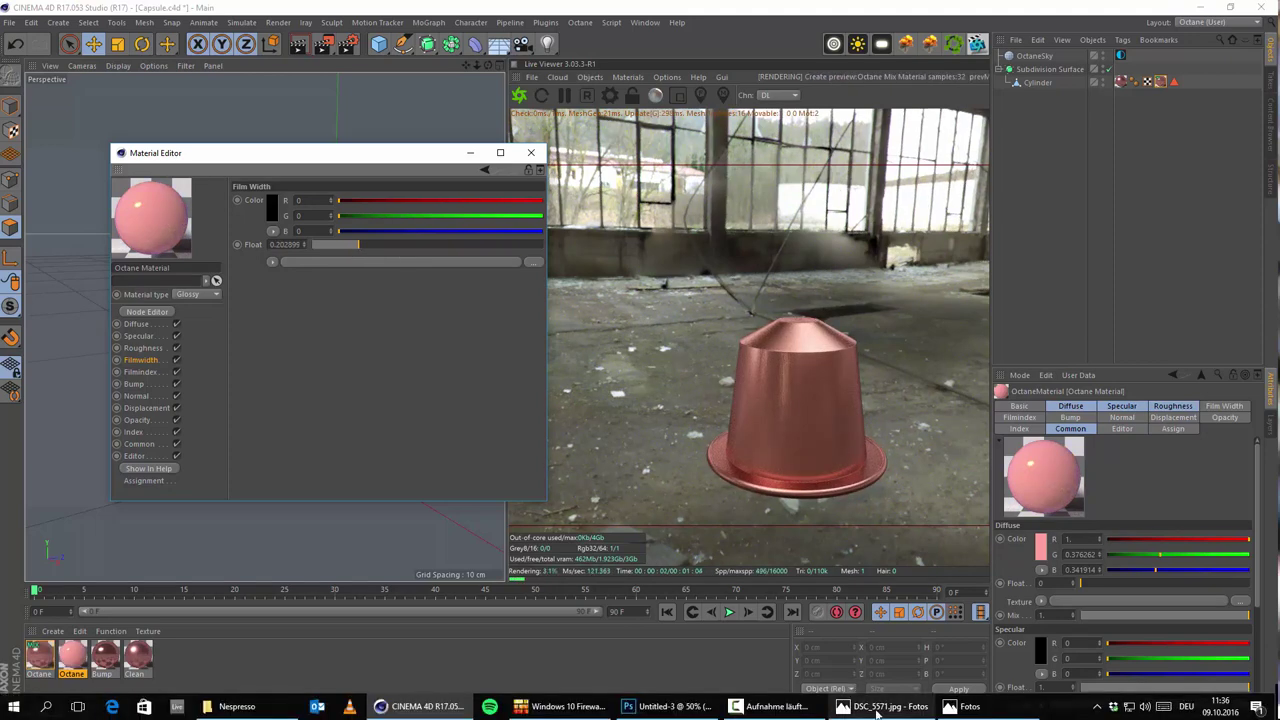
click(876, 705)
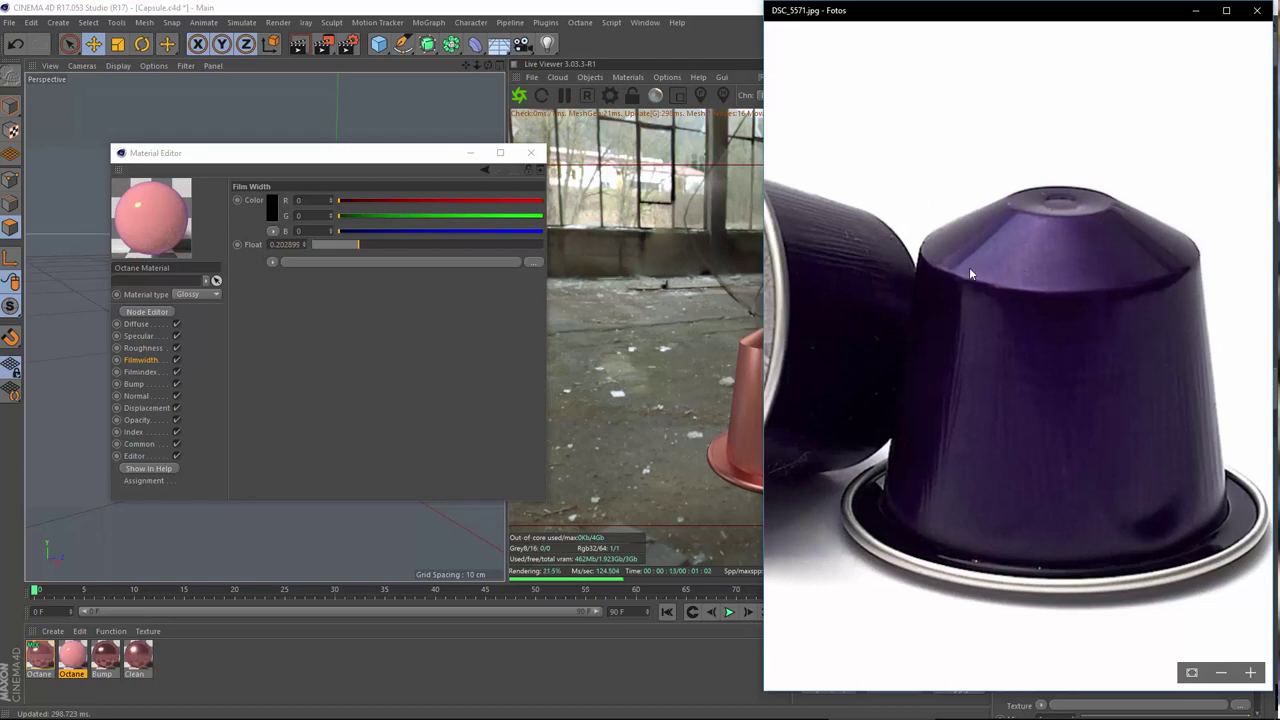
click(1196, 10)
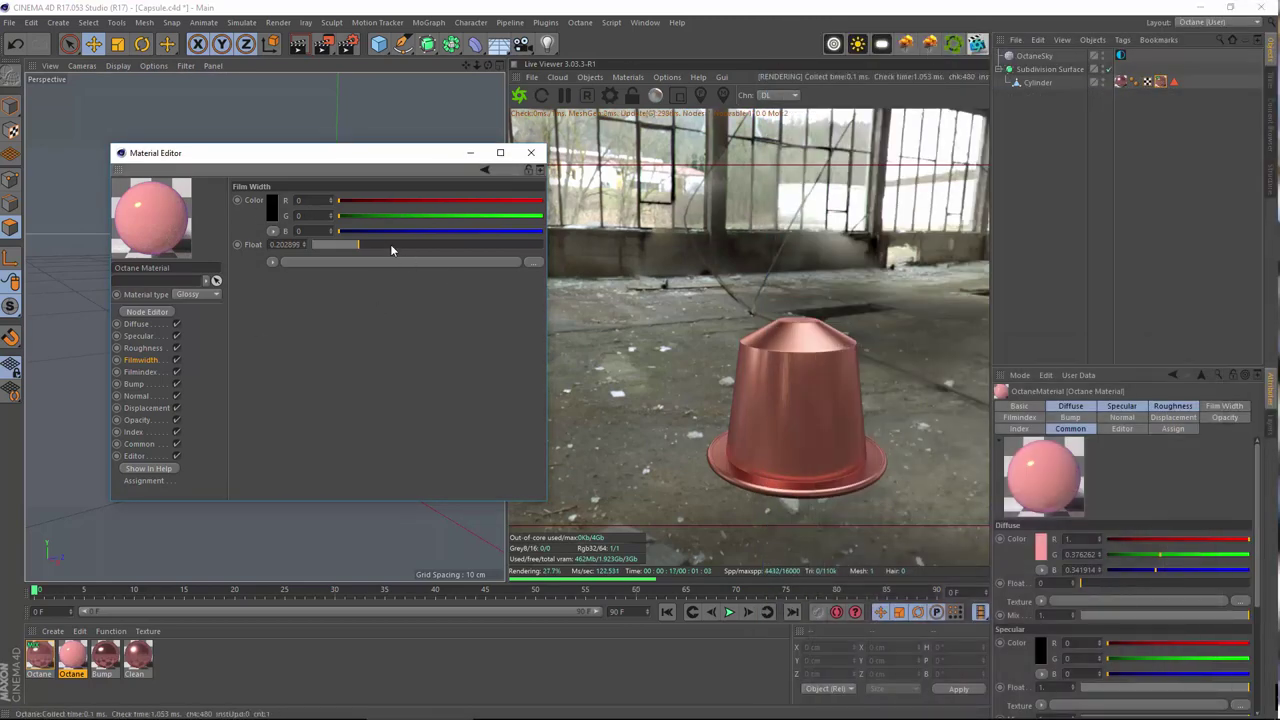
- Try a Film Width float of 0.6 with a white colour on the Octane Material, and return the colour to black
drag(390, 245, 406, 247)
click(271, 209)
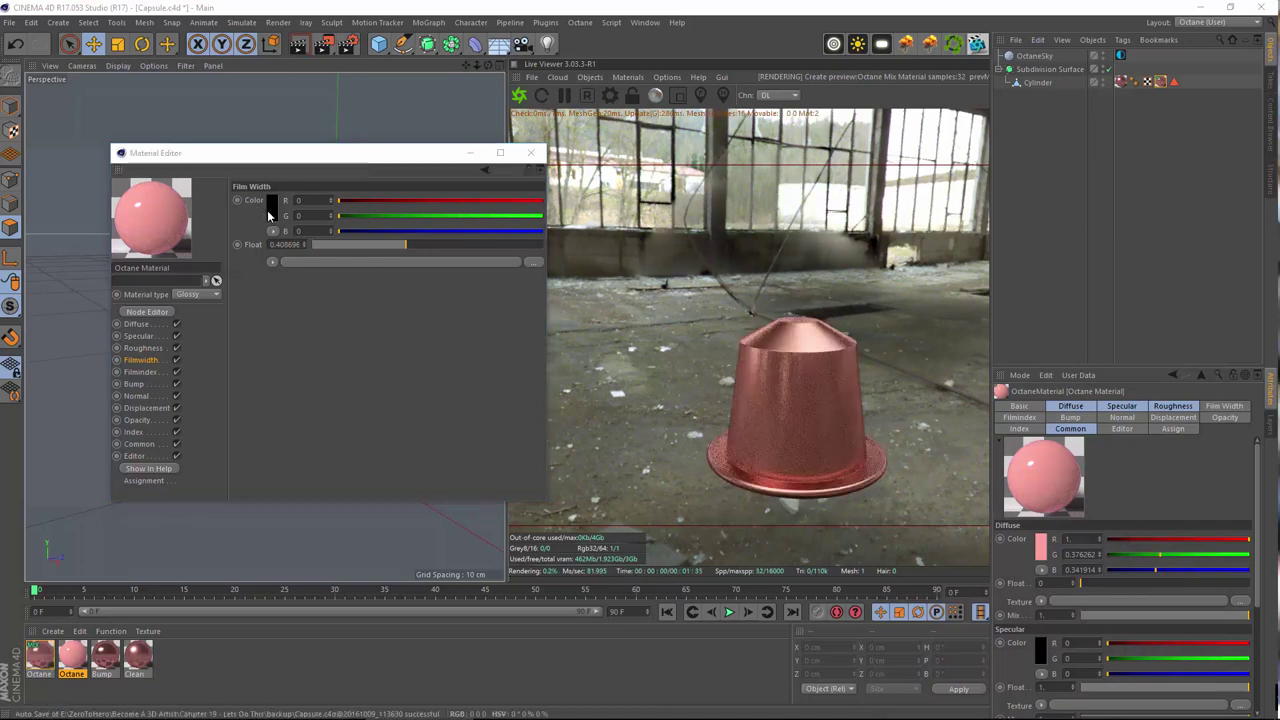
drag(234, 237, 449, 244)
click(245, 260)
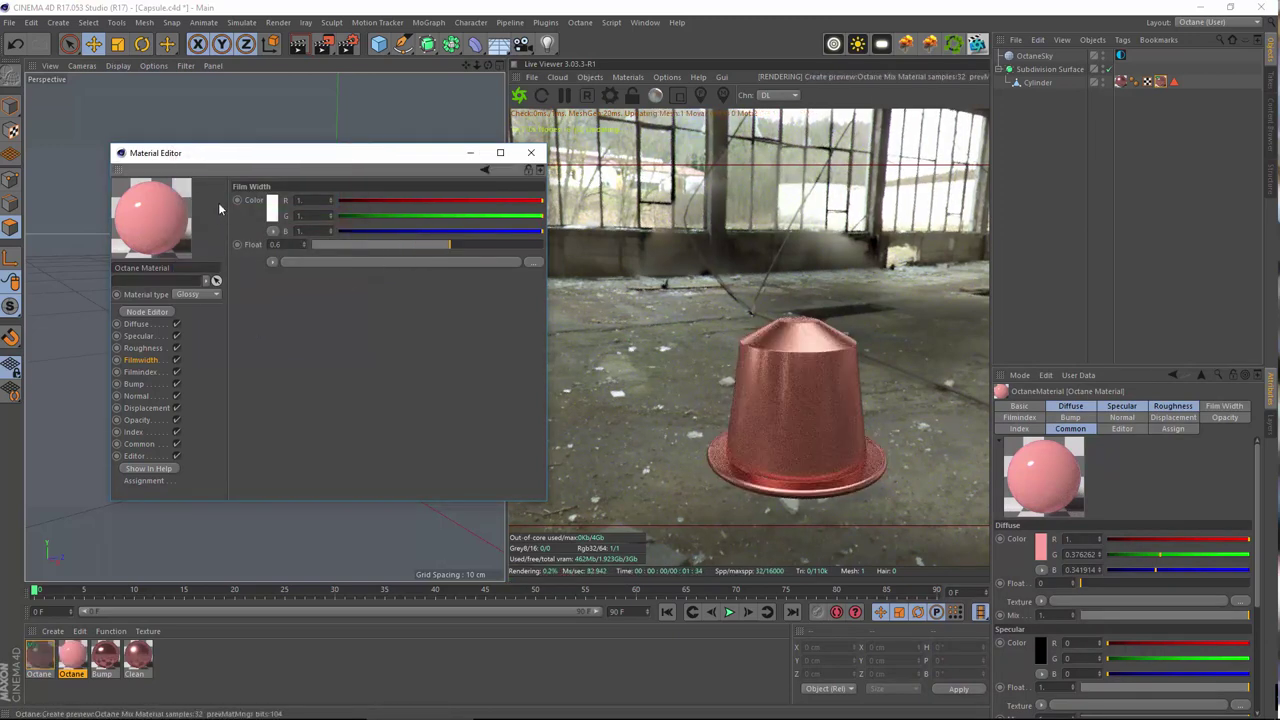
click(271, 207)
click(236, 235)
click(245, 254)
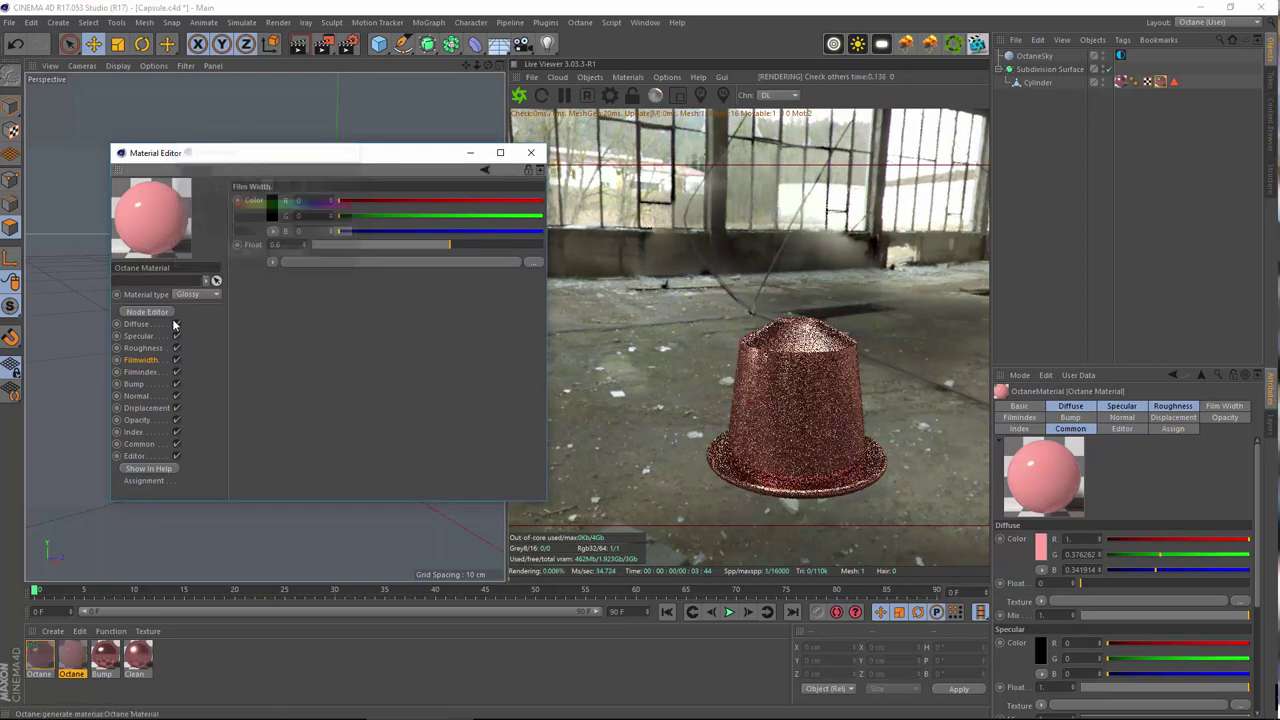
- Try Film Width floats of about 0.15 and 0.24 with a dark blue colour, and reset the colour to black
drag(502, 247, 348, 243)
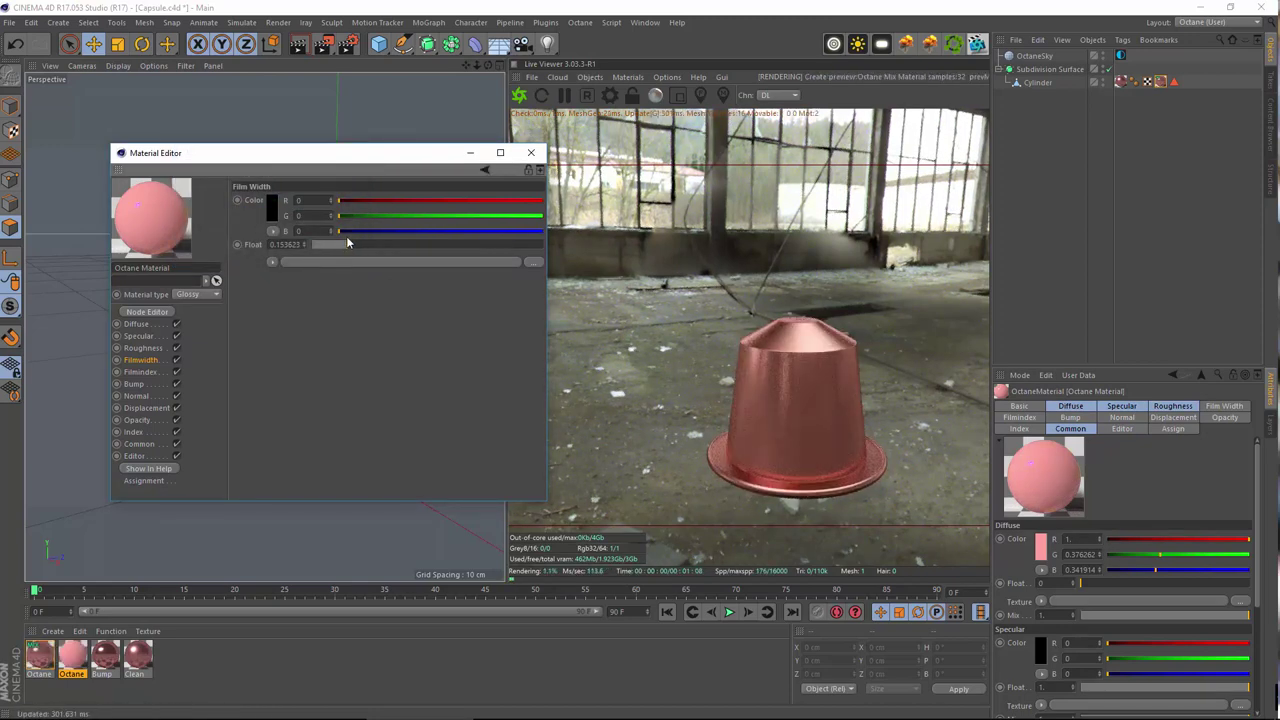
click(359, 231)
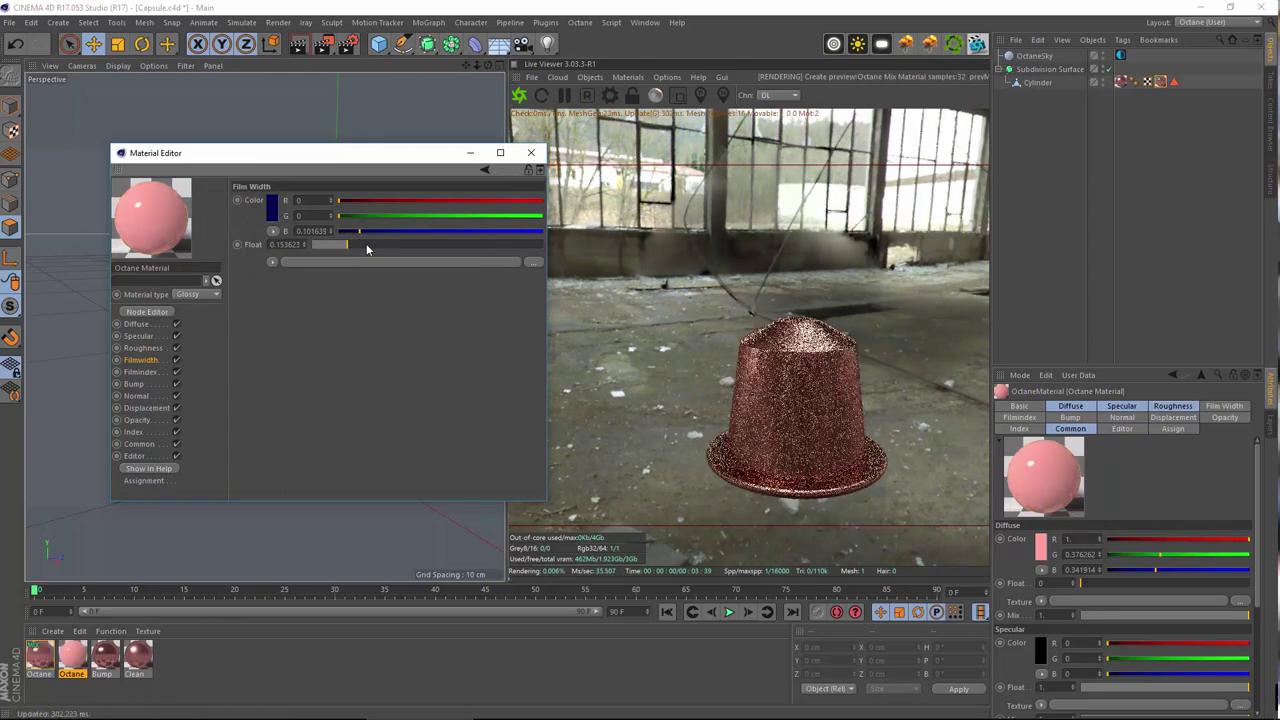
click(368, 245)
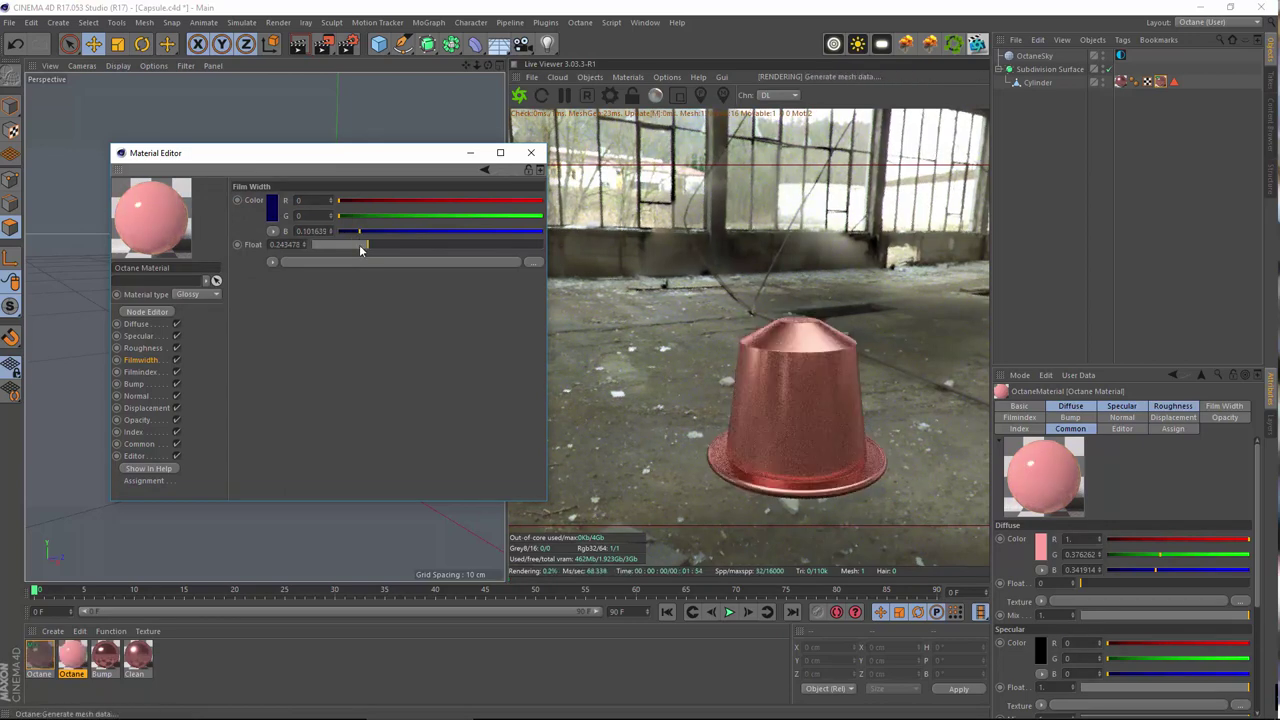
click(272, 206)
drag(243, 238, 232, 238)
click(243, 260)
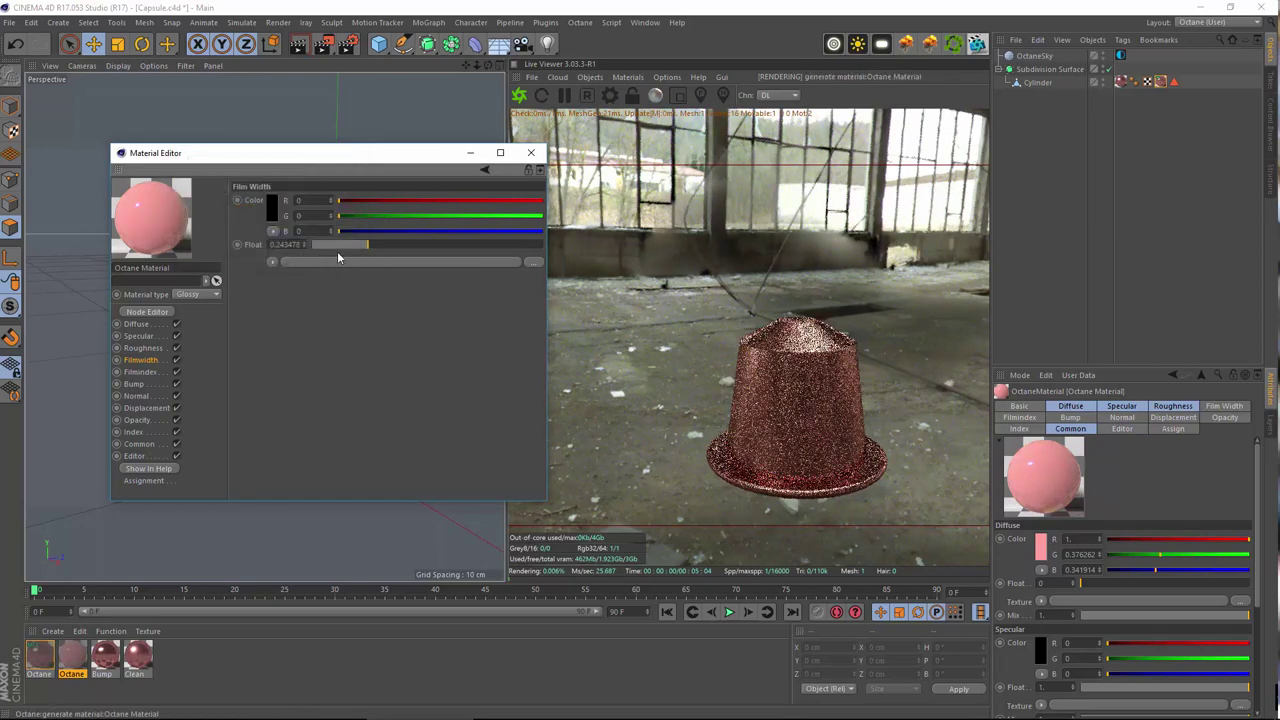
- Set the Octane Material's Film Width float to about 0.23 and compare the render with the reference photo DSC_5571.jpg
click(425, 245)
drag(425, 247, 364, 251)
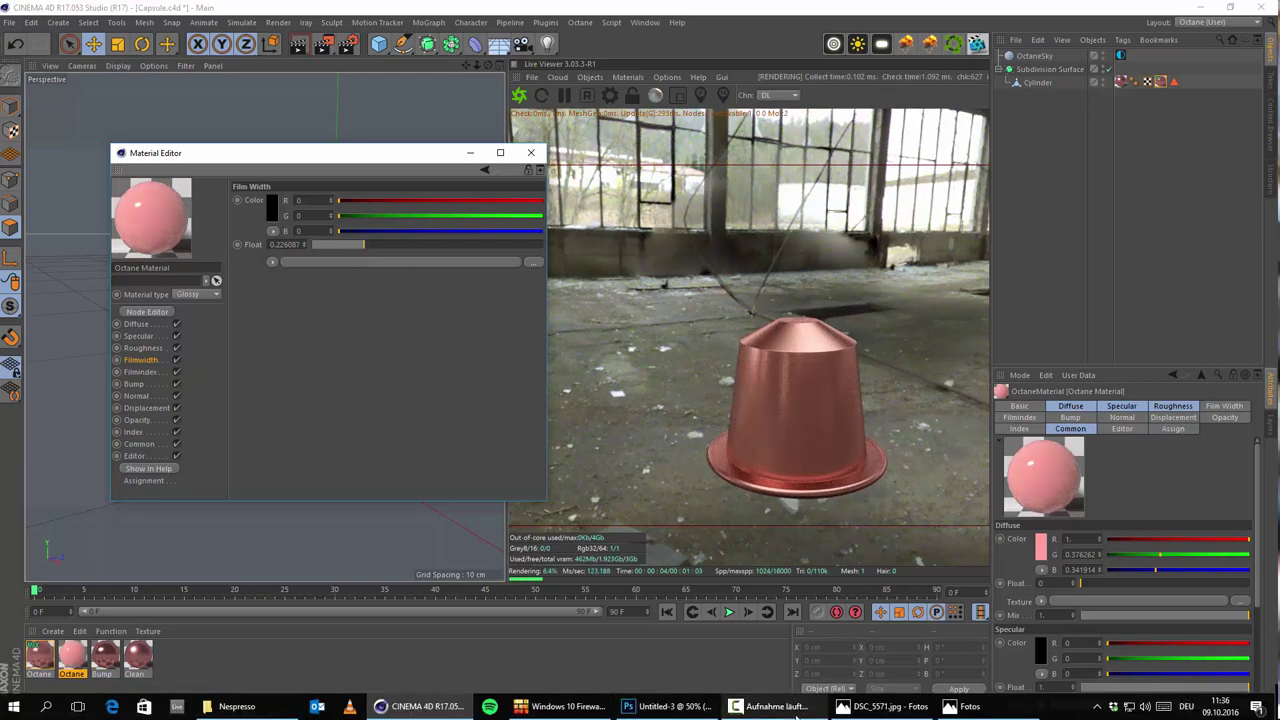
click(880, 706)
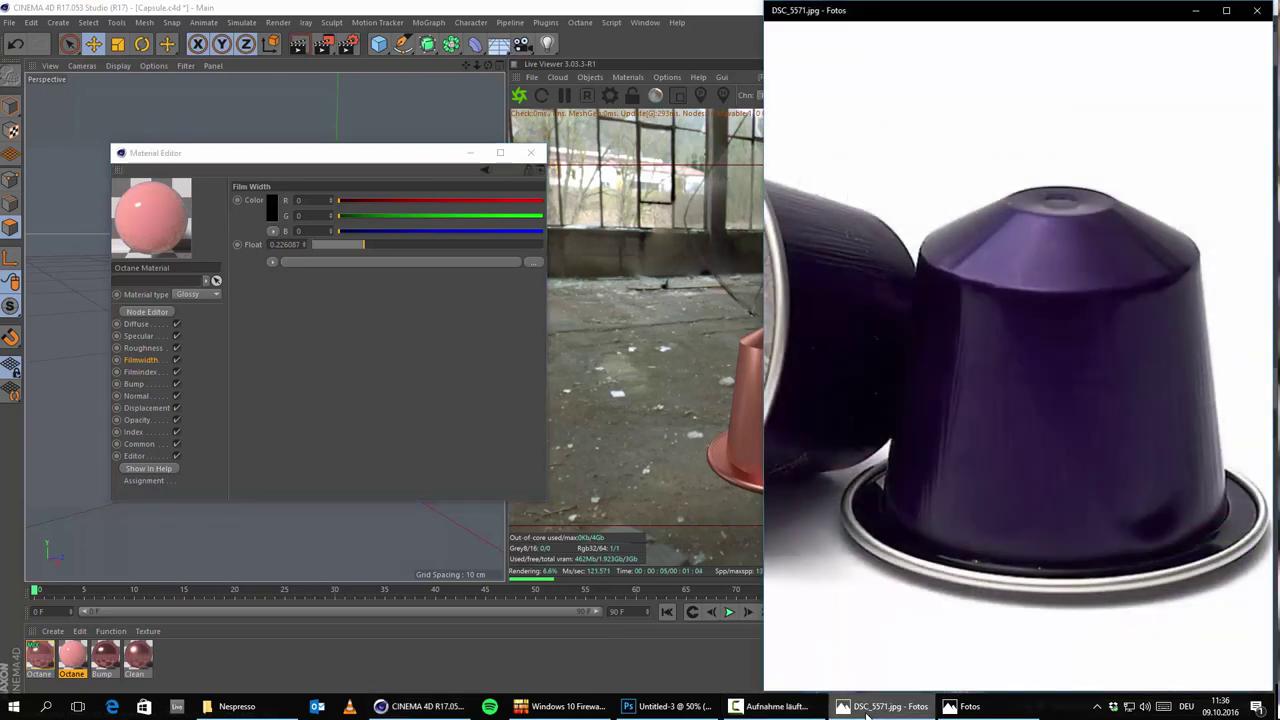
click(867, 712)
click(867, 712)
click(867, 712)
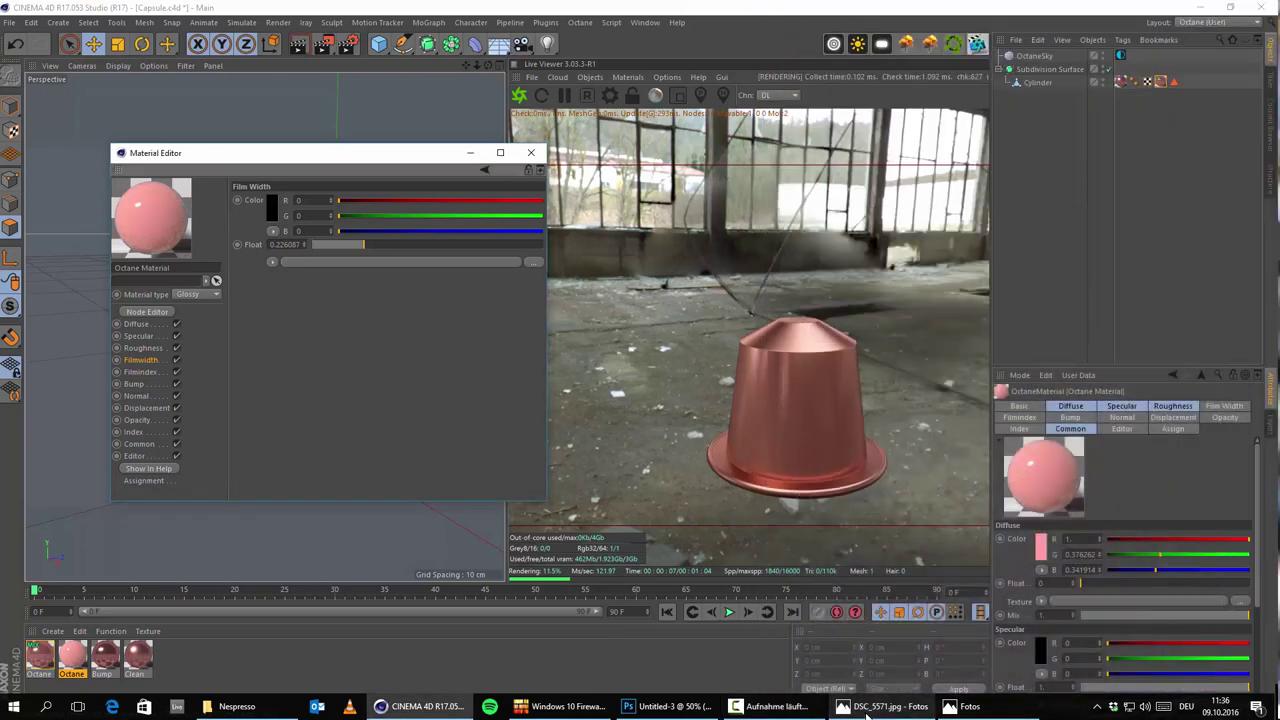
click(868, 713)
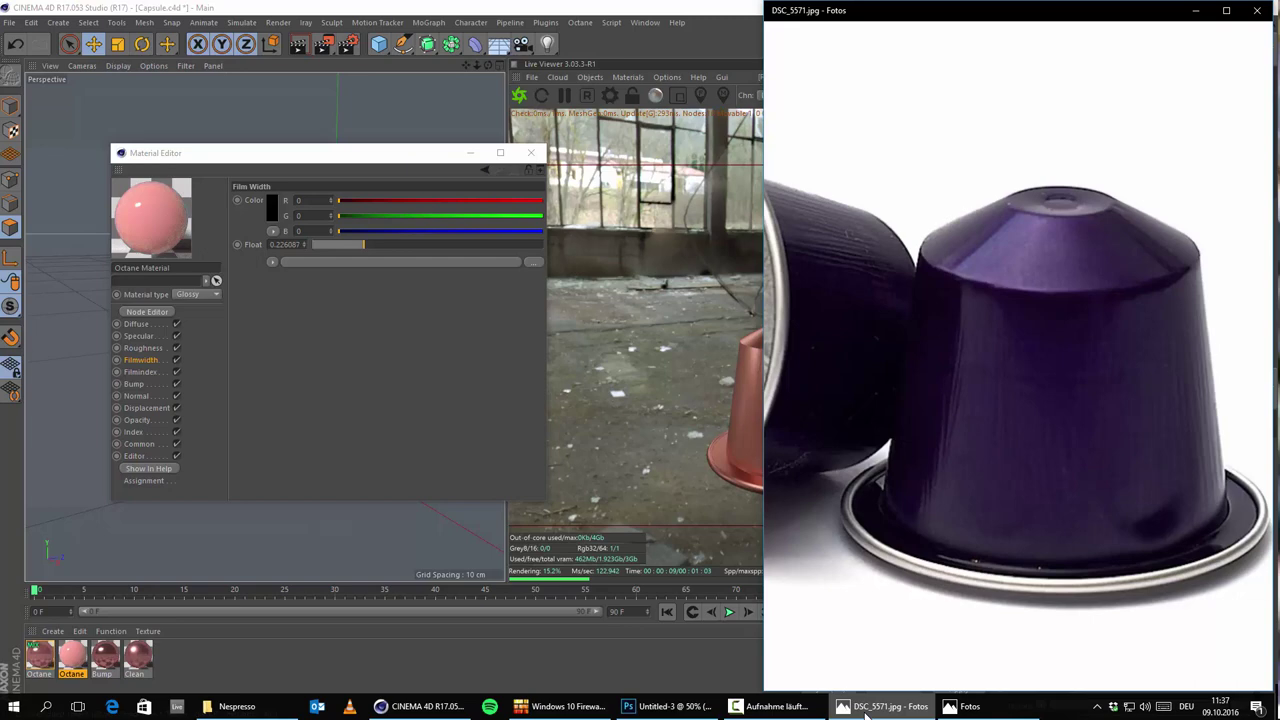
click(867, 712)
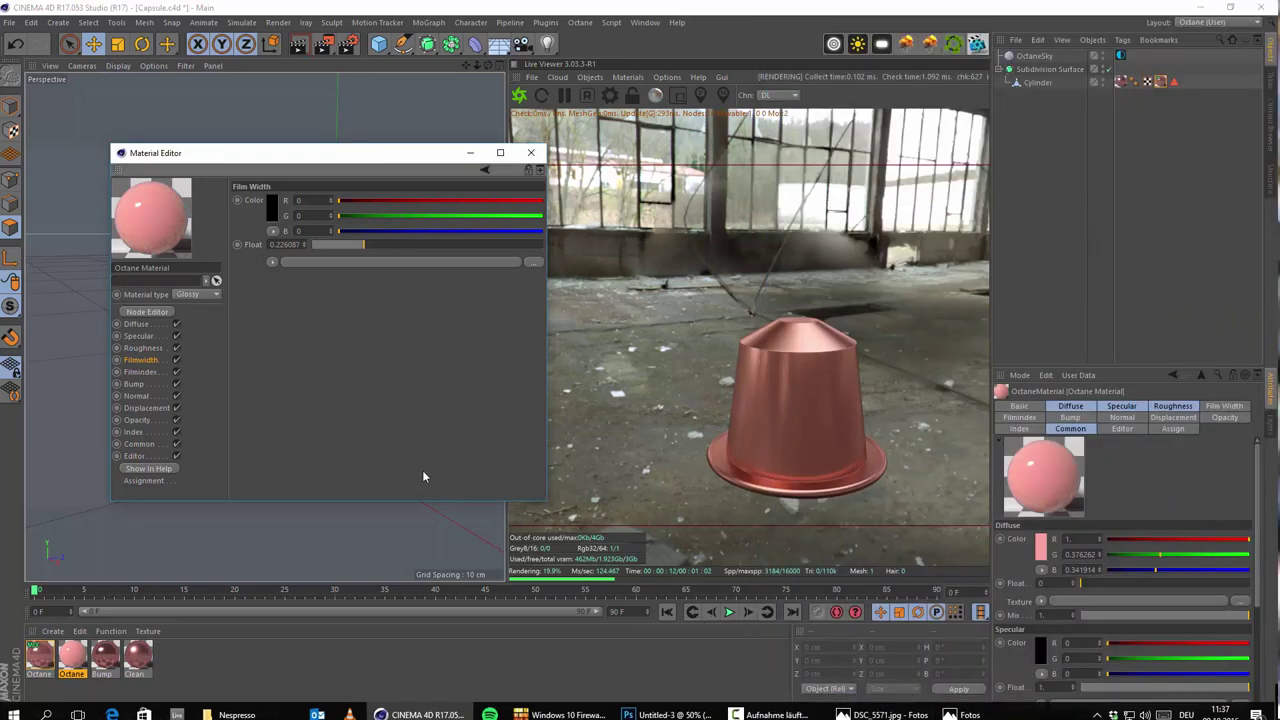
- Duplicate the Octane Mix Material and set the copy's Material2 to Clean
ctrl+drag(37, 658, 32, 664)
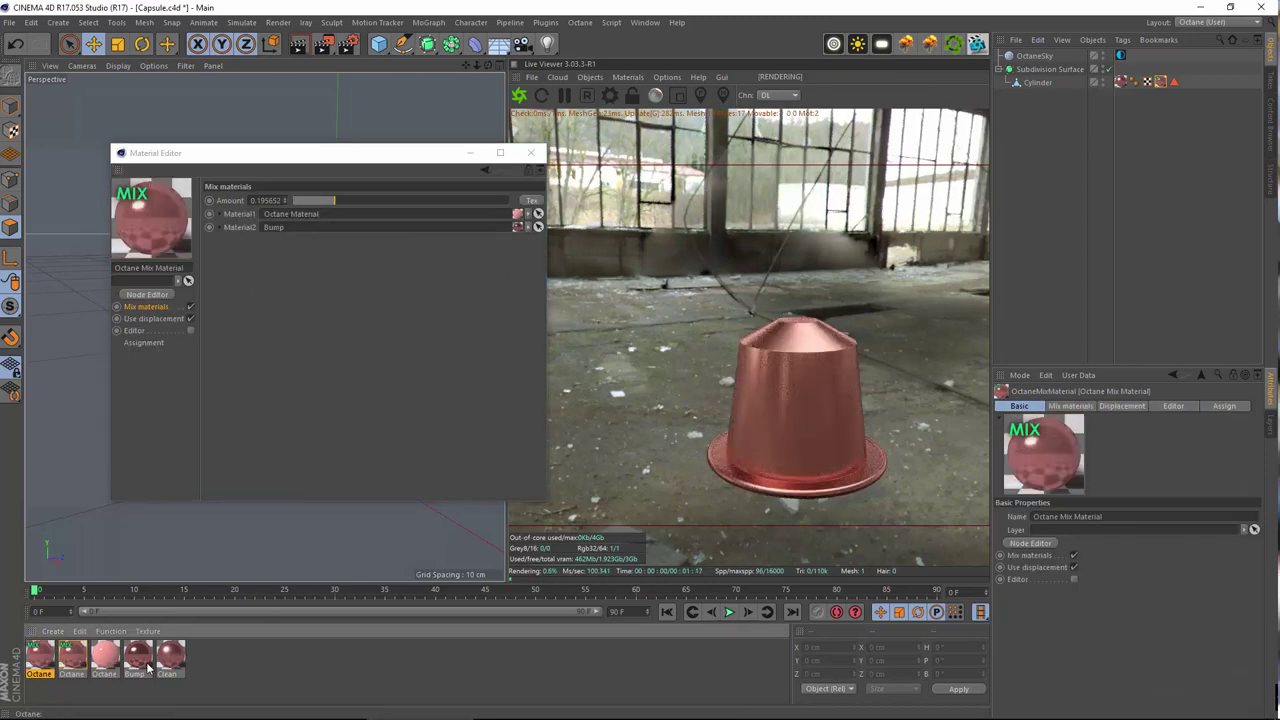
drag(293, 234, 292, 229)
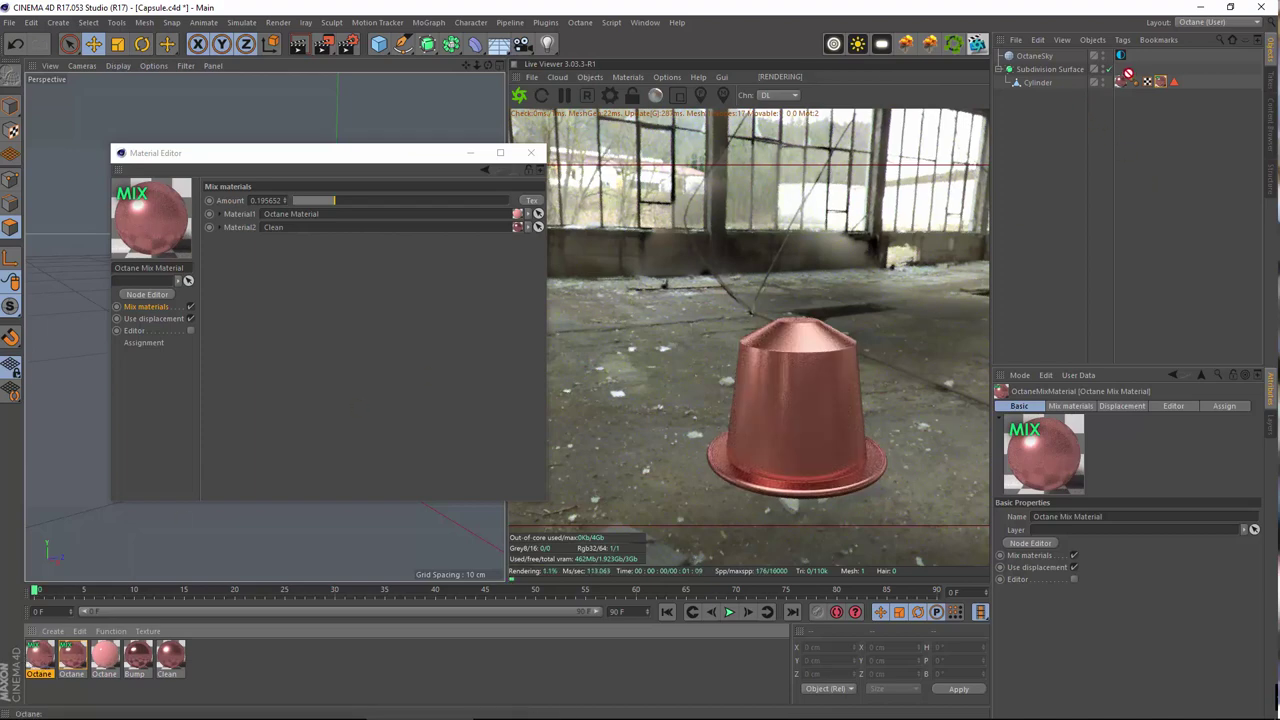
- Assign the Clean-based mix material to the Cylinder's texture tag without a selection and compare the render with DSC_5571.jpg
drag(1127, 74, 1122, 83)
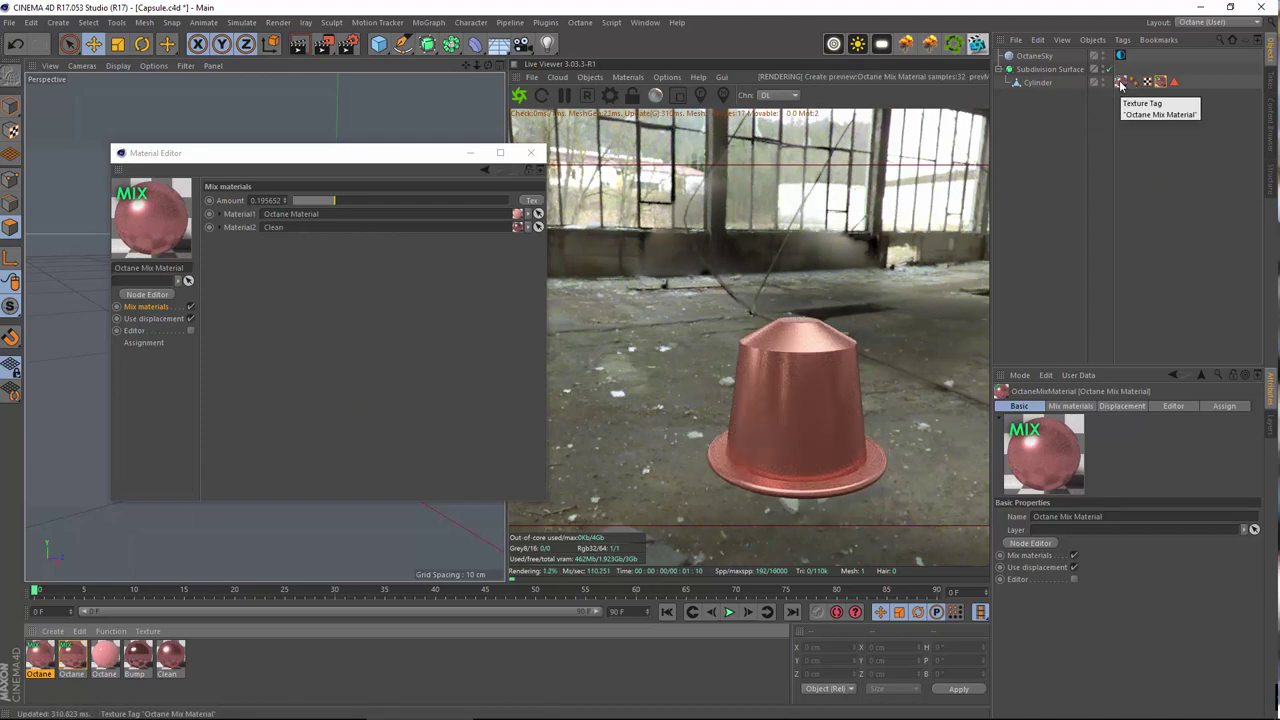
click(1121, 82)
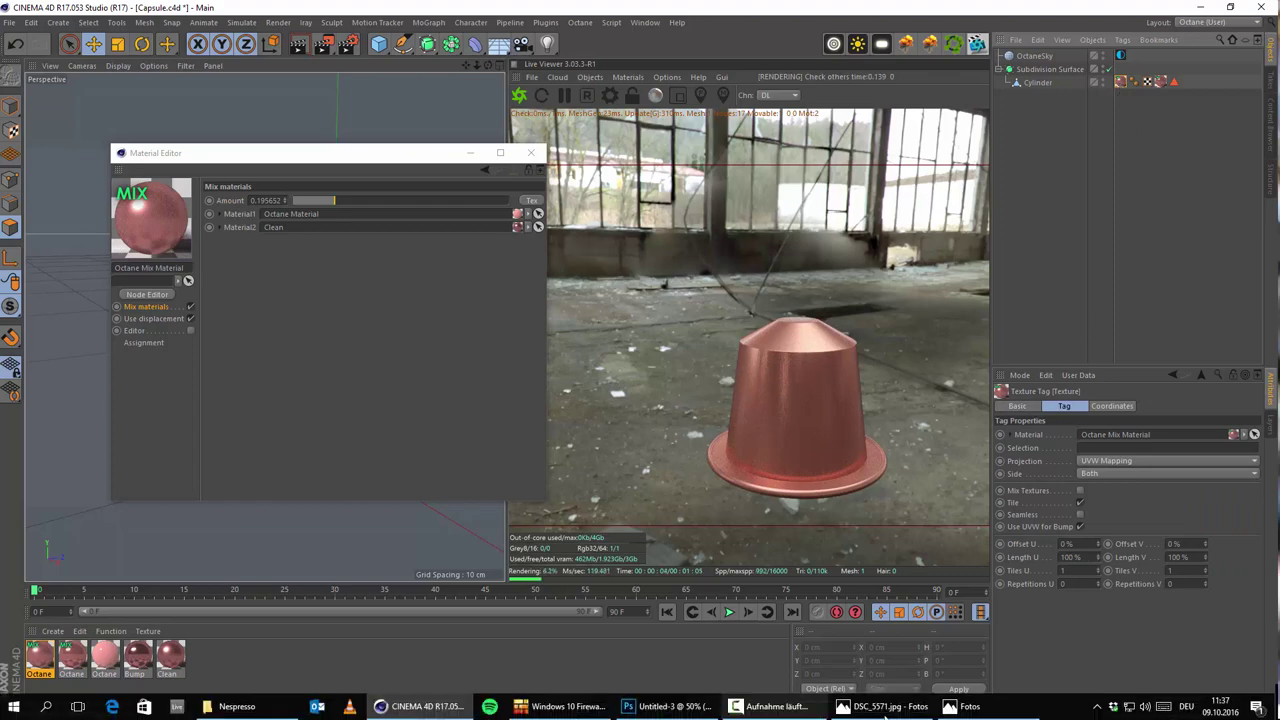
click(890, 708)
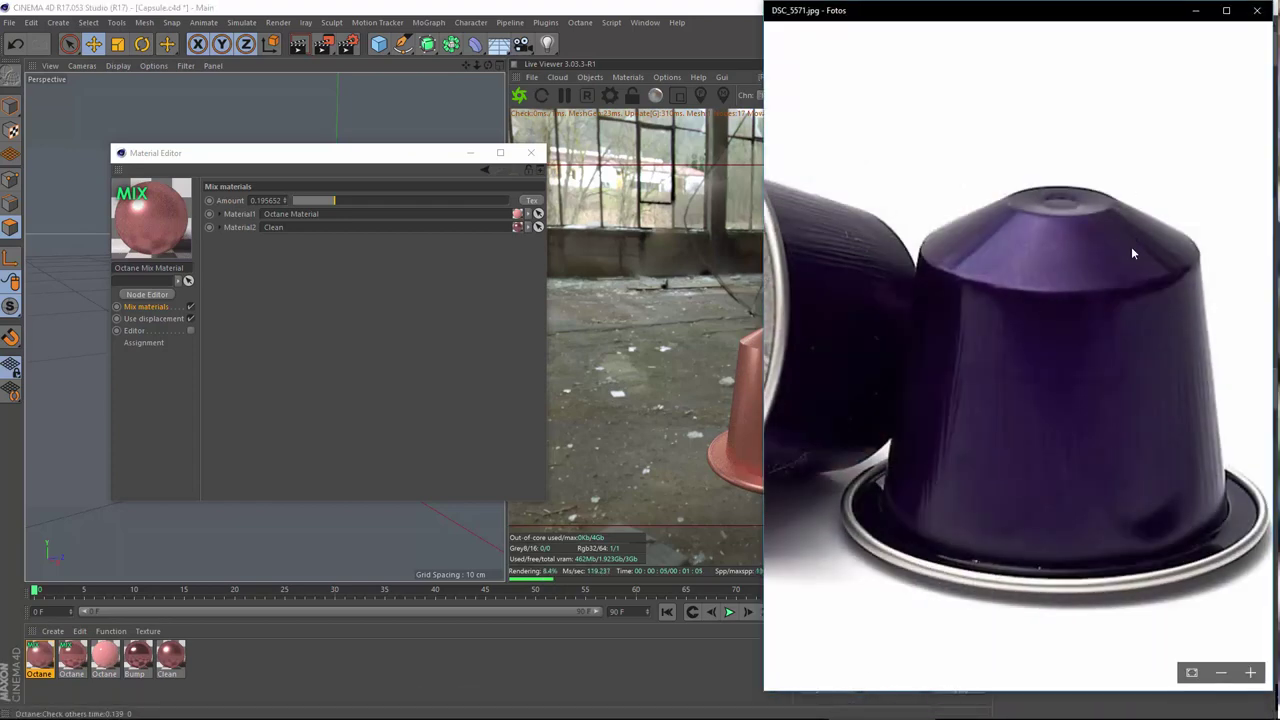
click(885, 707)
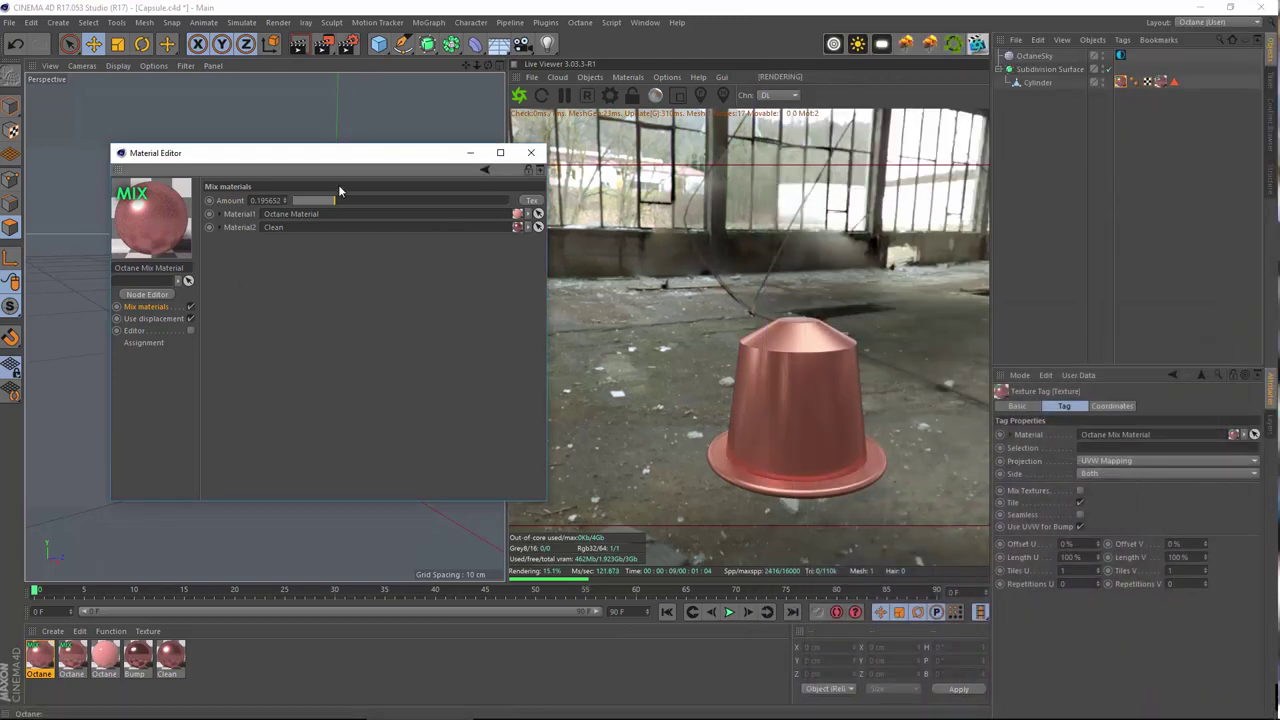
- Examine the capsule from a higher angle in the render and compare its surface with the reference photo DSC_5571.jpg
drag(384, 160, 908, 249)
alt+drag(346, 327, 346, 303)
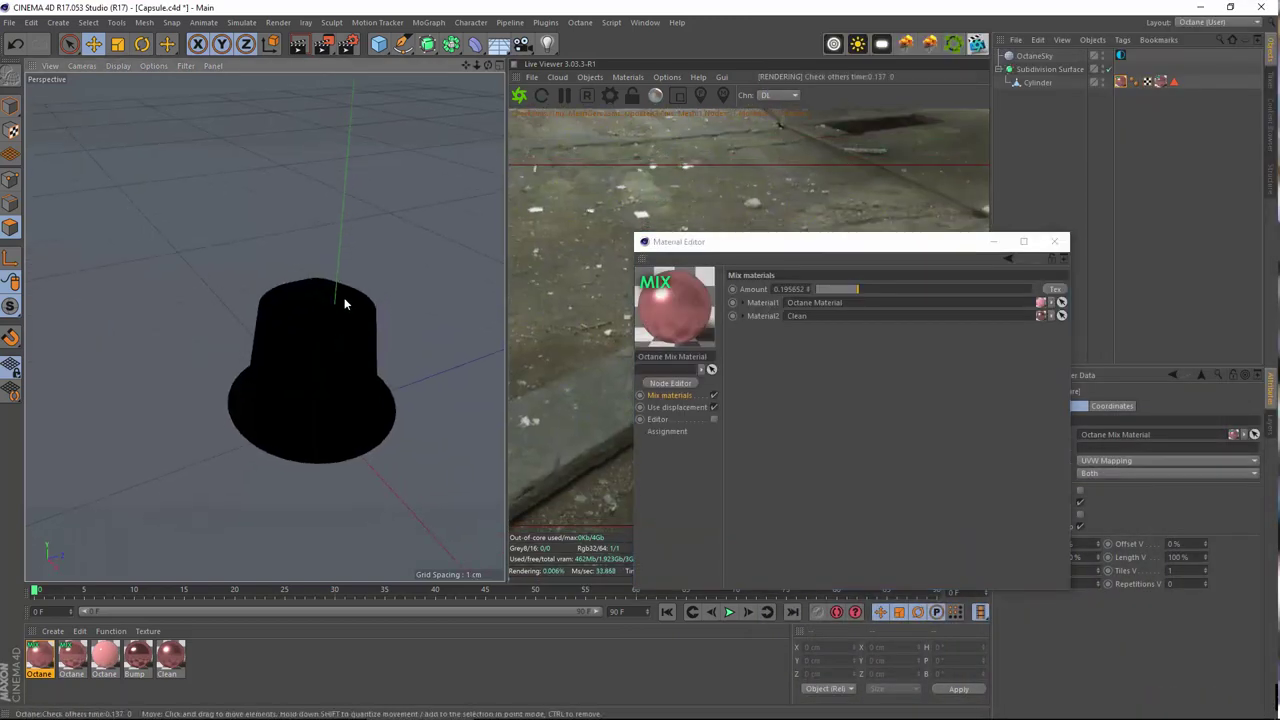
alt+middle_drag(346, 303, 247, 244)
drag(750, 242, 994, 236)
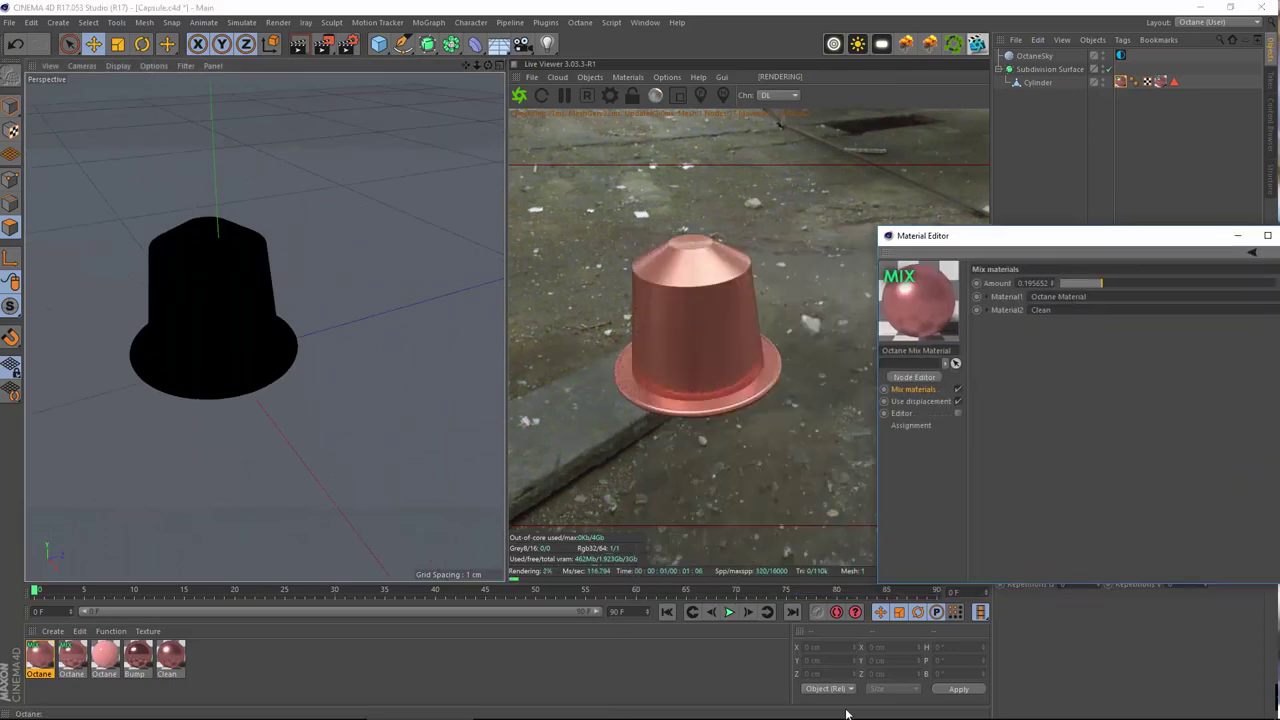
click(880, 706)
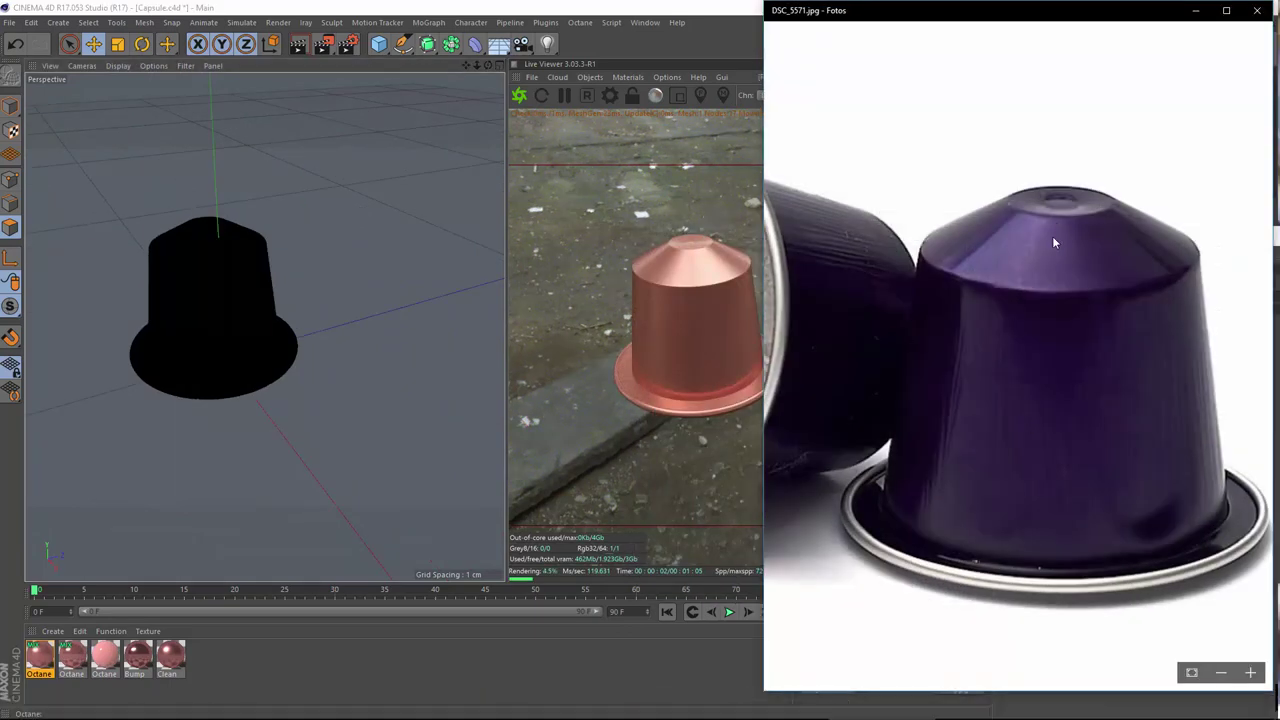
drag(1032, 386, 952, 416)
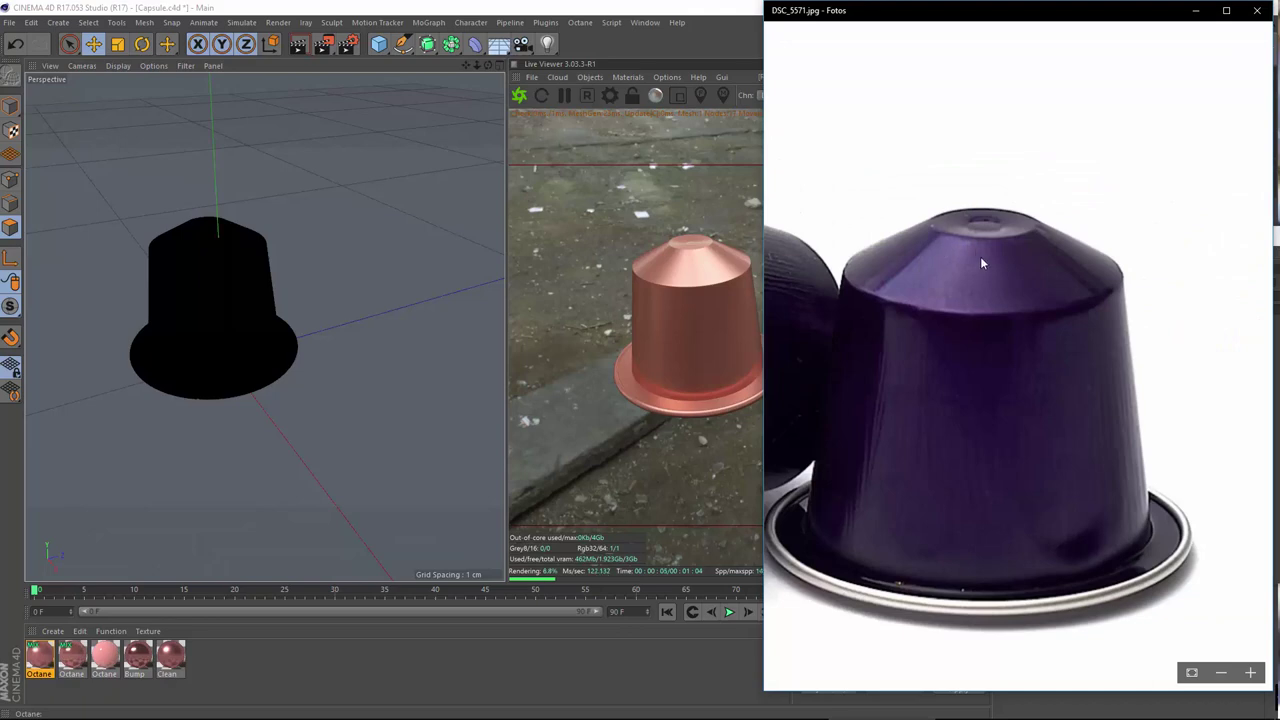
drag(982, 263, 983, 249)
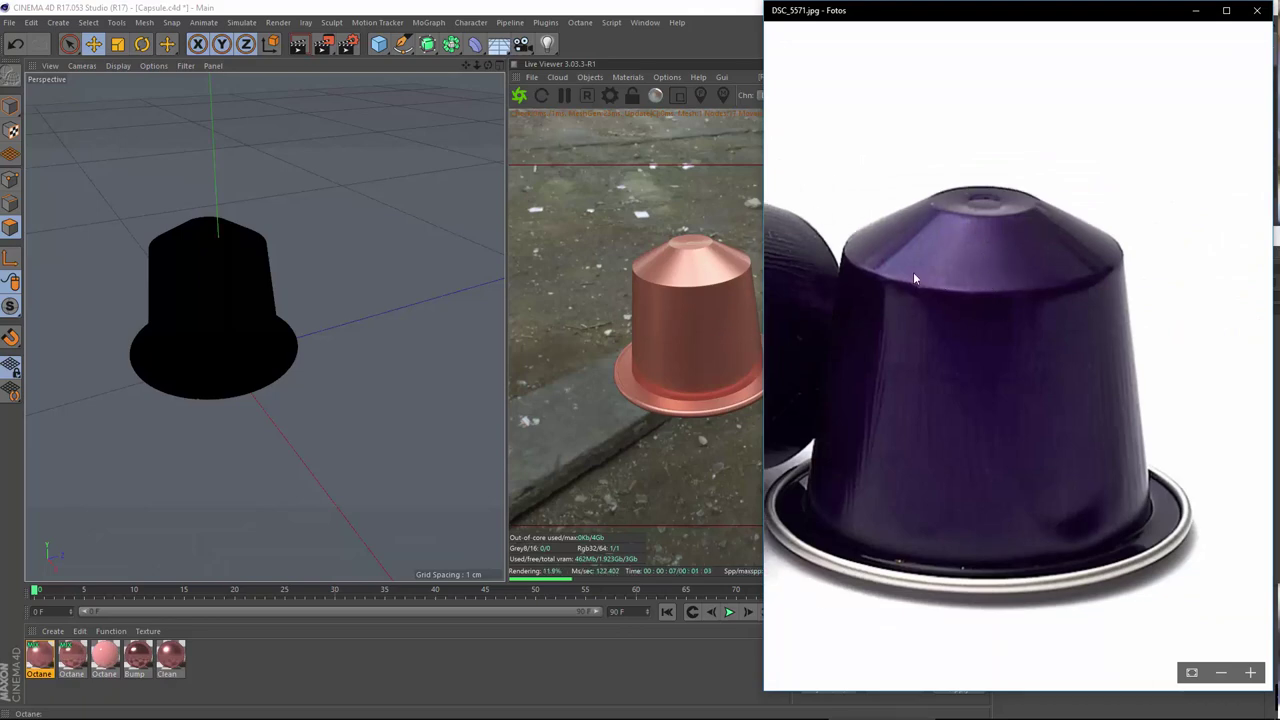
- Examine the capsule's cone and upper body up close from several heights in the render
click(1202, 10)
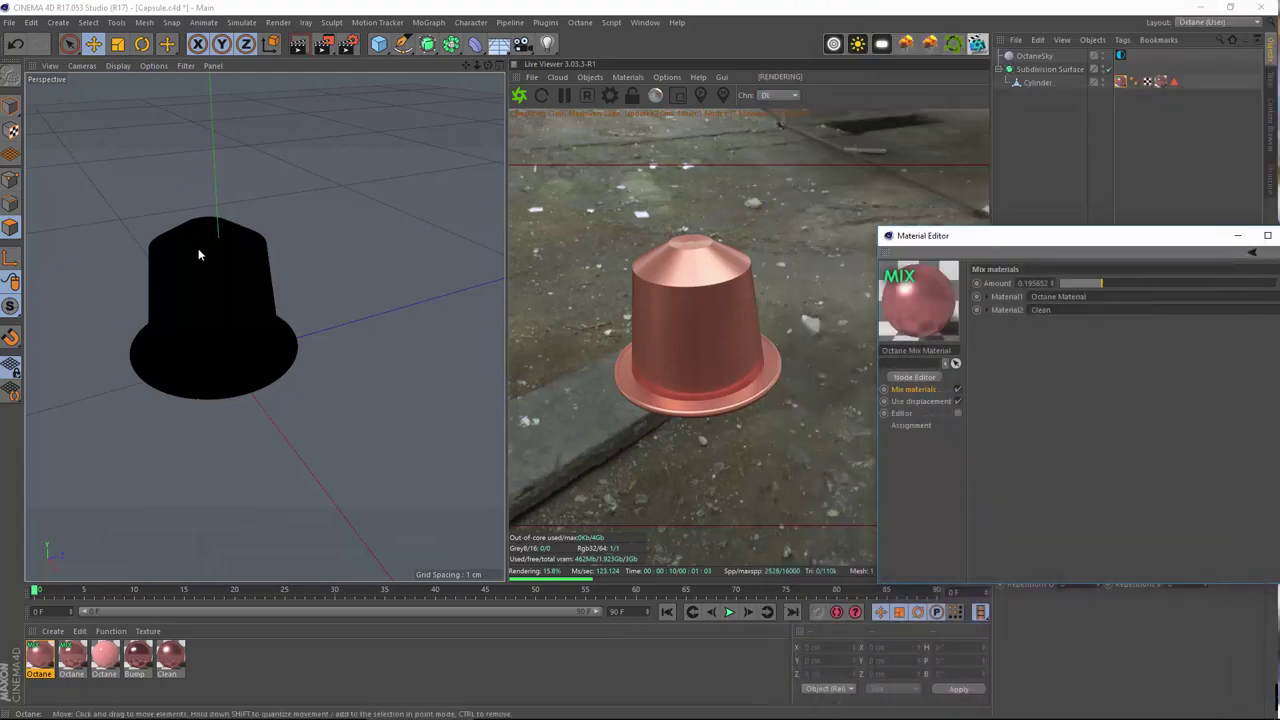
alt+right_drag(195, 254, 240, 275)
alt+drag(226, 300, 150, 388)
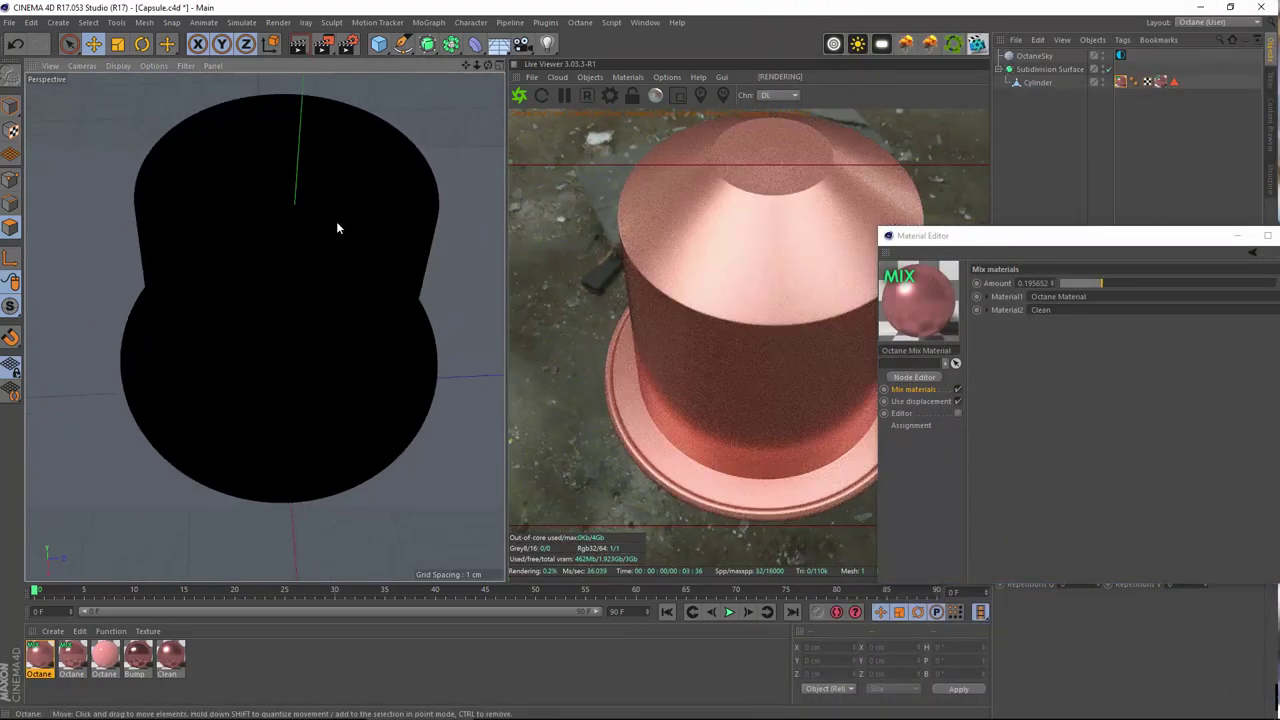
alt+middle_drag(340, 300, 297, 354)
alt+drag(297, 354, 283, 268)
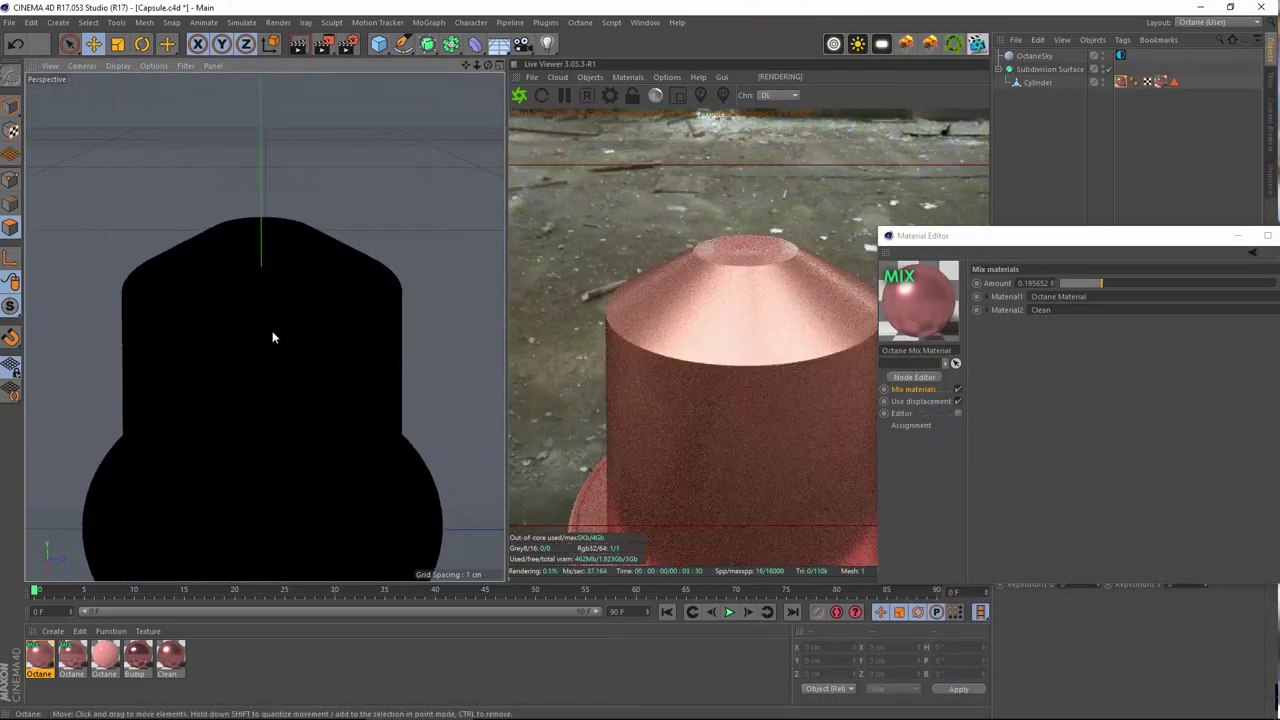
alt+drag(271, 337, 245, 385)
- Raise the Amount of both the Bump-based and Clean-based mix materials to about 0.31 and compare the render with DSC_5571.jpg
click(83, 648)
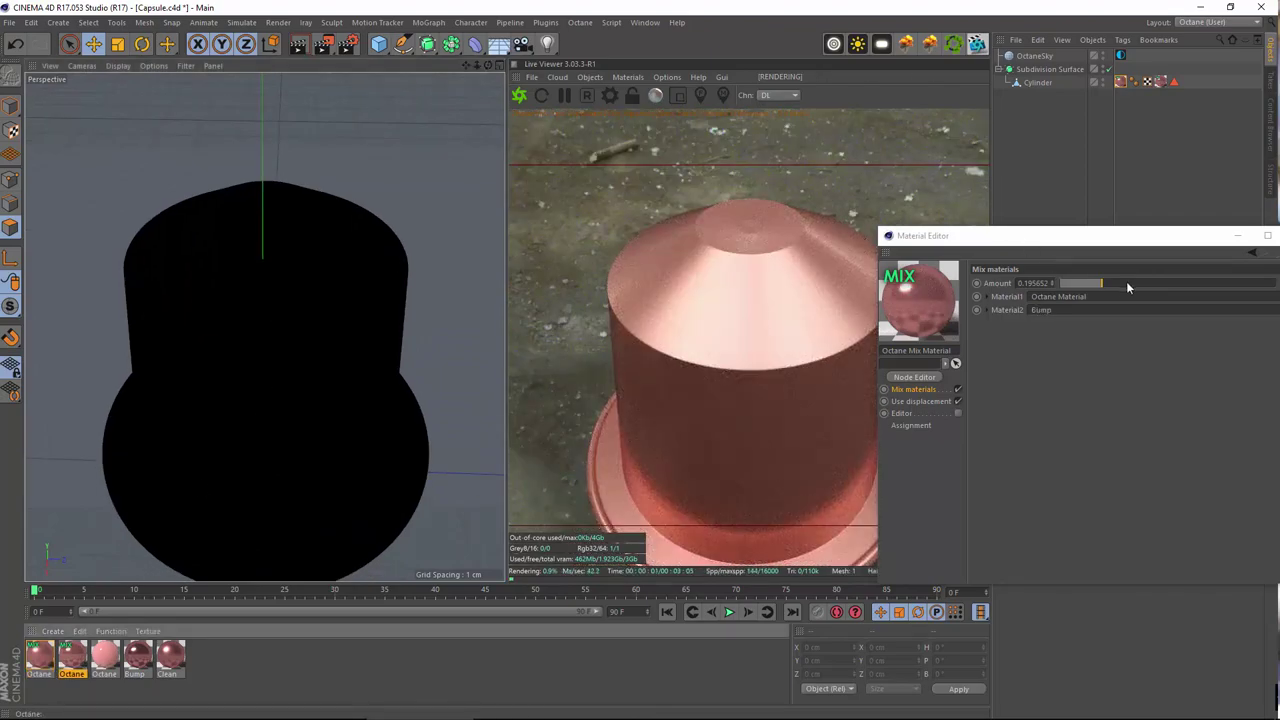
drag(1108, 283, 1125, 284)
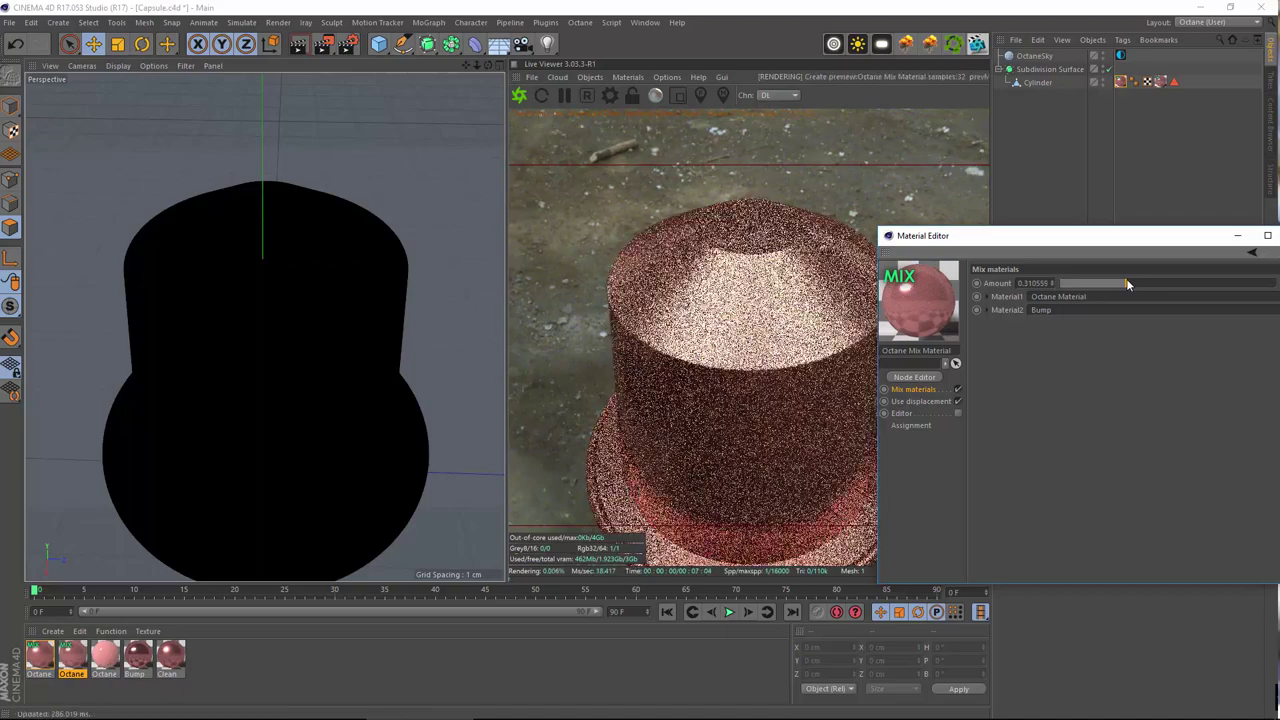
click(36, 645)
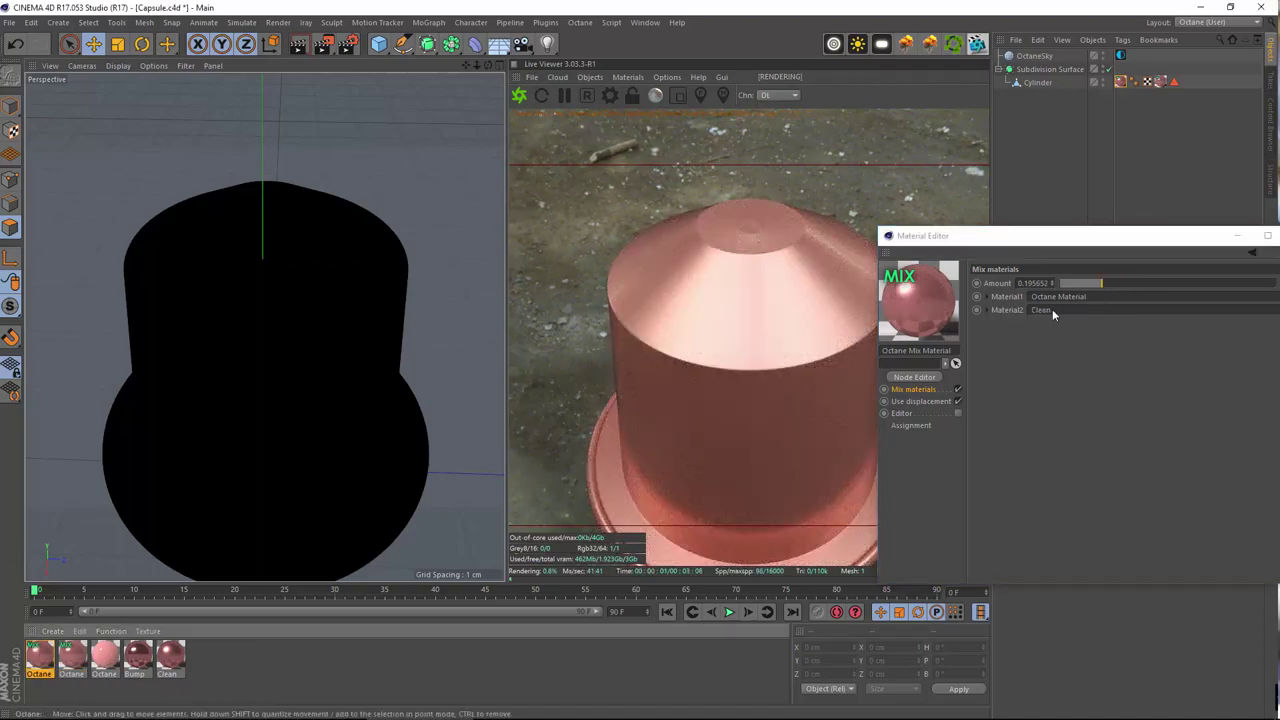
click(1105, 284)
drag(1104, 282, 1125, 285)
alt+drag(200, 337, 291, 134)
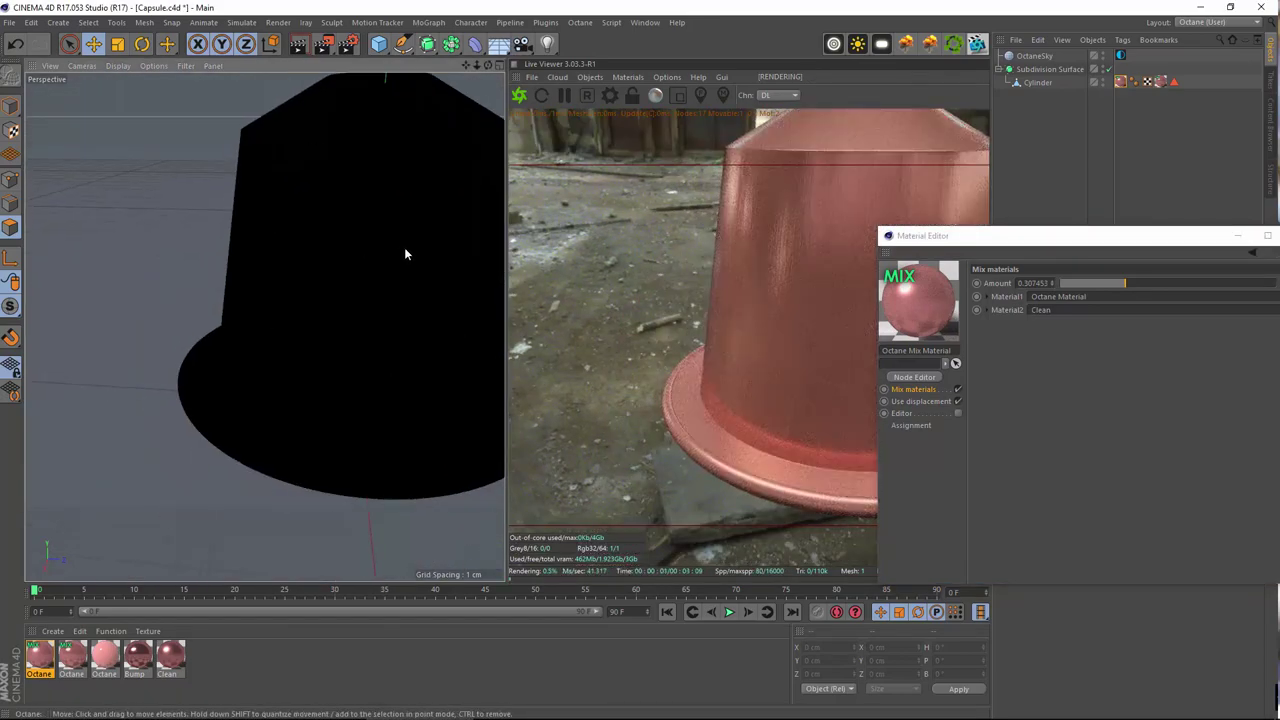
scroll(404, 247, down, 5)
alt+middle_drag(406, 250, 308, 333)
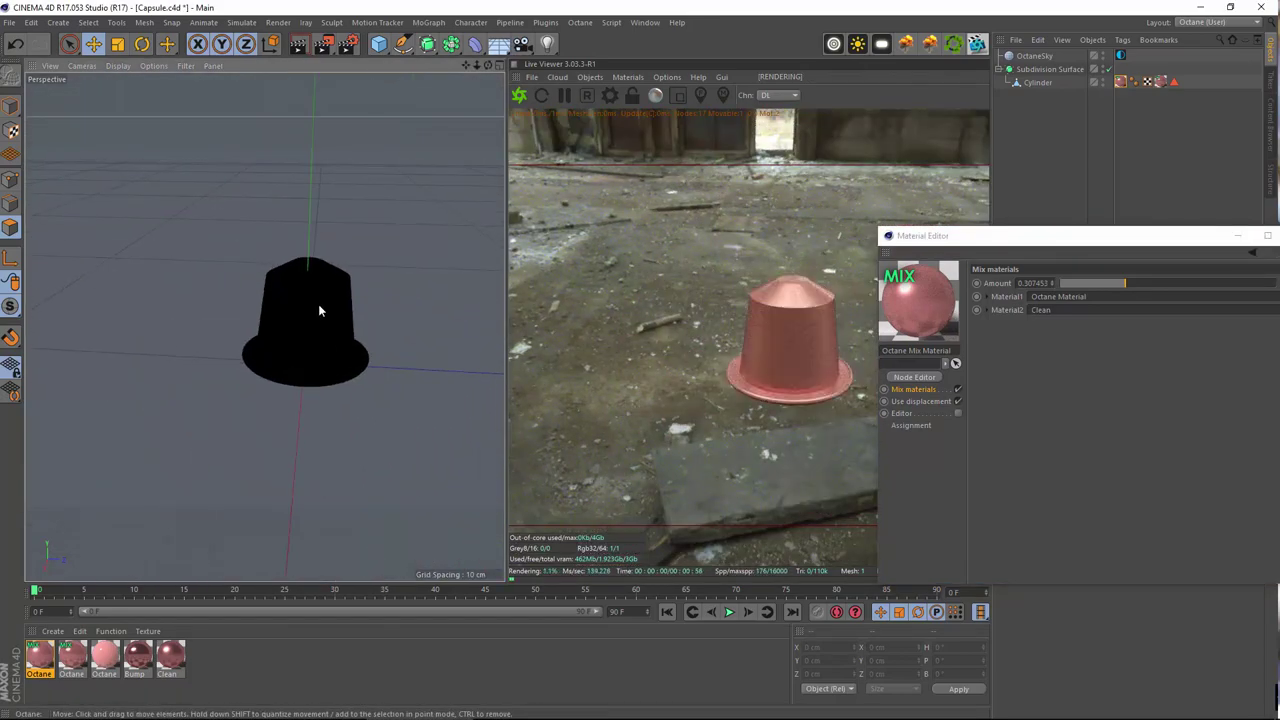
click(926, 708)
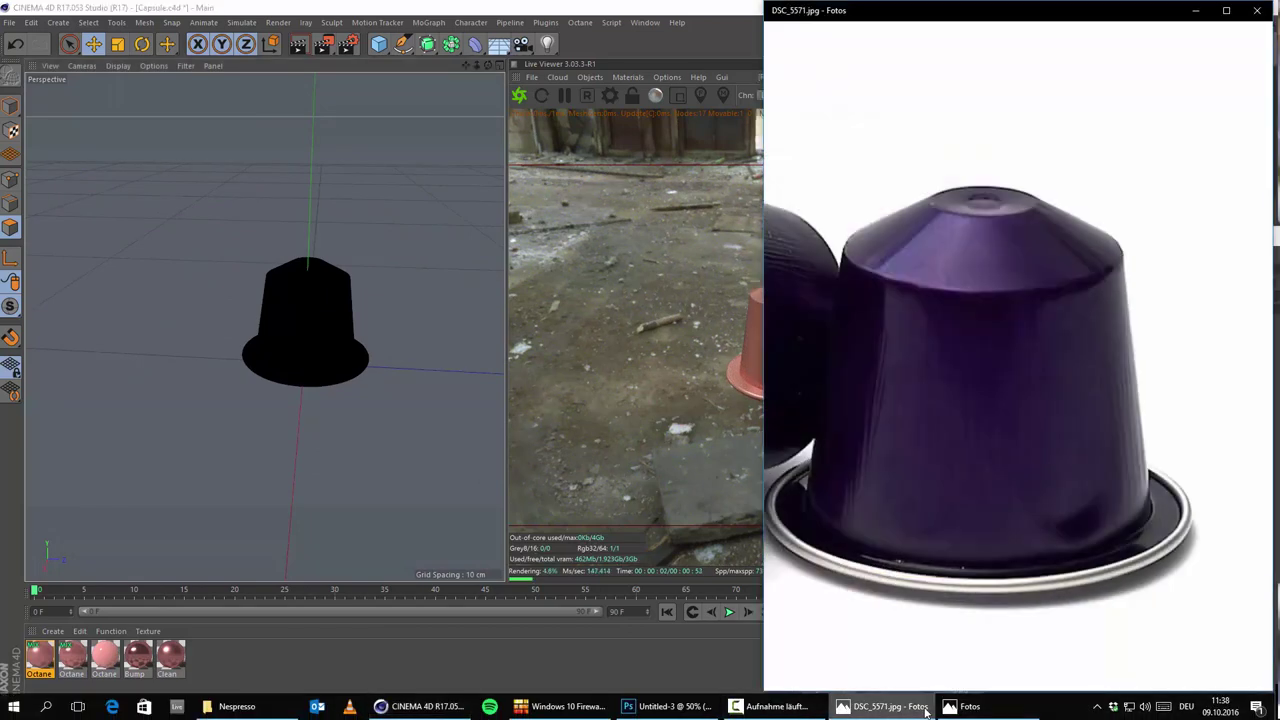
click(926, 708)
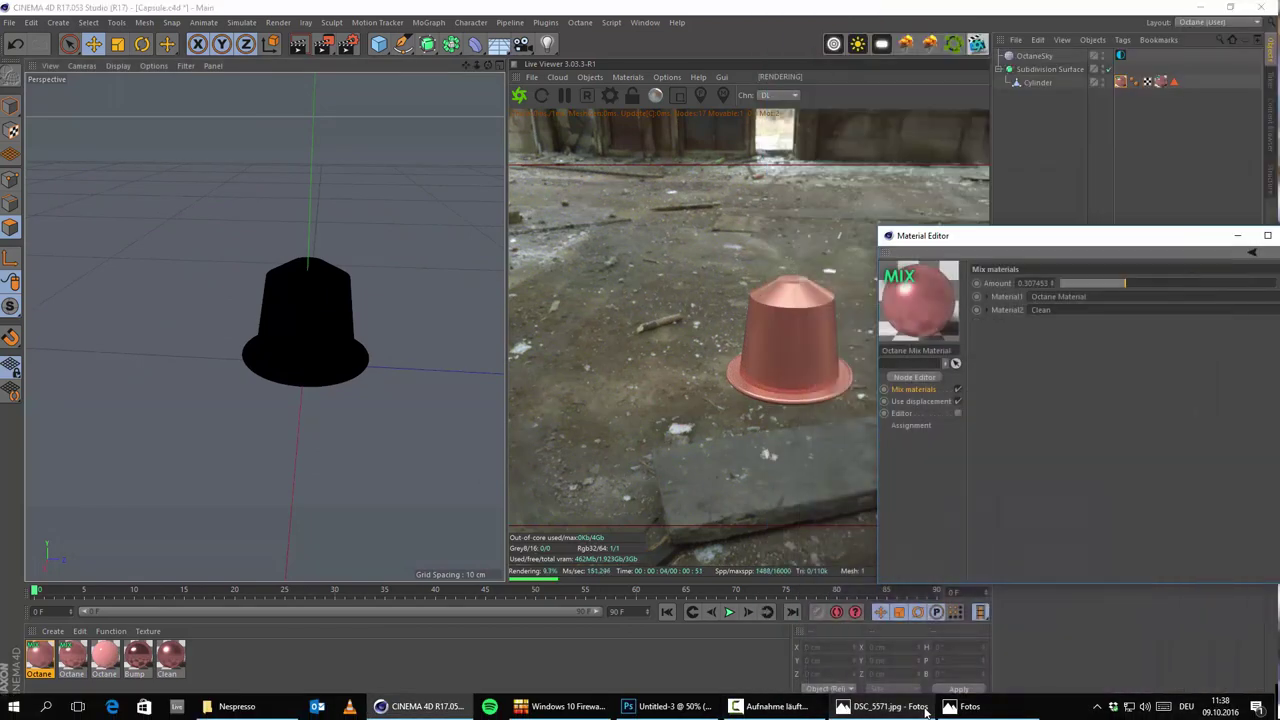
- Raise the Amount of both mix materials to about 0.5 and check the render against DSC_5571.jpg from several angles
scroll(329, 286, up, 3)
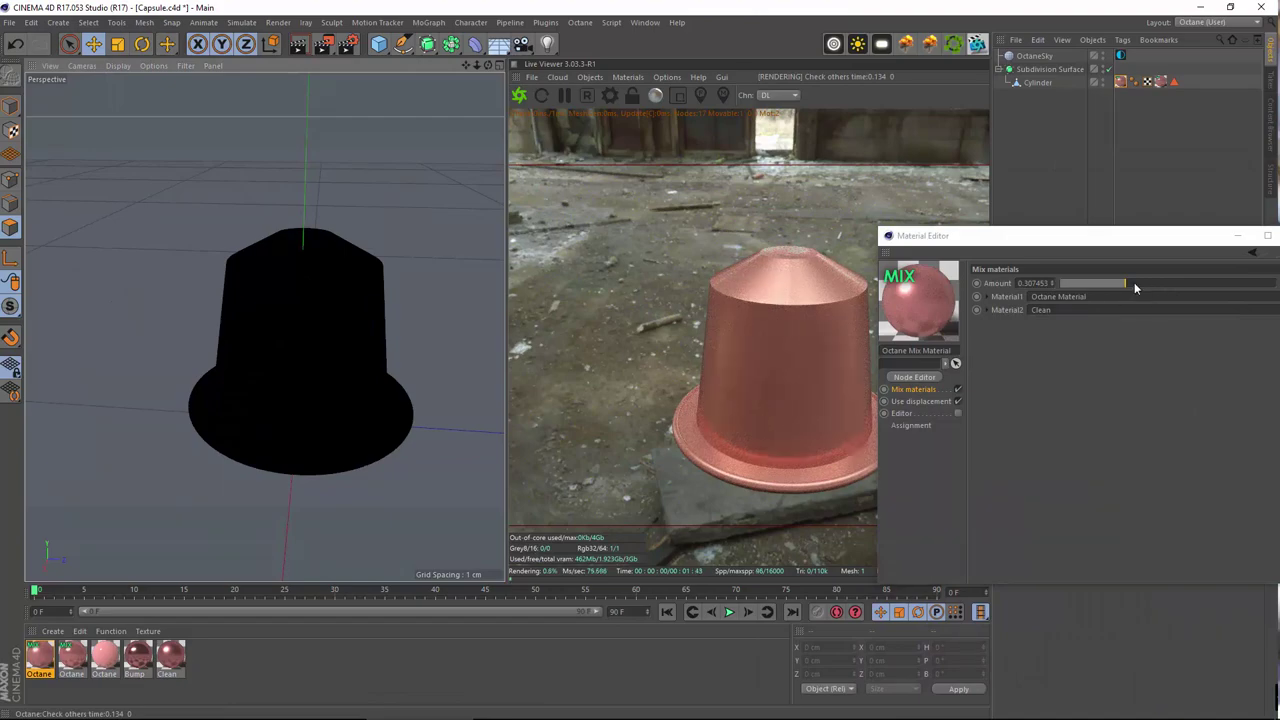
drag(1134, 282, 1168, 279)
click(72, 657)
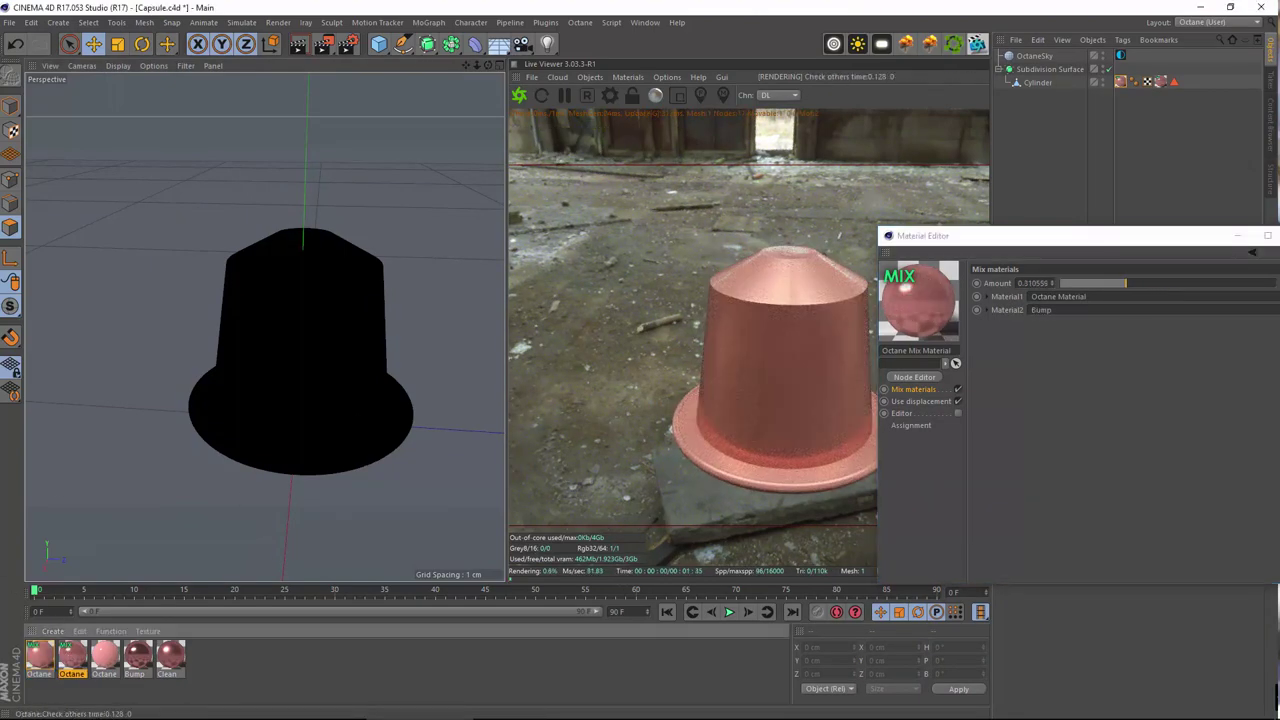
drag(1128, 284, 1171, 293)
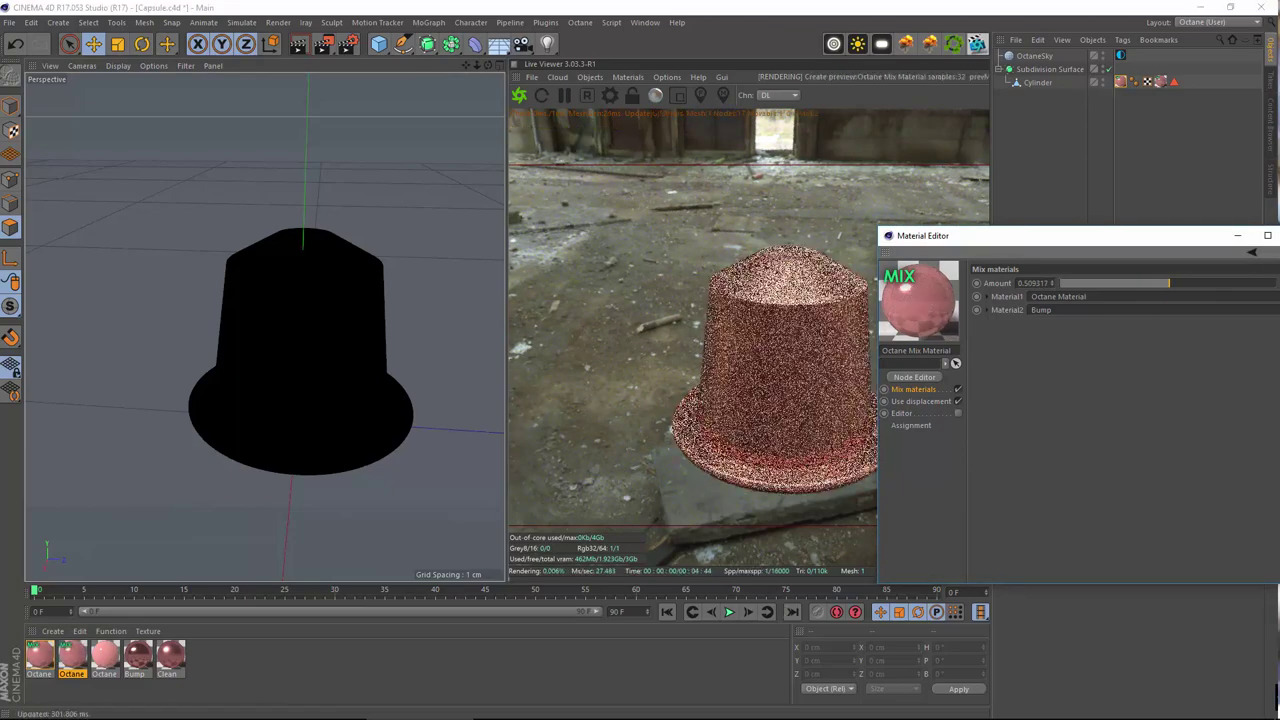
click(888, 706)
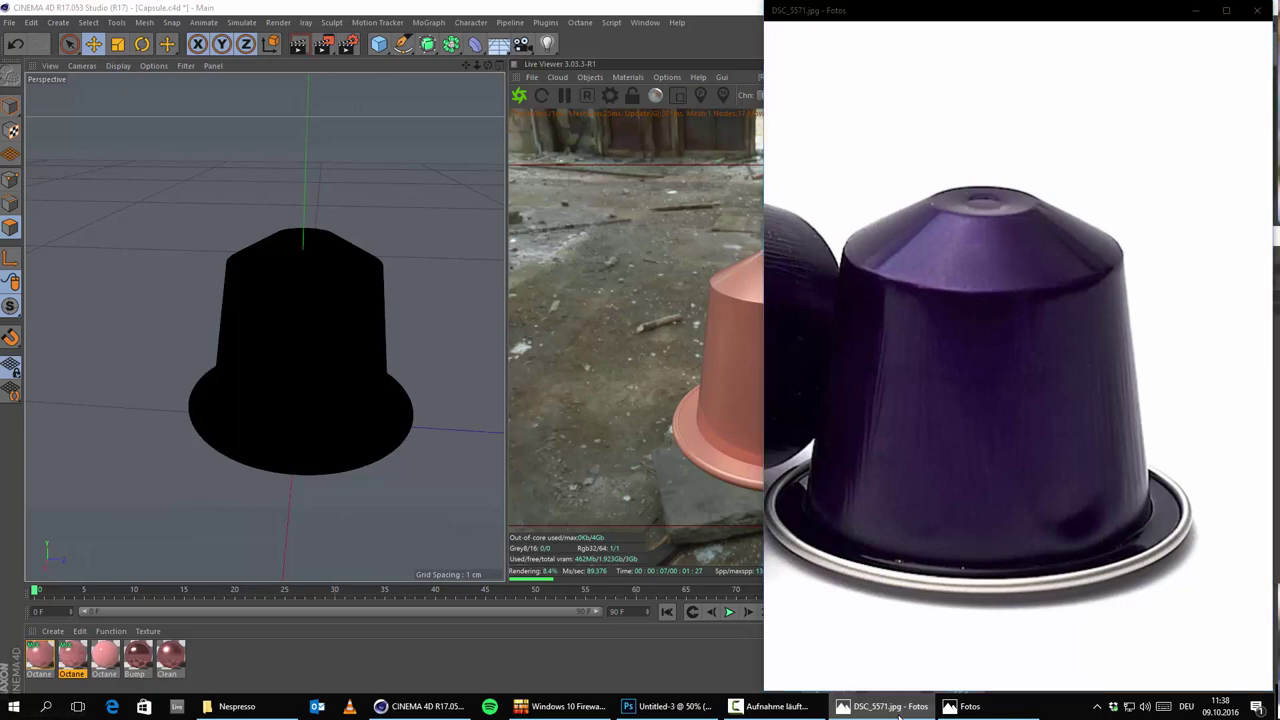
click(899, 706)
alt+drag(314, 425, 300, 380)
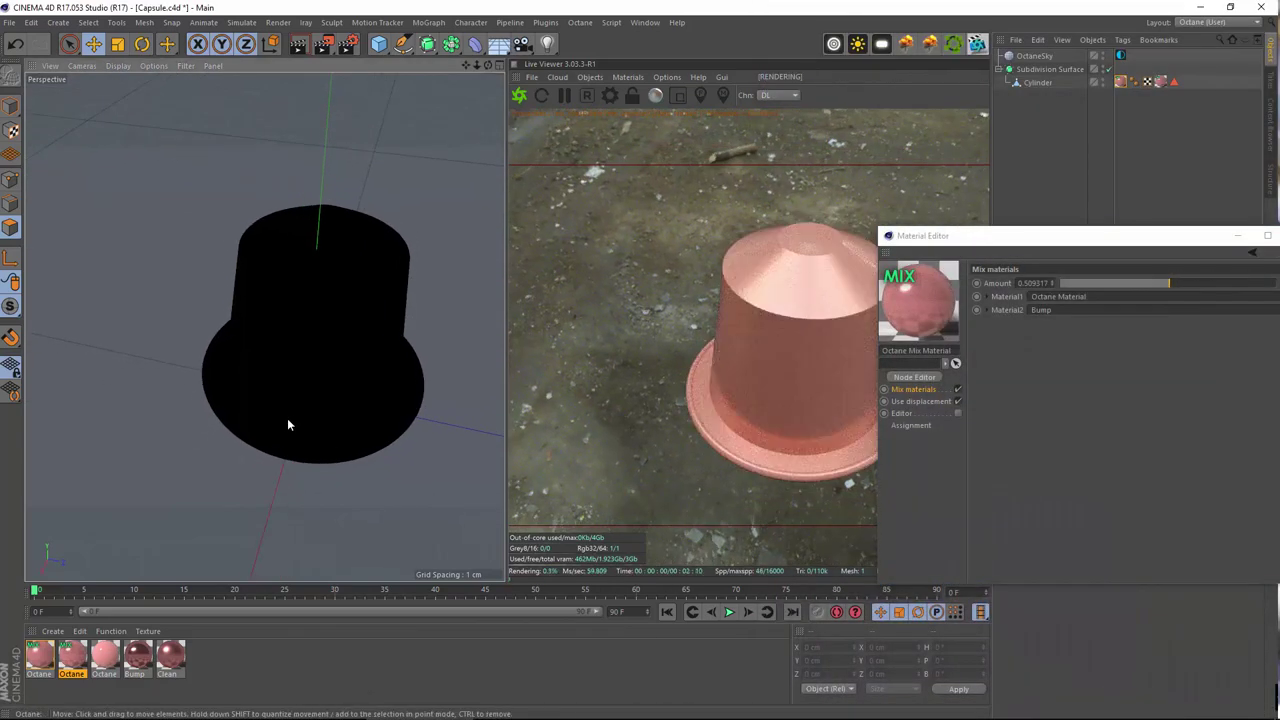
alt+drag(289, 423, 263, 449)
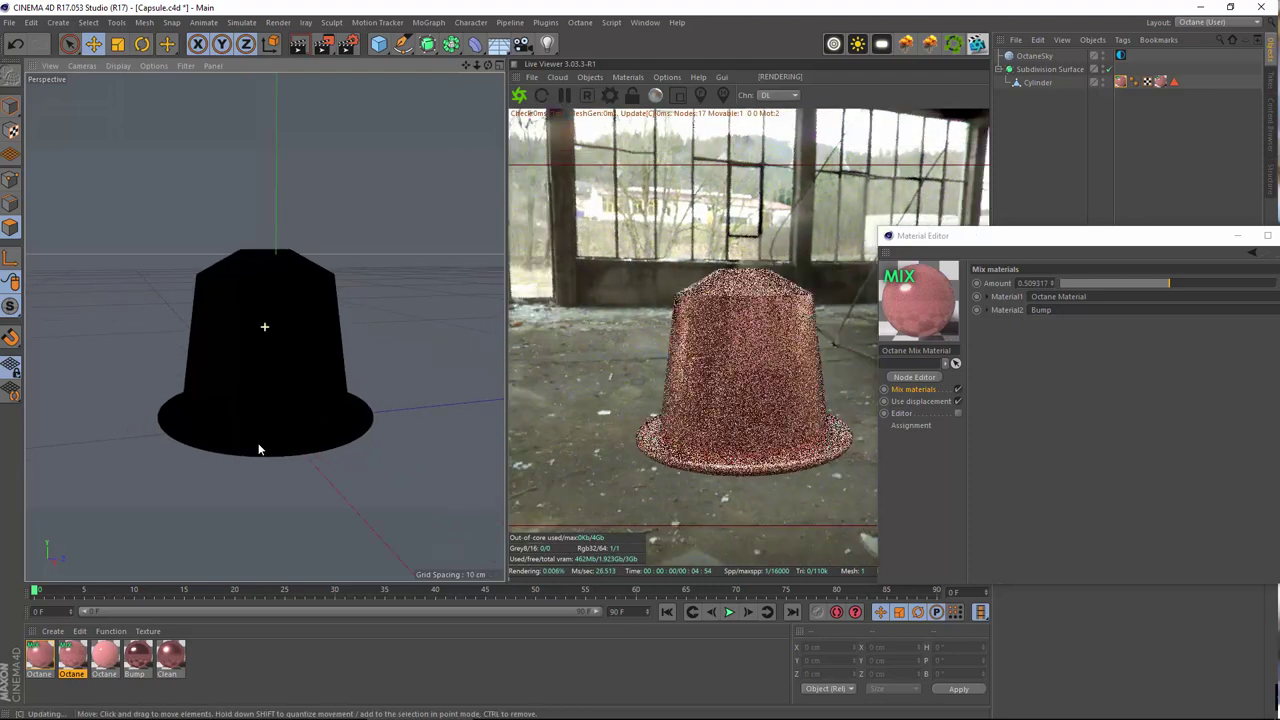
- Set the Power of the Bump material's Capsule_Bump_2.tif texture to 0.2
click(138, 656)
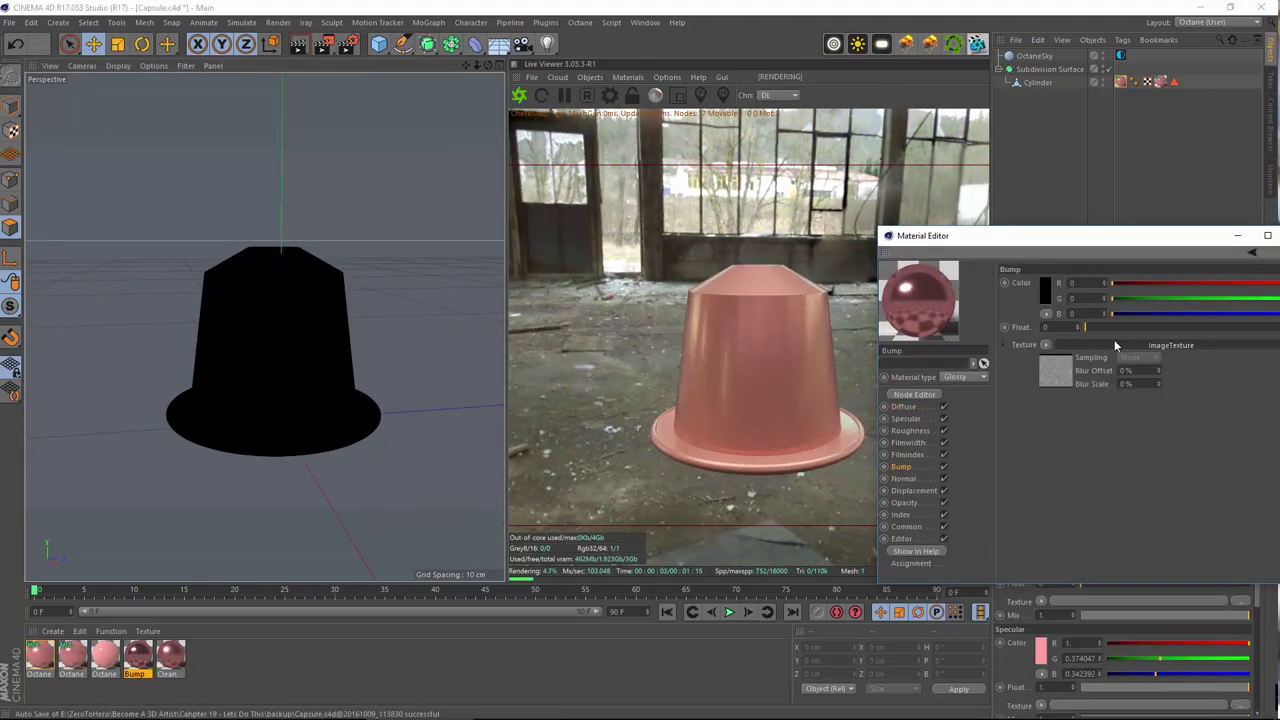
click(900, 467)
drag(1131, 244, 1030, 273)
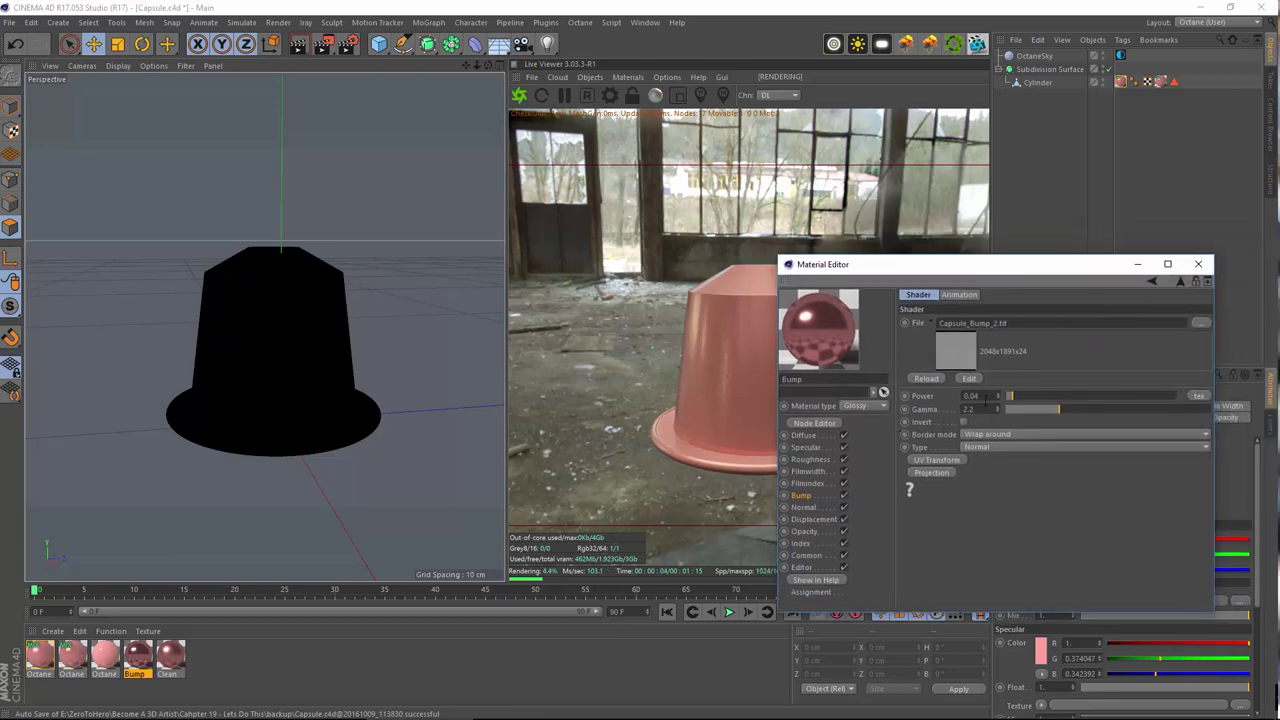
key(Return)
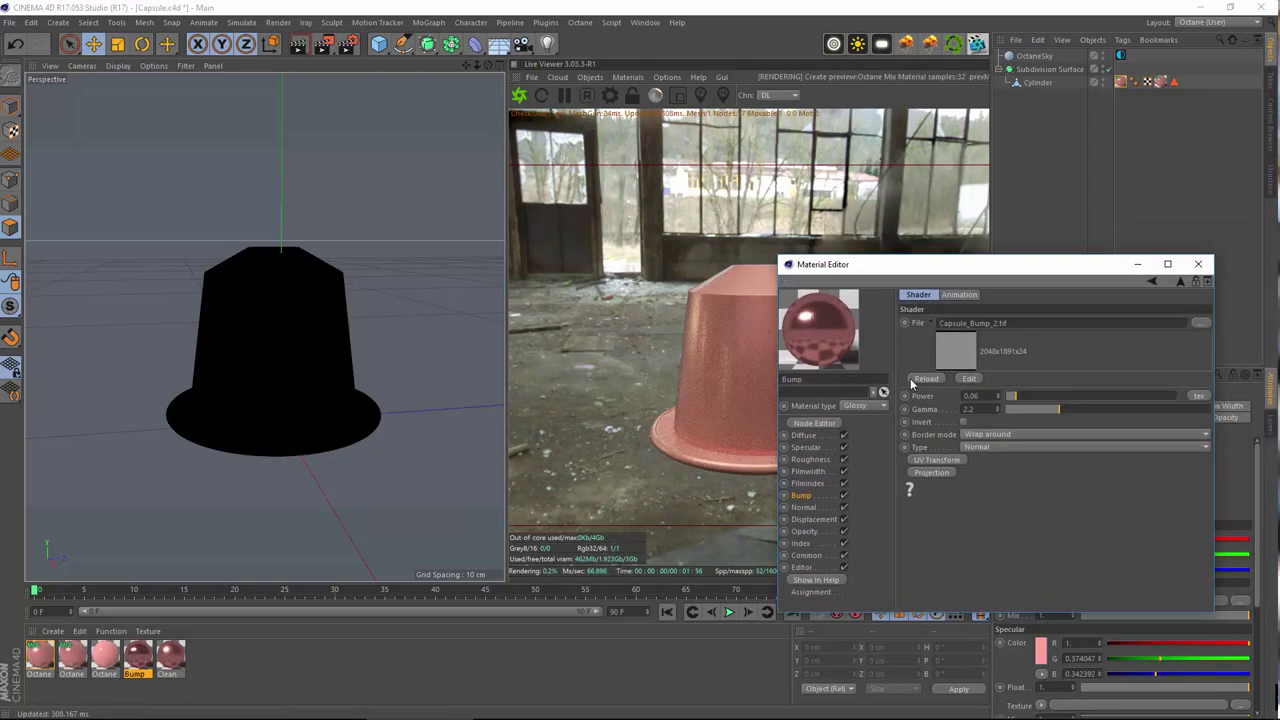
drag(873, 270, 656, 279)
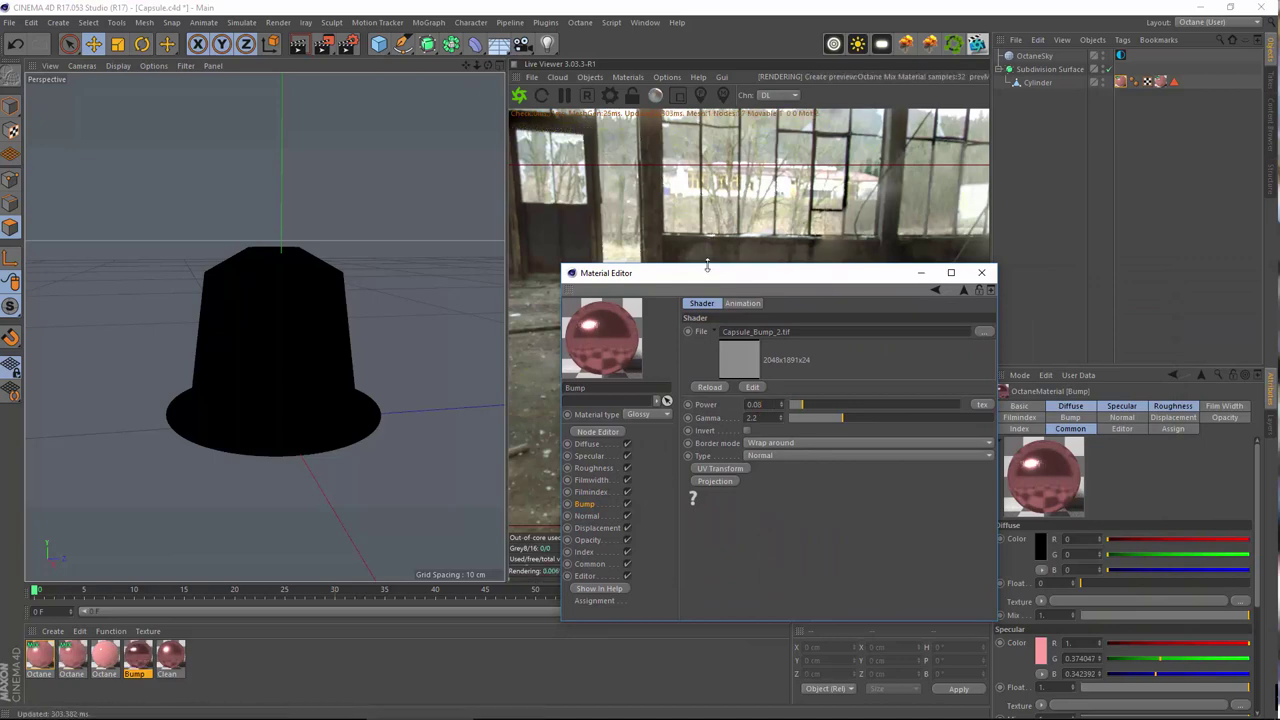
drag(705, 272, 168, 207)
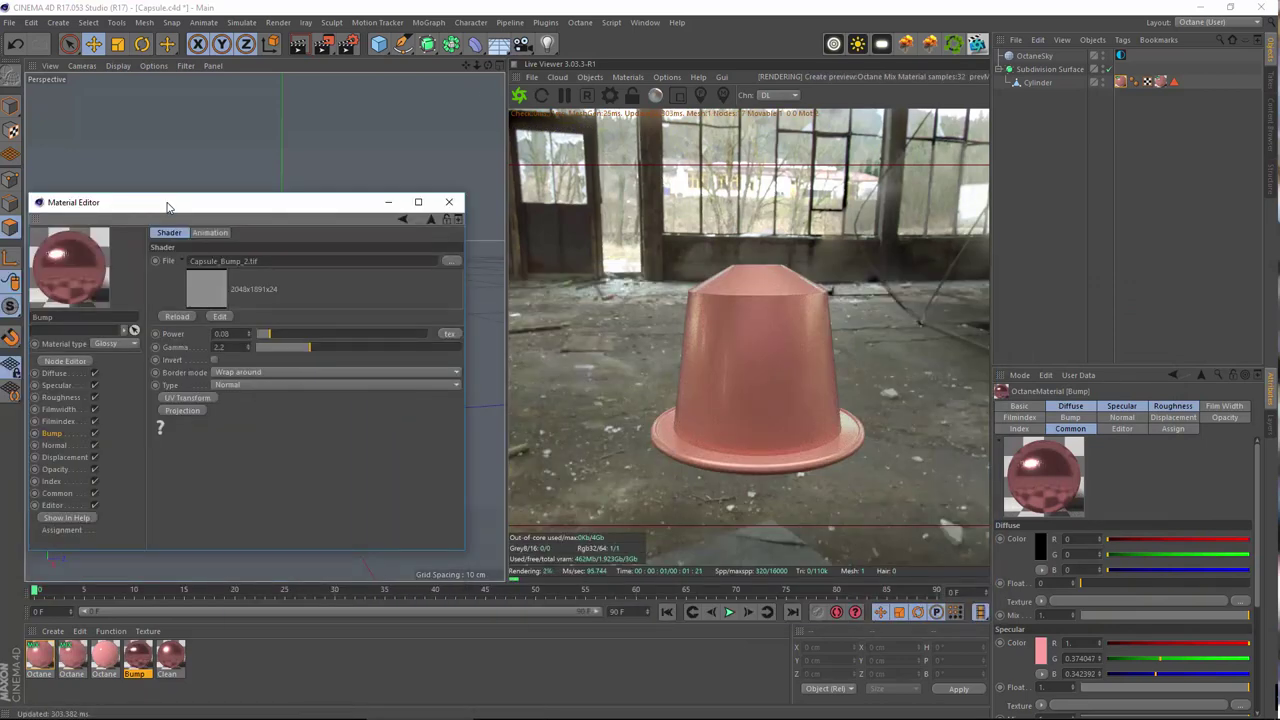
key(BackSpace)
text(2)
key(Return)
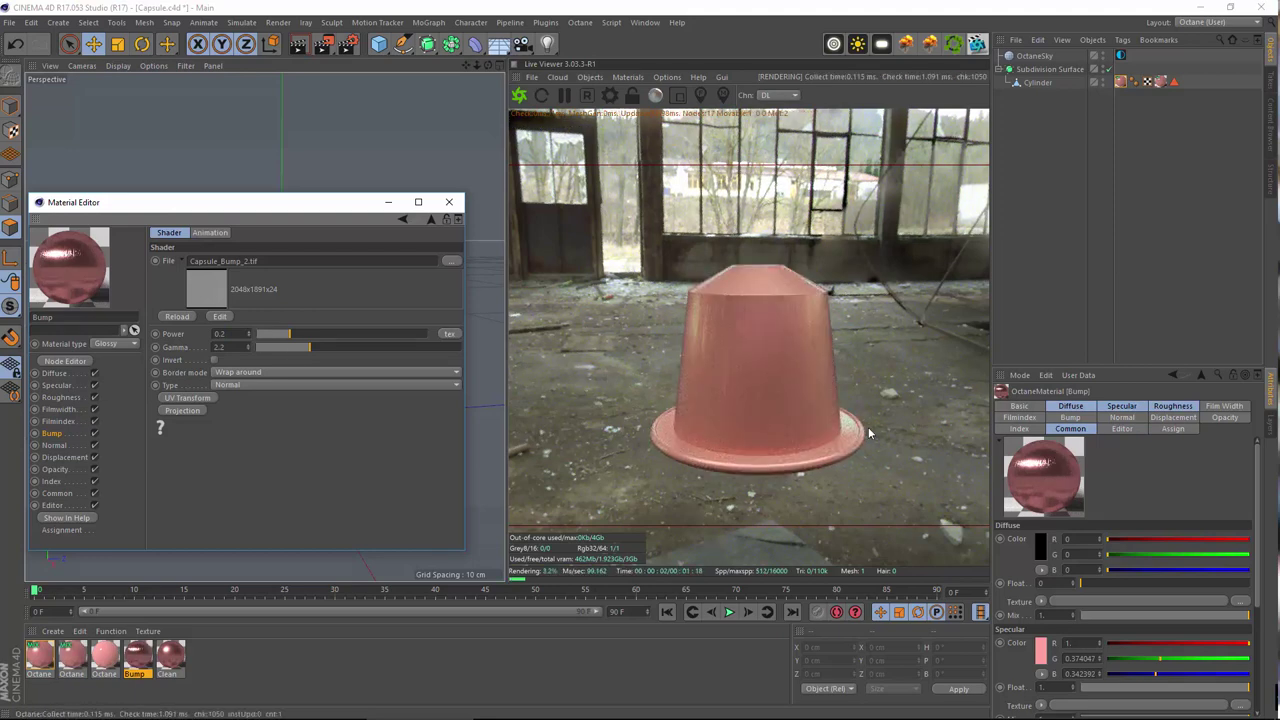
- Set the glossy Octane Material's Film Width float to 0 and check the capsule from above
drag(131, 208, 232, 200)
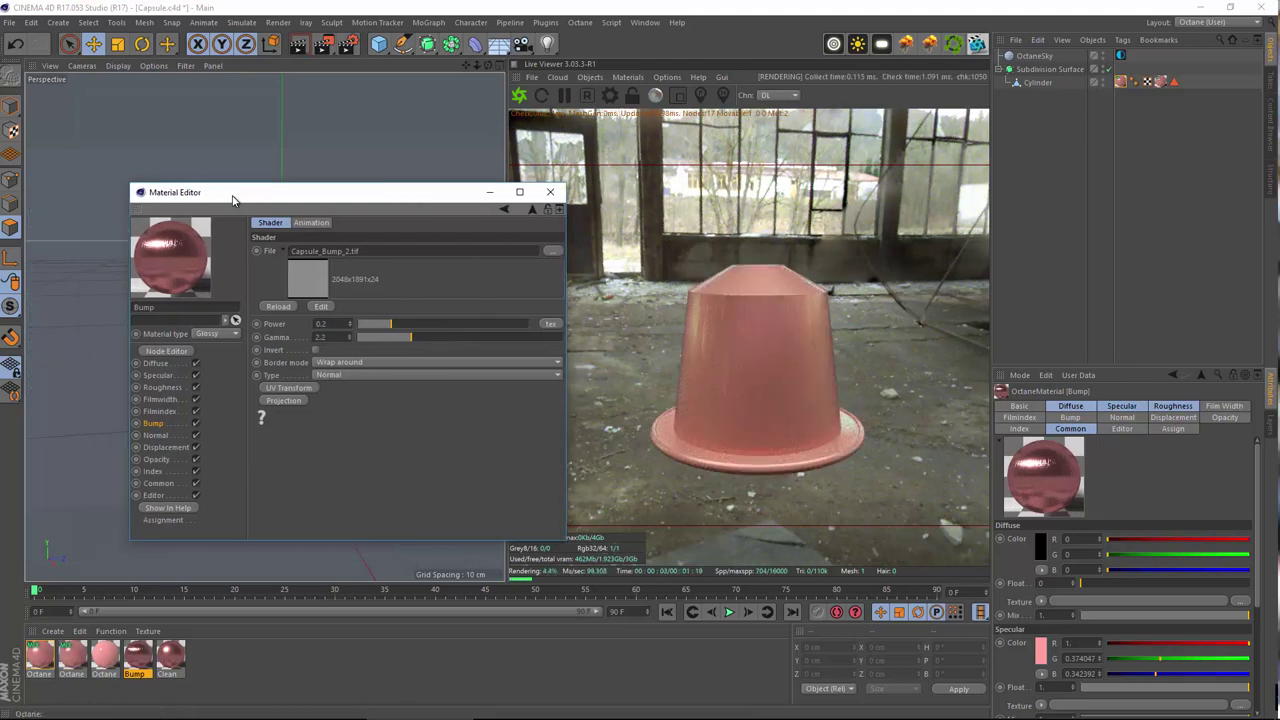
click(106, 662)
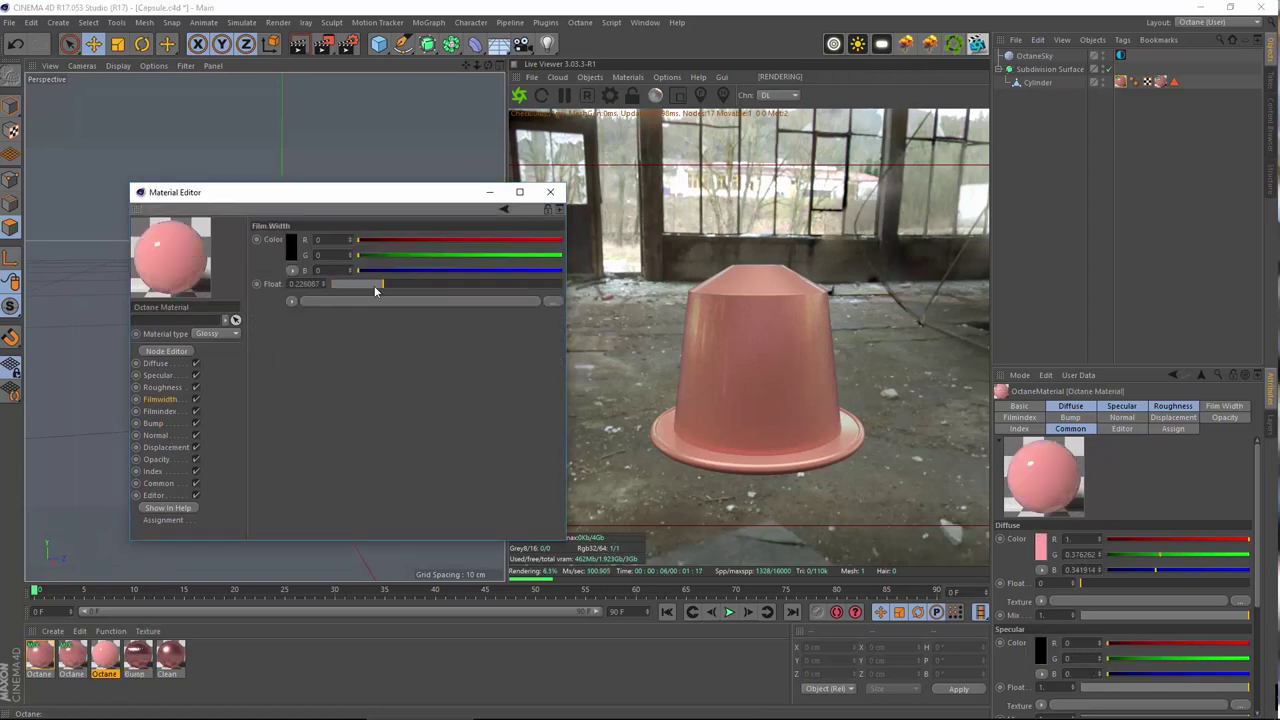
drag(376, 287, 330, 287)
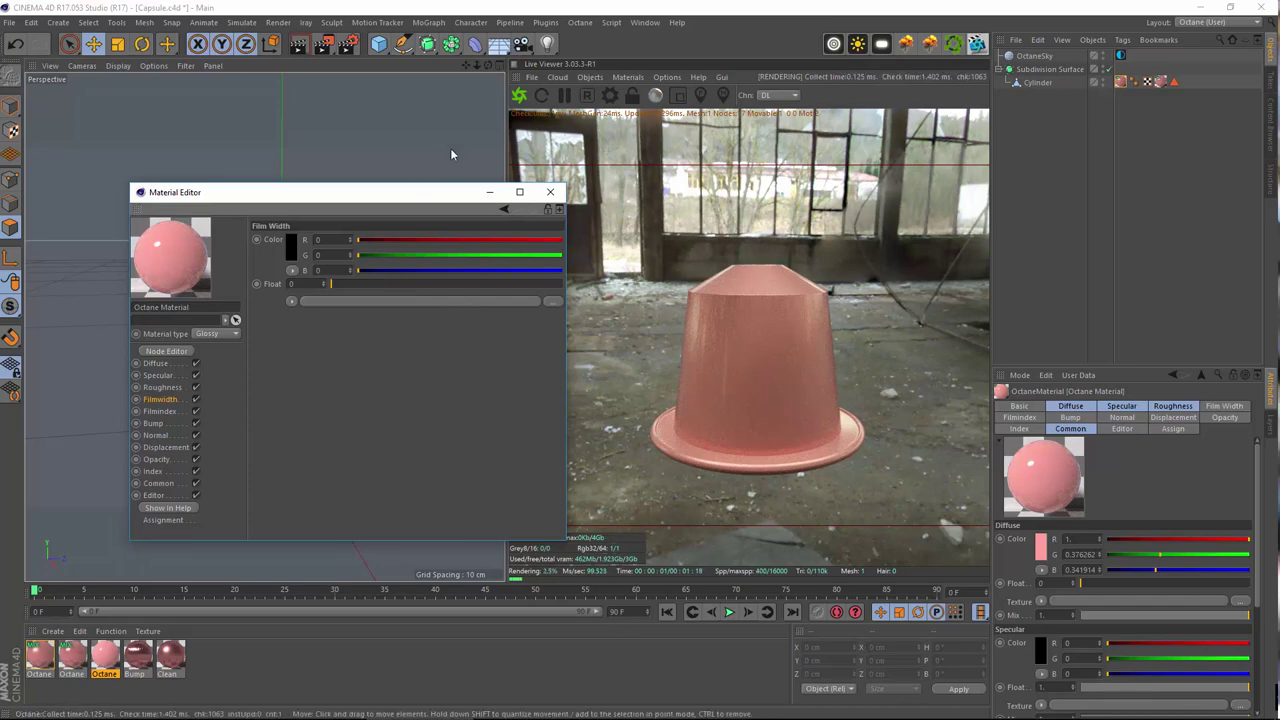
alt+drag(451, 154, 408, 180)
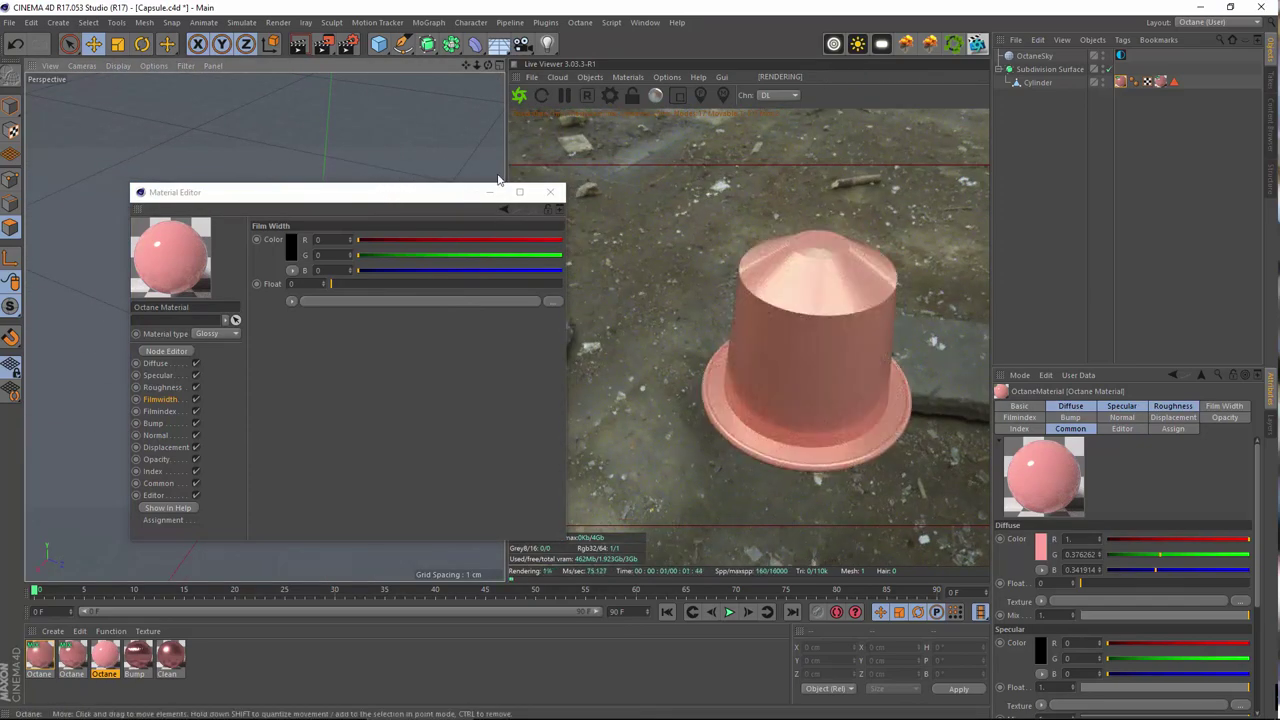
alt+drag(498, 180, 997, 320)
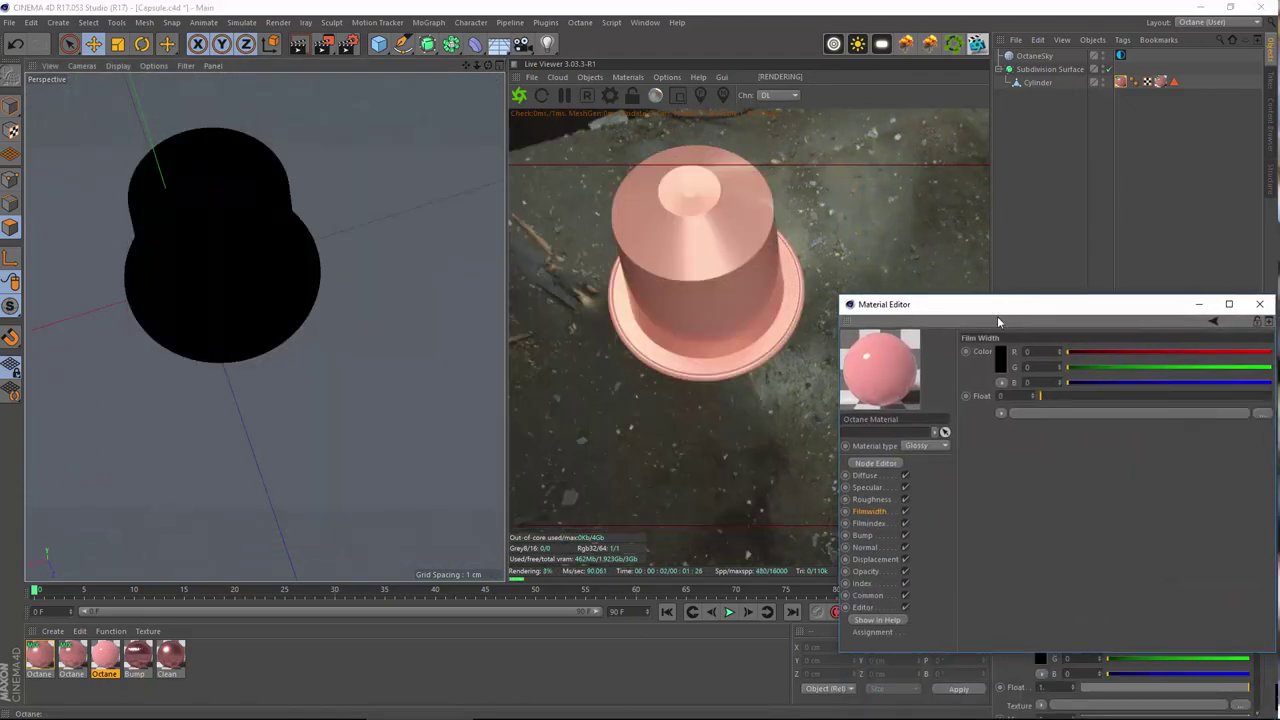
- Examine the capsule from top and side angles in the render and compare its finish with the reference photo DSC_5571.jpg
alt+drag(226, 354, 277, 280)
alt+middle_drag(280, 334, 377, 331)
alt+drag(377, 331, 337, 306)
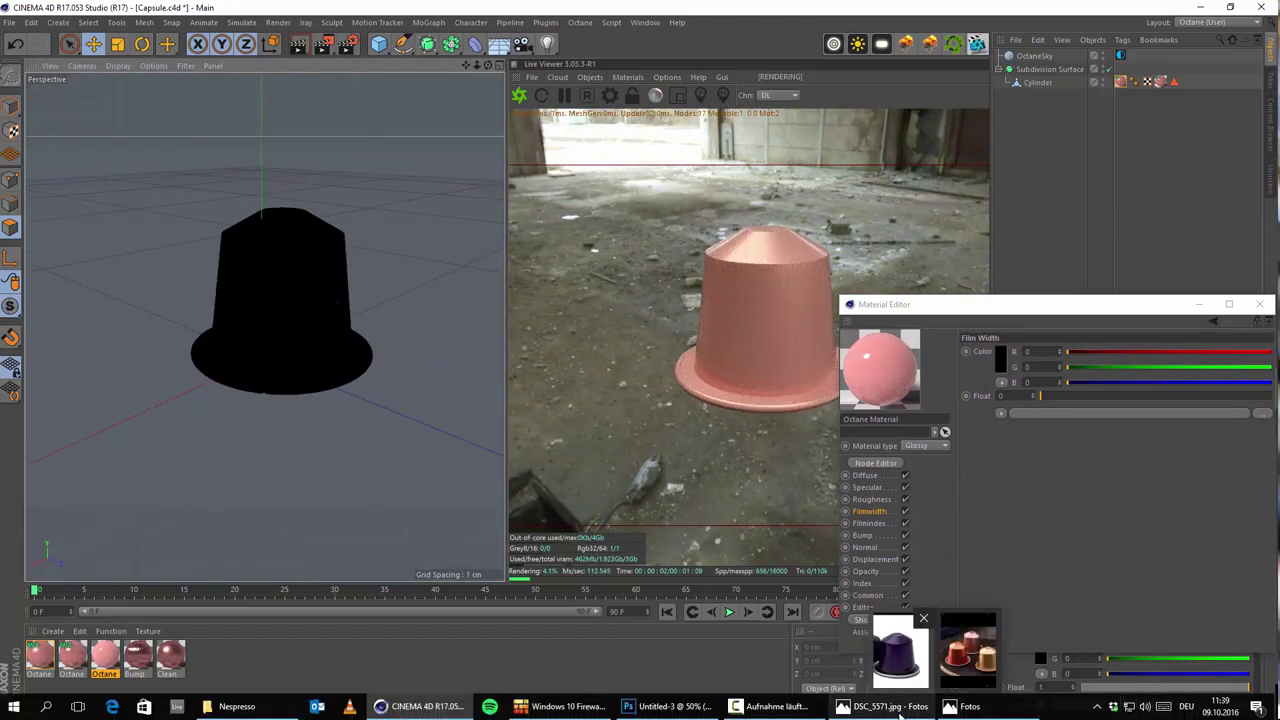
click(899, 711)
click(899, 711)
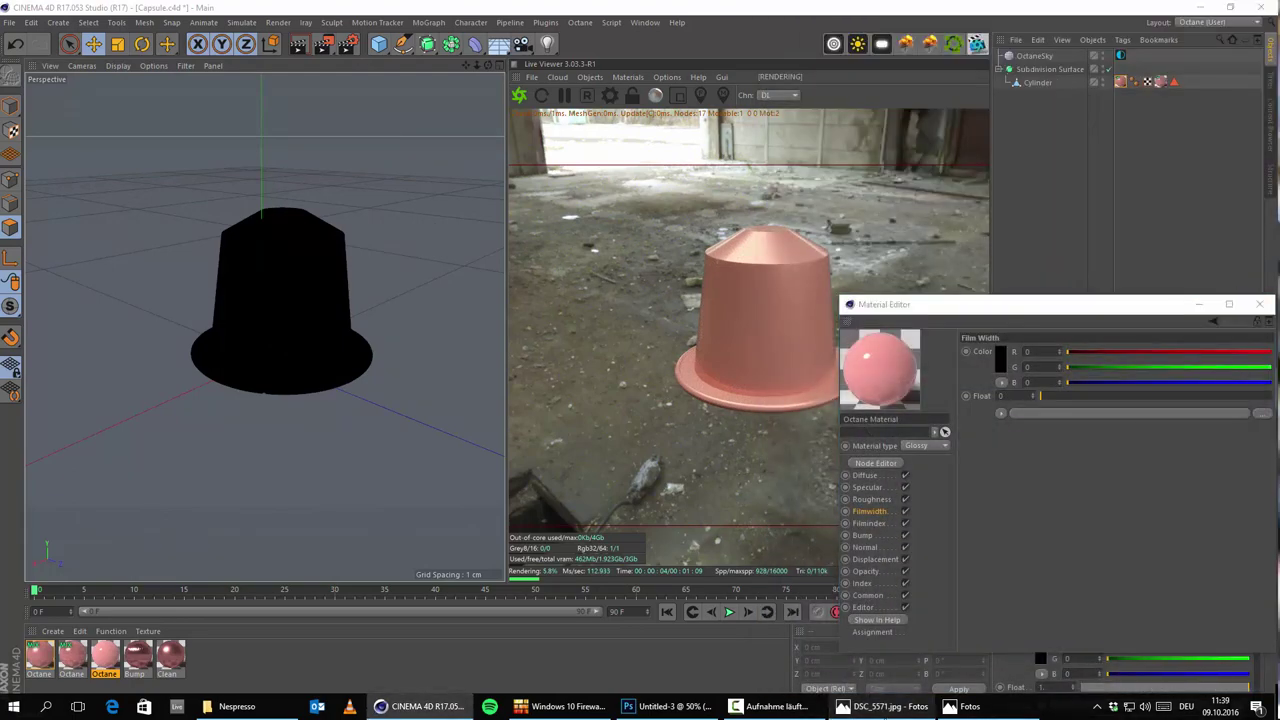
click(885, 712)
click(885, 712)
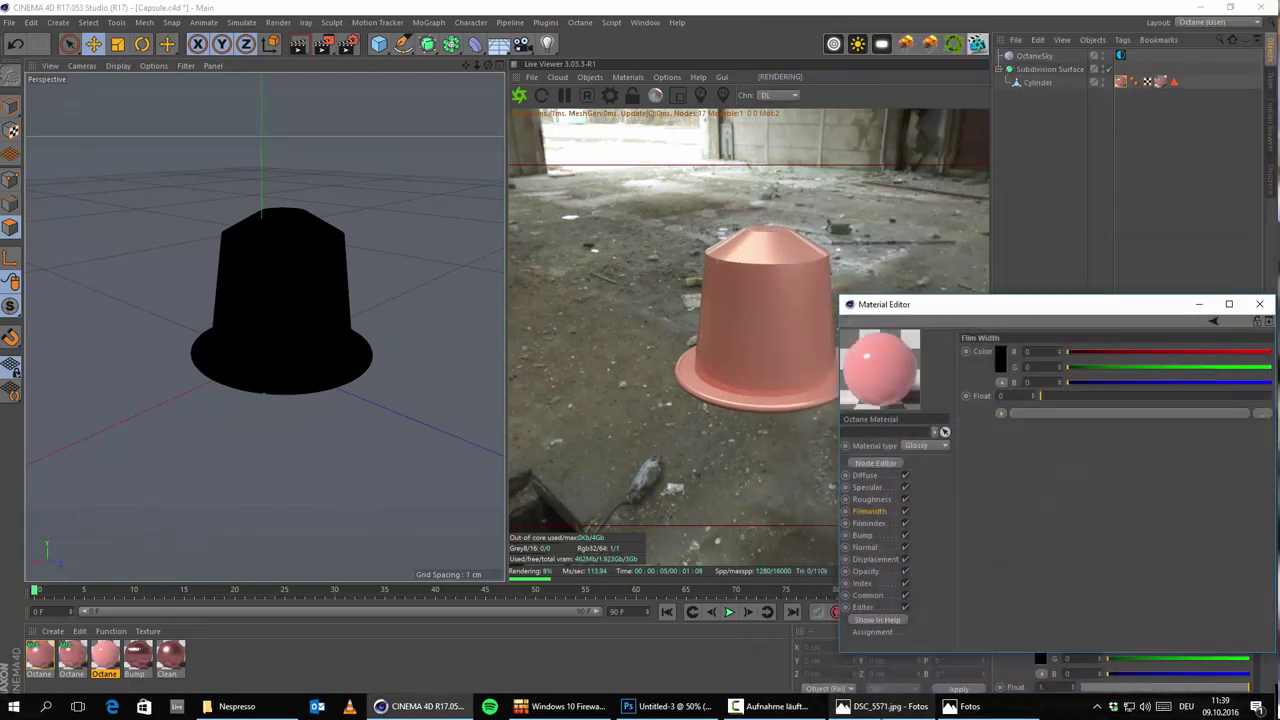
click(885, 706)
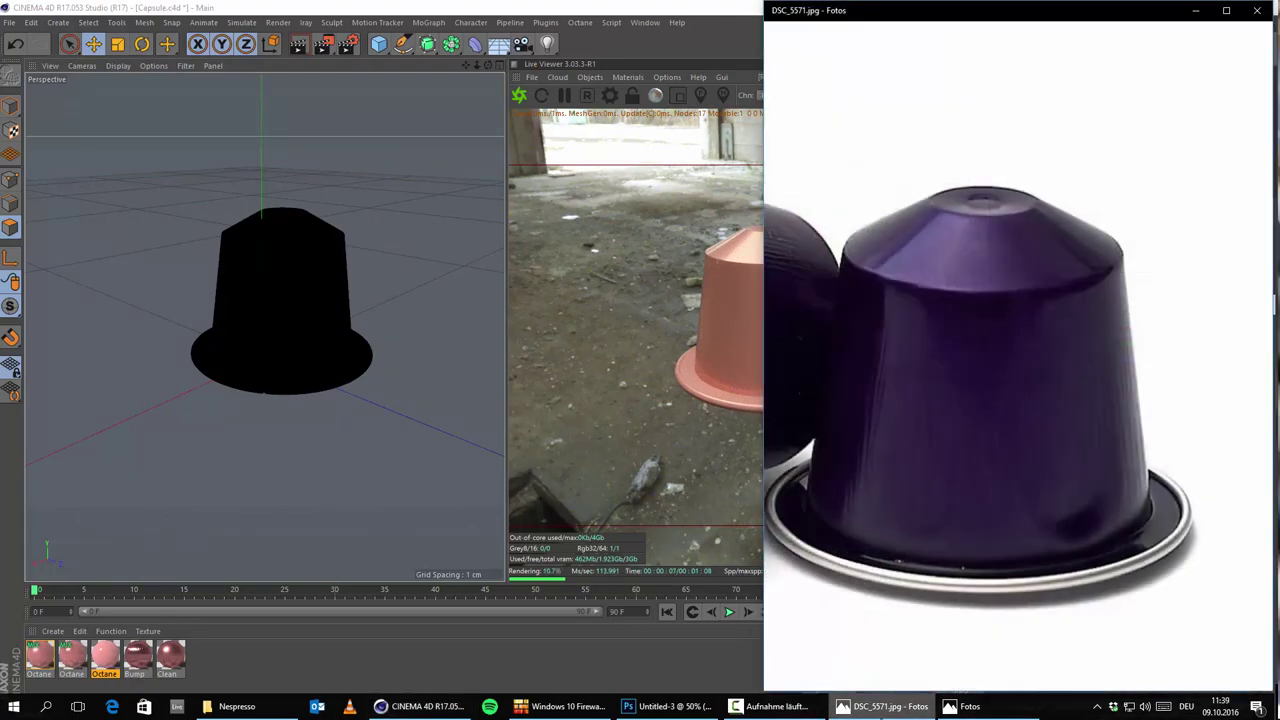
click(885, 706)
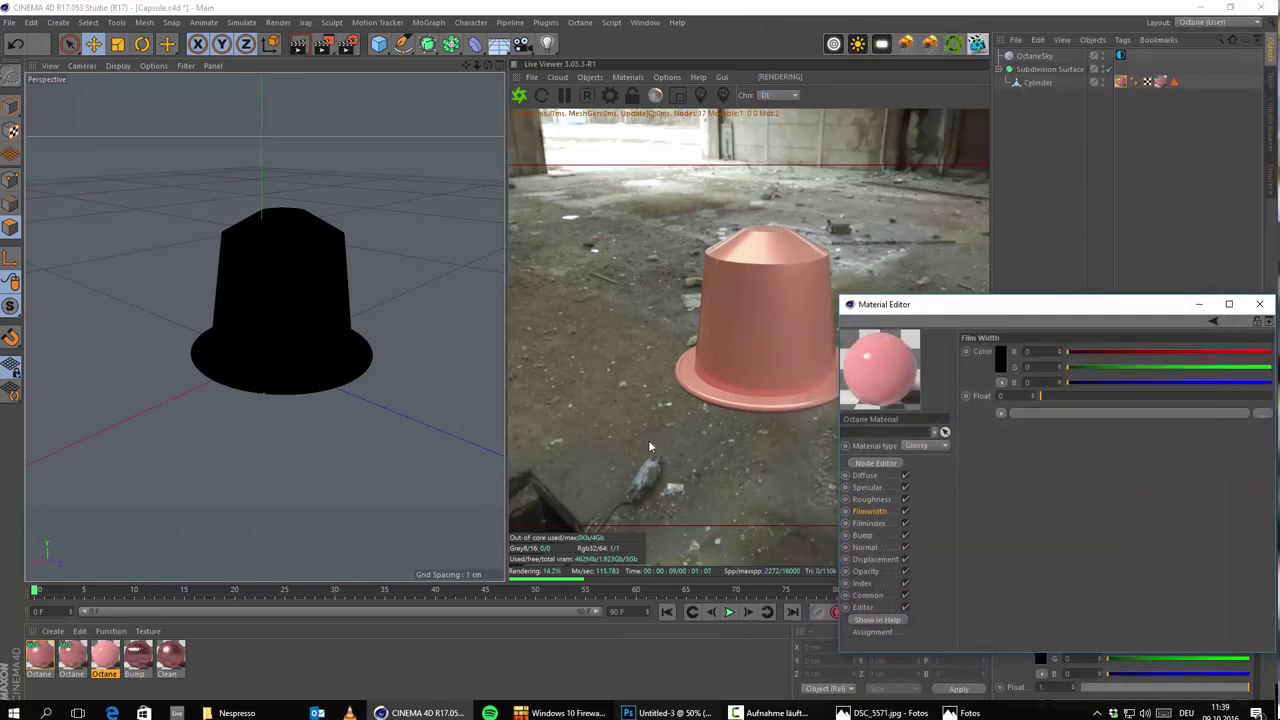
- Create a new Octane Material and set its material type to Glossy
click(42, 632)
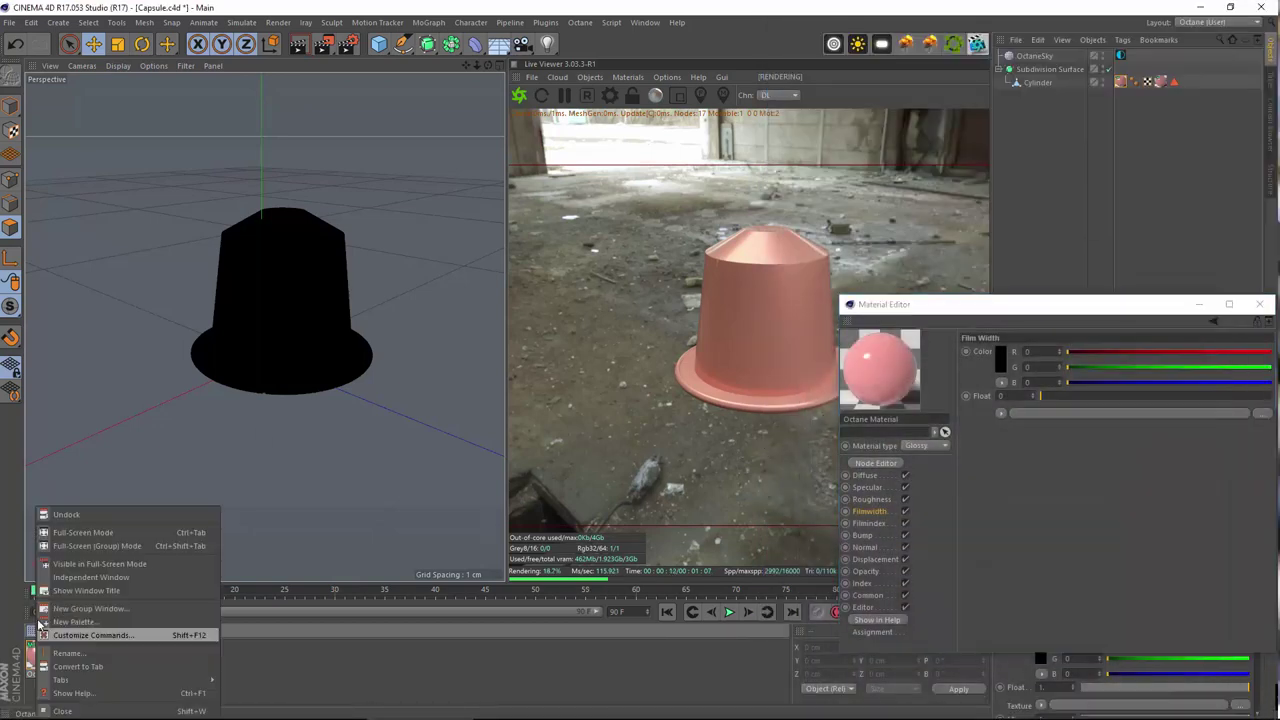
click(38, 645)
click(50, 631)
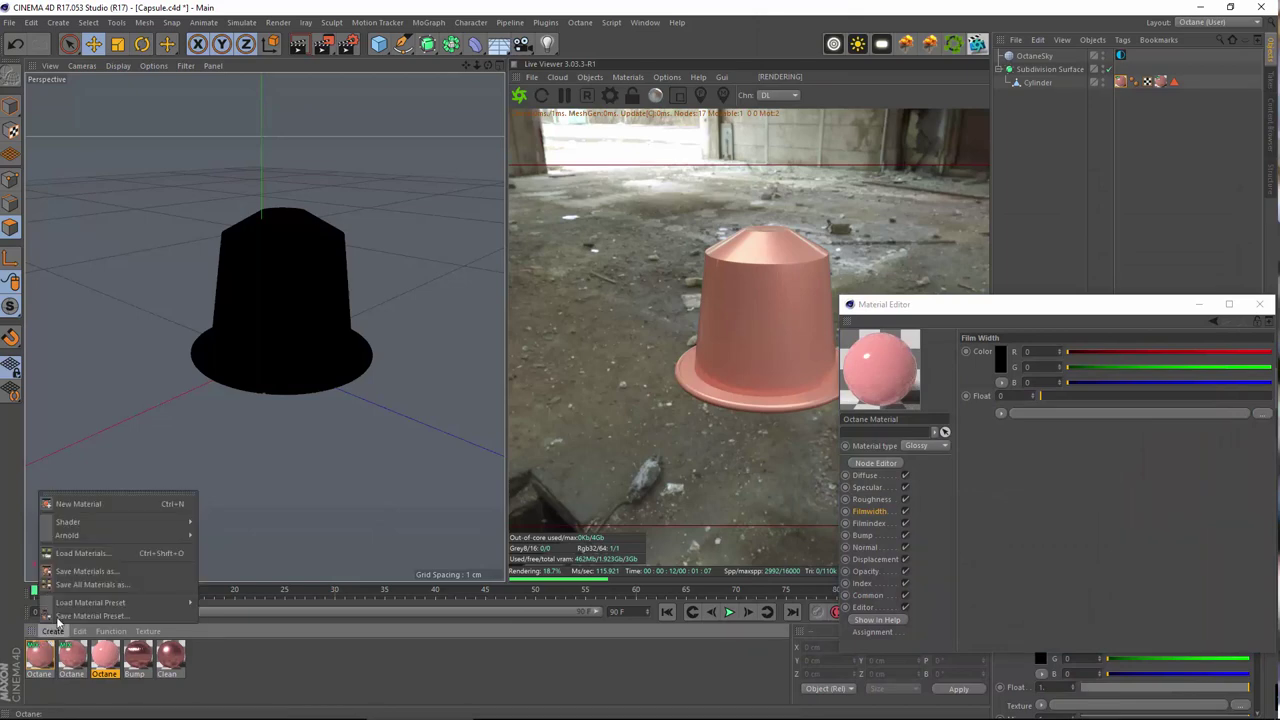
mouse_move(120, 521)
mouse_move(291, 474)
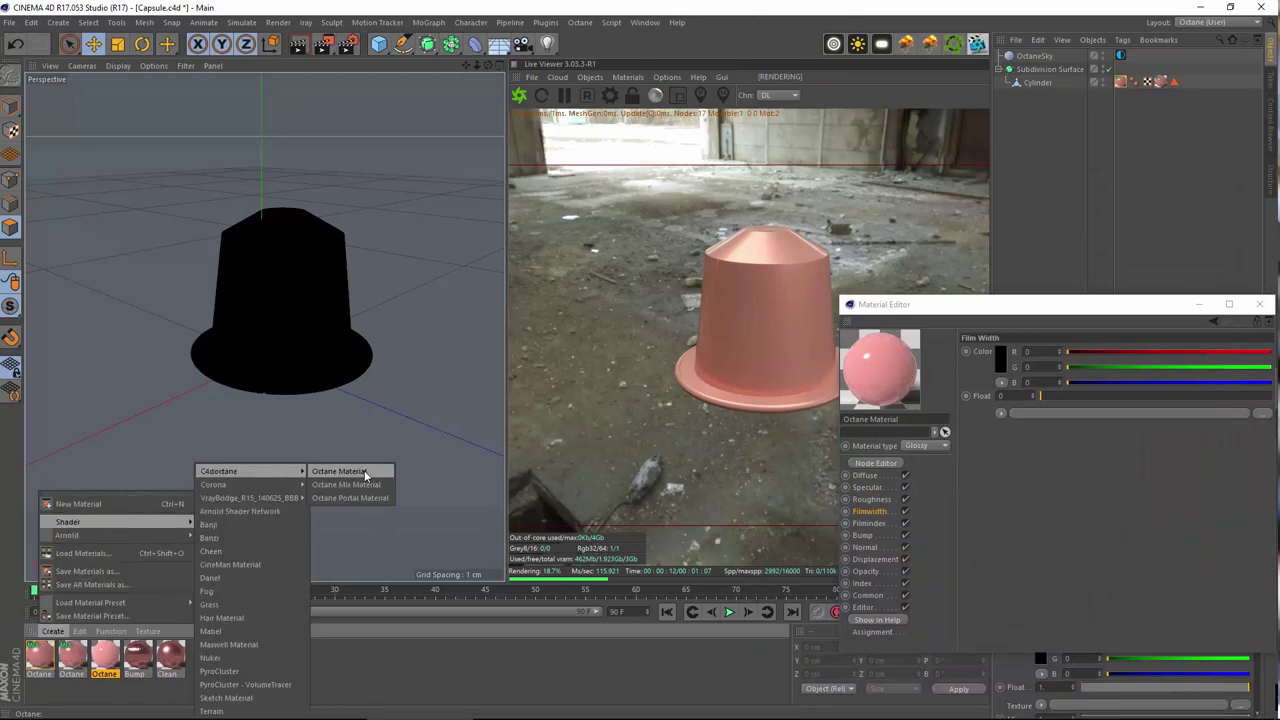
click(339, 471)
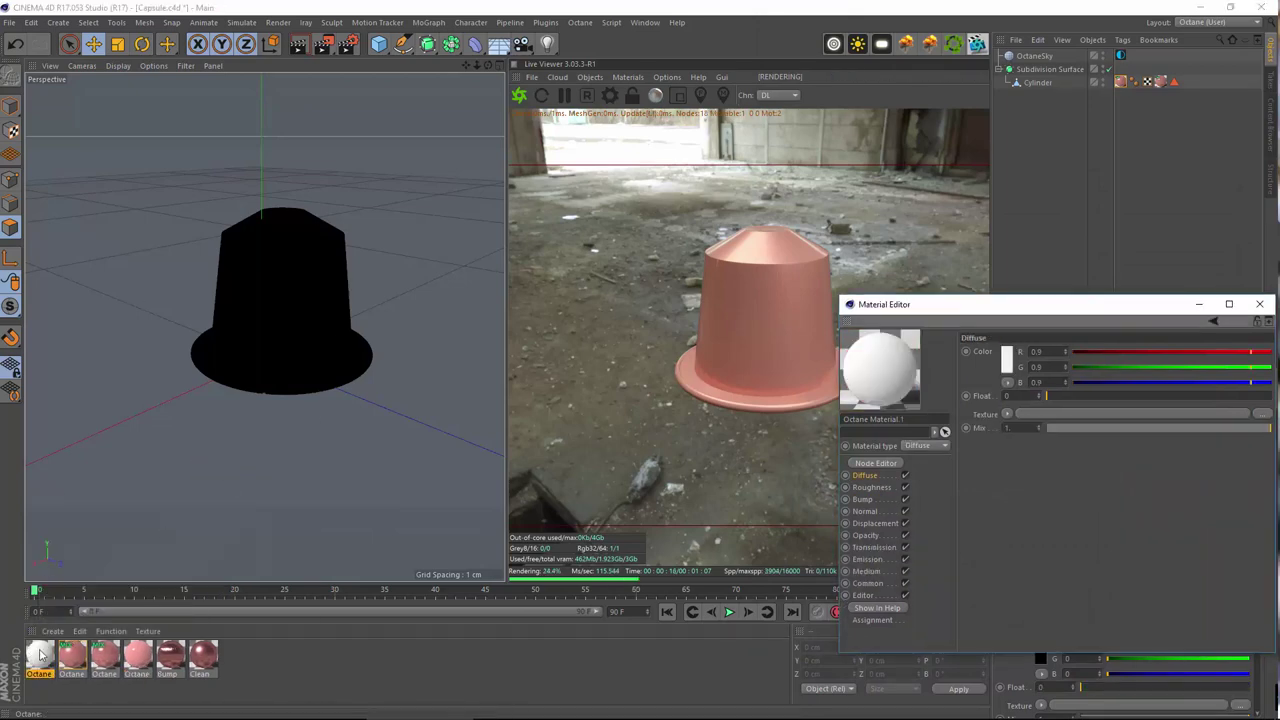
drag(970, 311, 258, 192)
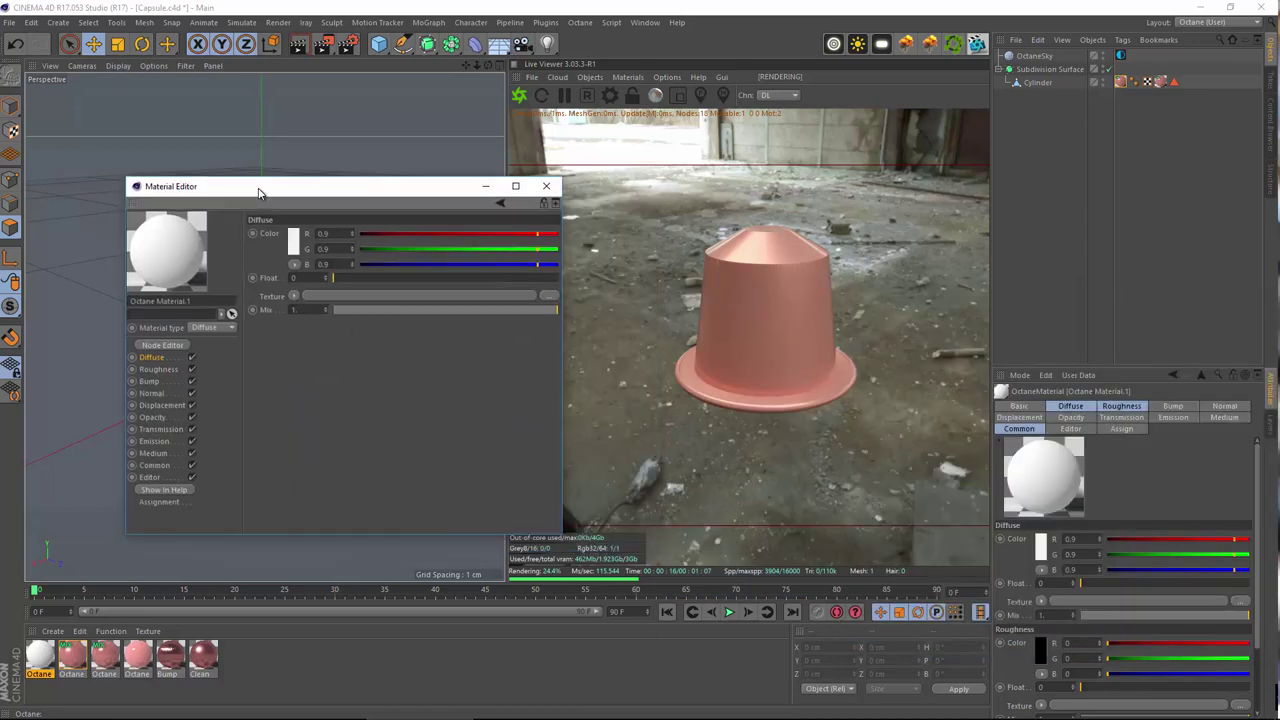
click(222, 328)
click(205, 350)
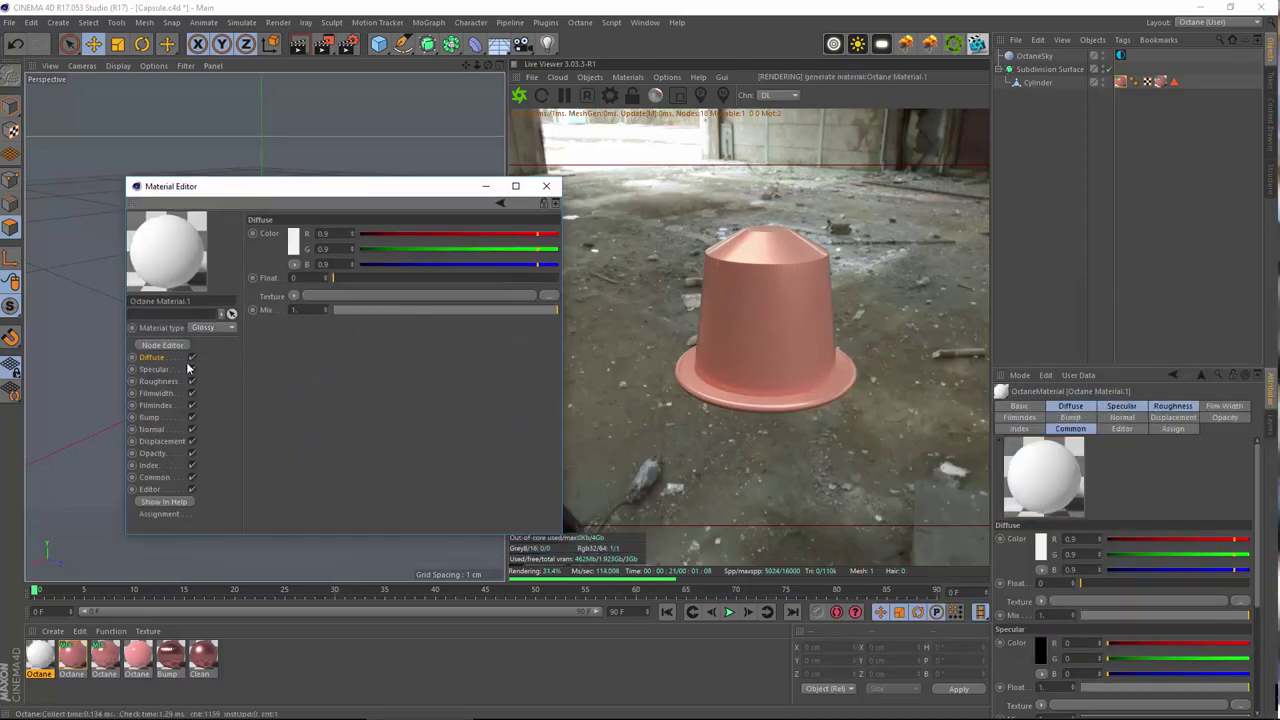
- Set the new glossy material's Index to 8
click(152, 466)
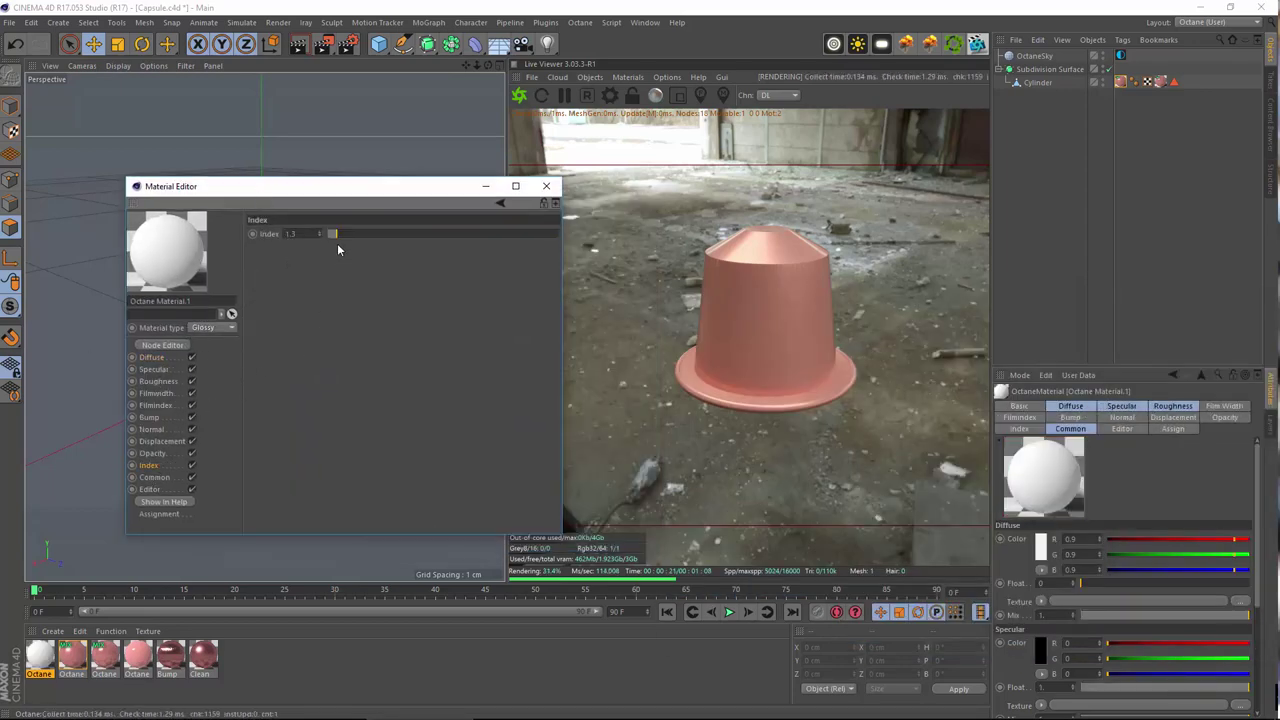
click(300, 234)
text(0)
key(Return)
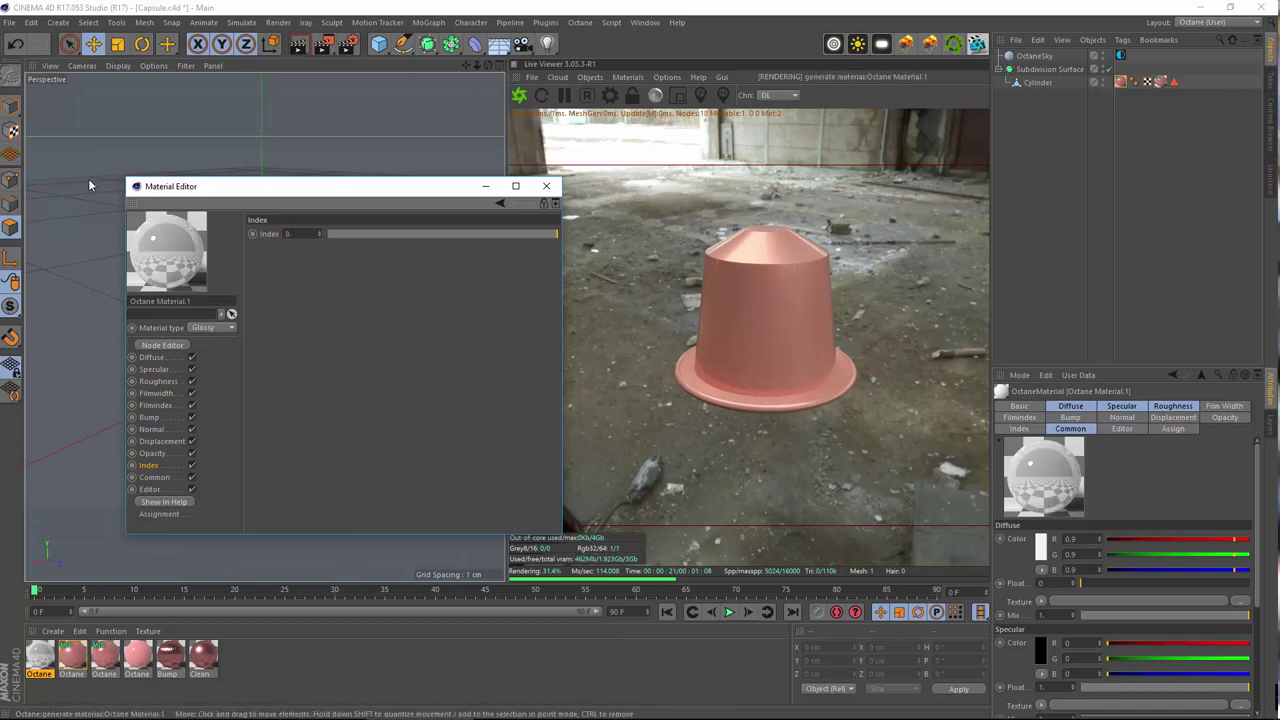
- Set the new material's diffuse color to black and its roughness float to about 0.3
click(150, 357)
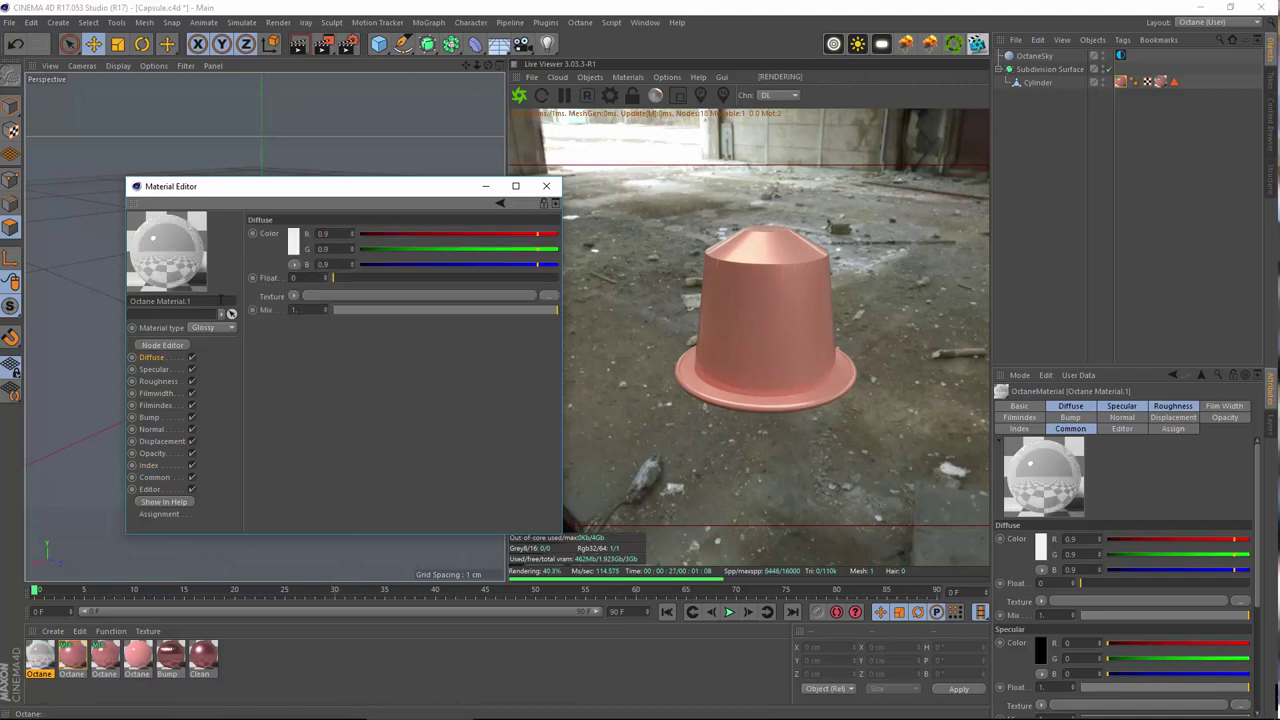
click(294, 242)
click(259, 266)
click(258, 285)
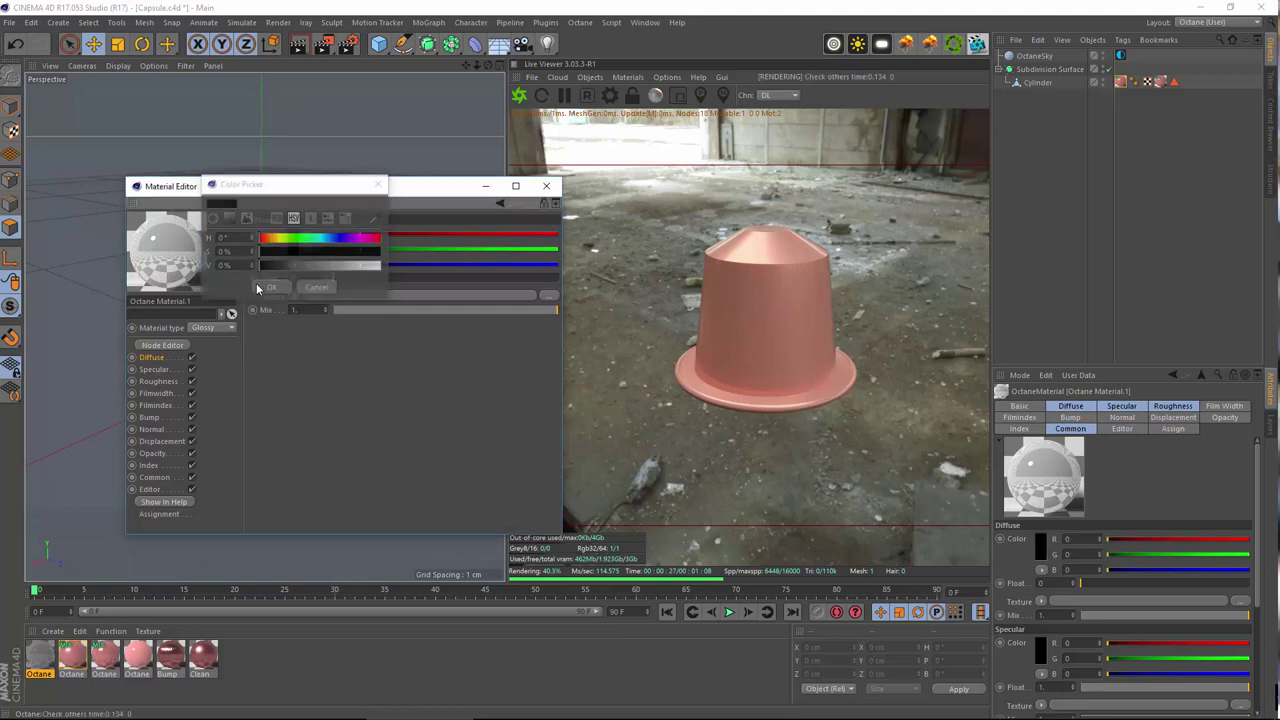
click(381, 280)
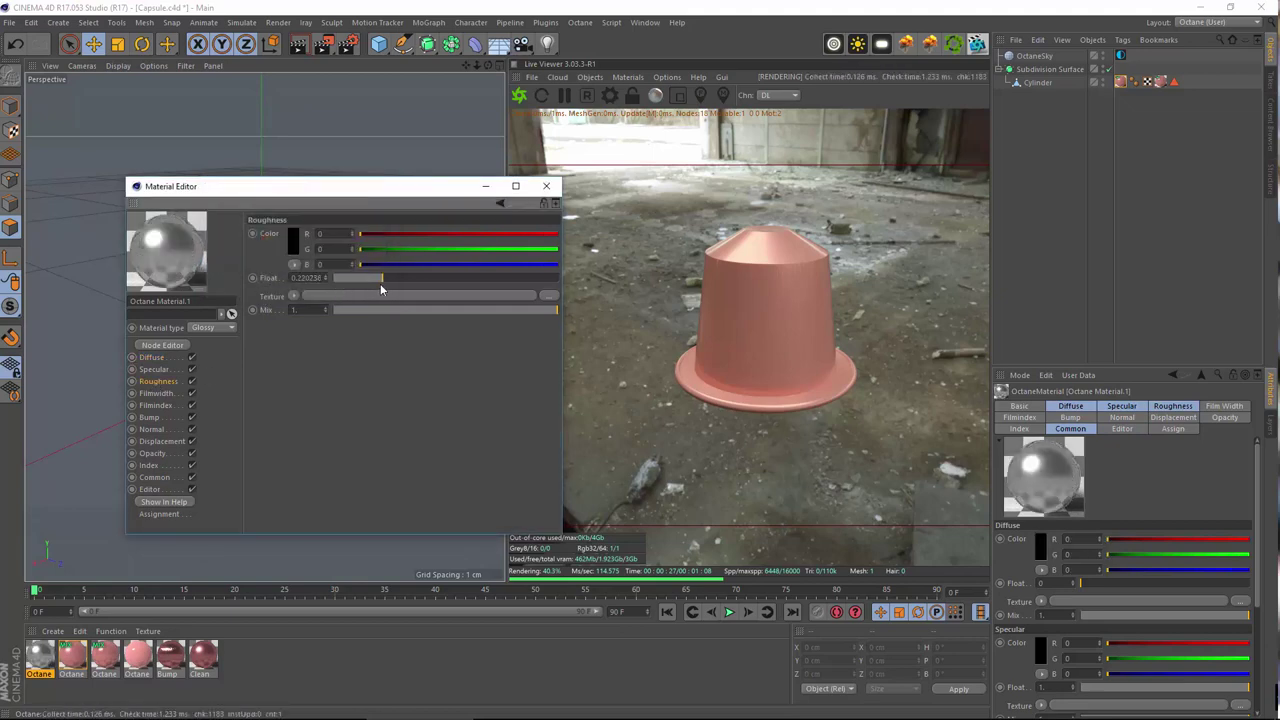
click(546, 186)
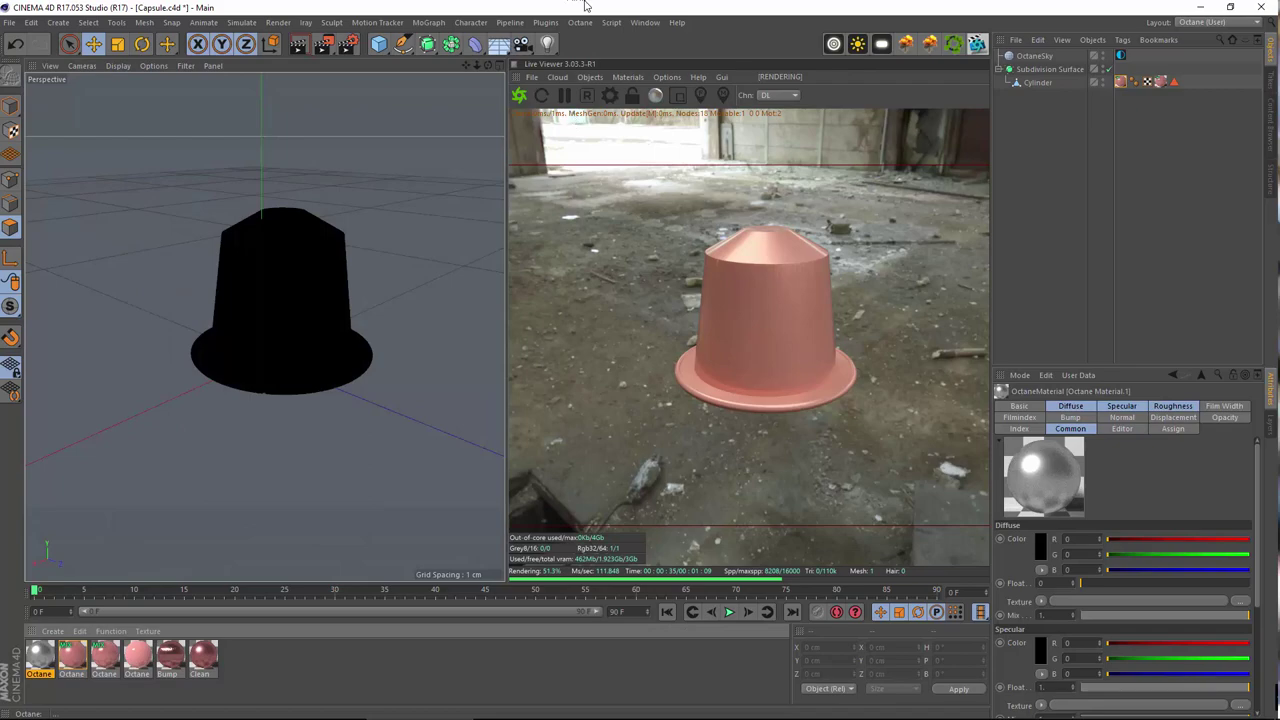
- Loop-select the Cylinder's polygon rings that form the rolled outer edge of the capsule's rim
click(1038, 82)
scroll(273, 356, up, 6)
alt+drag(273, 356, 120, 300)
click(88, 22)
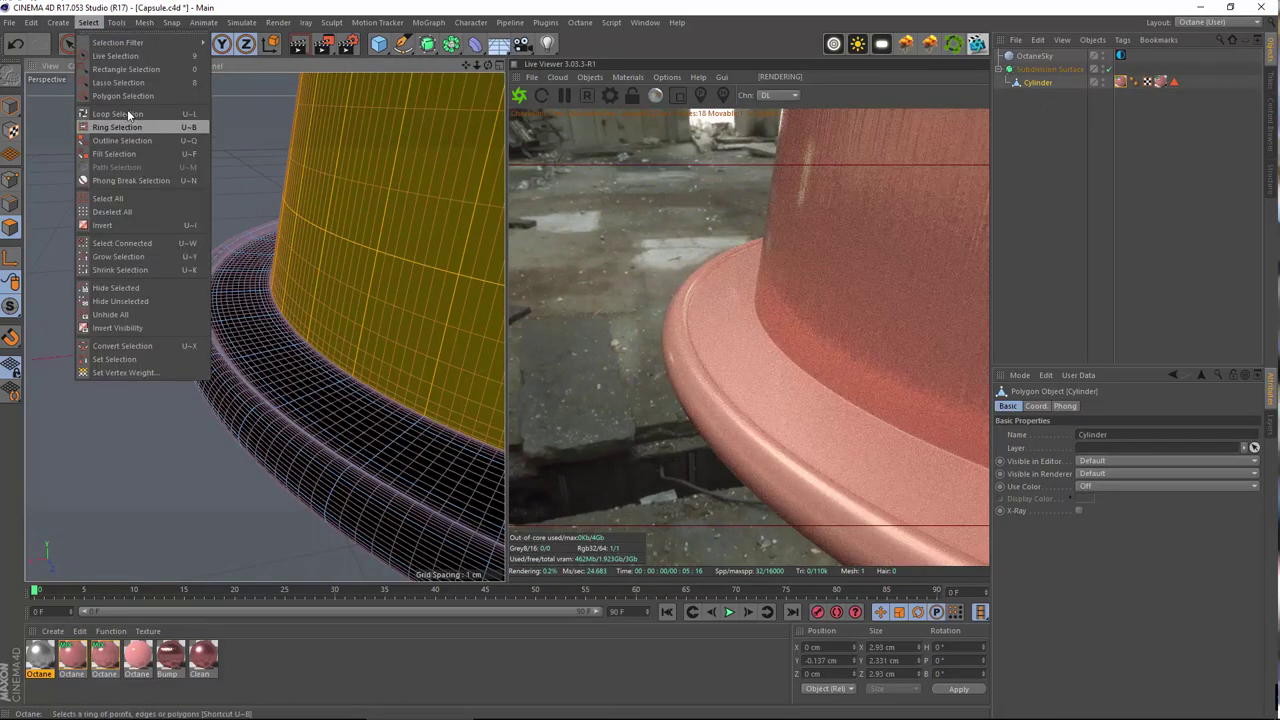
click(127, 109)
scroll(337, 300, up, 5)
alt+drag(202, 370, 350, 330)
click(298, 331)
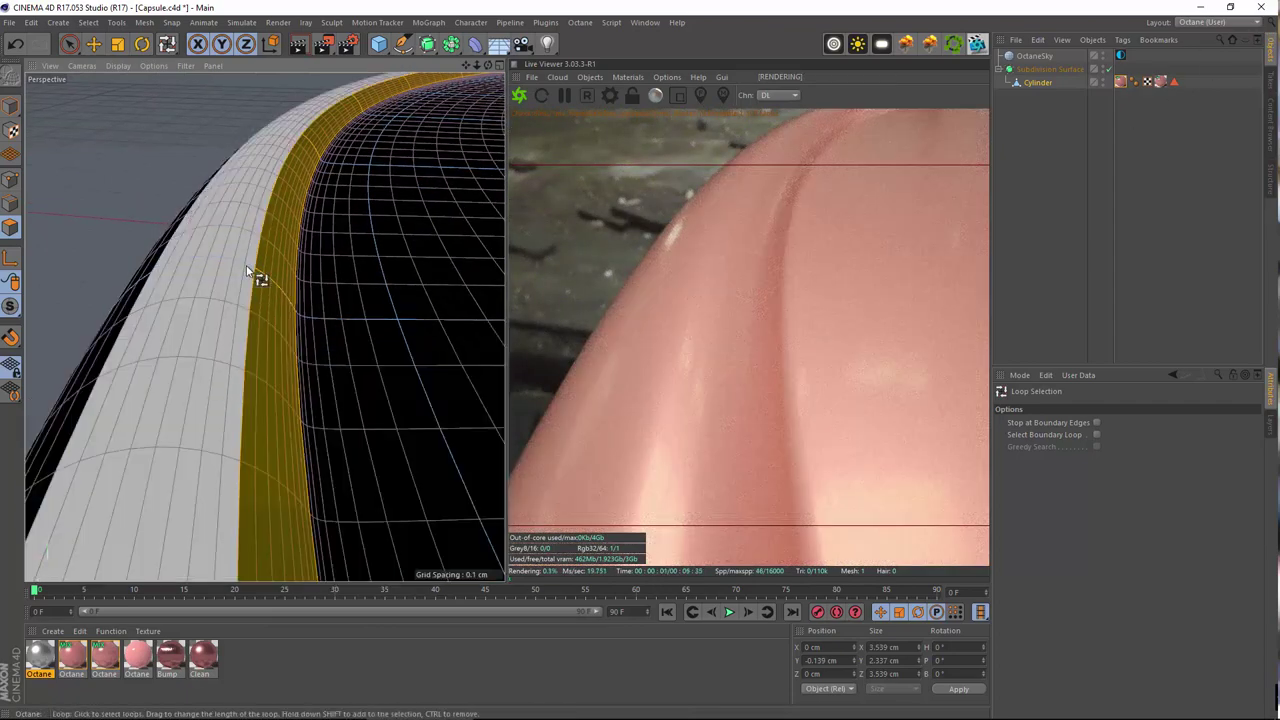
shift+click(228, 300)
alt+drag(232, 331, 226, 423)
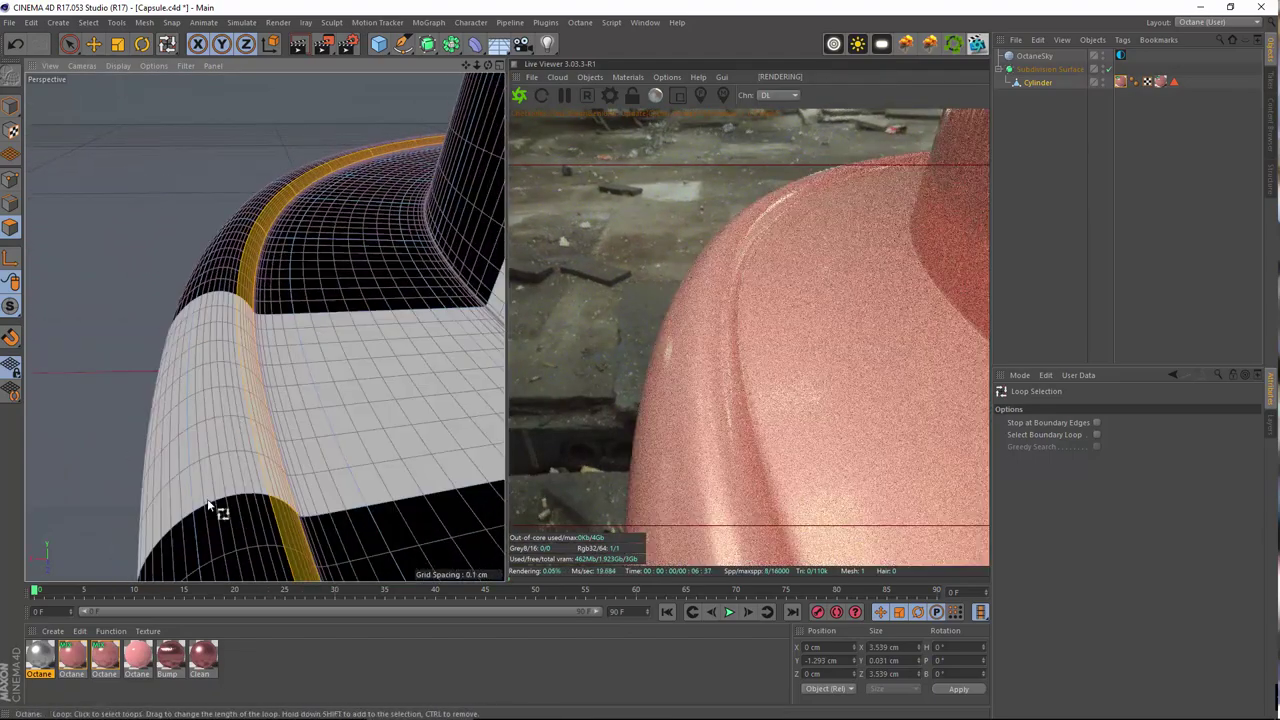
alt+drag(220, 514, 44, 30)
- Store the rim loops as a polygon selection and apply Octane Material.1 to the Cylinder, restricted to that selection
click(88, 22)
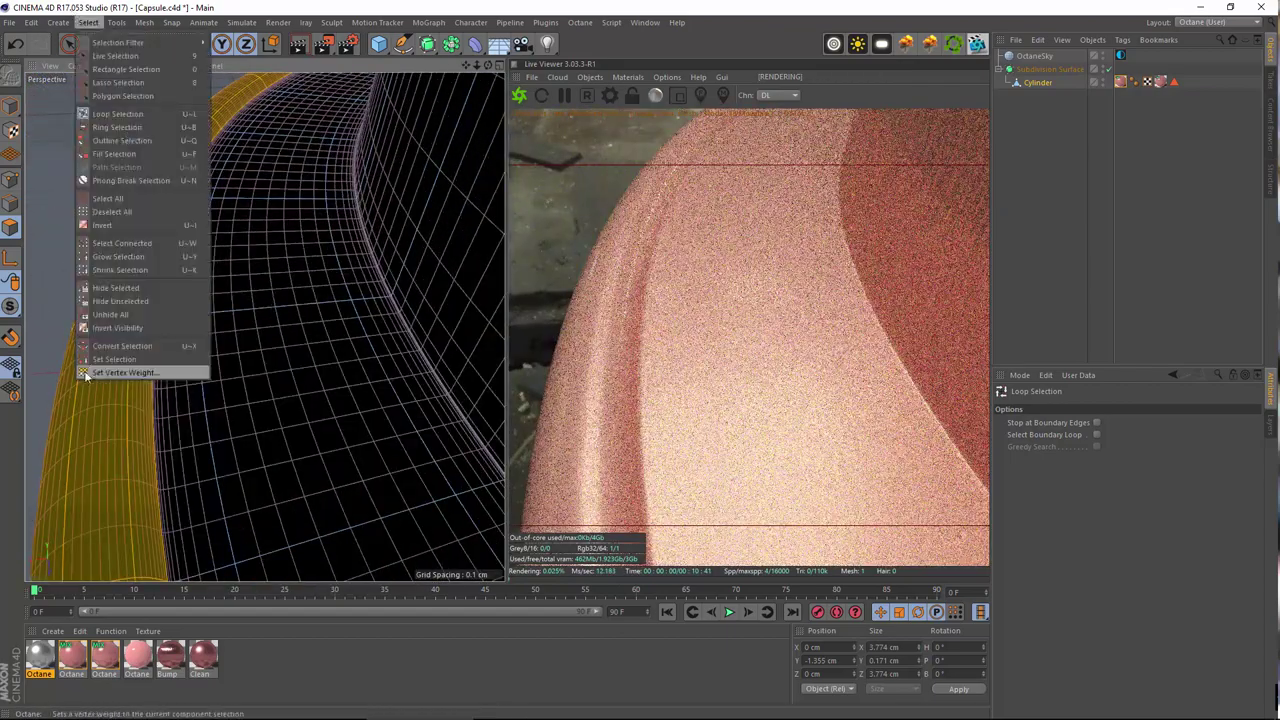
click(100, 368)
click(1050, 177)
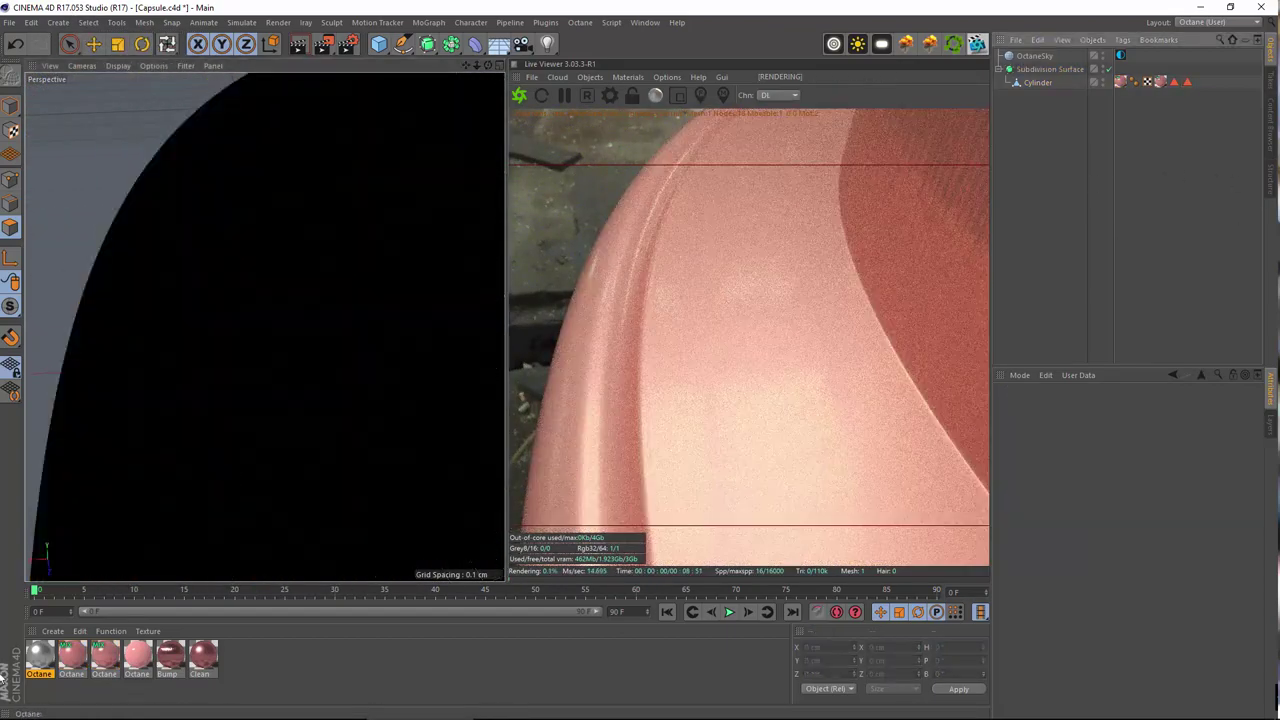
drag(46, 653, 1146, 78)
drag(1048, 86, 1065, 494)
drag(1135, 452, 1135, 452)
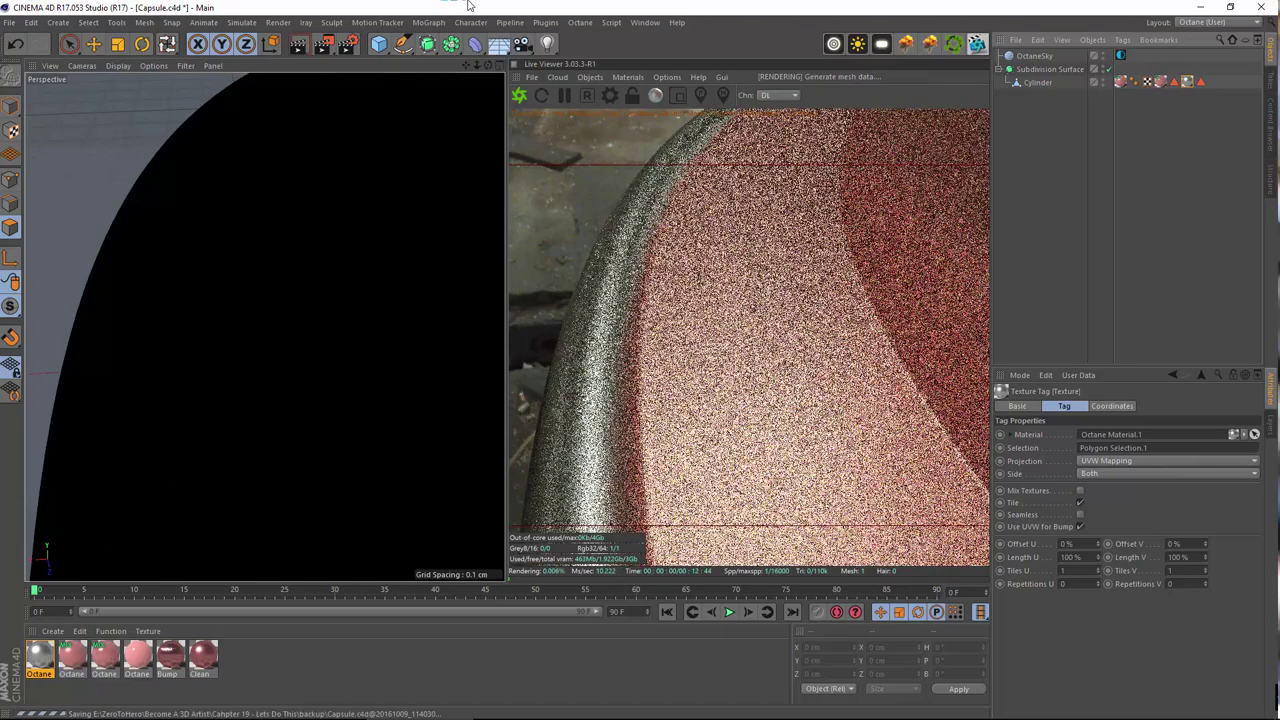
- View the whole capsule in the render and compare its metallic rim with the reference photo of three capsules
scroll(327, 247, down, 5)
scroll(318, 260, down, 8)
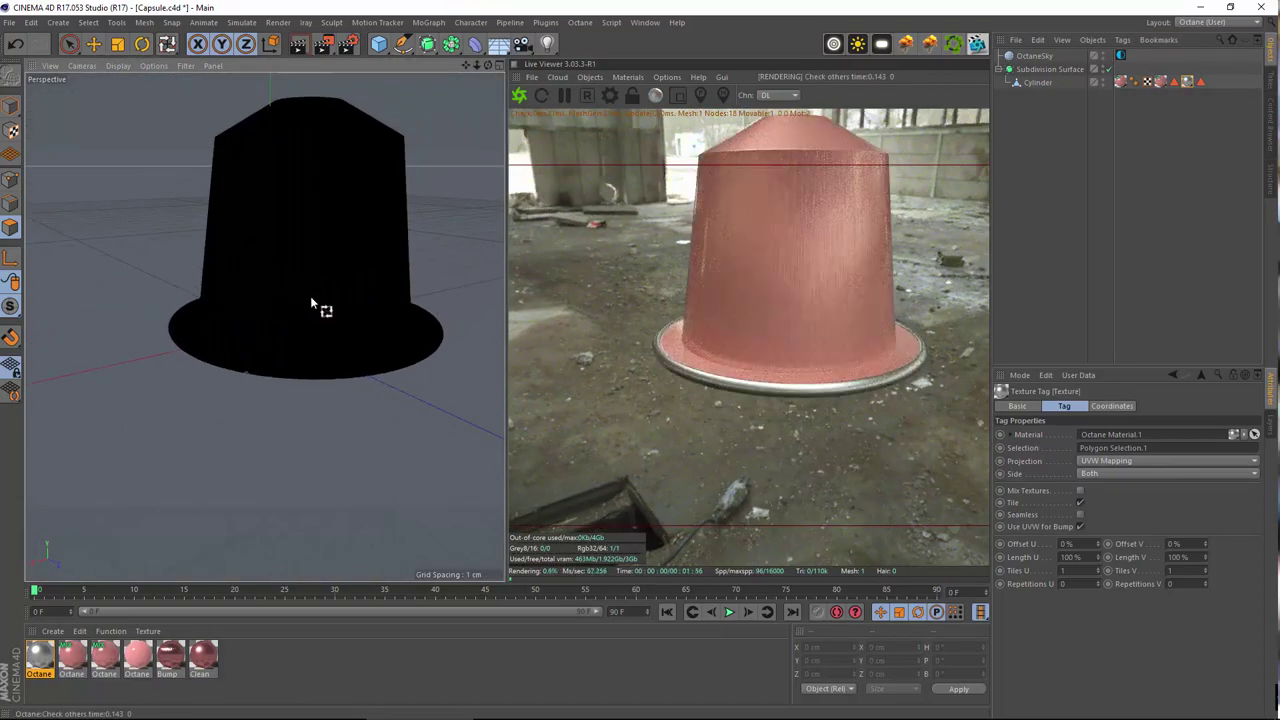
alt+drag(310, 296, 310, 287)
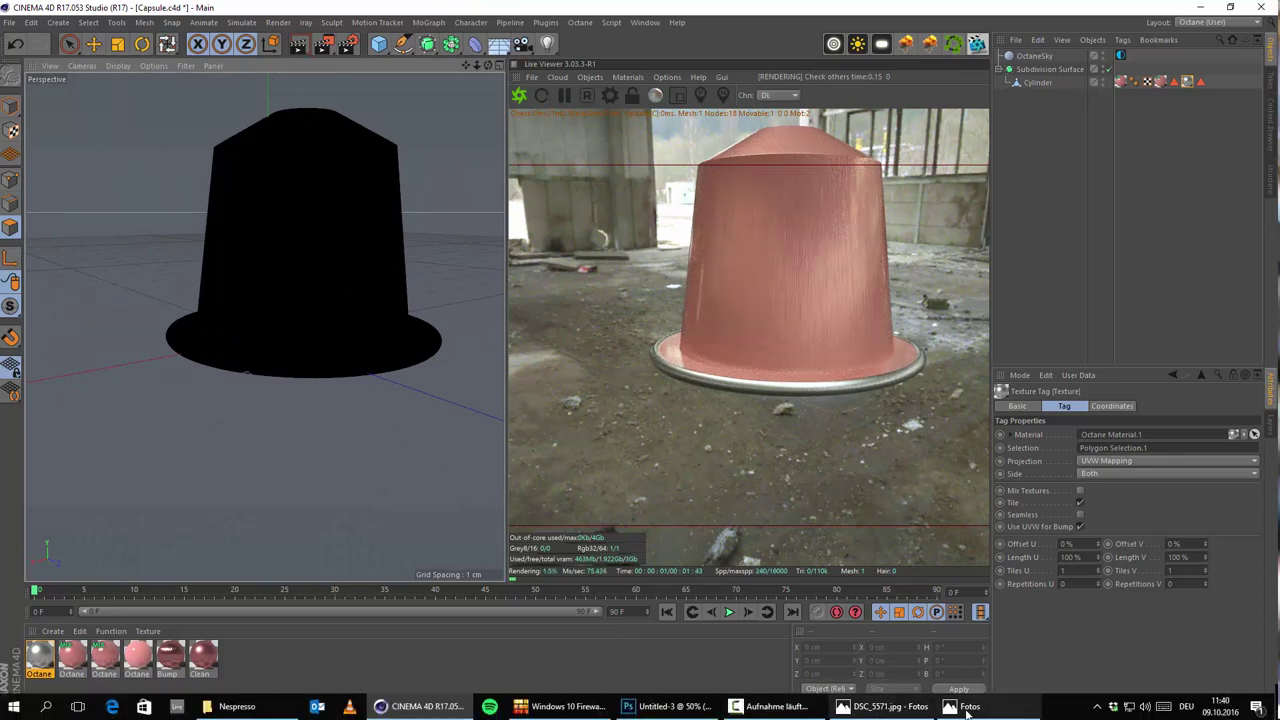
click(966, 707)
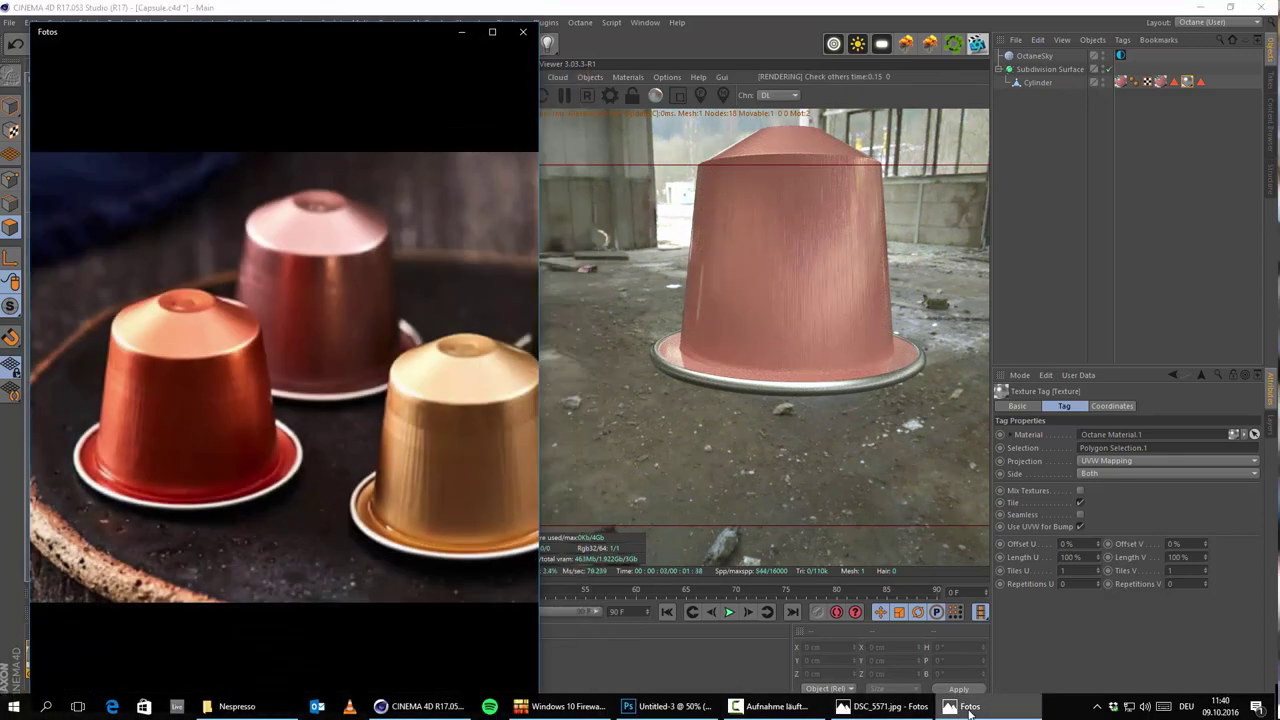
click(968, 707)
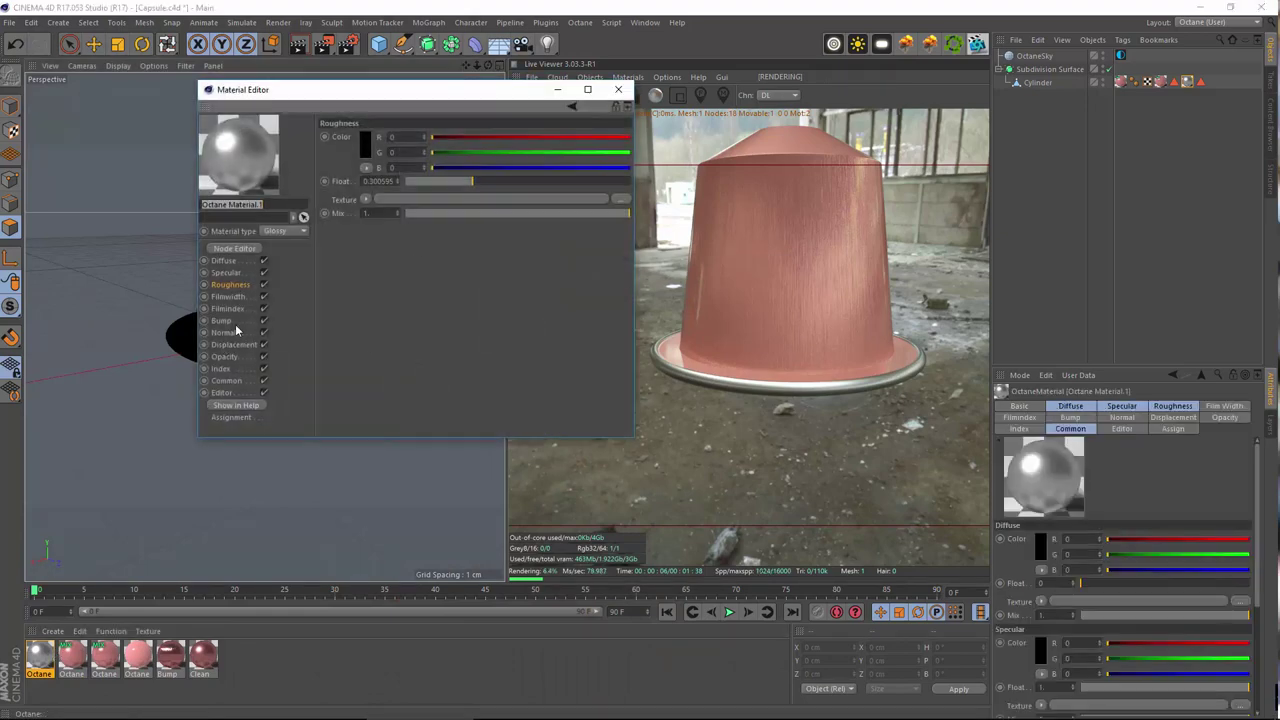
- Lower the Index of the rim's Octane Material.1, trying 5 before settling on 4
click(220, 369)
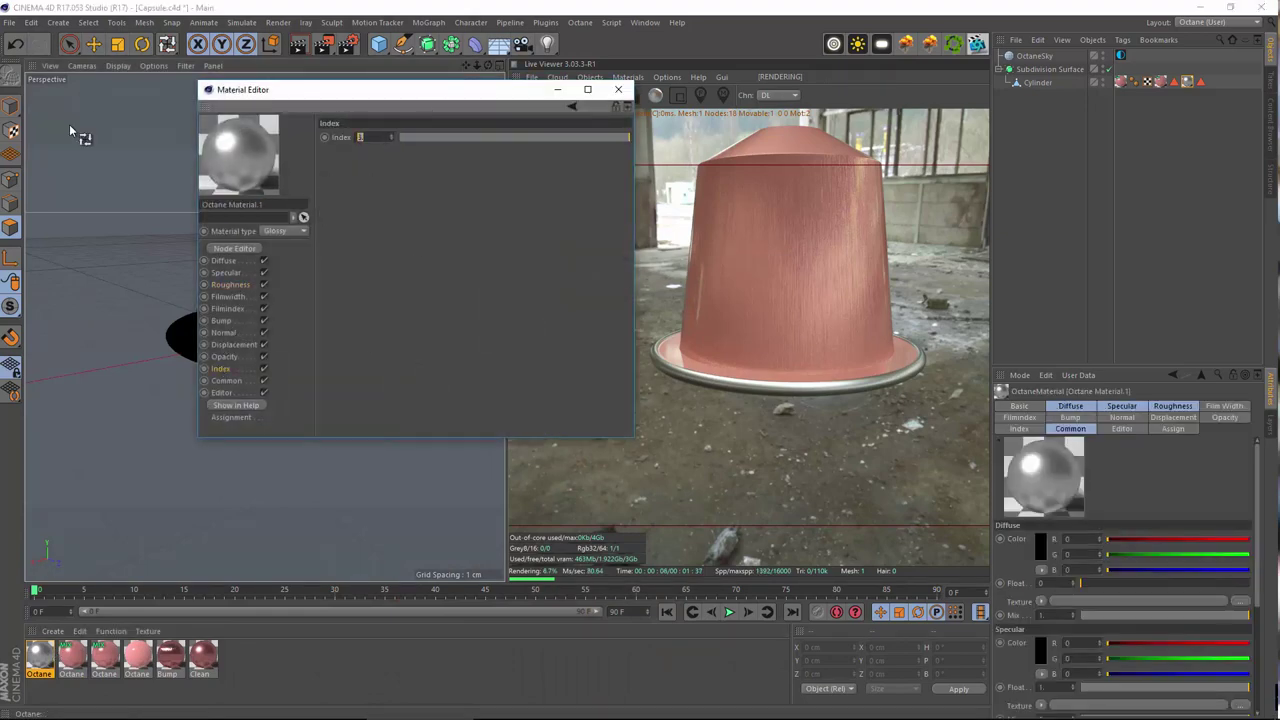
key(Return)
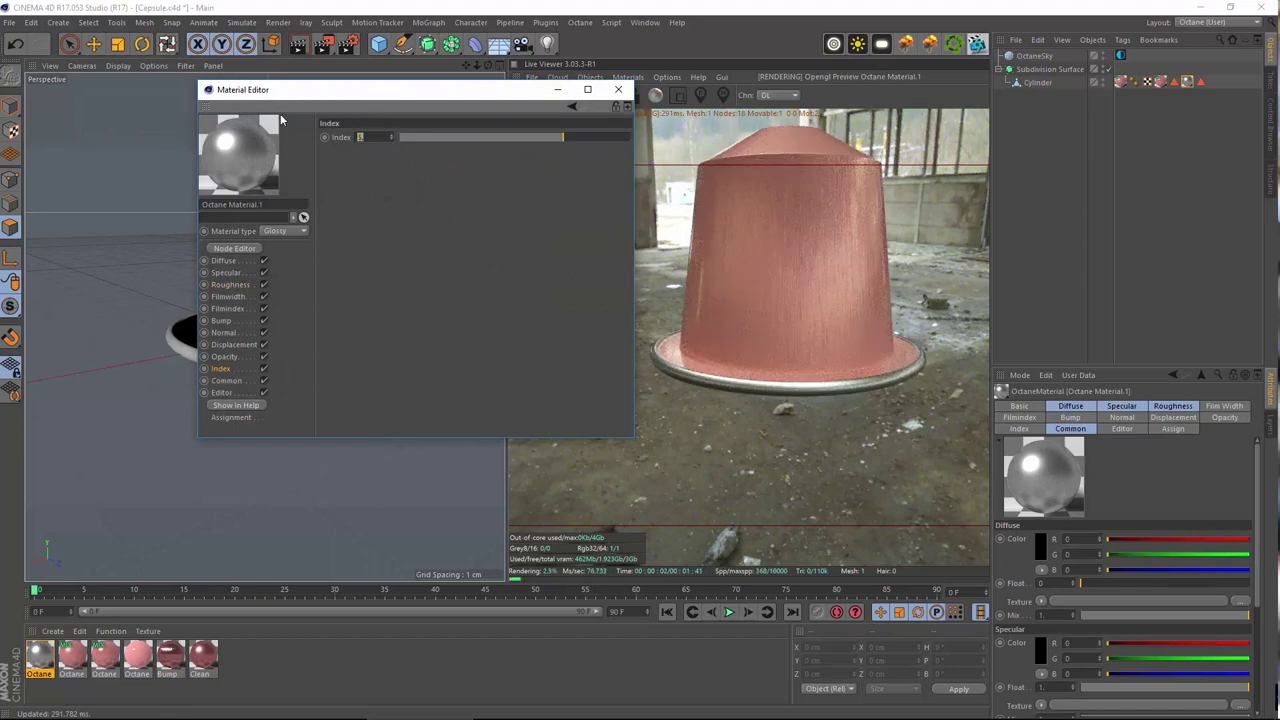
text(5)
key(Return)
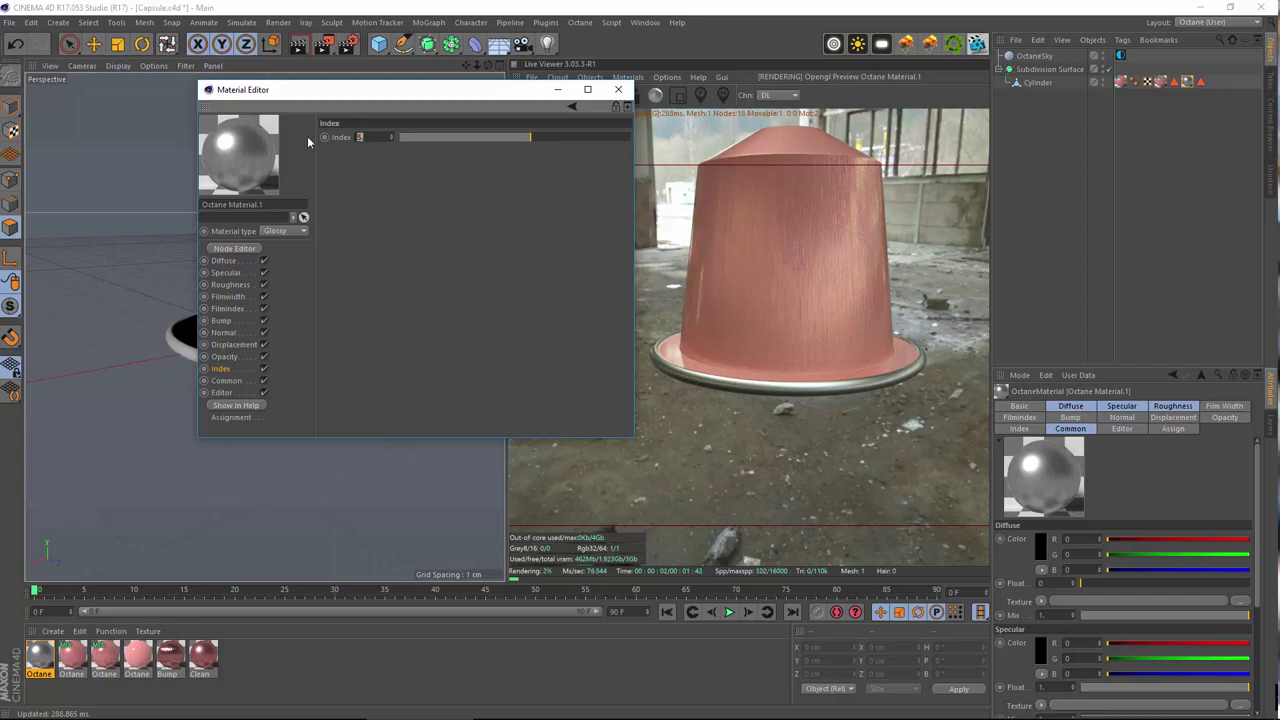
text(4)
key(Return)
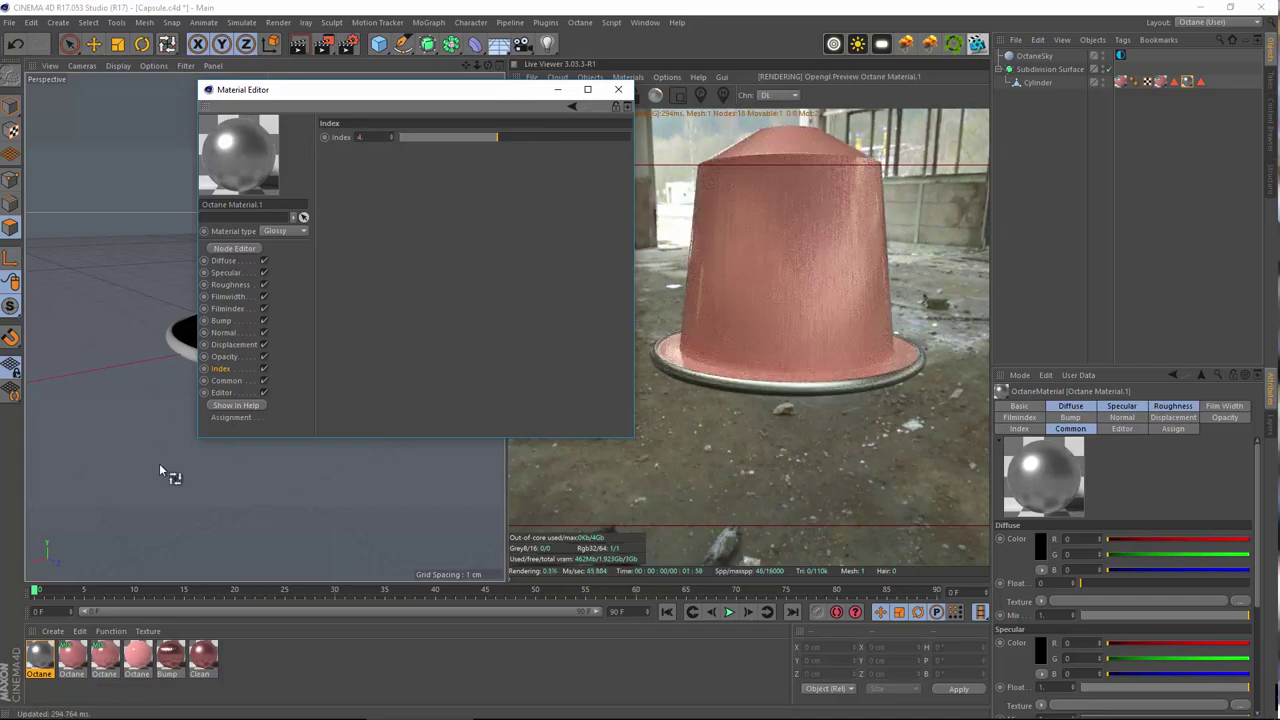
- Check the rim's reflections from higher angles and against the three-capsule reference photo
alt+drag(212, 444, 182, 465)
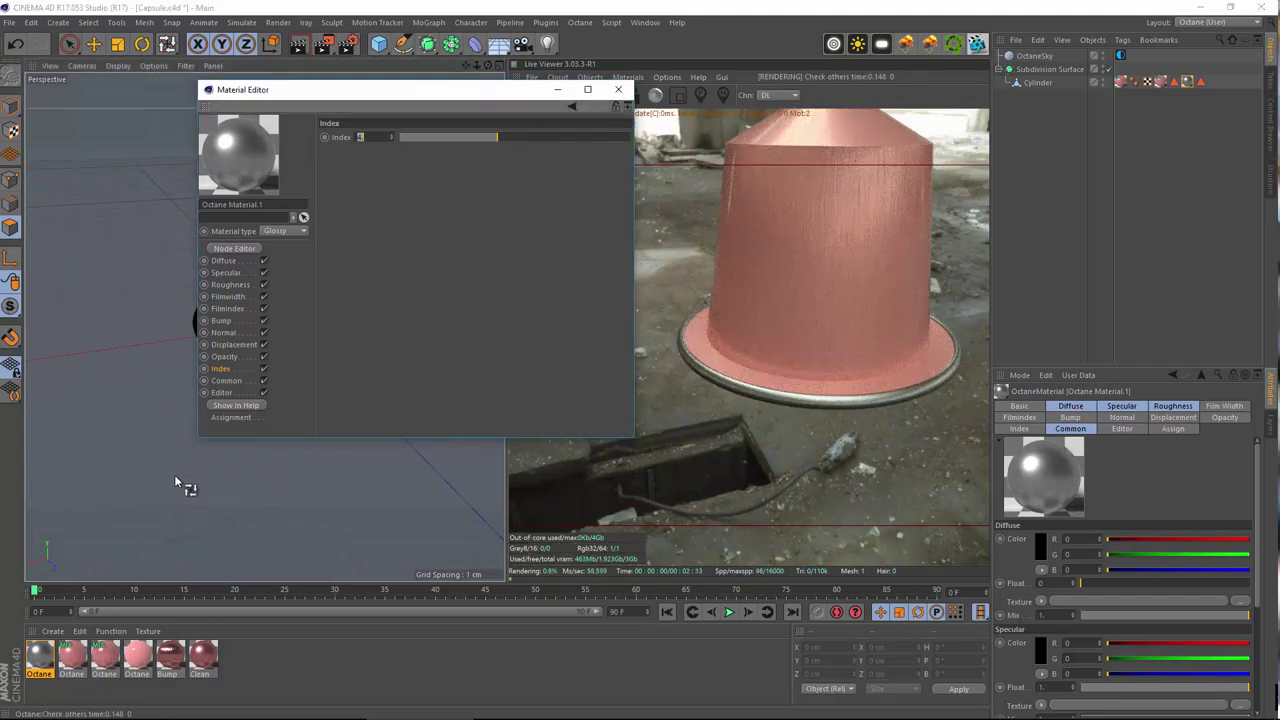
alt+drag(343, 458, 286, 514)
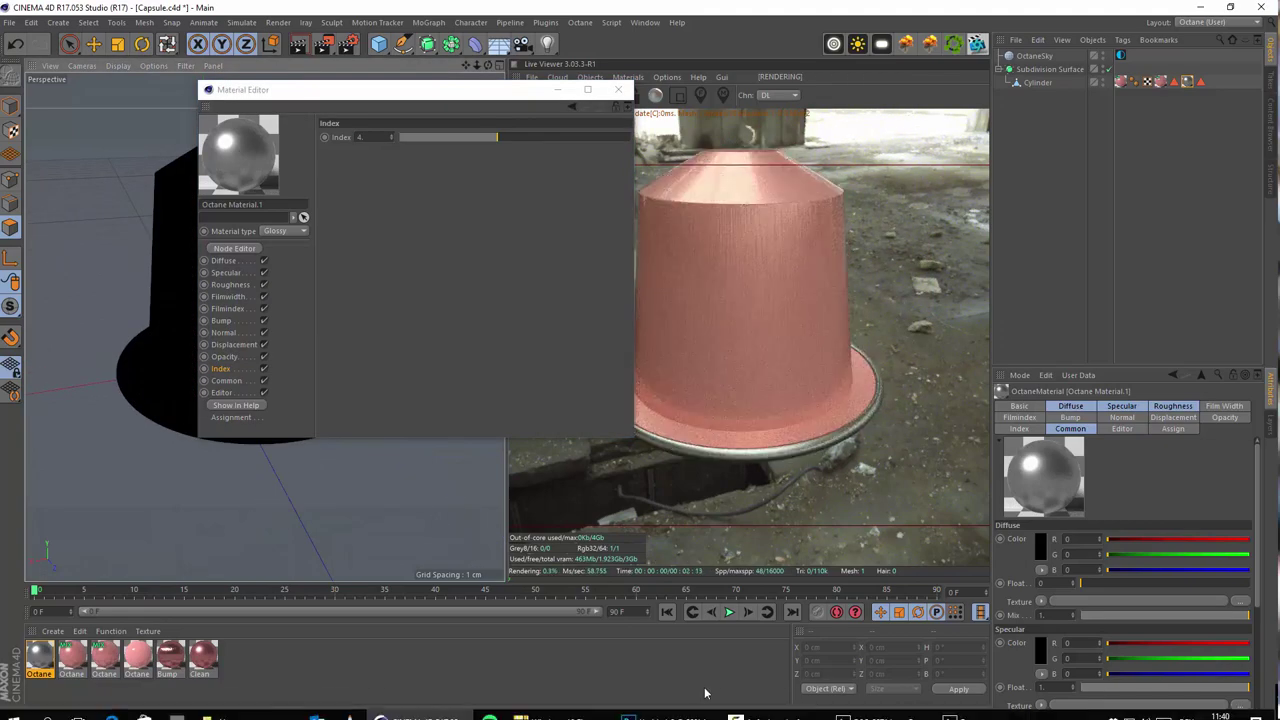
click(966, 710)
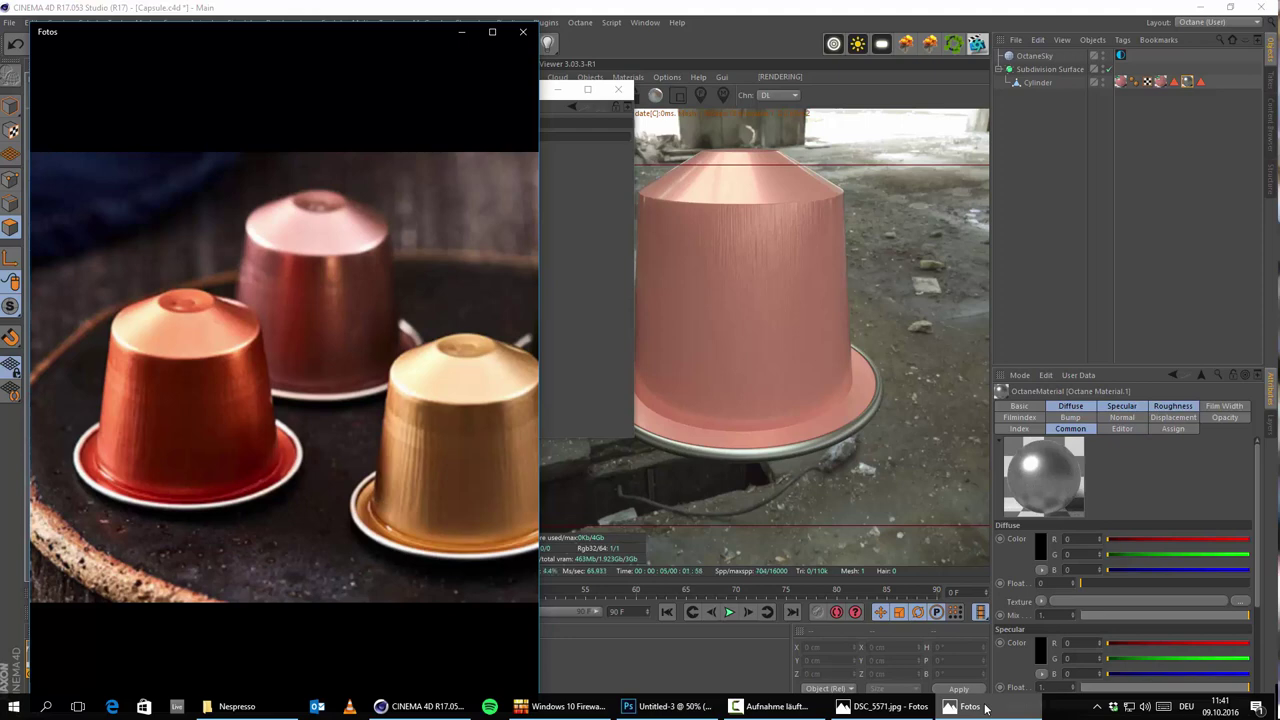
click(985, 708)
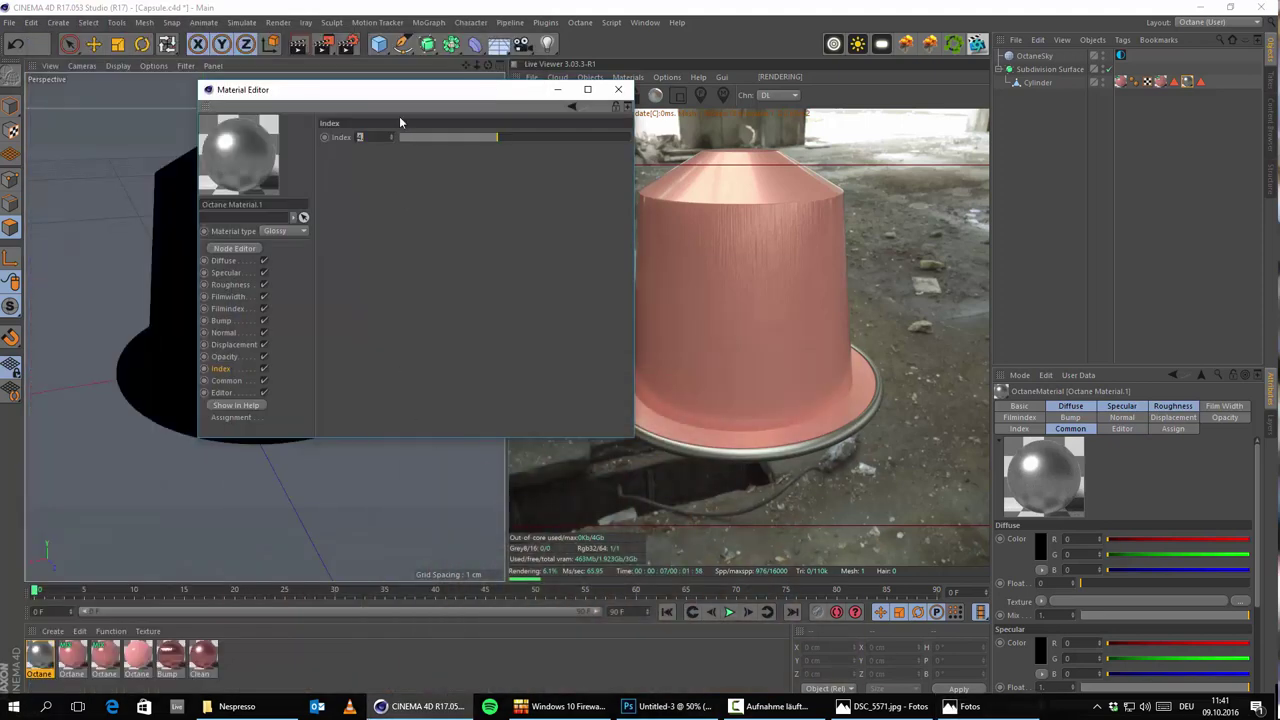
- Set the specular color of the rim's Octane Material.1 to near-white, about 0.955 per channel
drag(430, 90, 552, 240)
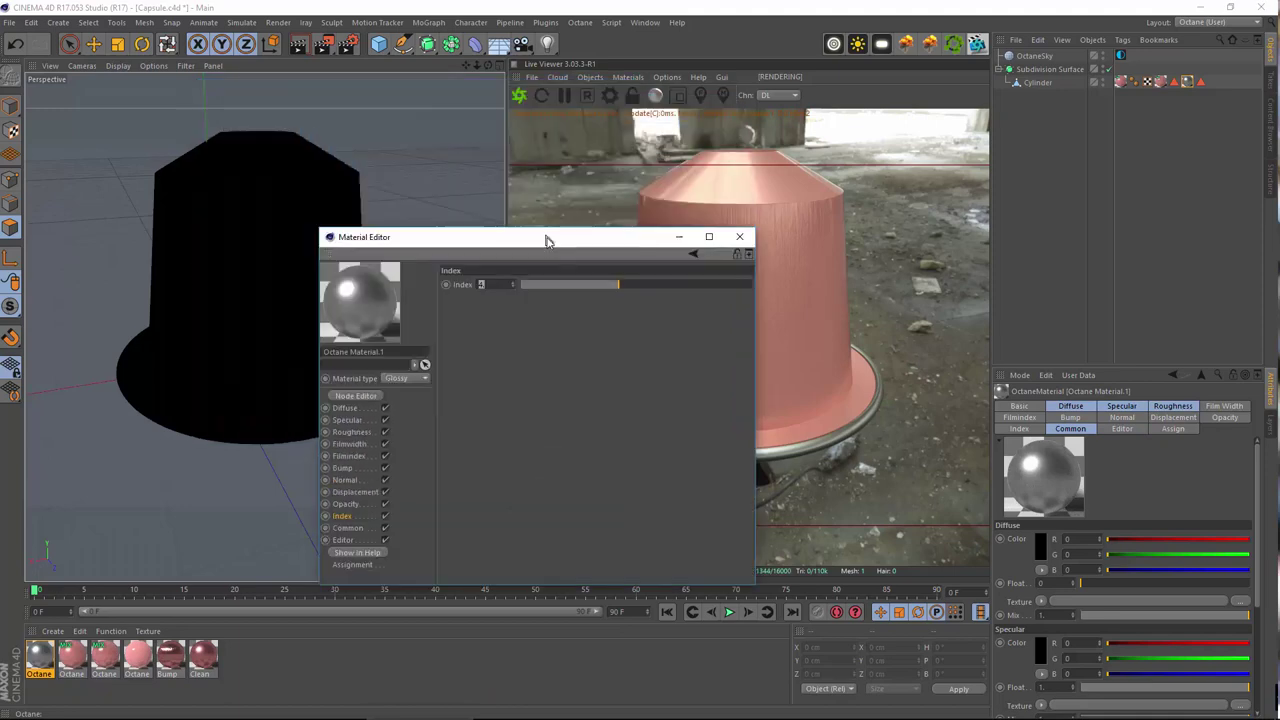
click(360, 412)
click(361, 424)
click(490, 296)
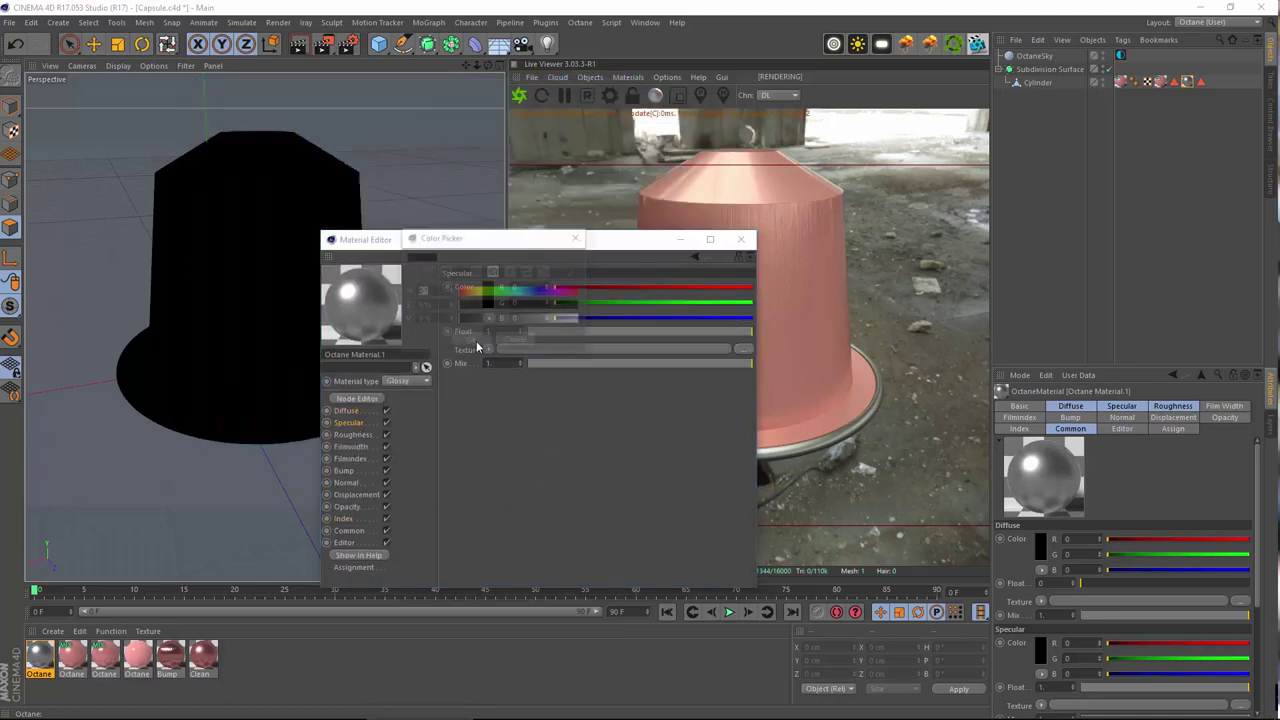
drag(563, 322, 577, 322)
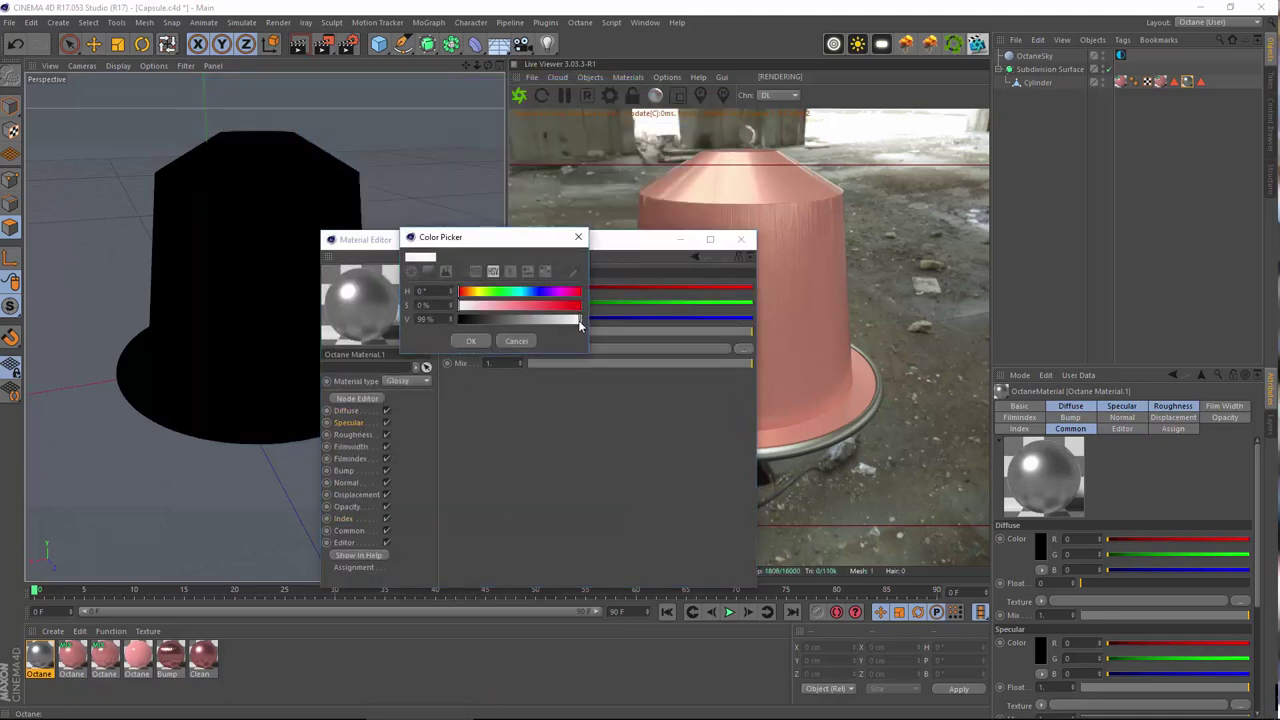
click(467, 342)
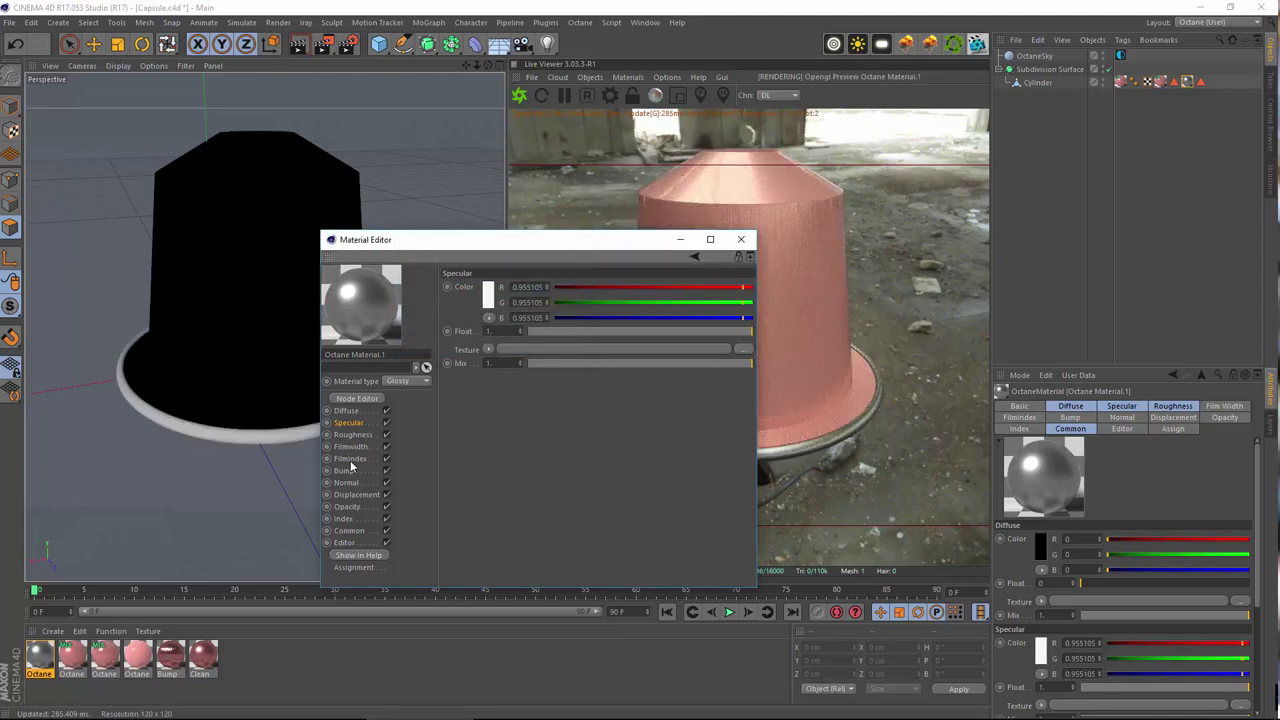
- Set the Index of the rim's Octane Material.1 to 8
click(340, 519)
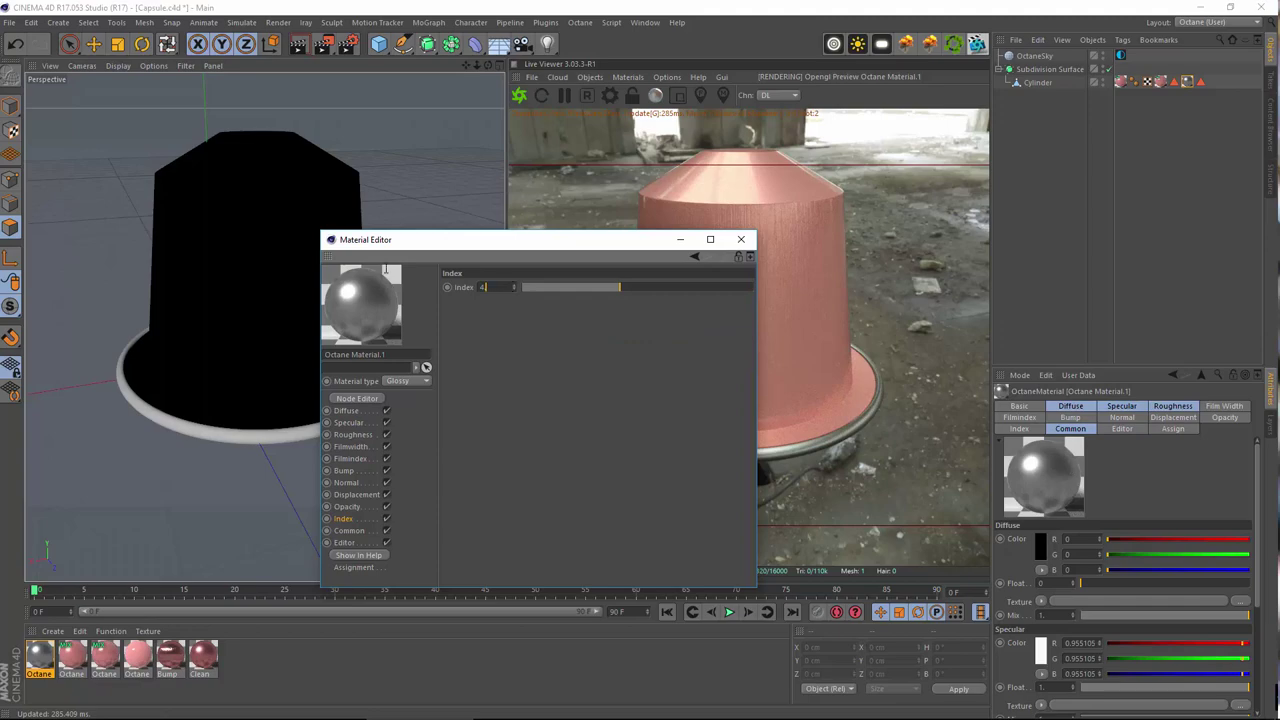
text(8)
key(Return)
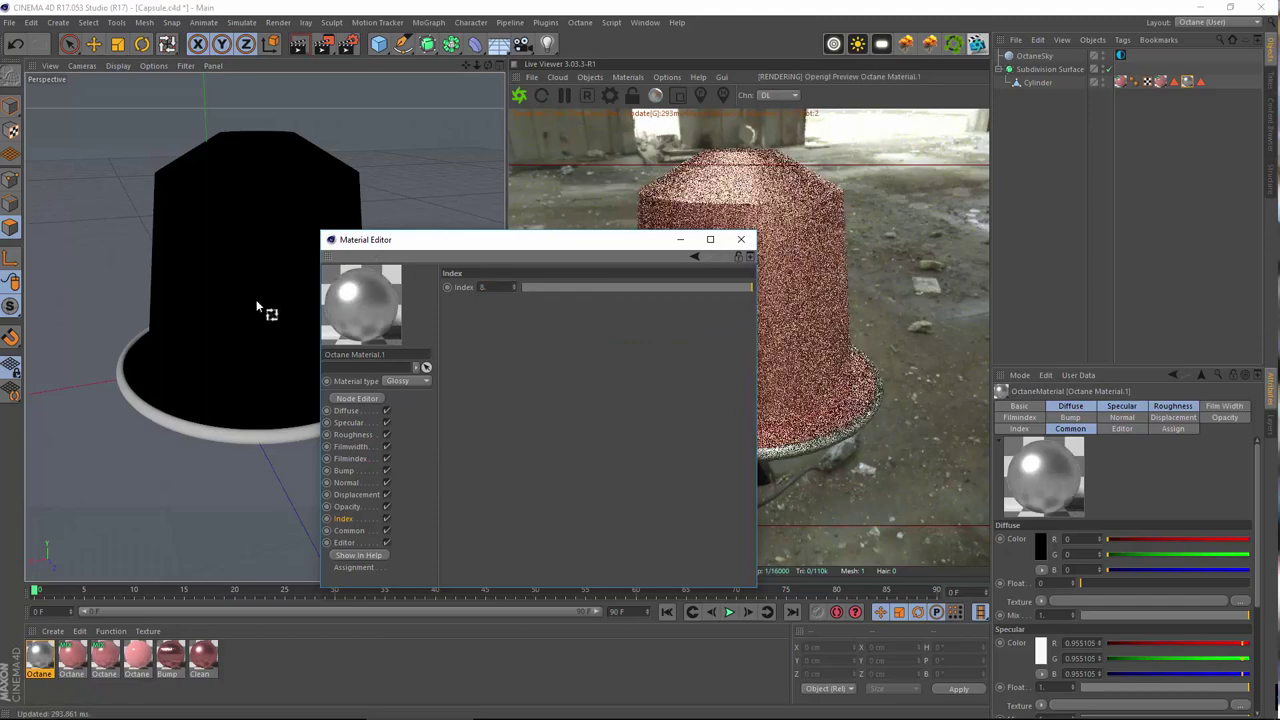
alt+drag(209, 324, 137, 287)
click(740, 240)
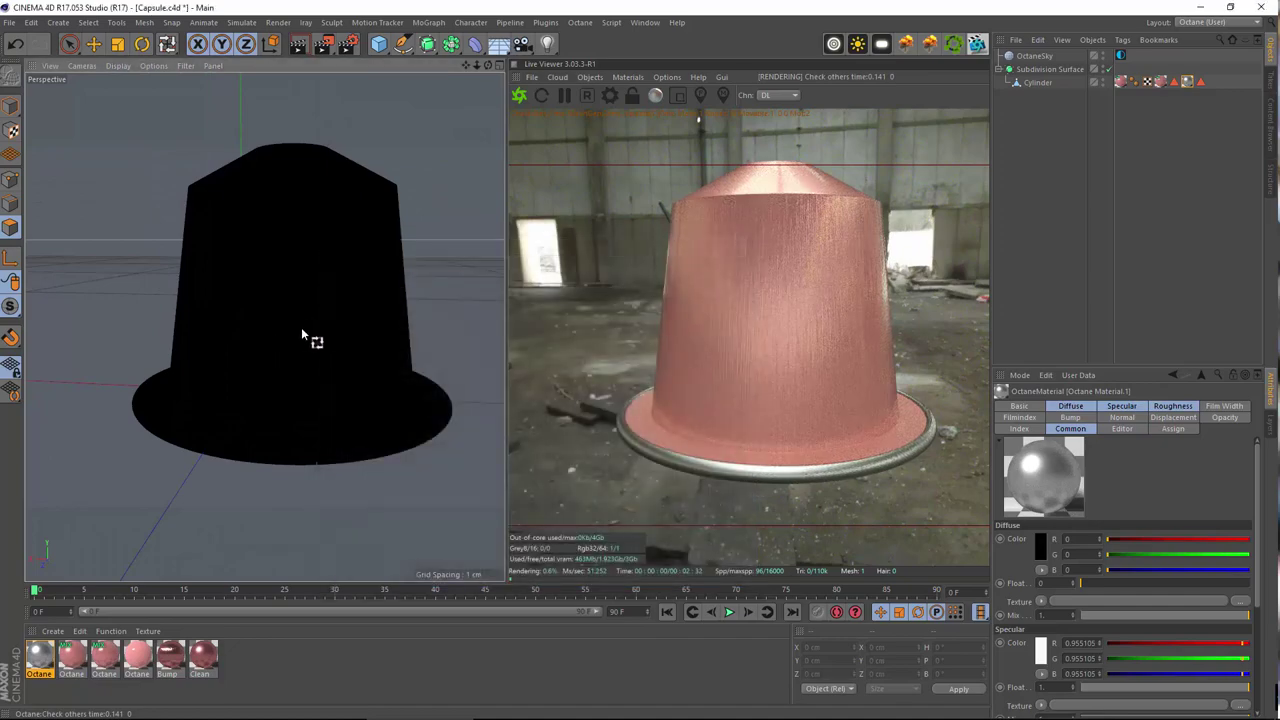
- Examine the capsule's rim from several angles and distances and compare it with the reference photo
scroll(314, 337, down, 5)
alt+drag(345, 315, 300, 358)
scroll(323, 283, up, 5)
scroll(300, 358, down, 4)
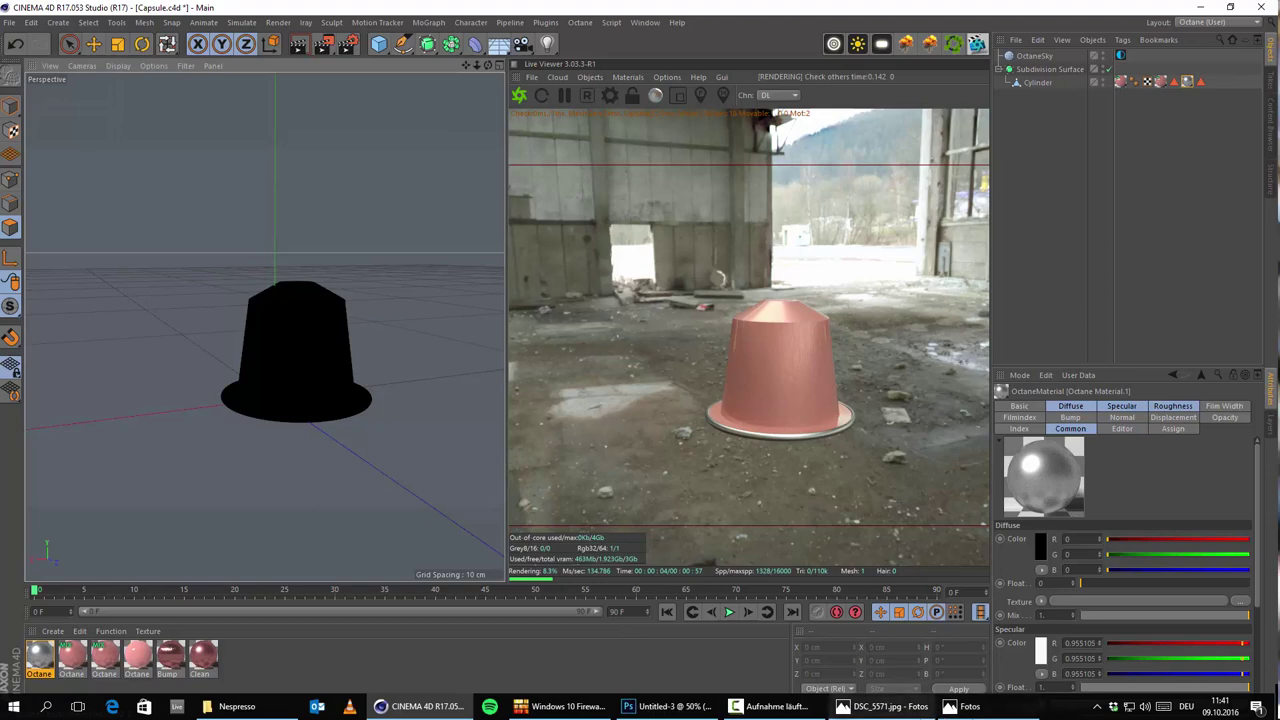
click(885, 706)
click(885, 706)
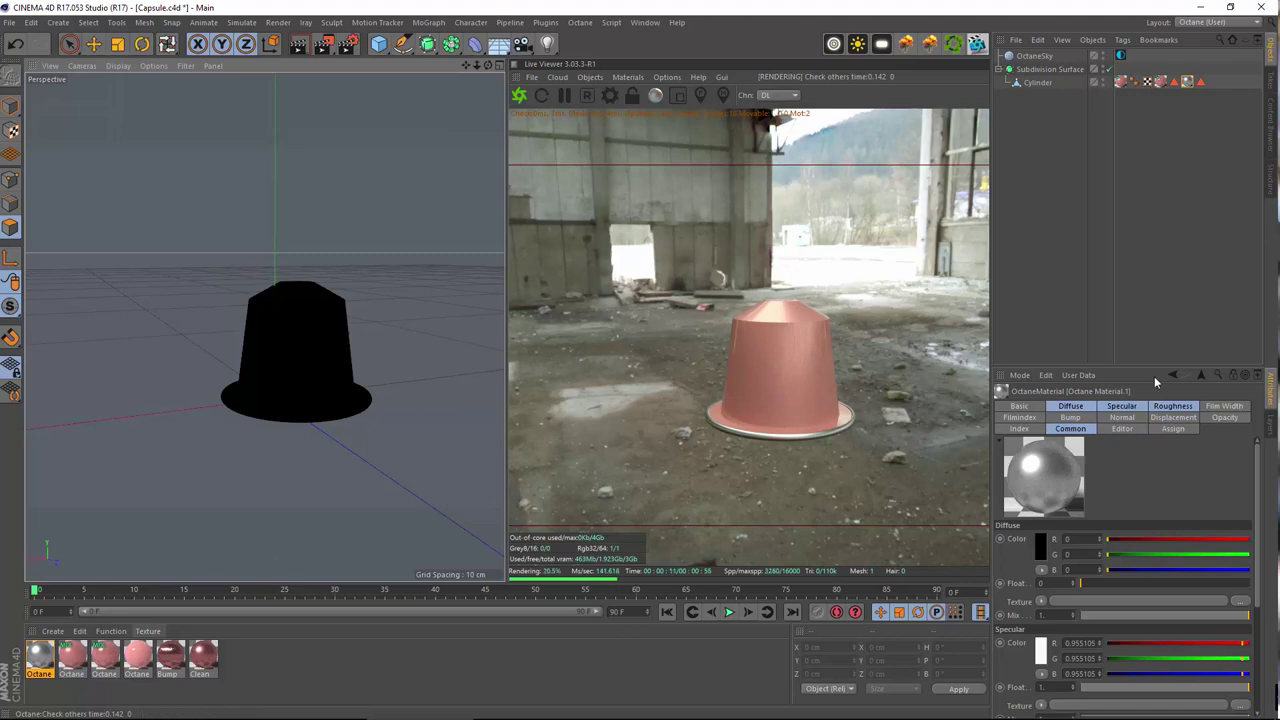
- Rename the Octane Mix Material used on the Cylinder's polygon selection to "Bump Mix"
click(1121, 81)
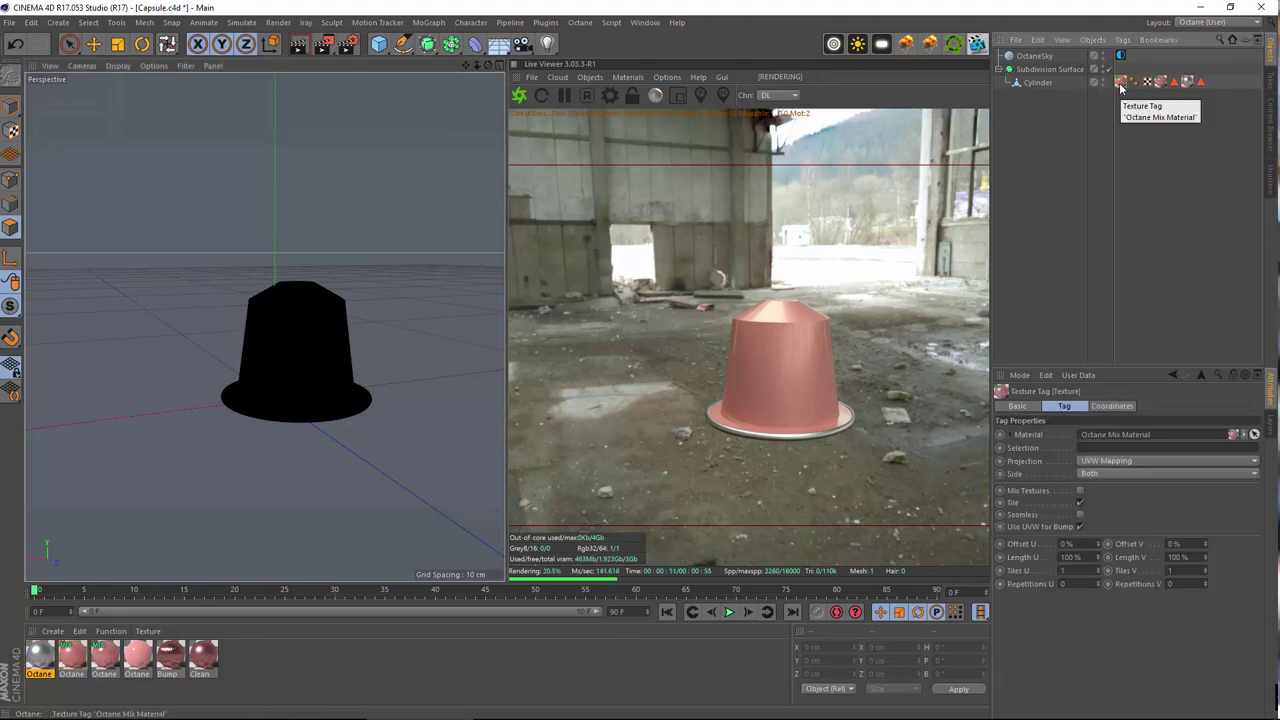
click(1160, 82)
click(99, 663)
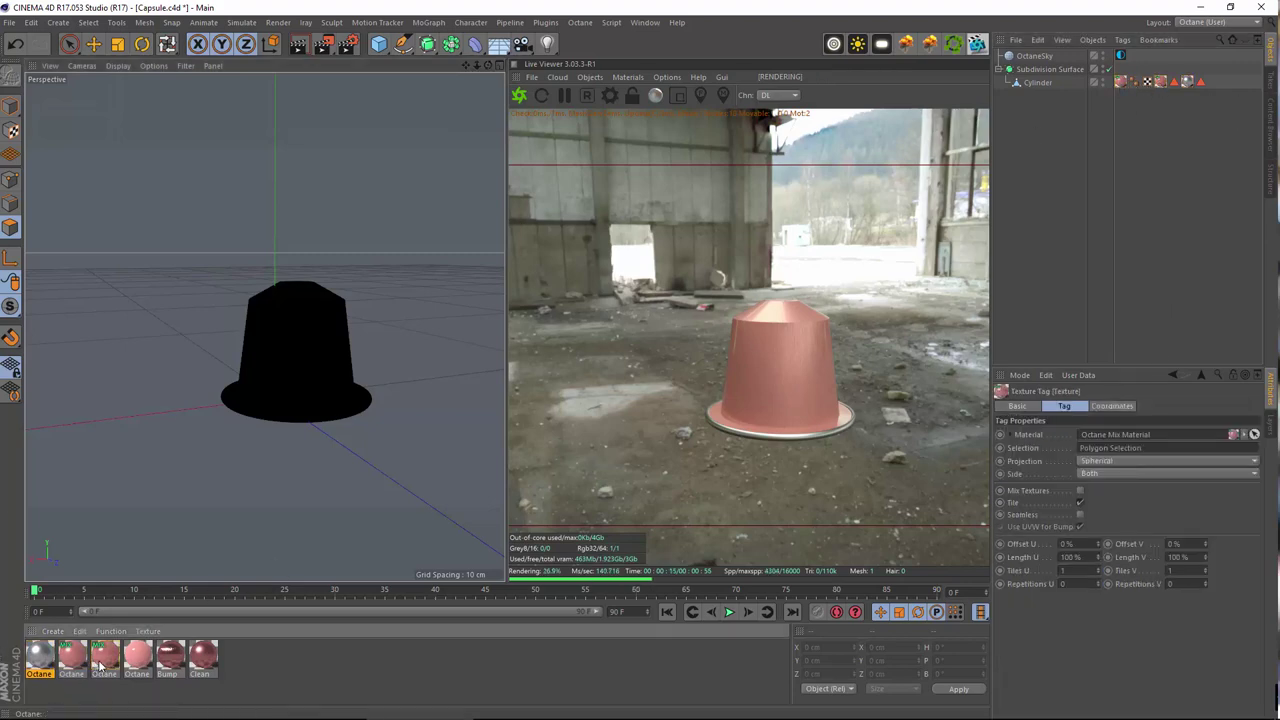
click(104, 658)
double_click(102, 660)
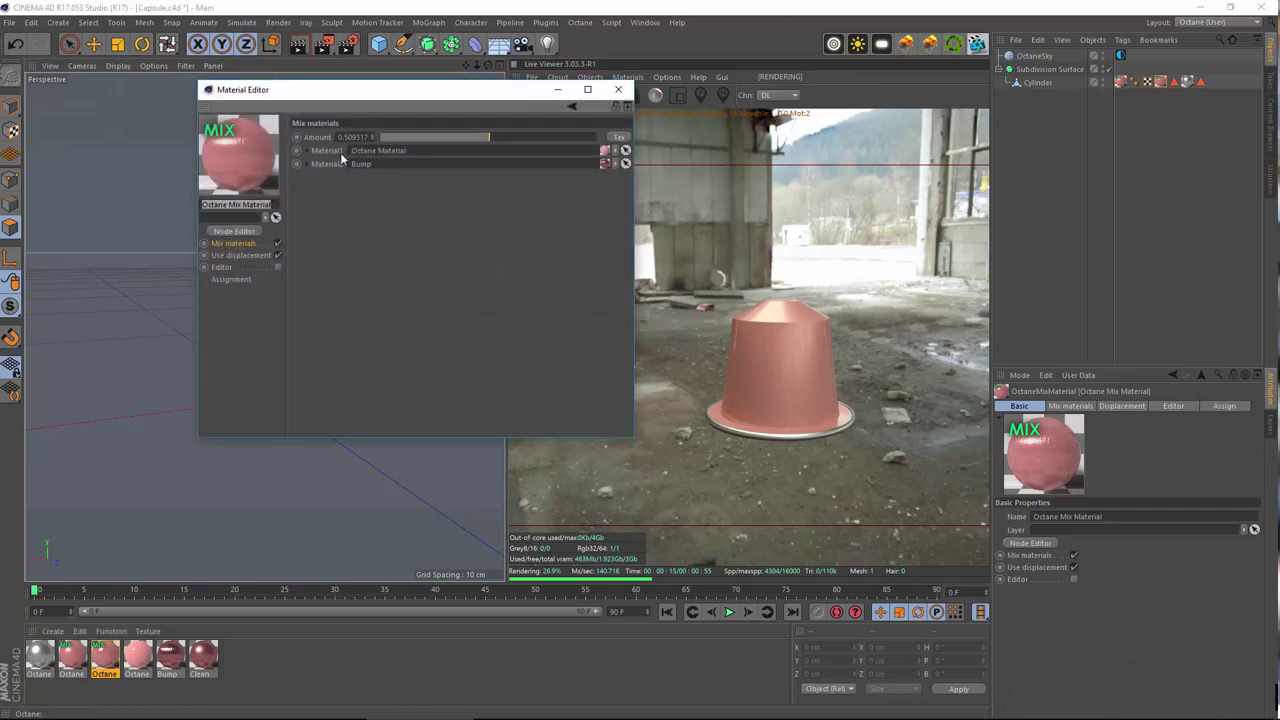
text(Bump Mi)
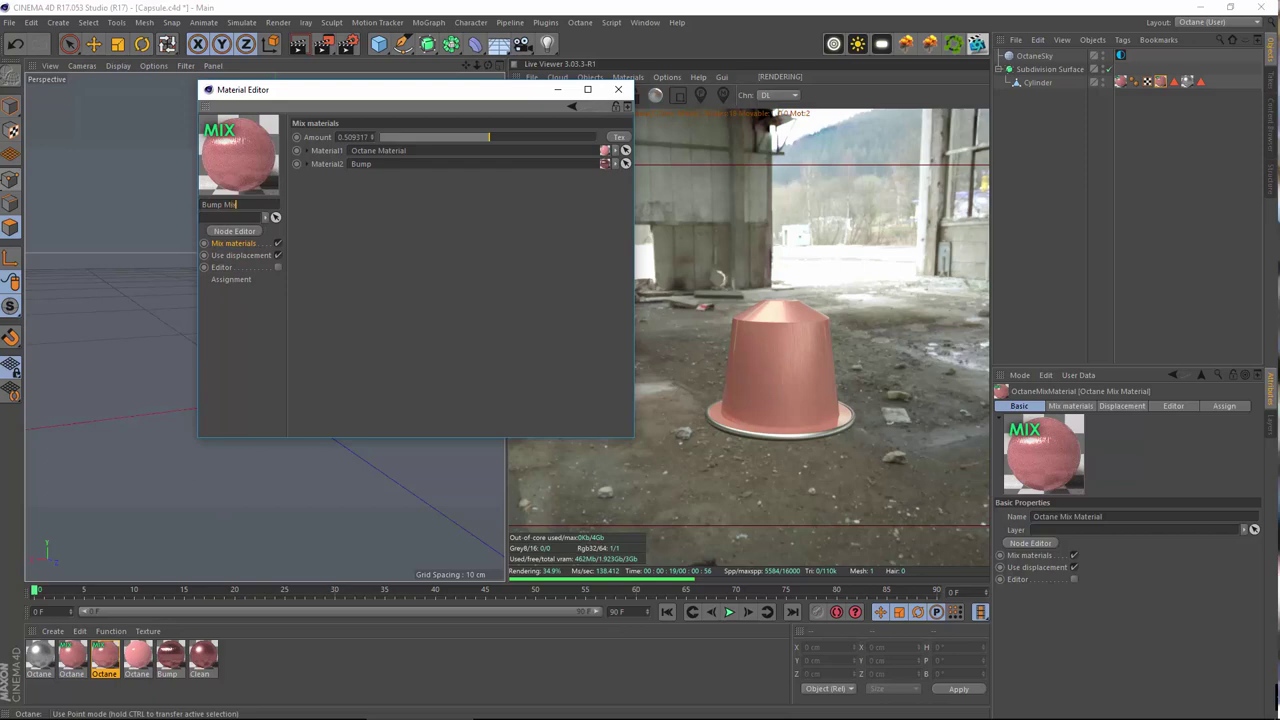
text(x)
key(Return)
click(618, 89)
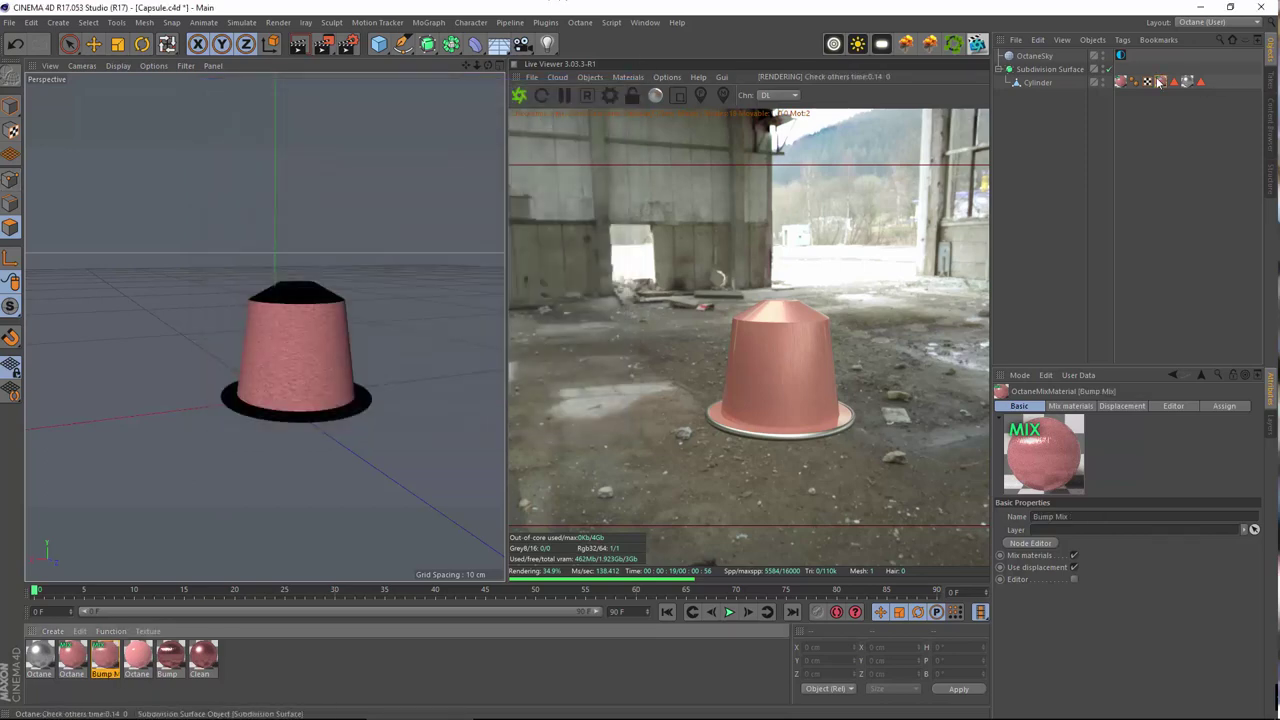
- Try stretching the Bump Mix texture on the Cylinder with Length U values of 300, 600, 1000 and 800 %
click(1159, 82)
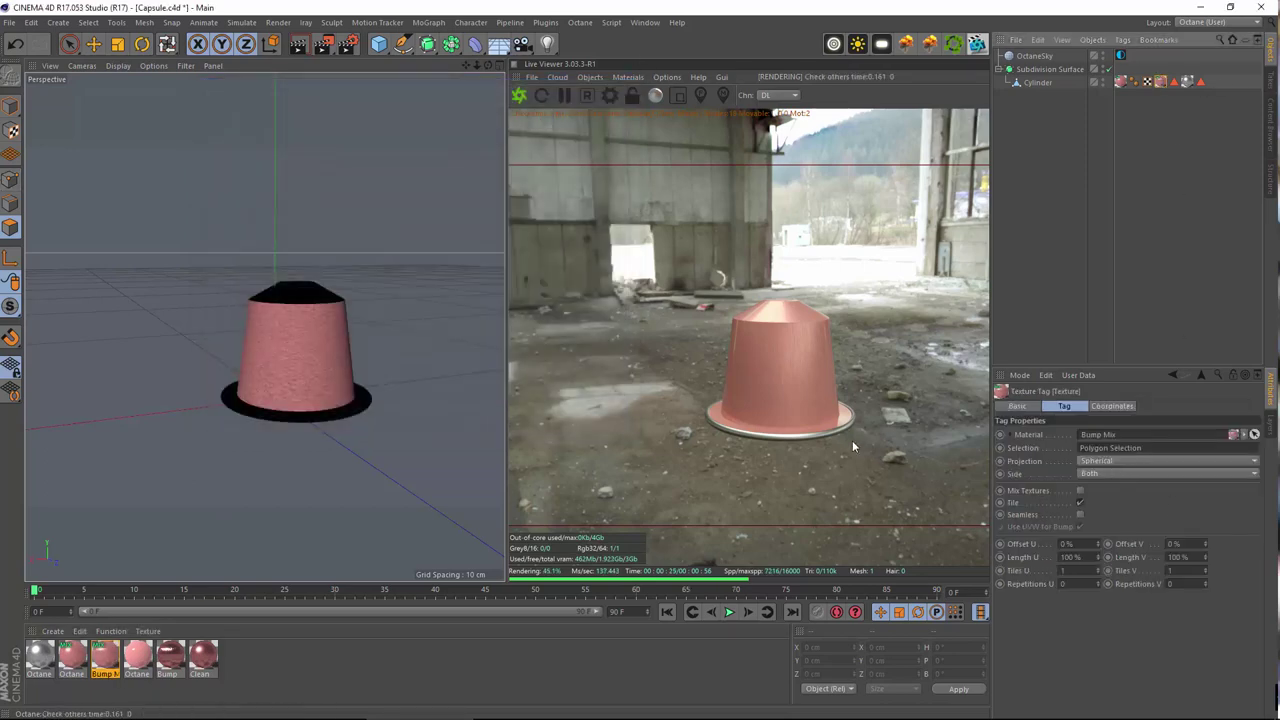
click(1088, 557)
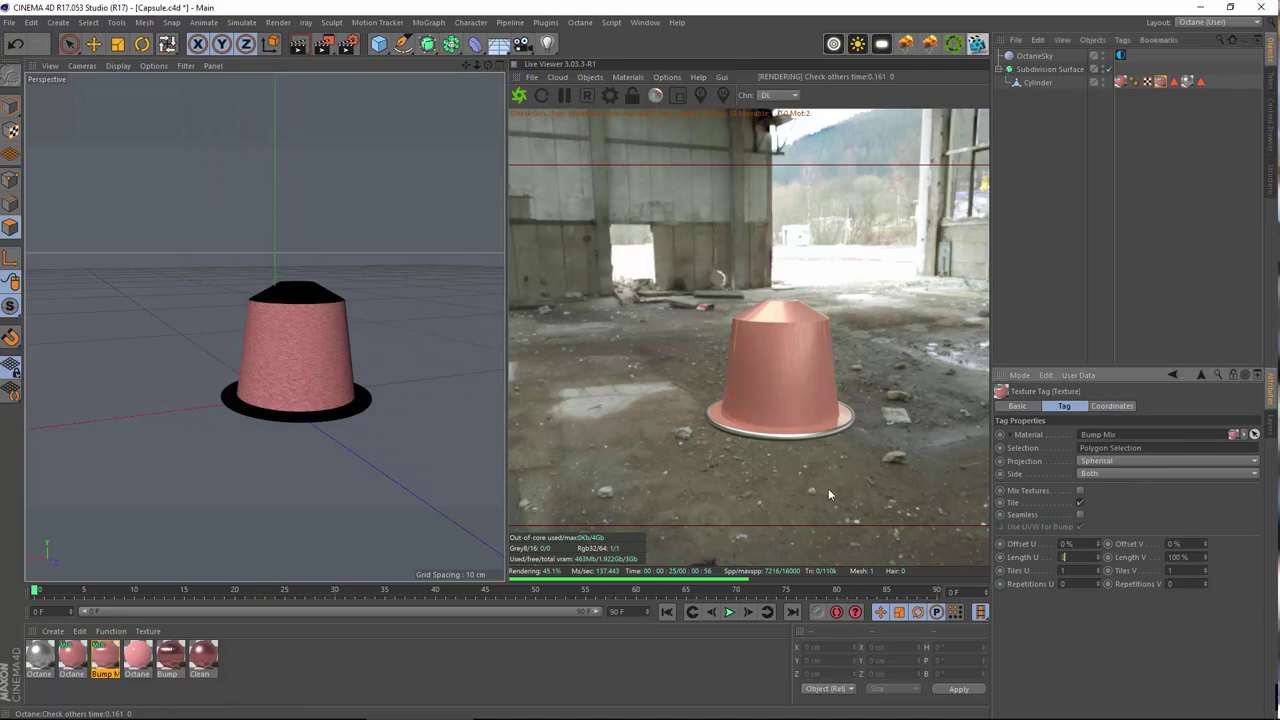
text(300)
key(Return)
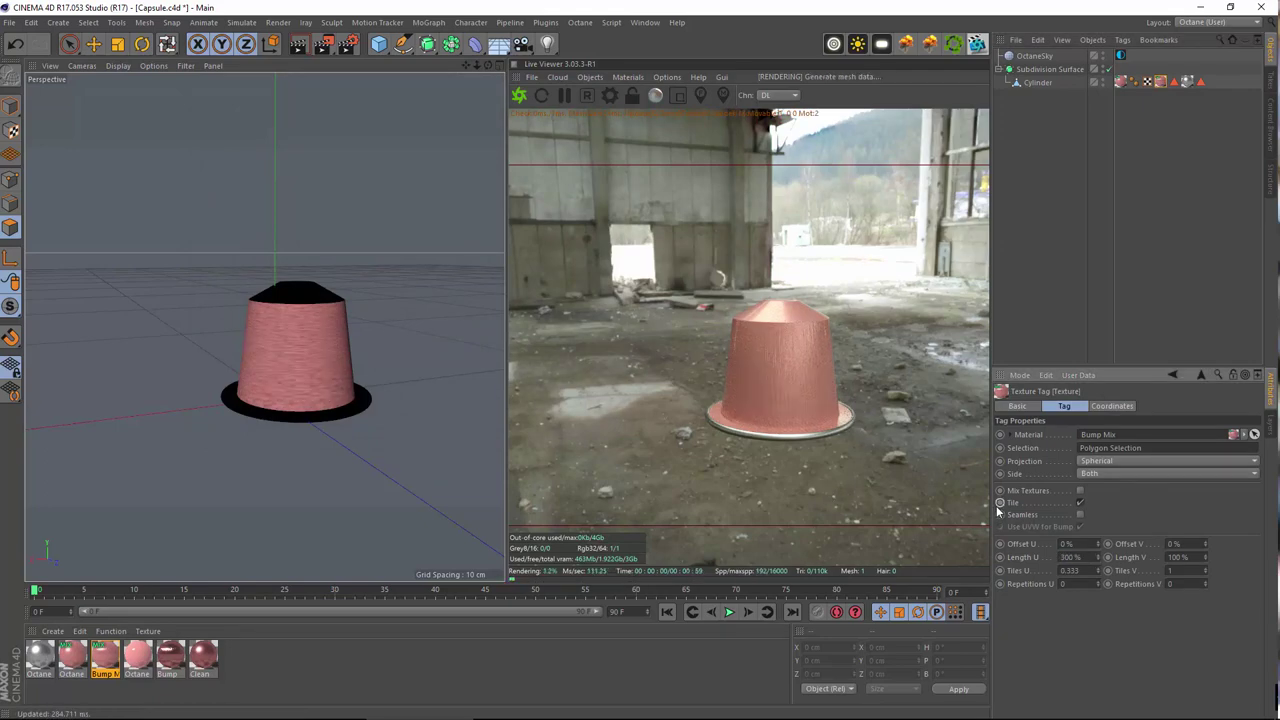
text(600)
key(Return)
text(1000)
key(Return)
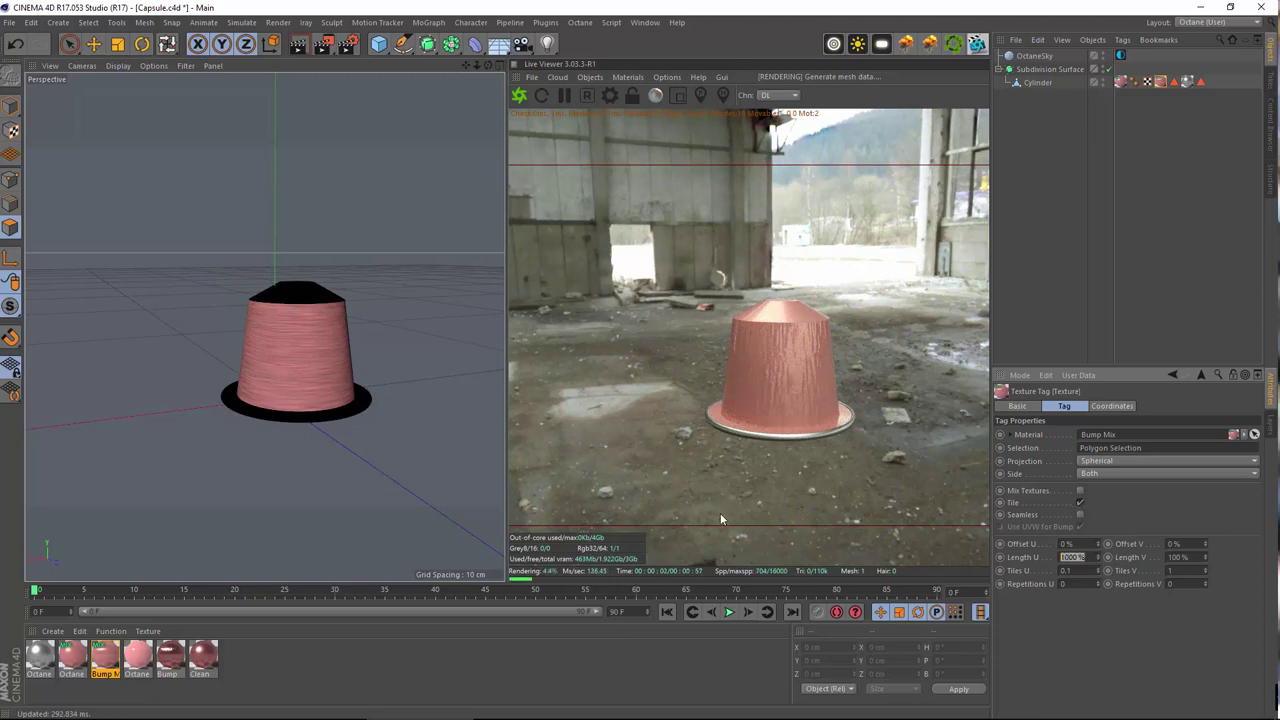
text(800)
key(Return)
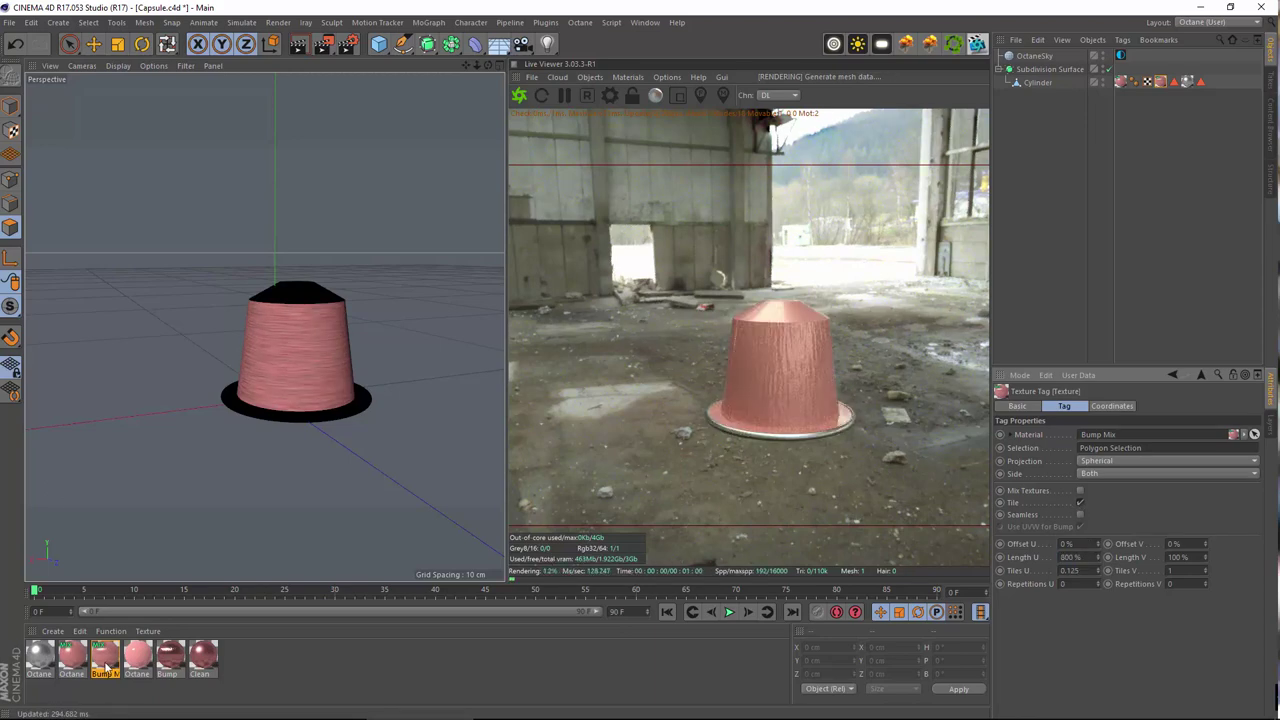
- Lower the Power of the Bump material's Capsule_Bump_2.tif texture, trying 0.1 before settling on 0.05
double_click(103, 660)
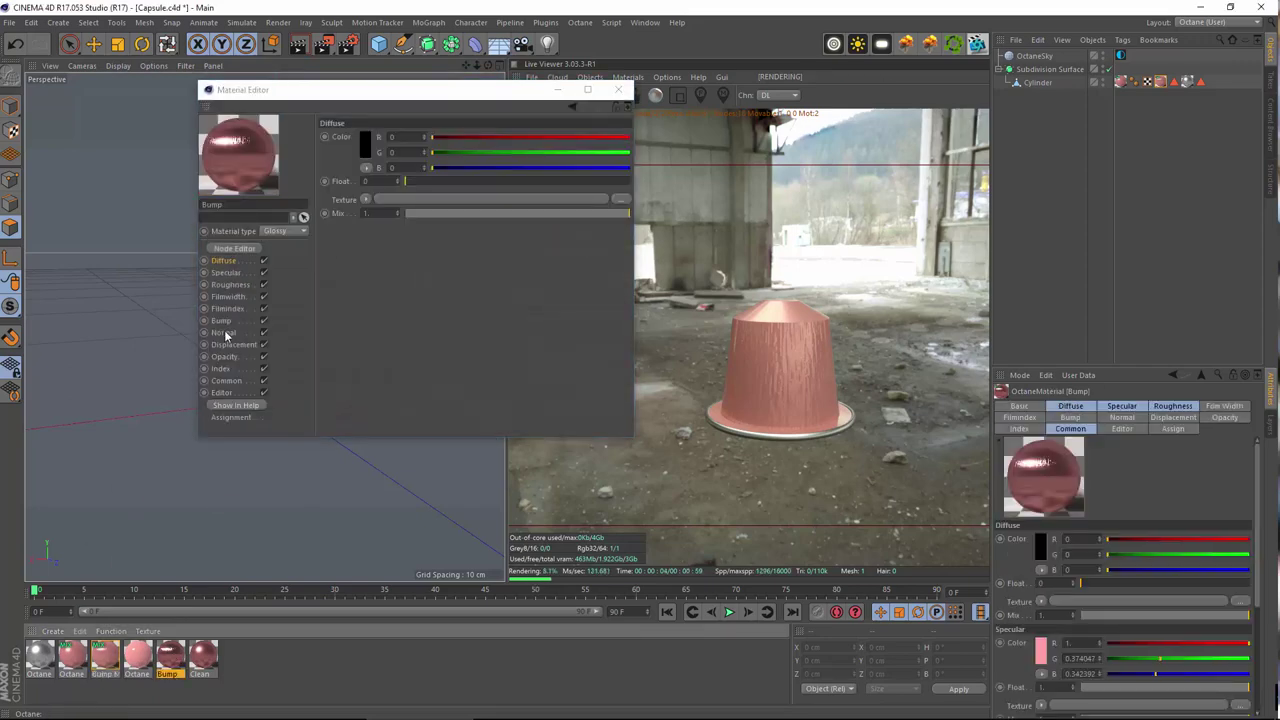
click(222, 320)
click(474, 199)
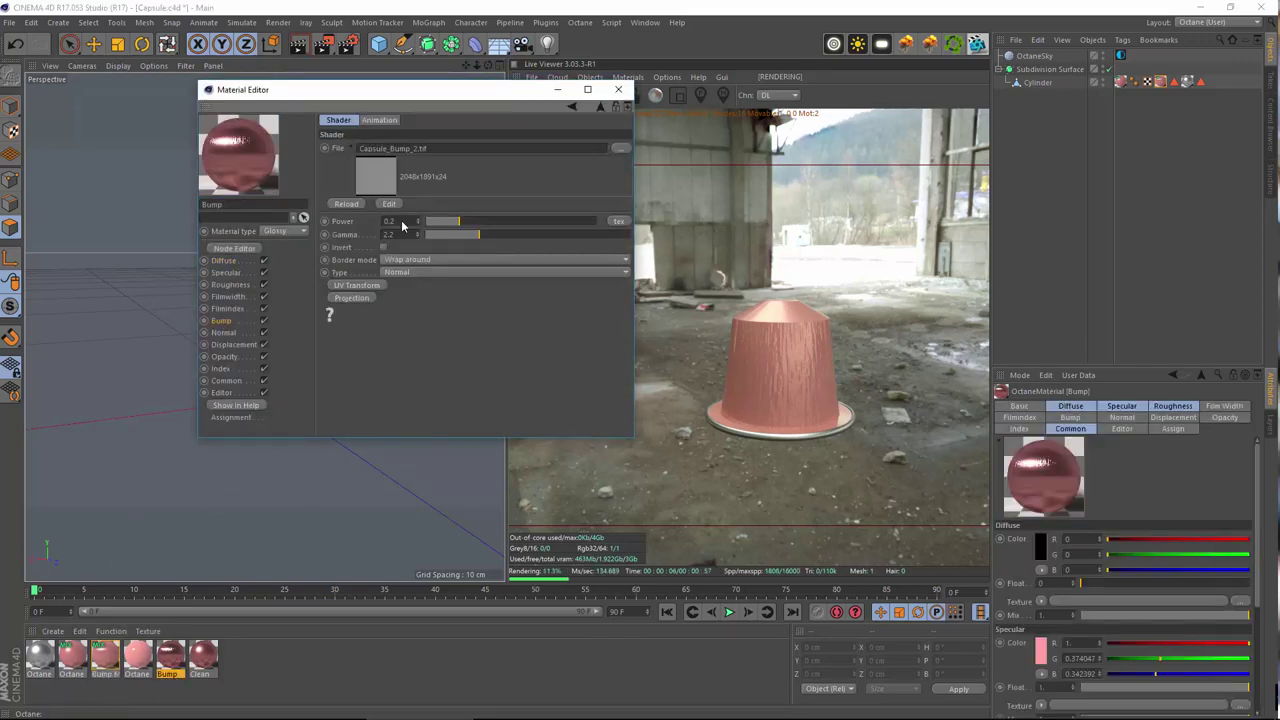
text(0.1)
key(Return)
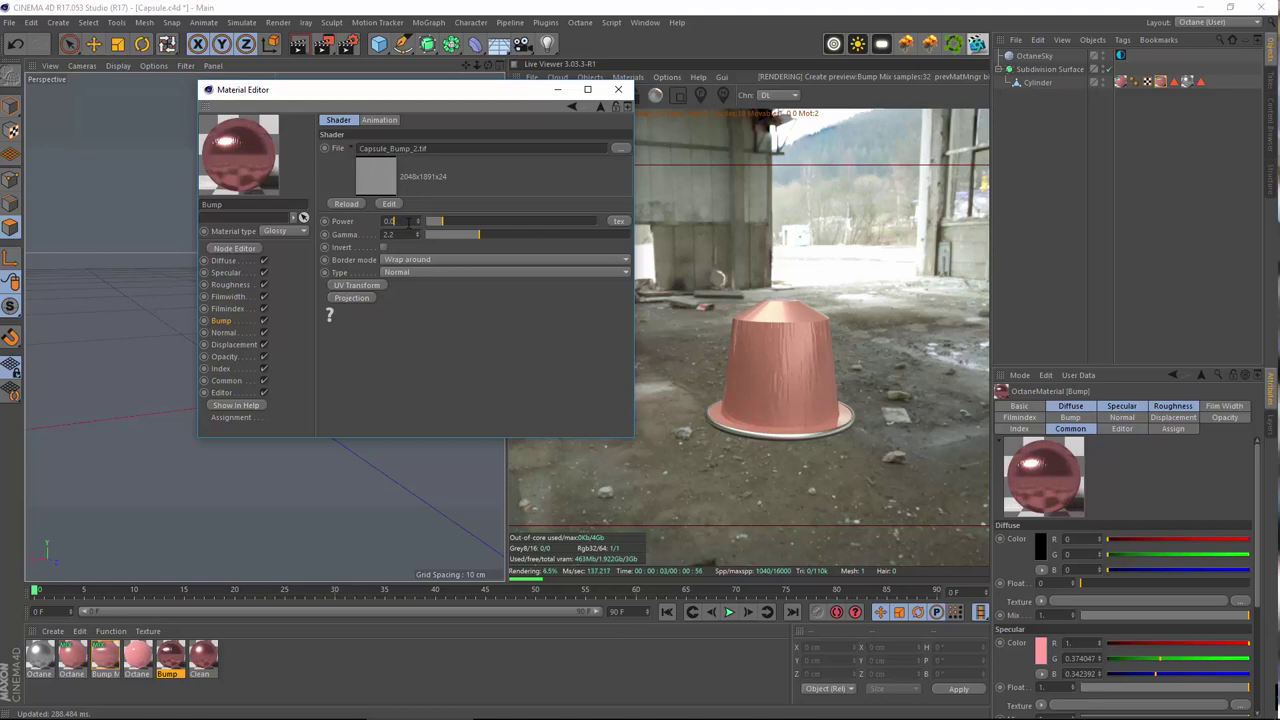
text(5)
key(Return)
- Set the Length U of the Cylinder's Bump Mix texture tag to 600 %
click(1160, 81)
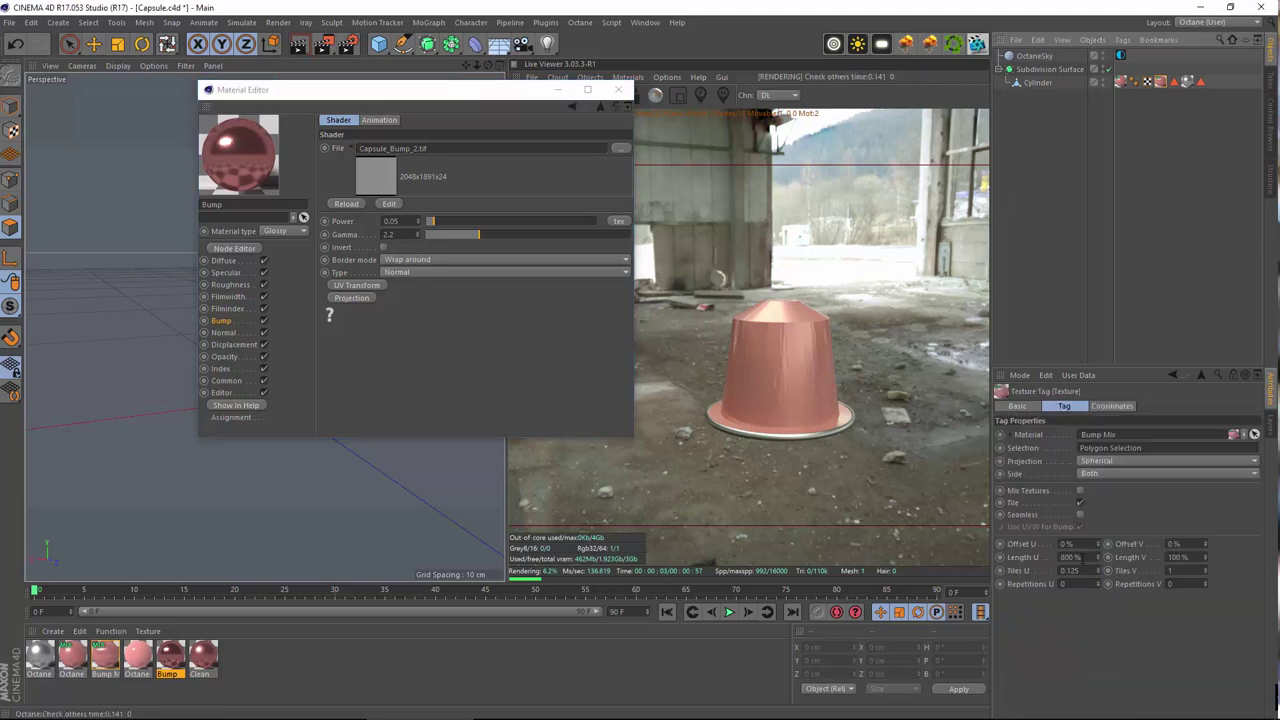
double_click(1070, 557)
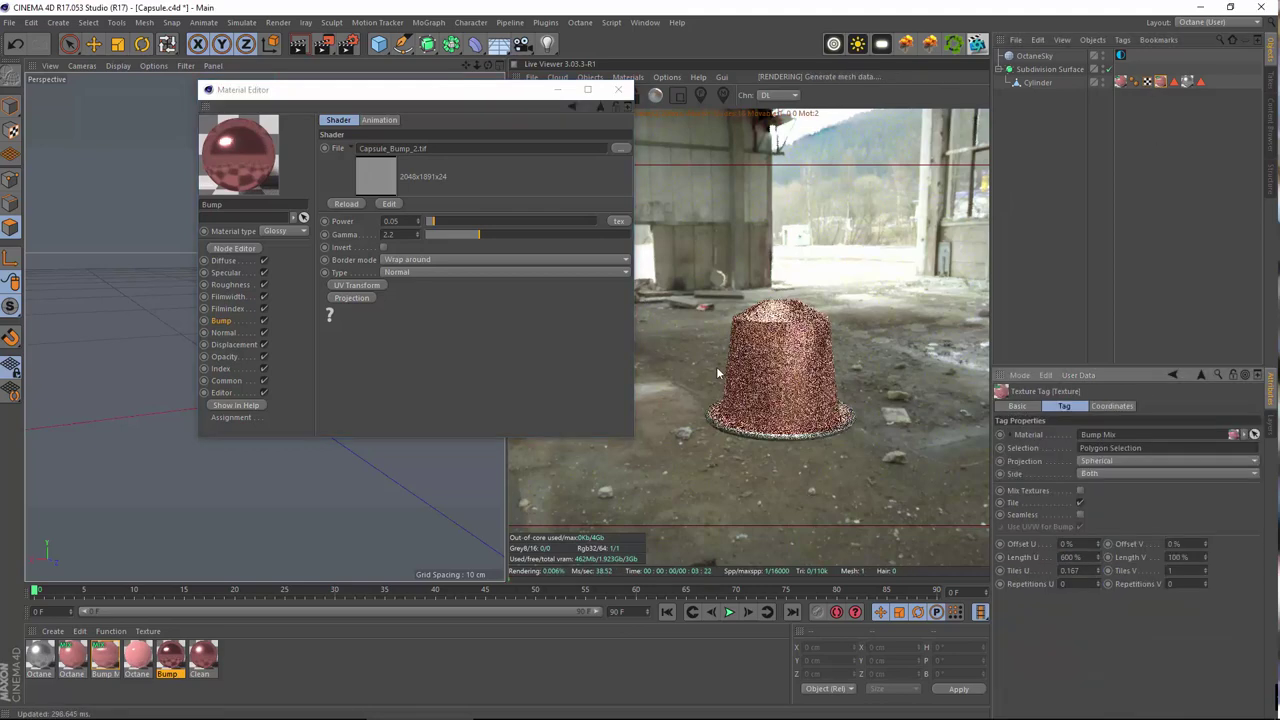
click(618, 89)
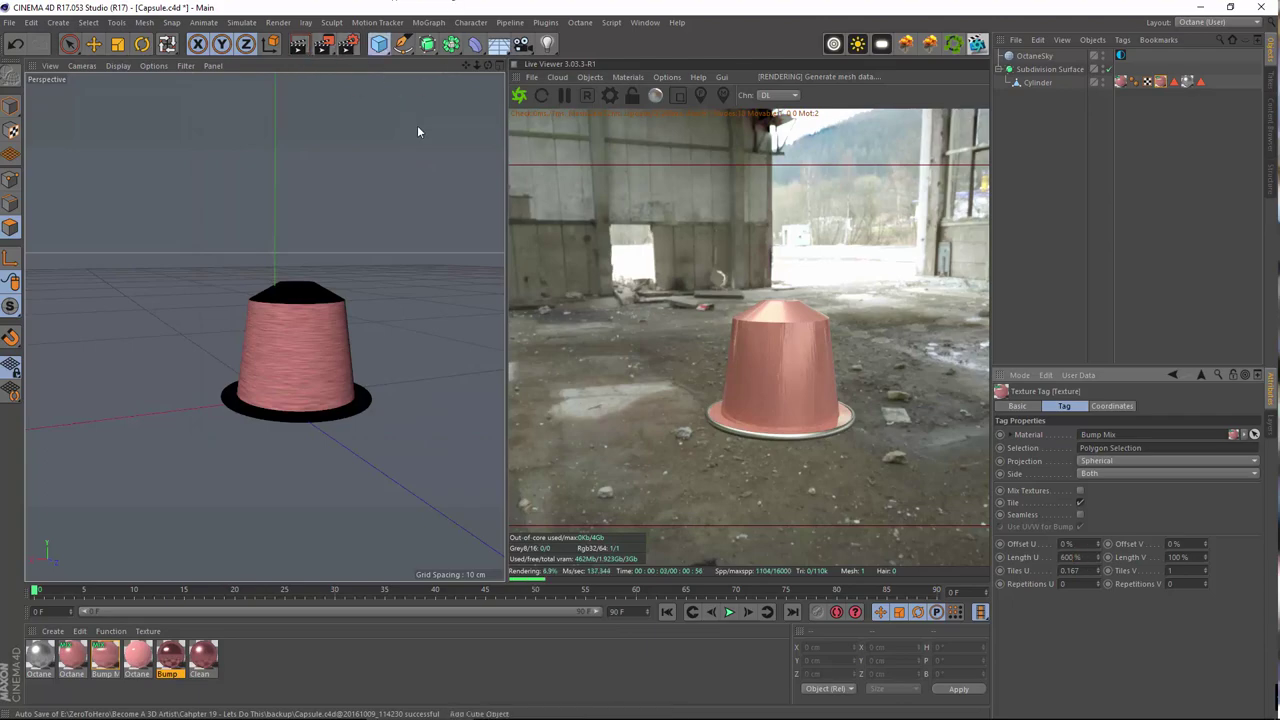
- Add a plane as the ground beneath the capsule and view it from a higher angle
click(378, 44)
click(501, 88)
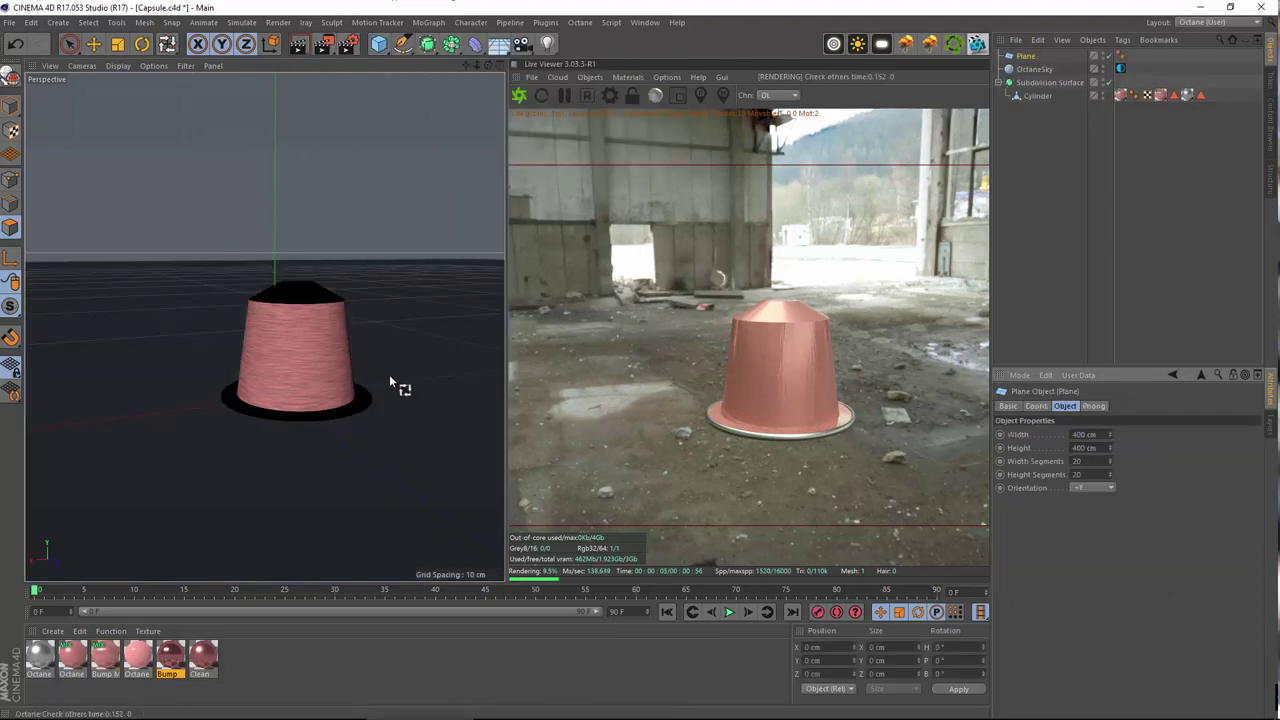
alt+drag(411, 410, 352, 342)
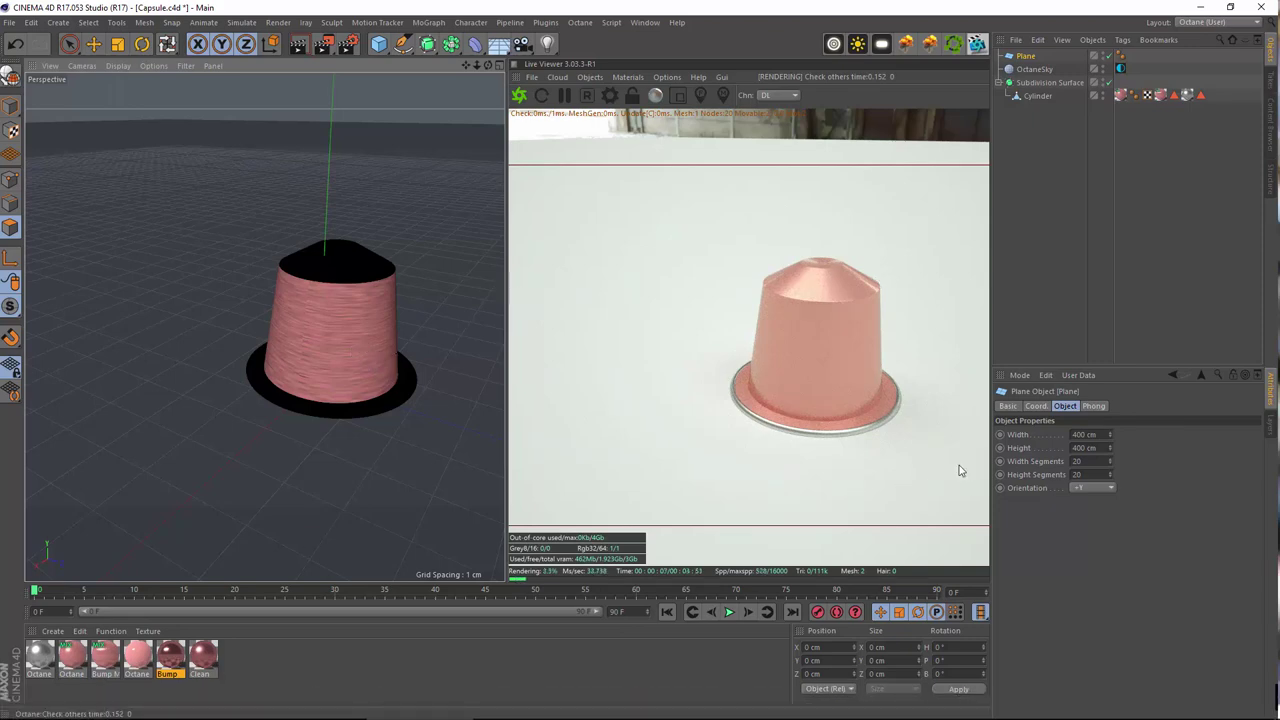
- Switch to textures.com in the browser and log in to the account
key(alt+Tab)
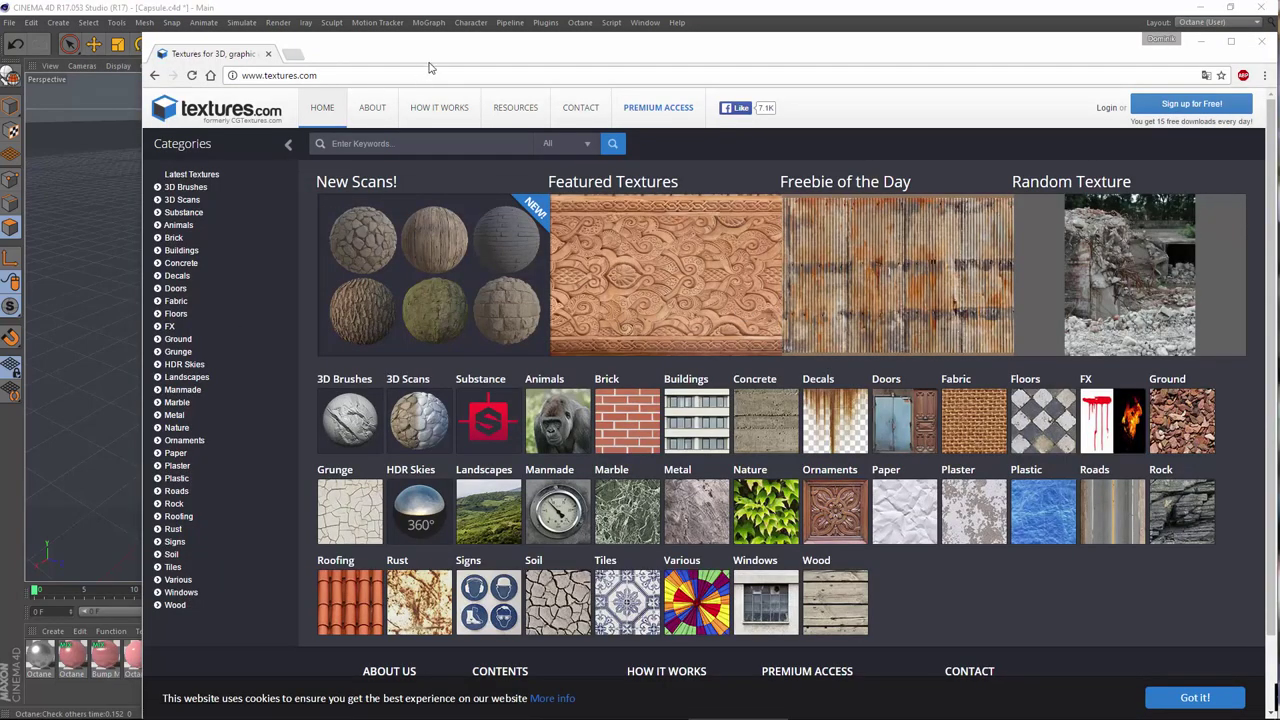
drag(428, 55, 421, 37)
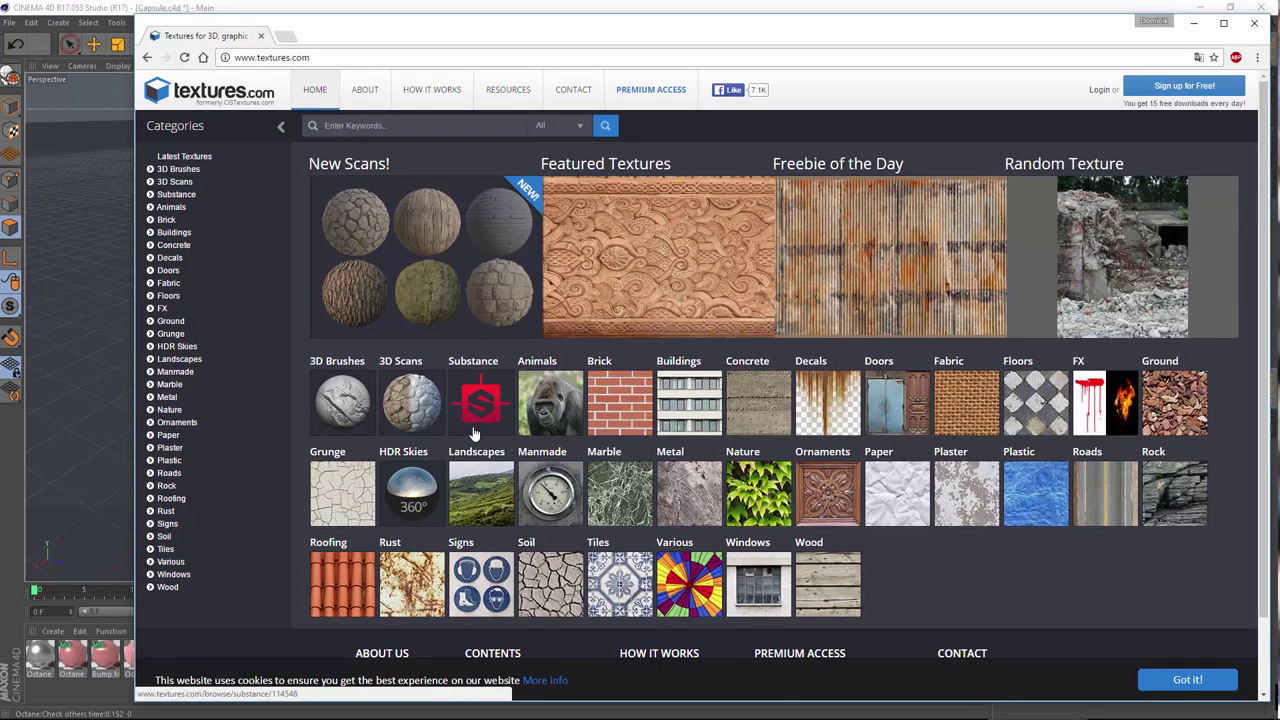
scroll(577, 427, down, 1)
scroll(580, 440, up, 1)
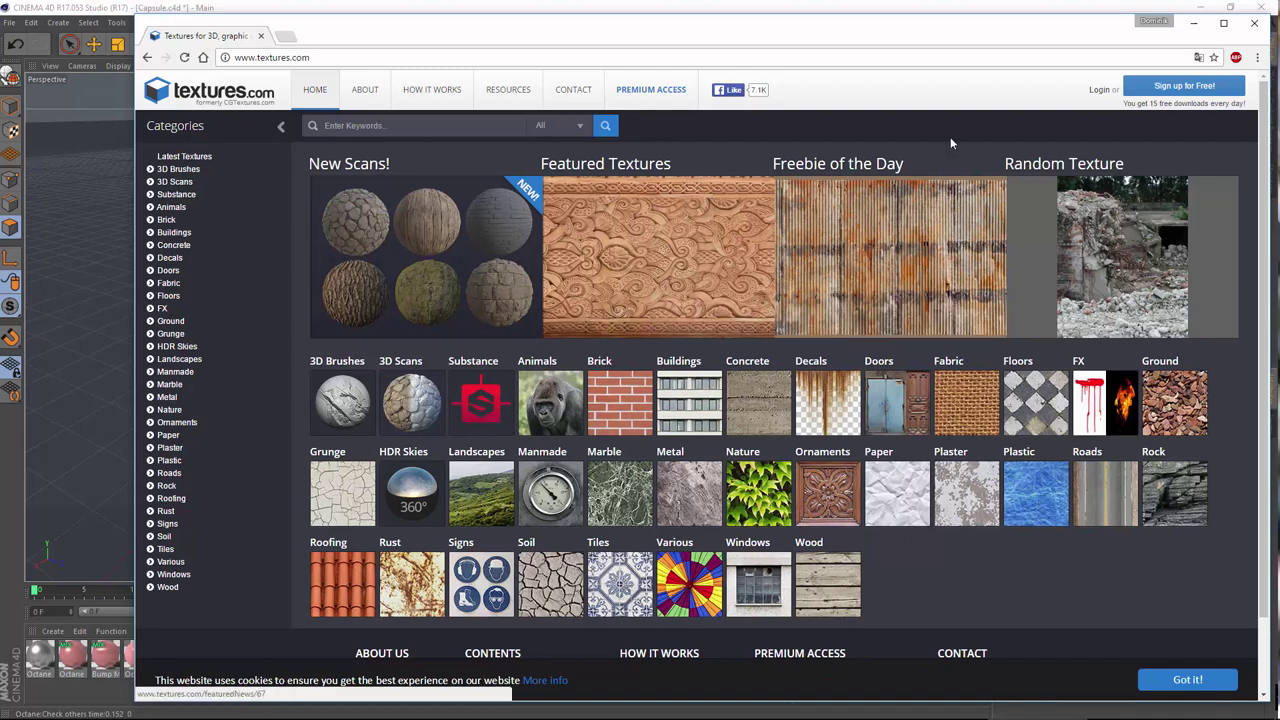
click(1099, 90)
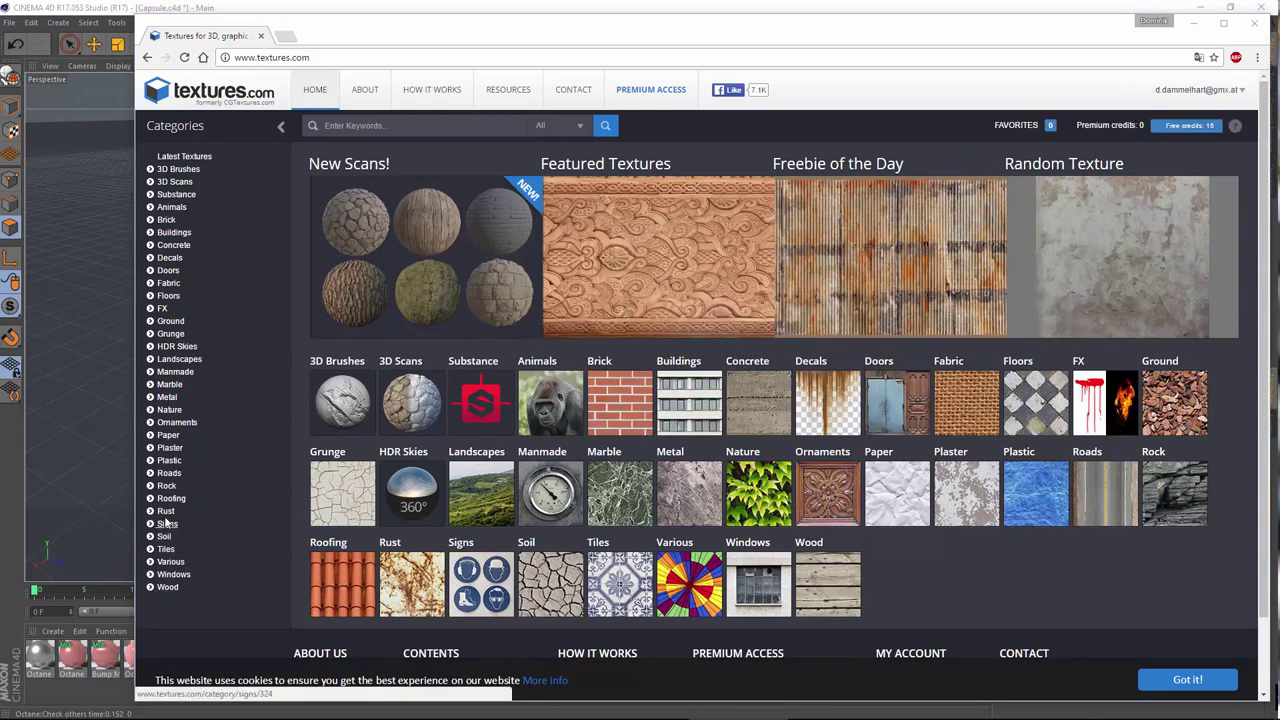
- Open the Wood category and look through its subcategories for a ground texture
click(167, 587)
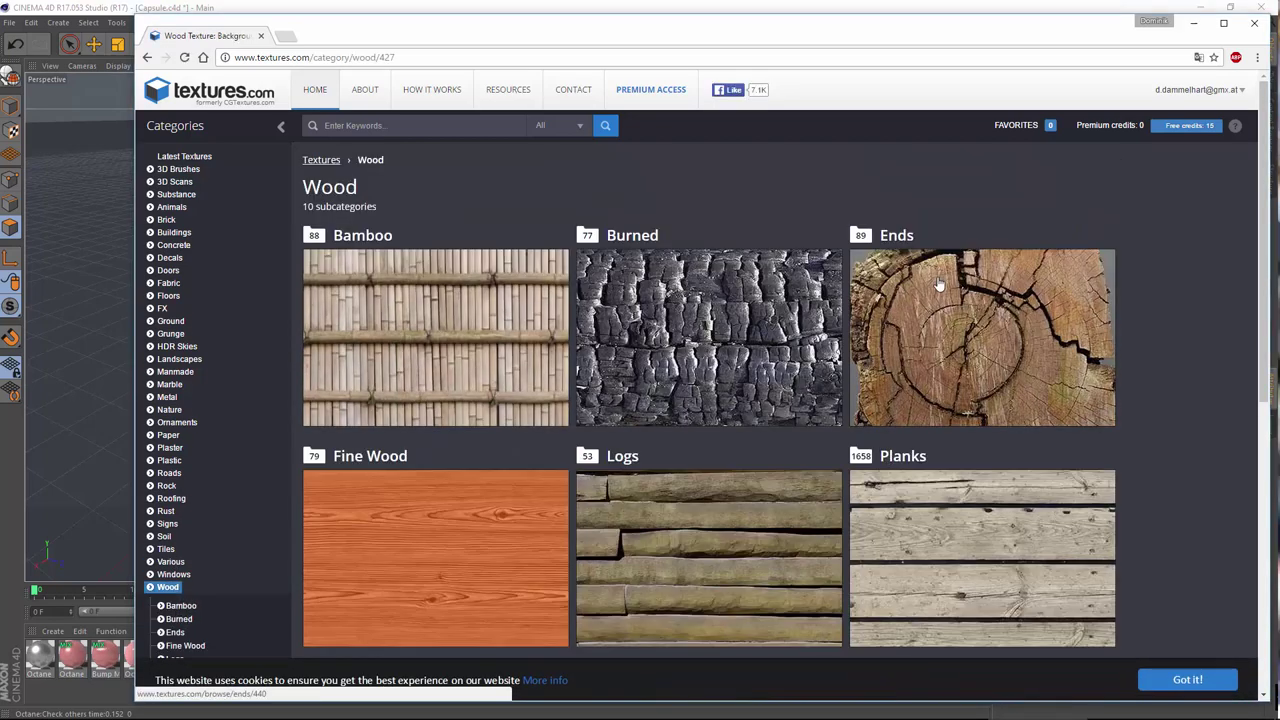
scroll(686, 437, down, 1)
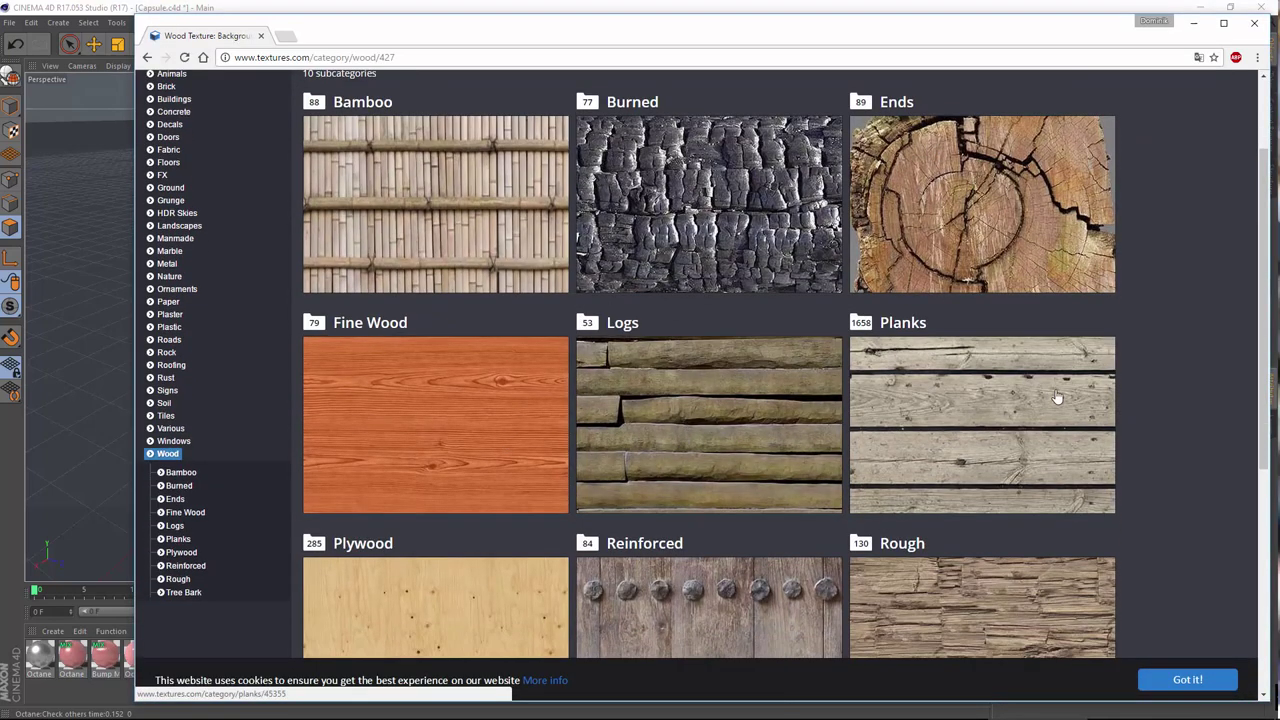
scroll(1047, 449, down, 3)
scroll(632, 407, down, 3)
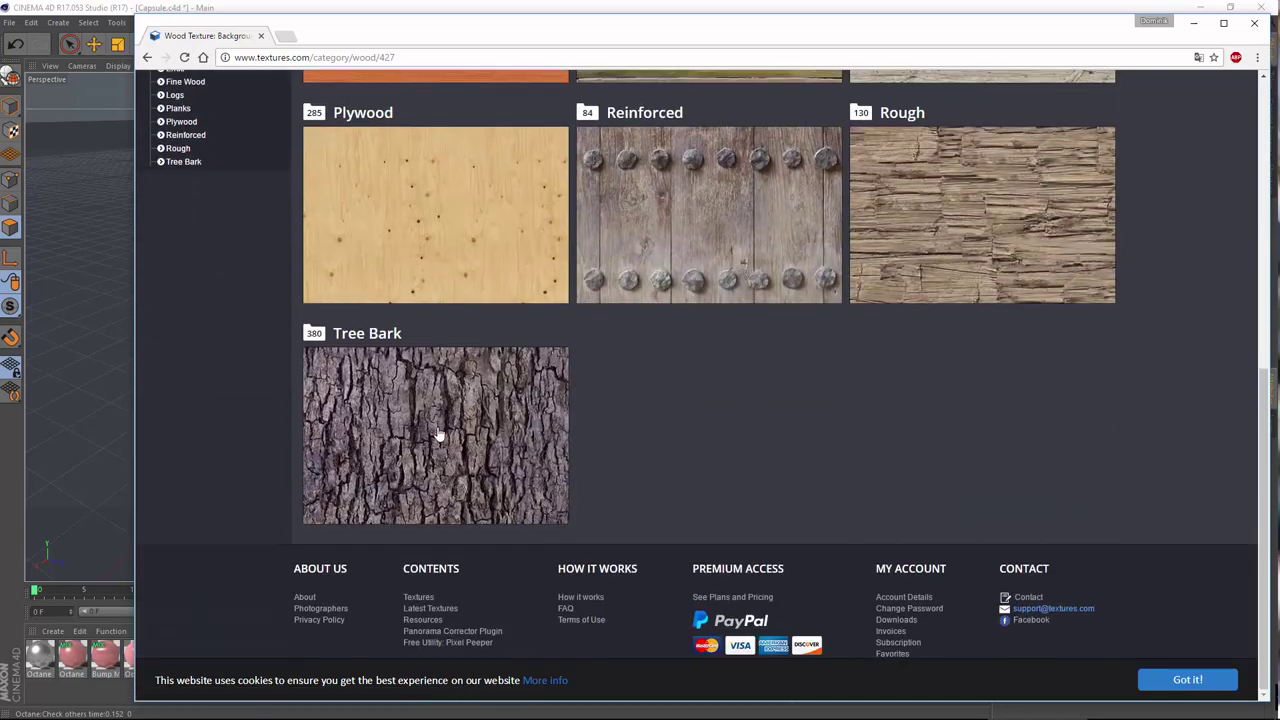
- Examine the surface beneath the capsules in the three-capsule reference photo and return to the texture site
click(912, 706)
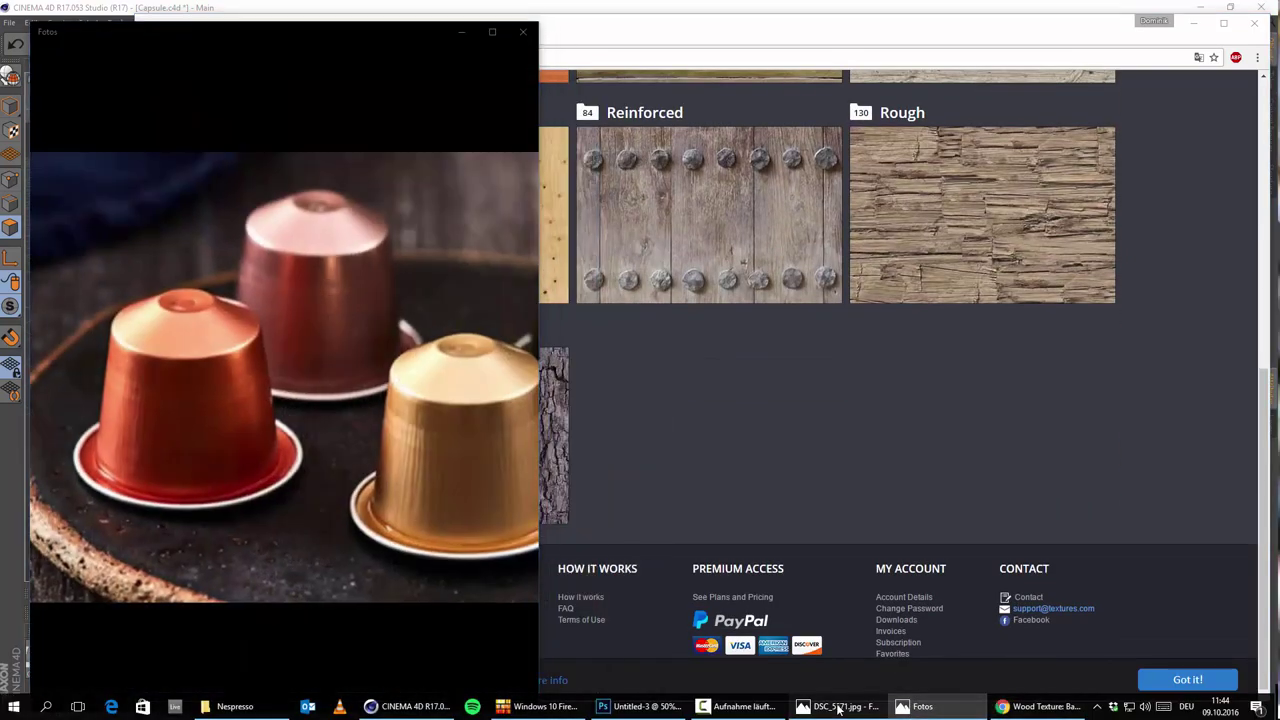
click(838, 706)
click(838, 708)
drag(200, 455, 370, 423)
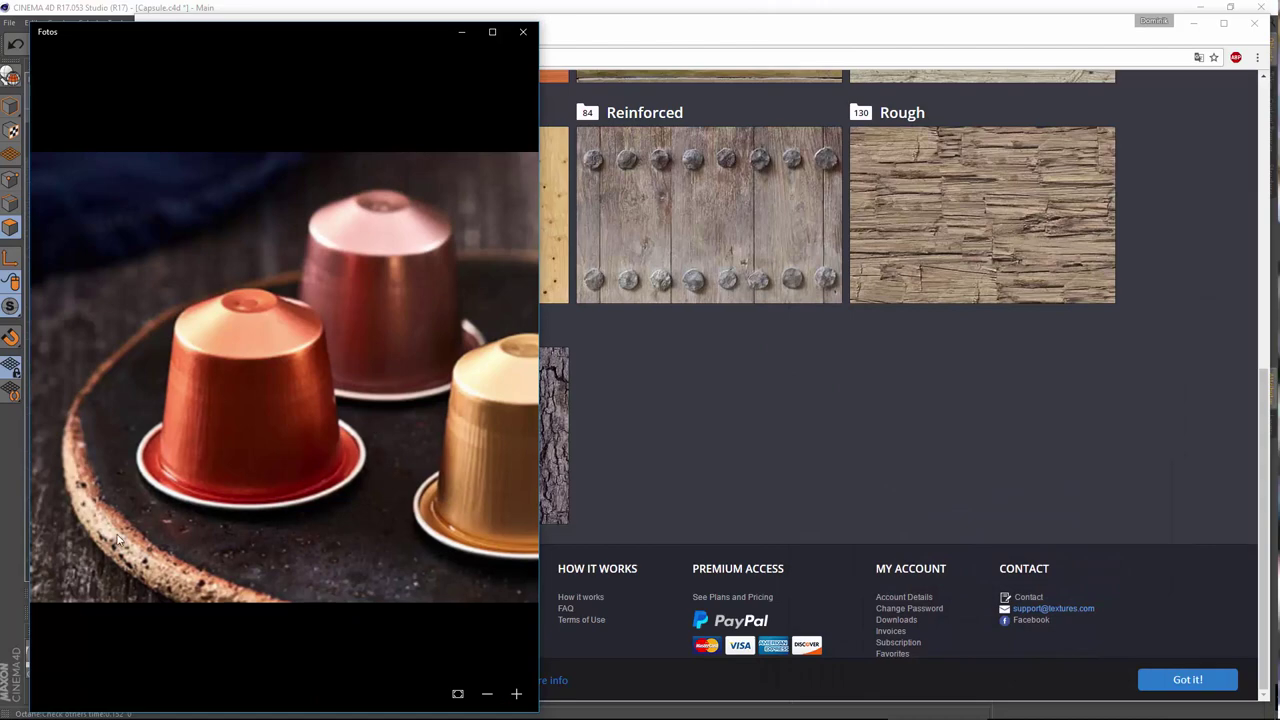
click(463, 39)
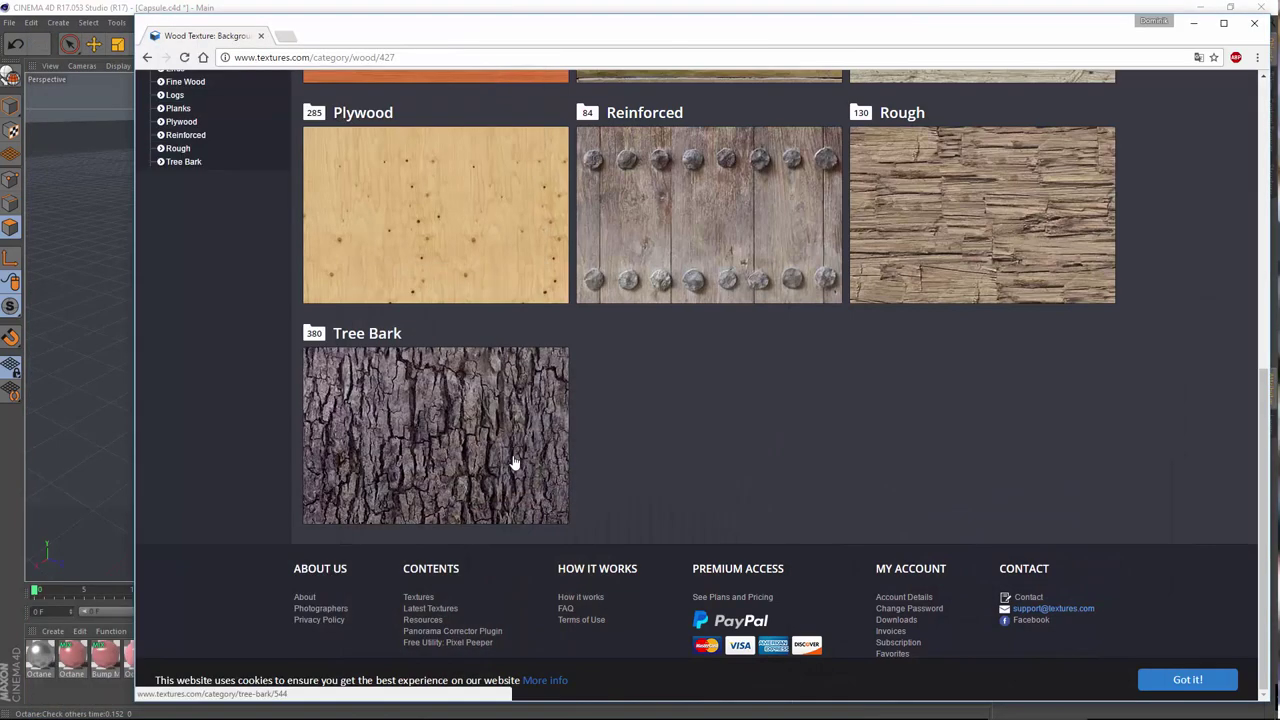
- Find the BarkStripped0027 texture in Tree Bark's Stripped bark subcategory and download its medium 1600x980 version
click(509, 446)
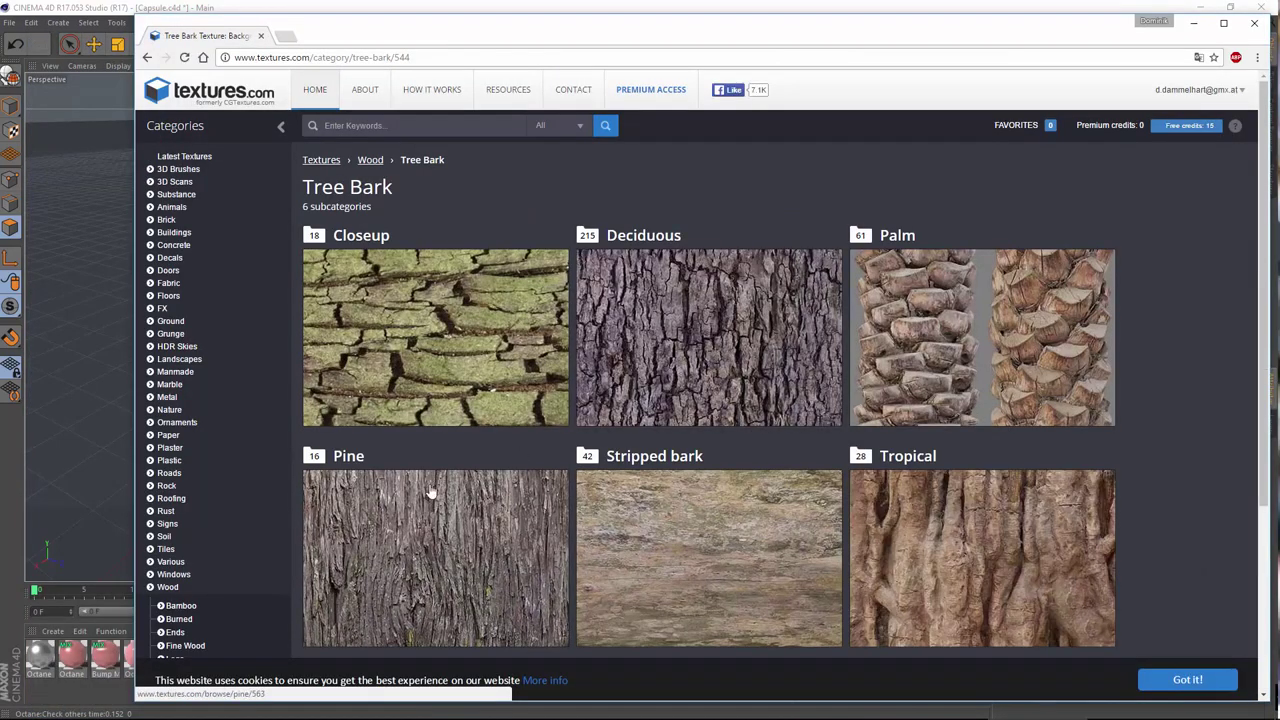
scroll(735, 370, down, 2)
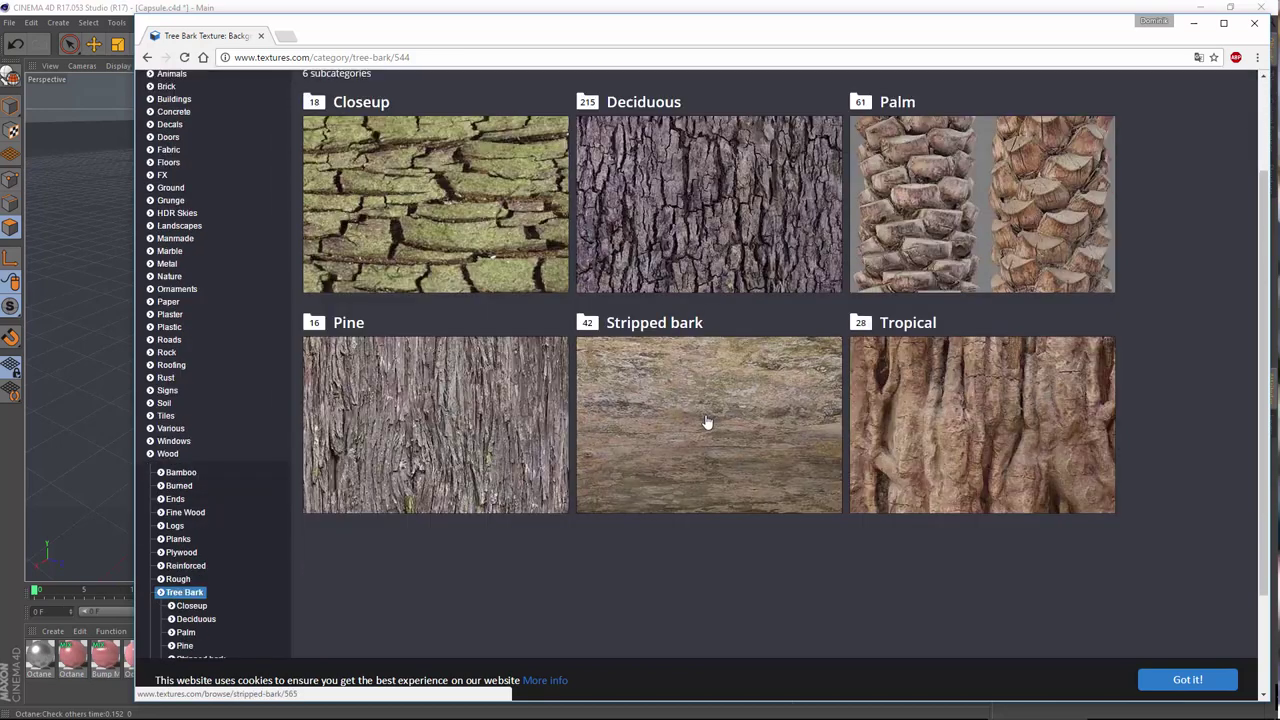
click(648, 420)
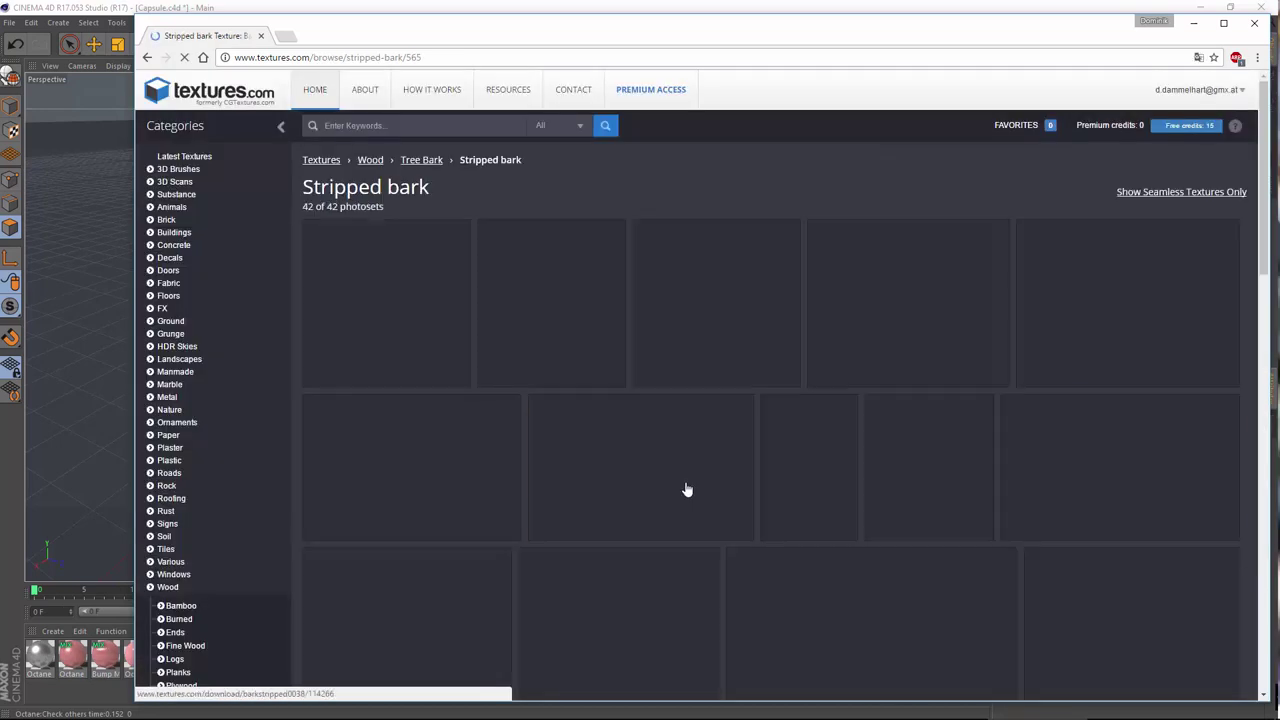
scroll(1034, 345, down, 3)
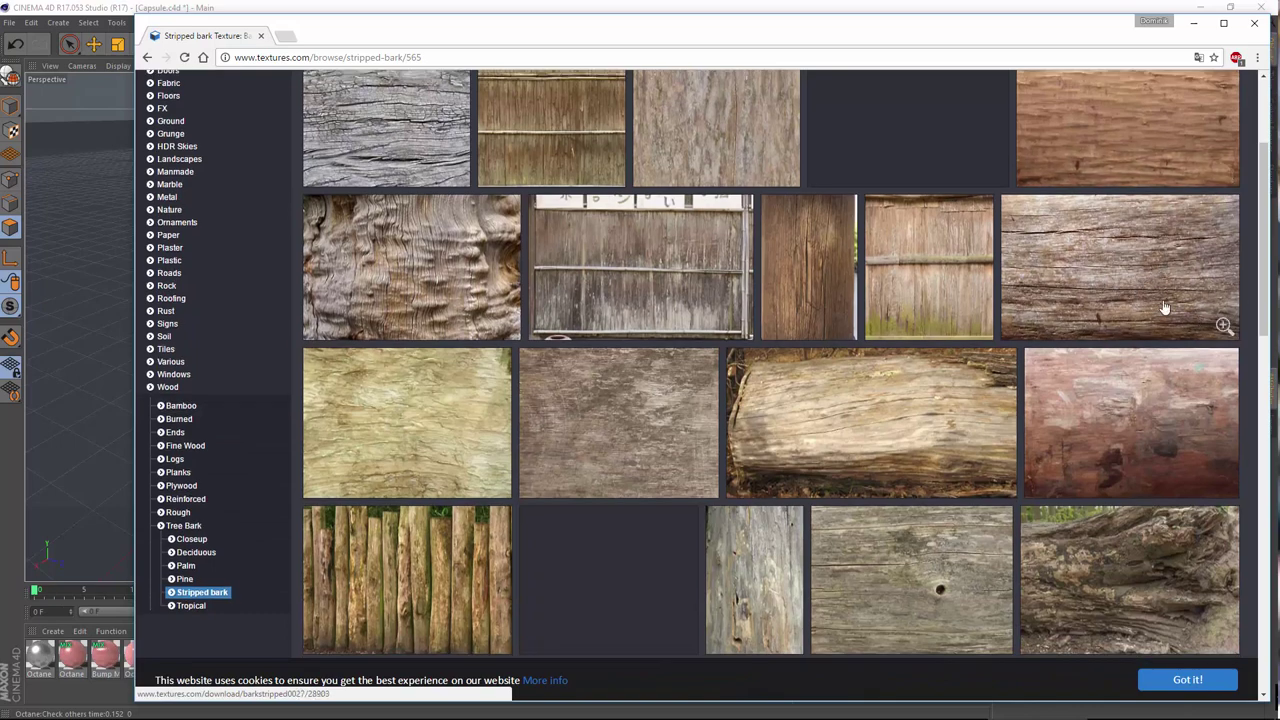
scroll(1164, 308, down, 4)
scroll(1128, 391, up, 6)
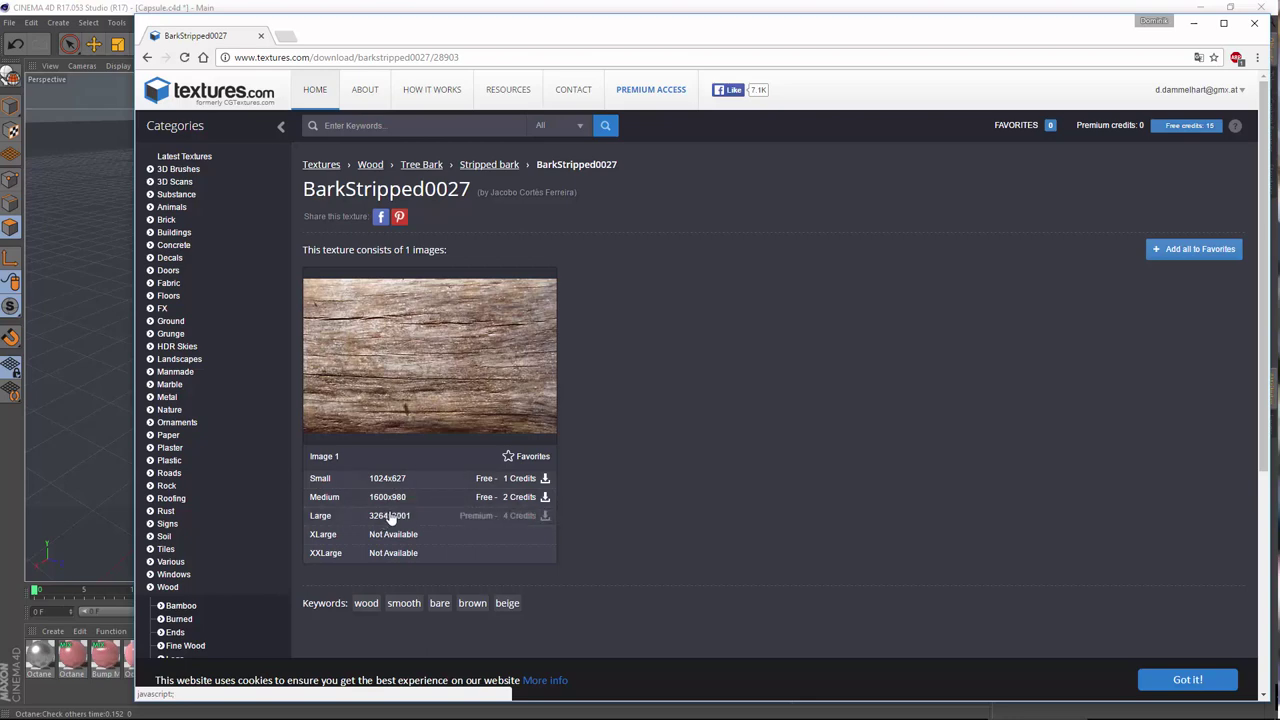
click(523, 504)
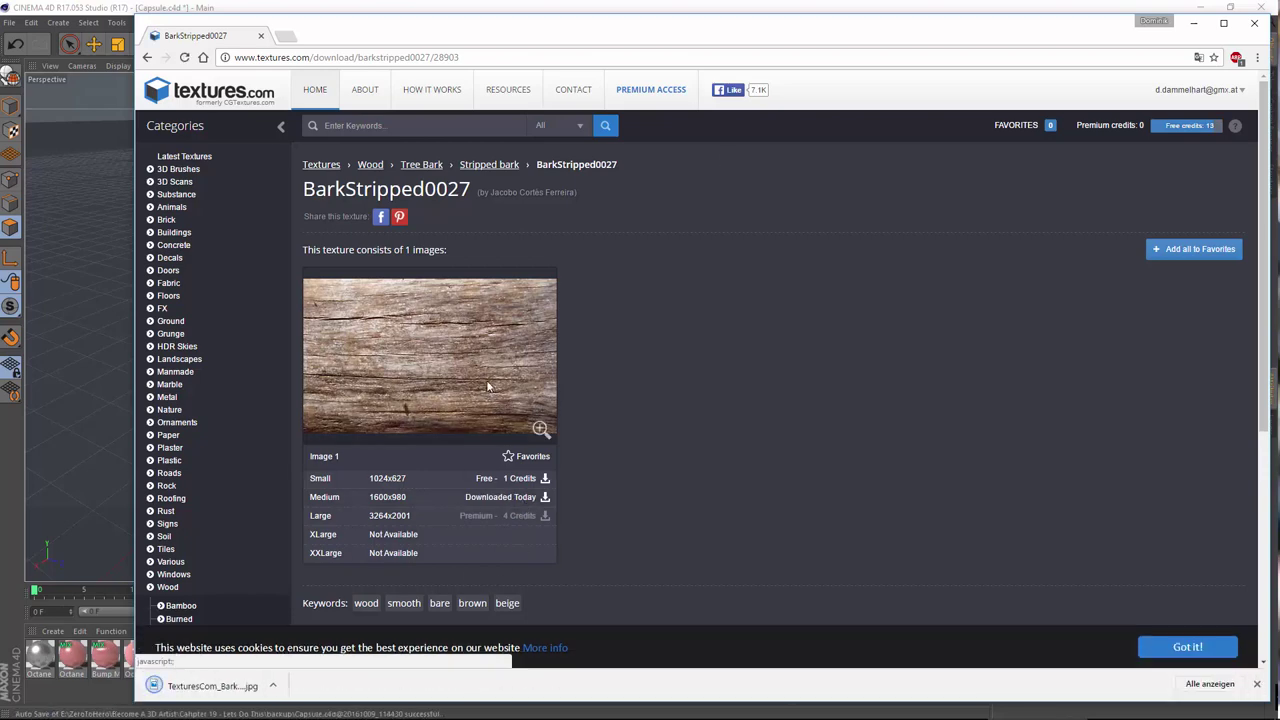
- Switch back to Cinema 4D and create a new Octane material for the ground
click(1193, 22)
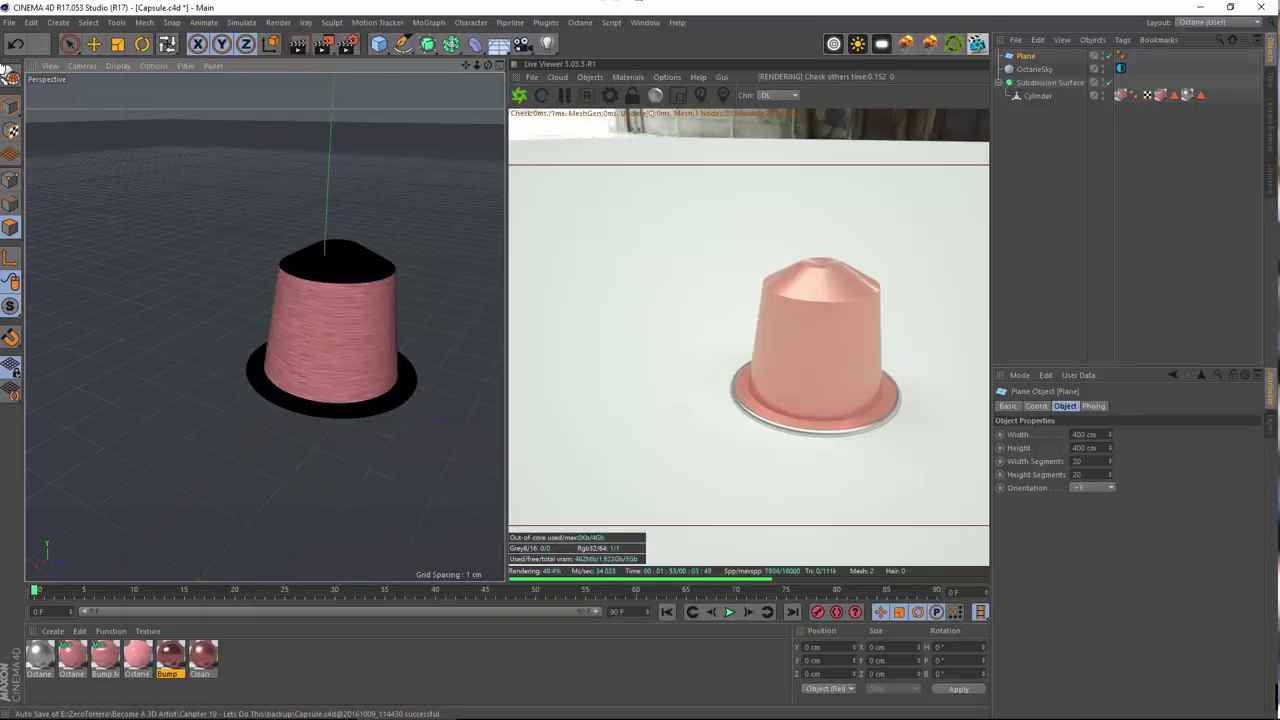
click(52, 631)
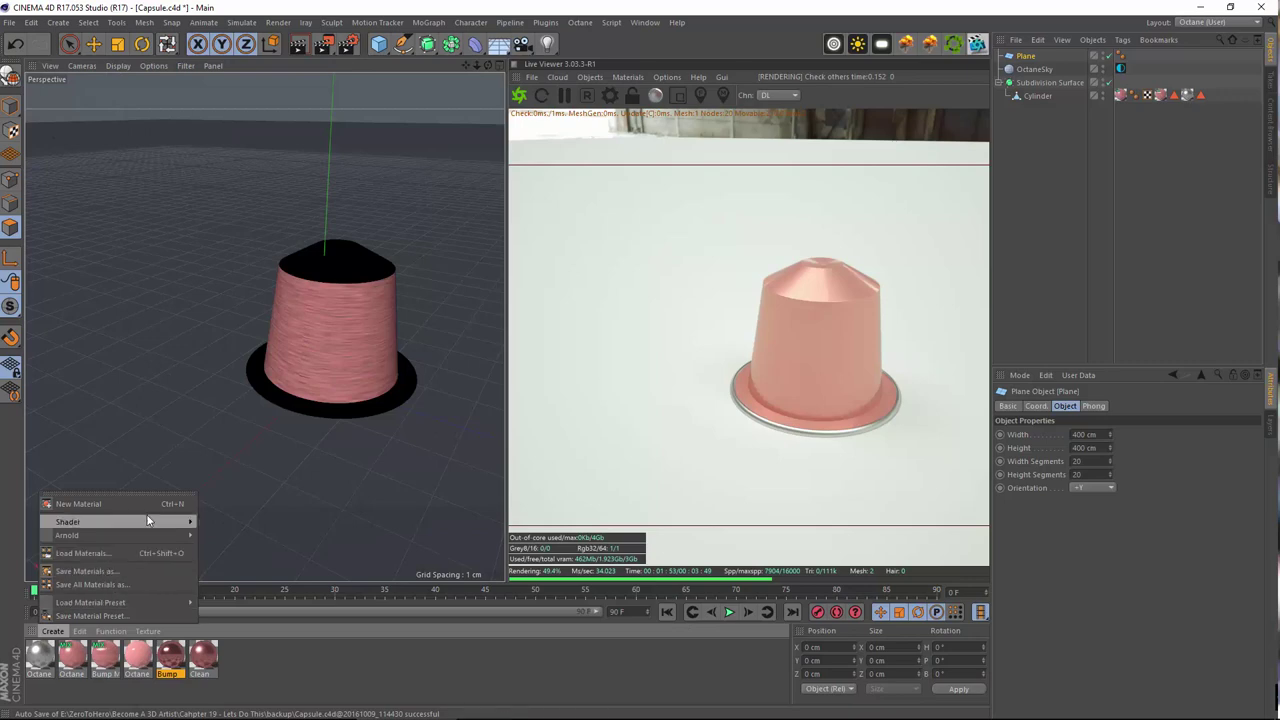
mouse_move(147, 520)
mouse_move(300, 478)
click(350, 482)
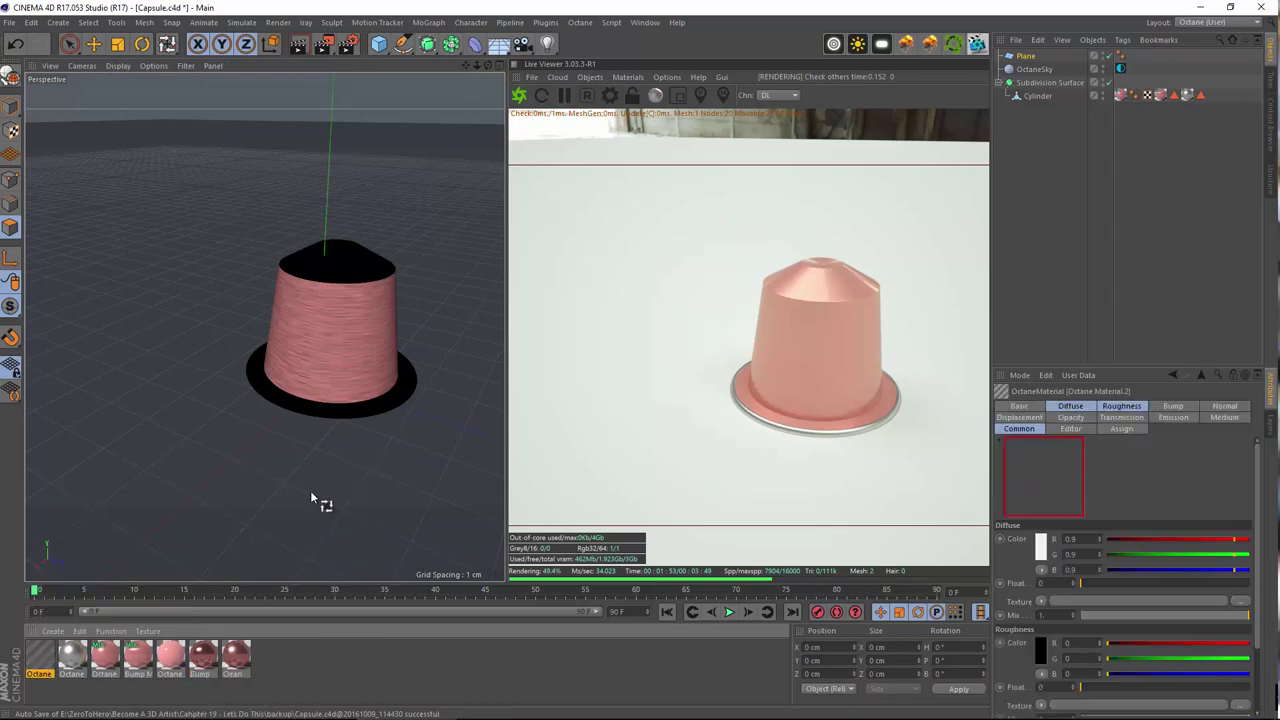
- Open the new Octane material for editing and assign a C4doctane ImageTexture to its Diffuse channel
double_click(40, 655)
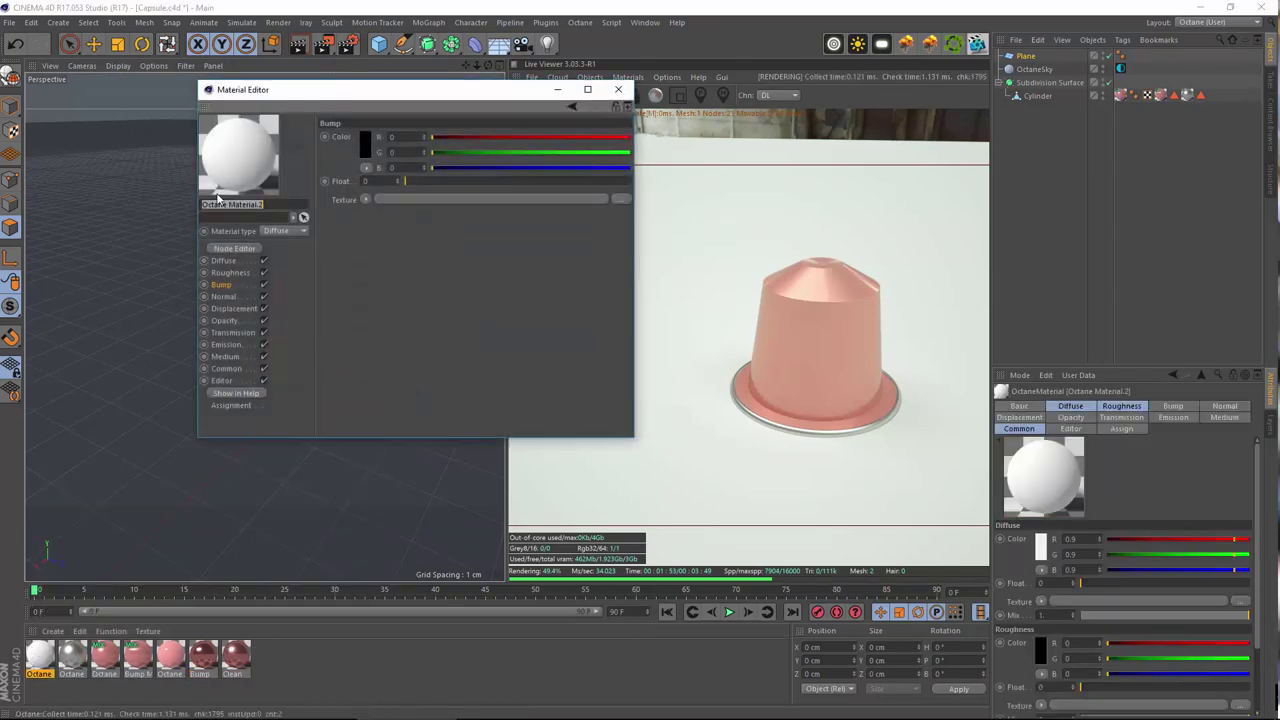
click(230, 272)
click(225, 261)
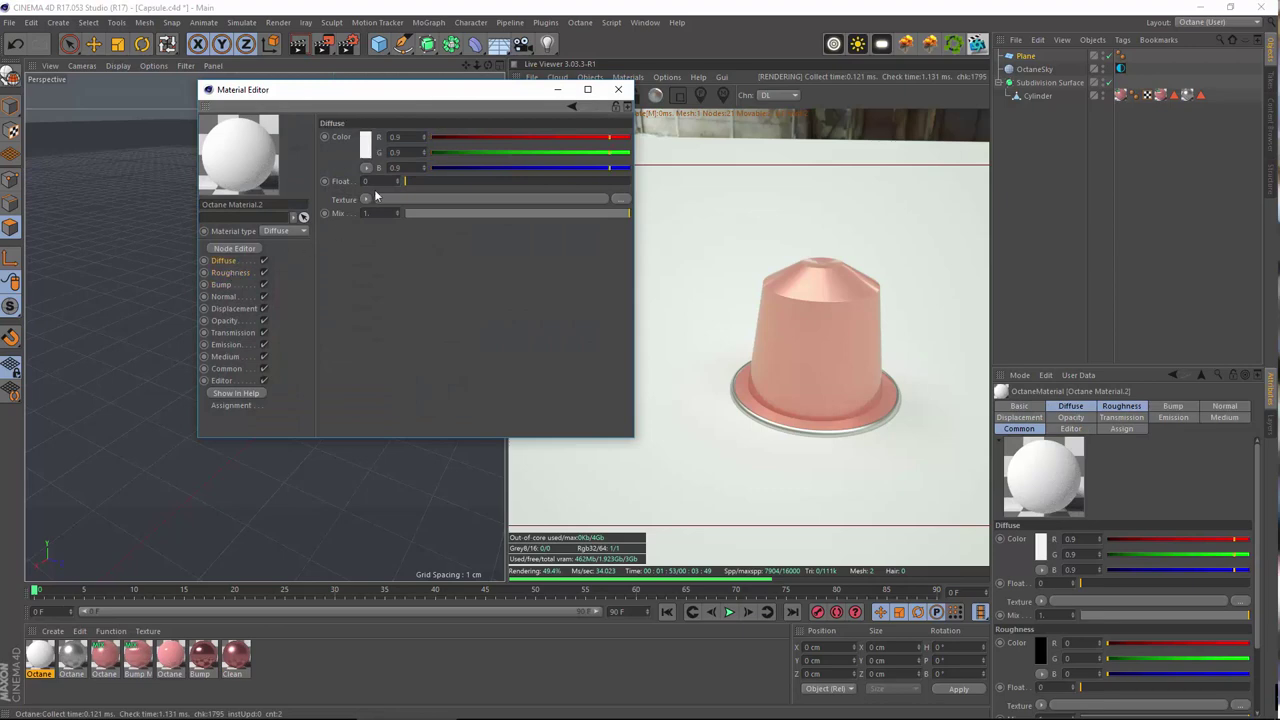
click(371, 199)
mouse_move(449, 462)
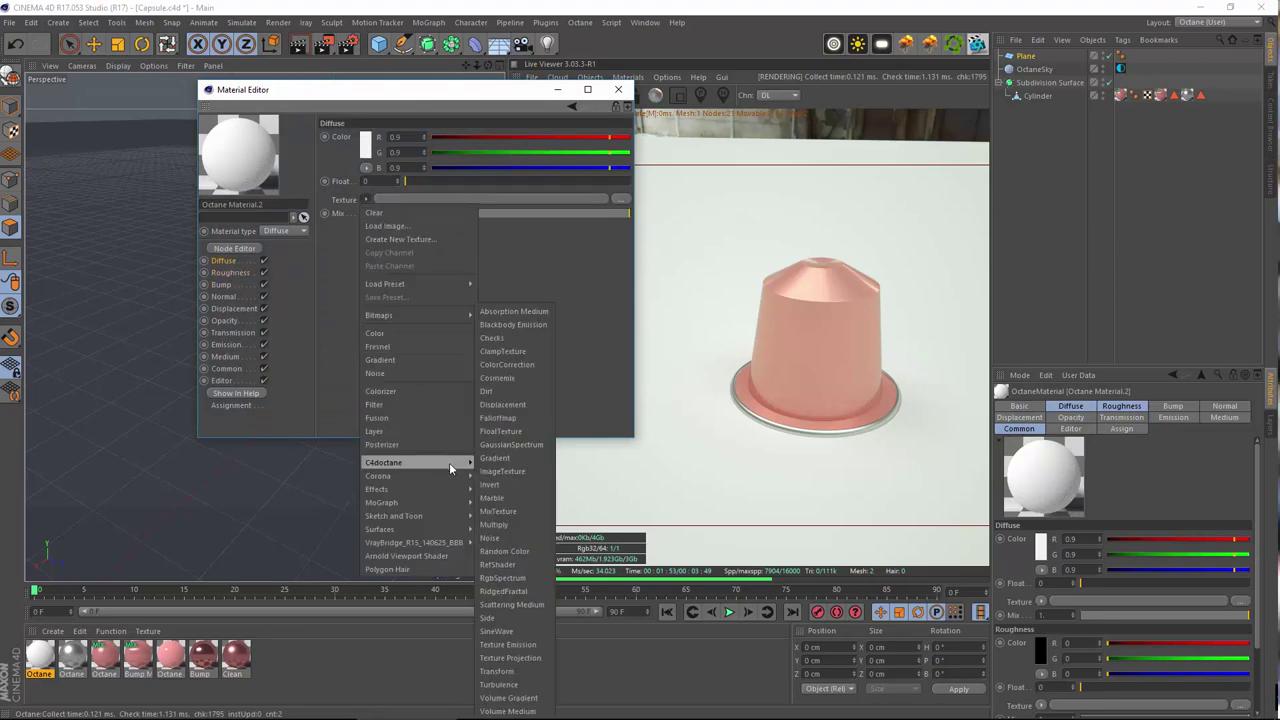
click(500, 471)
click(490, 200)
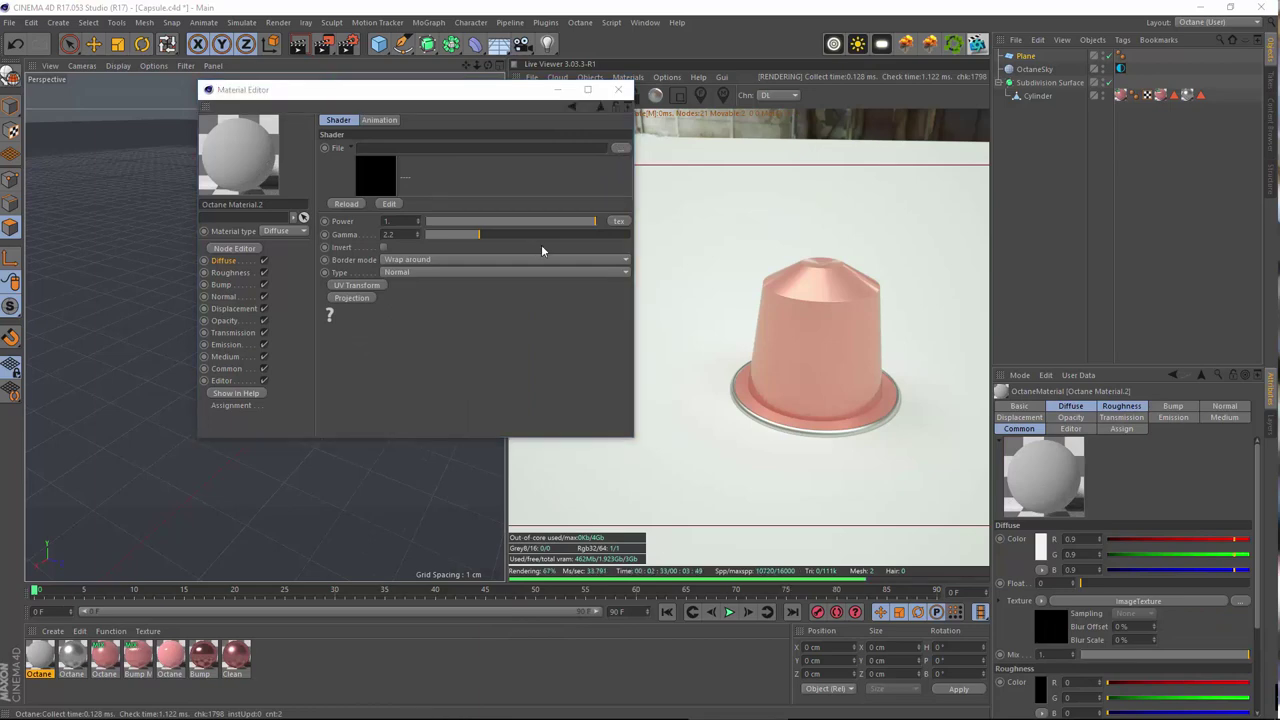
- Load TexturesCom_BarkStripped0027_M.jpg from the Downloads folder as the diffuse image texture's file
click(620, 149)
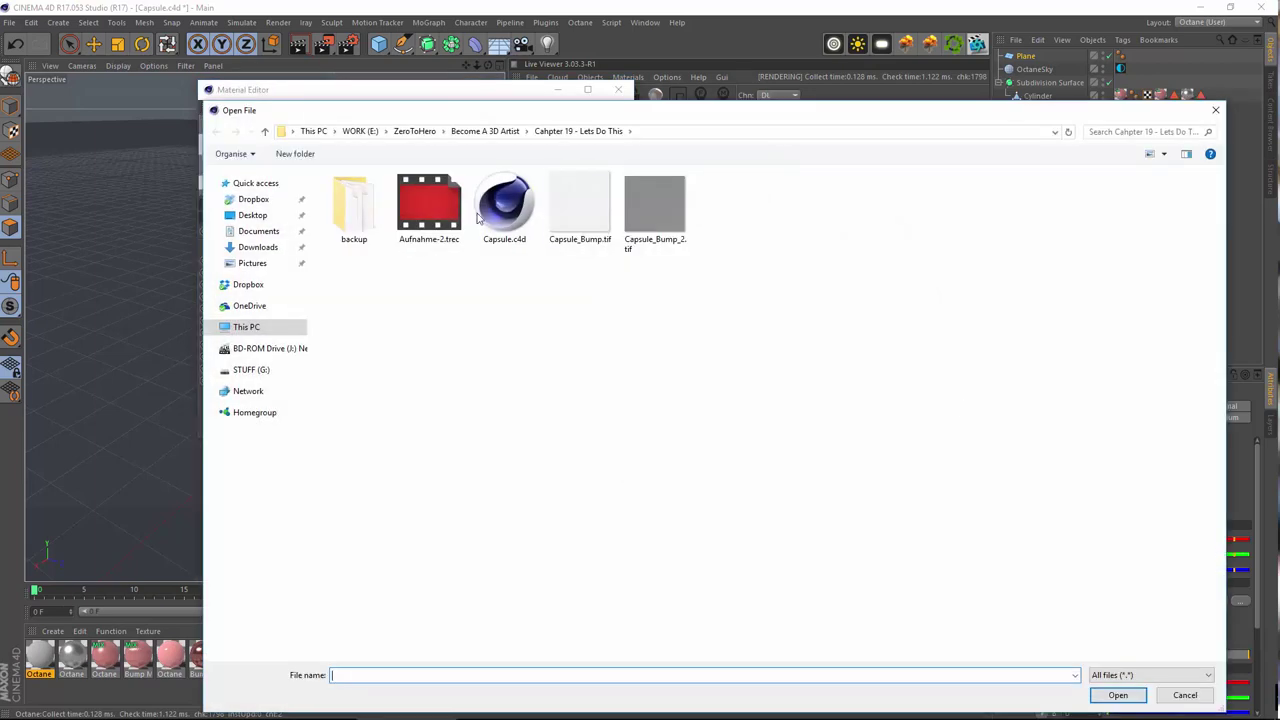
click(257, 247)
double_click(882, 410)
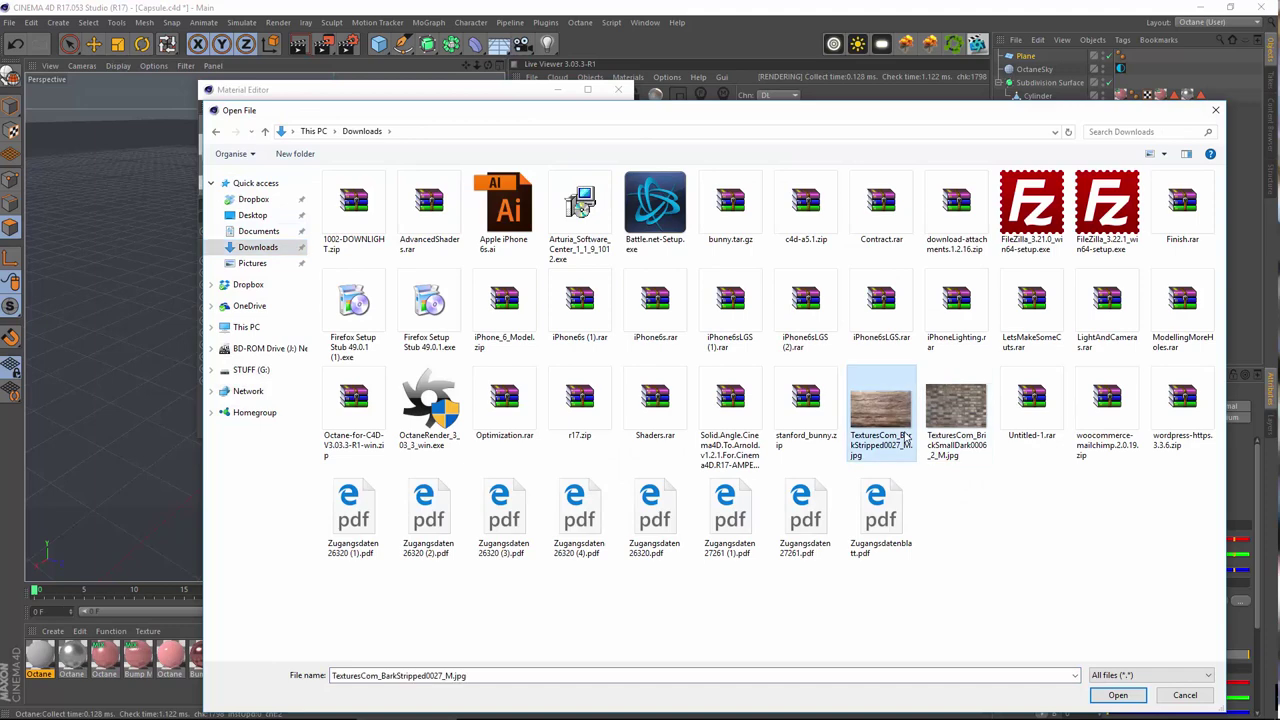
click(716, 417)
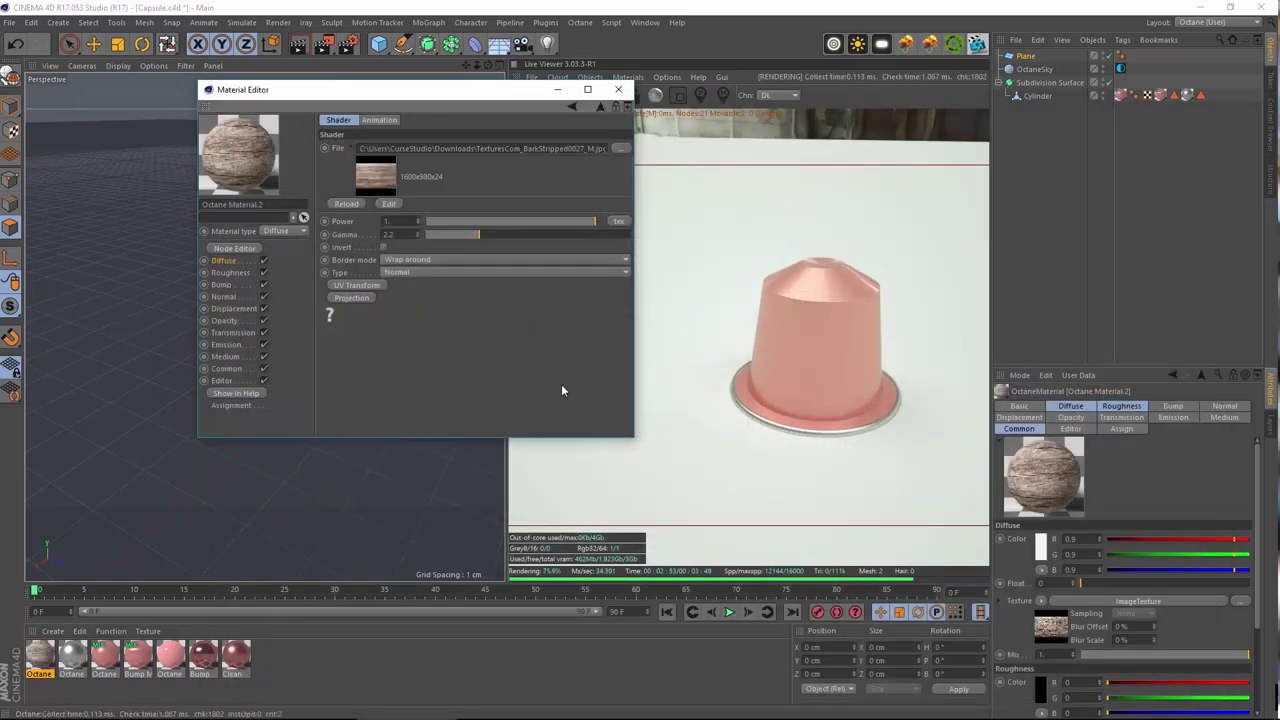
- Switch to Photoshop and open TexturesCom_BarkStripped0027_M.jpg from the Downloads folder
click(637, 706)
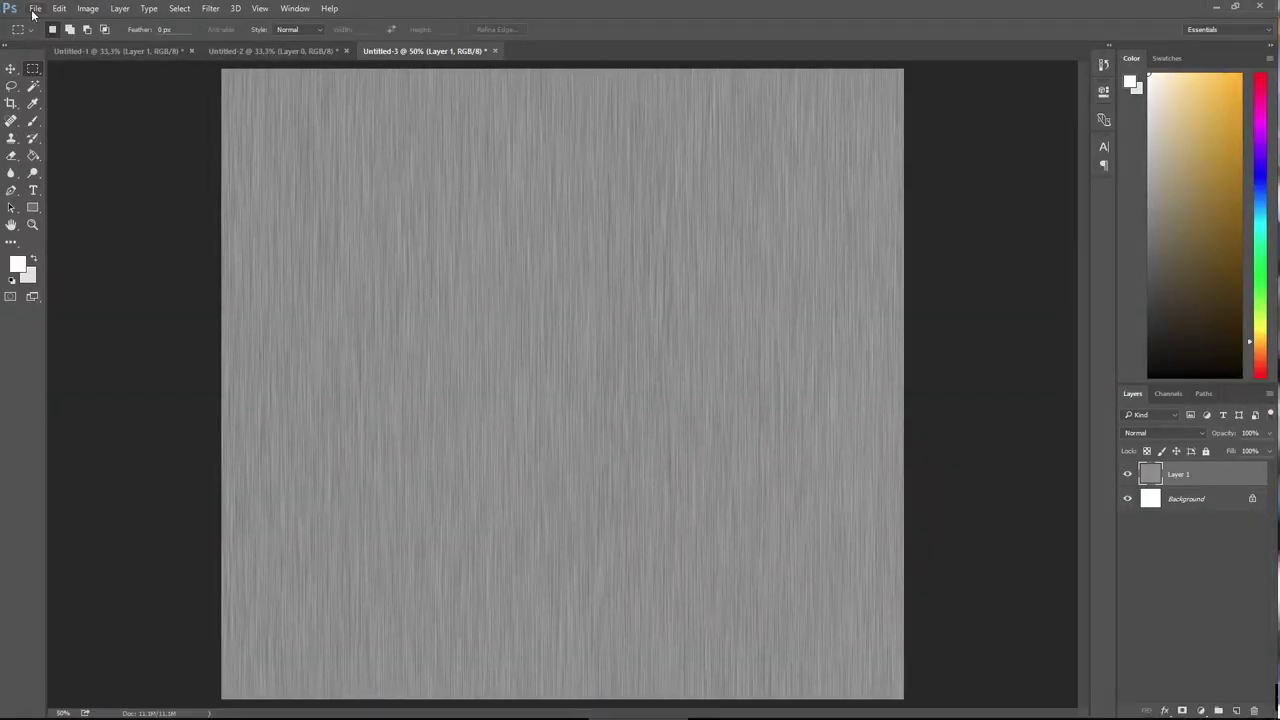
click(35, 14)
click(48, 36)
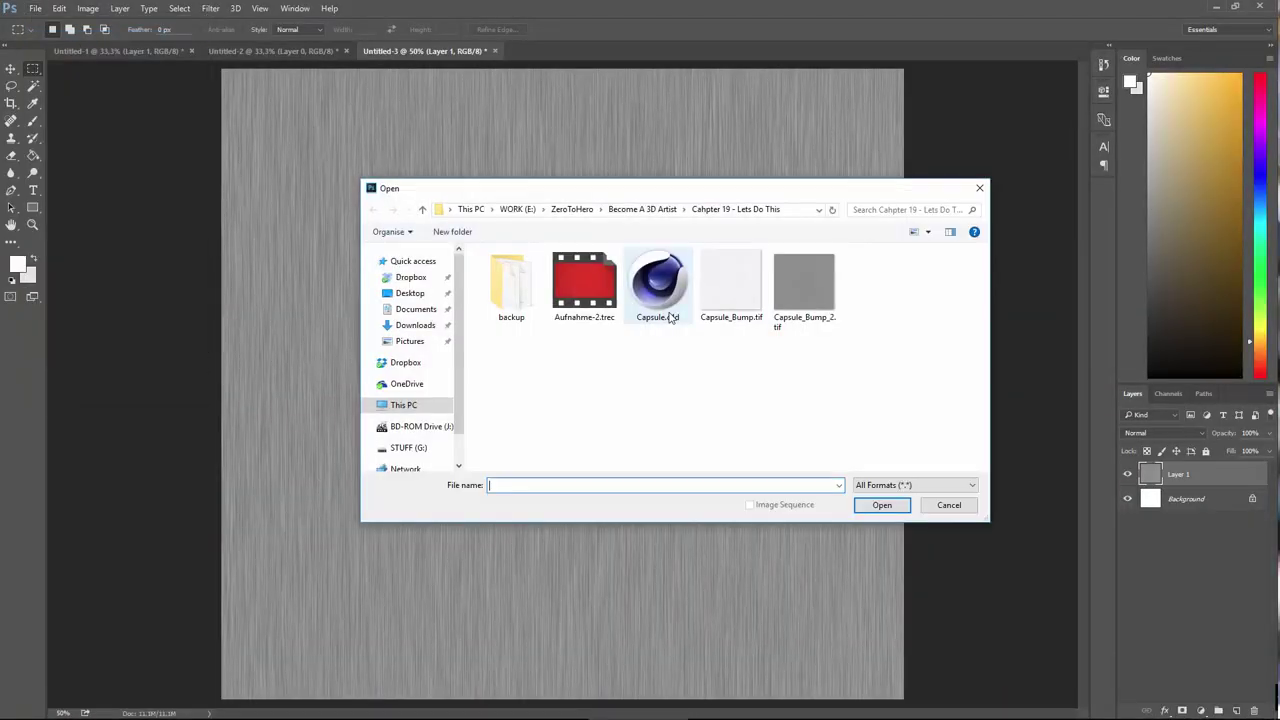
click(413, 326)
scroll(790, 418, down, 10)
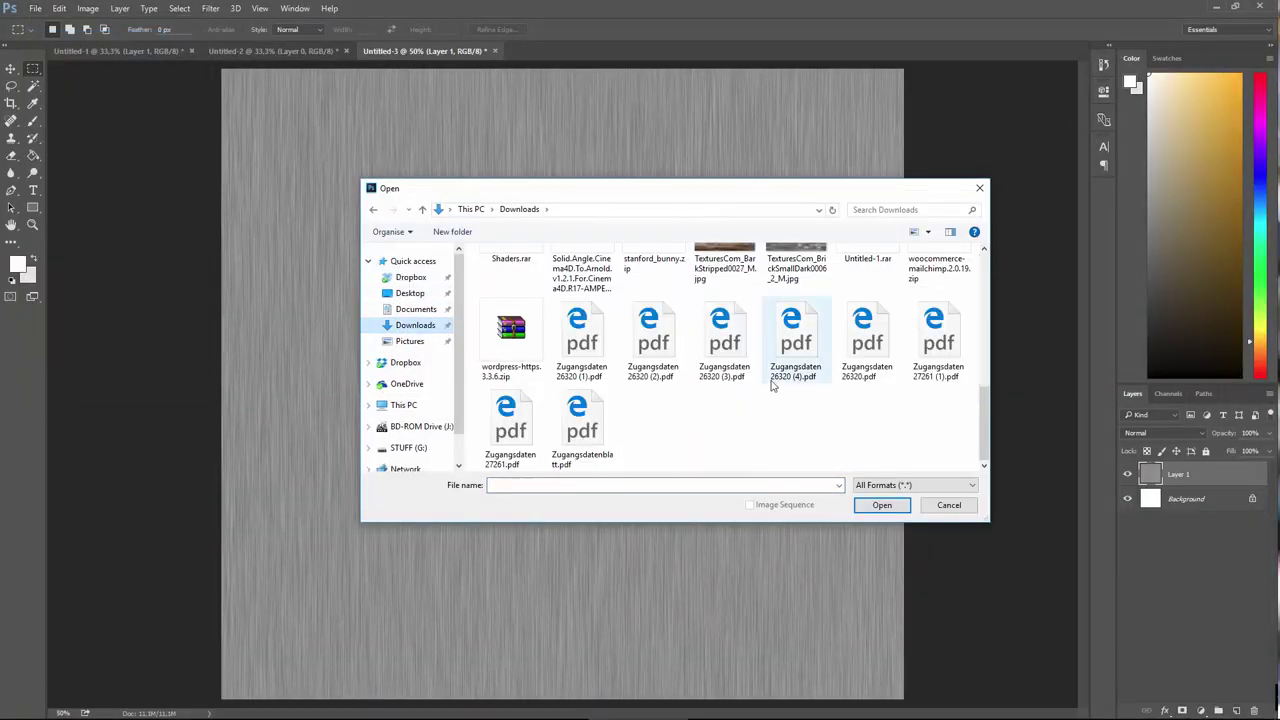
scroll(768, 380, up, 10)
scroll(768, 380, down, 5)
double_click(726, 412)
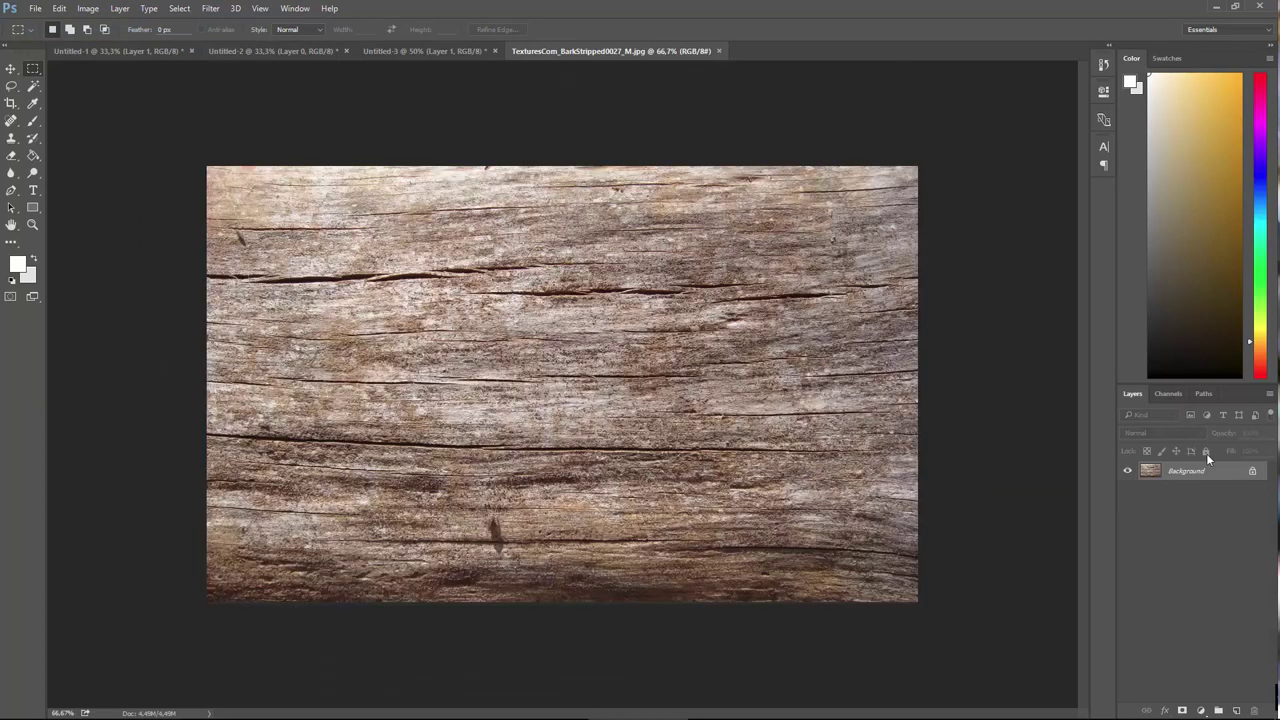
- Convert the wood image's locked background into a regular layer and start a Black & White adjustment on it
double_click(1155, 470)
click(768, 228)
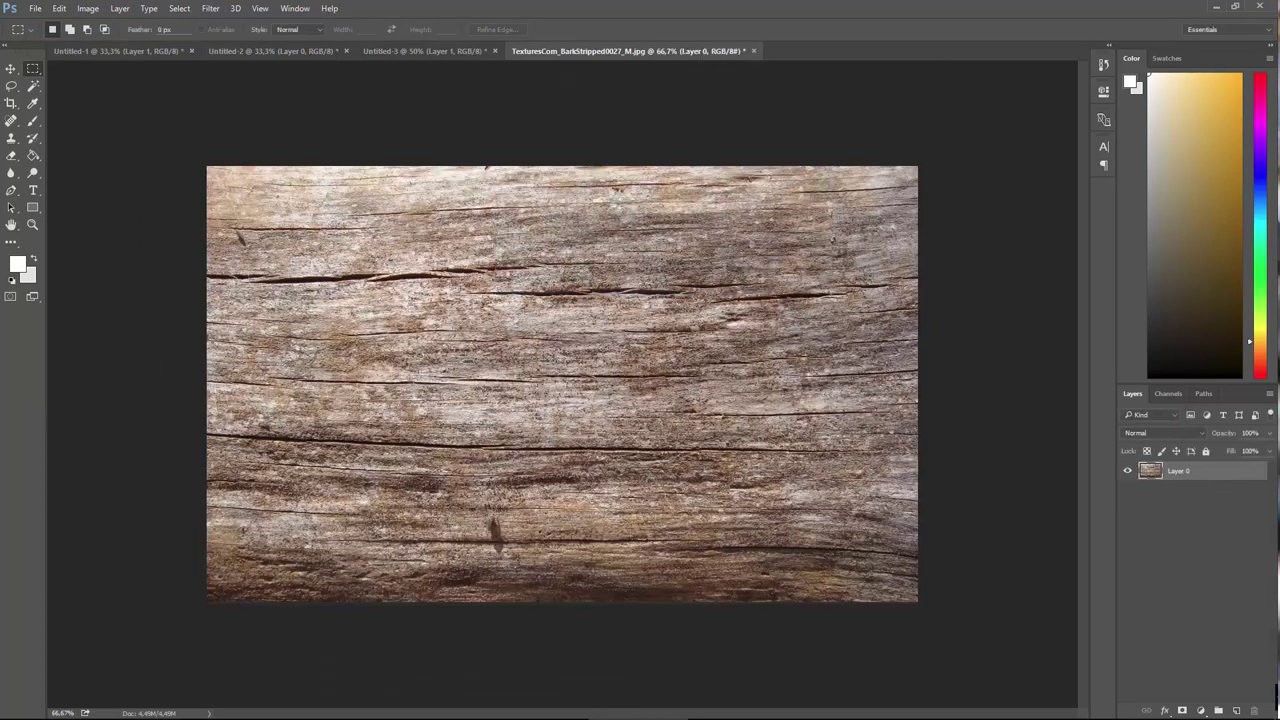
click(88, 8)
mouse_move(120, 42)
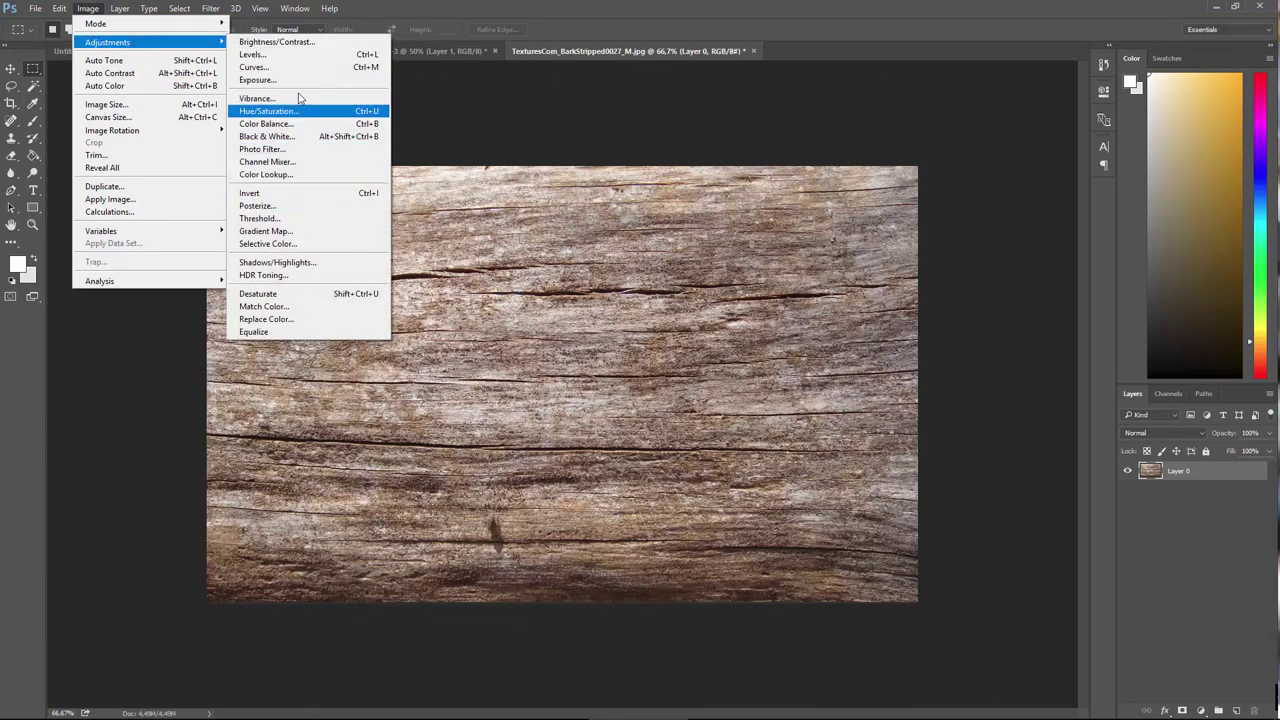
click(300, 136)
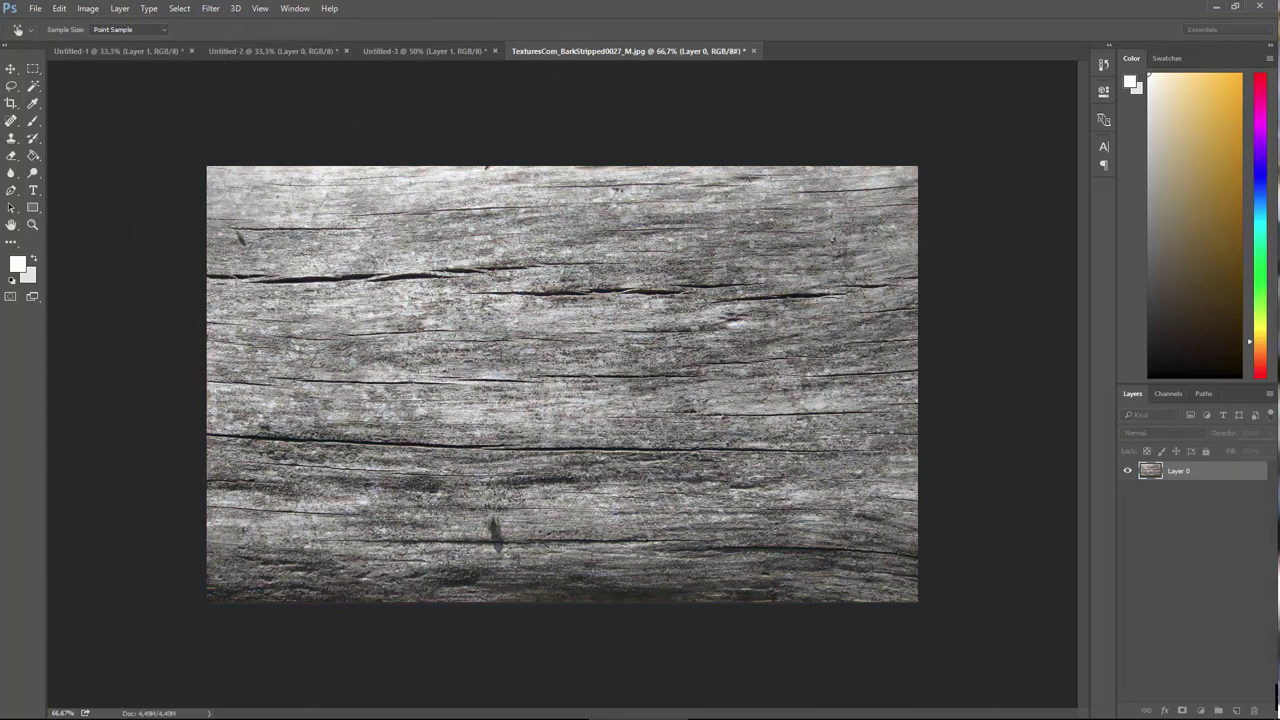
drag(1049, 234, 865, 283)
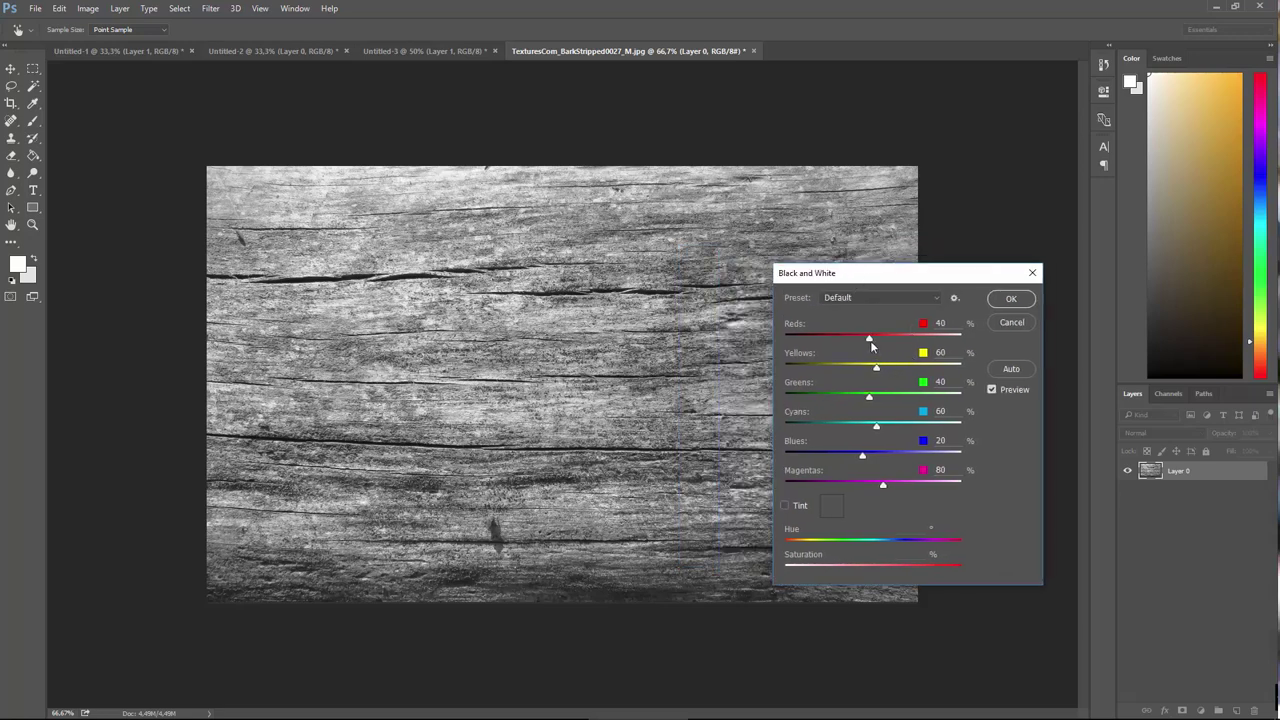
- Tune the Black & White color sliders to make the wood mostly white with dark cracks, and apply the adjustment
drag(869, 340, 998, 340)
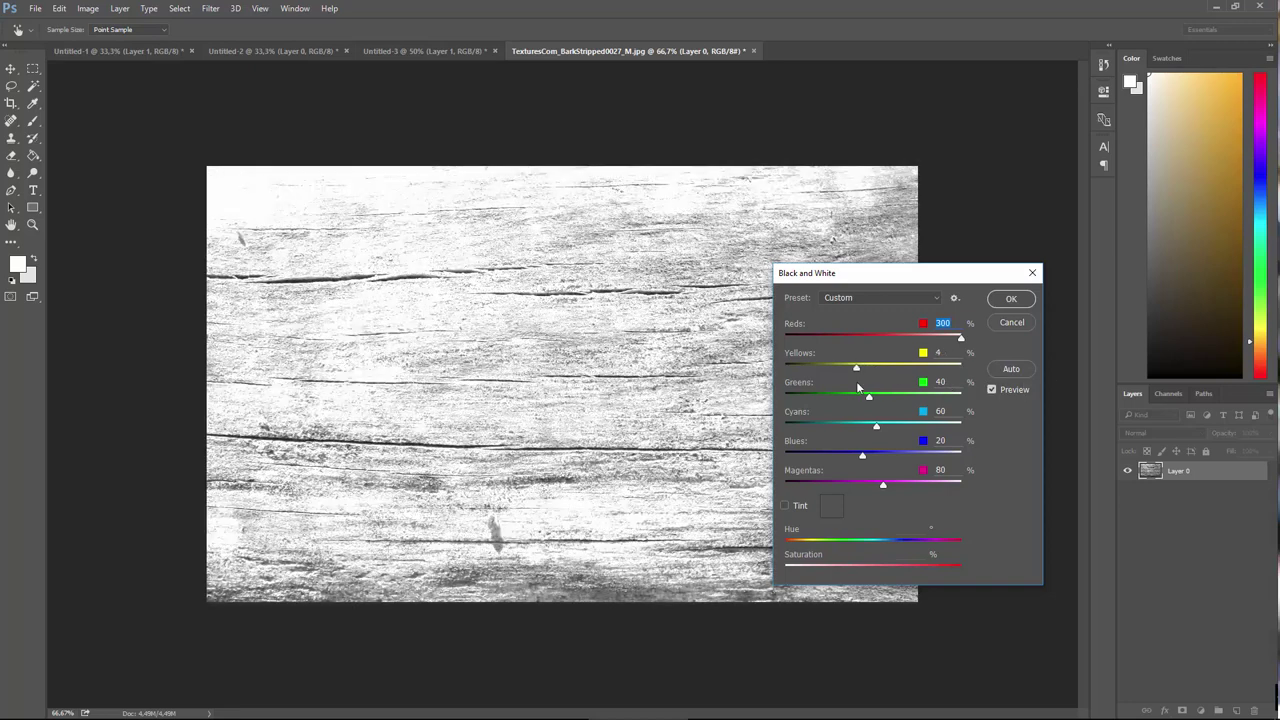
click(991, 389)
click(1018, 389)
drag(961, 397, 881, 406)
drag(770, 484, 848, 484)
drag(866, 344, 720, 367)
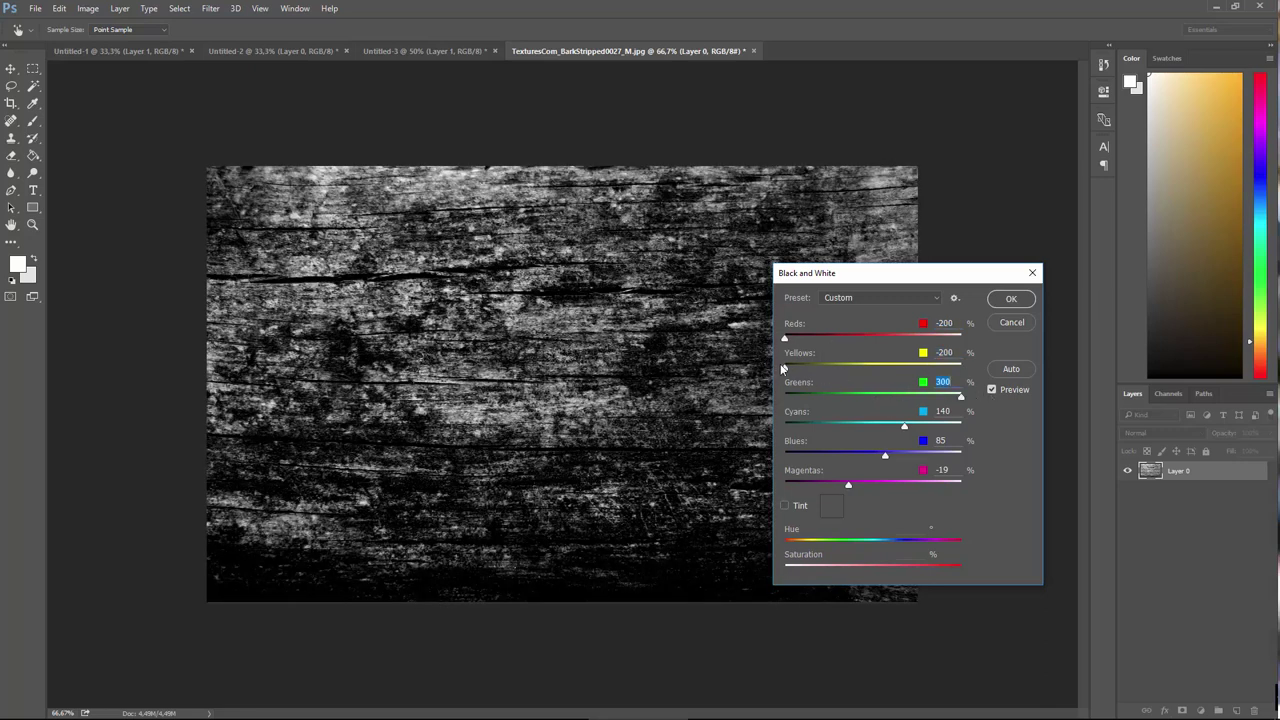
drag(784, 369, 961, 368)
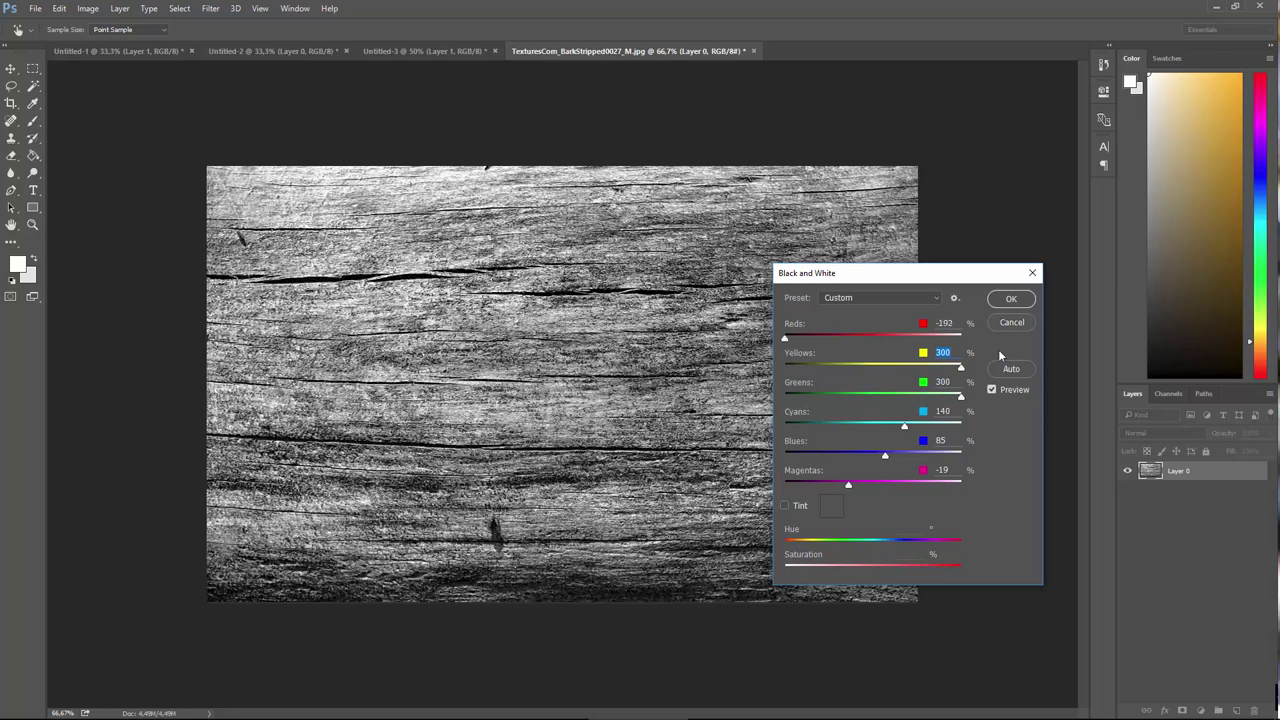
click(1011, 298)
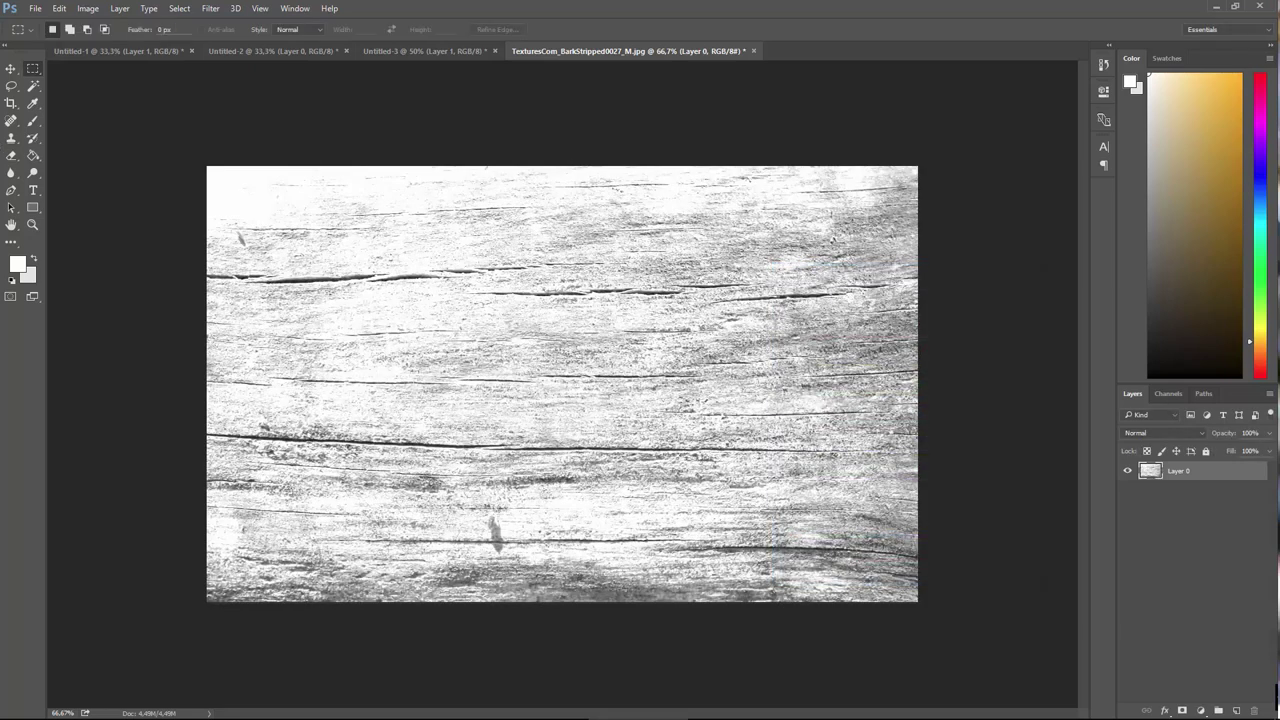
- Start saving the black-and-white image as a TIFF in the Cahpter 19 - Lets Do This folder on WORK (E:)
click(35, 8)
click(74, 163)
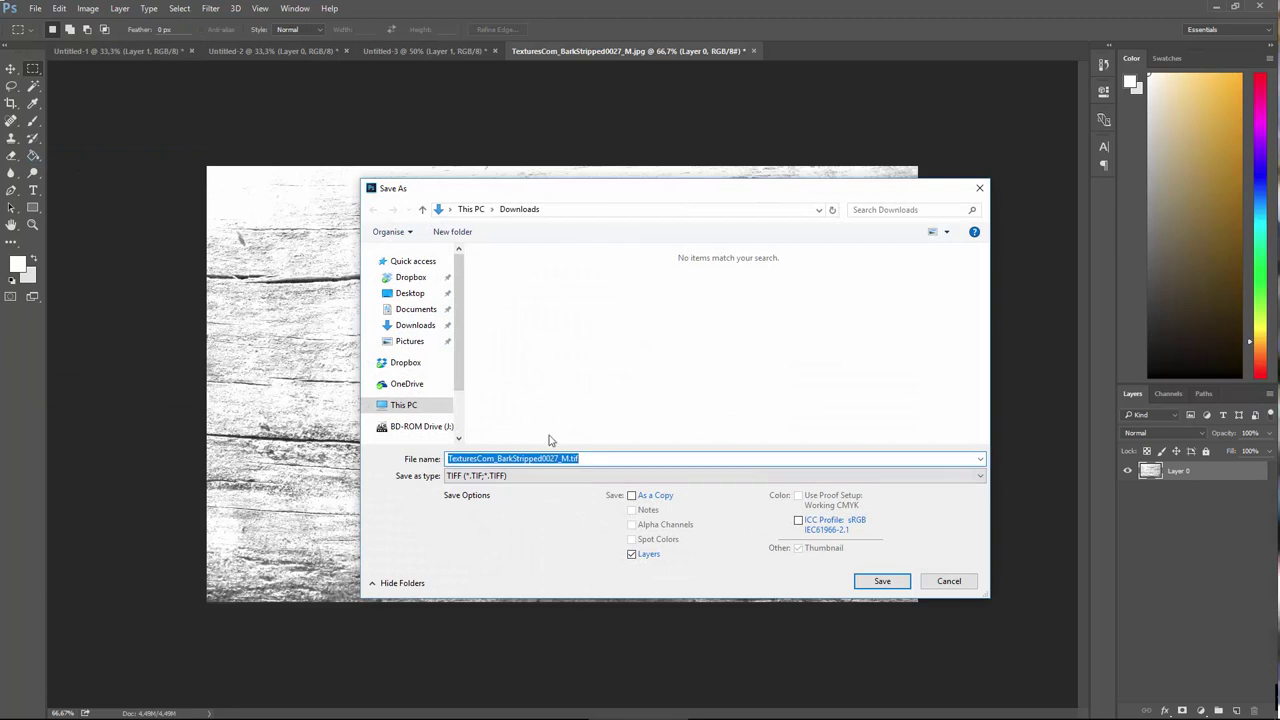
click(617, 476)
click(617, 476)
click(404, 405)
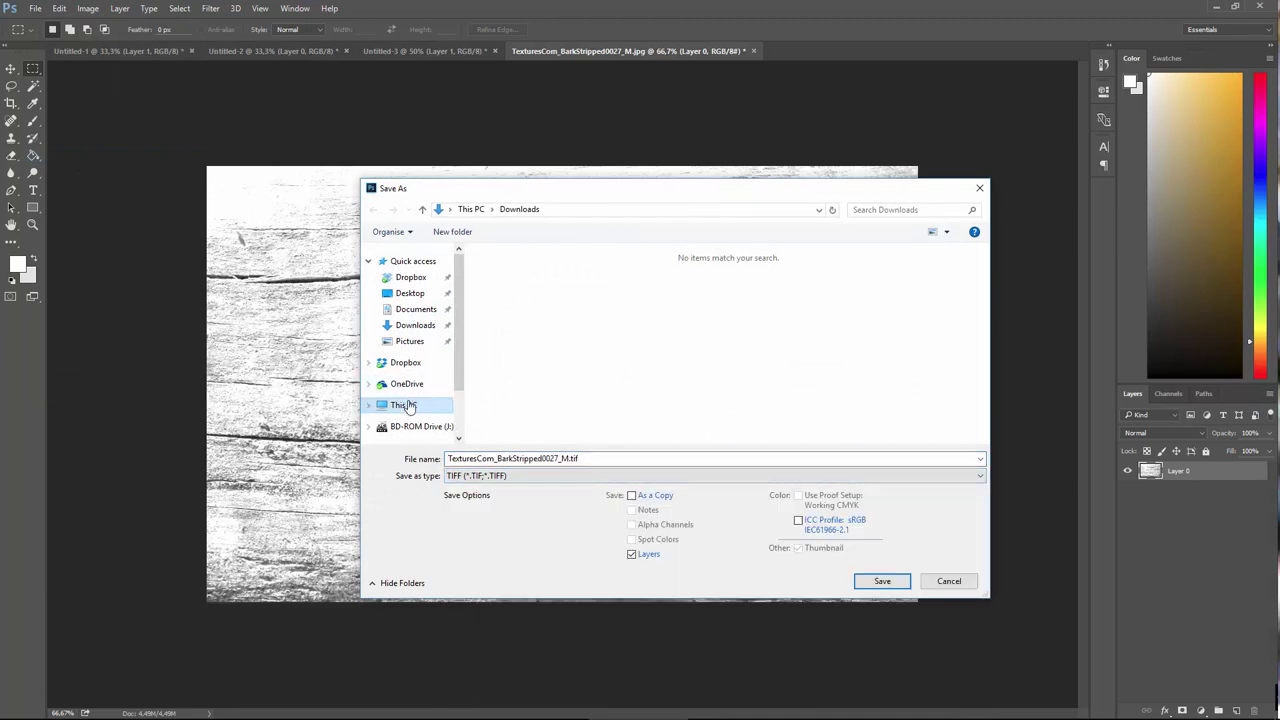
scroll(600, 370, down, 2)
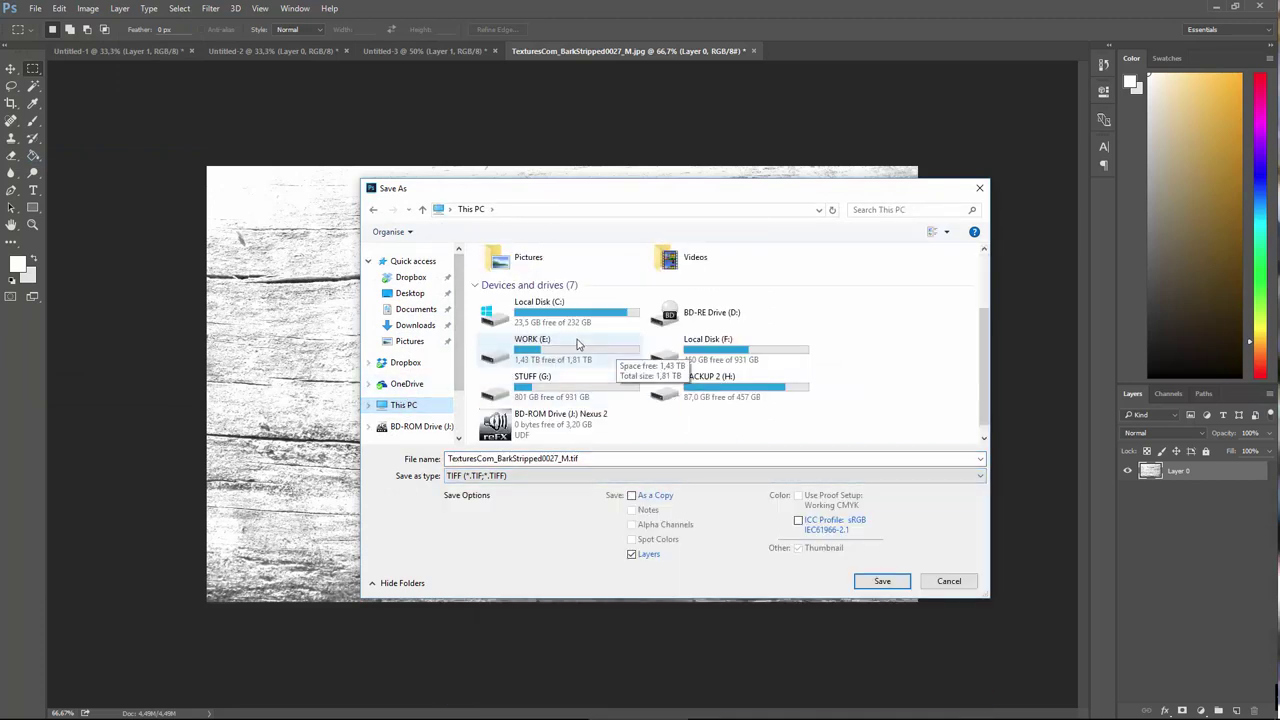
double_click(545, 345)
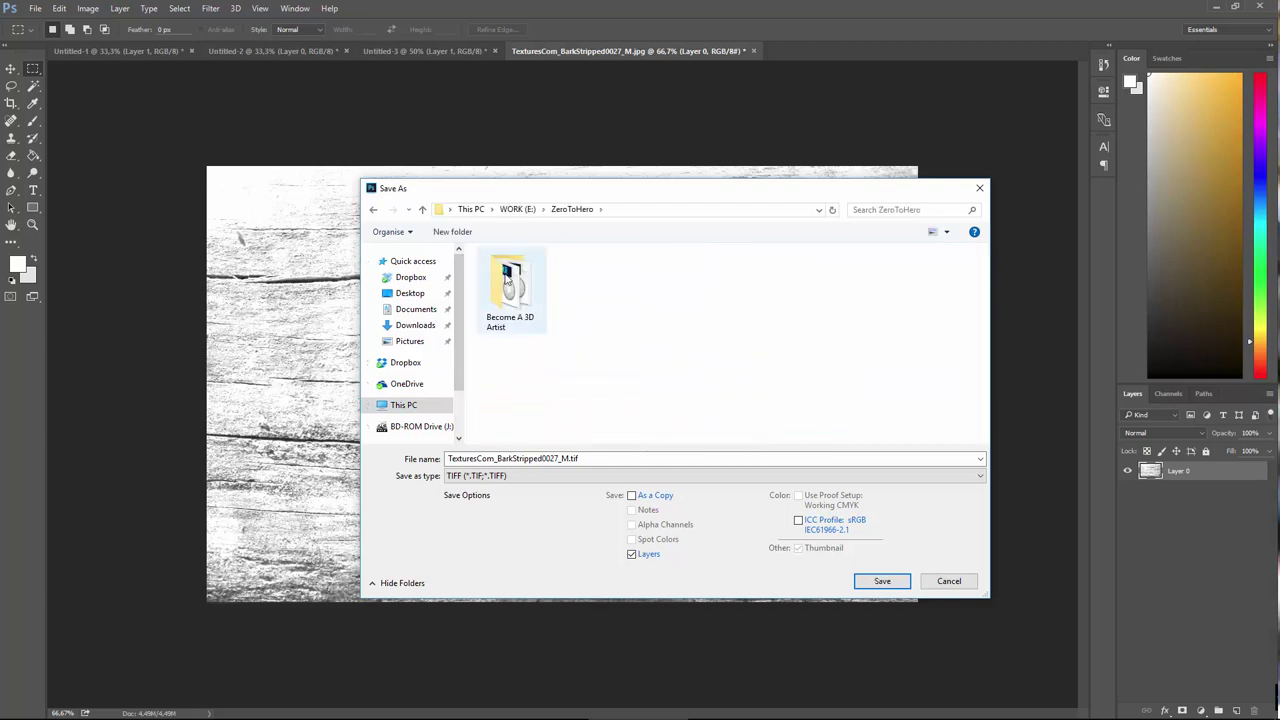
double_click(510, 290)
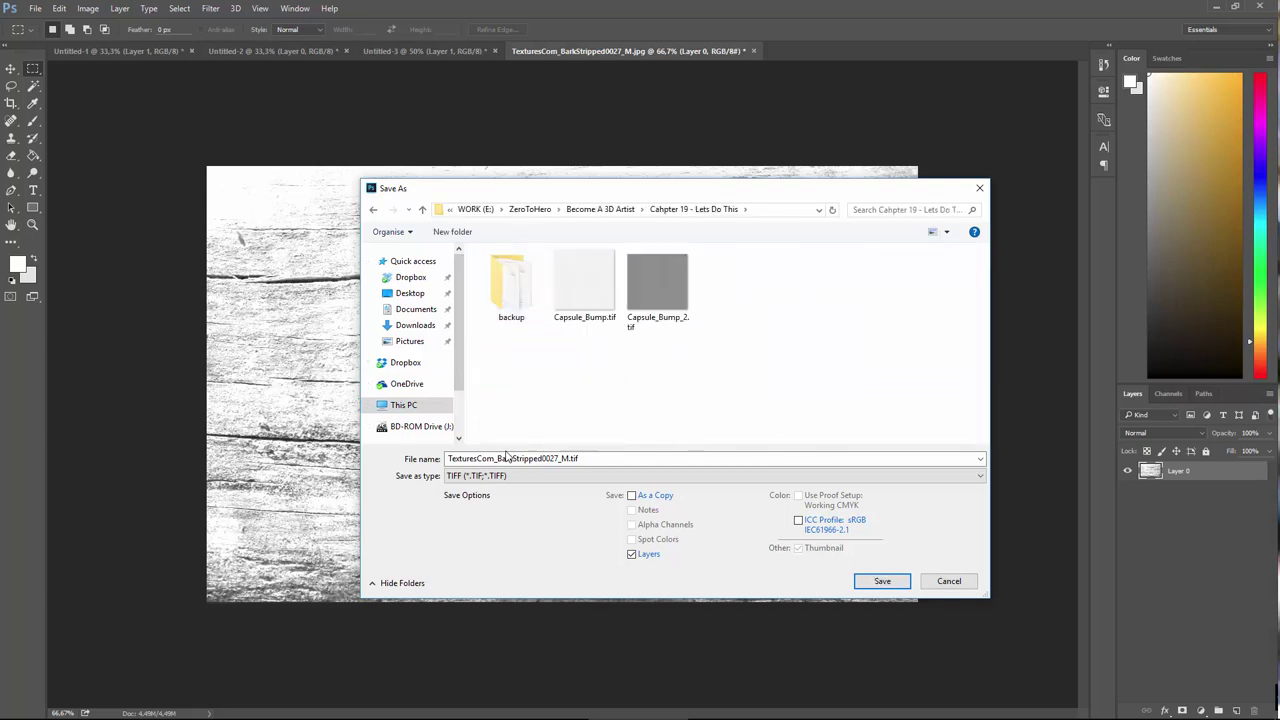
- Name the TIFF file Bark_Bump and save it
click(551, 457)
drag(568, 458, 449, 458)
key(BackSpace)
text(Bark)
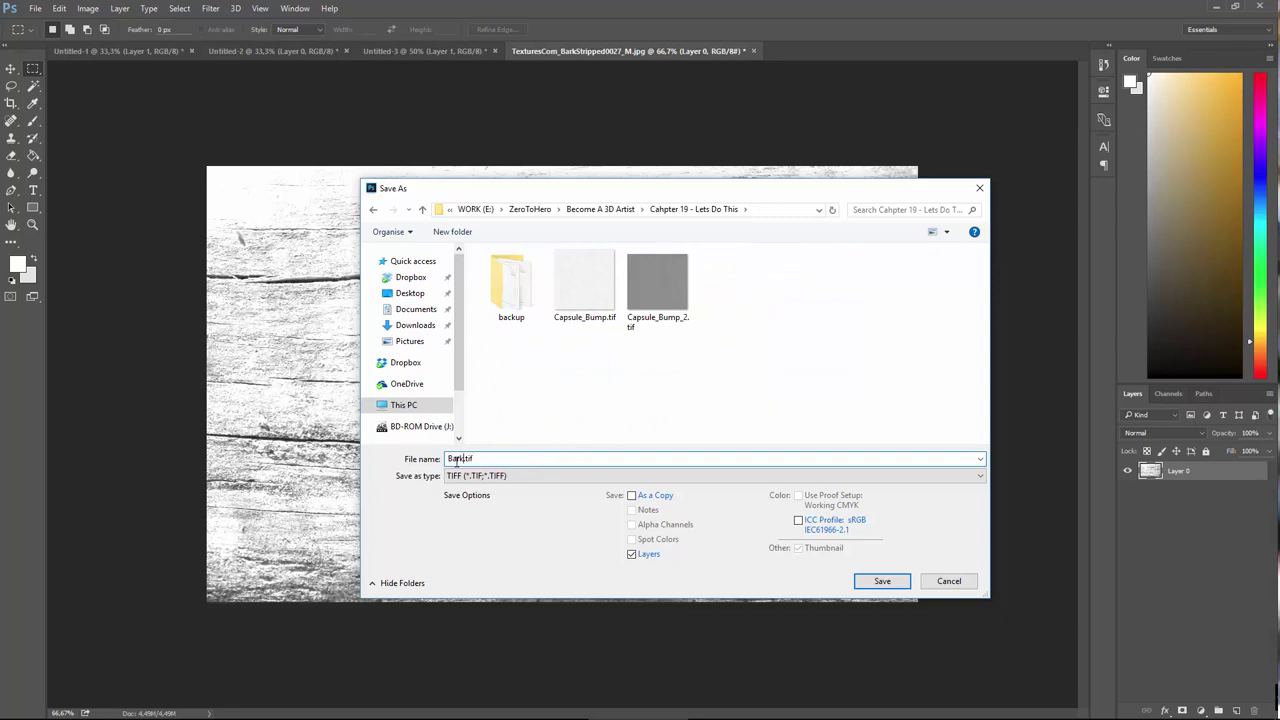
text(_Bump)
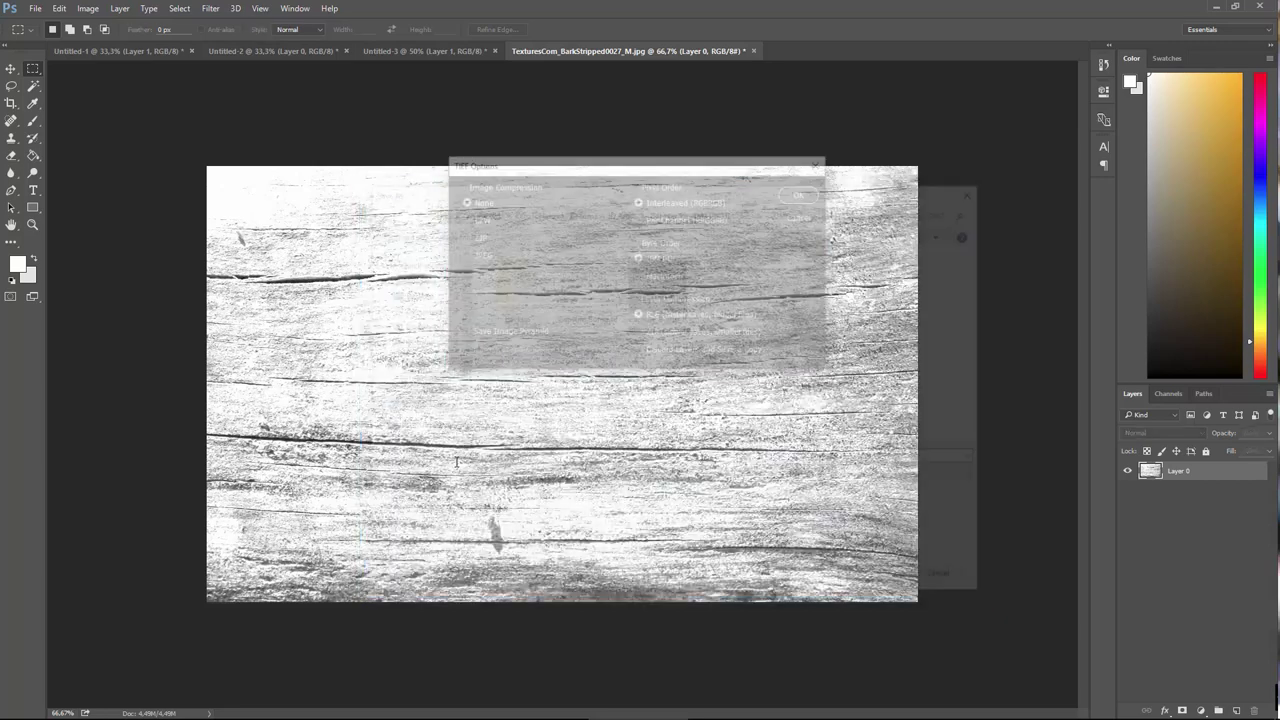
- Accept the TIFF options with no image compression and layers discarded, and switch to Cinema 4D
key(Return)
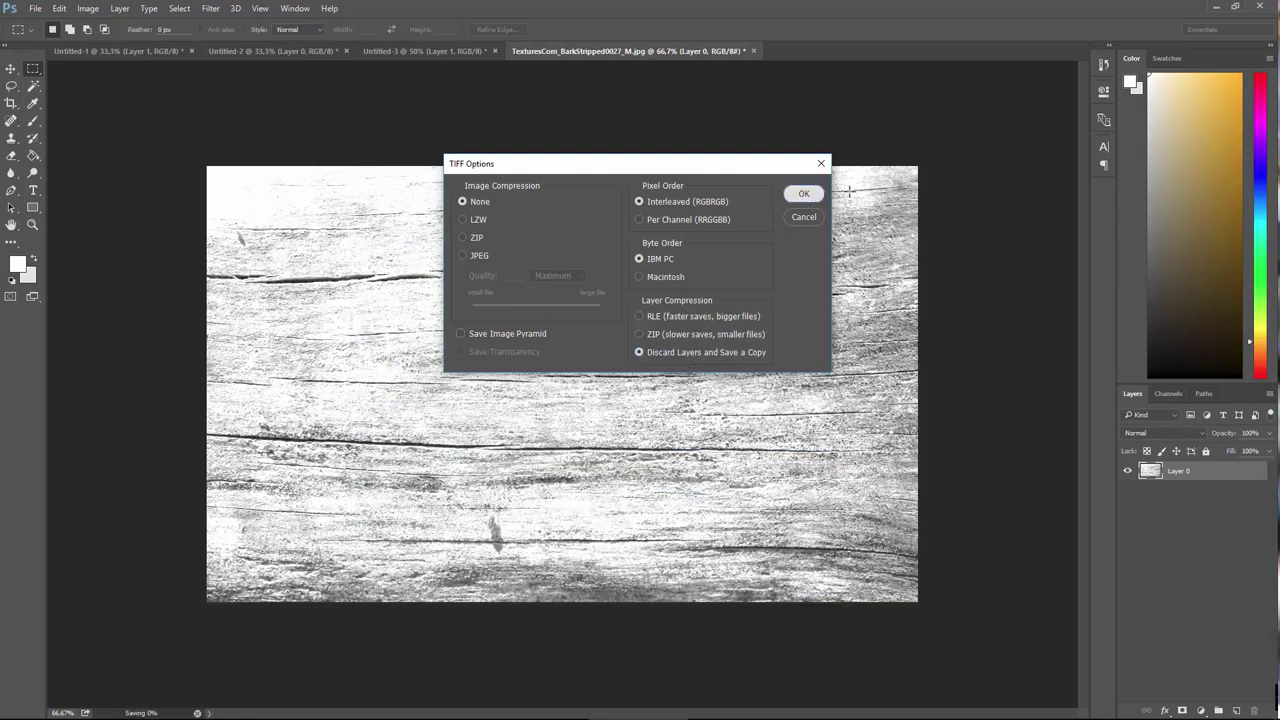
key(Return)
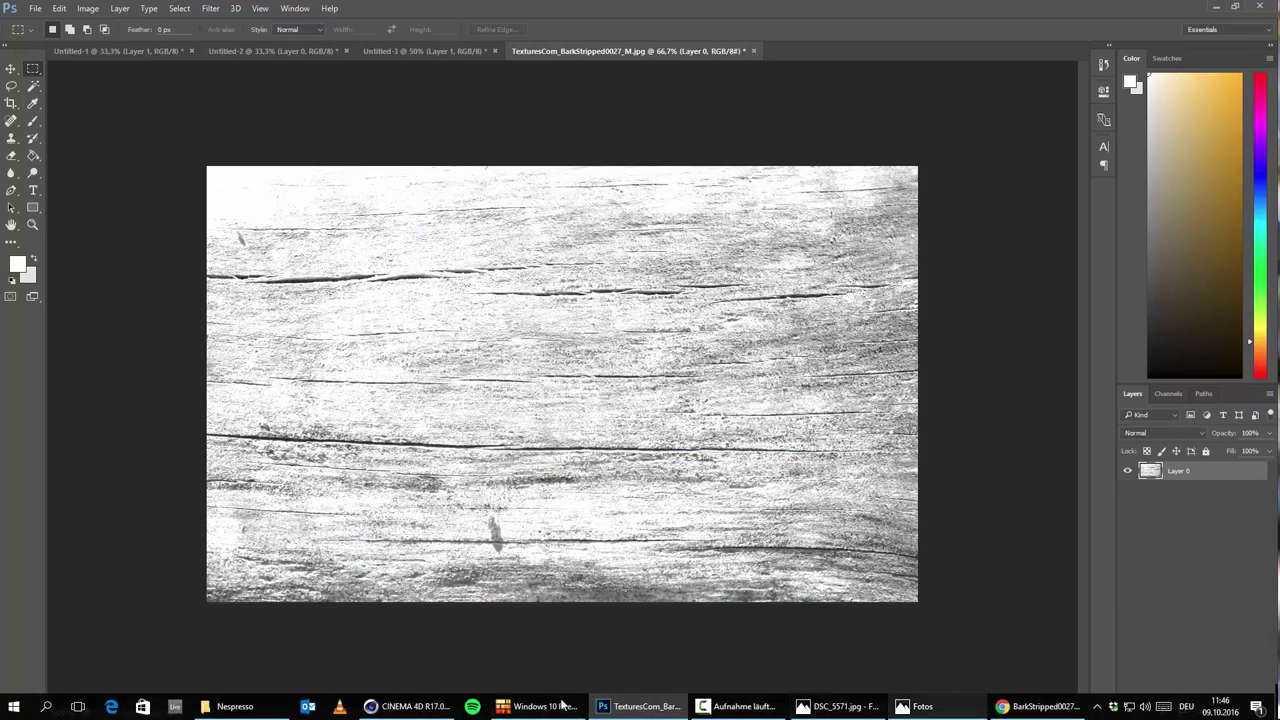
click(406, 706)
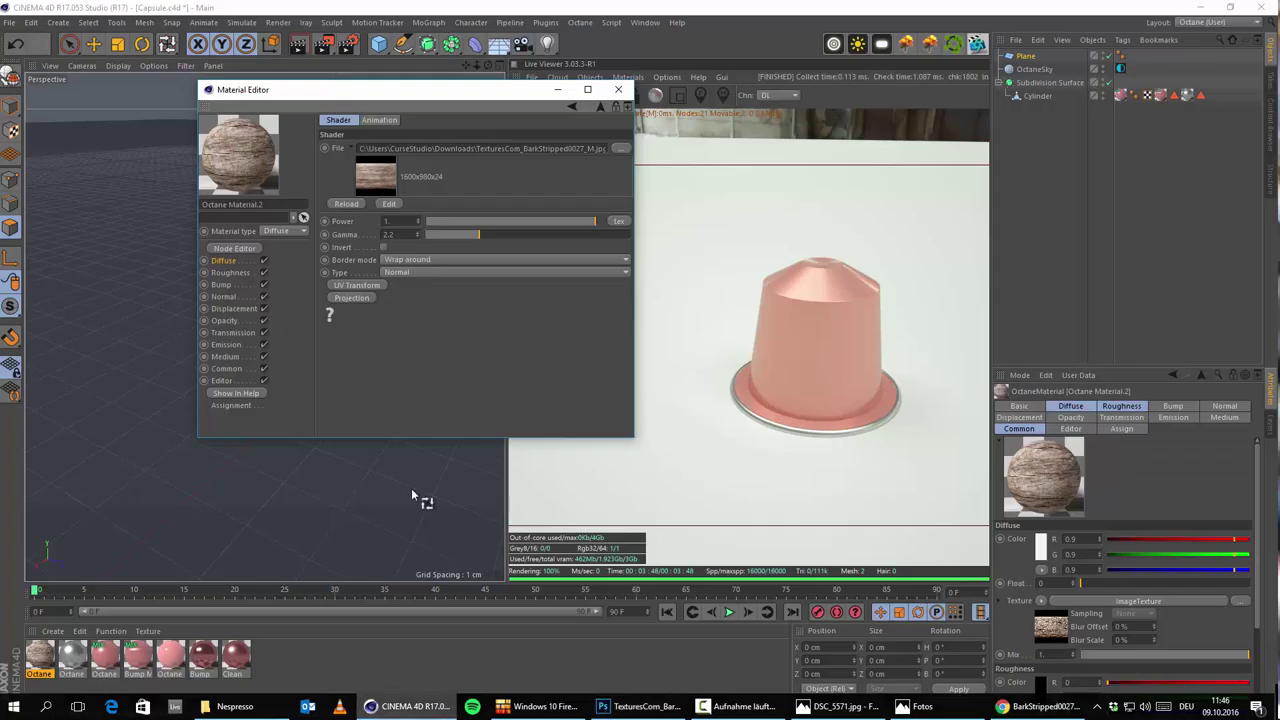
- Add an Octane ImageTexture to the Bump channel of the bark material
click(236, 287)
click(366, 199)
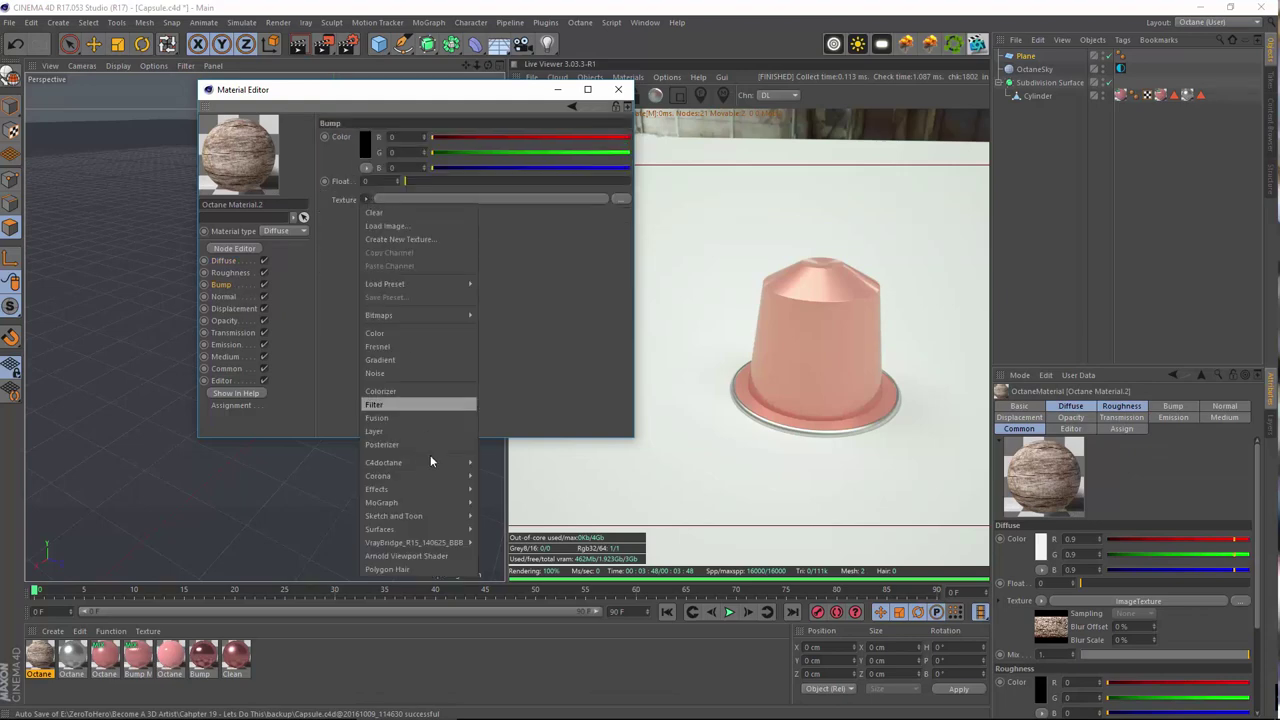
mouse_move(435, 472)
click(519, 472)
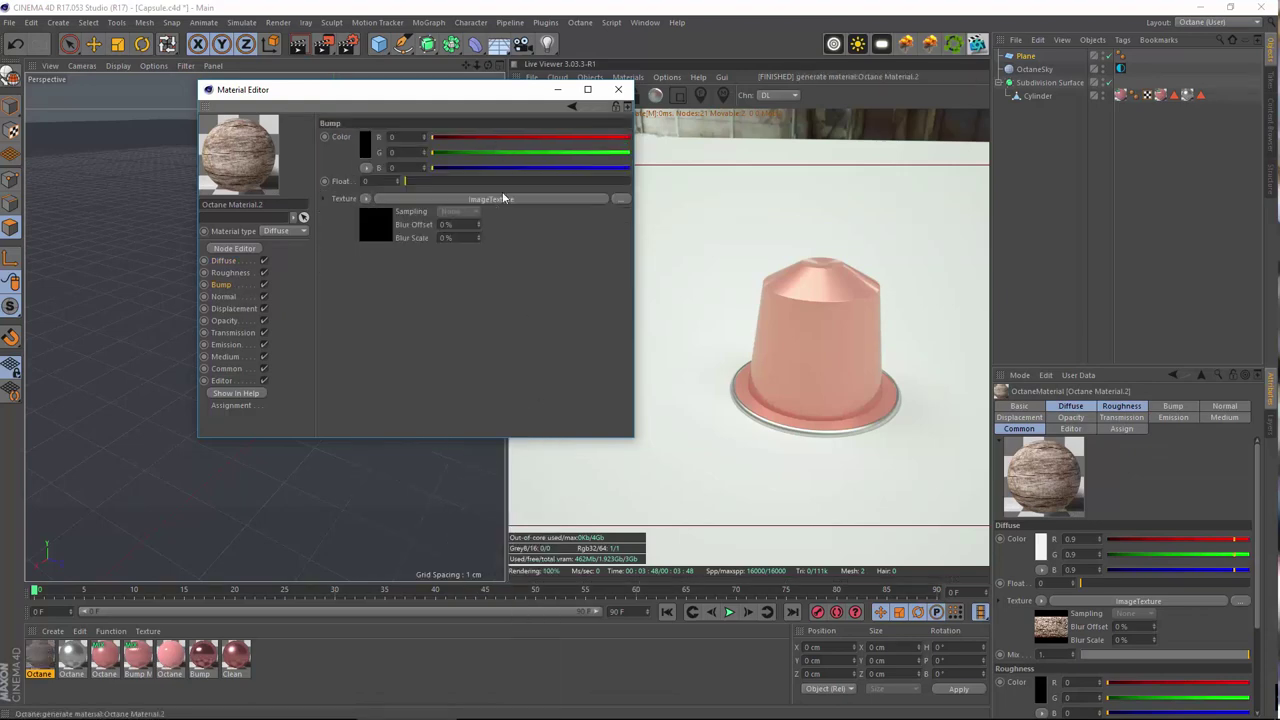
- Load Bark_Bump.tif from the Cahpter 19 - Lets Do This folder on WORK (E:) into the bump texture, and close the Material Editor
click(620, 151)
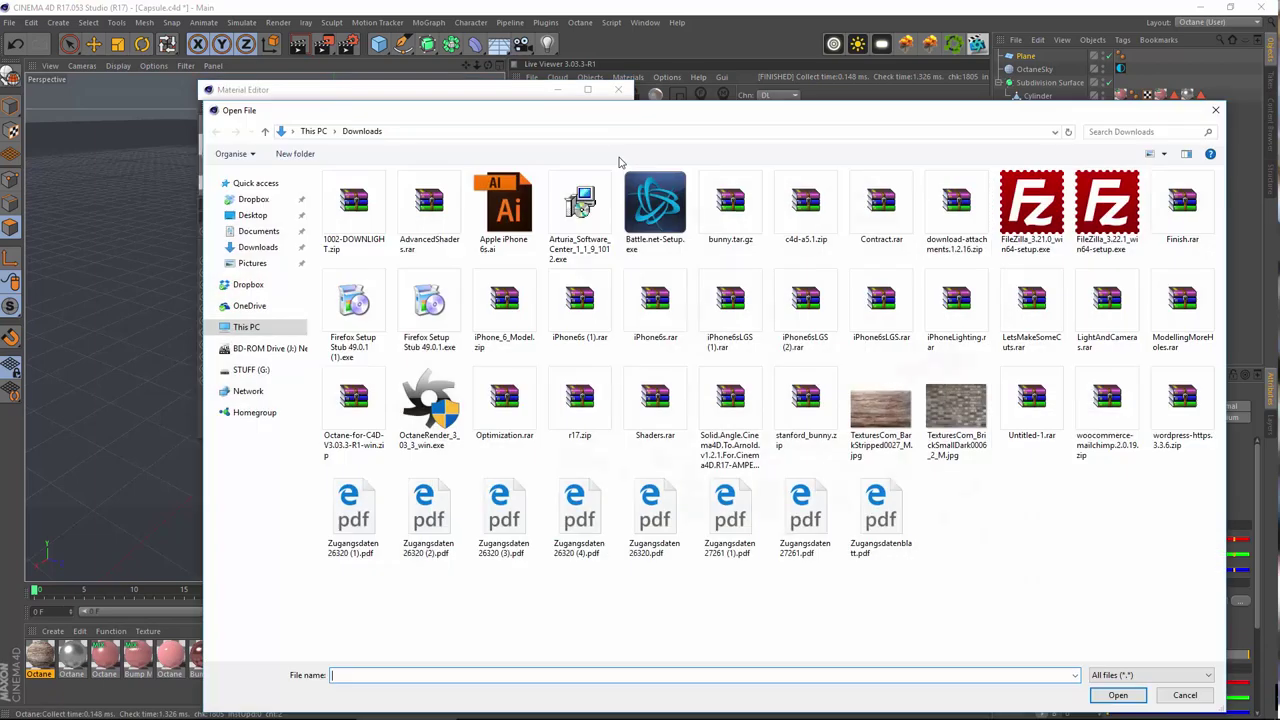
click(248, 327)
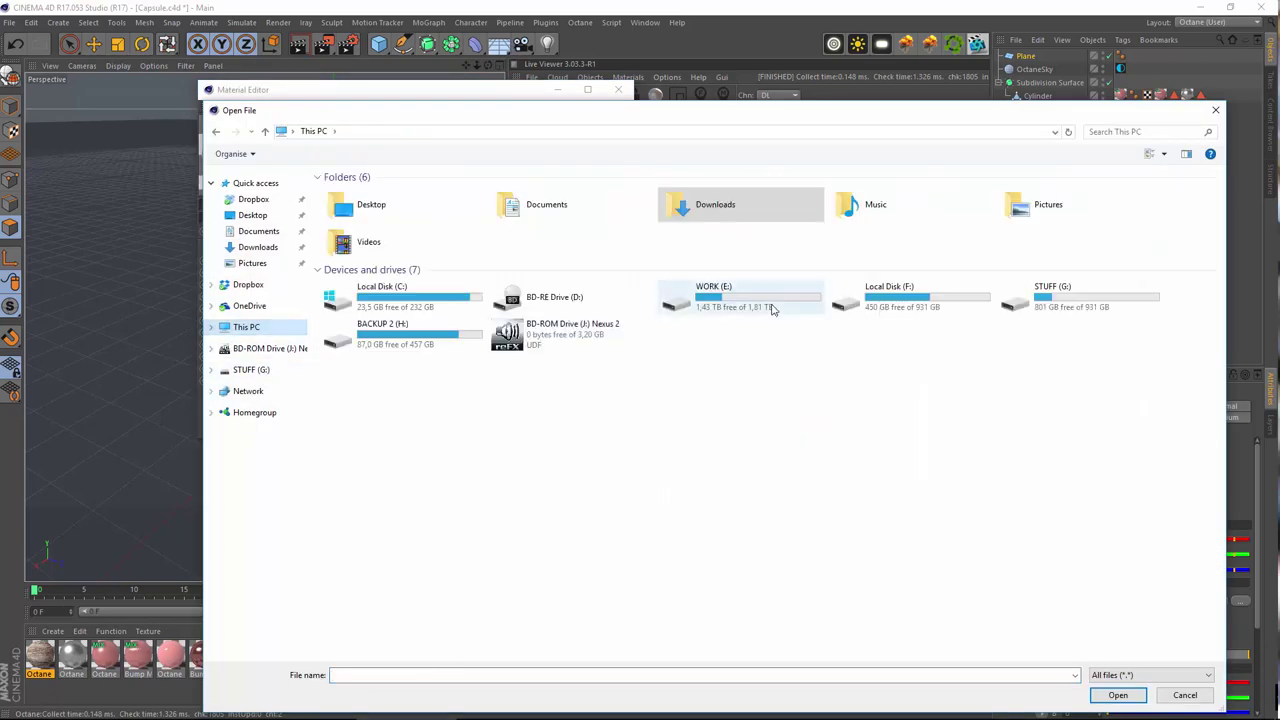
double_click(760, 305)
double_click(365, 376)
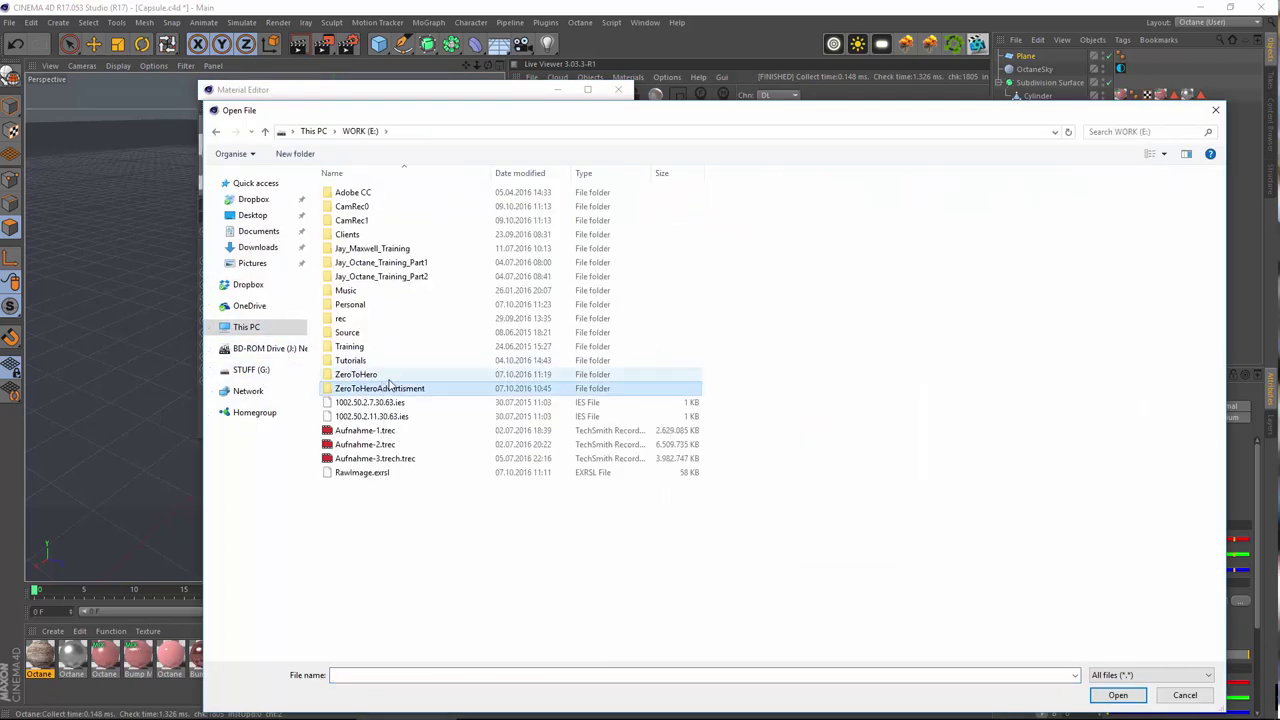
double_click(349, 215)
double_click(447, 197)
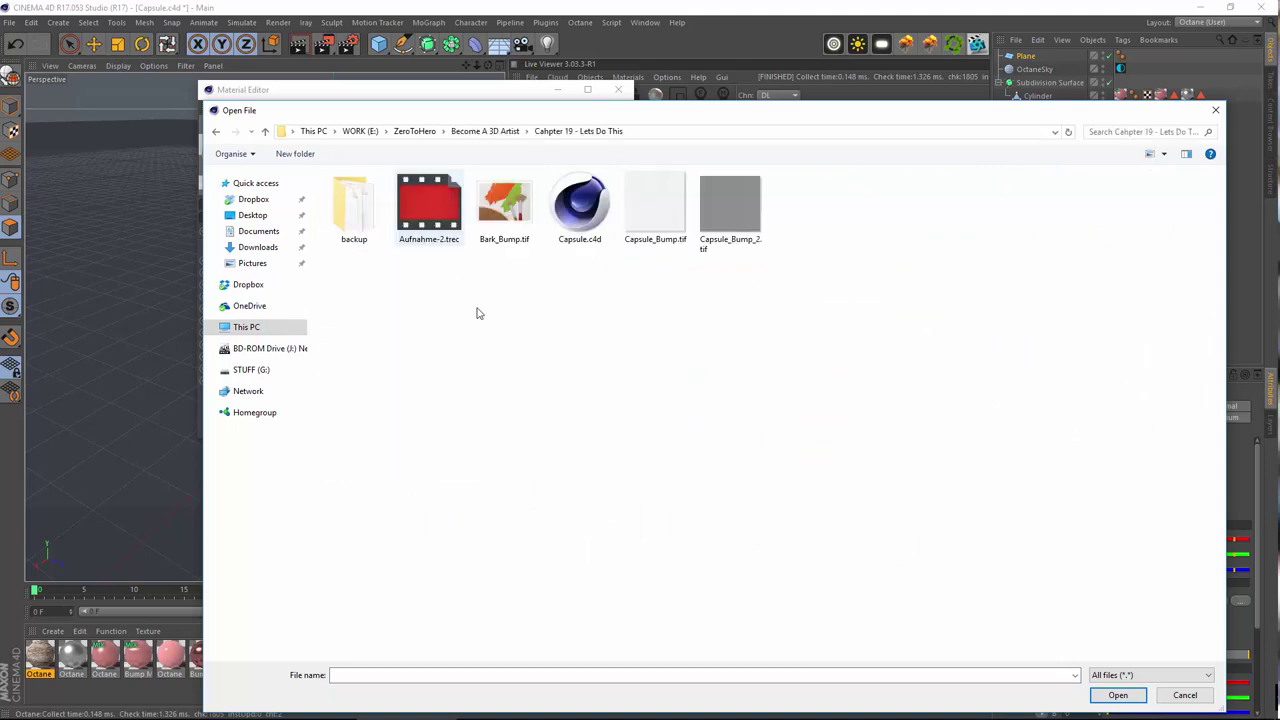
double_click(503, 207)
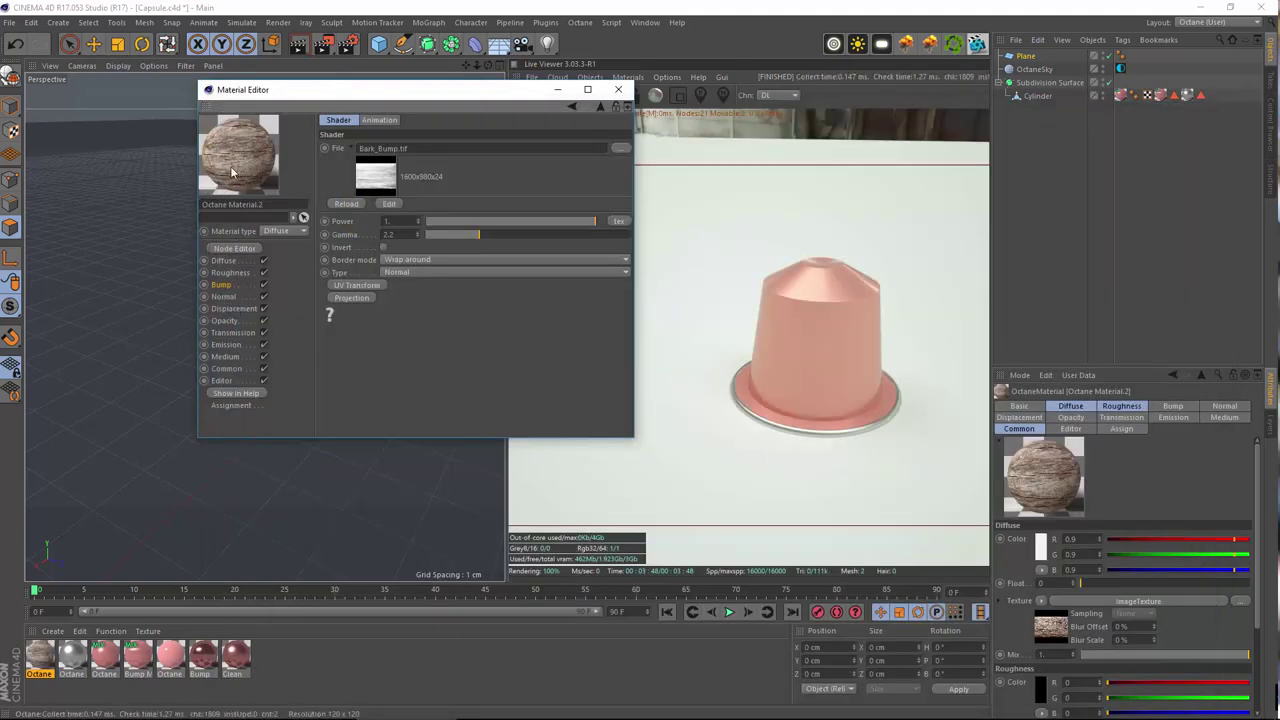
click(622, 92)
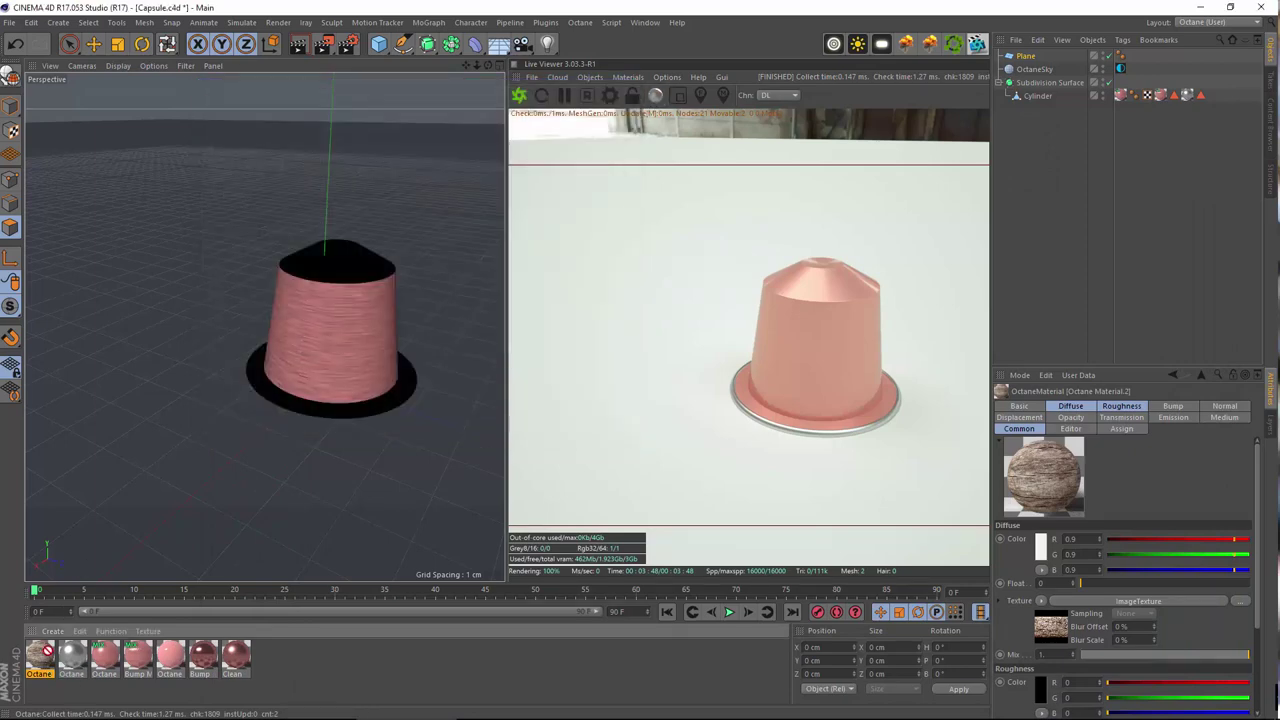
- Apply the bark material to the Plane object and set its texture projection to Cubic
drag(47, 651, 1040, 56)
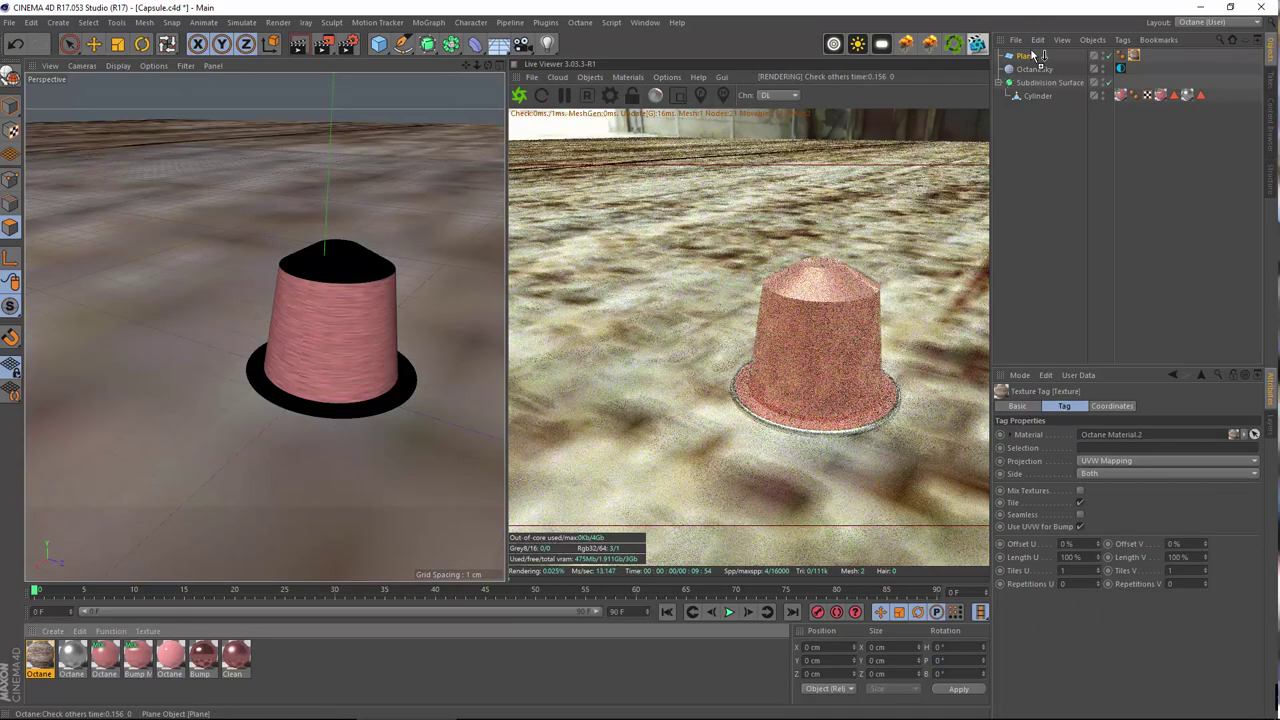
click(1121, 461)
click(1118, 512)
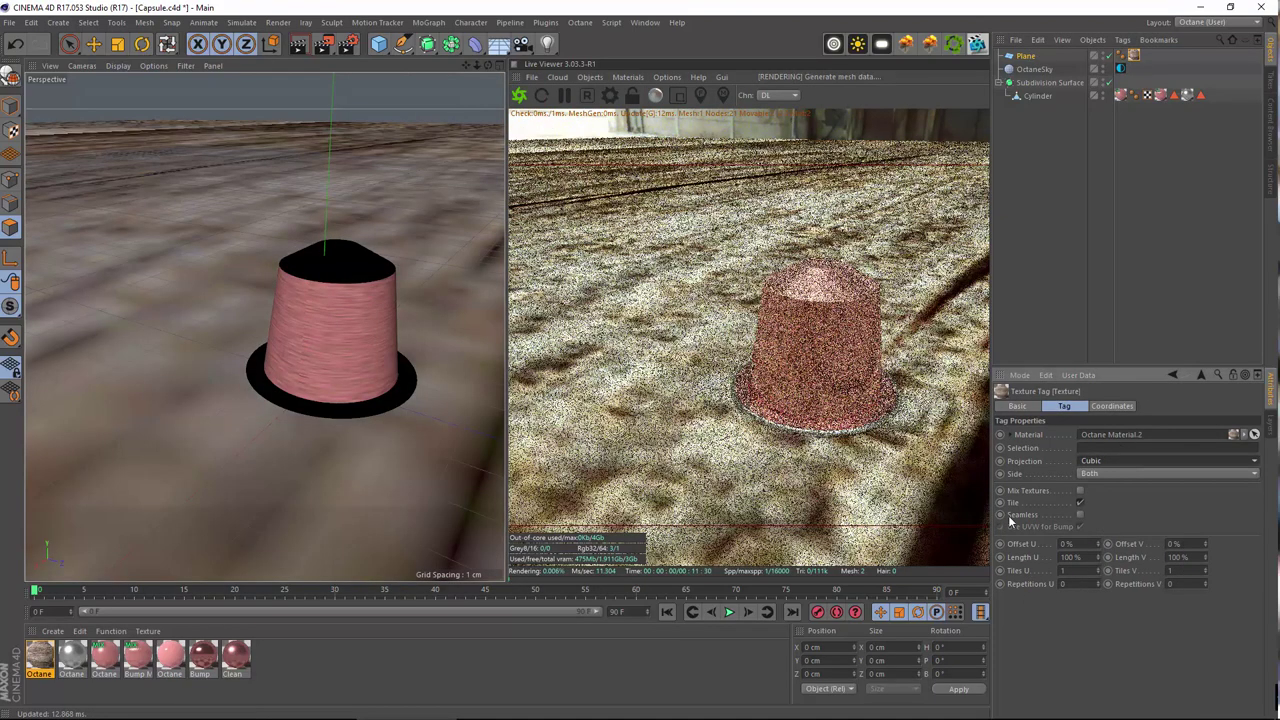
- Set both Length U and Length V of the plane's texture tag to 10%
double_click(1064, 557)
text(10)
key(Return)
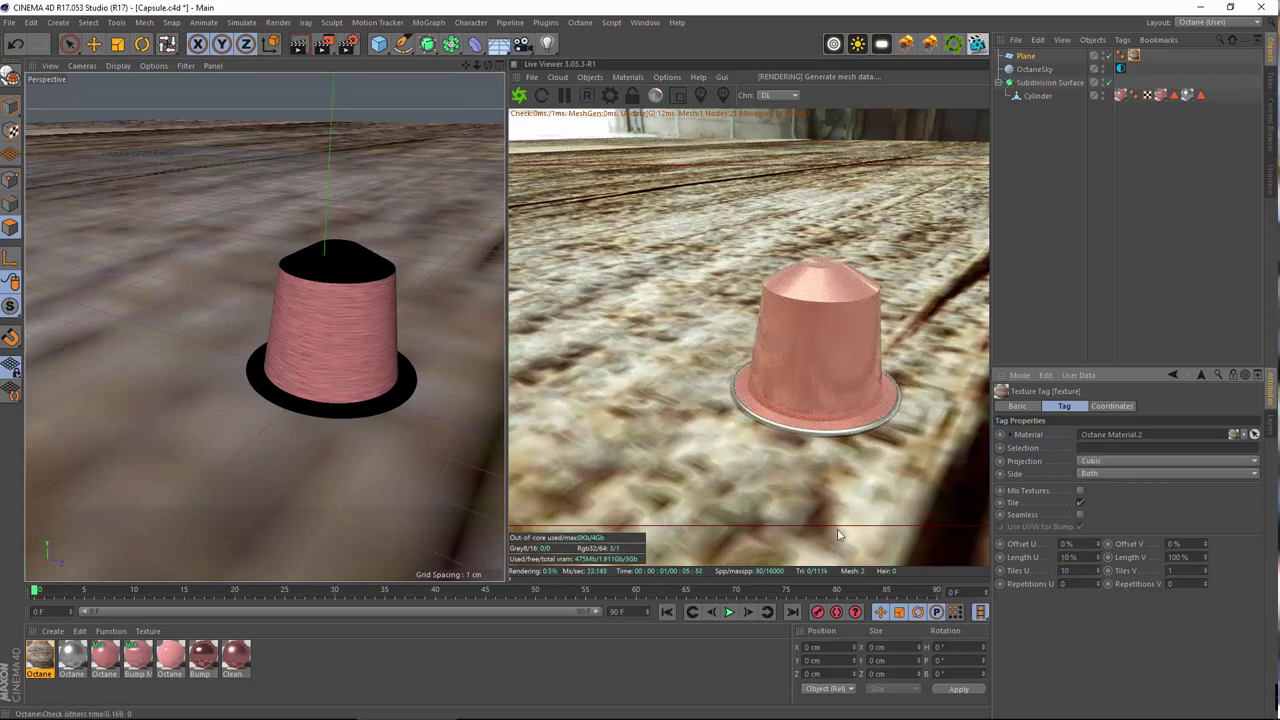
drag(1192, 558, 893, 478)
text(10)
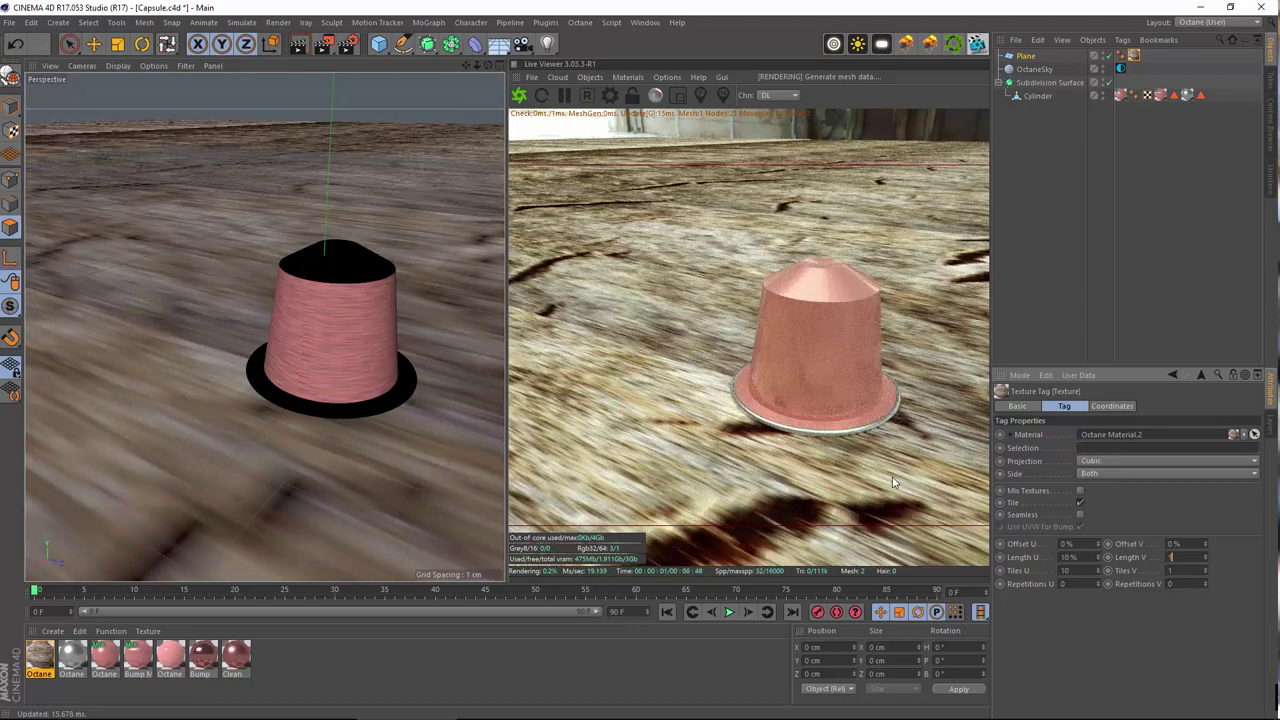
key(Return)
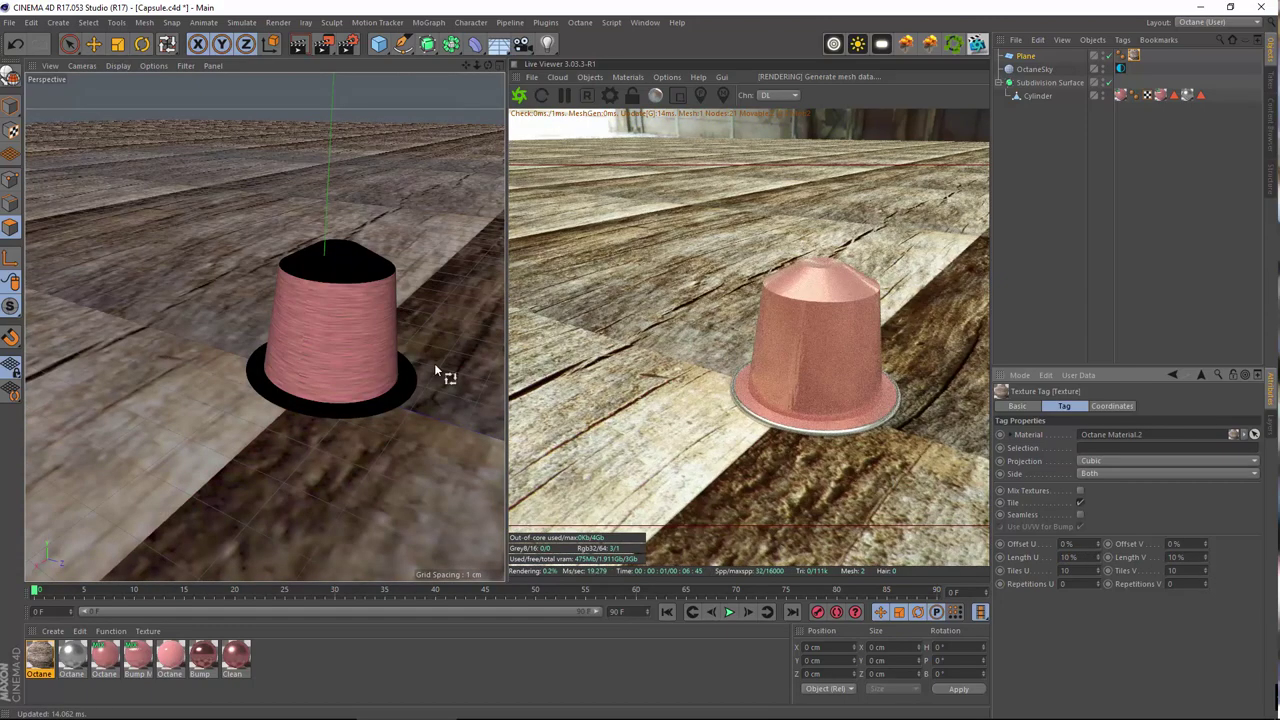
alt+drag(298, 289, 298, 305)
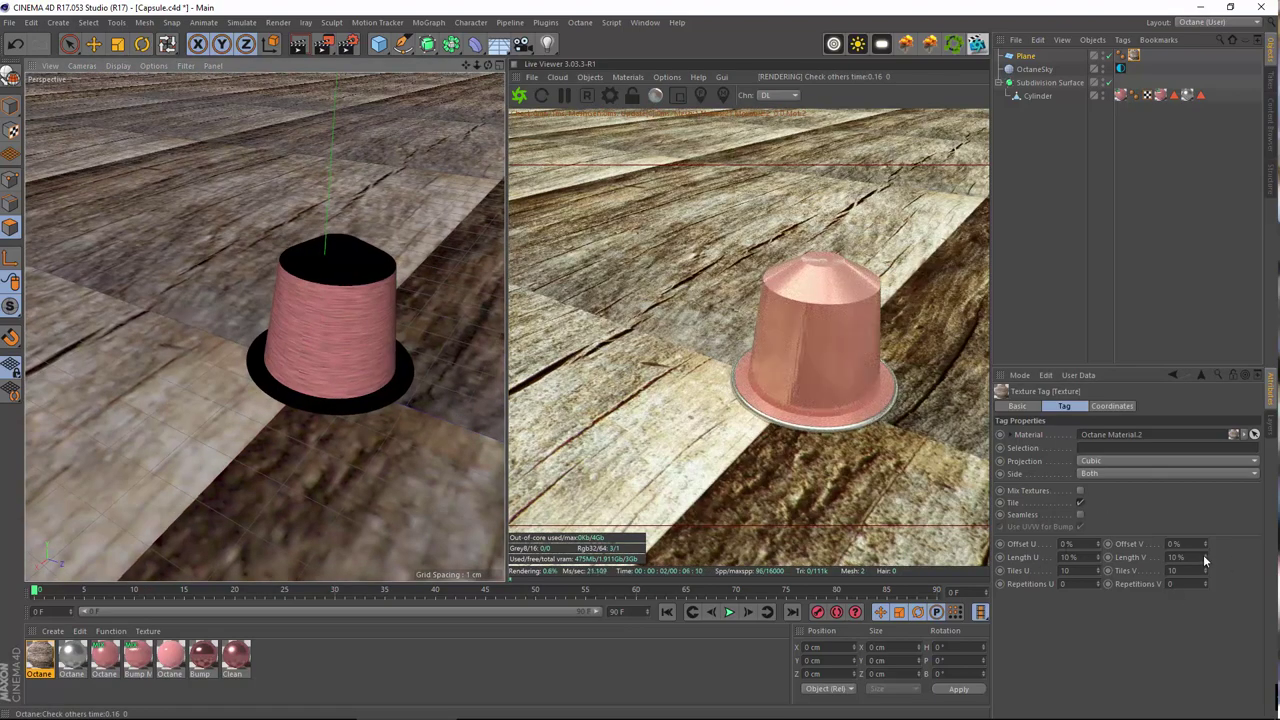
- Try a different Length V on the plane's texture, return it to 10%, and stretch Length U to 35%
drag(1206, 557, 873, 530)
text(10)
key(Return)
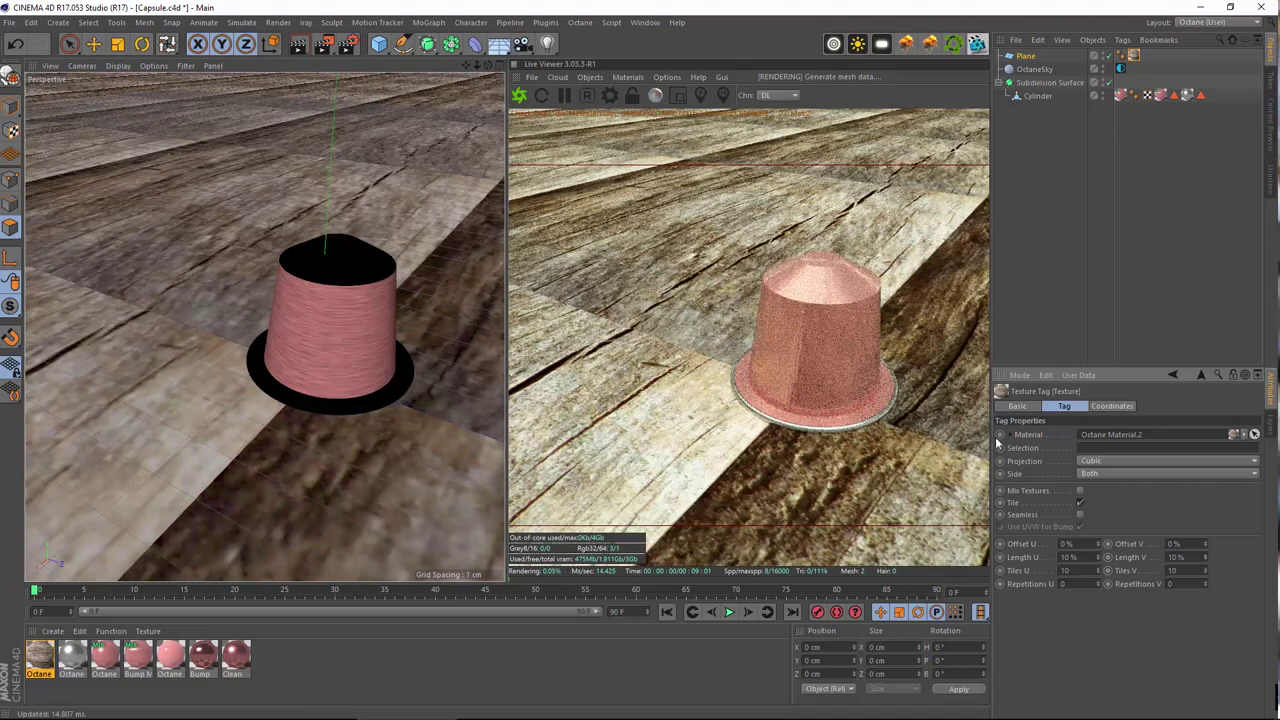
mouse_move(1097, 557)
mouse_down()
mouse_move(1097, 515)
mouse_move(1097, 536)
mouse_up()
drag(1097, 581, 1097, 587)
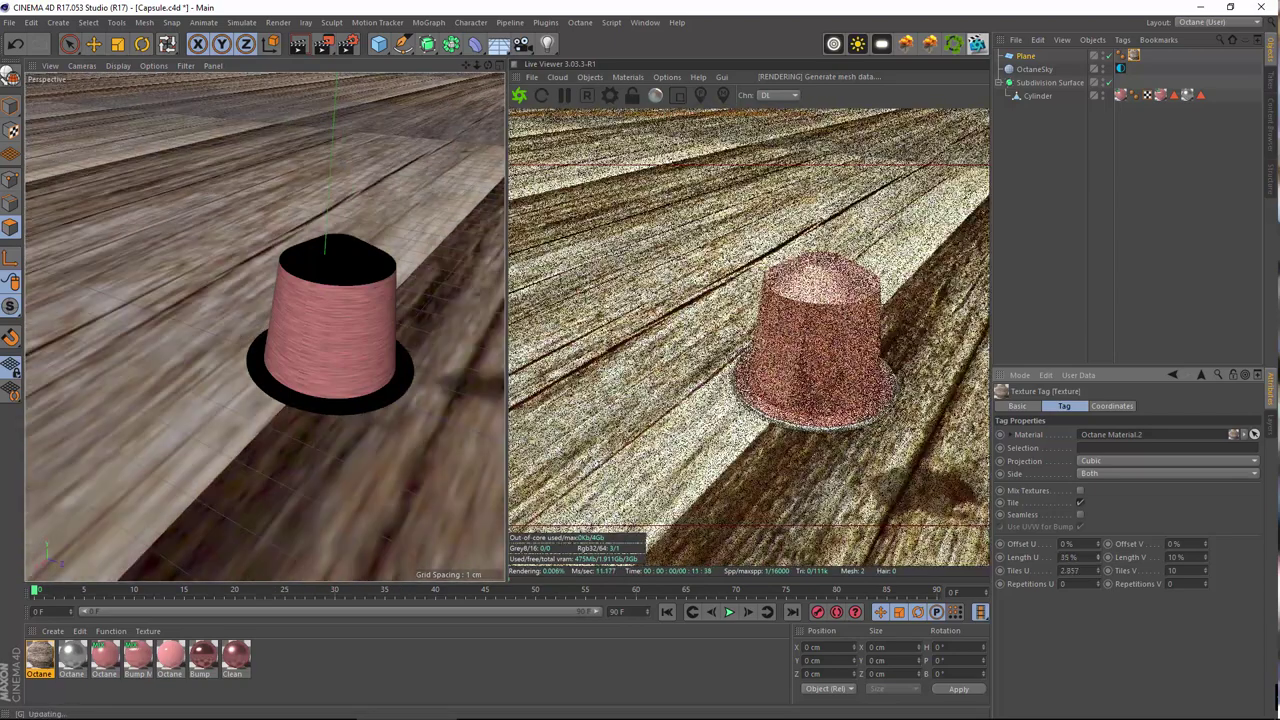
- Switch to Model mode with the Move tool and shift the ground plane along Z to about -13.5 cm
click(1037, 96)
click(88, 42)
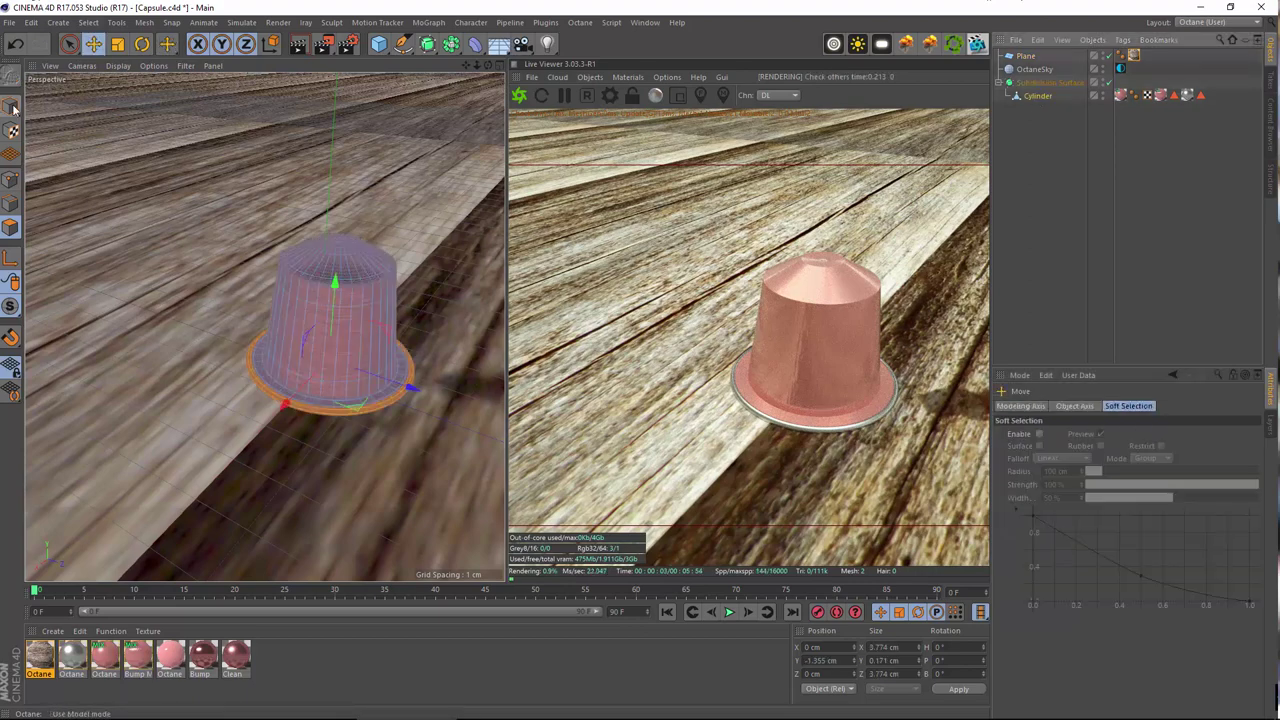
click(11, 103)
click(1025, 57)
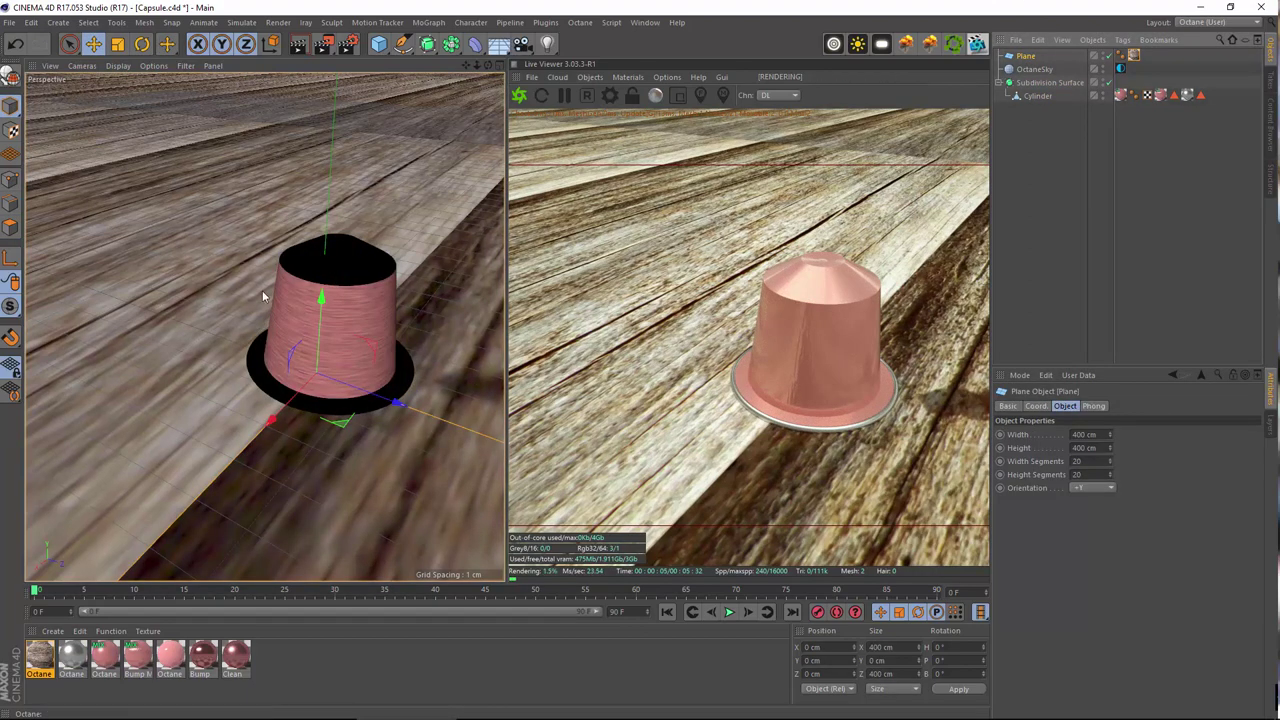
drag(378, 405, 45, 296)
alt+drag(410, 480, 280, 370)
scroll(208, 399, up, 2)
alt+middle_drag(280, 370, 273, 404)
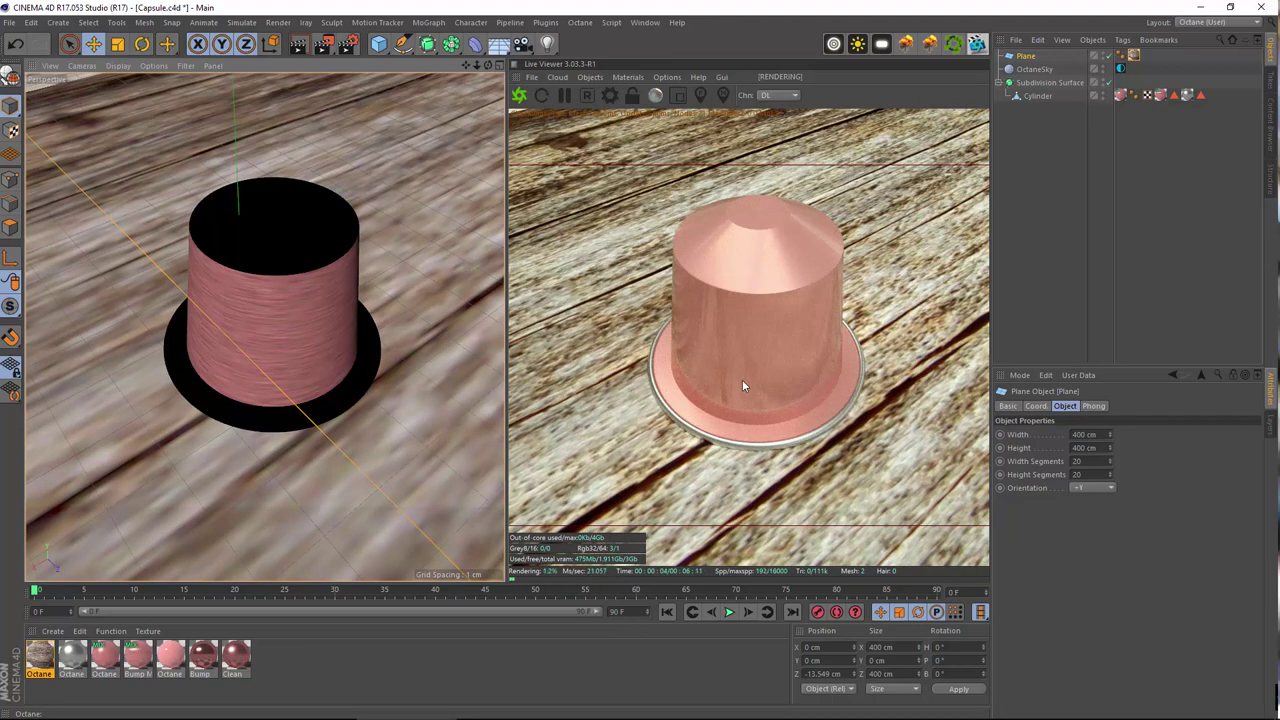
- Set the plane texture's Length U to 12% and reposition the plane at X 16 cm and Z about -10.5 cm
click(1133, 55)
drag(1097, 556, 1097, 590)
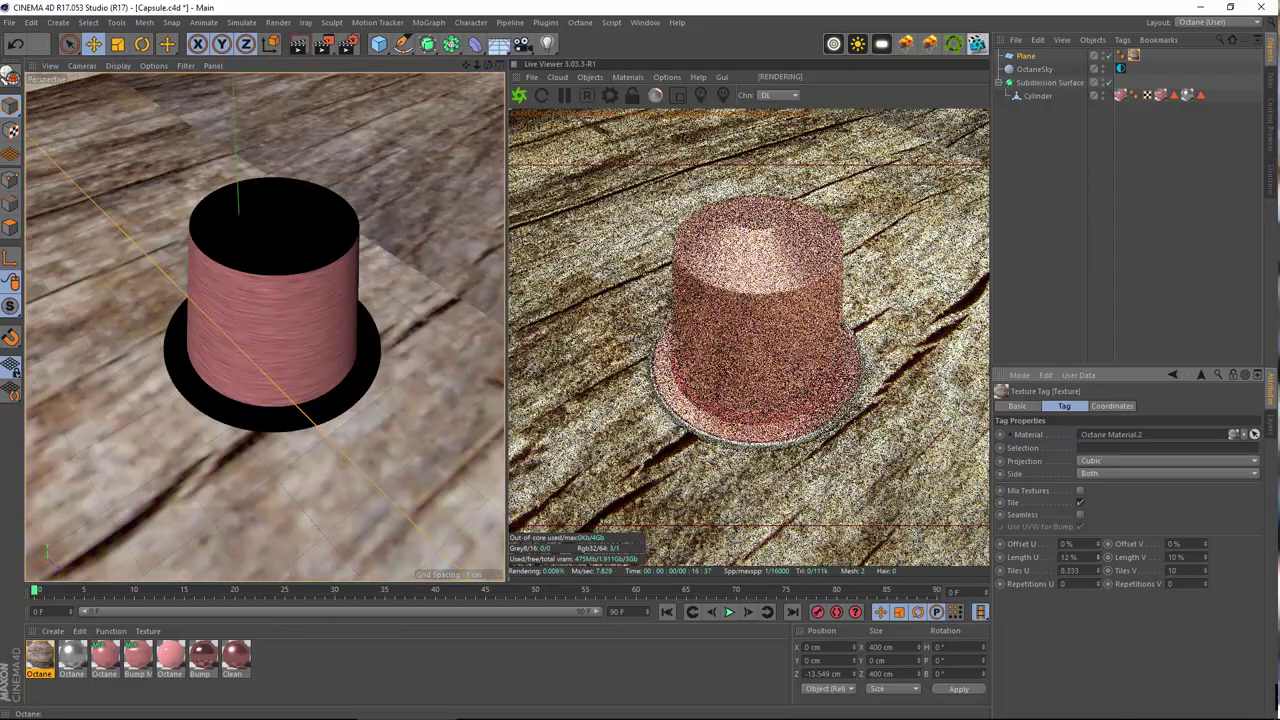
click(1026, 56)
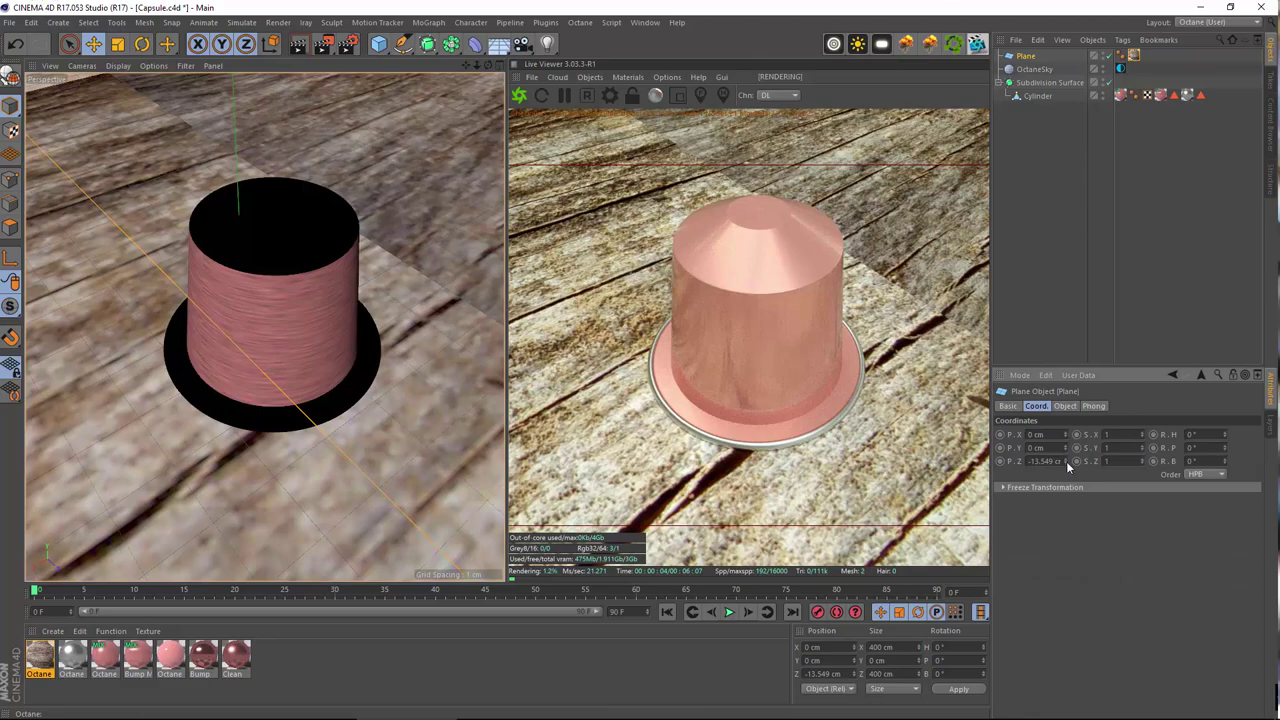
mouse_move(1066, 461)
mouse_down()
mouse_move(1069, 410)
mouse_move(1066, 445)
mouse_up()
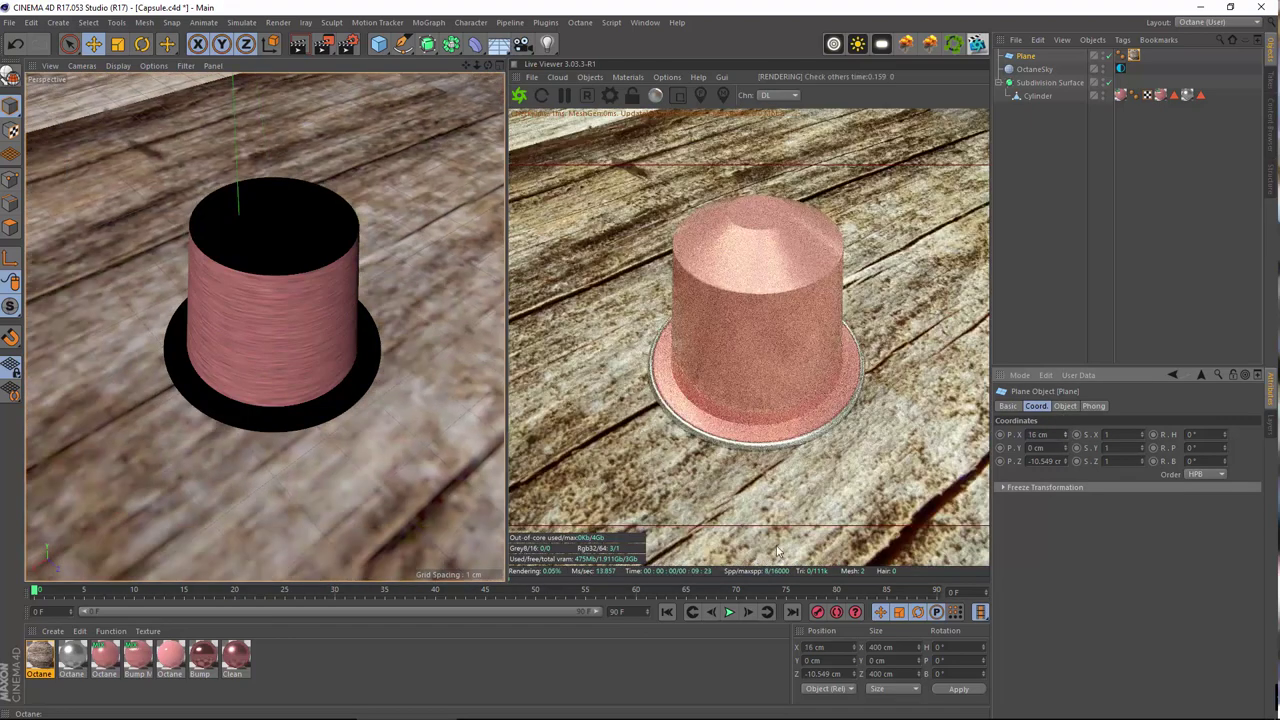
click(1047, 73)
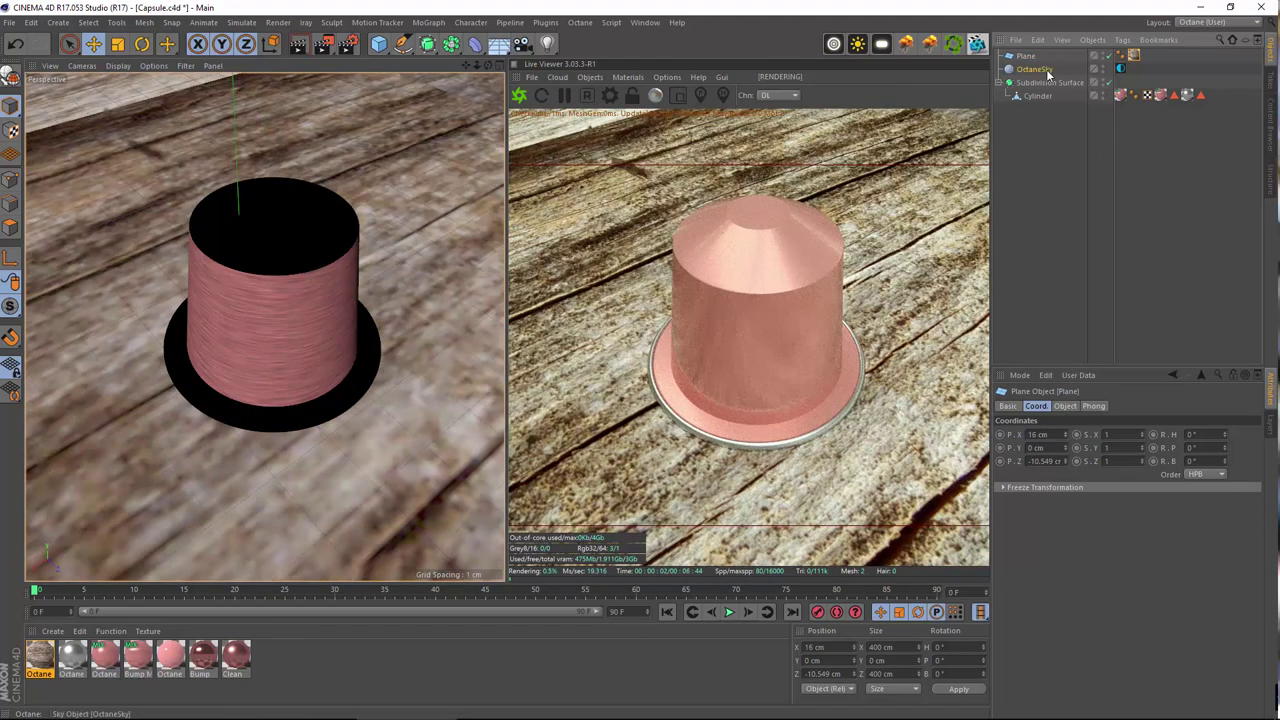
- Open the bark material for editing, check its Diffuse and Bump textures, and disable the Bump channel
double_click(47, 665)
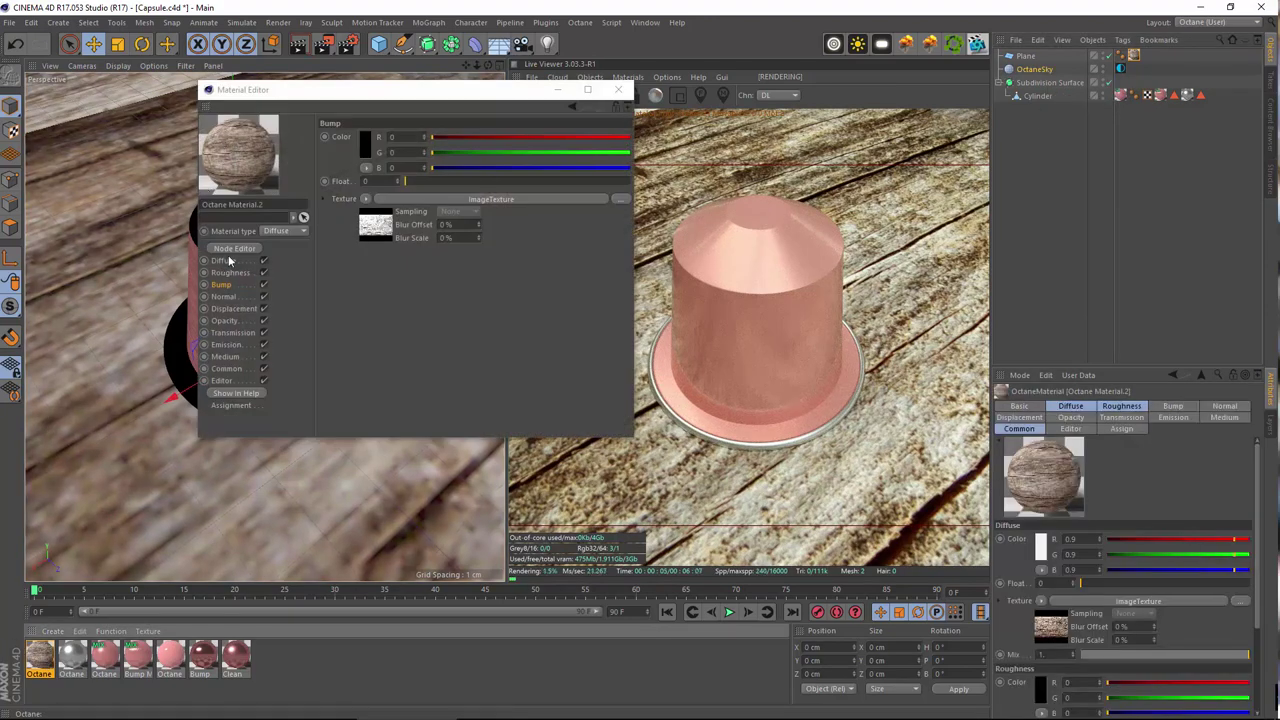
click(220, 261)
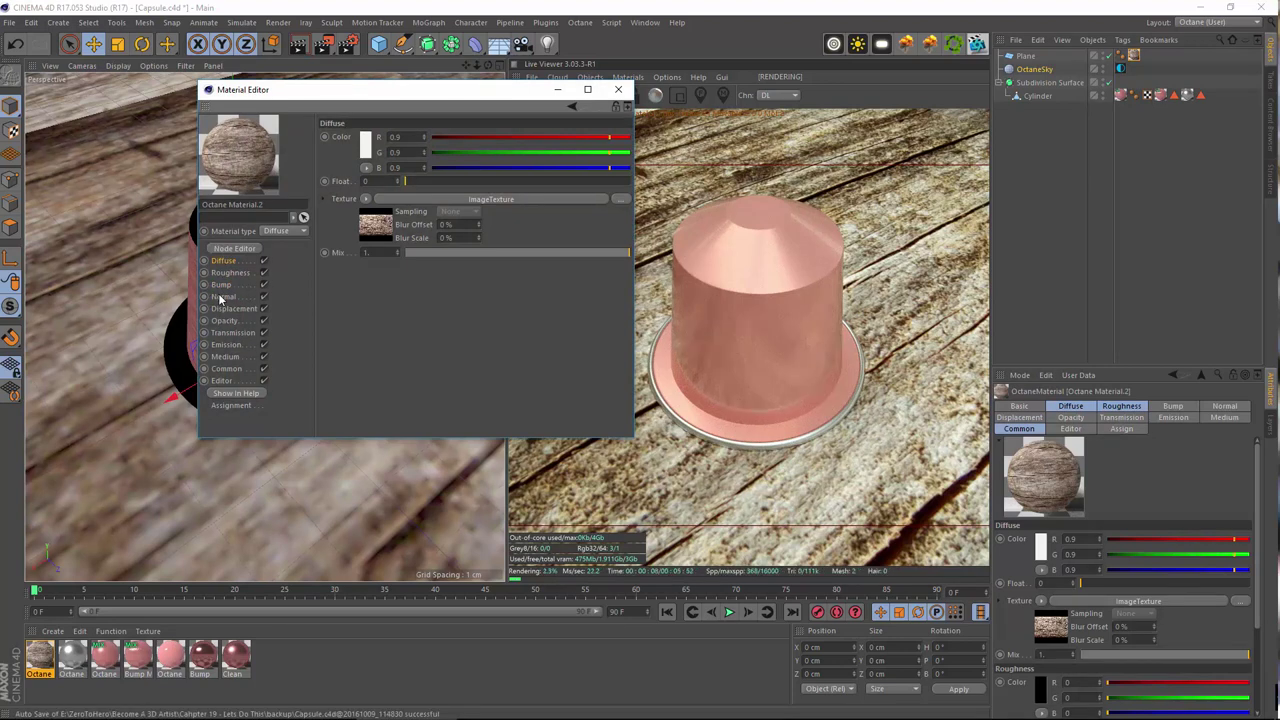
click(221, 285)
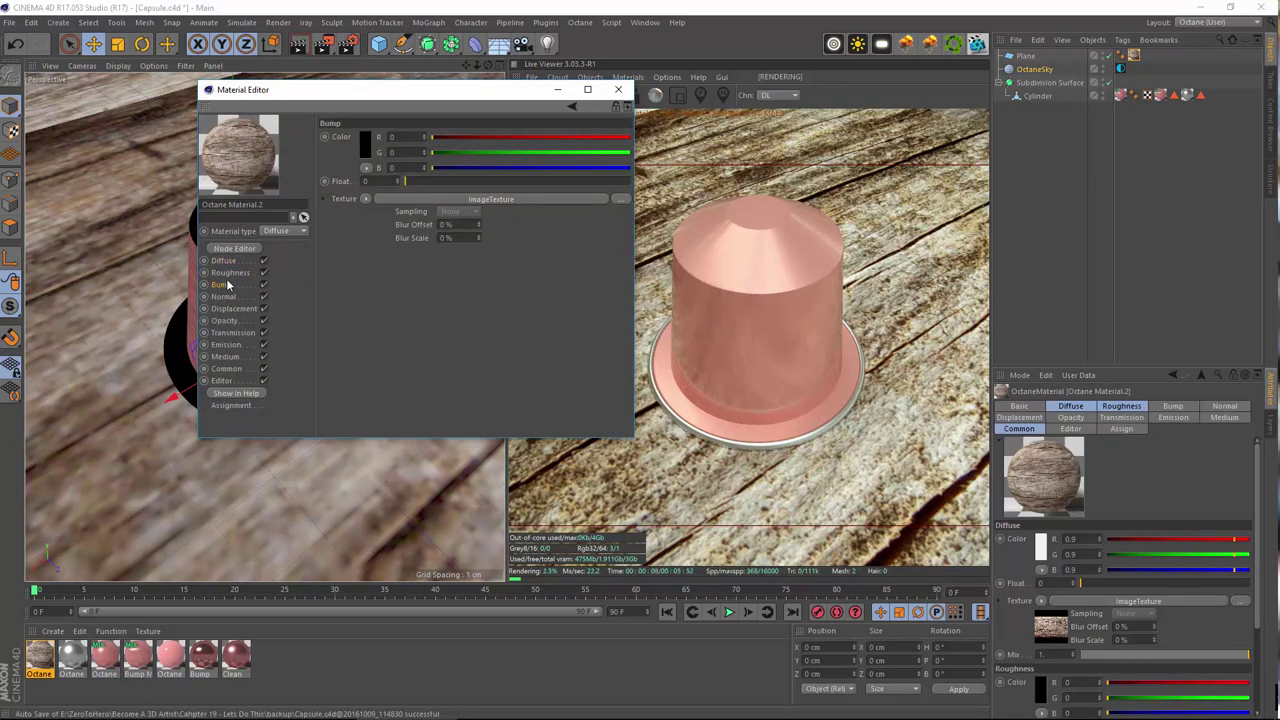
click(516, 200)
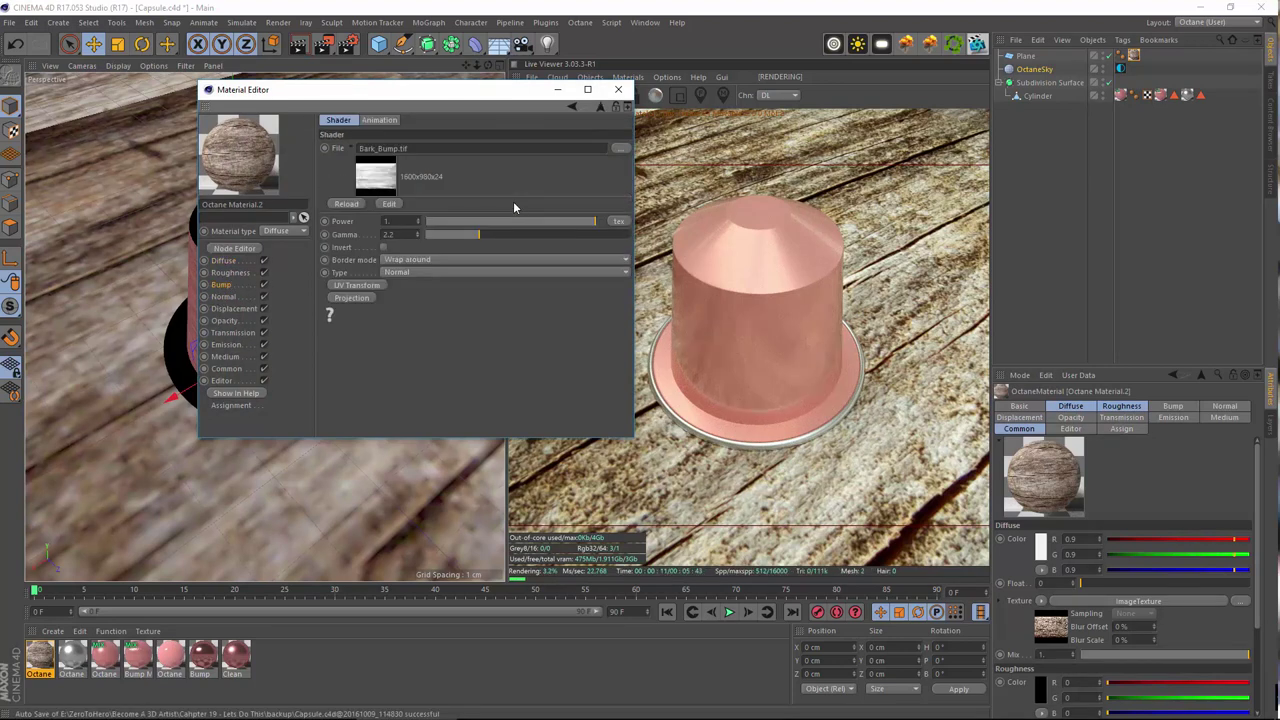
click(230, 286)
click(432, 207)
click(264, 285)
click(231, 287)
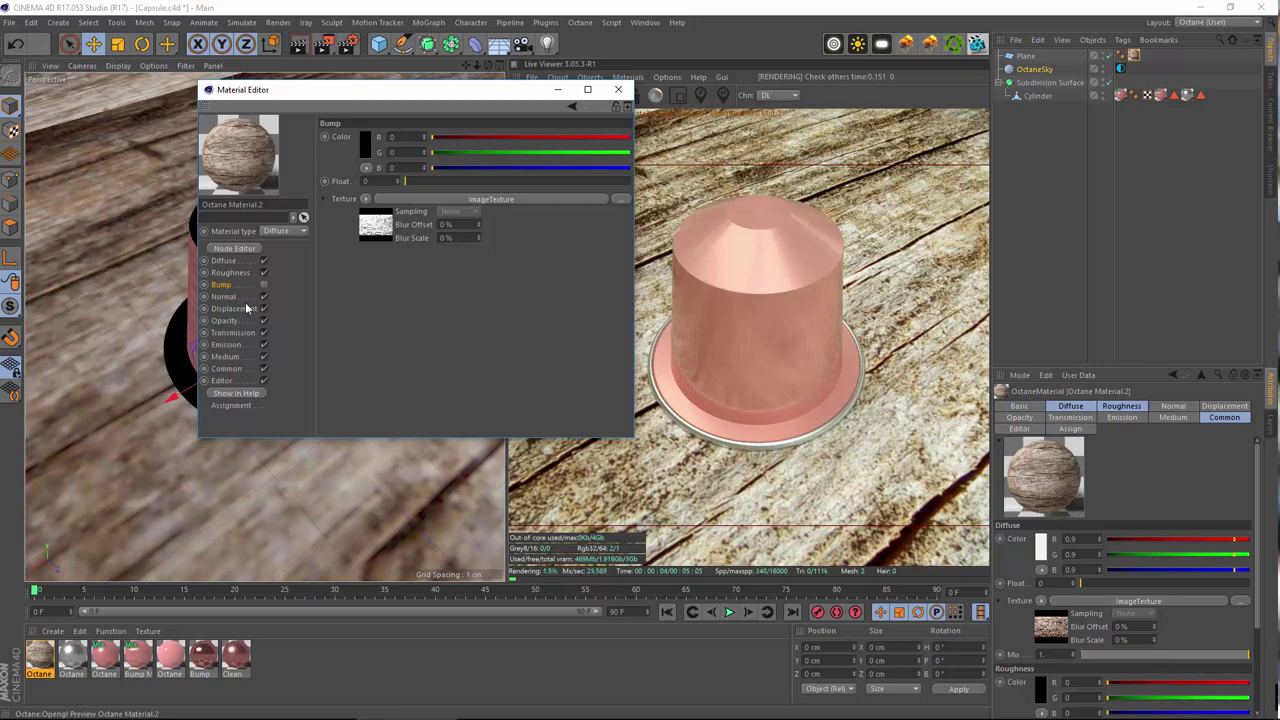
- Add an Octane Displacement shader to the bark material's Displacement channel
click(241, 307)
click(365, 137)
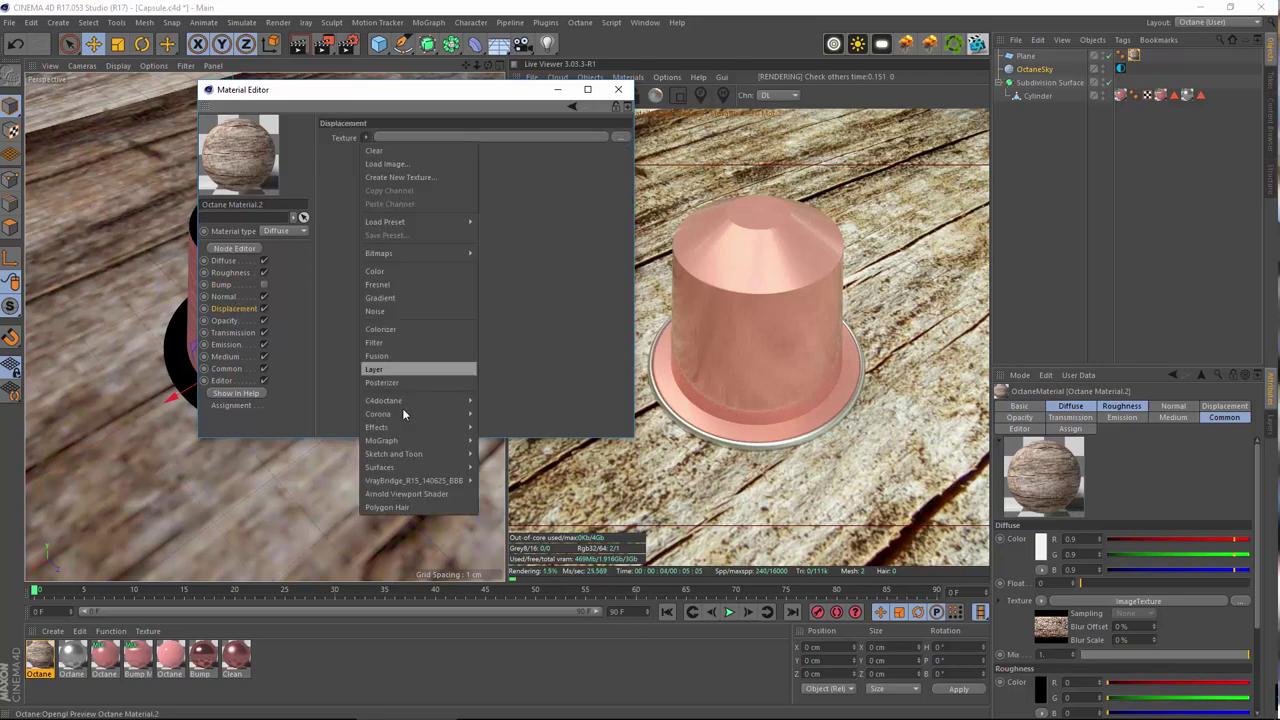
mouse_move(413, 404)
click(518, 380)
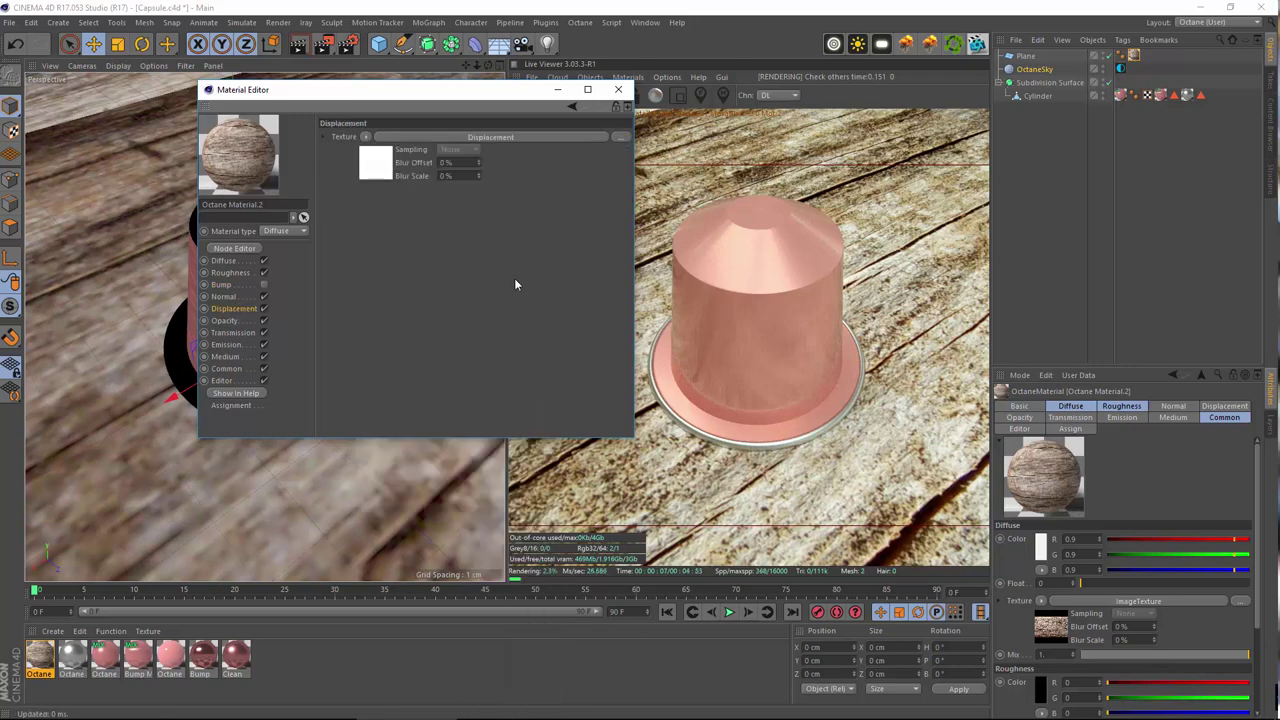
- Load Bark_Bump.tif as the texture of the bark material's Displacement shader
click(516, 137)
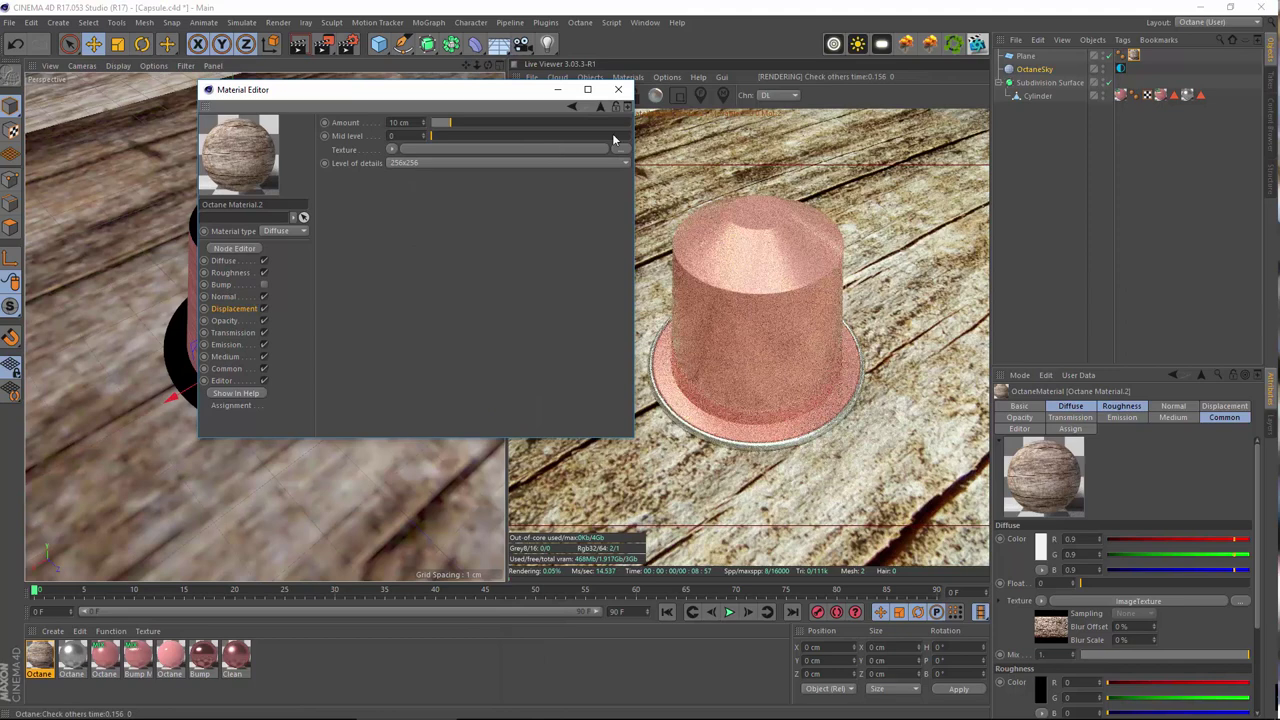
click(393, 149)
mouse_move(470, 221)
mouse_move(546, 221)
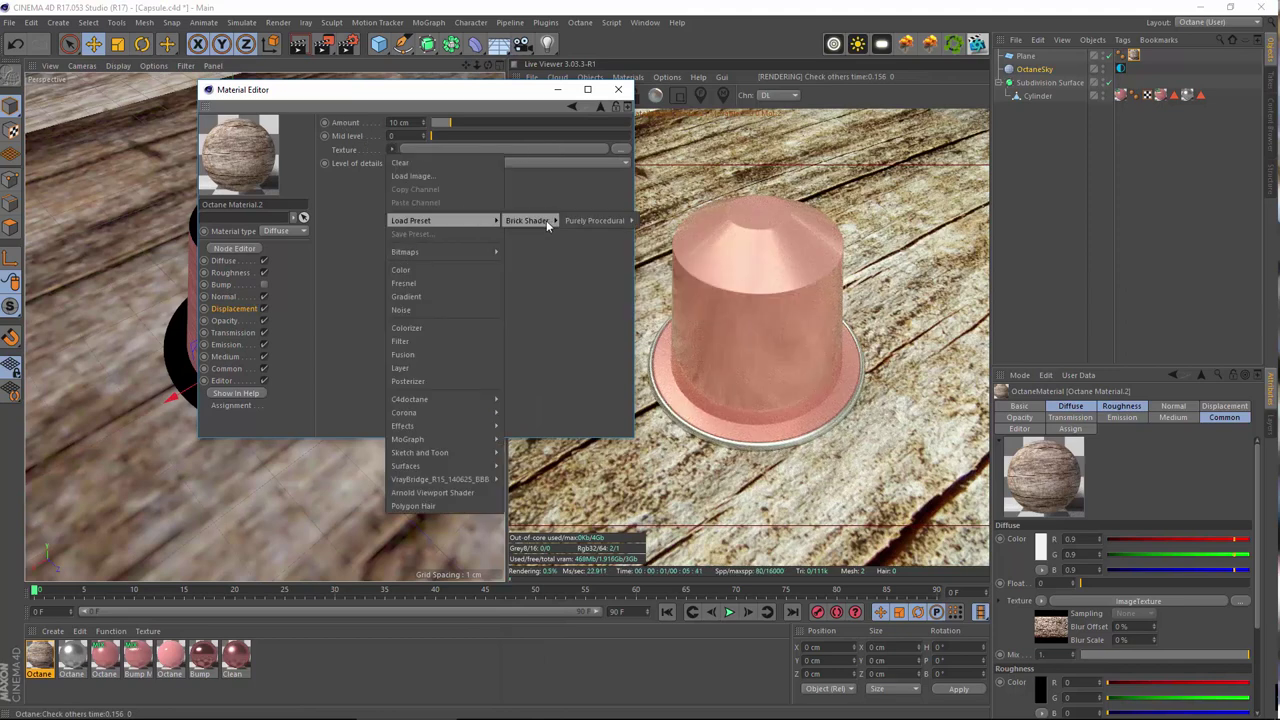
mouse_move(470, 251)
click(566, 247)
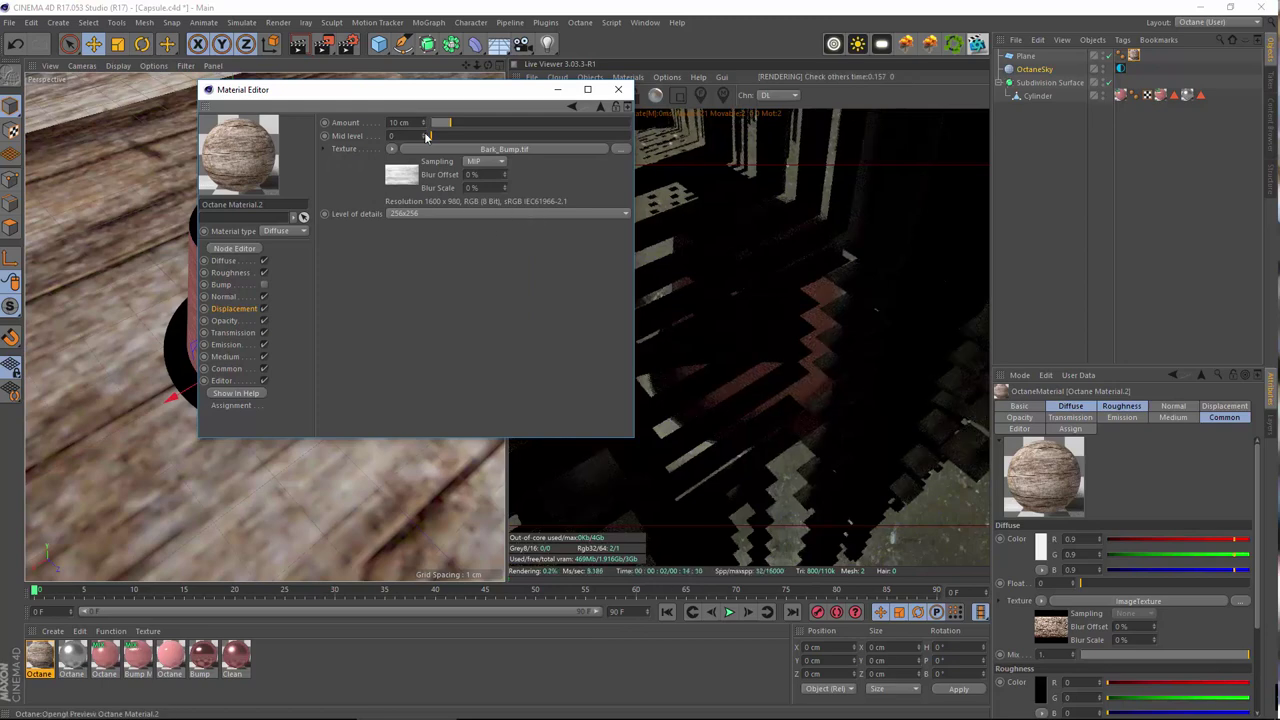
- Set the displacement Amount to 0.1 cm and its Level of details to 2048x2048
drag(371, 113, 320, 111)
text(0.1)
key(Return)
click(441, 213)
click(450, 279)
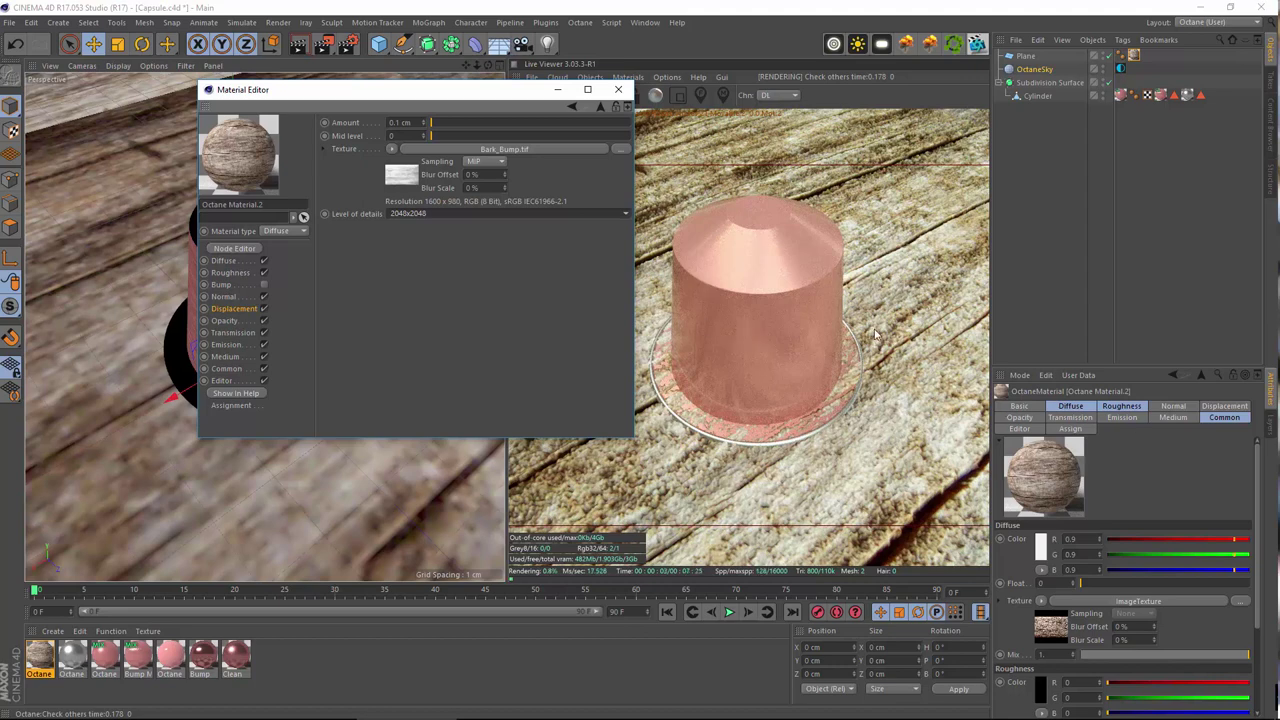
- Invert the Bark_Bump.tif displacement texture by setting its Black Point to 1 and White Point to 0
click(445, 150)
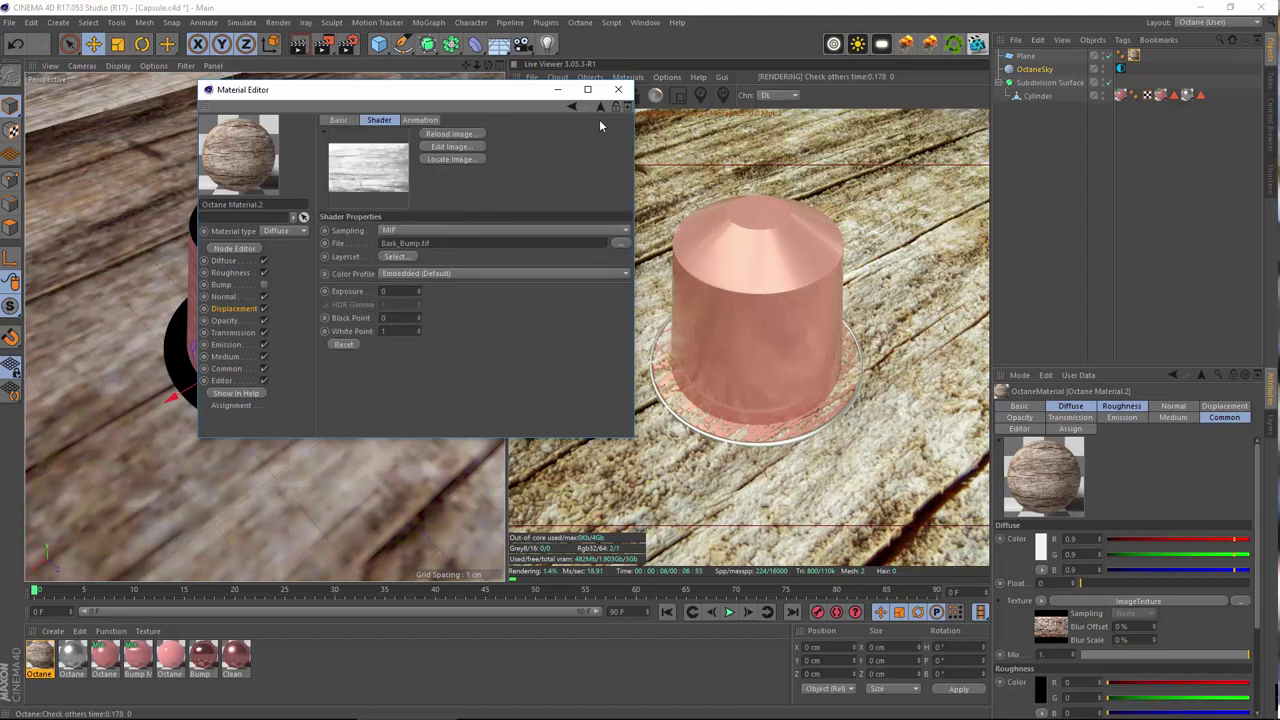
click(573, 106)
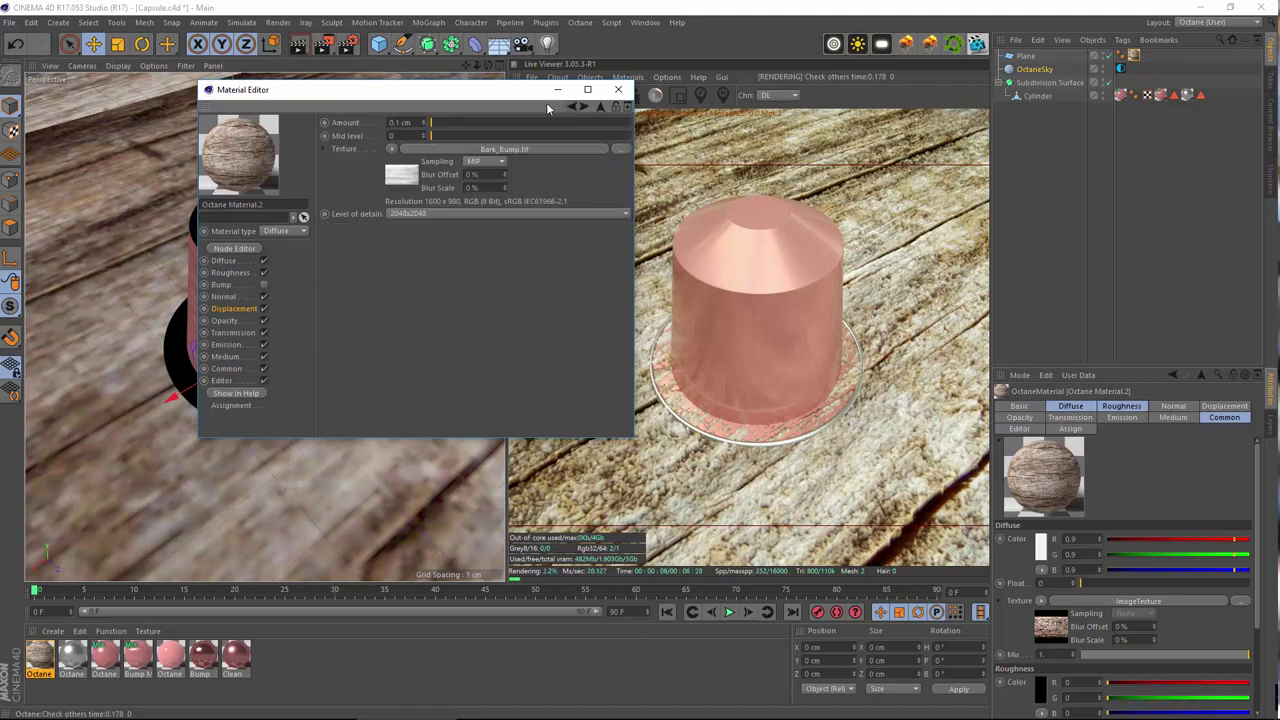
click(467, 148)
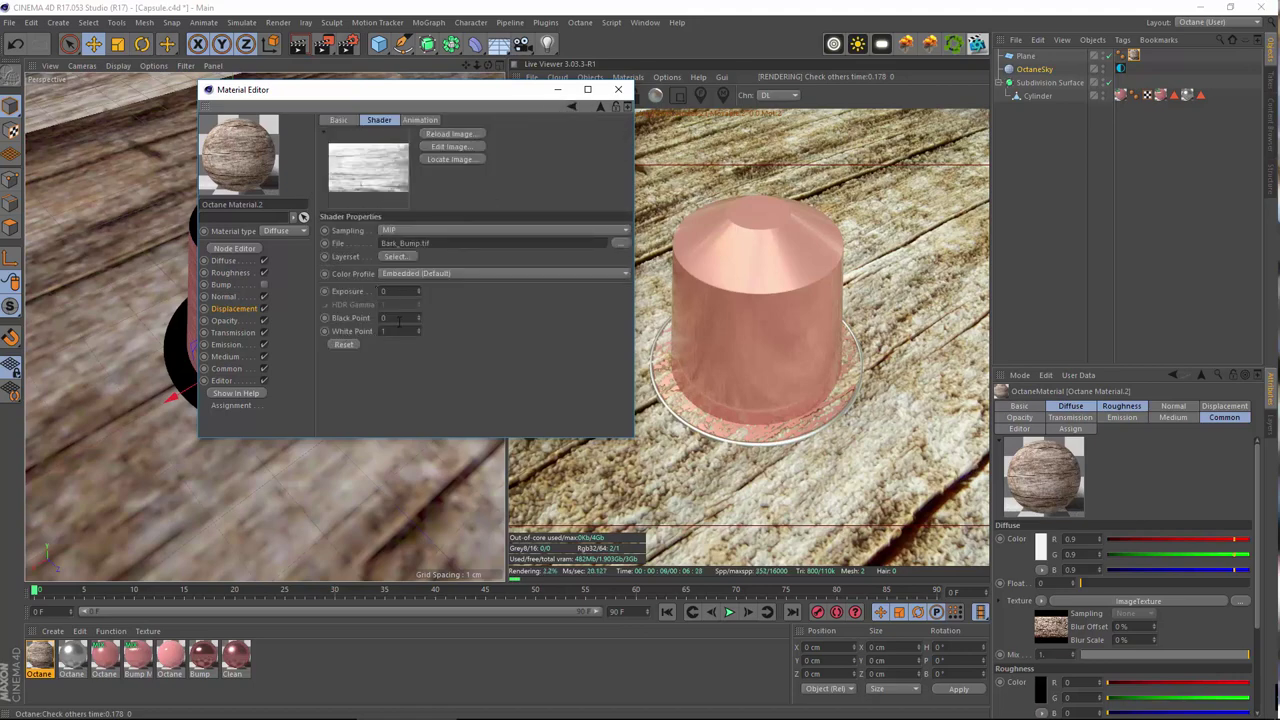
text(1)
key(Return)
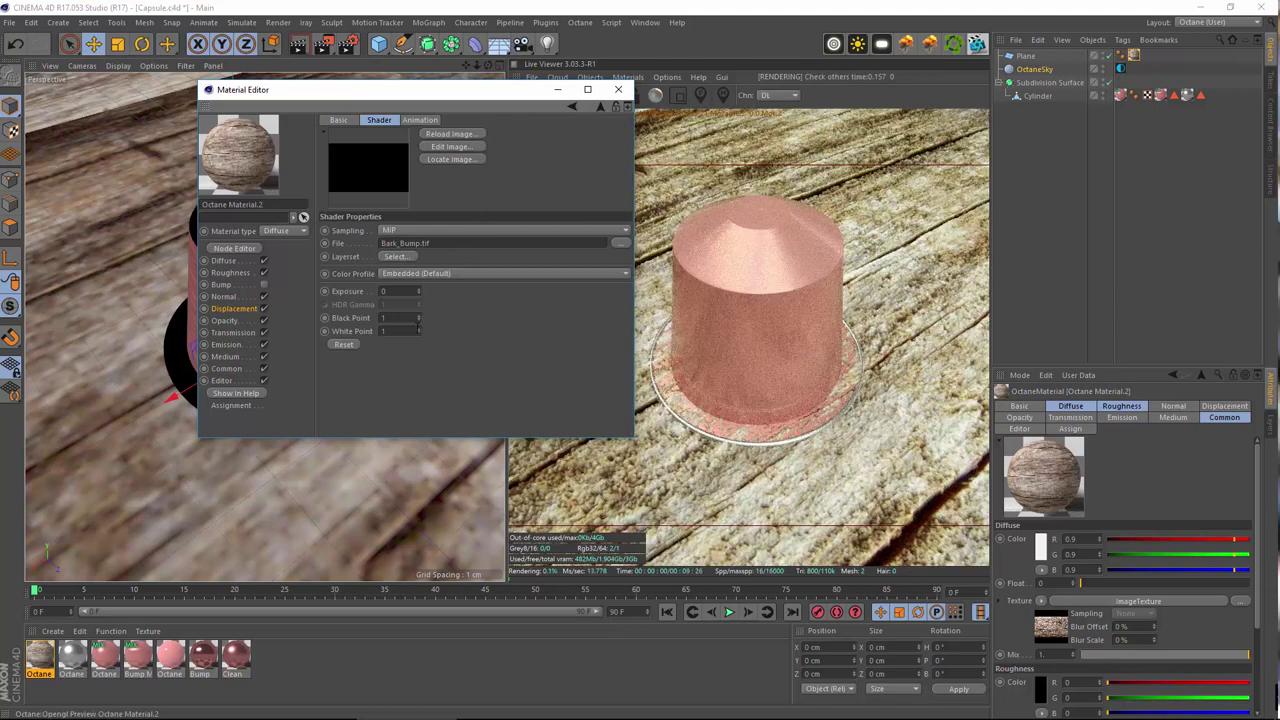
text(0)
key(Return)
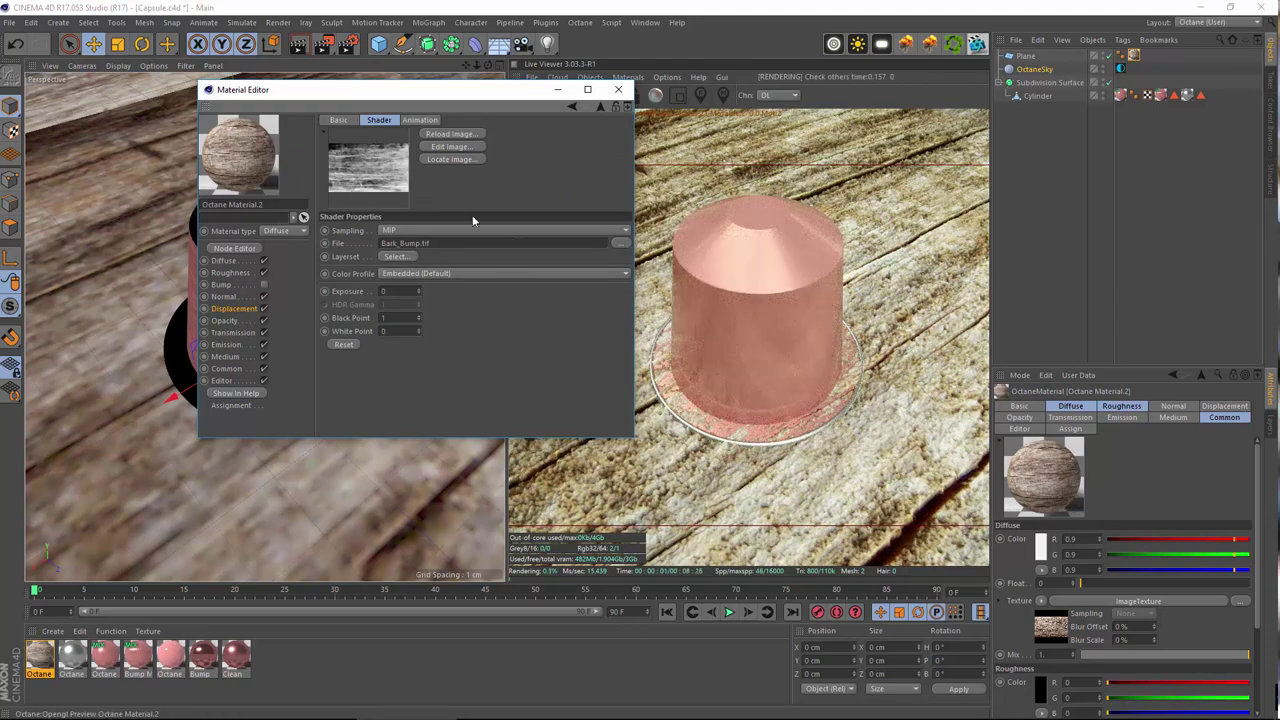
- Return to the displacement settings, raise the Mid level to about 0.1 and set the Amount to 0.2 cm
click(571, 106)
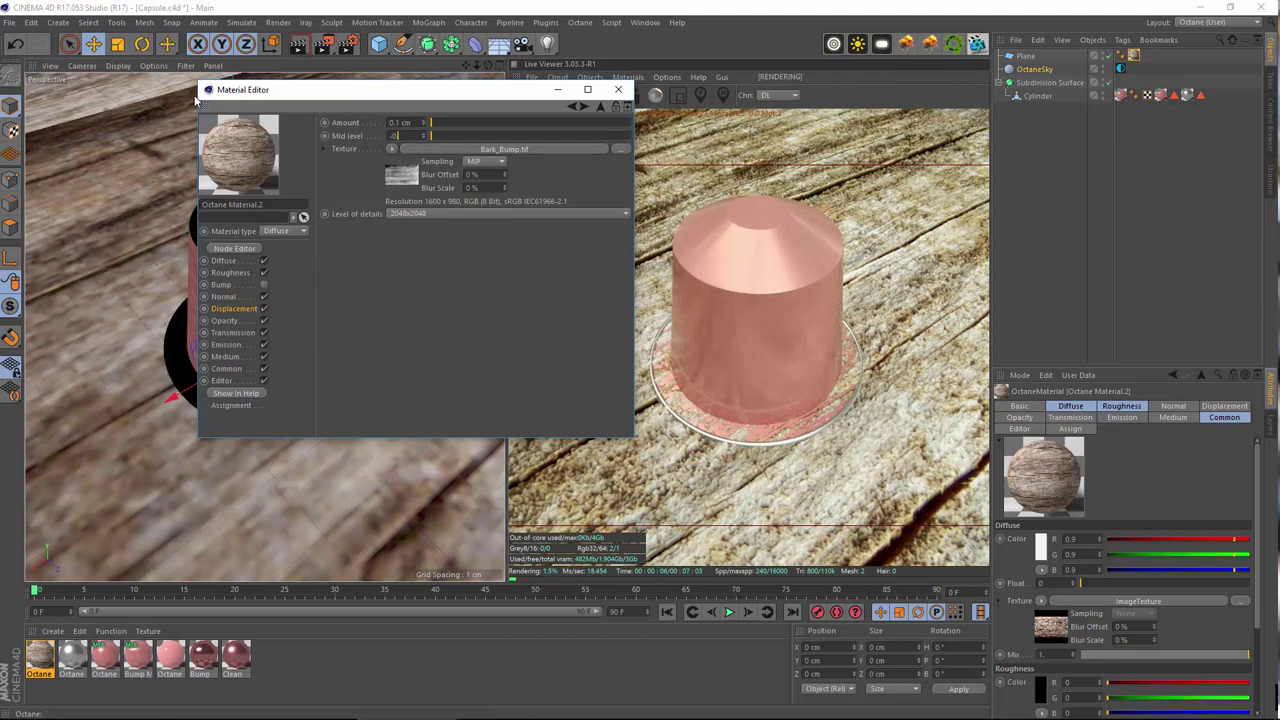
key(Return)
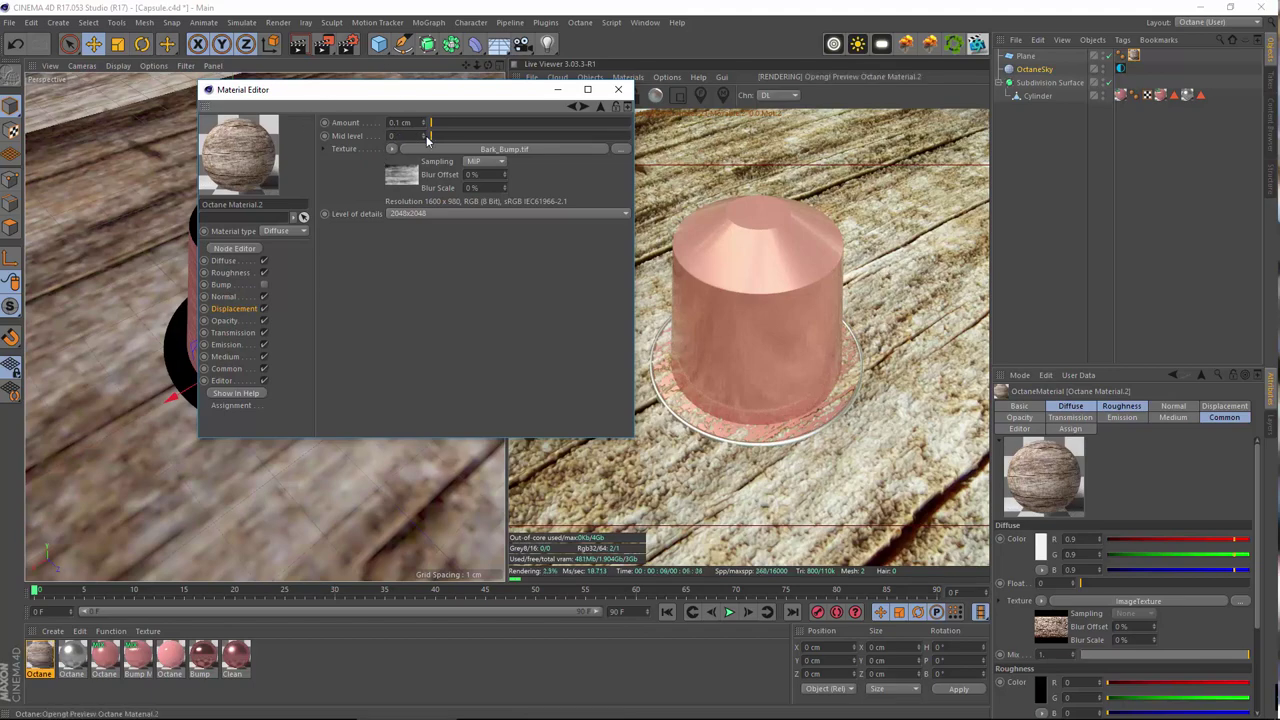
drag(432, 140, 453, 136)
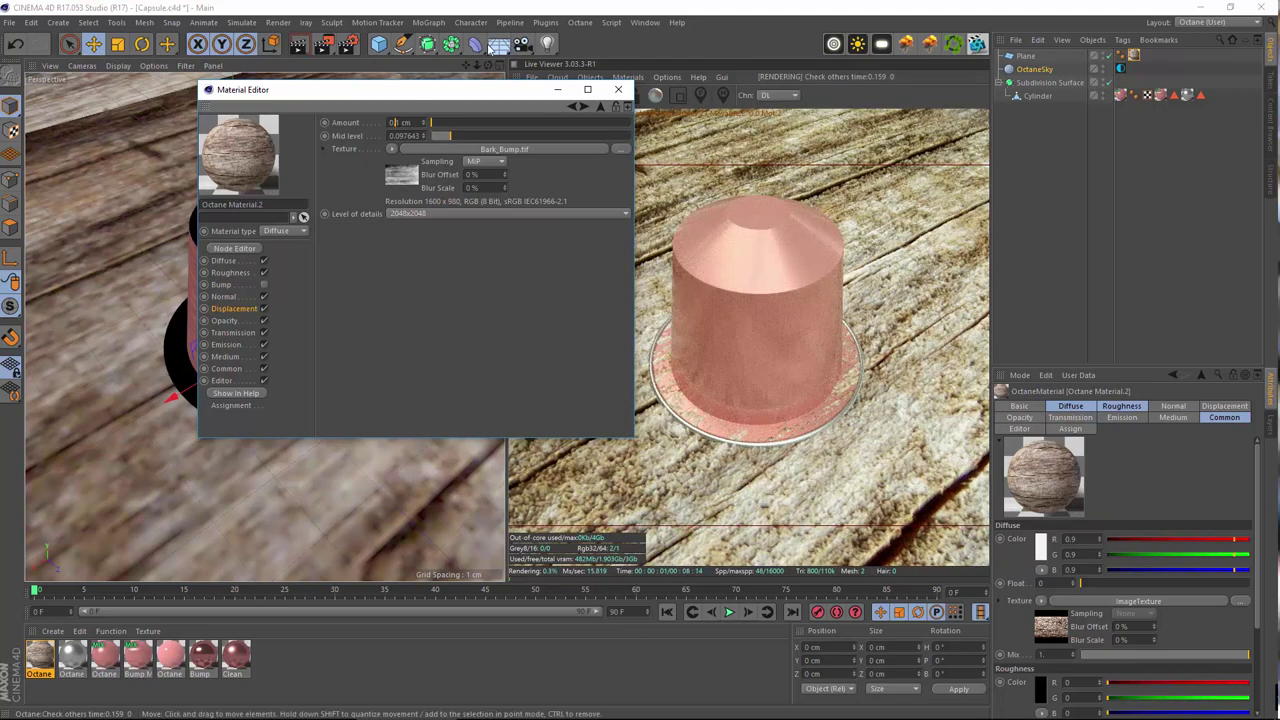
click(423, 120)
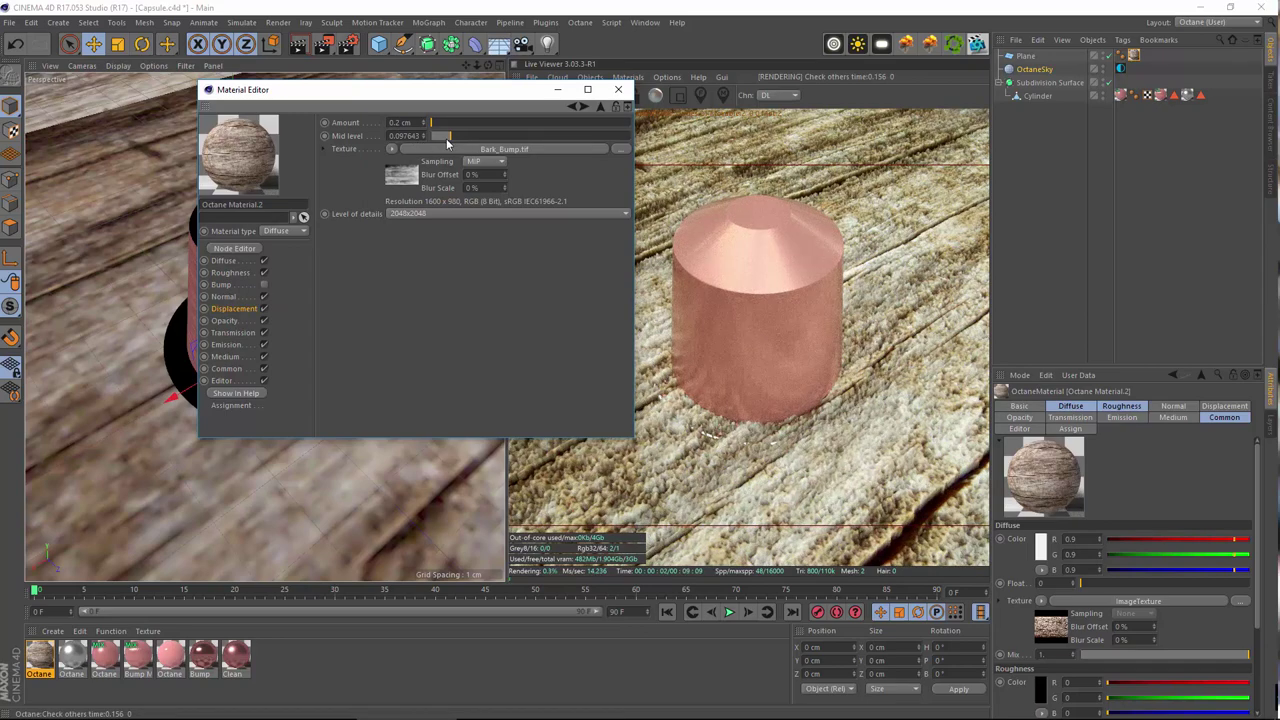
- Try displacement Mid levels of 0.2 and 0.6, settle on 0.8, and close the material editor
drag(446, 138, 431, 137)
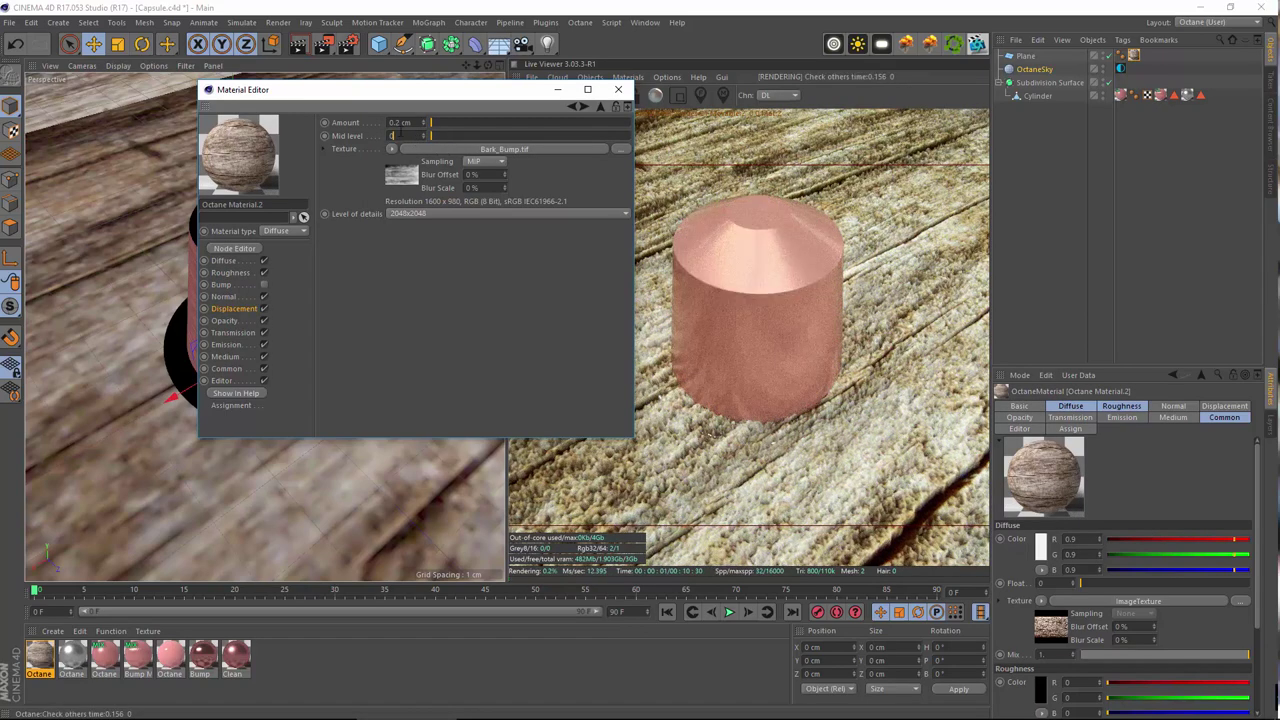
text(.2)
key(Return)
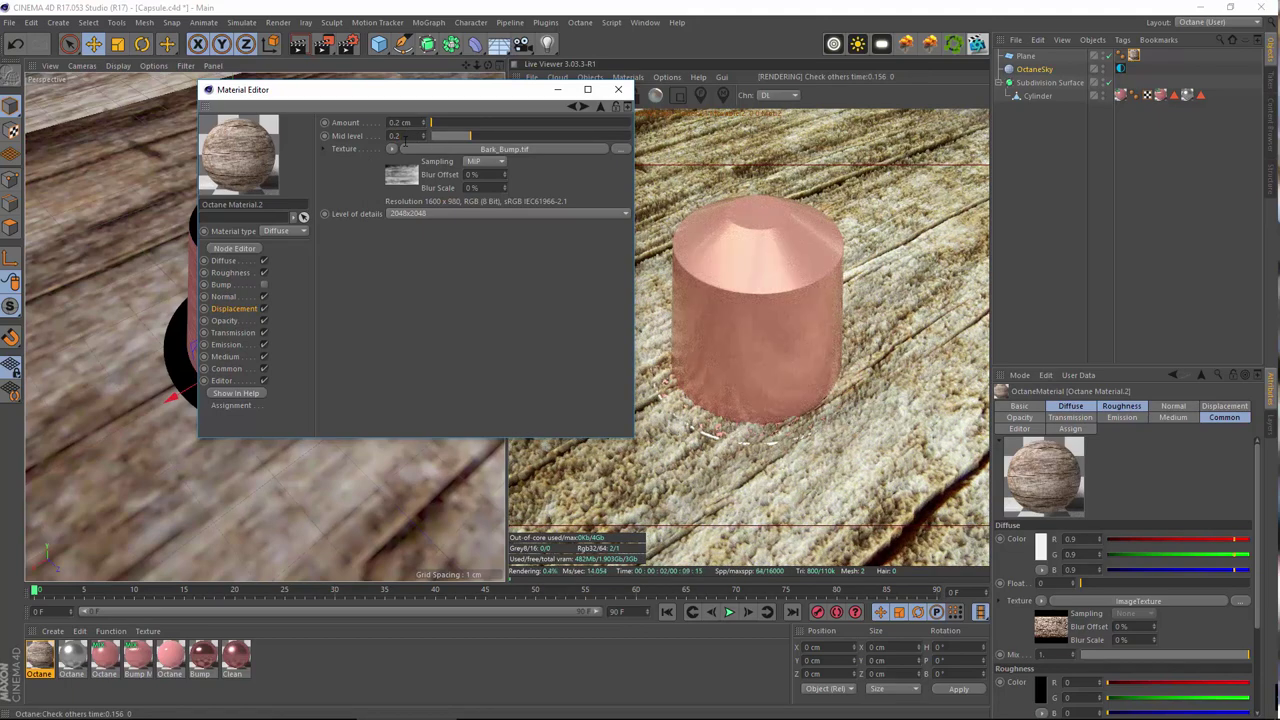
text(6)
key(Return)
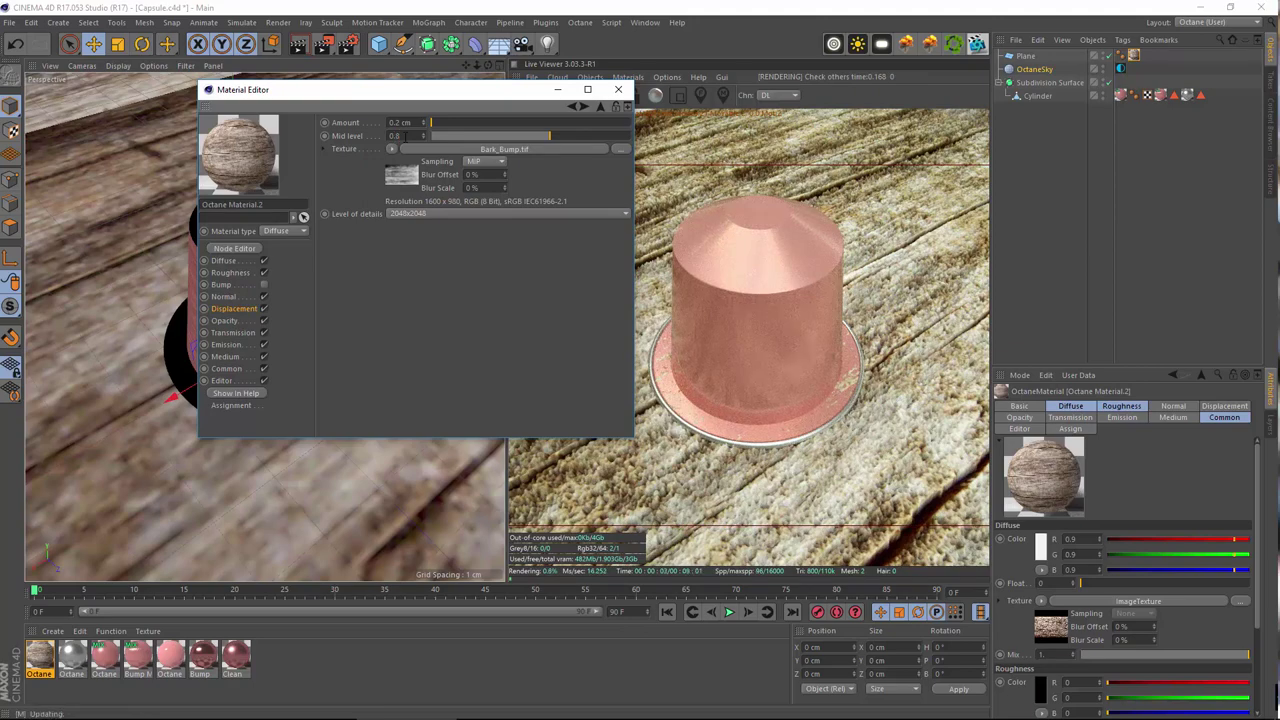
double_click(400, 135)
text(0.8)
key(Return)
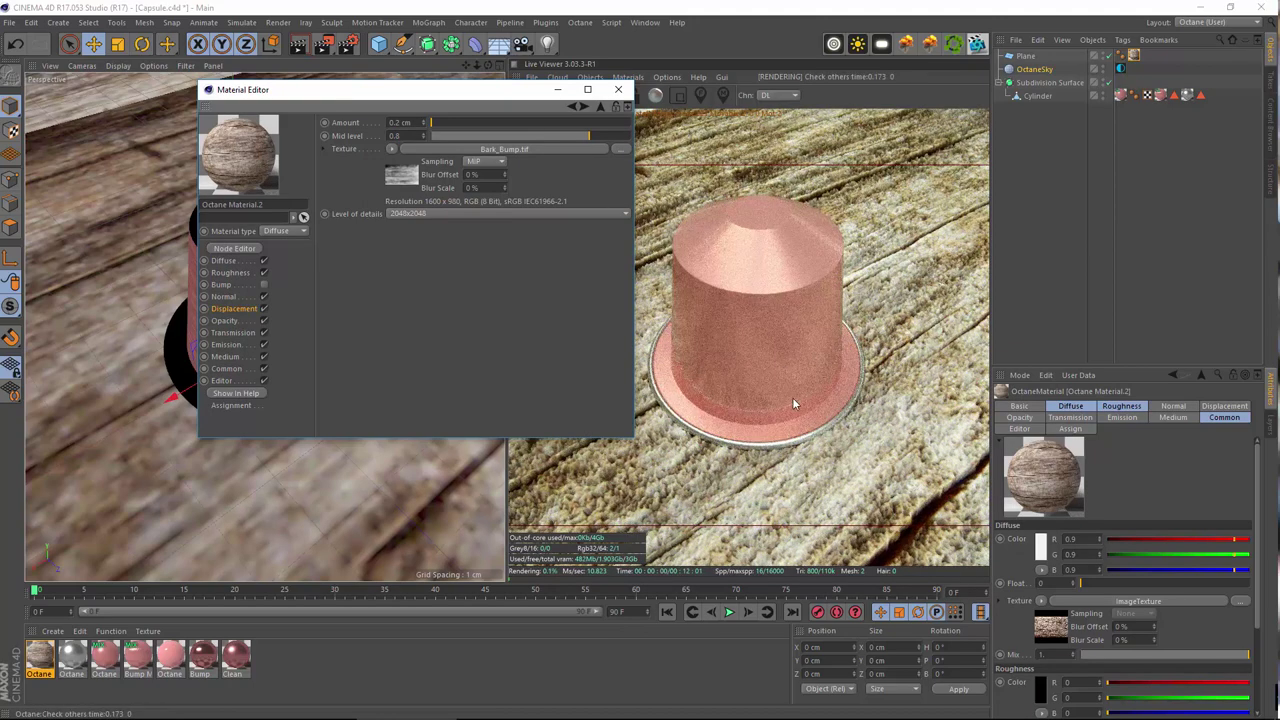
click(618, 89)
- Show the OctaneSky environment tag's settings and inspect the displaced bark around the capsule from a lower angle
click(1120, 68)
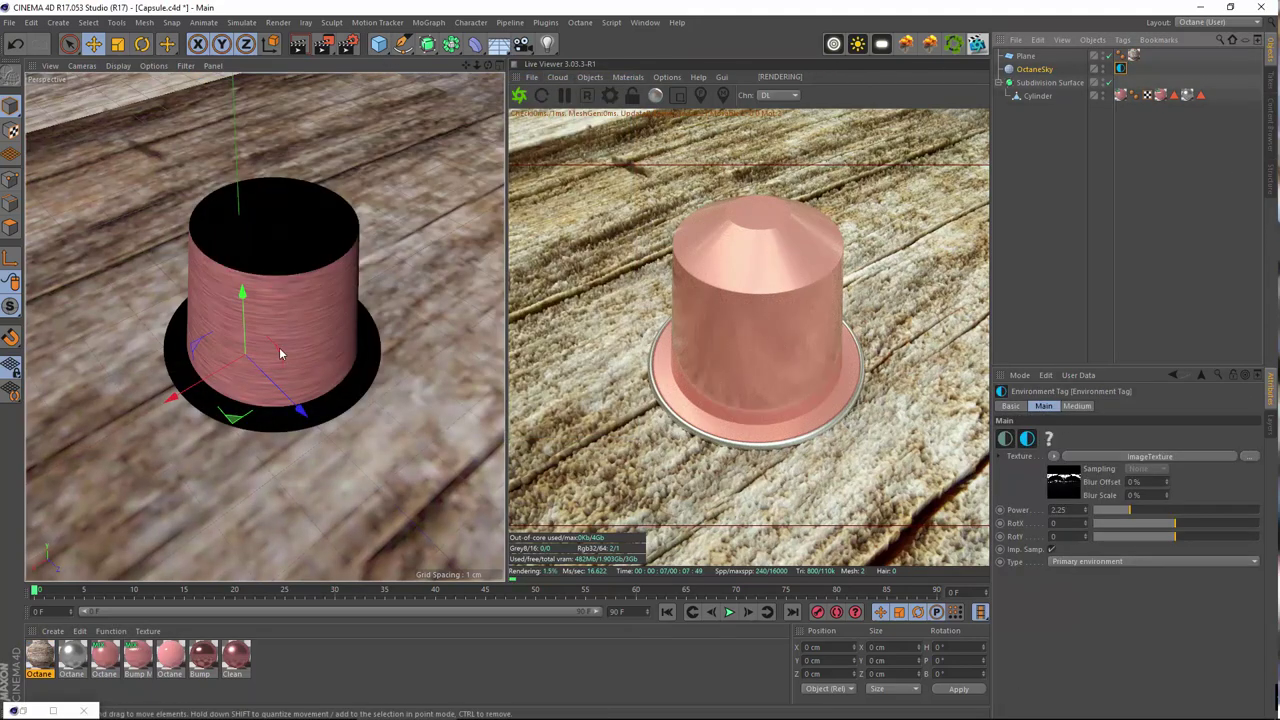
alt+drag(298, 400, 250, 345)
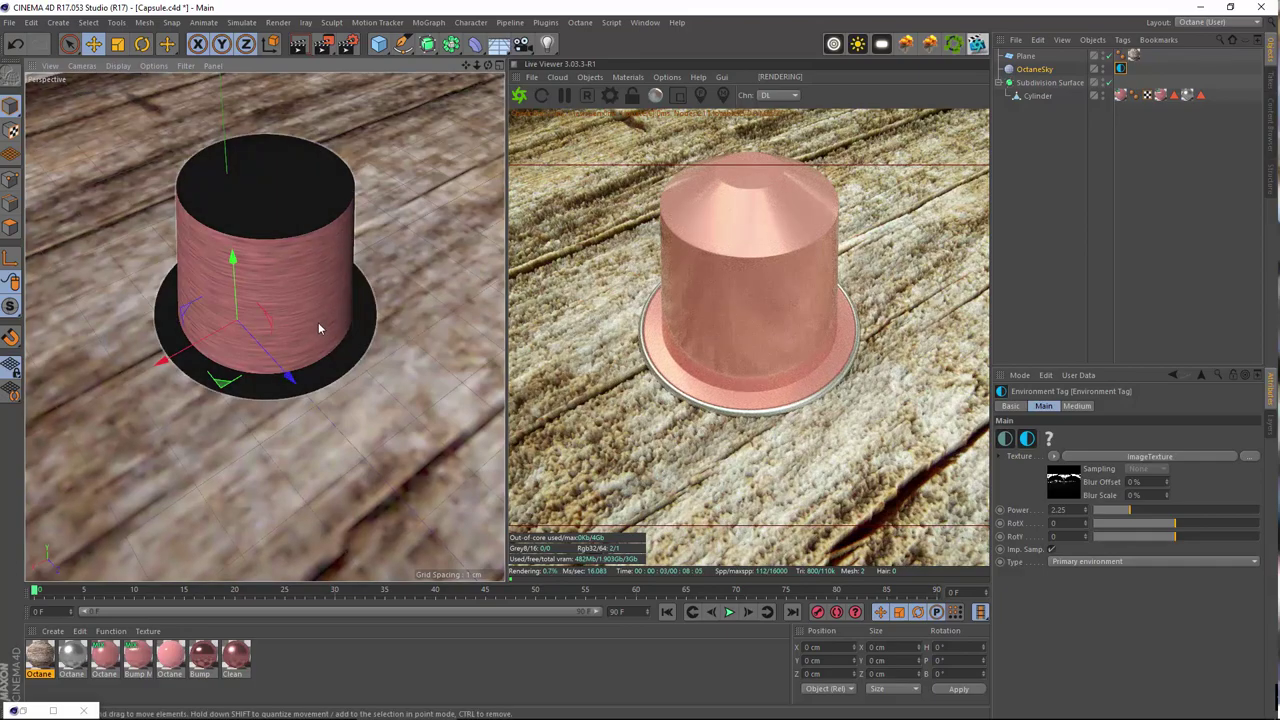
alt+drag(318, 322, 320, 295)
alt+drag(340, 346, 366, 320)
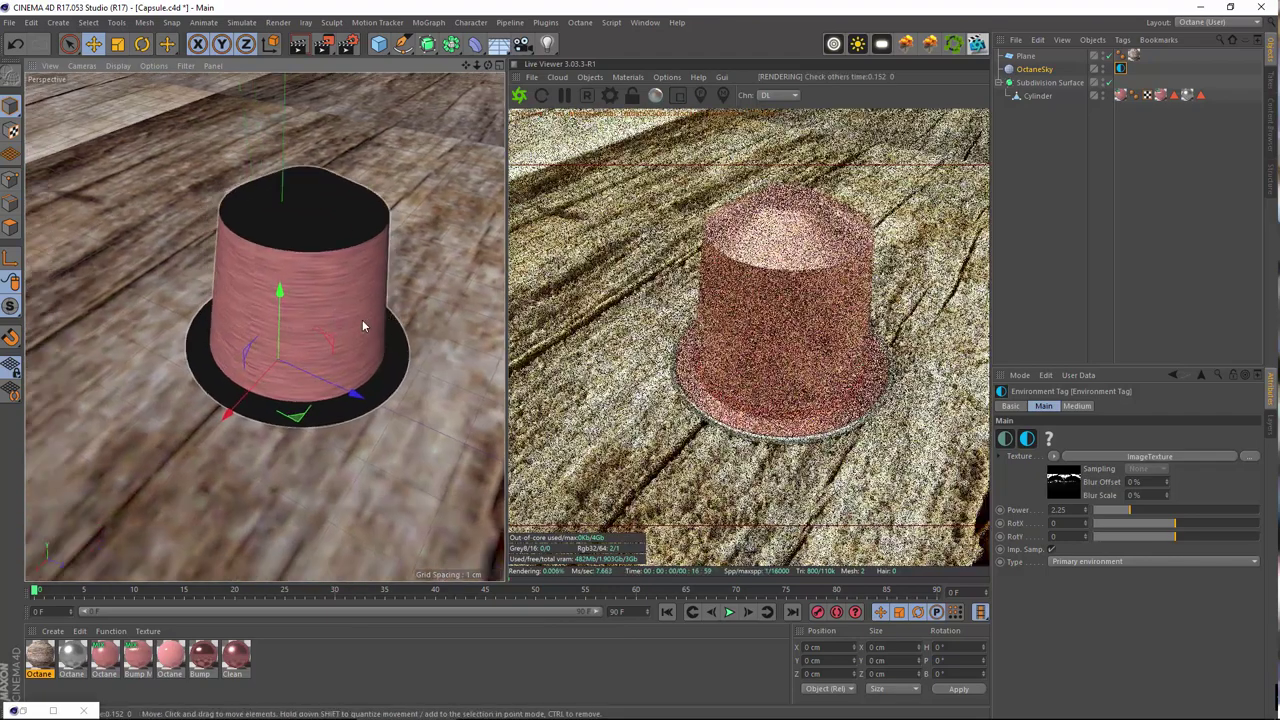